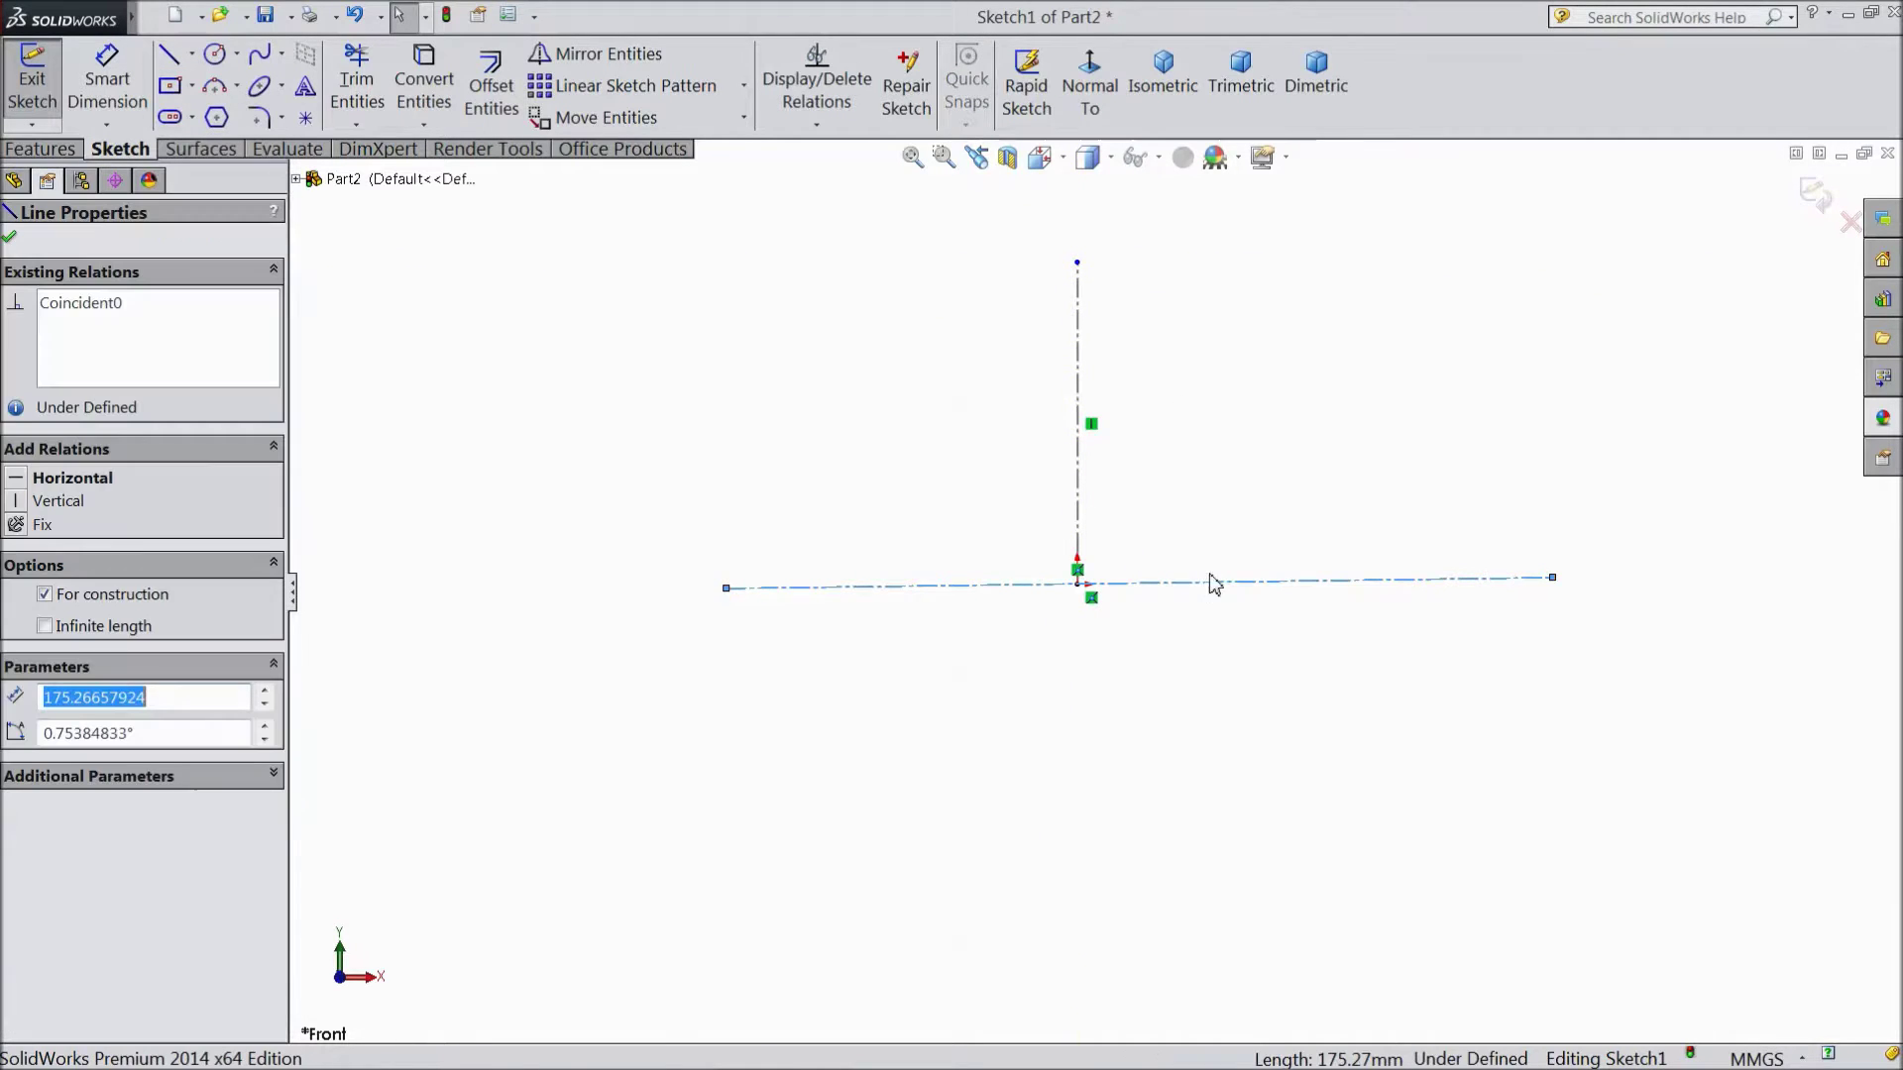
Add a Horizontal relation to the slightly tilted long centerline through the origin.
key("Return")
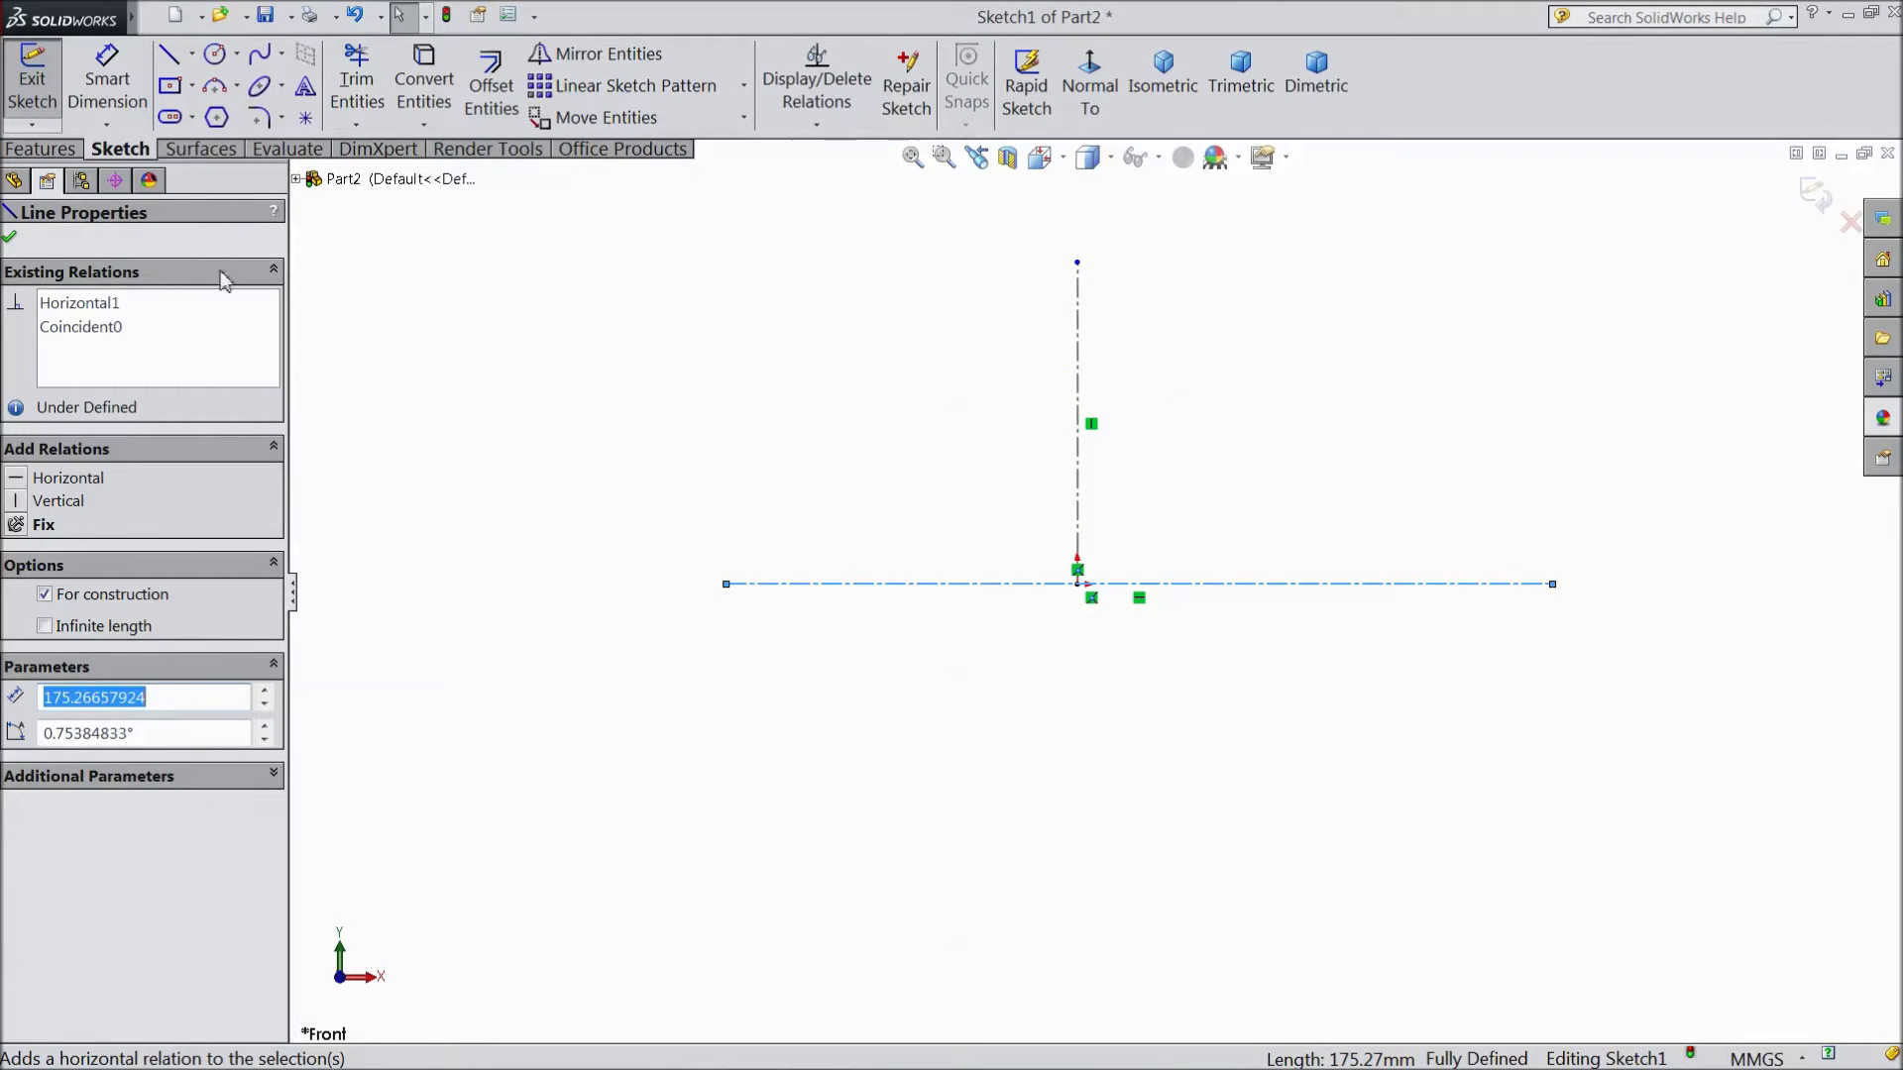
left_click(10, 236)
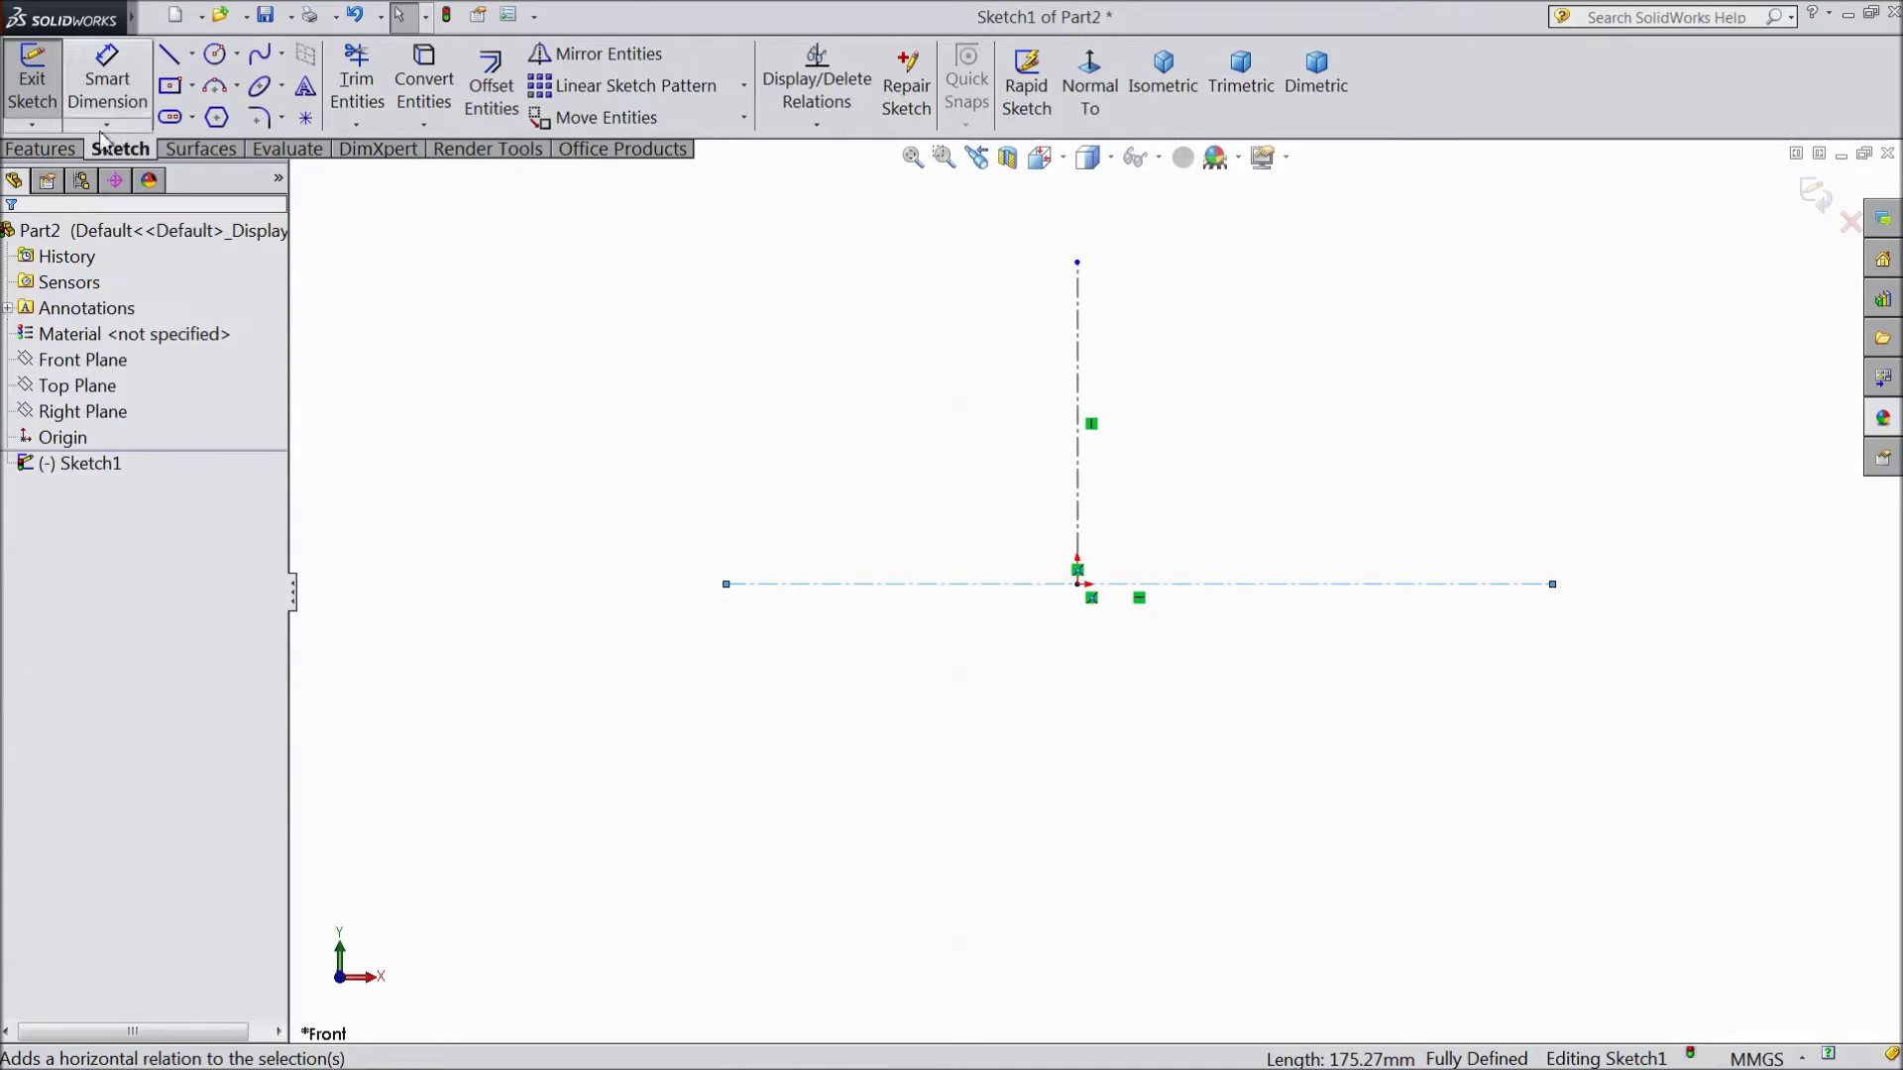
Sketch an arc of about 13 mm radius from the vertical centerline's upper endpoint, ending in a downward vertical line about 11 mm long.
left_click(171, 57)
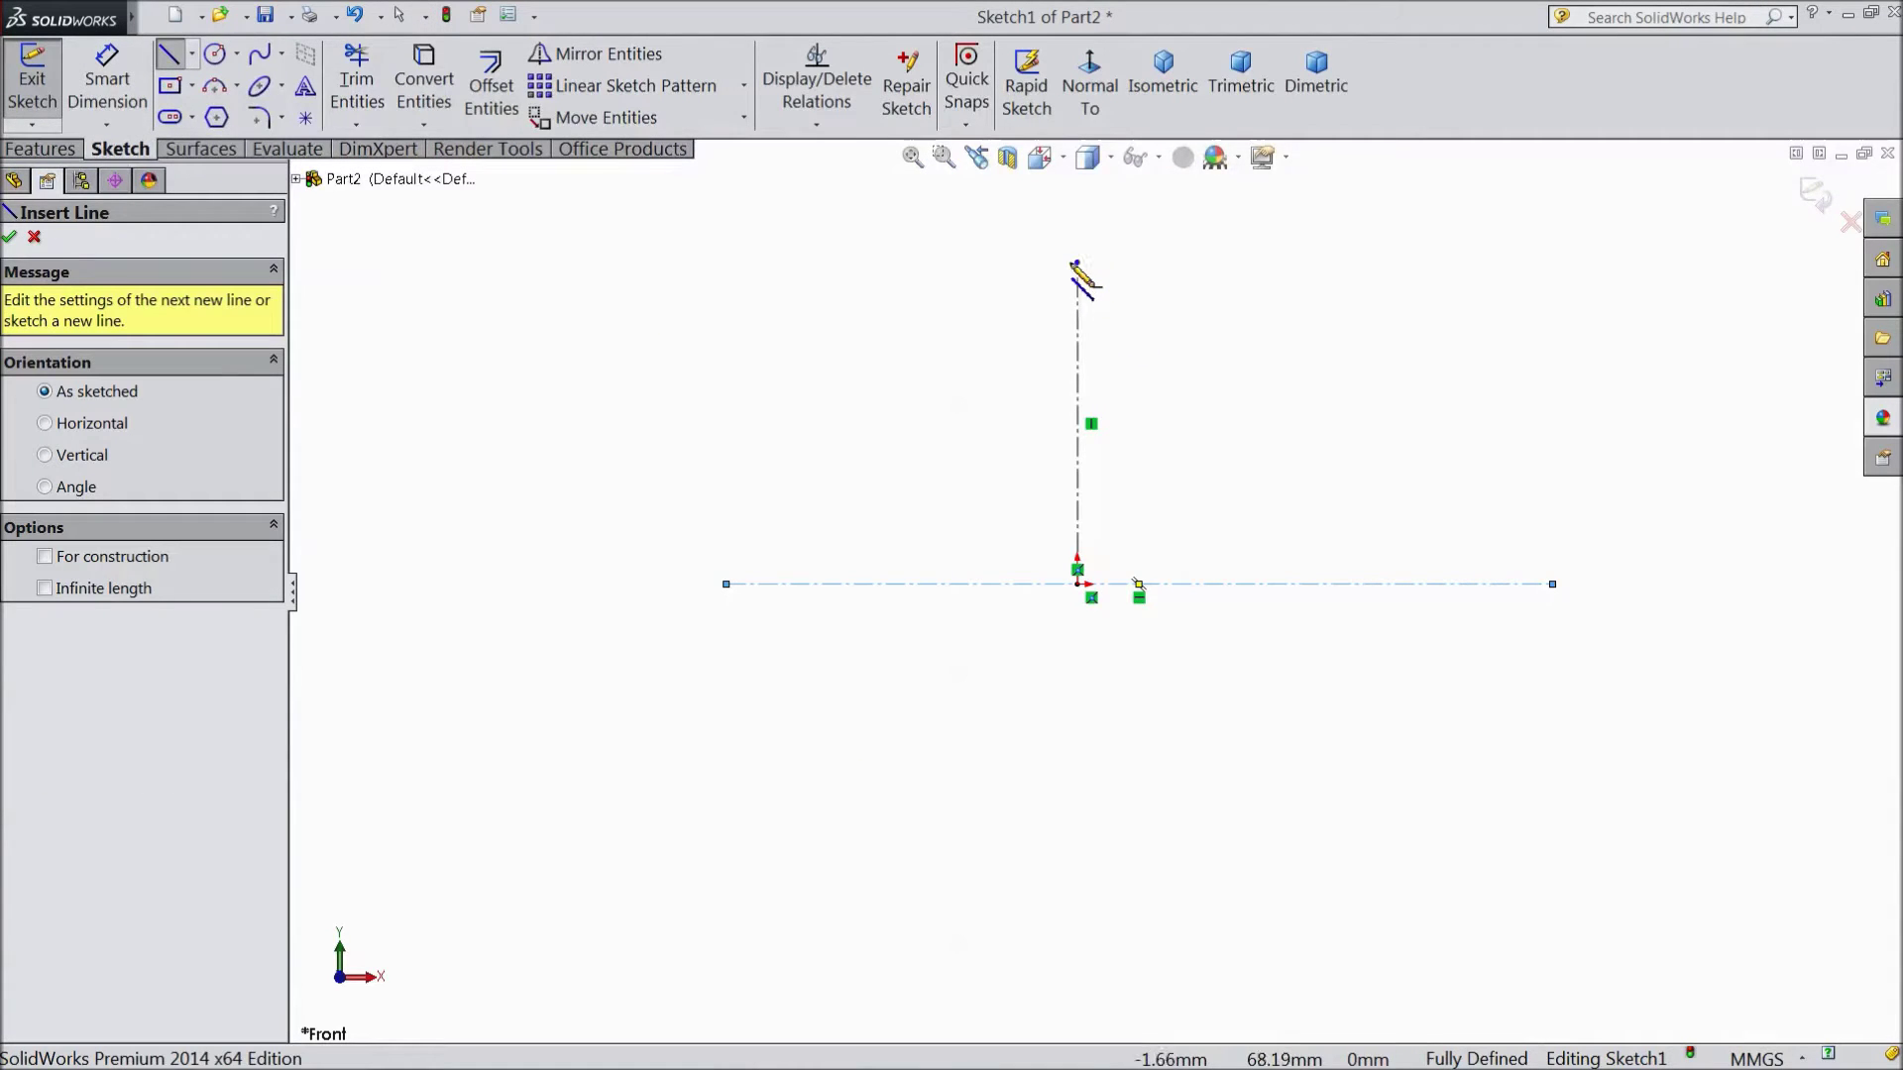
scroll(1120, 283, "down", 2)
left_click(1051, 327)
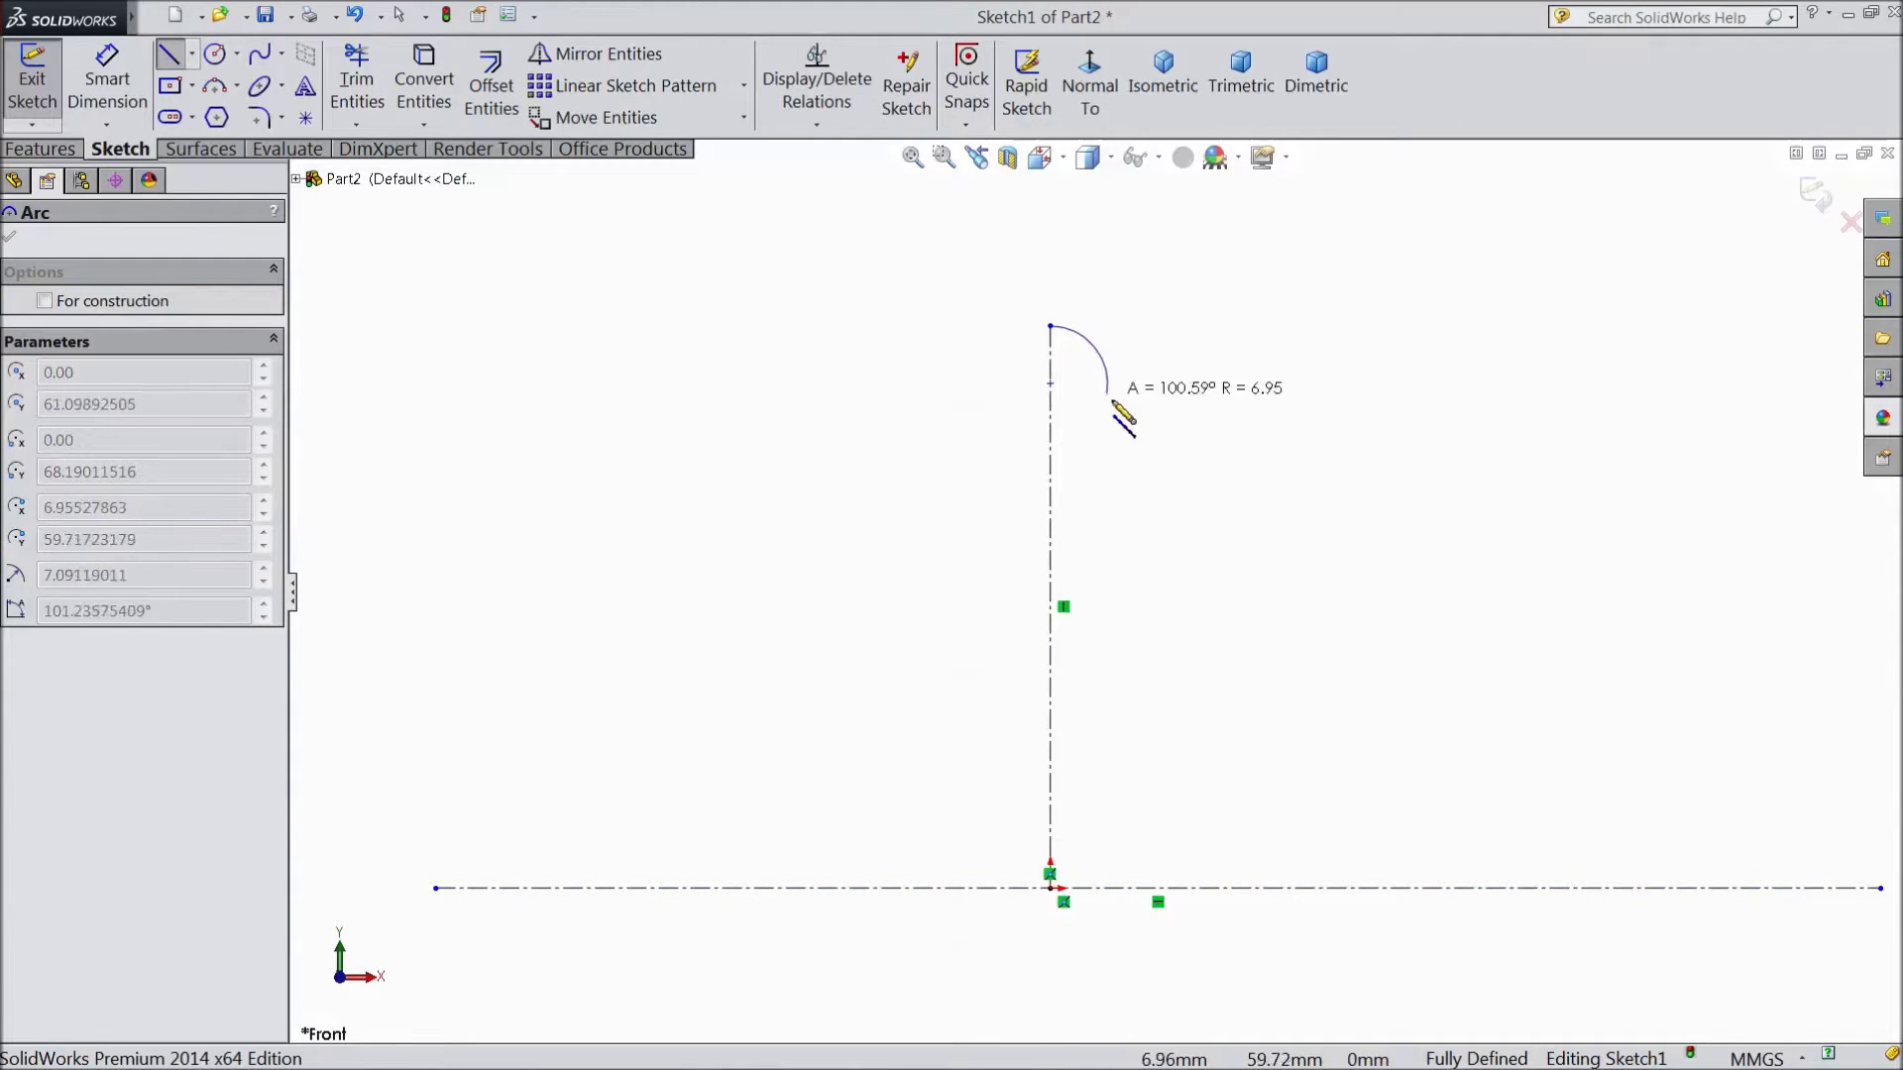
left_click(1147, 483)
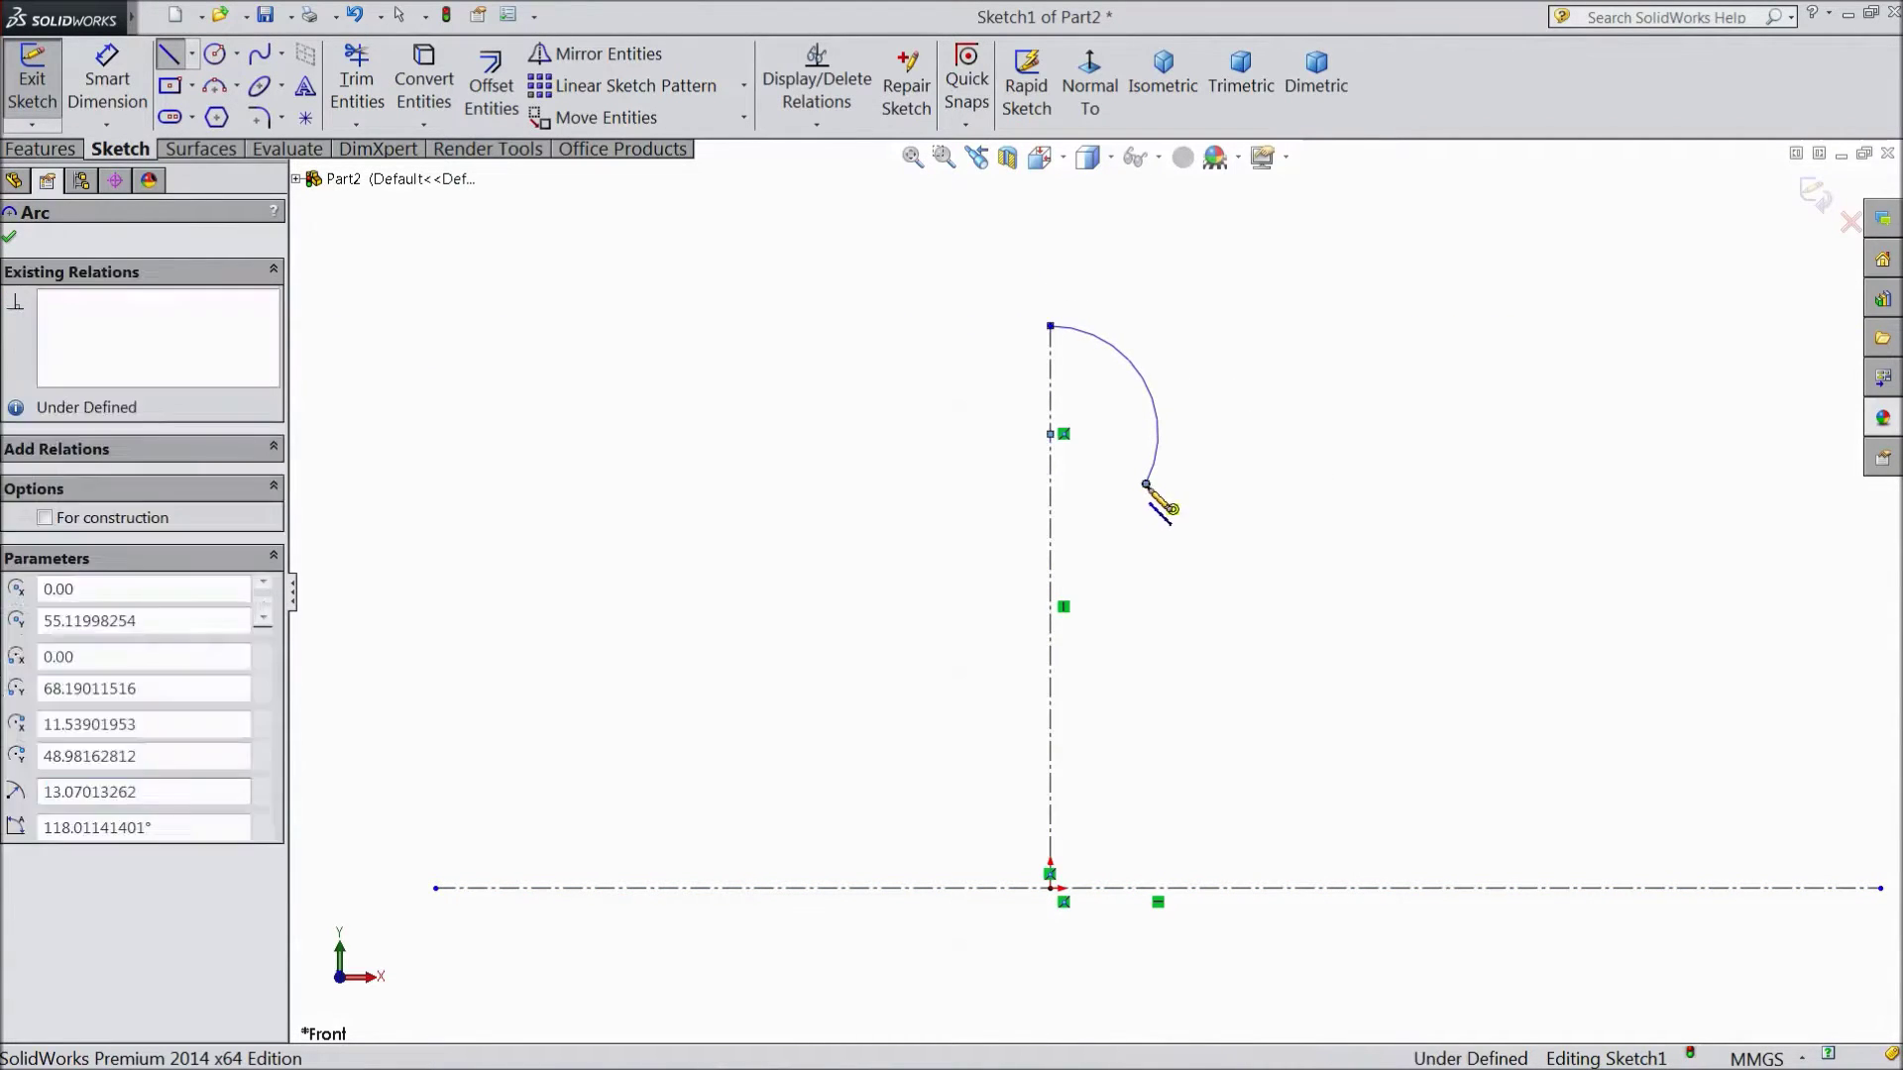
left_click(1147, 577)
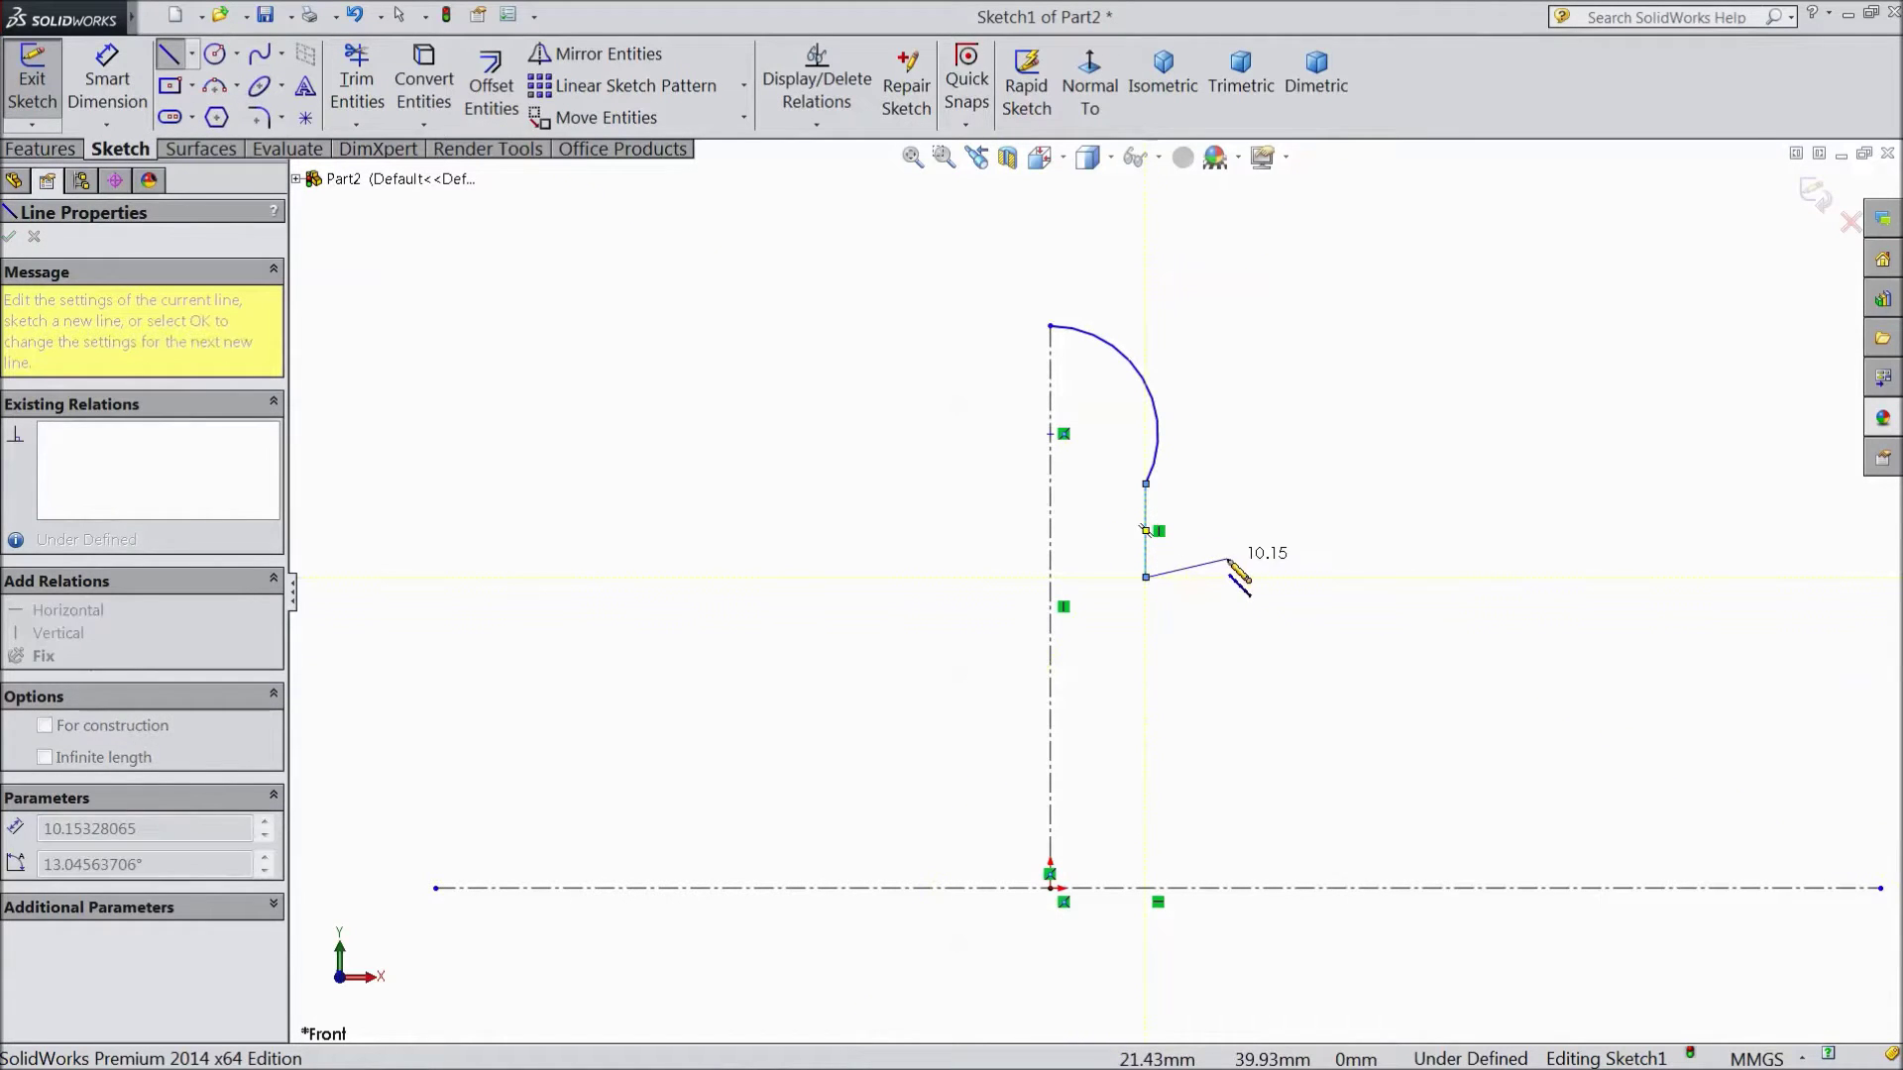
key("Escape")
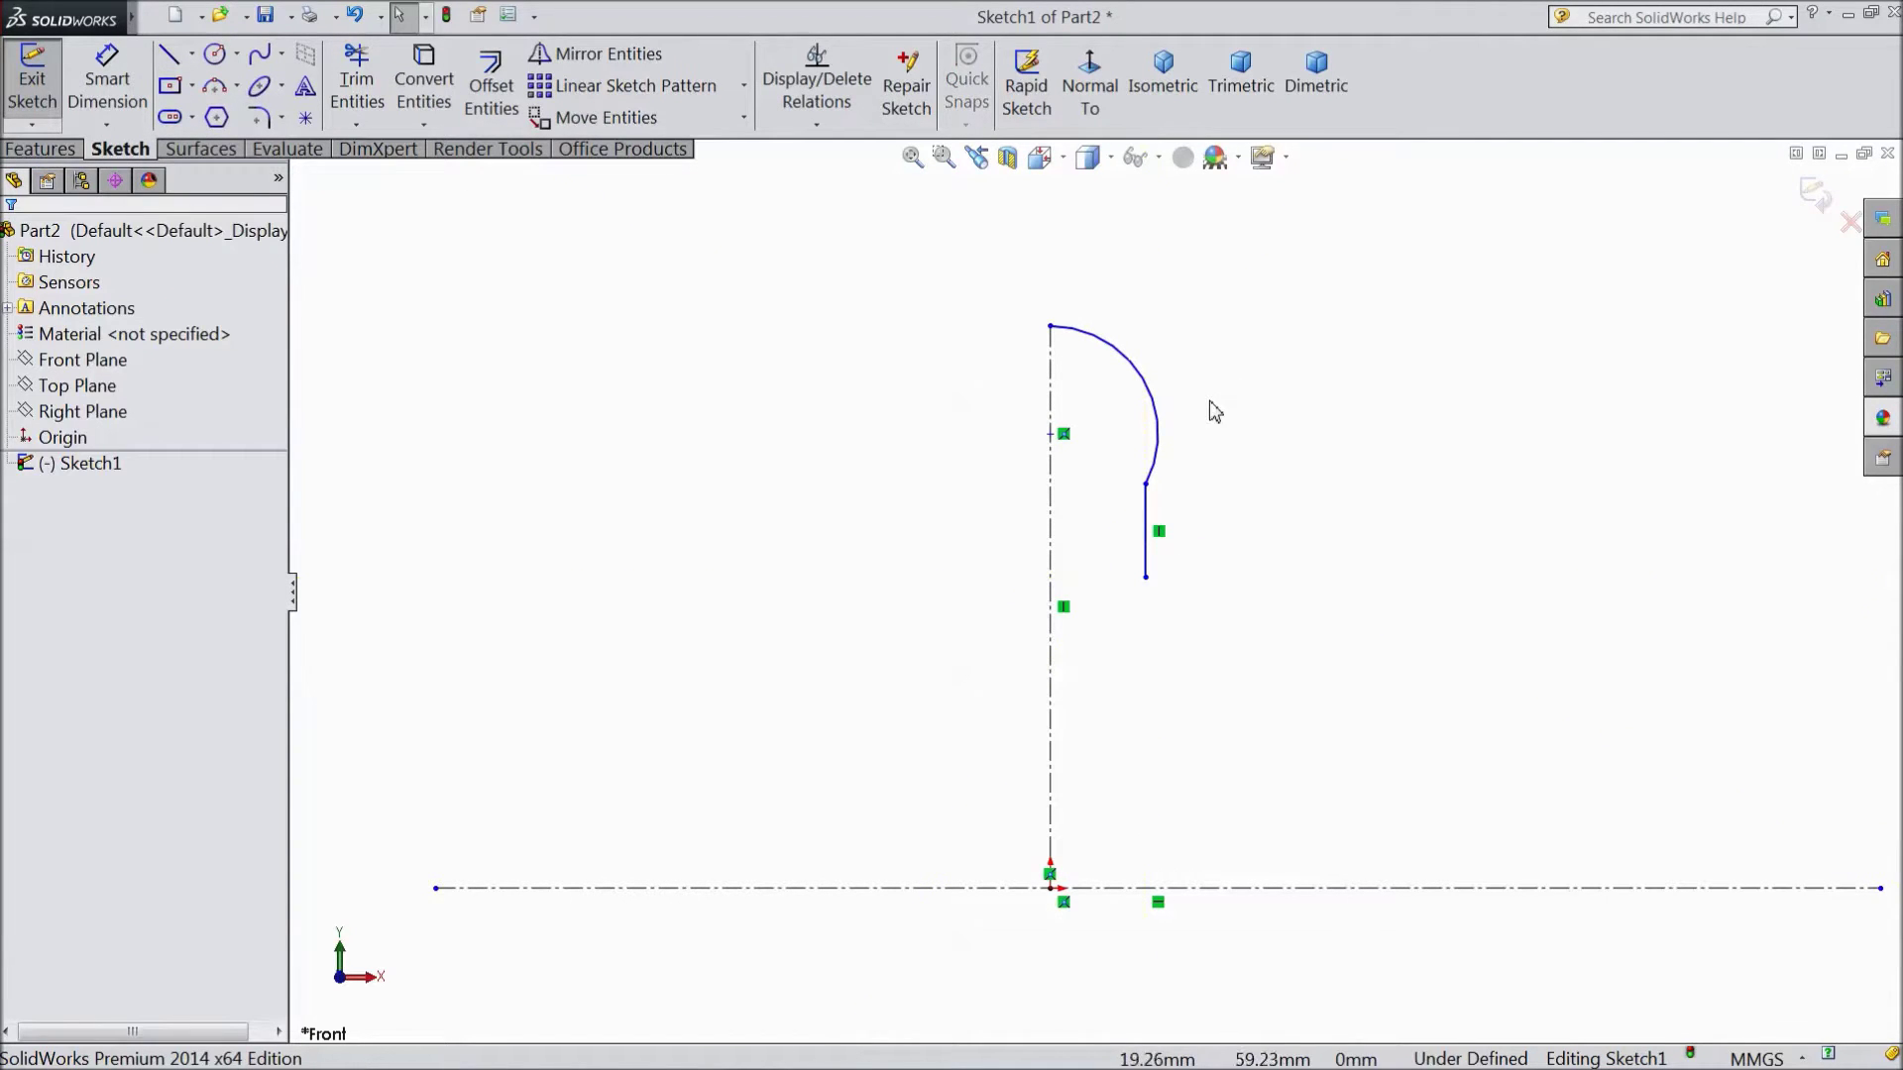
Draw a horizontal centerline about 22.5 mm long outward from the arc's upper endpoint.
left_click(191, 54)
left_click(210, 117)
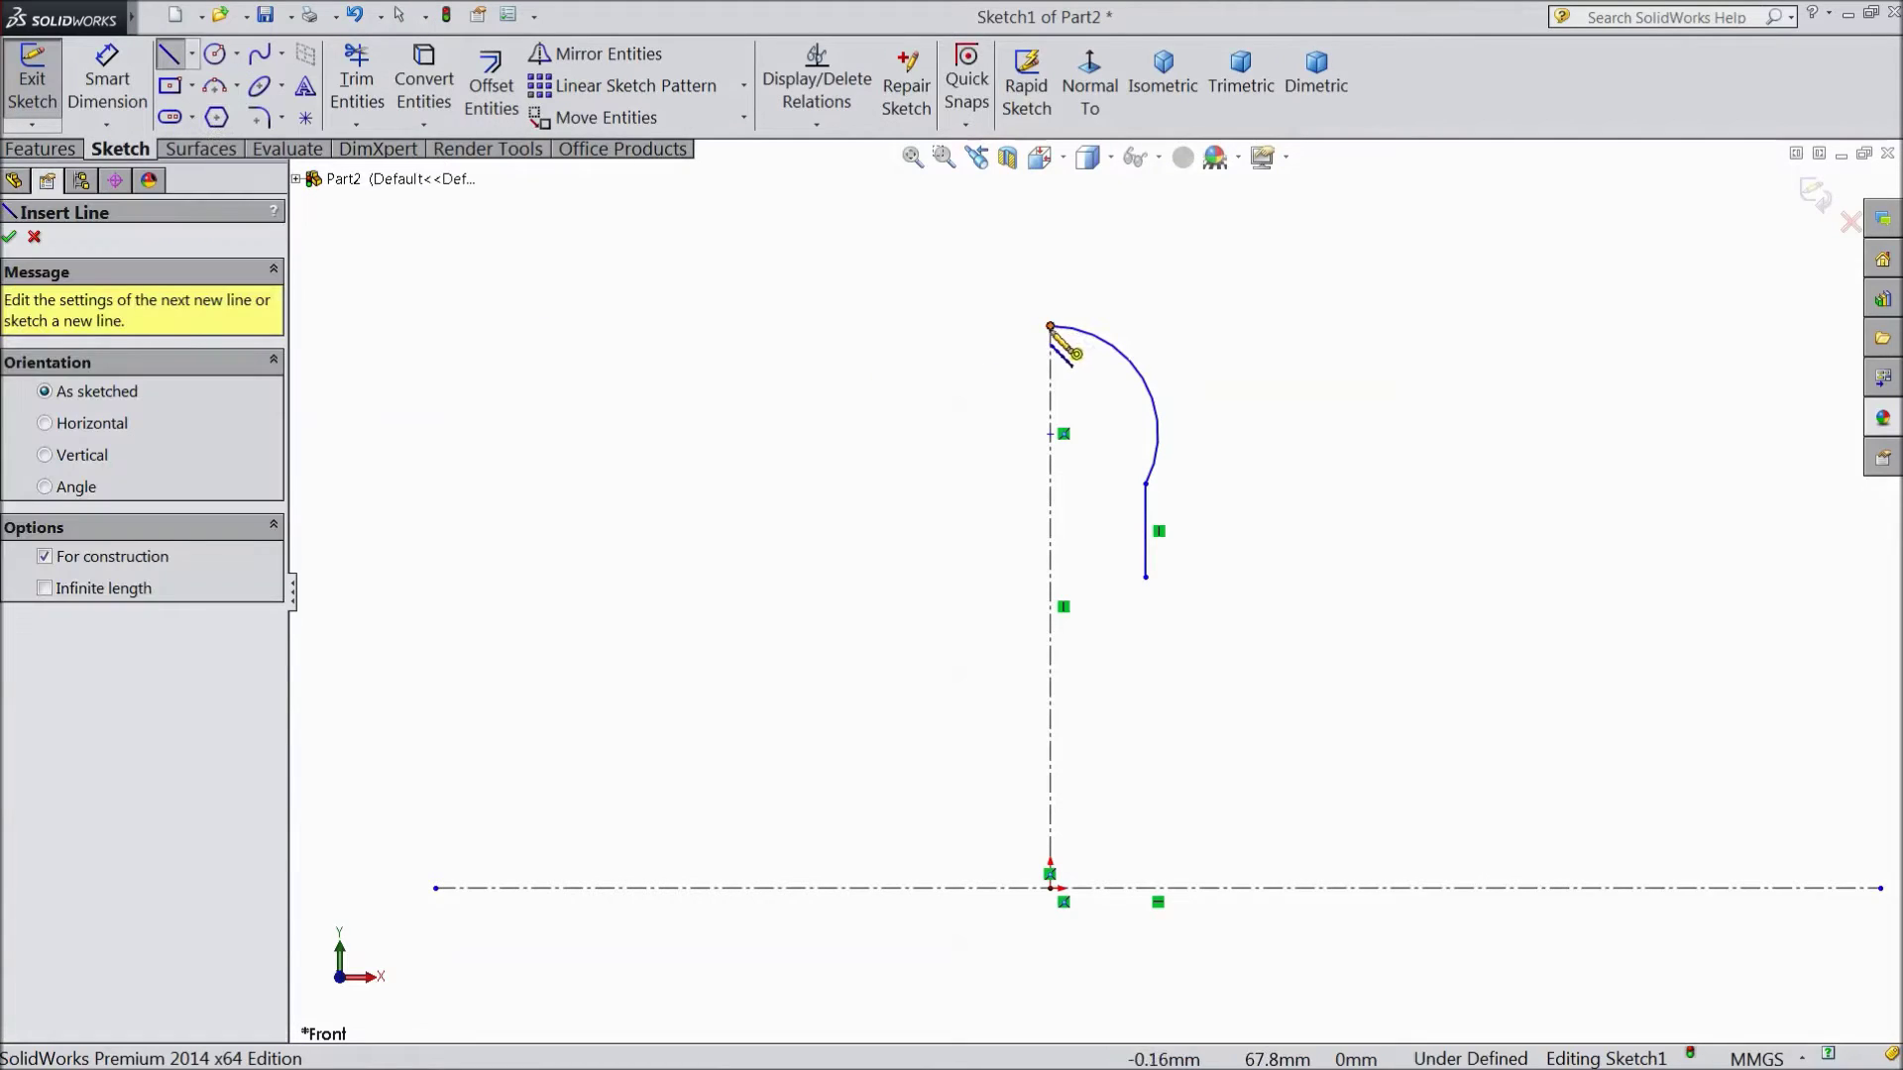
left_click(1050, 326)
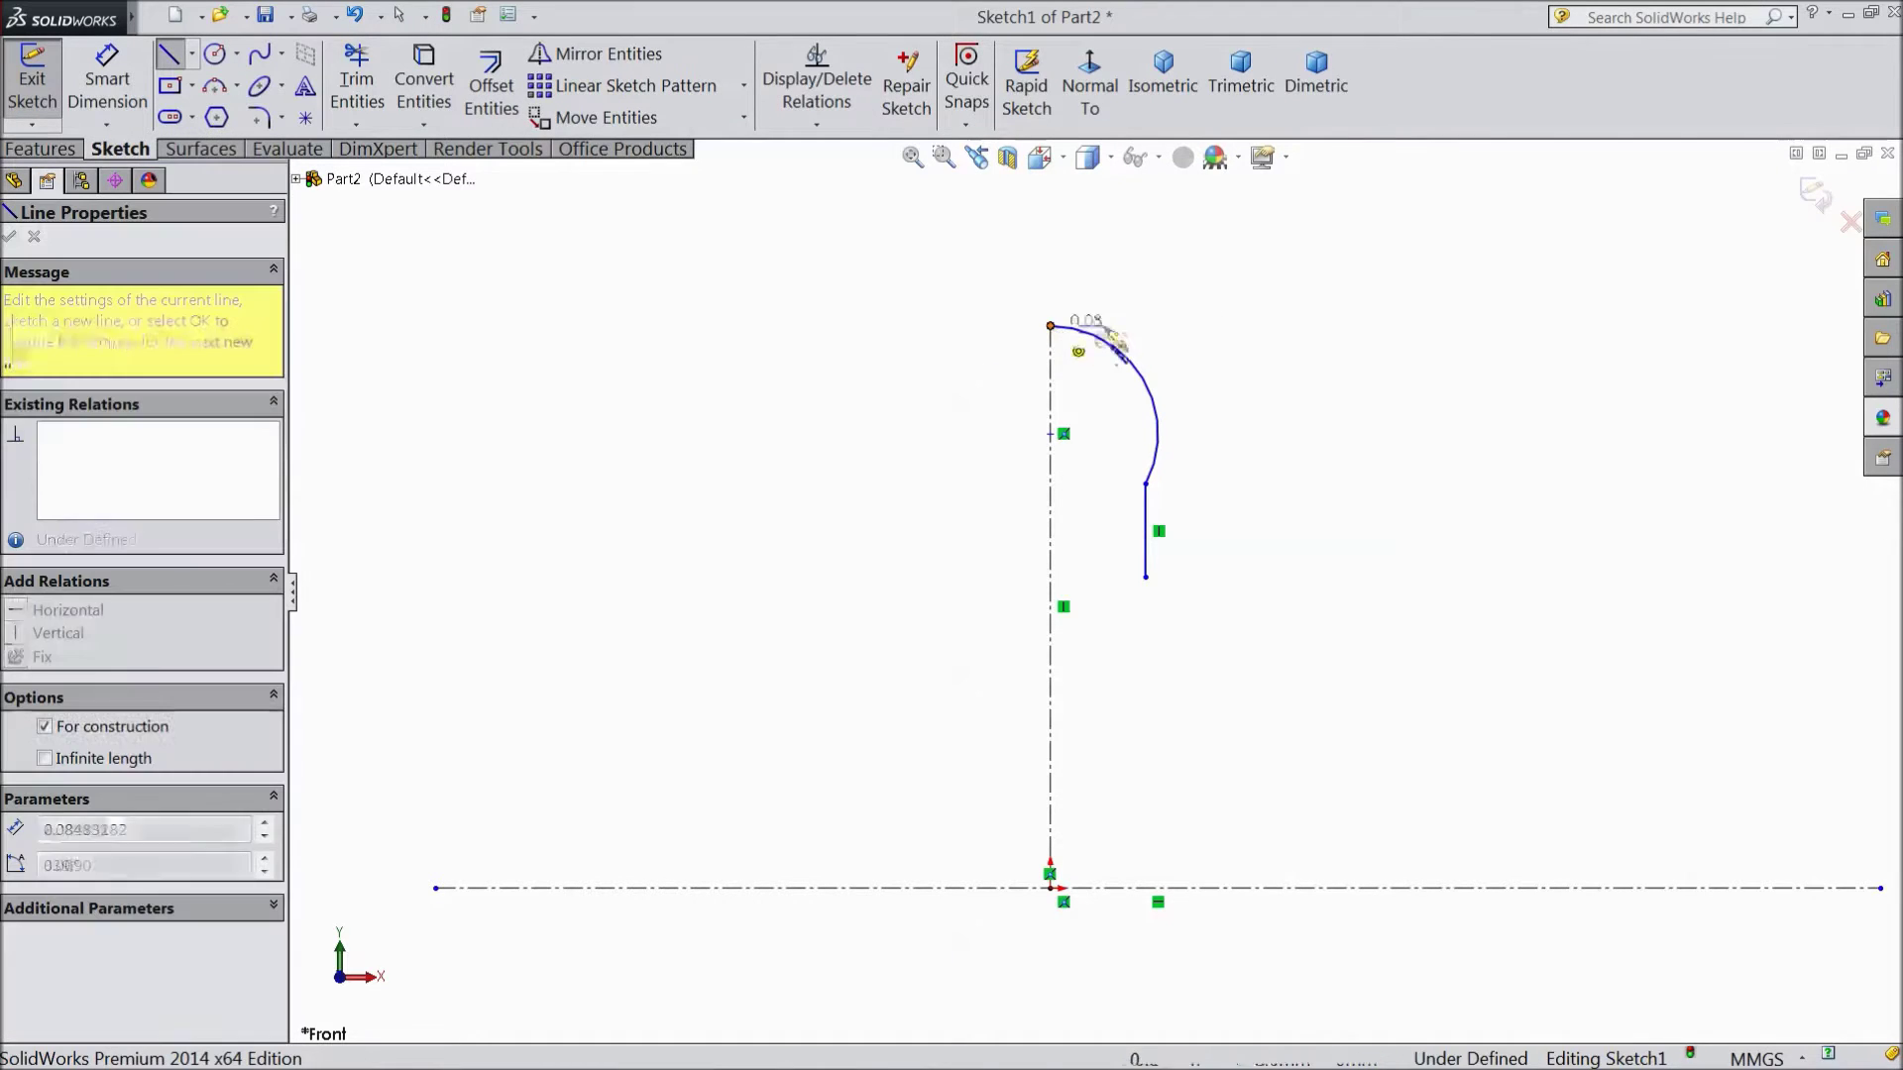
left_click(1235, 328)
key("Escape")
Add a Tangent relation between the arc and the short horizontal centerline at its upper end.
left_click(1122, 339)
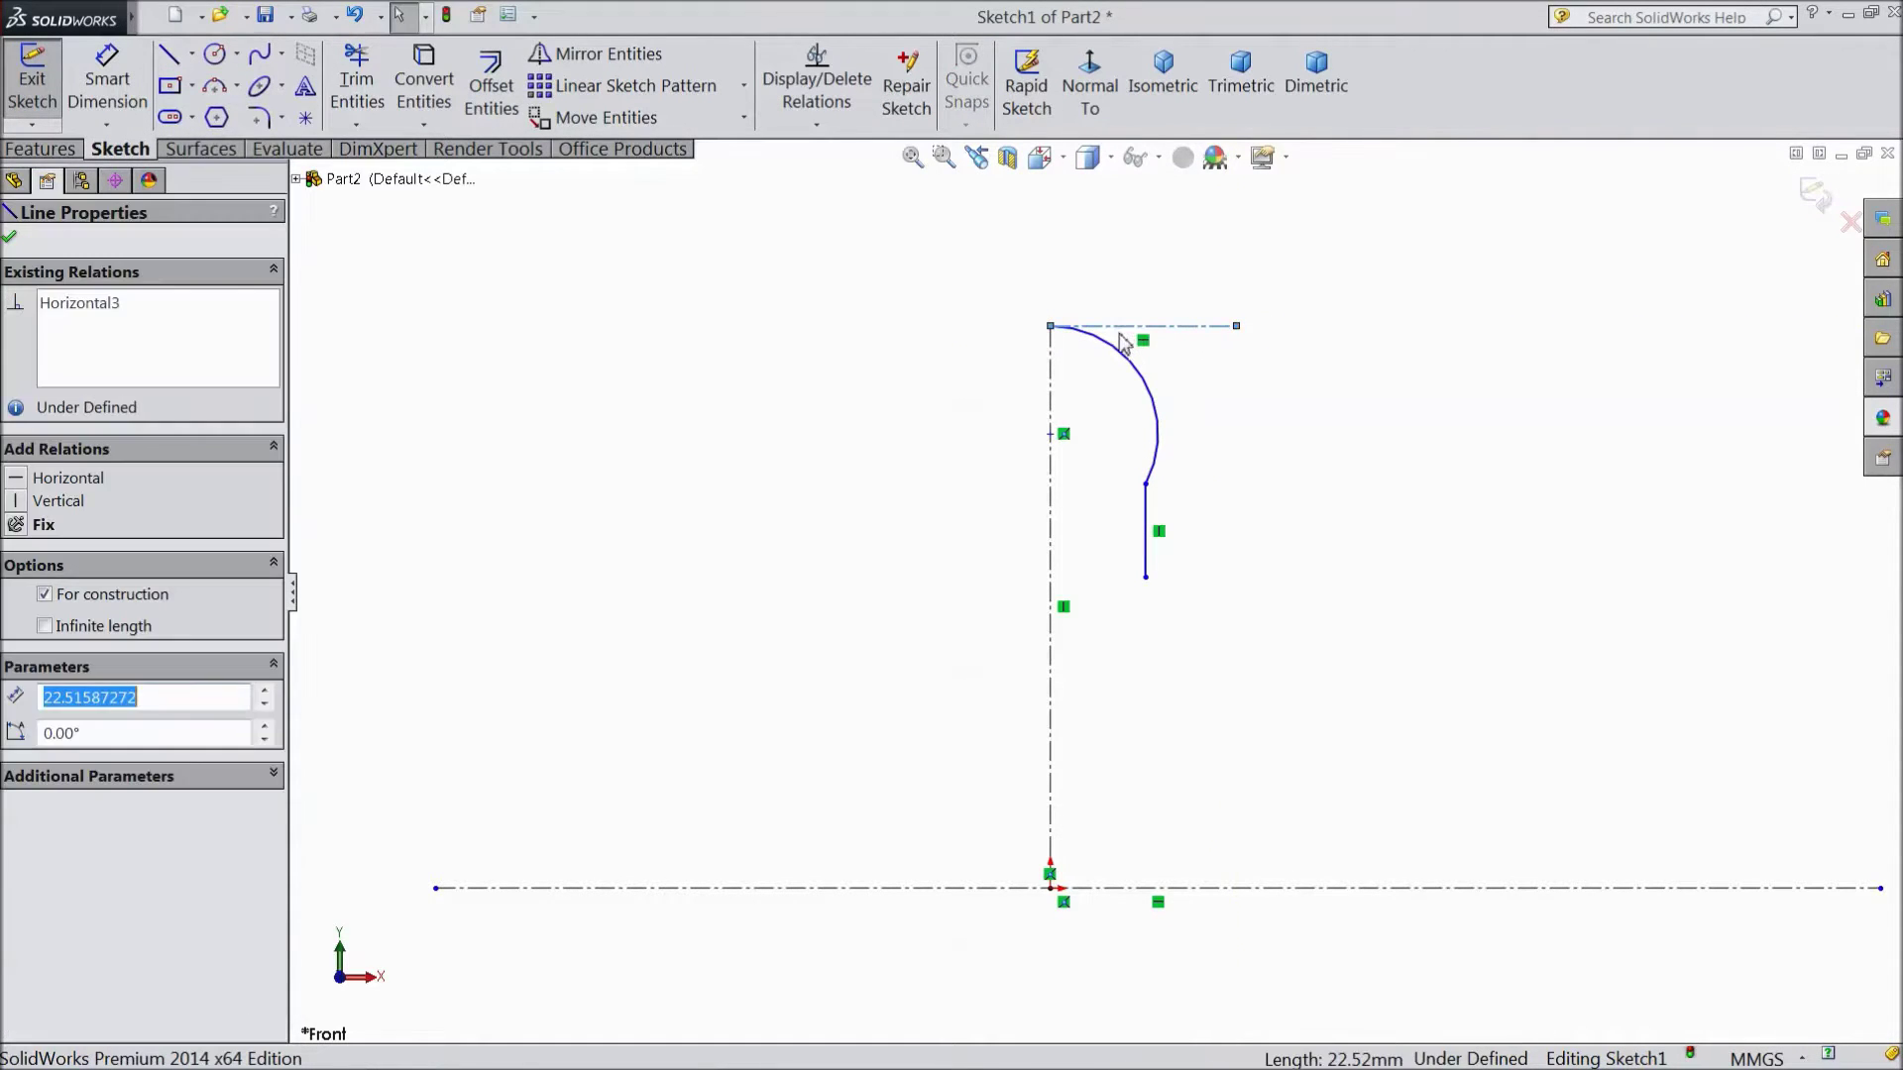
left_click(1112, 349, "ctrl")
left_click(1169, 279)
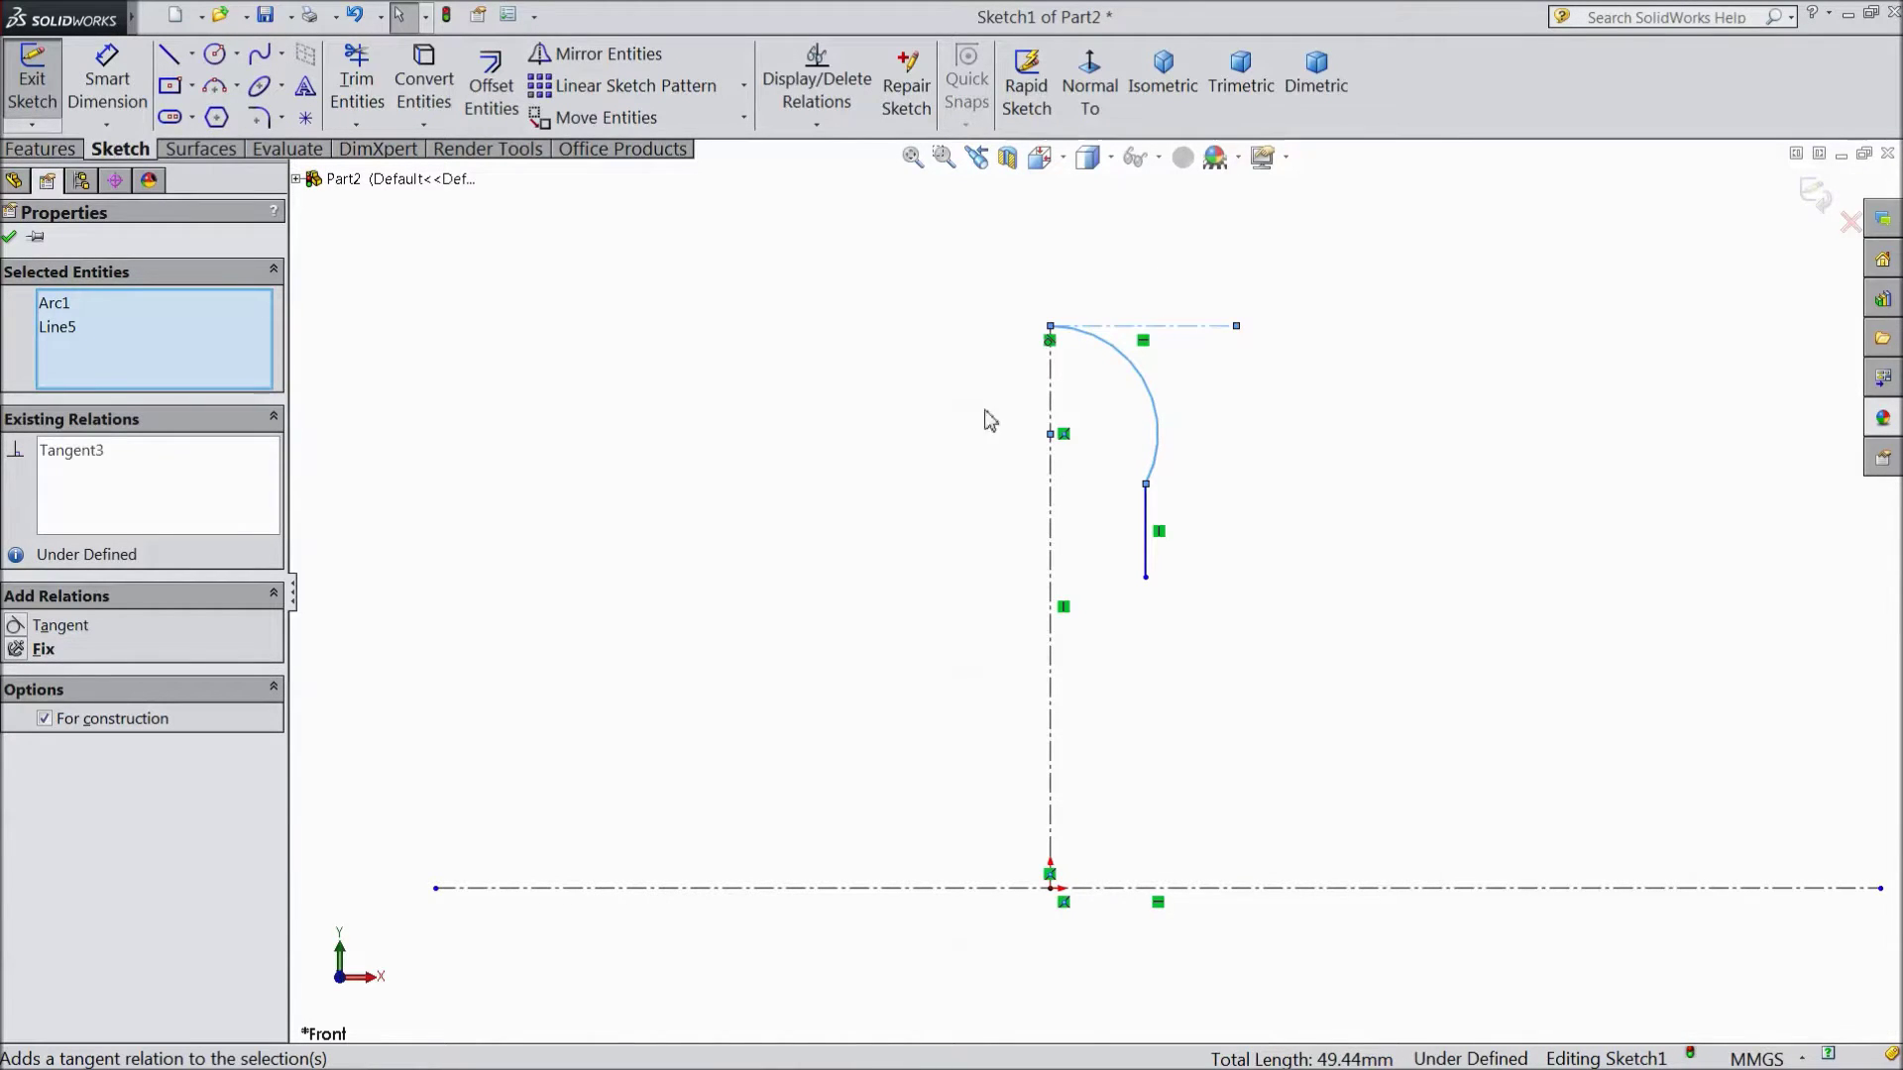
Dimension the distance between the short vertical line and the vertical centerline as 105 mm.
left_click(107, 81)
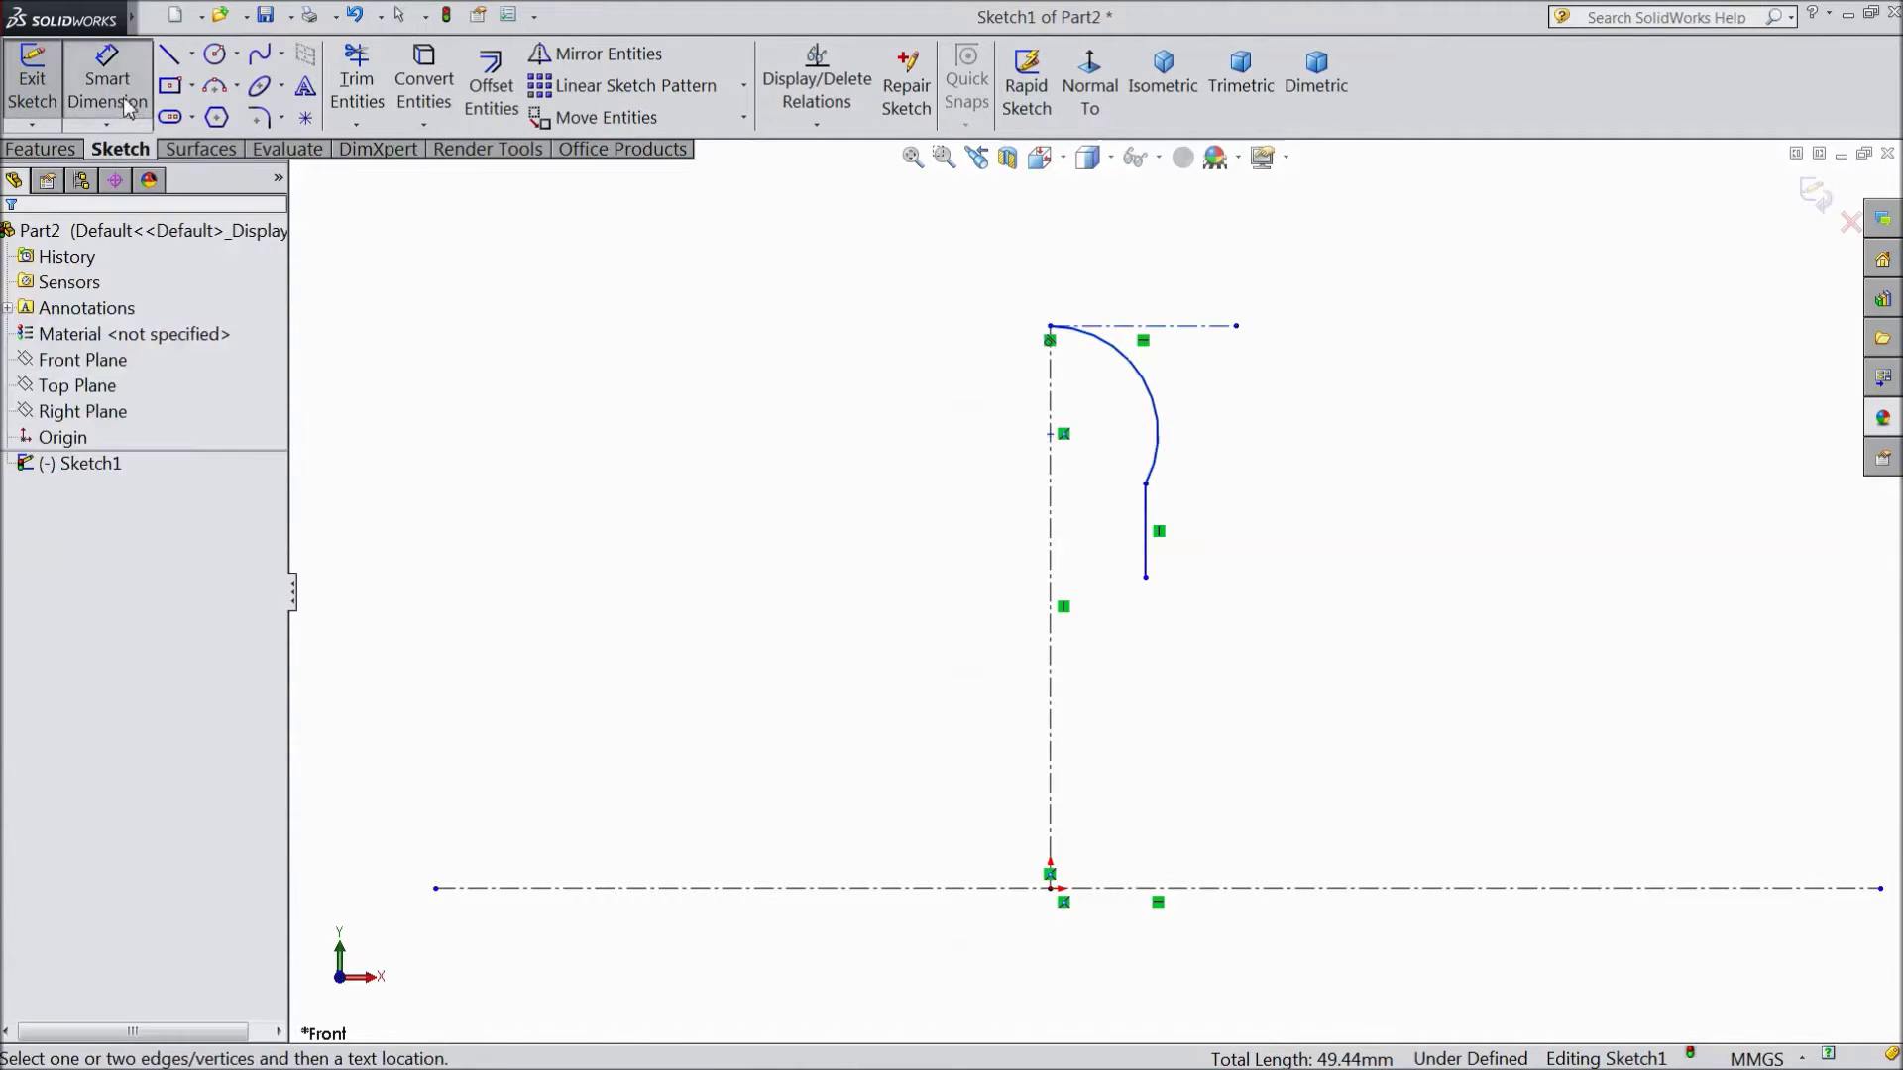
left_click(1147, 560)
left_click(1050, 540)
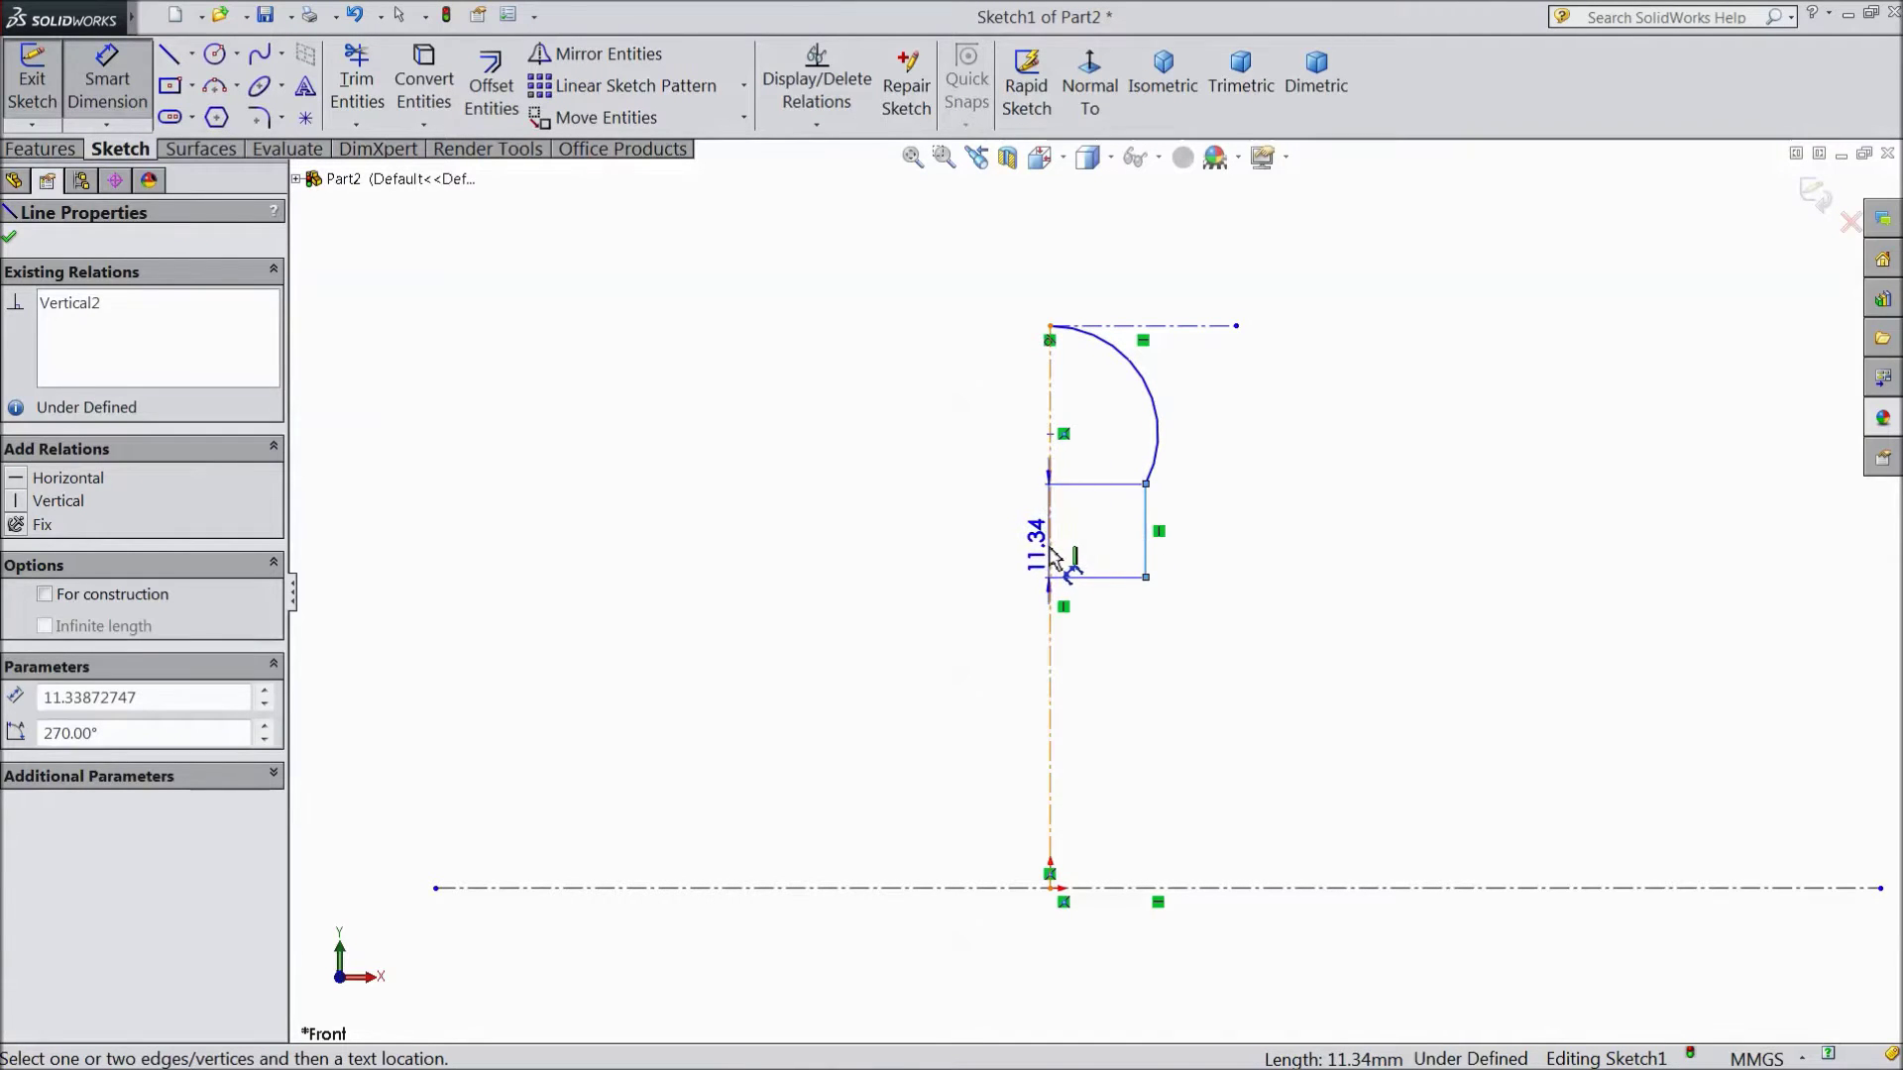
left_click(1090, 620)
type("105")
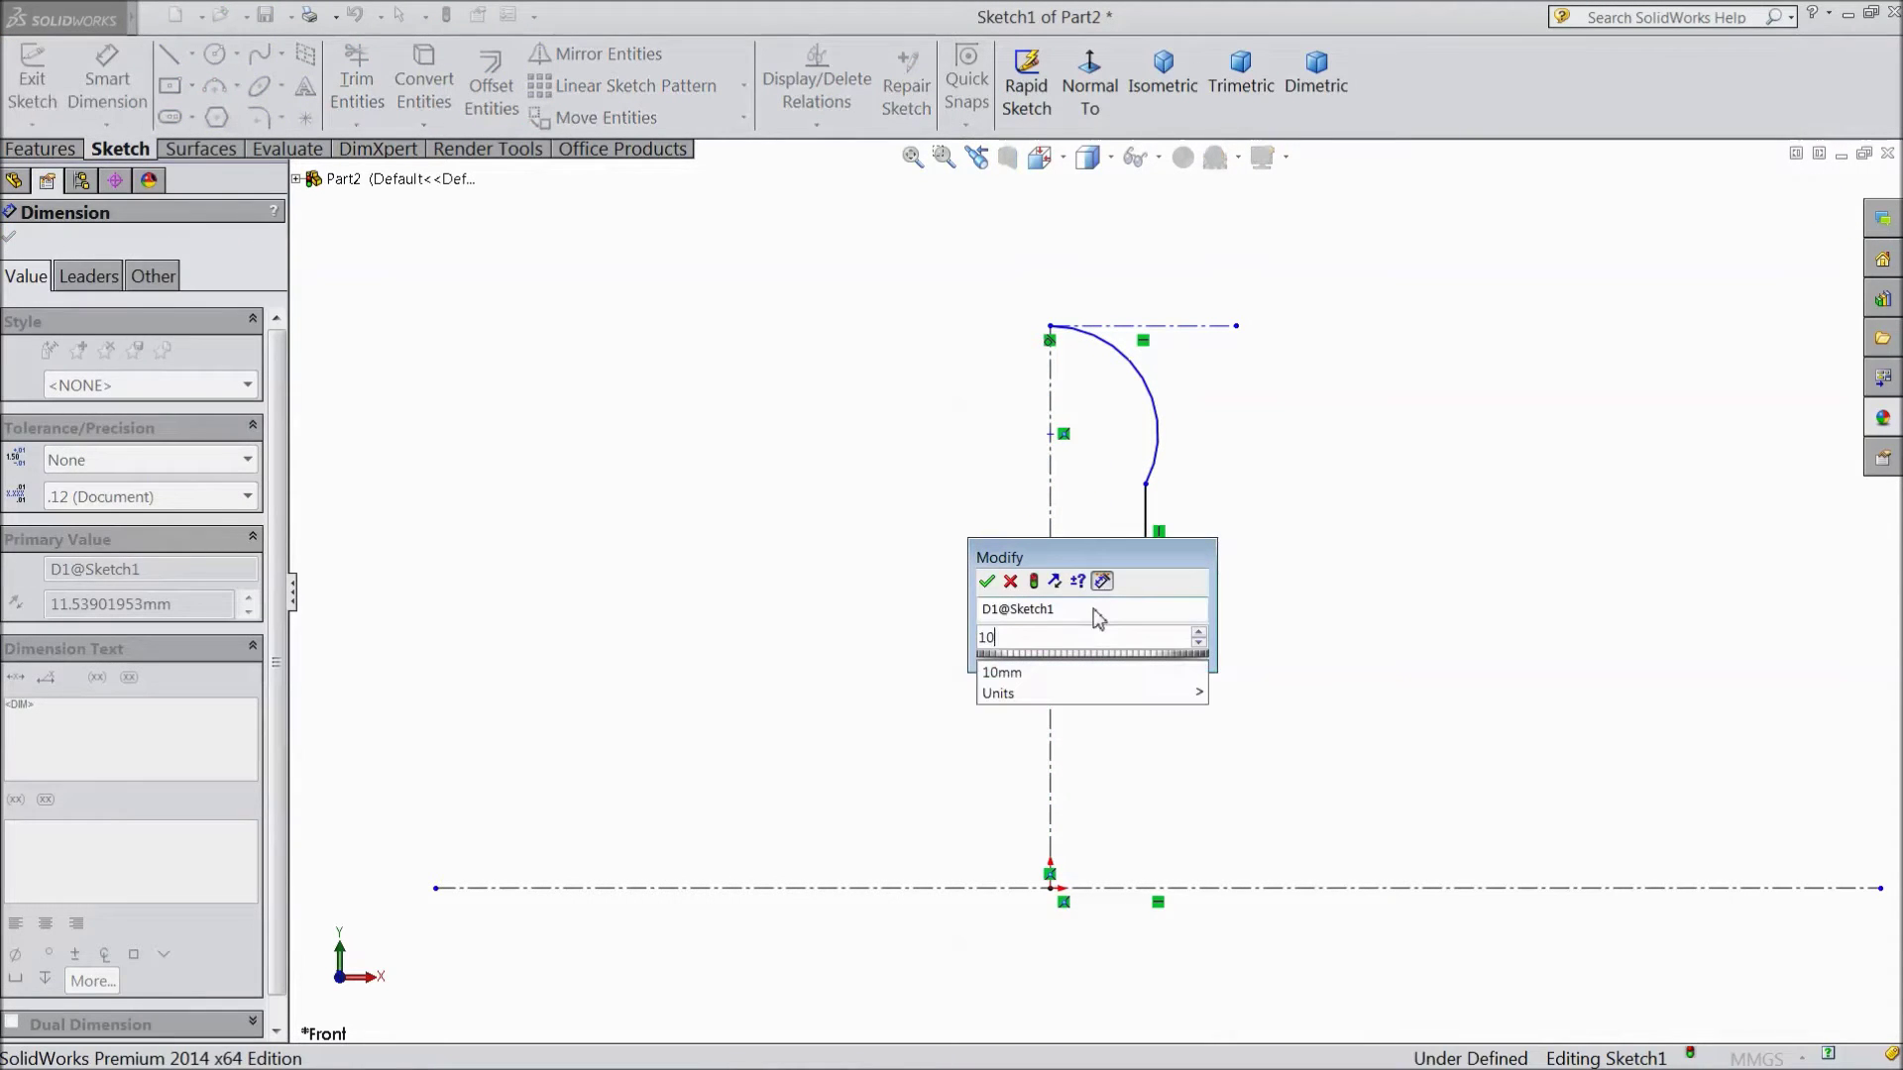
left_click(986, 581)
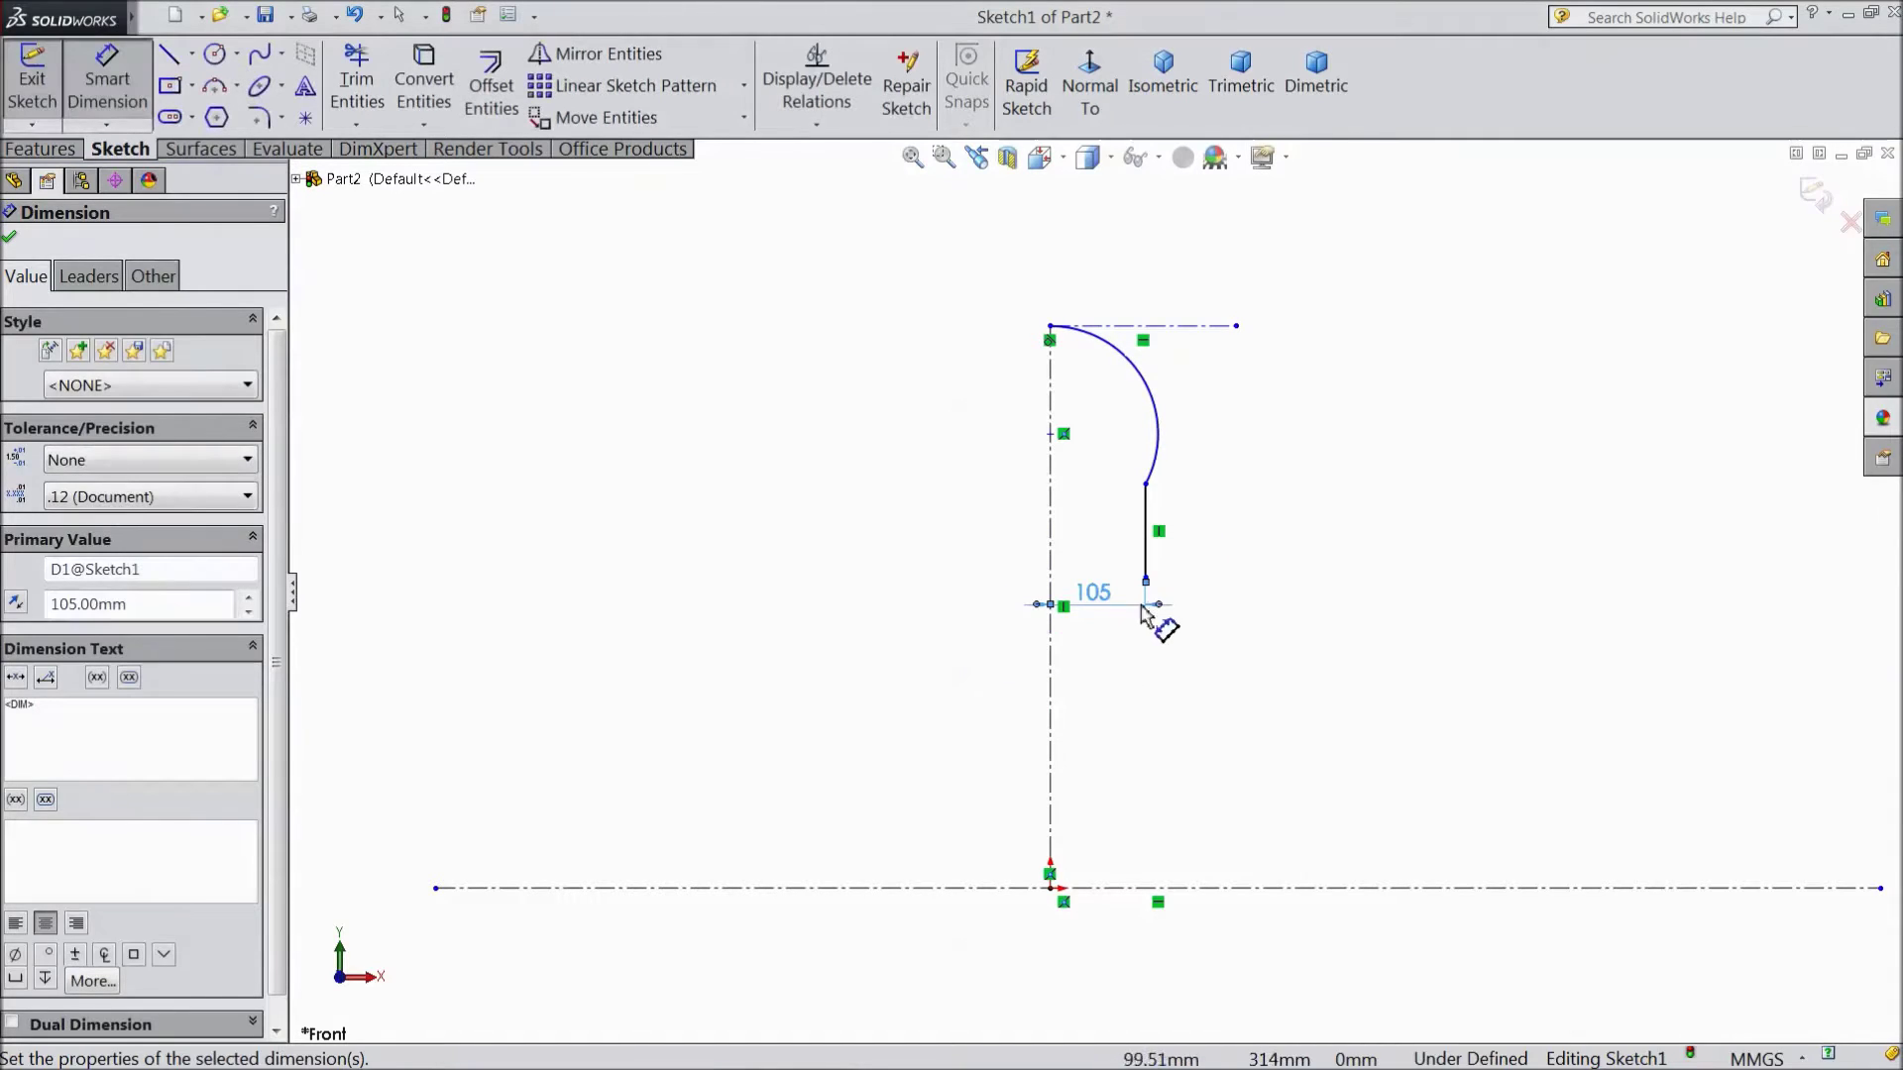
Dimension the height of the short vertical line's lower endpoint above the long horizontal centerline as 360 mm.
left_click(1147, 578)
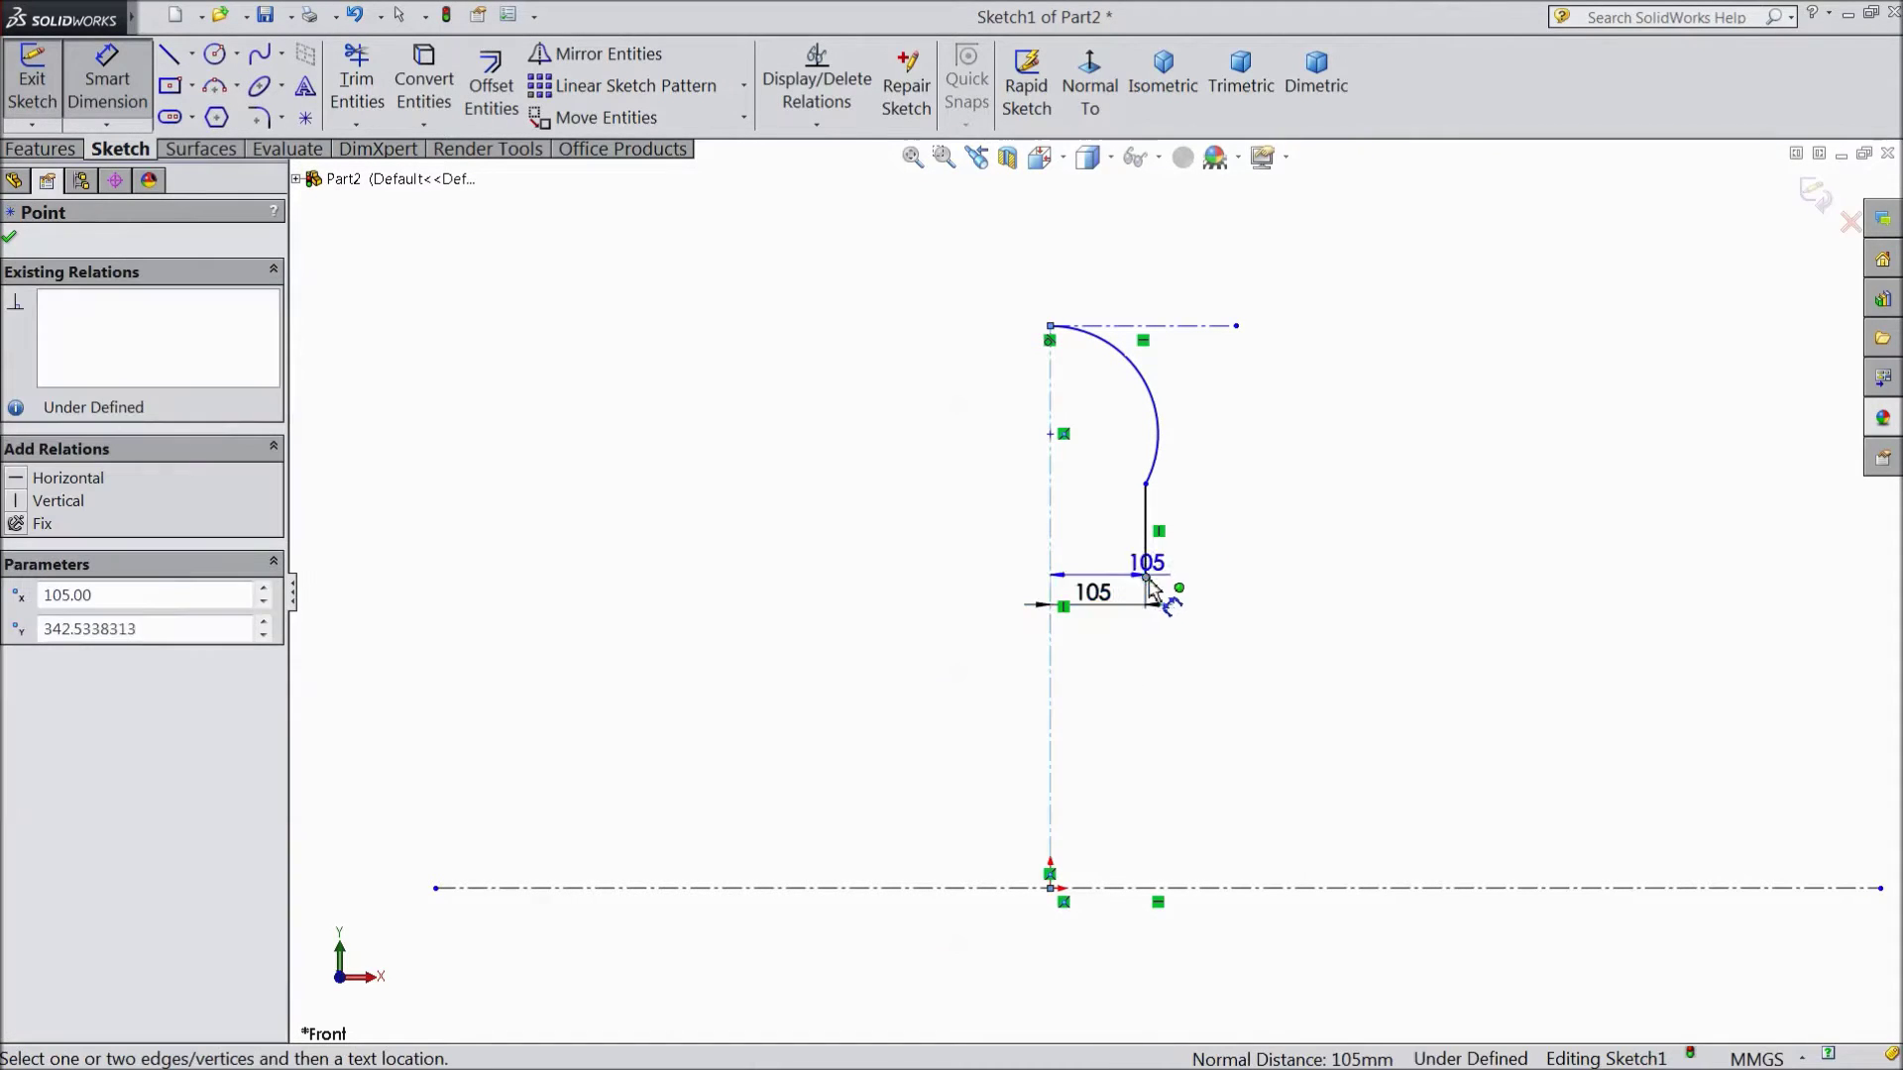
left_click(1213, 888)
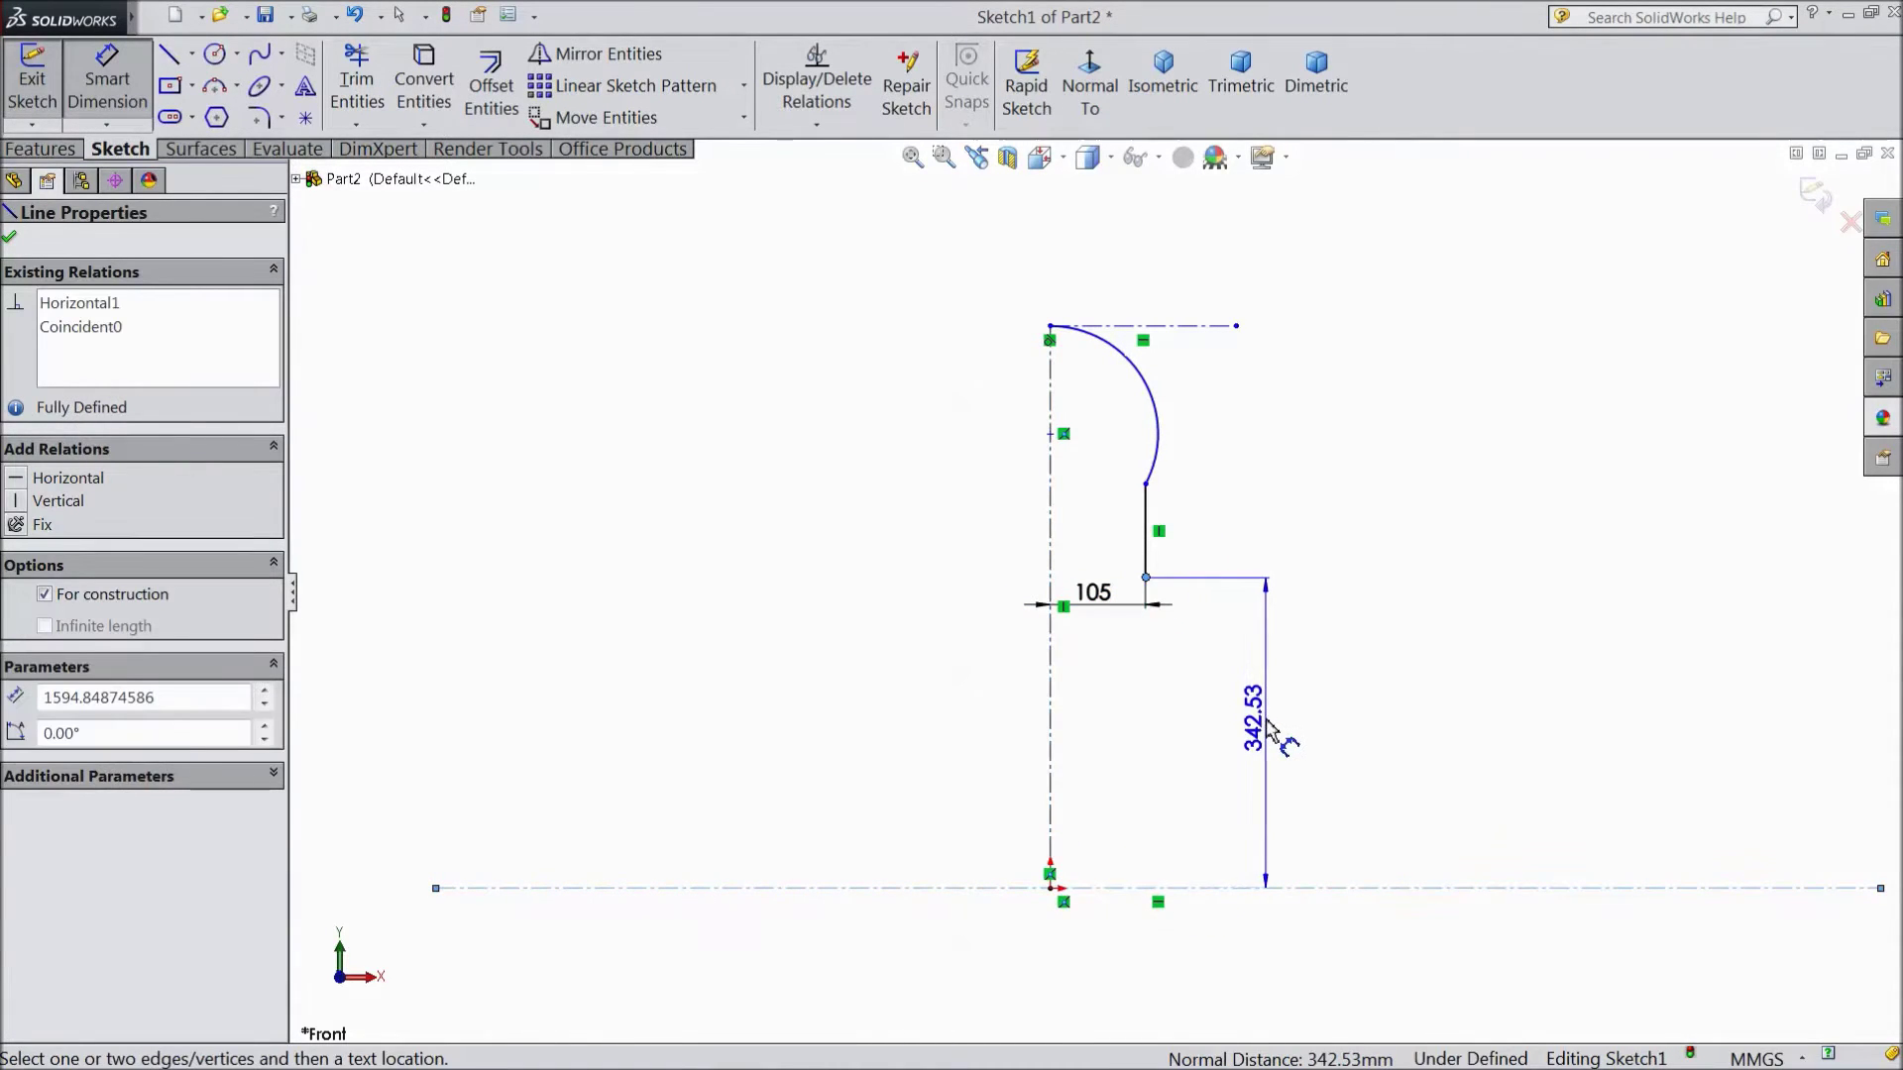
left_click(1273, 739)
type("360")
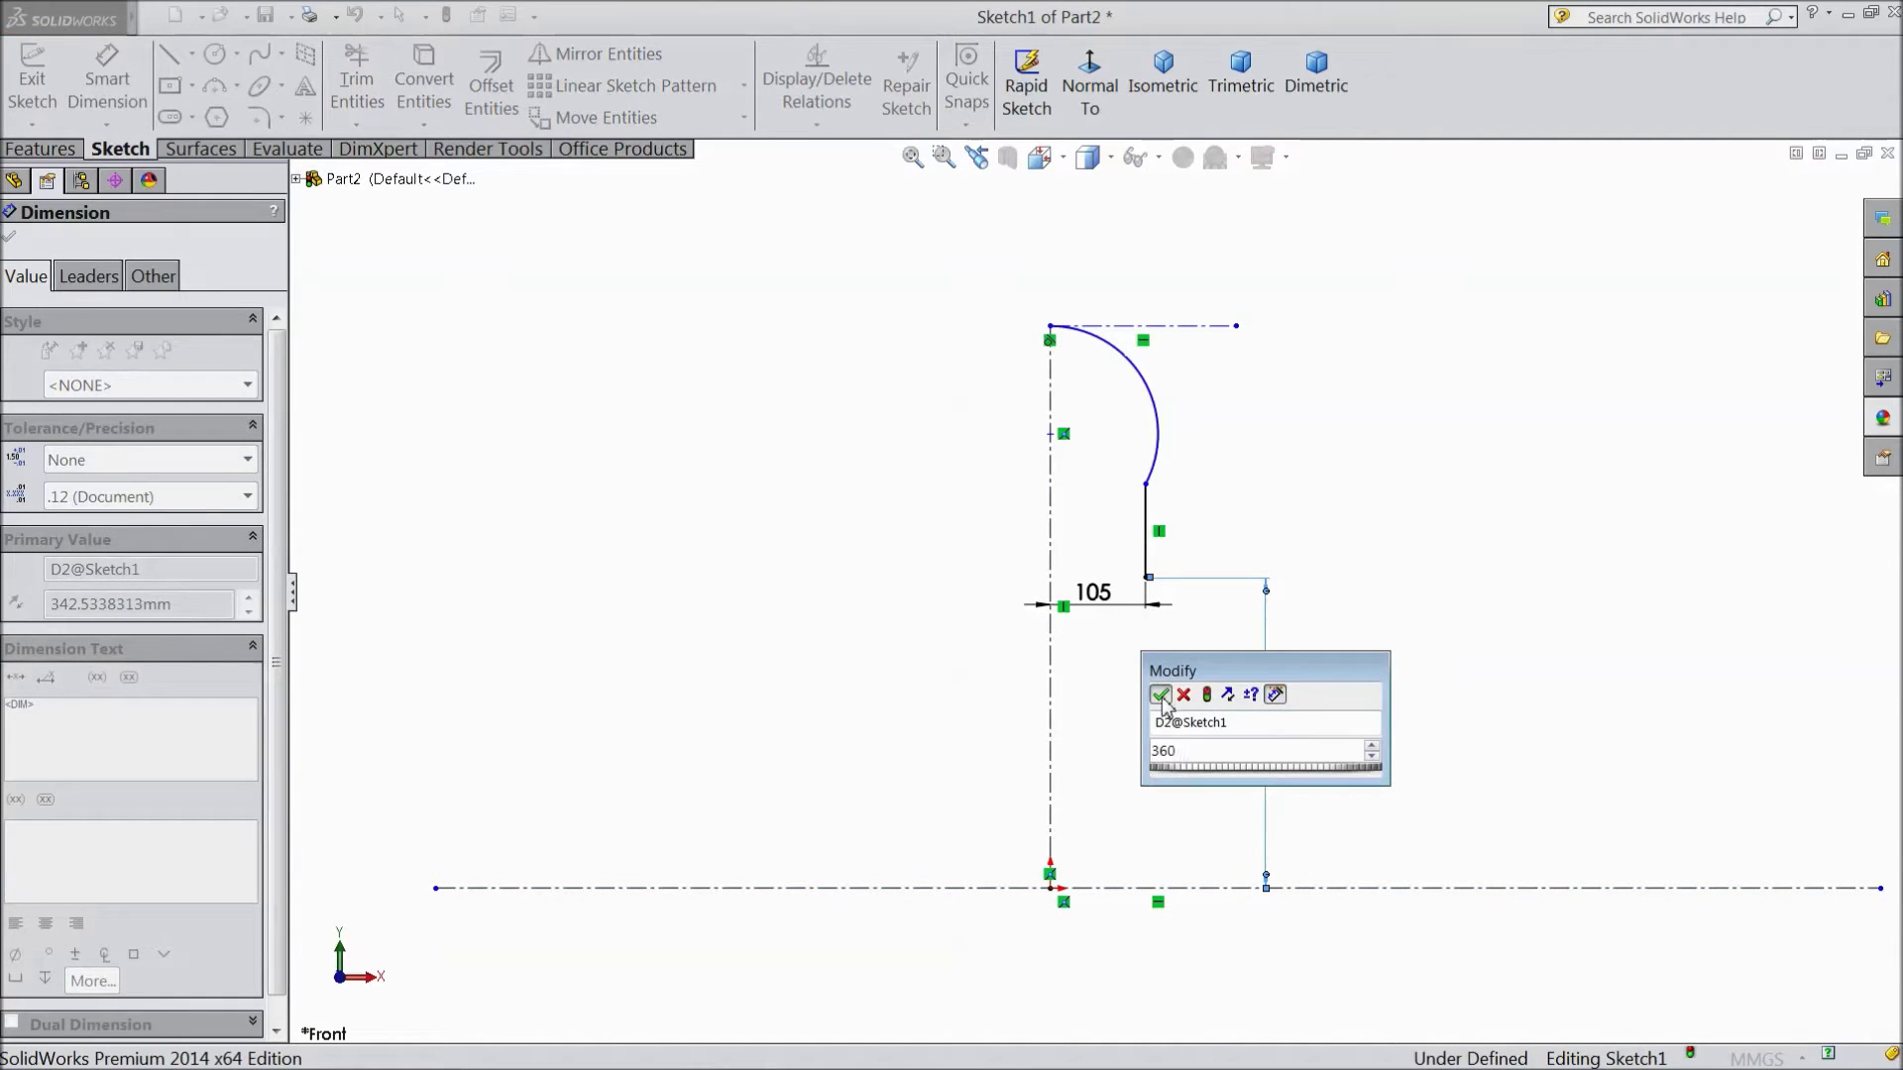
left_click(1159, 695)
Dimension the vertical distance from the short line's lower endpoint to the arc's upper endpoint as 200 mm.
left_click(1146, 564)
left_click(1051, 329)
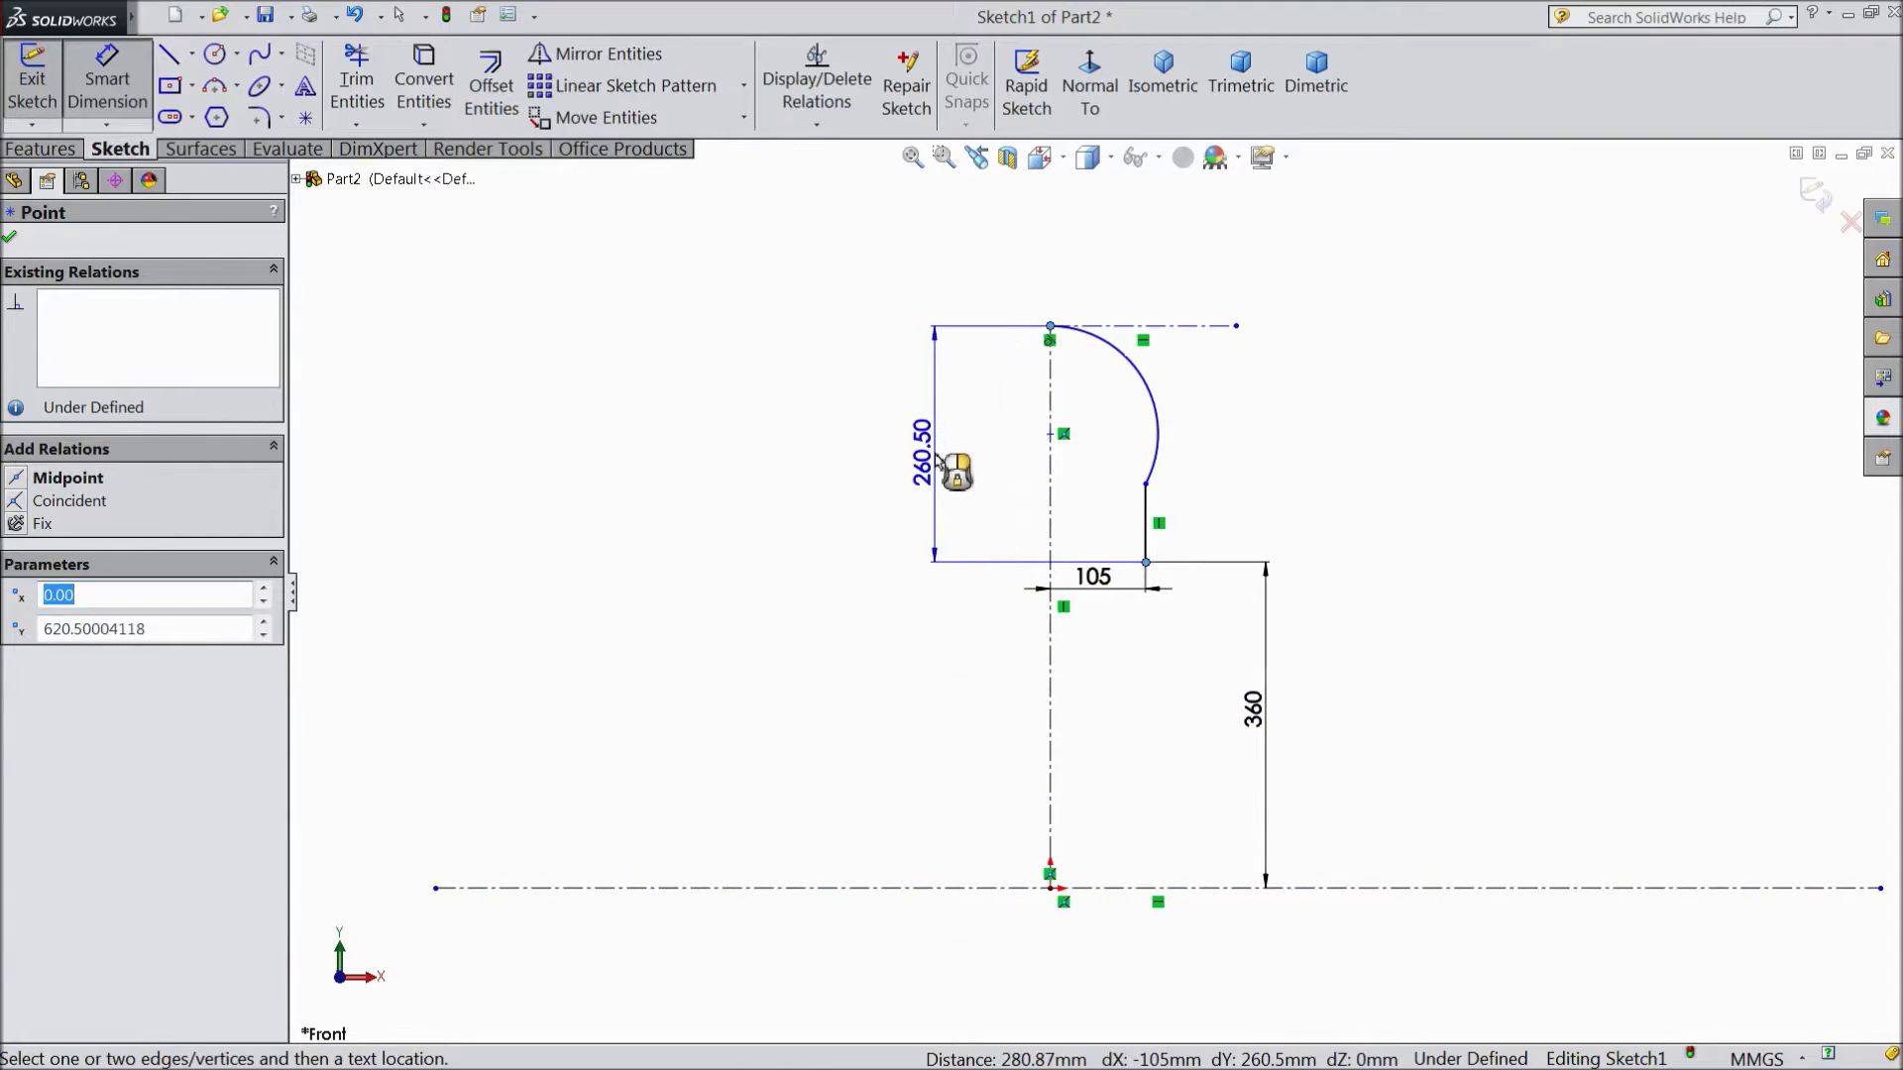
left_click(952, 443)
type("2")
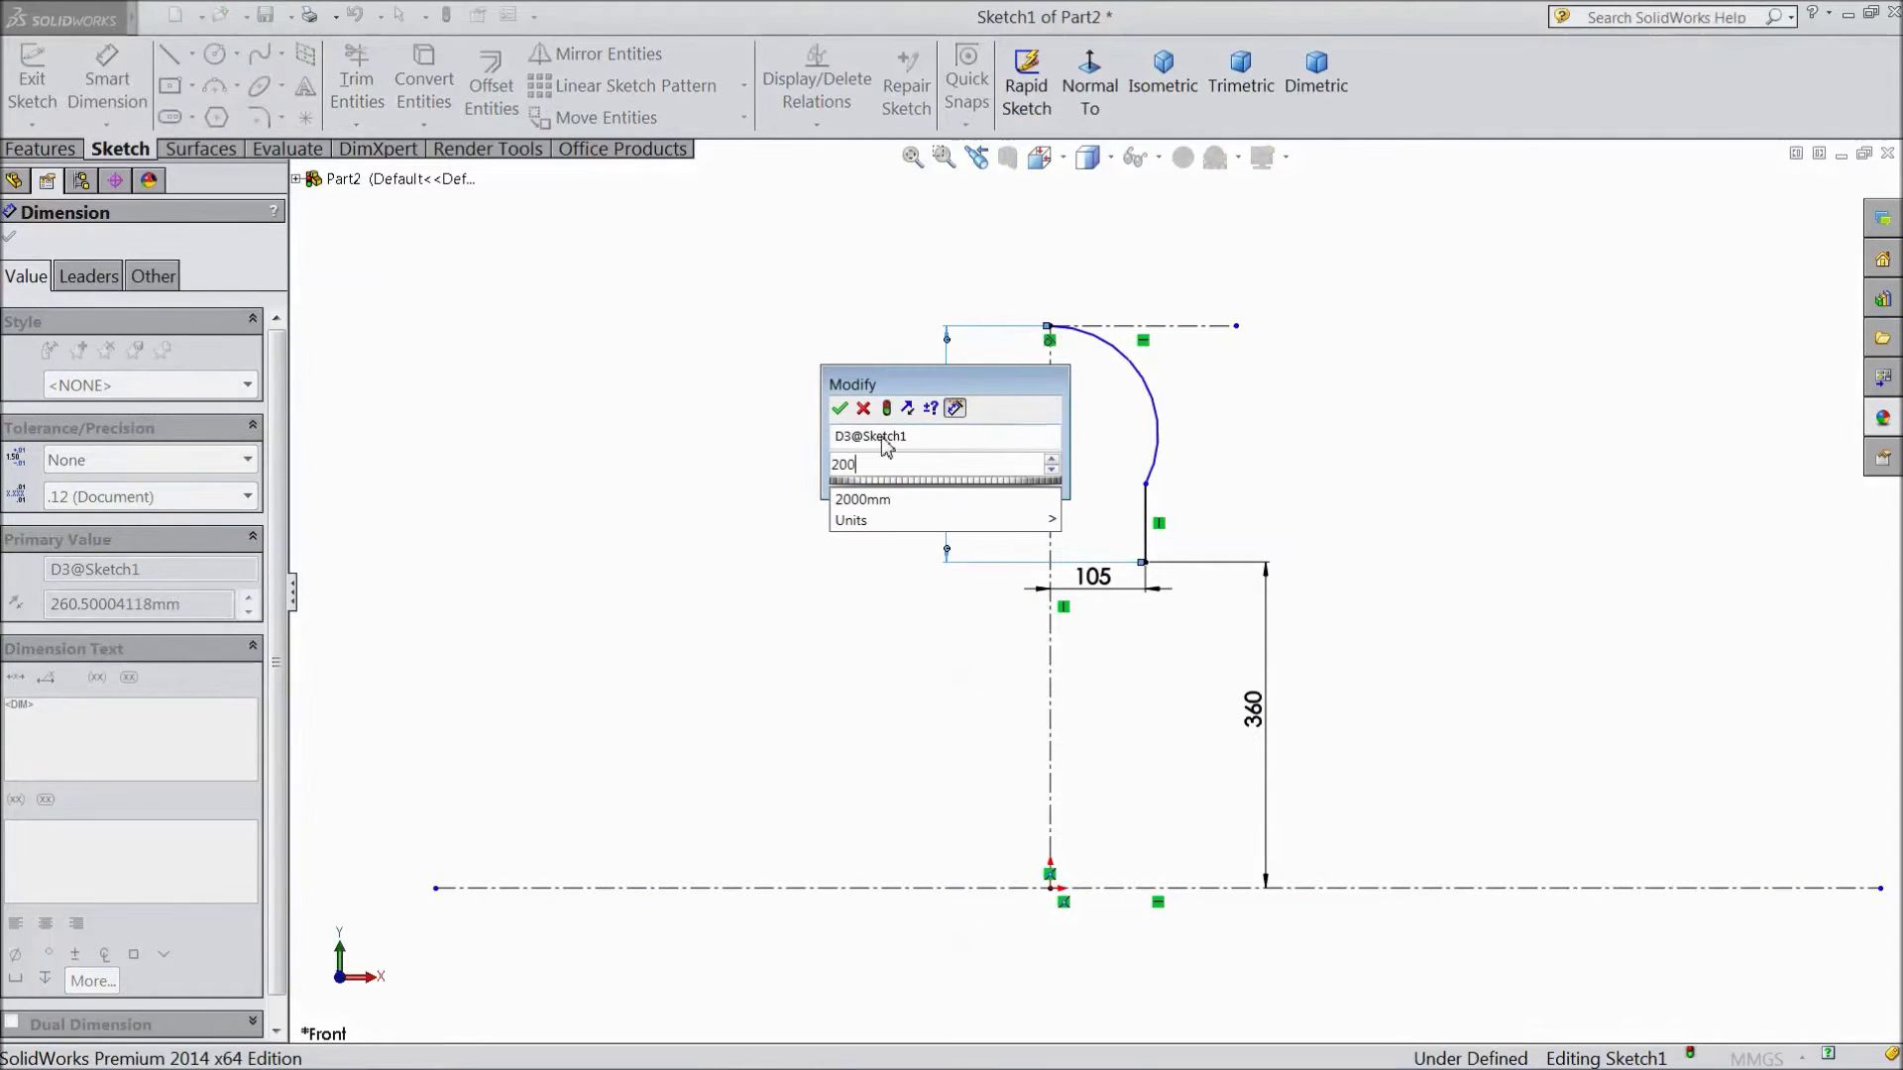
type("00")
left_click(838, 410)
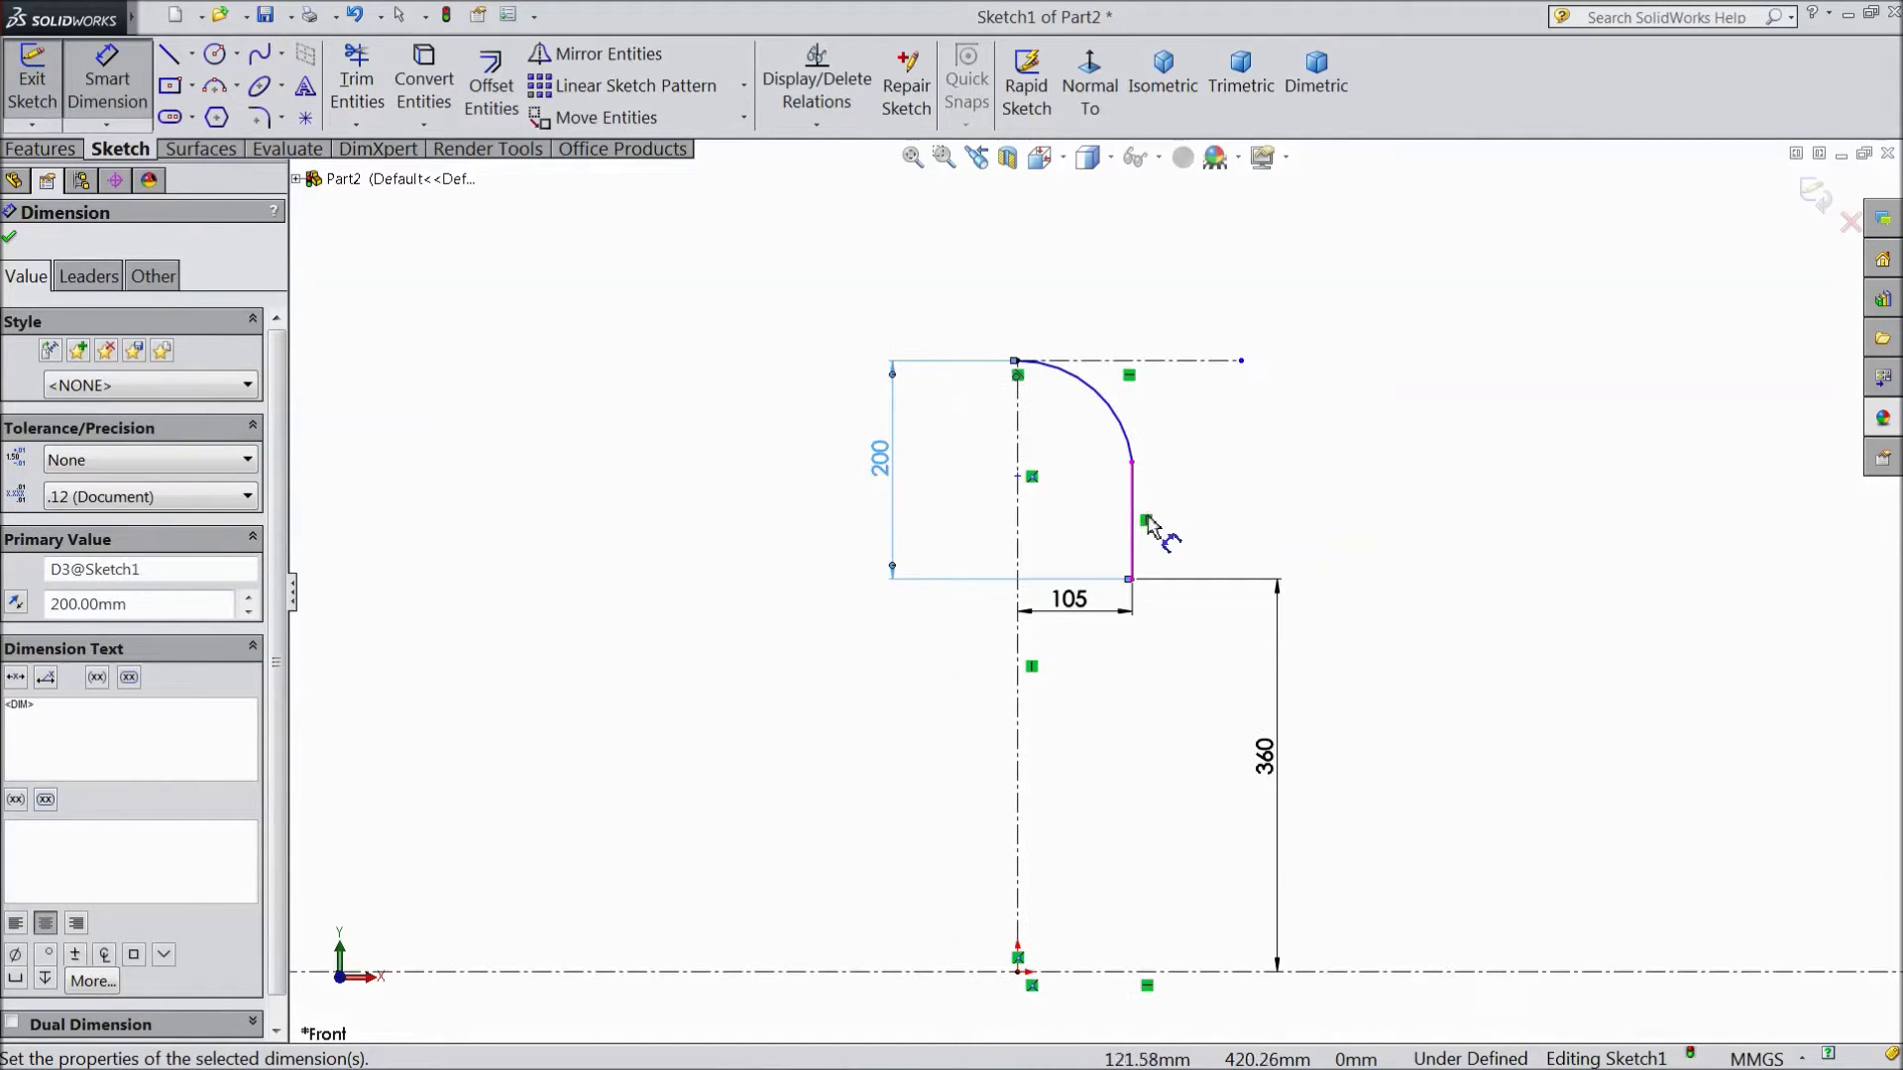
Set the length of the short vertical line below the arc to 15 mm.
left_click(1140, 525)
left_click(1294, 517)
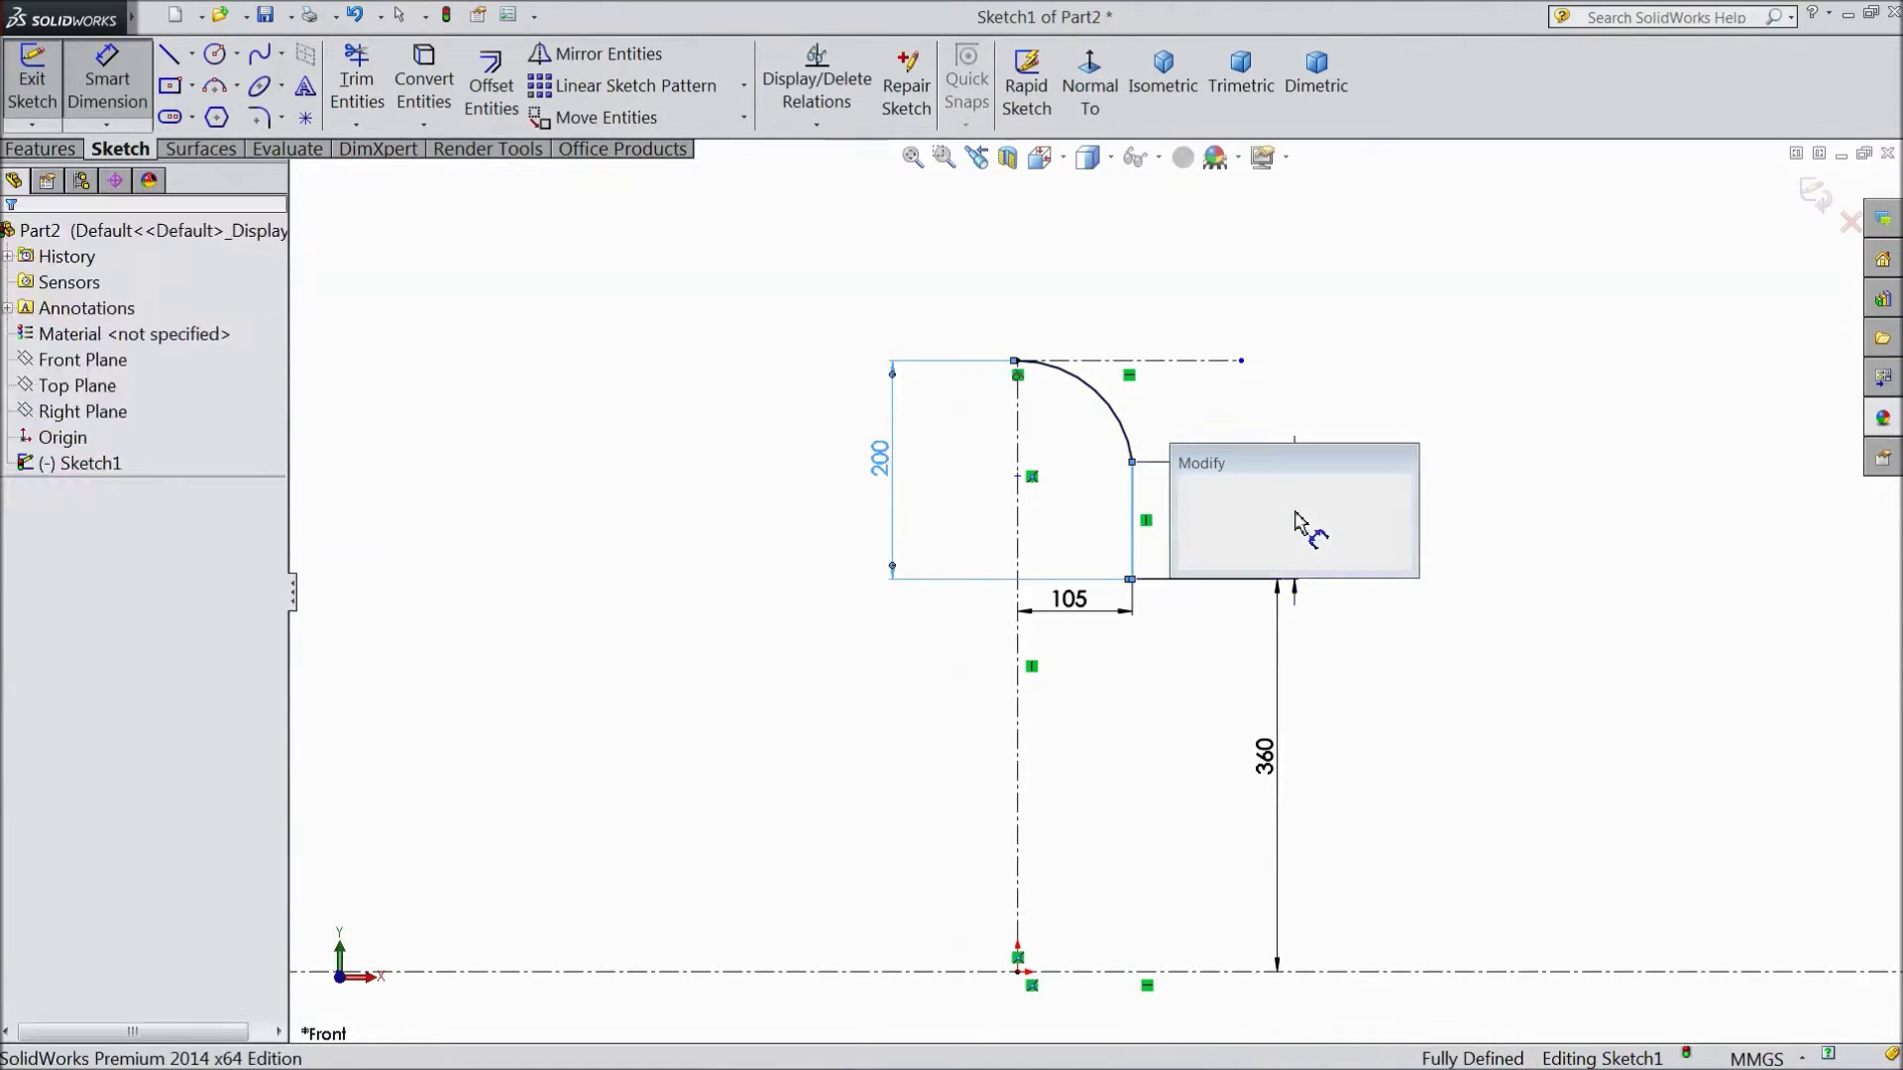
type("15")
left_click(1190, 488)
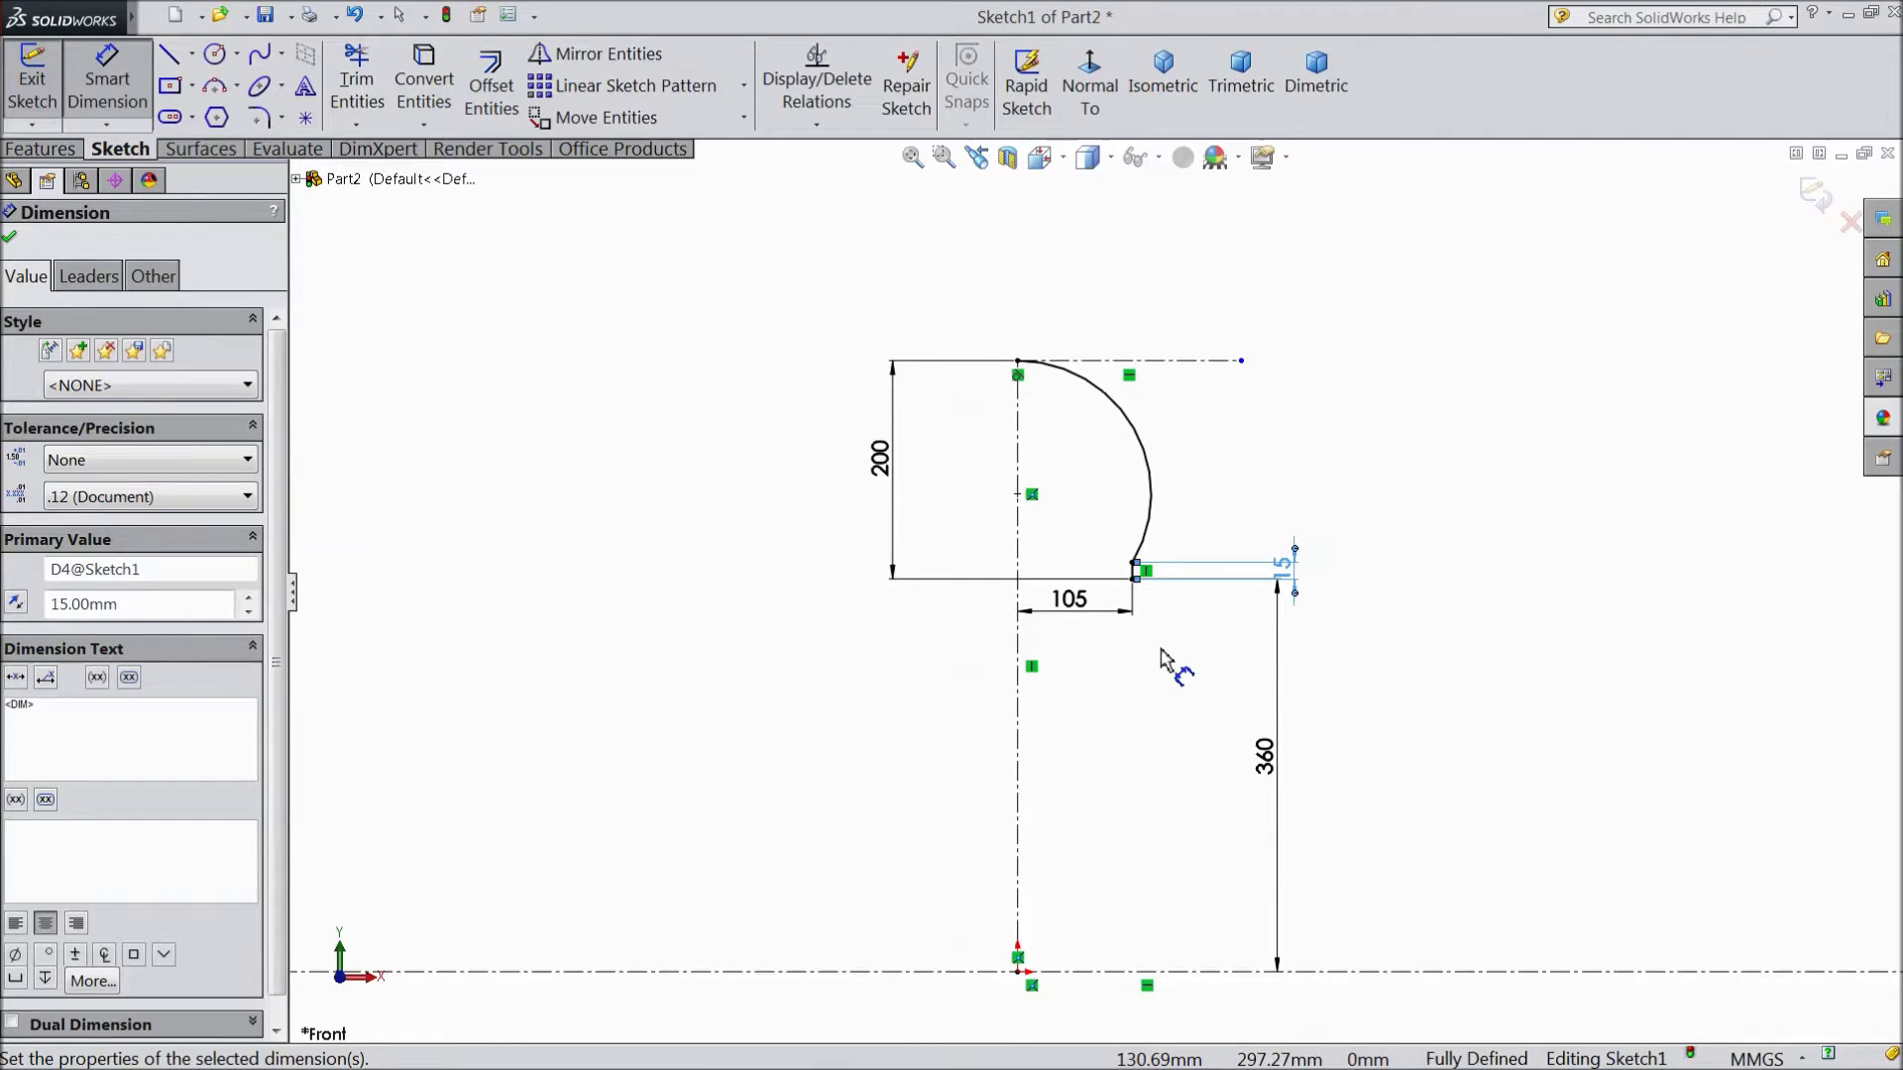
Create a revolved surface from the profile, turning it 360 degrees about the long horizontal centerline.
left_click(203, 150)
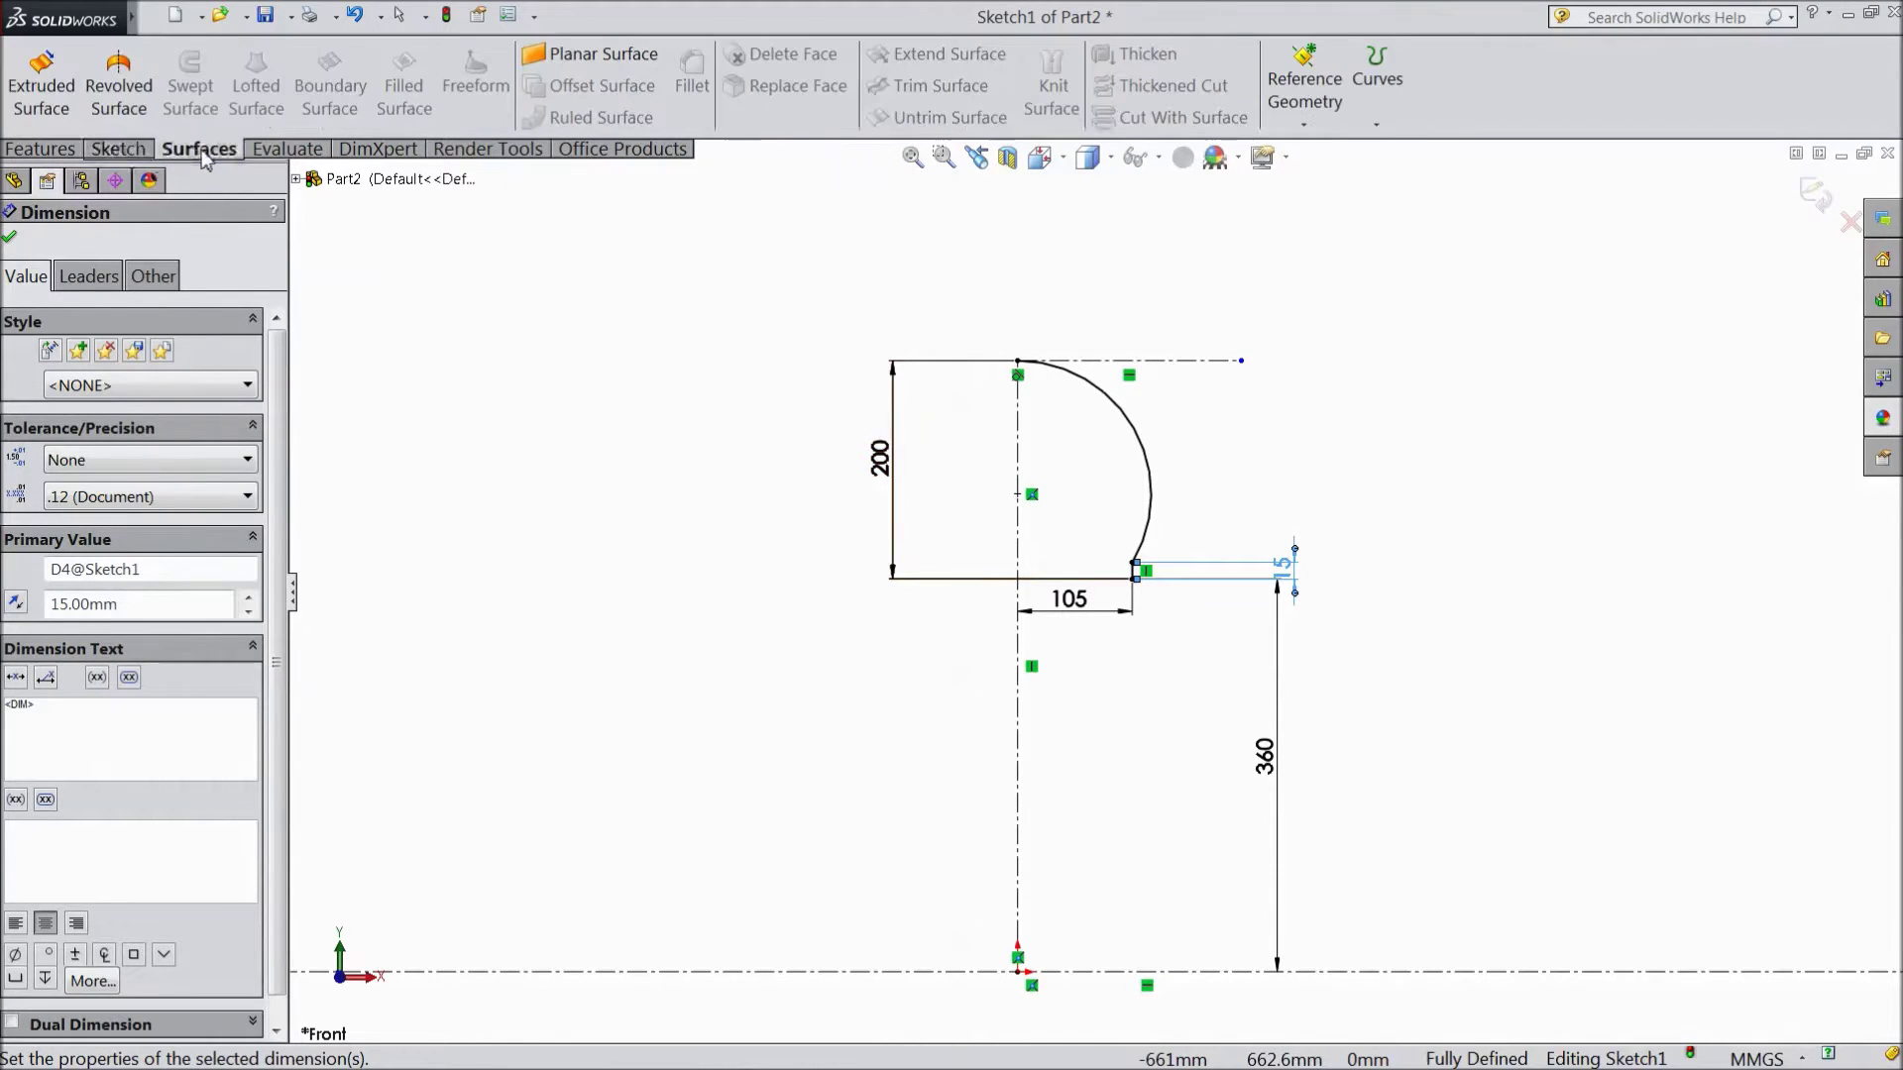
left_click(118, 104)
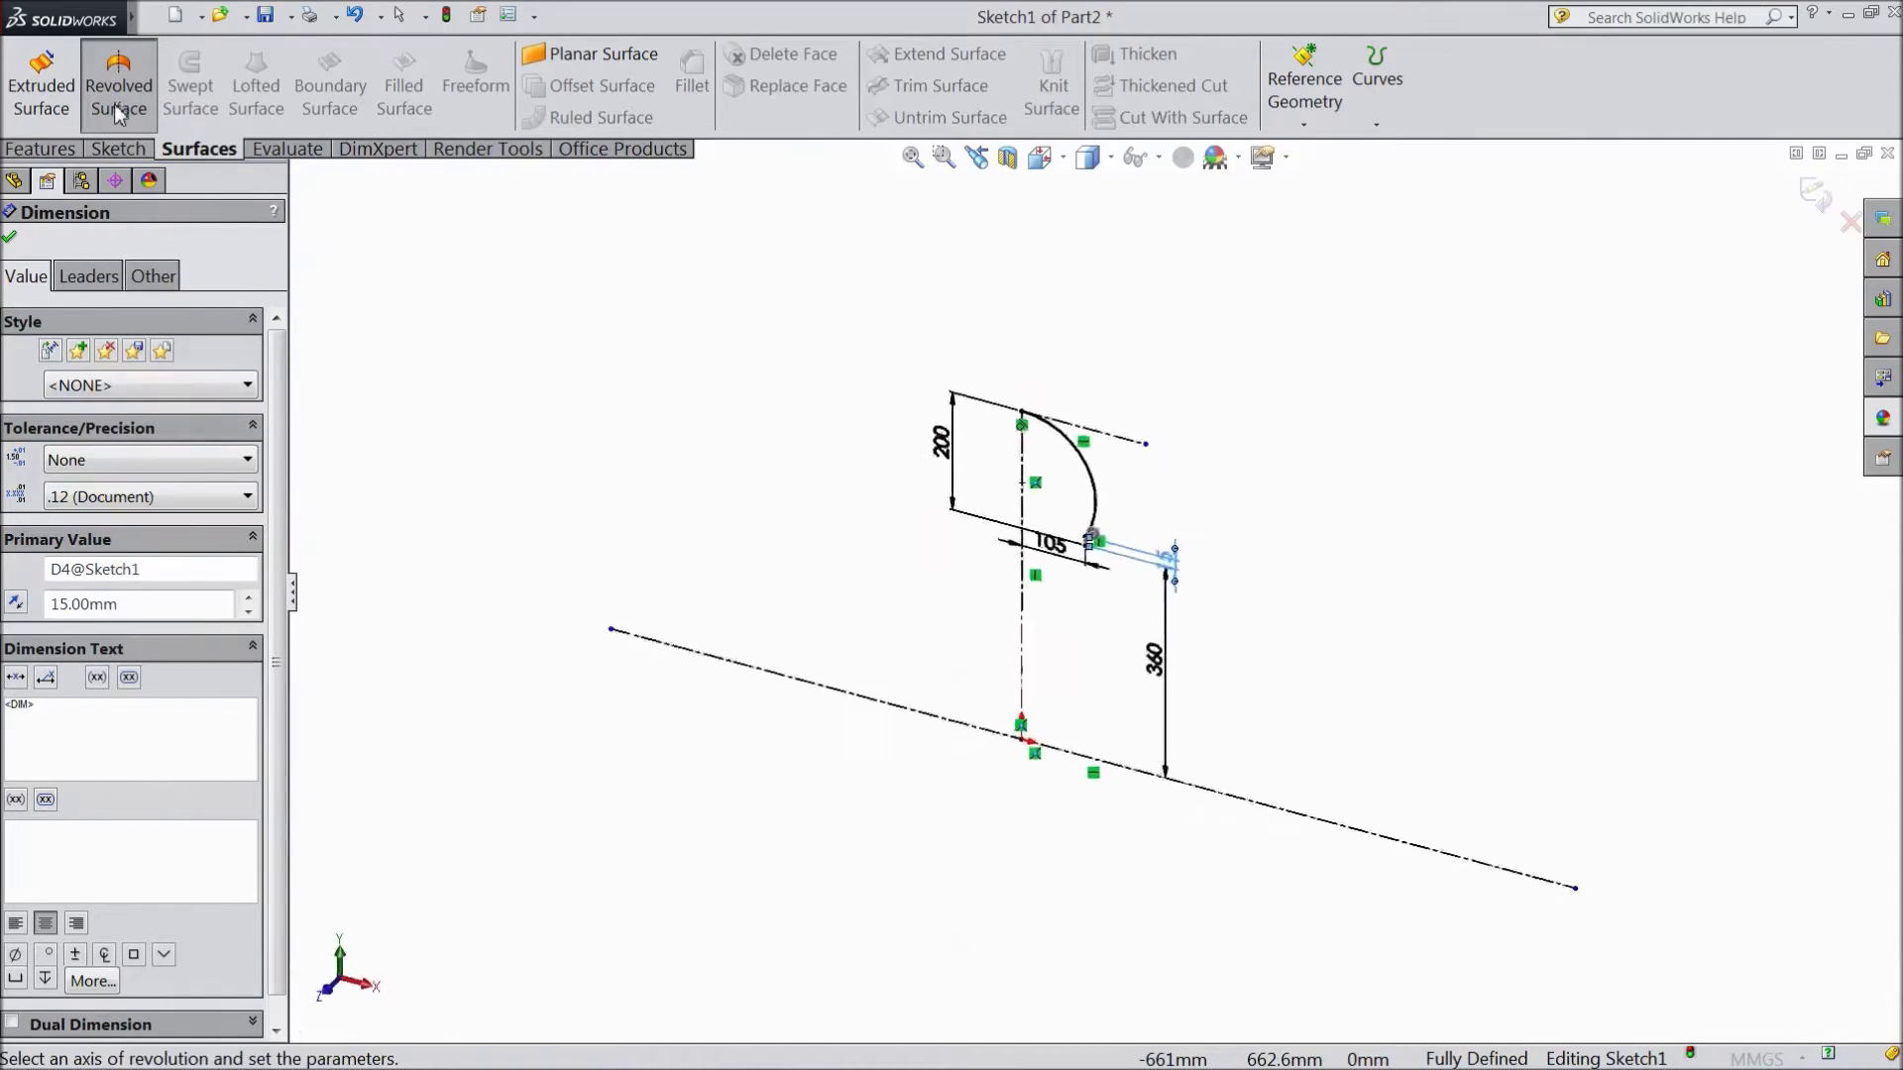
left_click(869, 698)
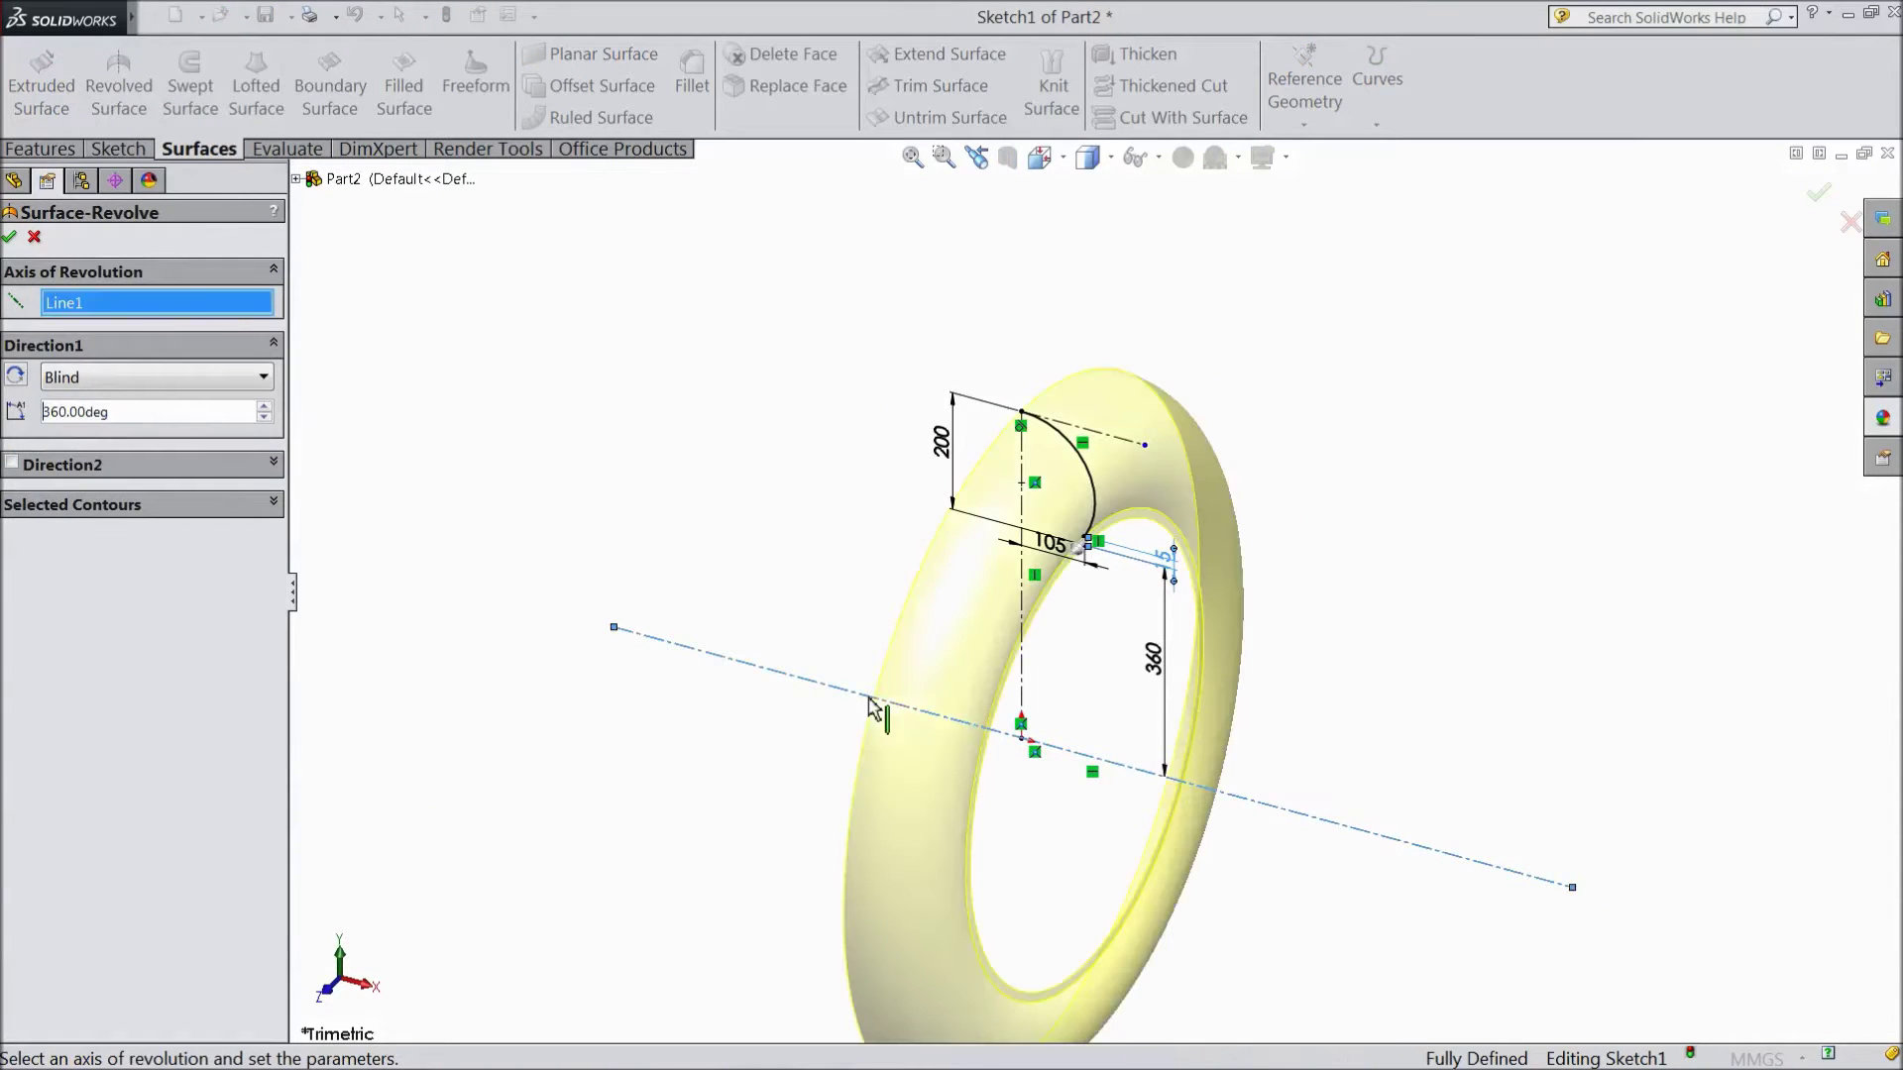
left_click(10, 237)
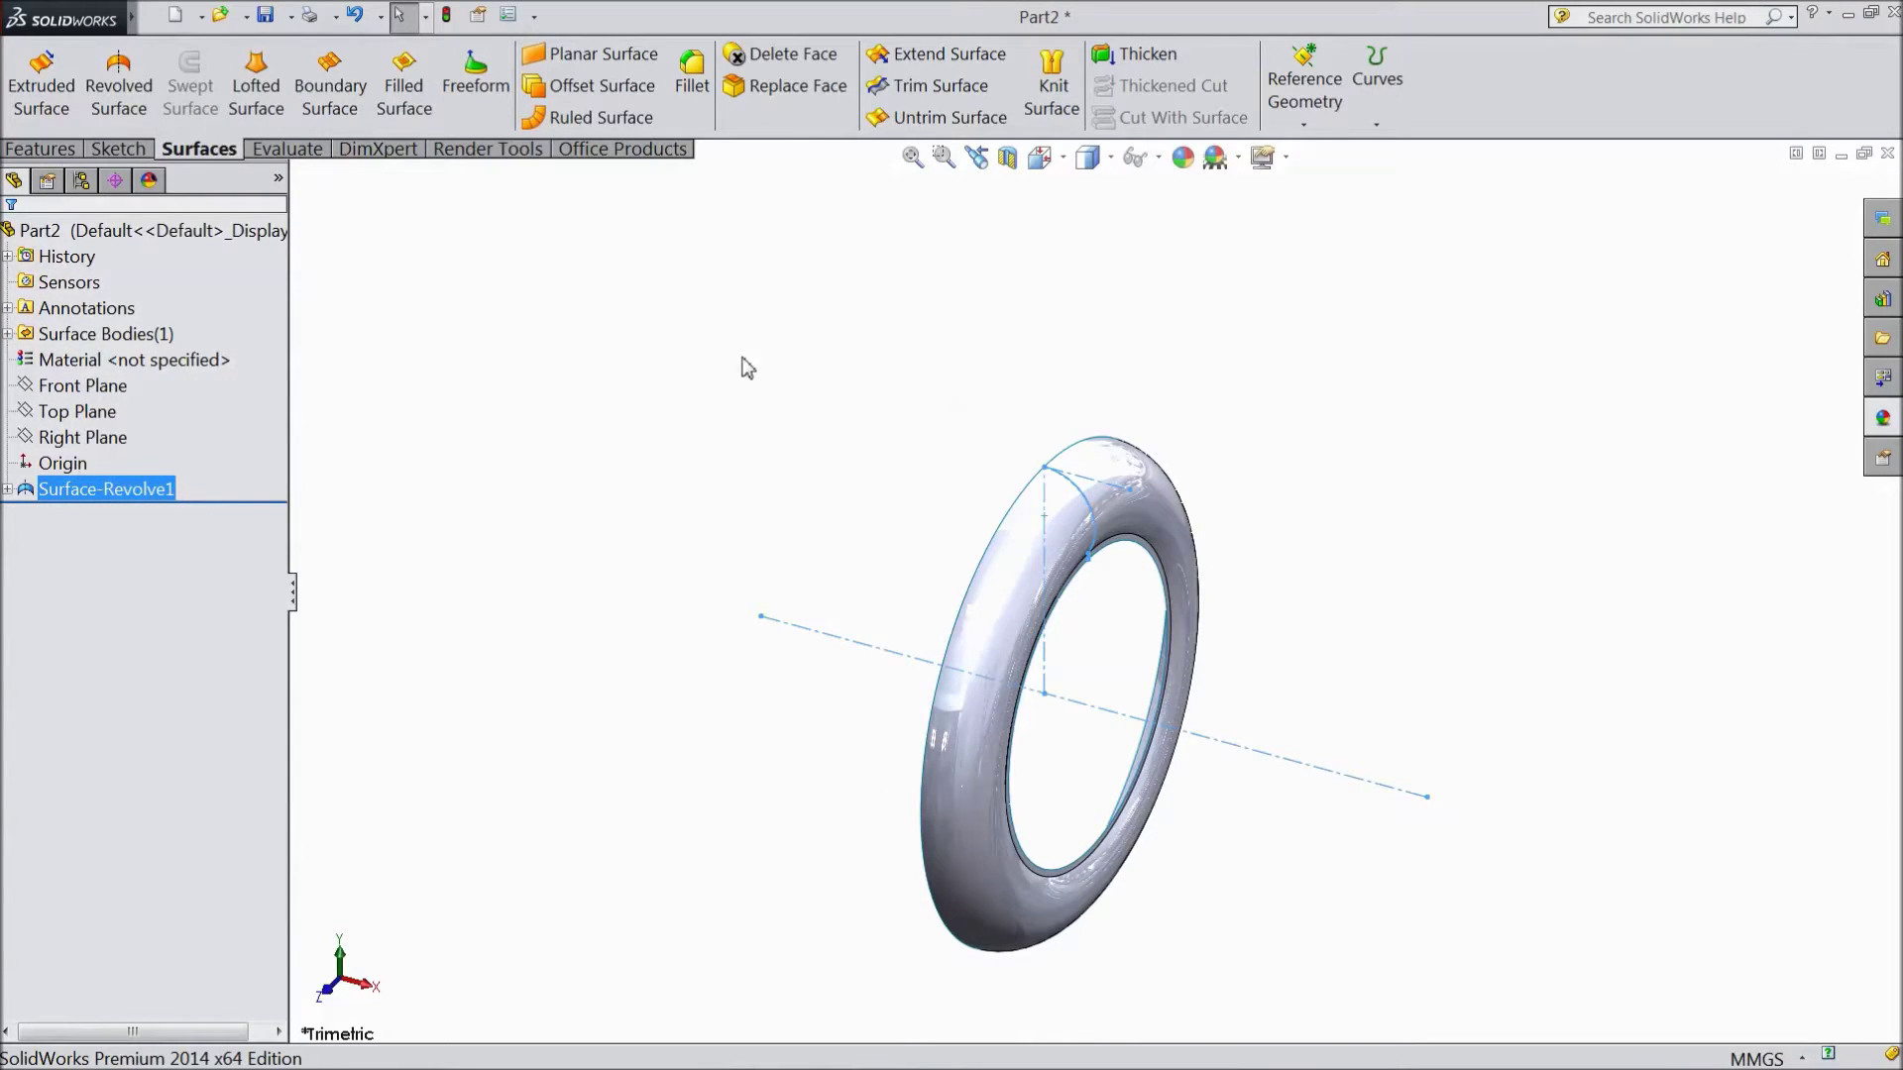
Thicken the revolved surface by 10 mm on its first side into a solid.
mouse_move(132, 17)
left_click(302, 16)
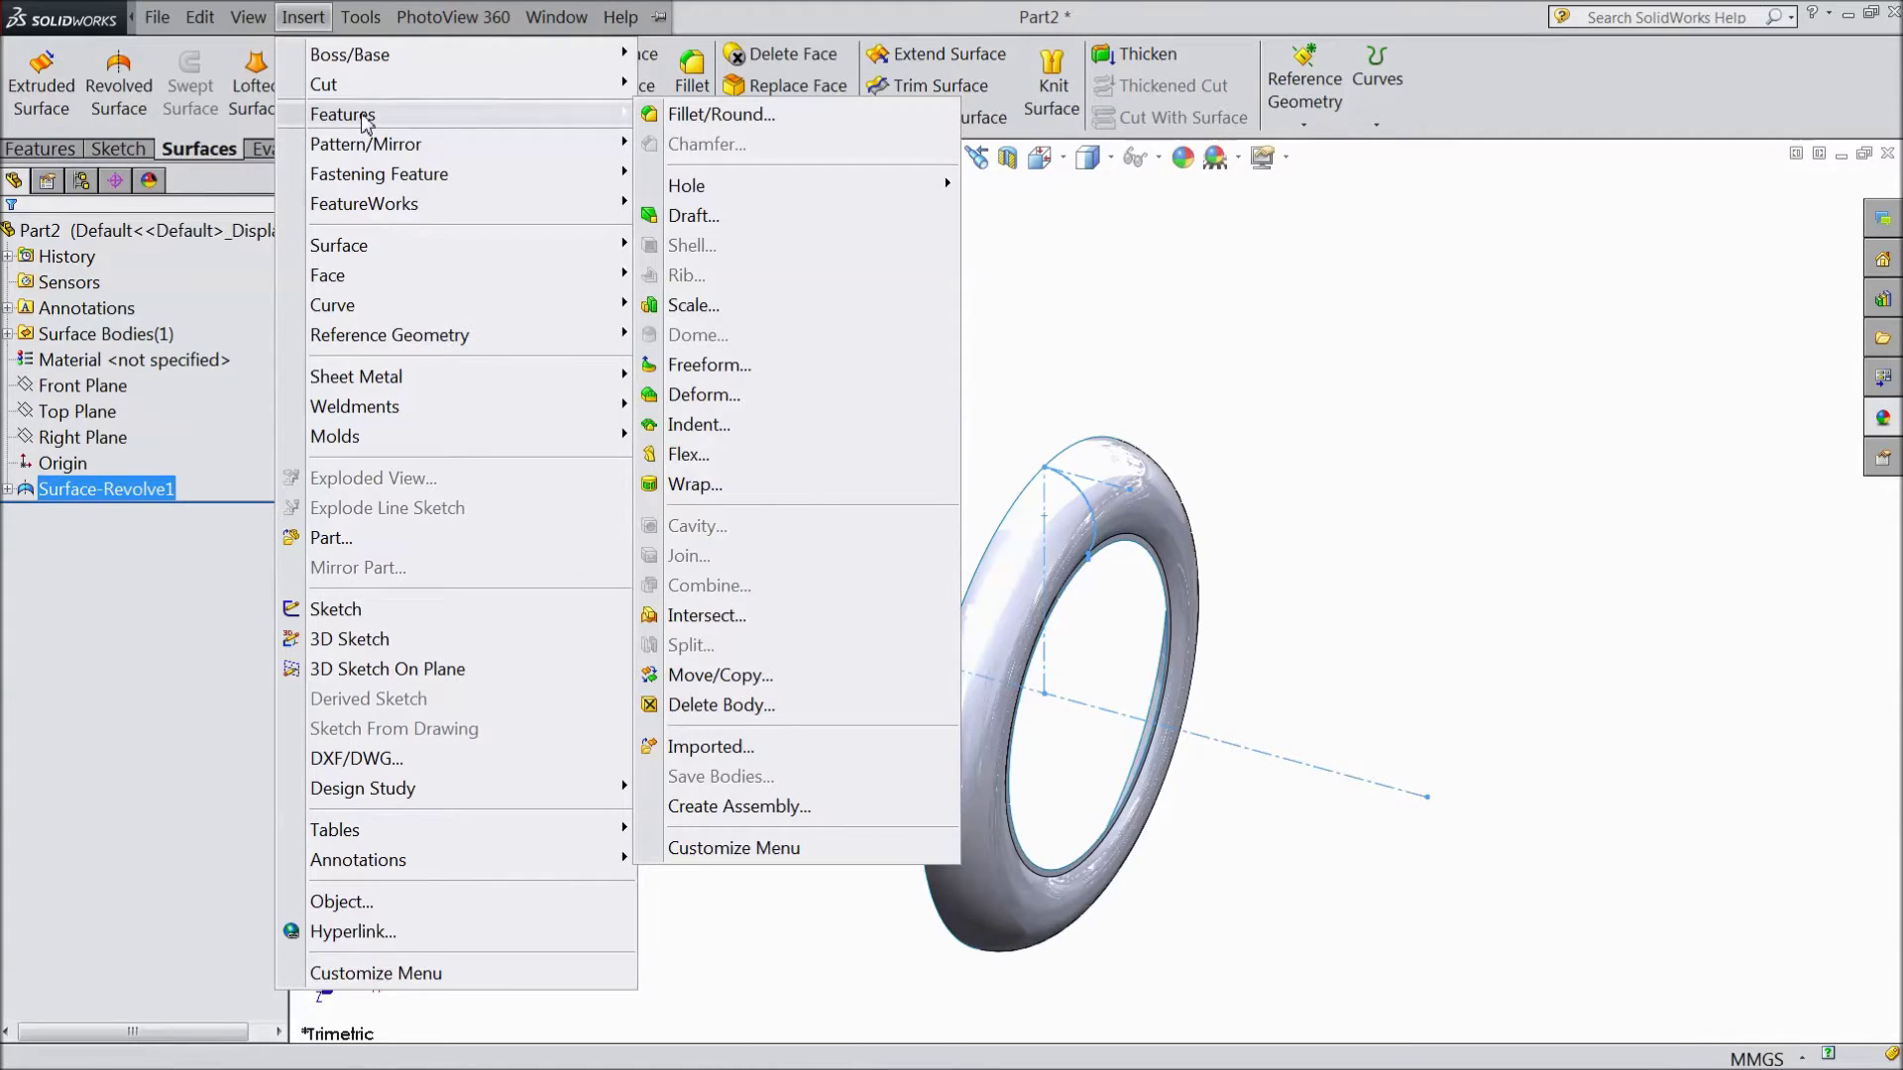
mouse_move(408, 62)
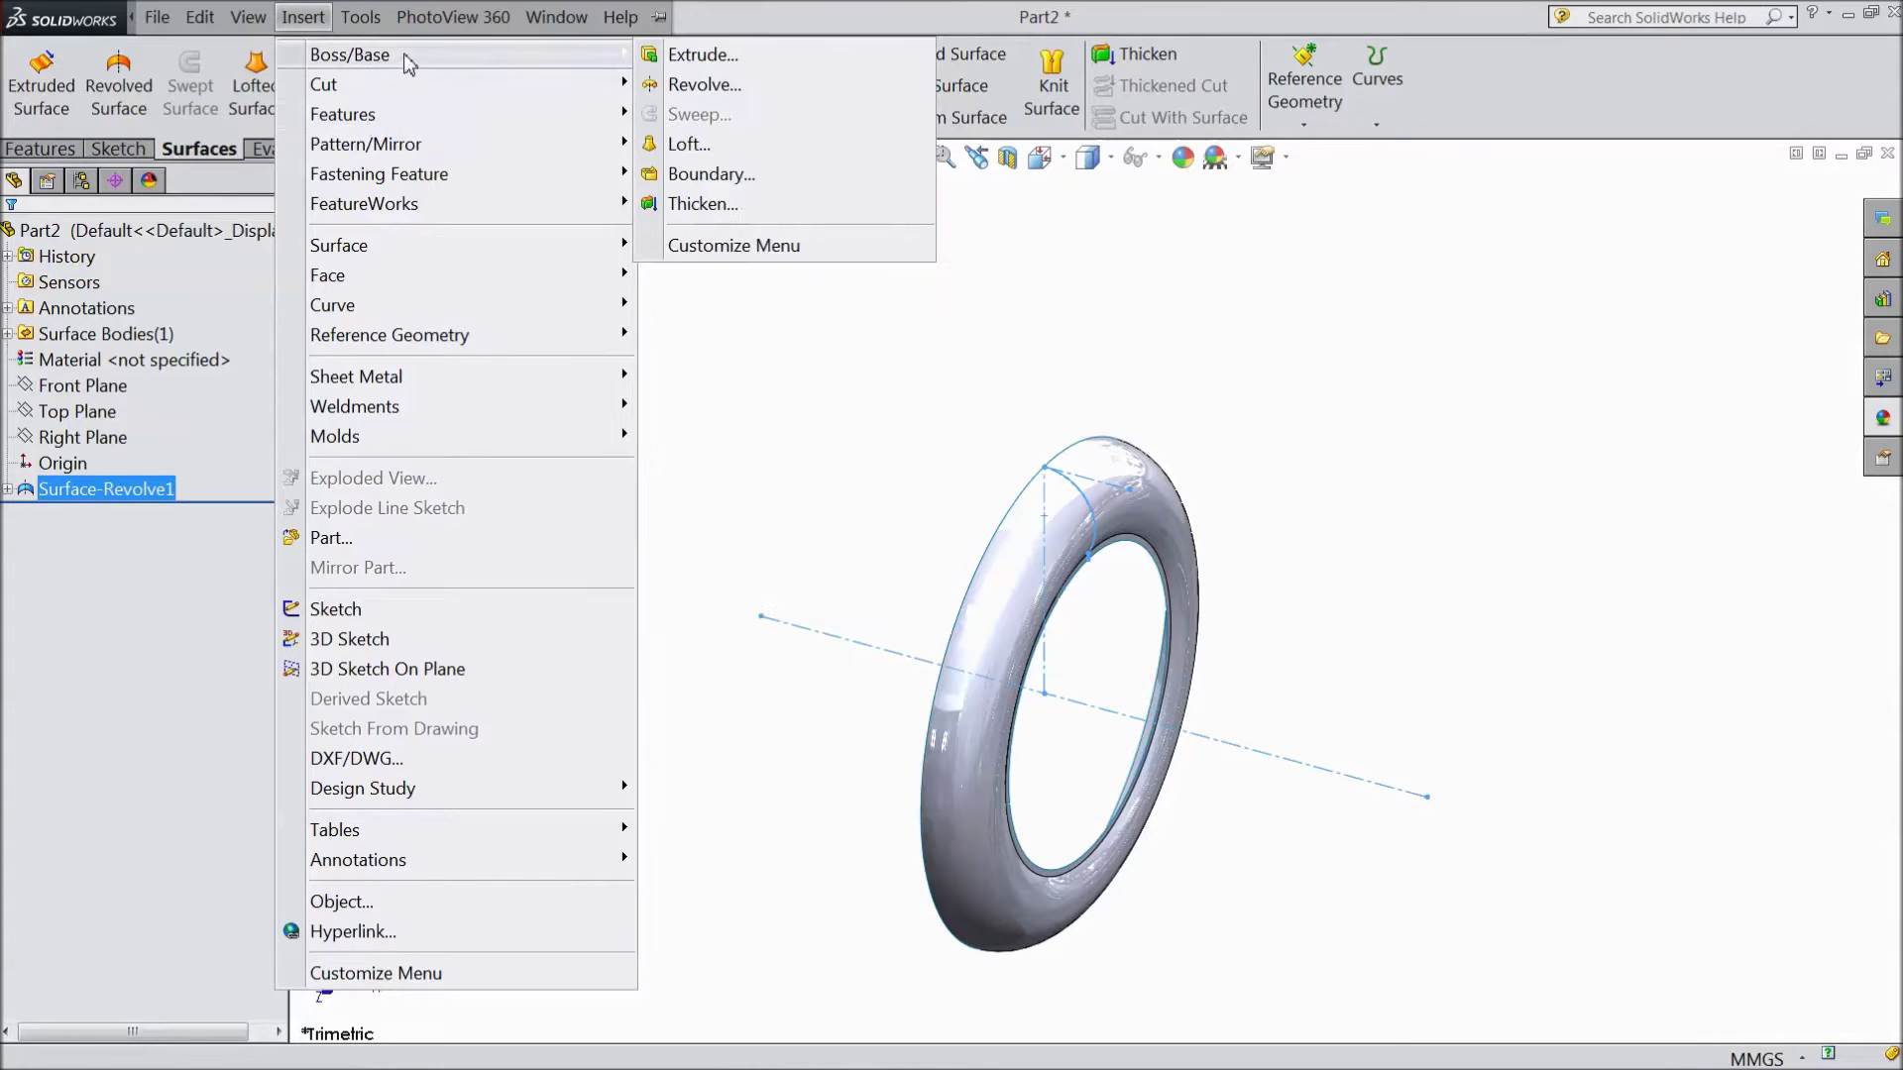
left_click(701, 204)
left_click(52, 365)
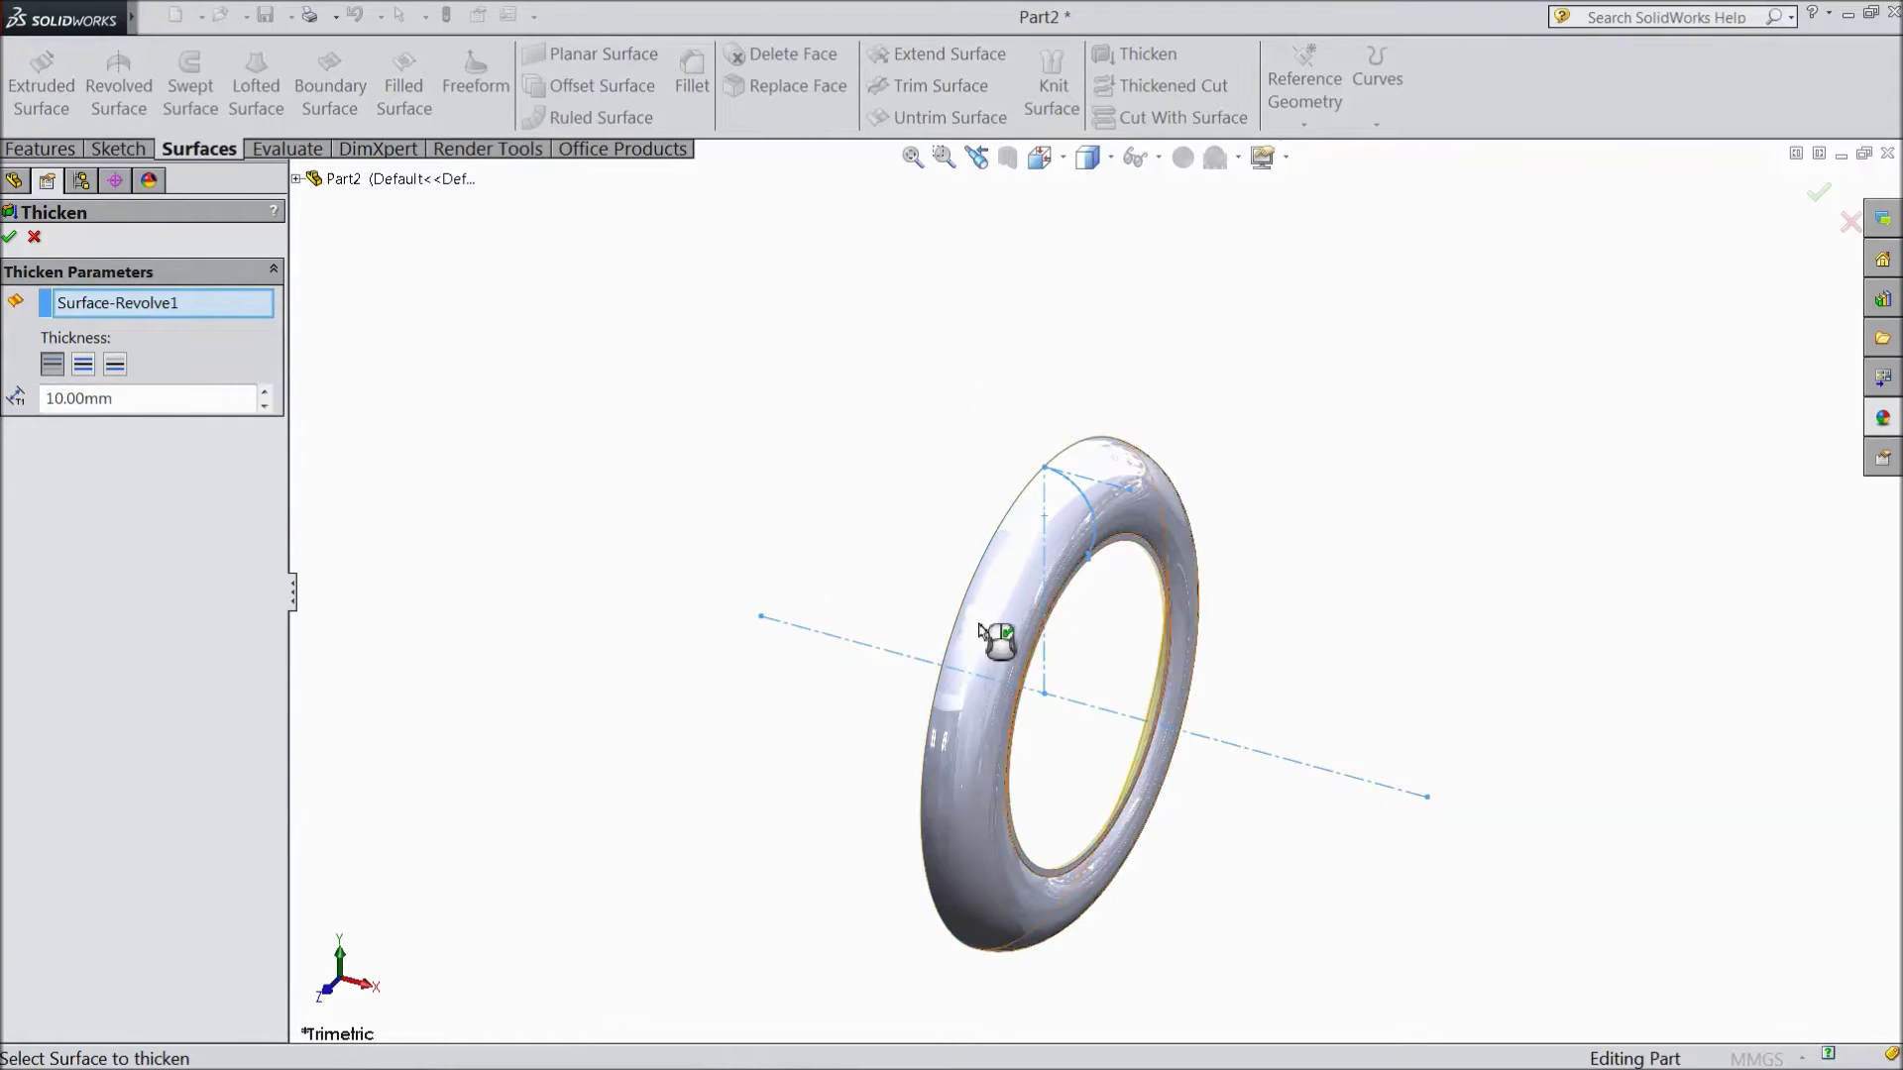
left_click(10, 238)
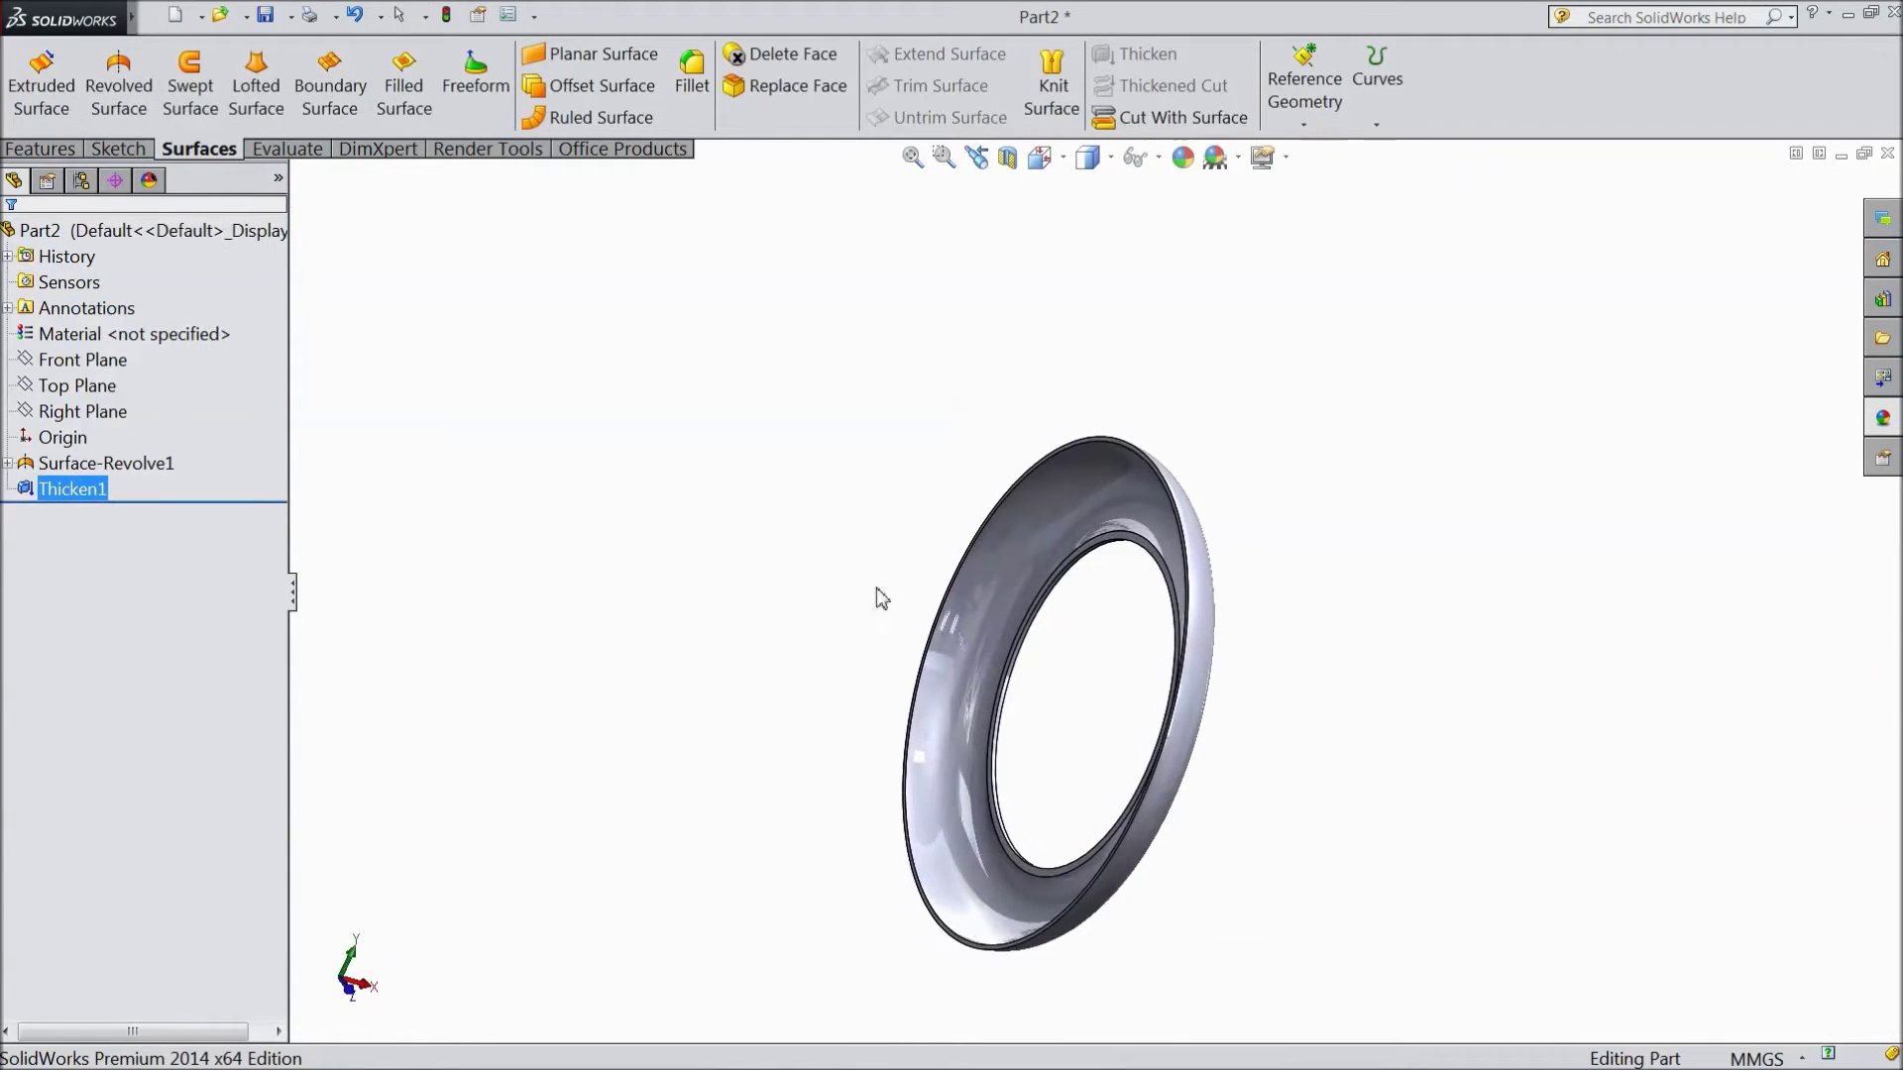
Try to mirror the thickened half-ring feature about its flat outer rim face.
scroll(1133, 664, "down", 3)
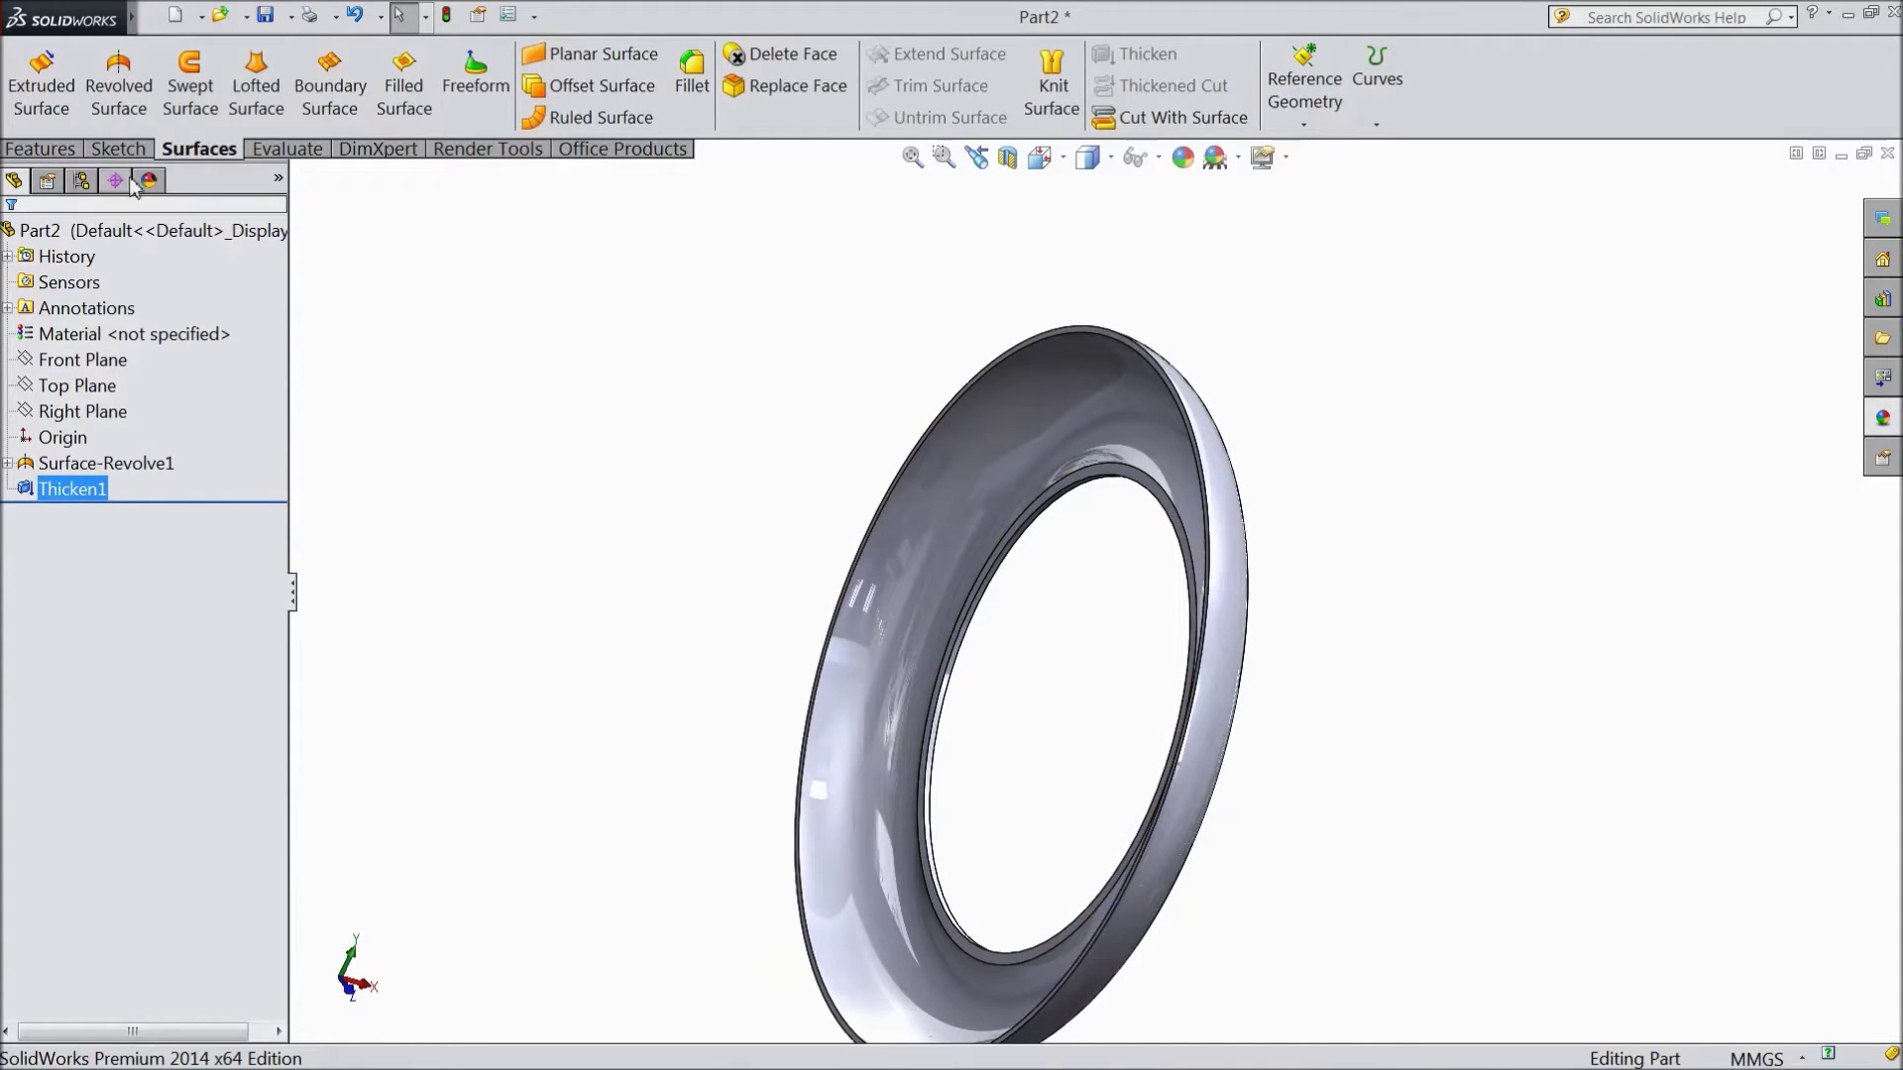
left_click(40, 149)
left_click(820, 124)
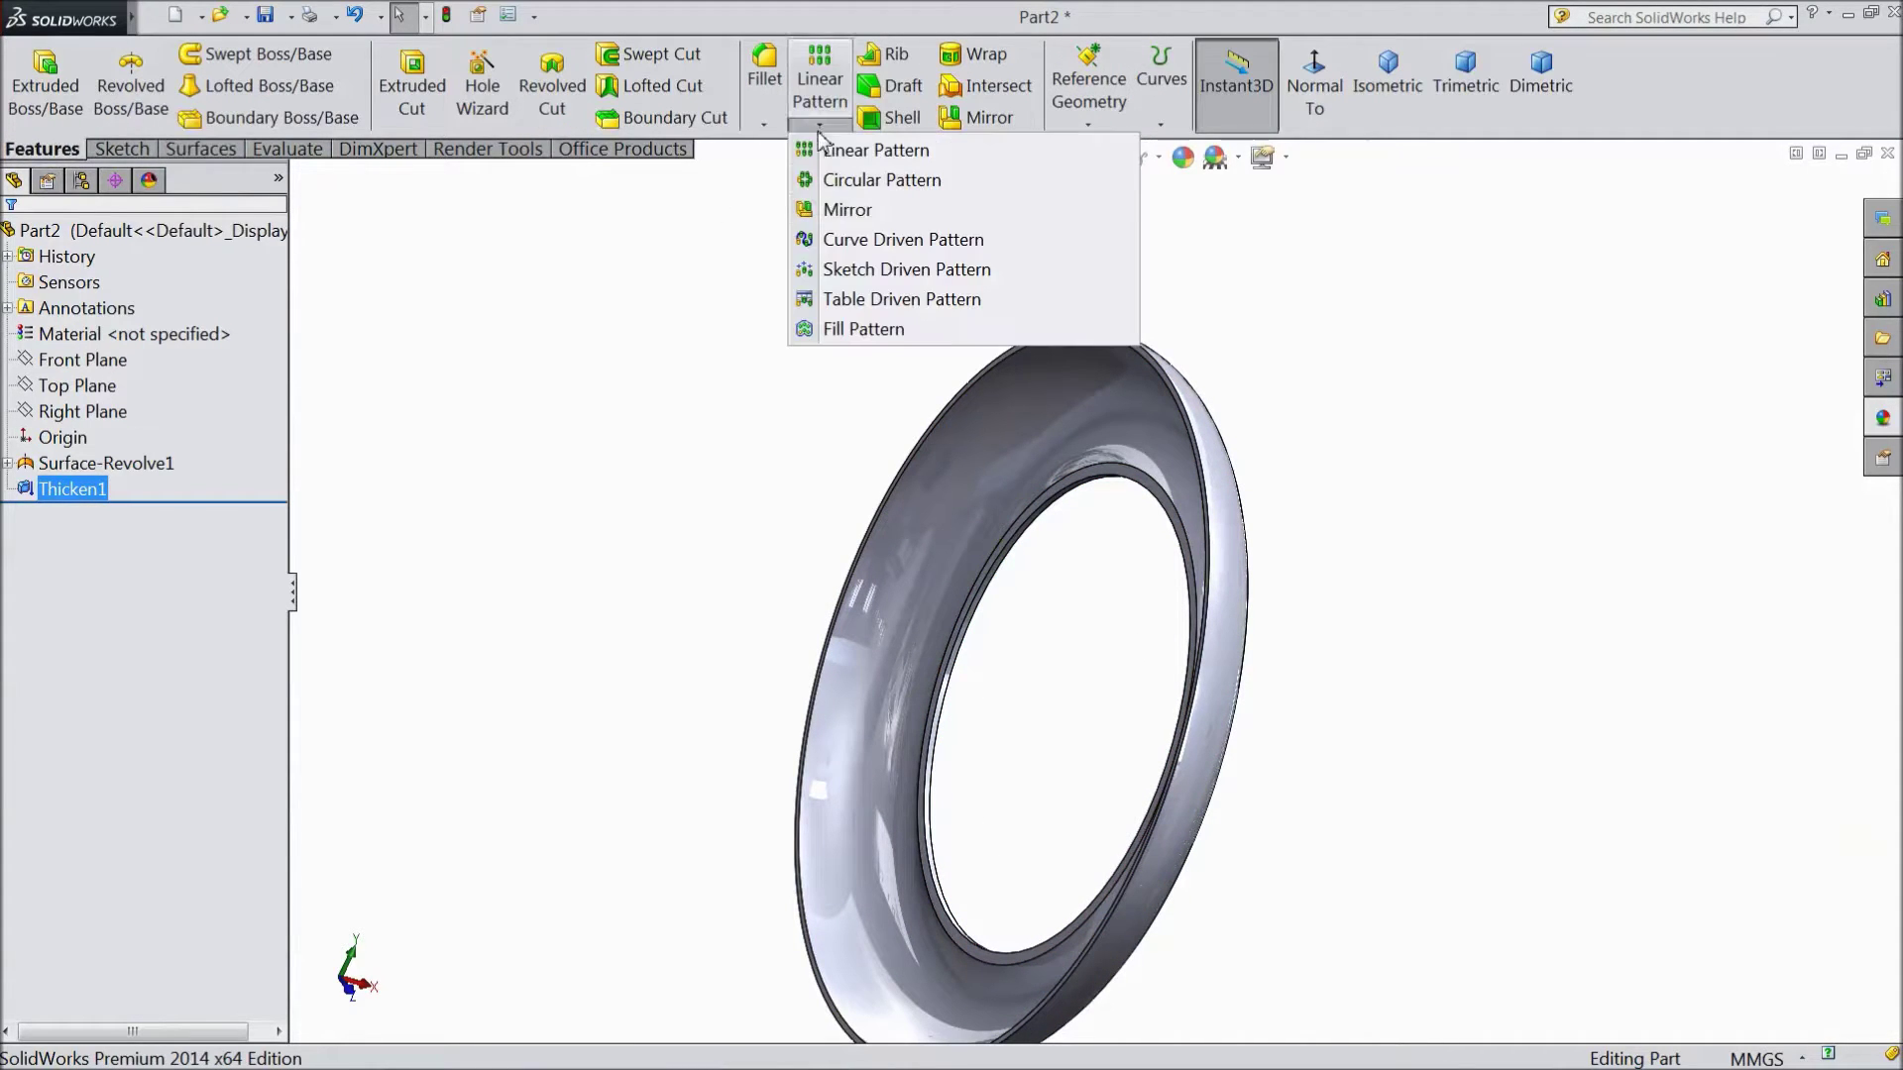
left_click(843, 201)
scroll(1032, 357, "down", 4)
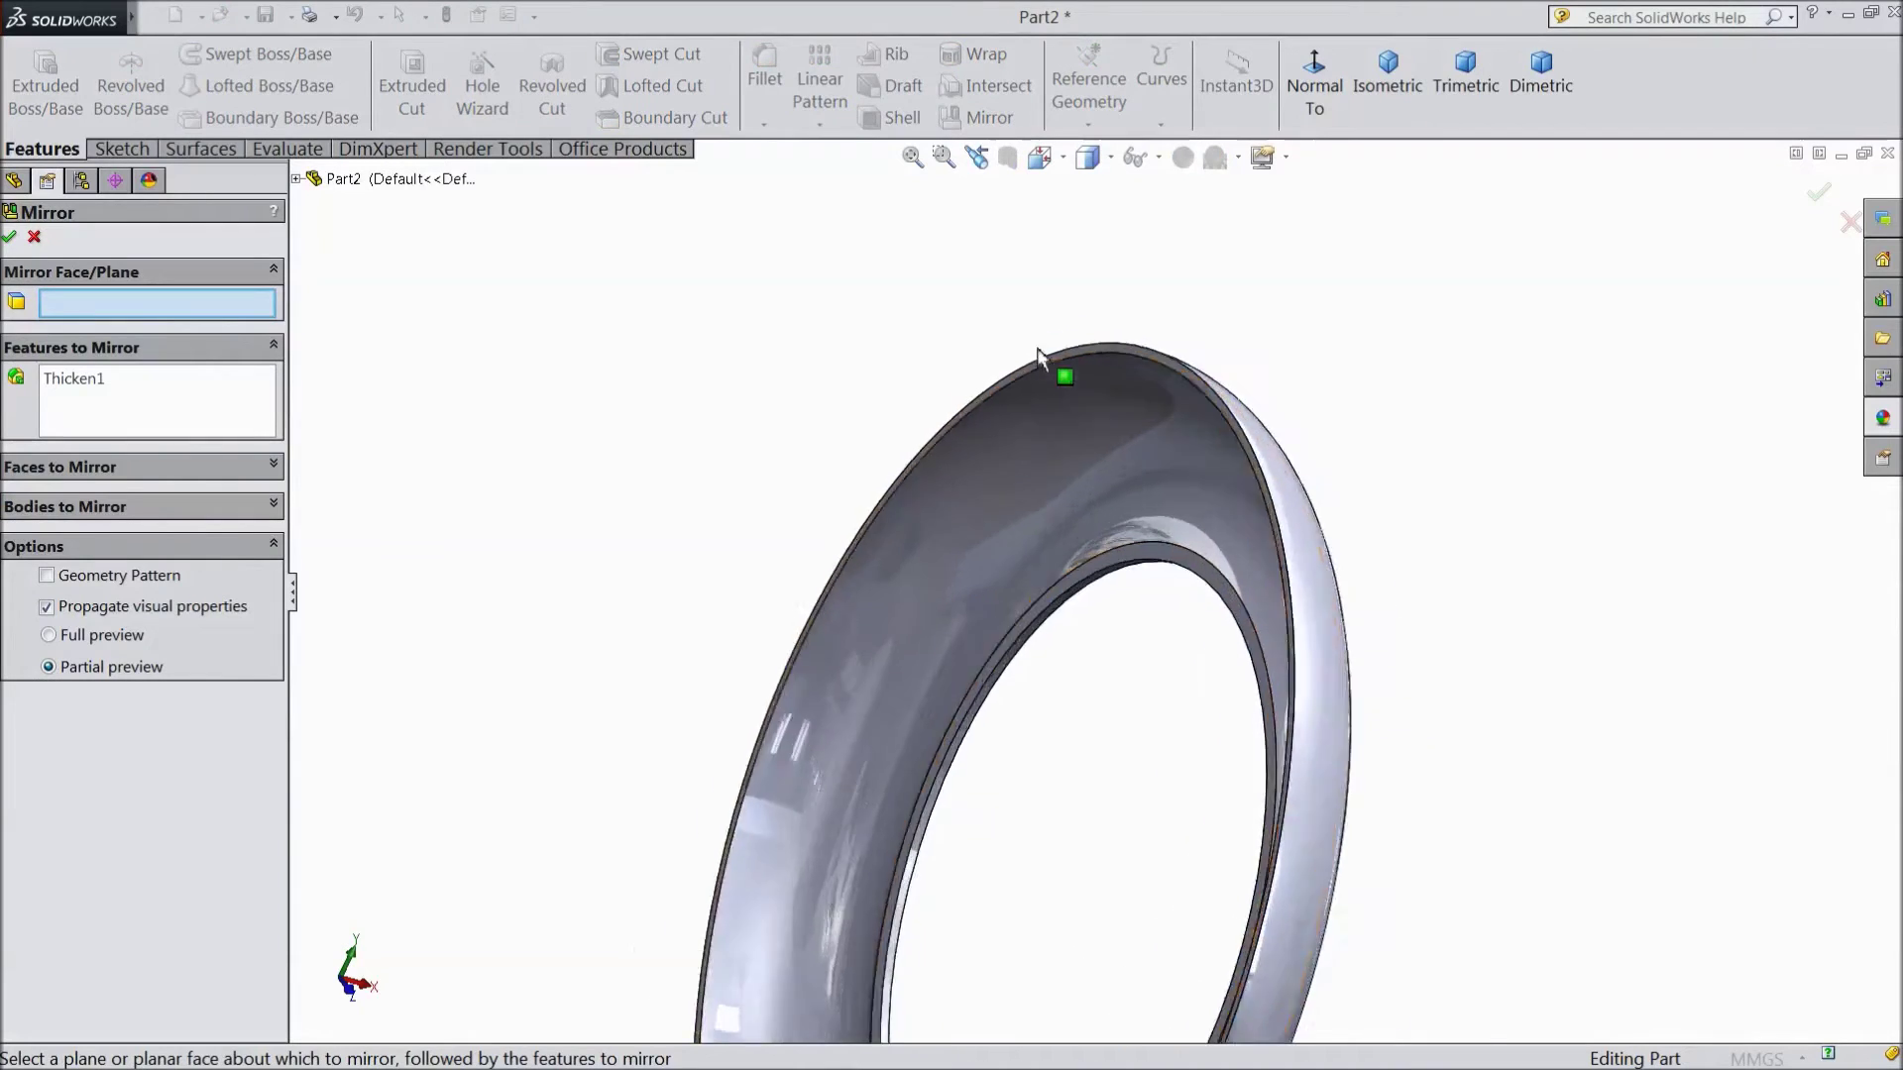
left_click(1067, 388)
scroll(877, 392, "up", 2)
middle_click_drag(878, 391, 832, 382)
scroll(998, 616, "down", 2)
scroll(983, 609, "up", 2)
scroll(1082, 738, "down", 2)
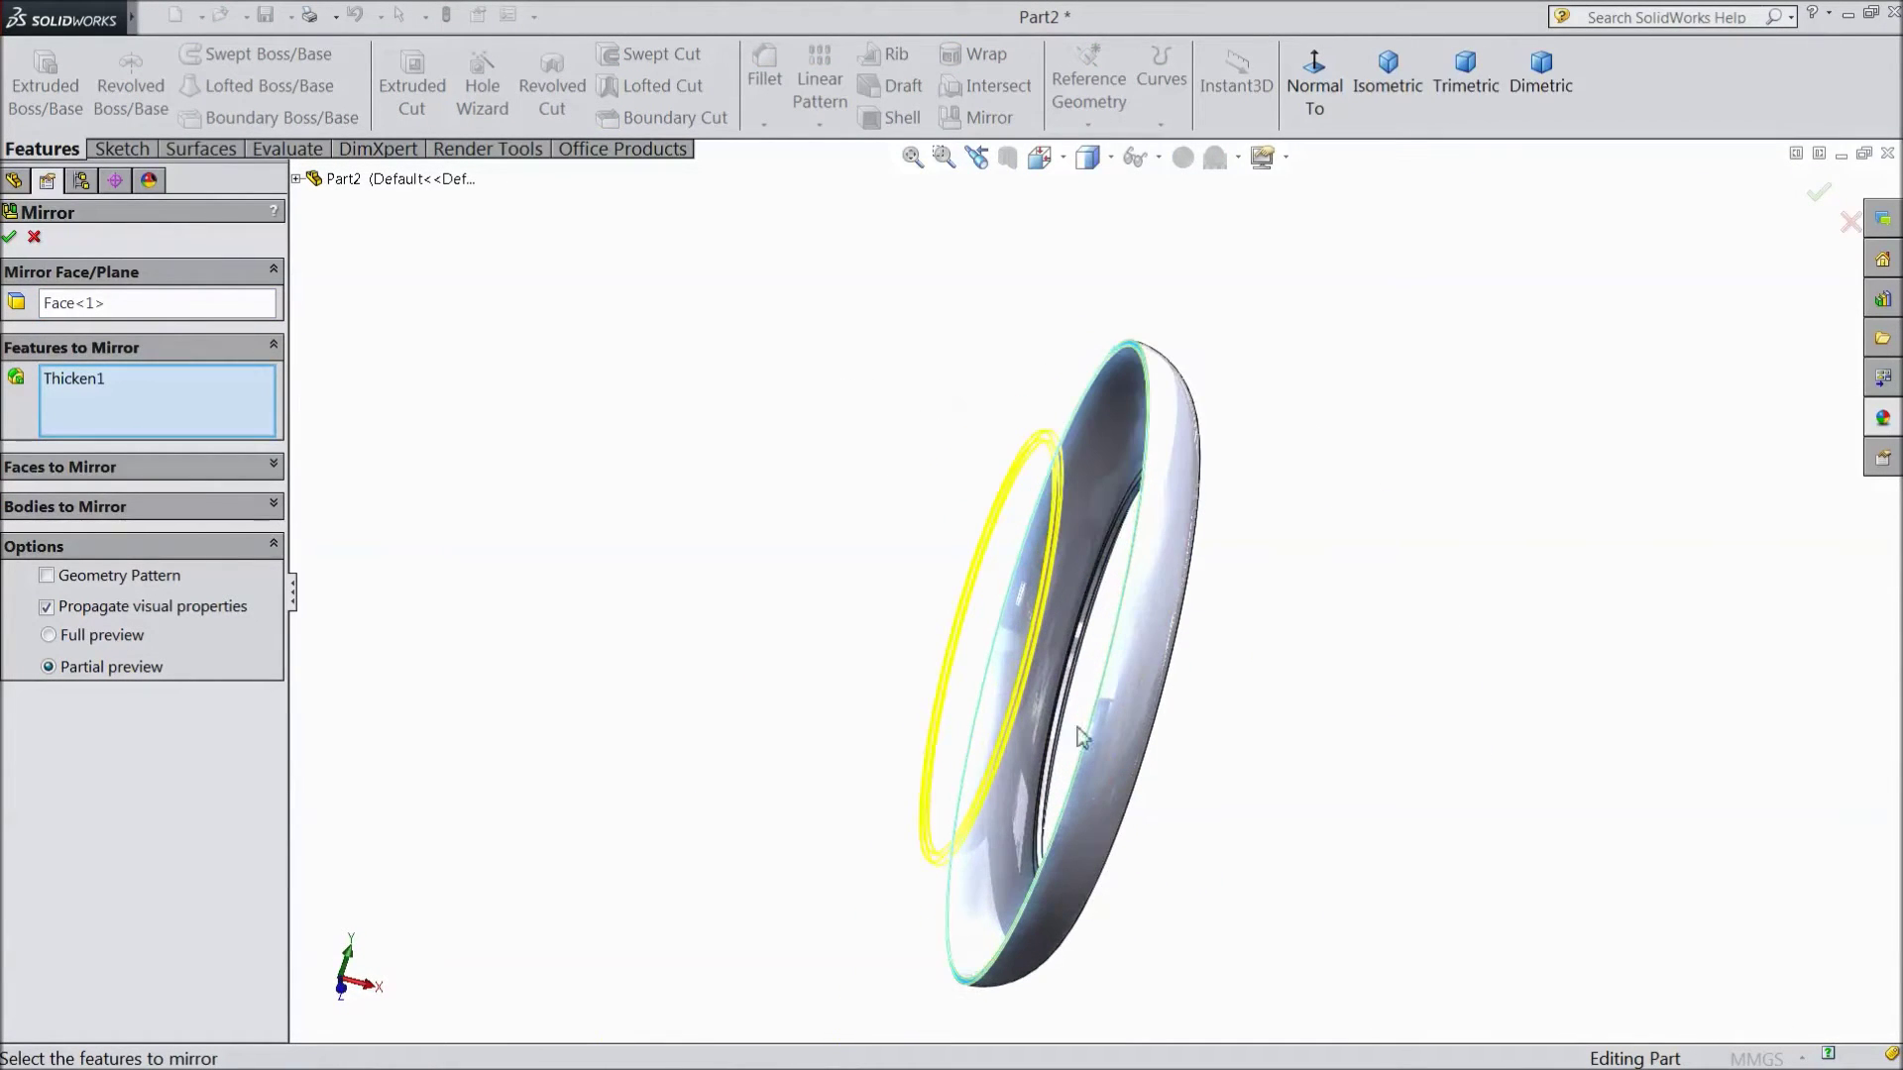
left_click(9, 240)
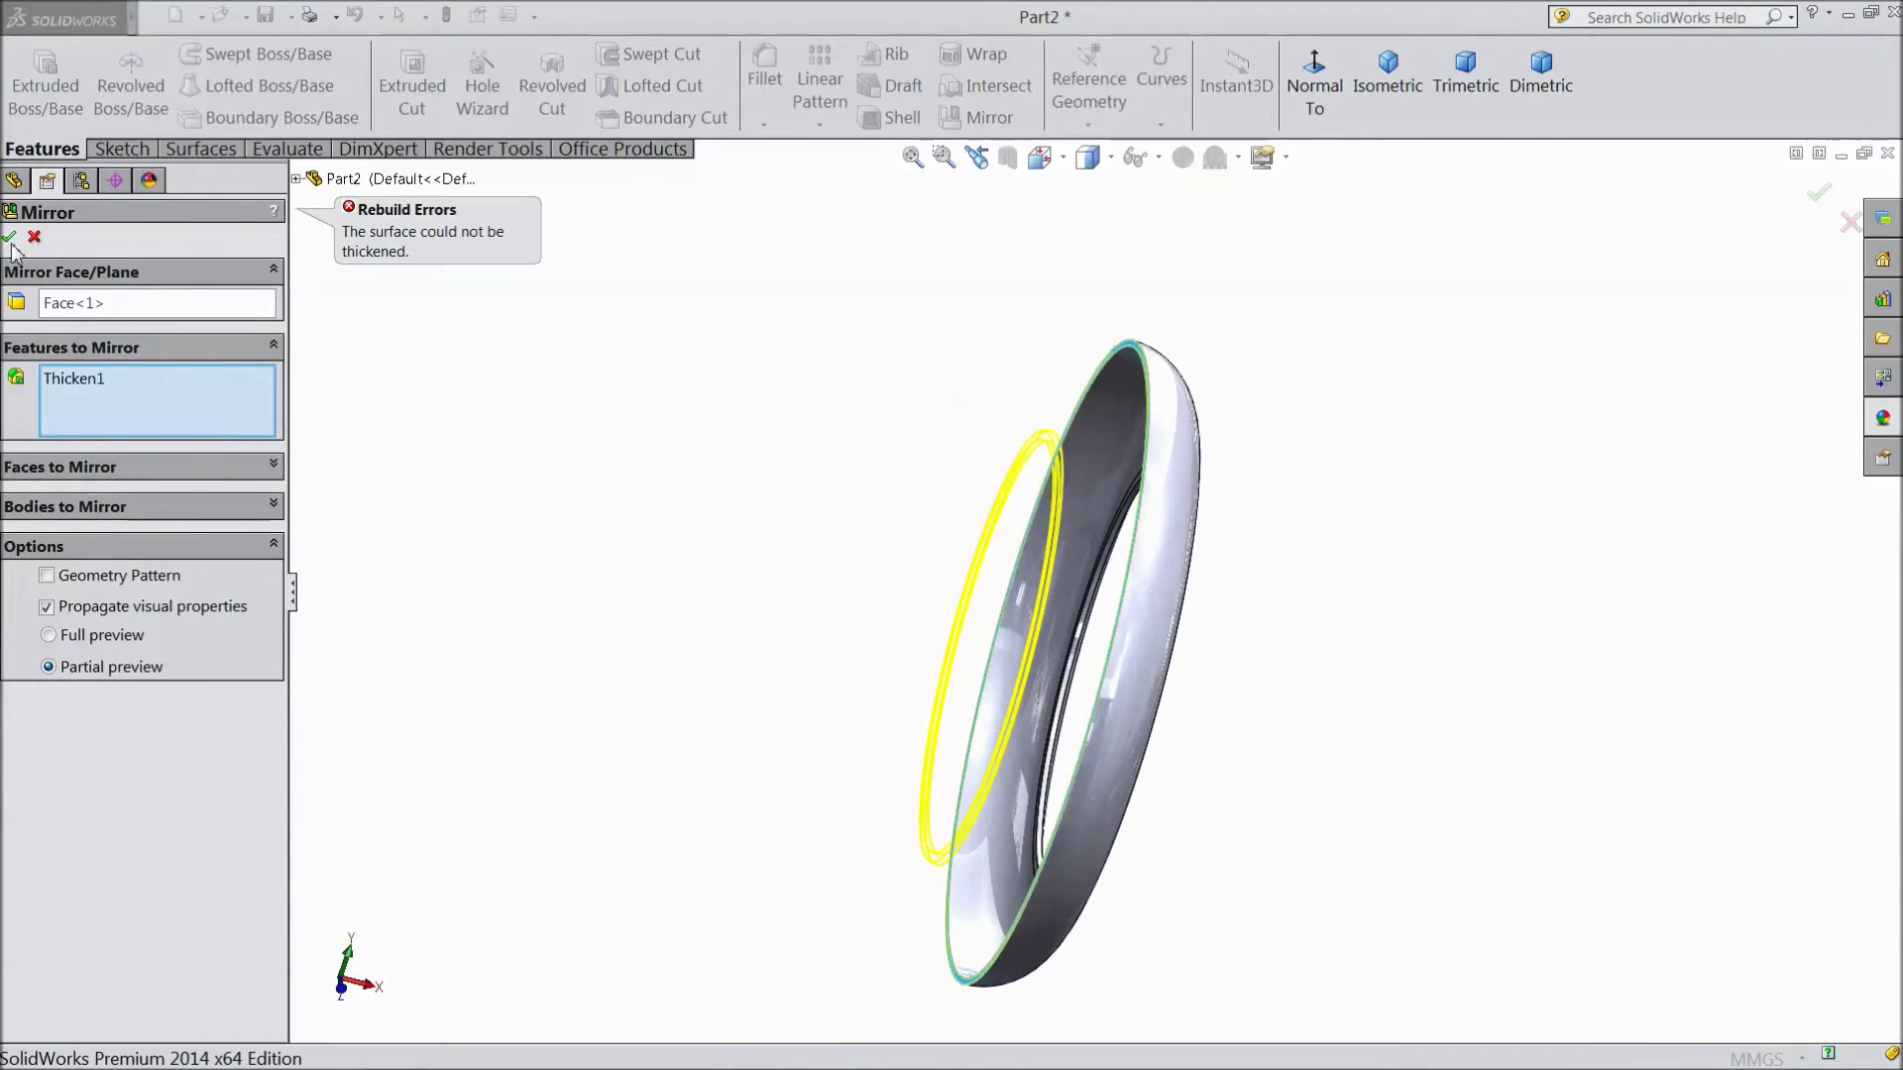
Enable Geometry Pattern for the mirror and complete the full ring from the thickened half.
left_click(47, 577)
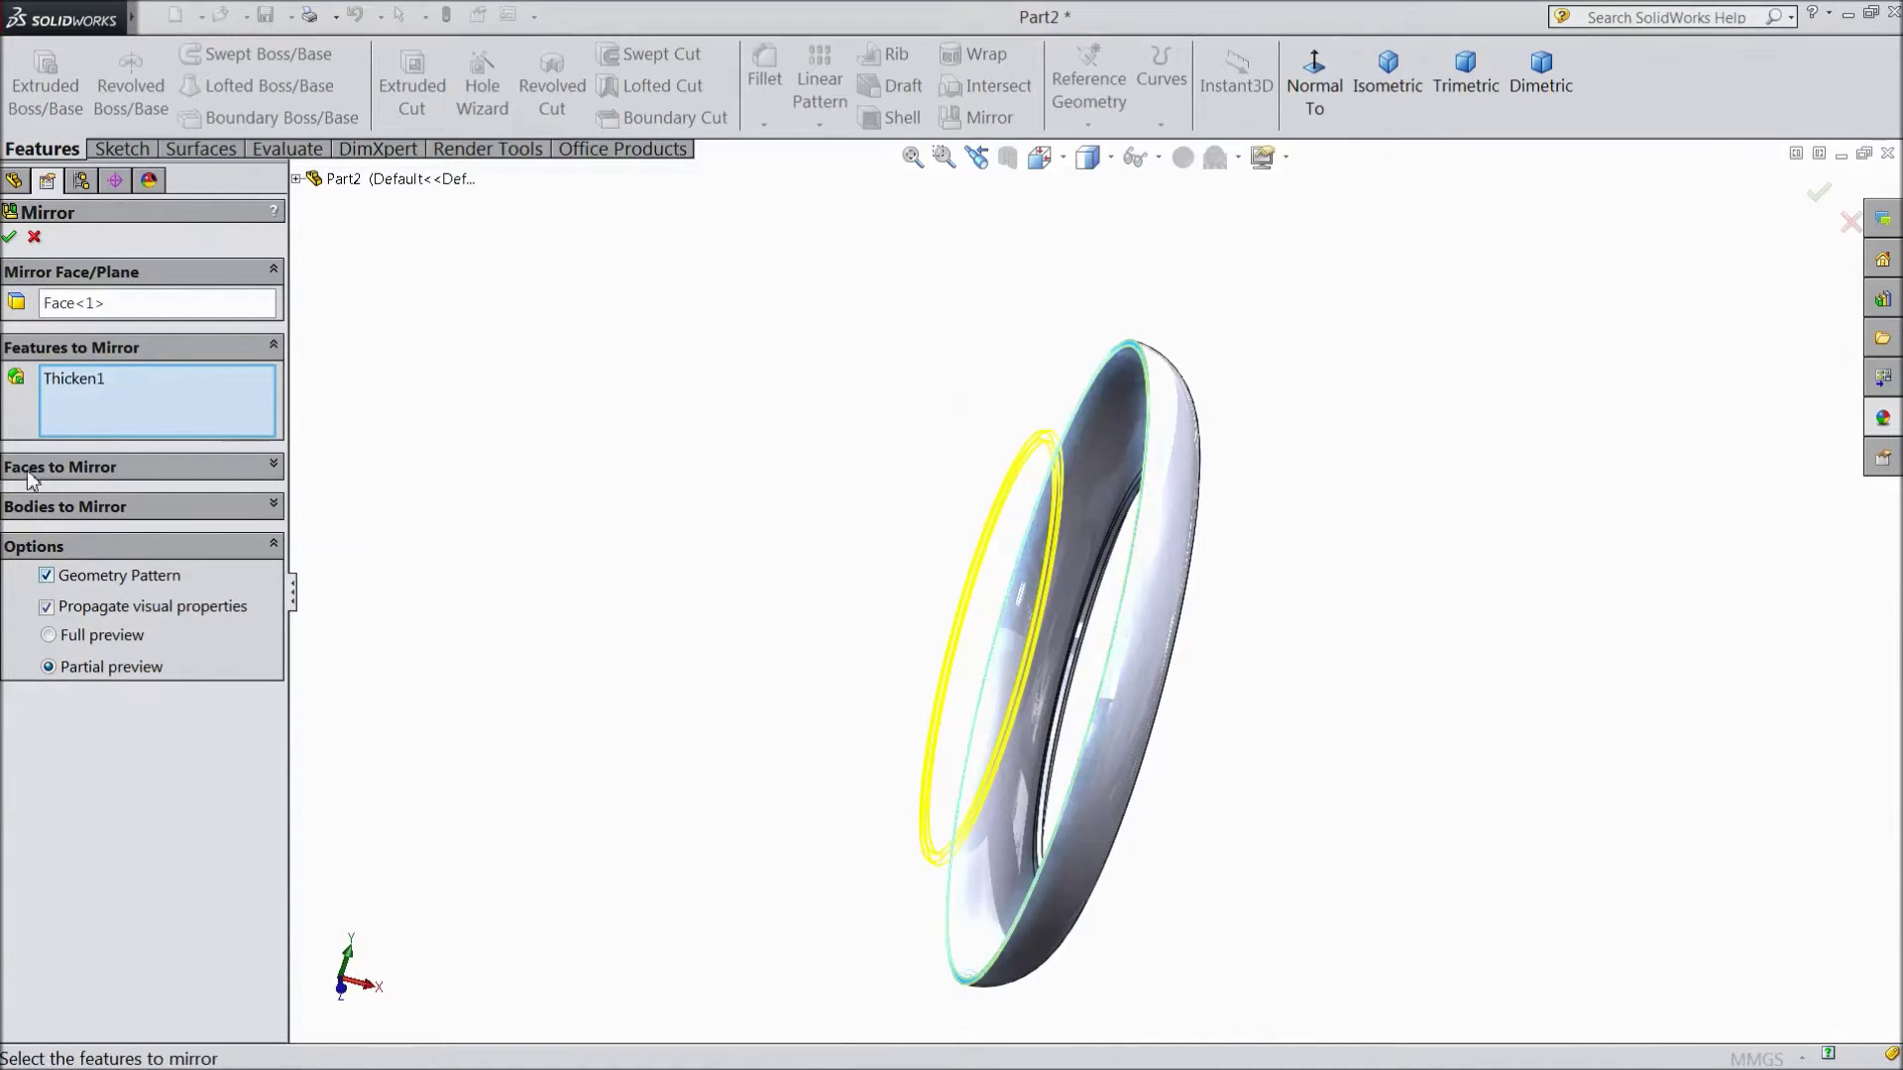
left_click(9, 236)
middle_click_drag(582, 536, 620, 548)
key("Escape")
Apply the glossy rubber appearance to the revolved surface, thickened body and mirror features together.
left_click(72, 489)
left_click(87, 509, "shift")
left_click(79, 464, "ctrl")
left_click(77, 478, "ctrl")
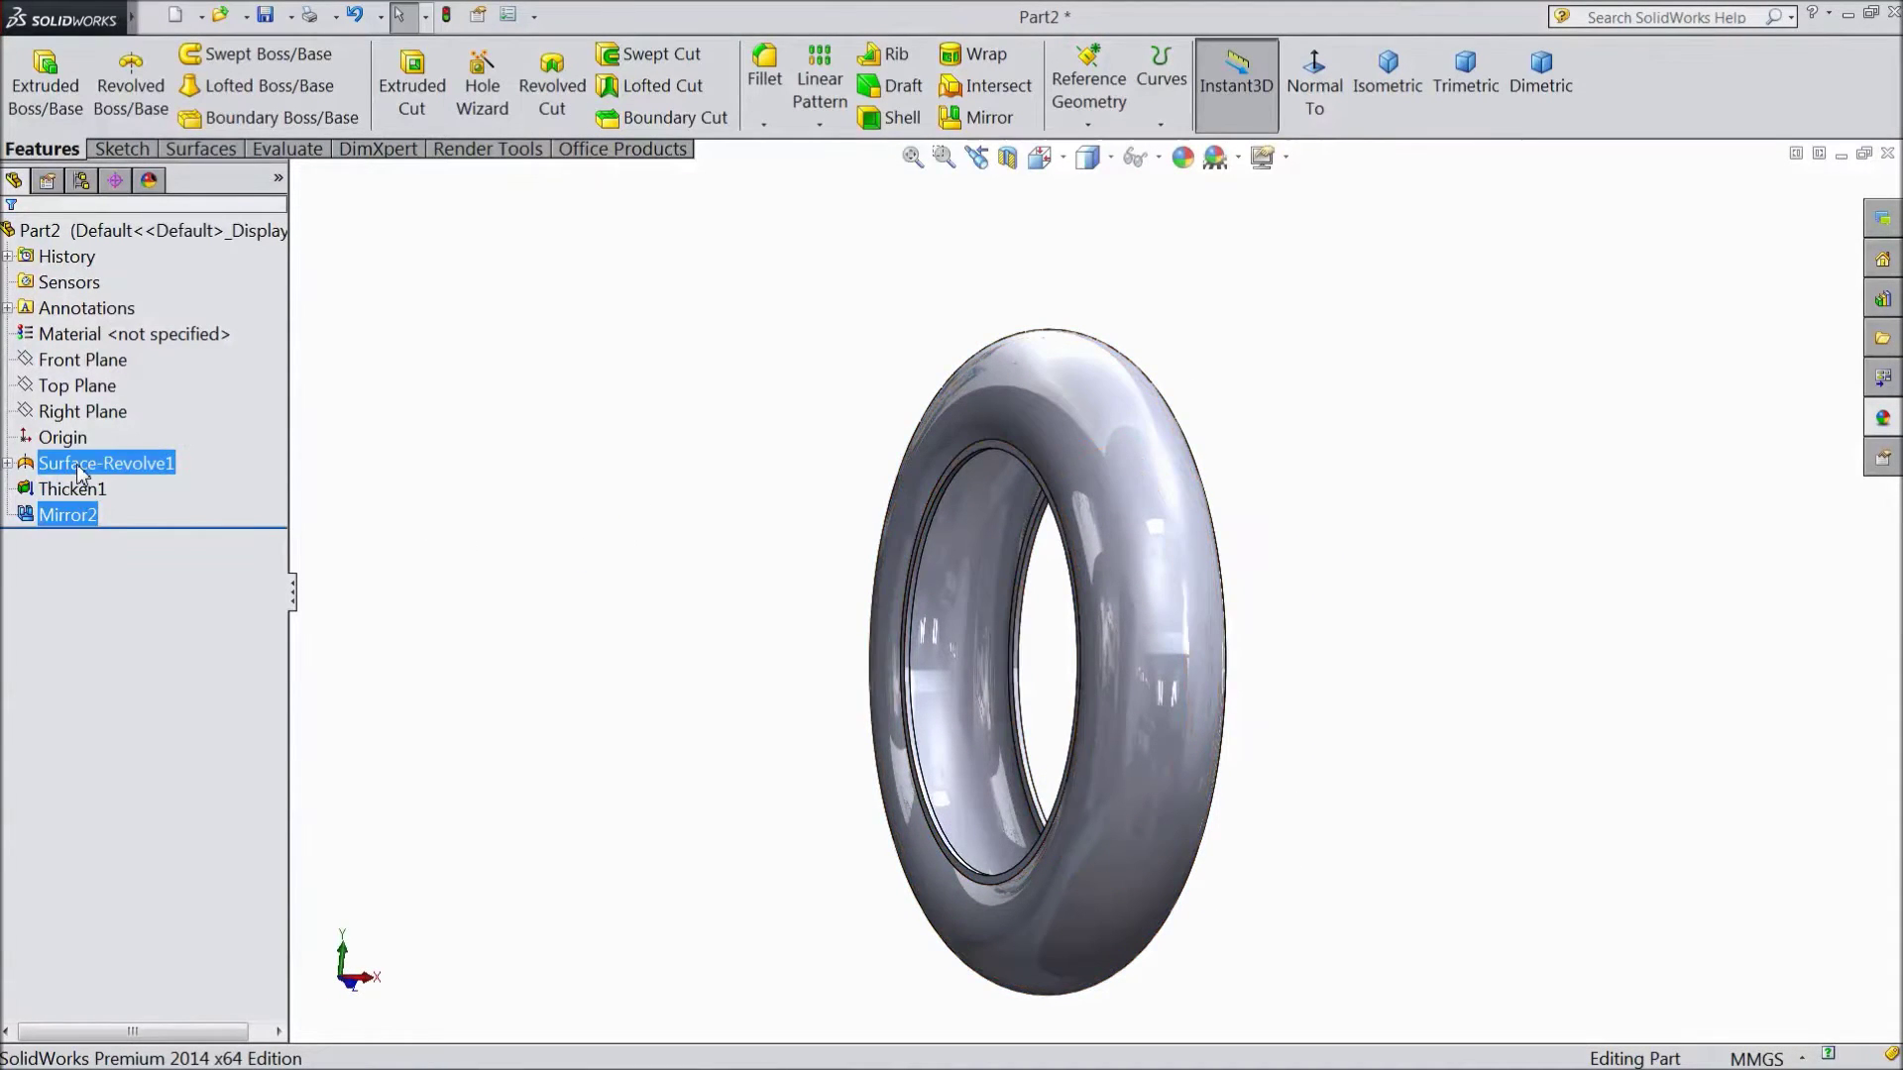
left_click(78, 489, "shift")
left_click(75, 492, "ctrl")
left_click(83, 511, "ctrl")
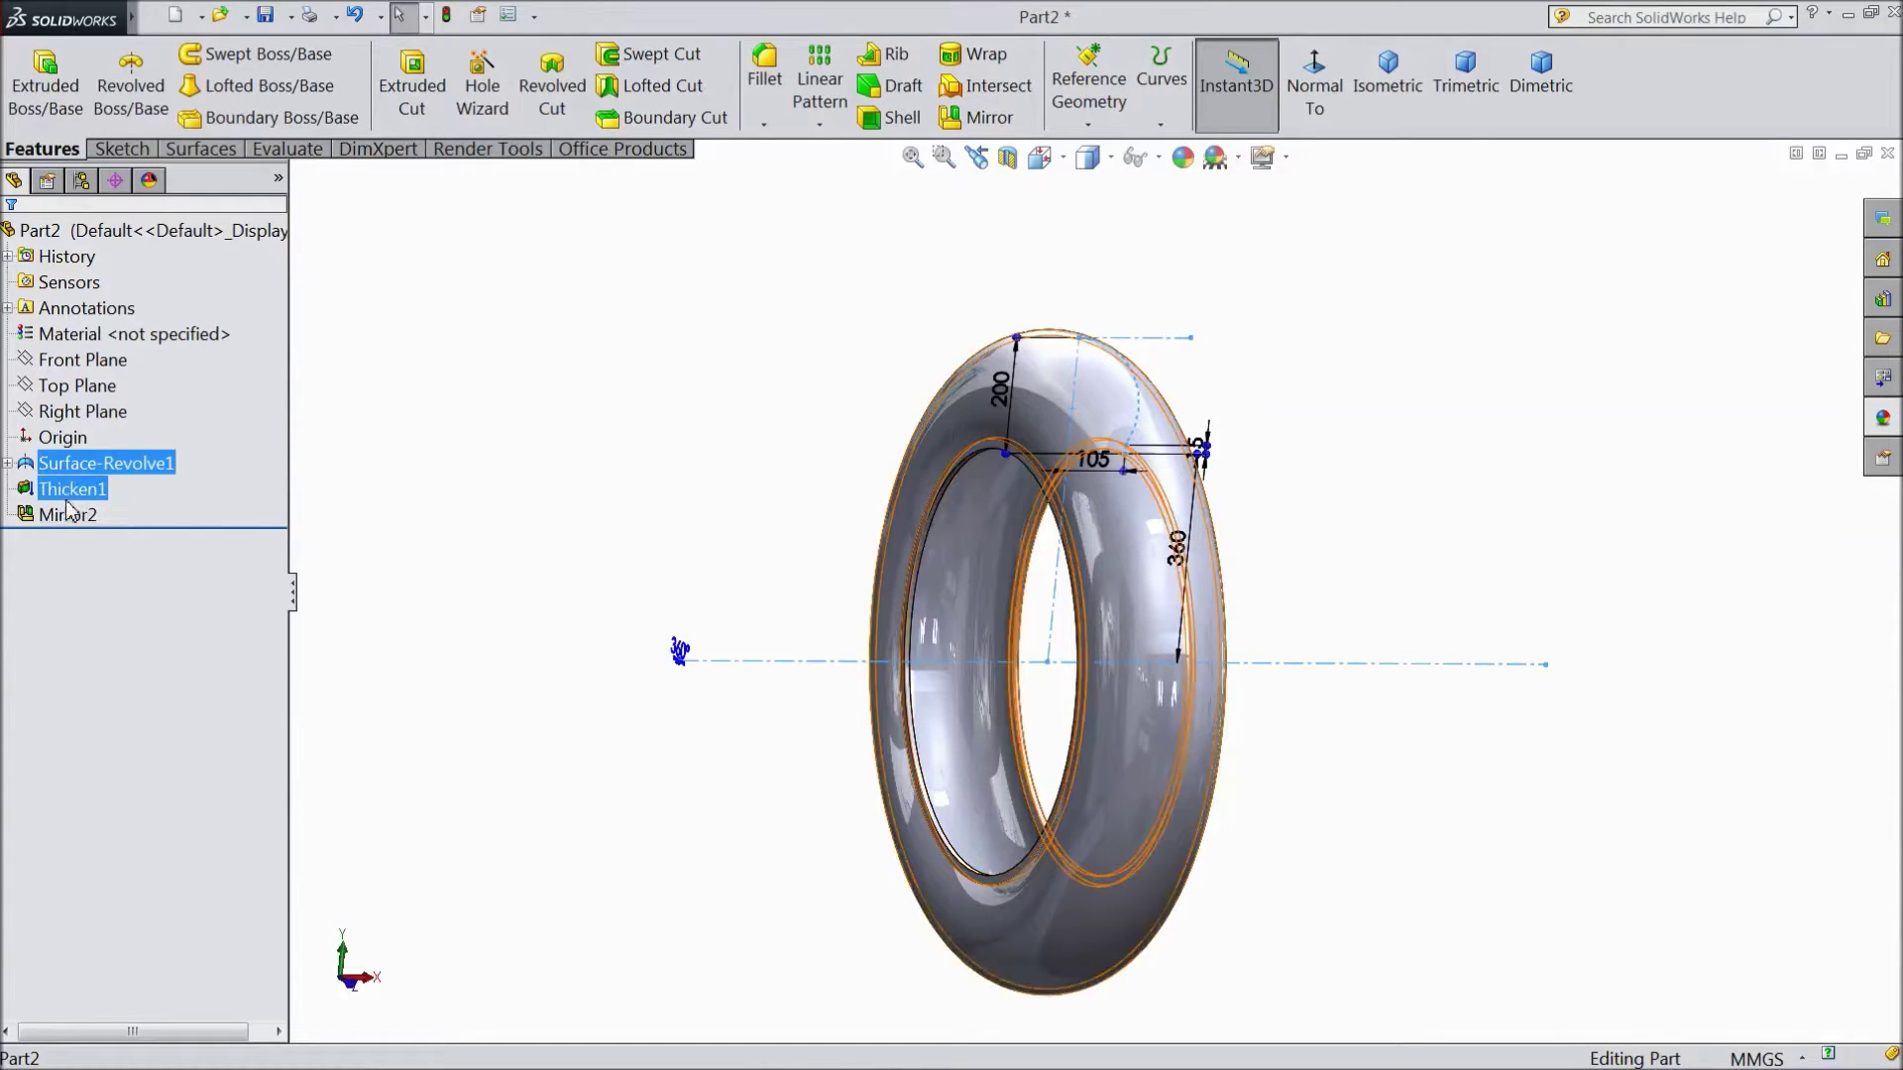
left_click(72, 488, "ctrl")
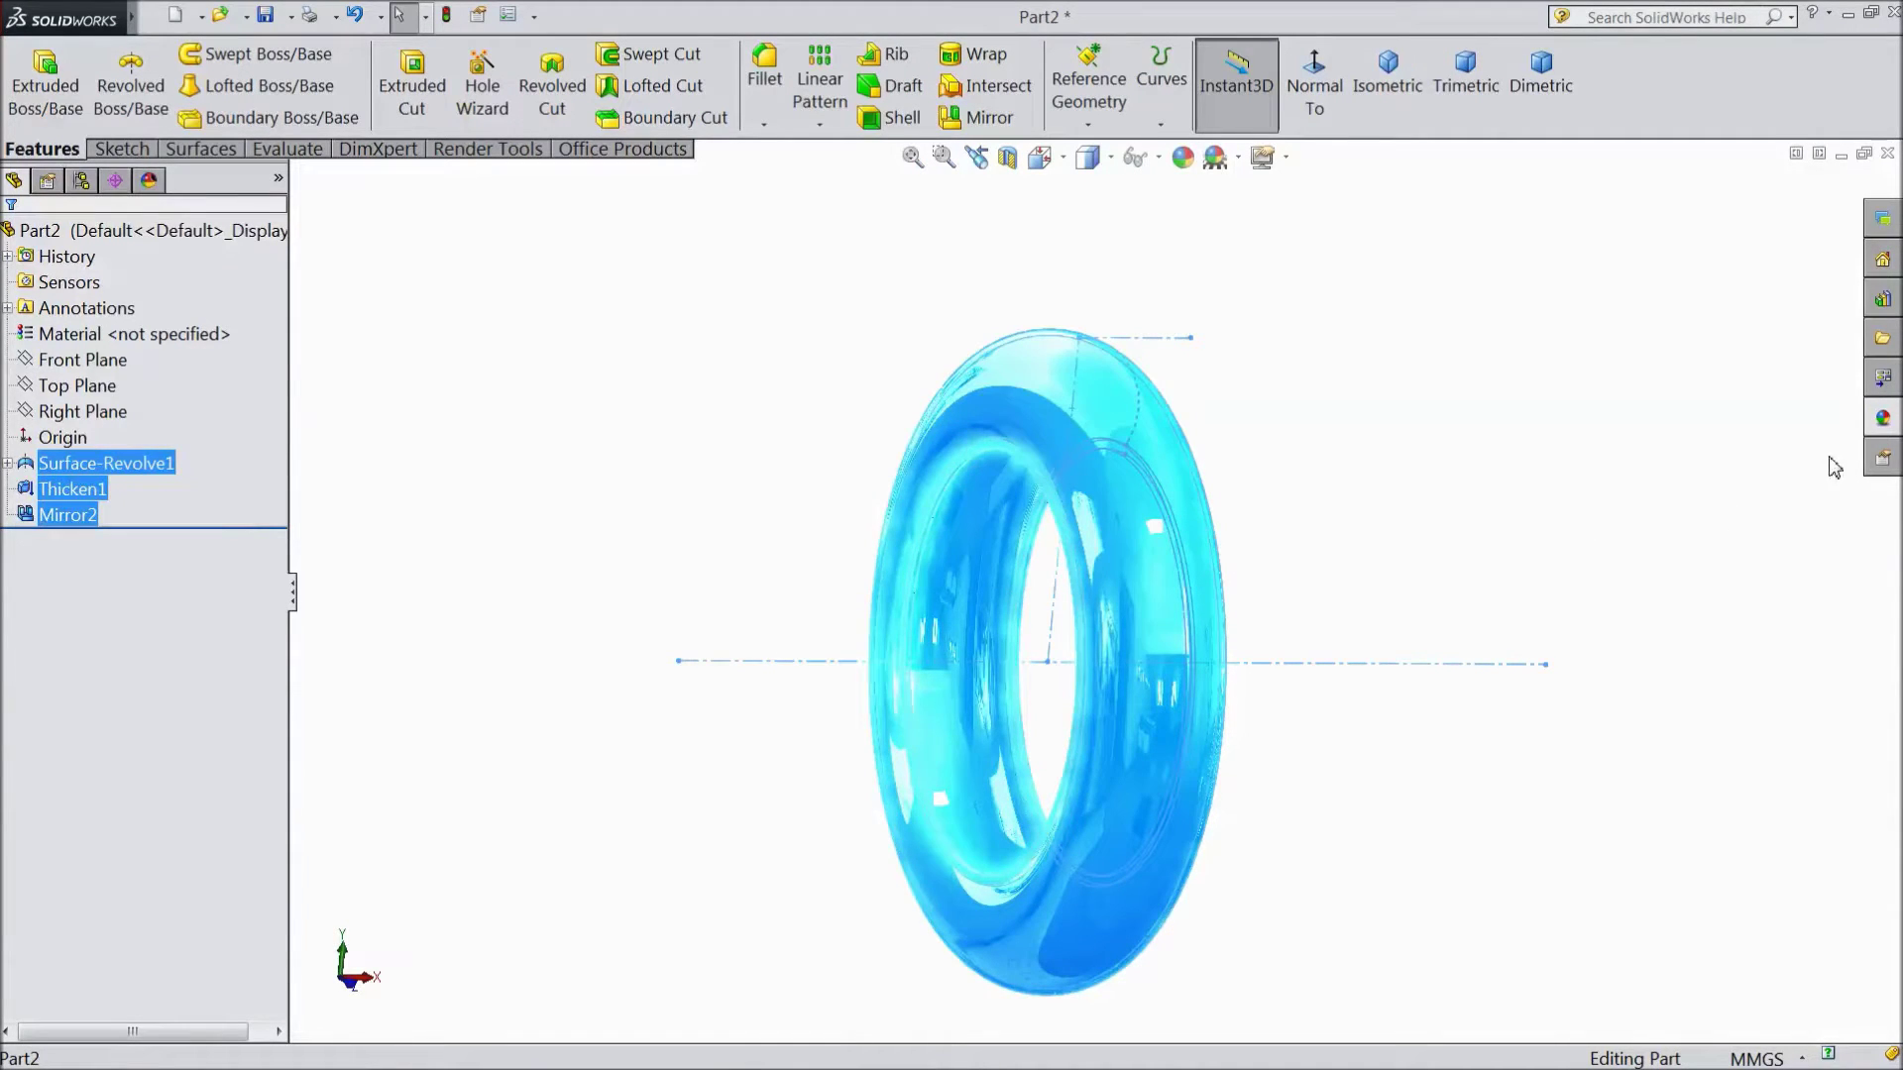
left_click(1884, 419)
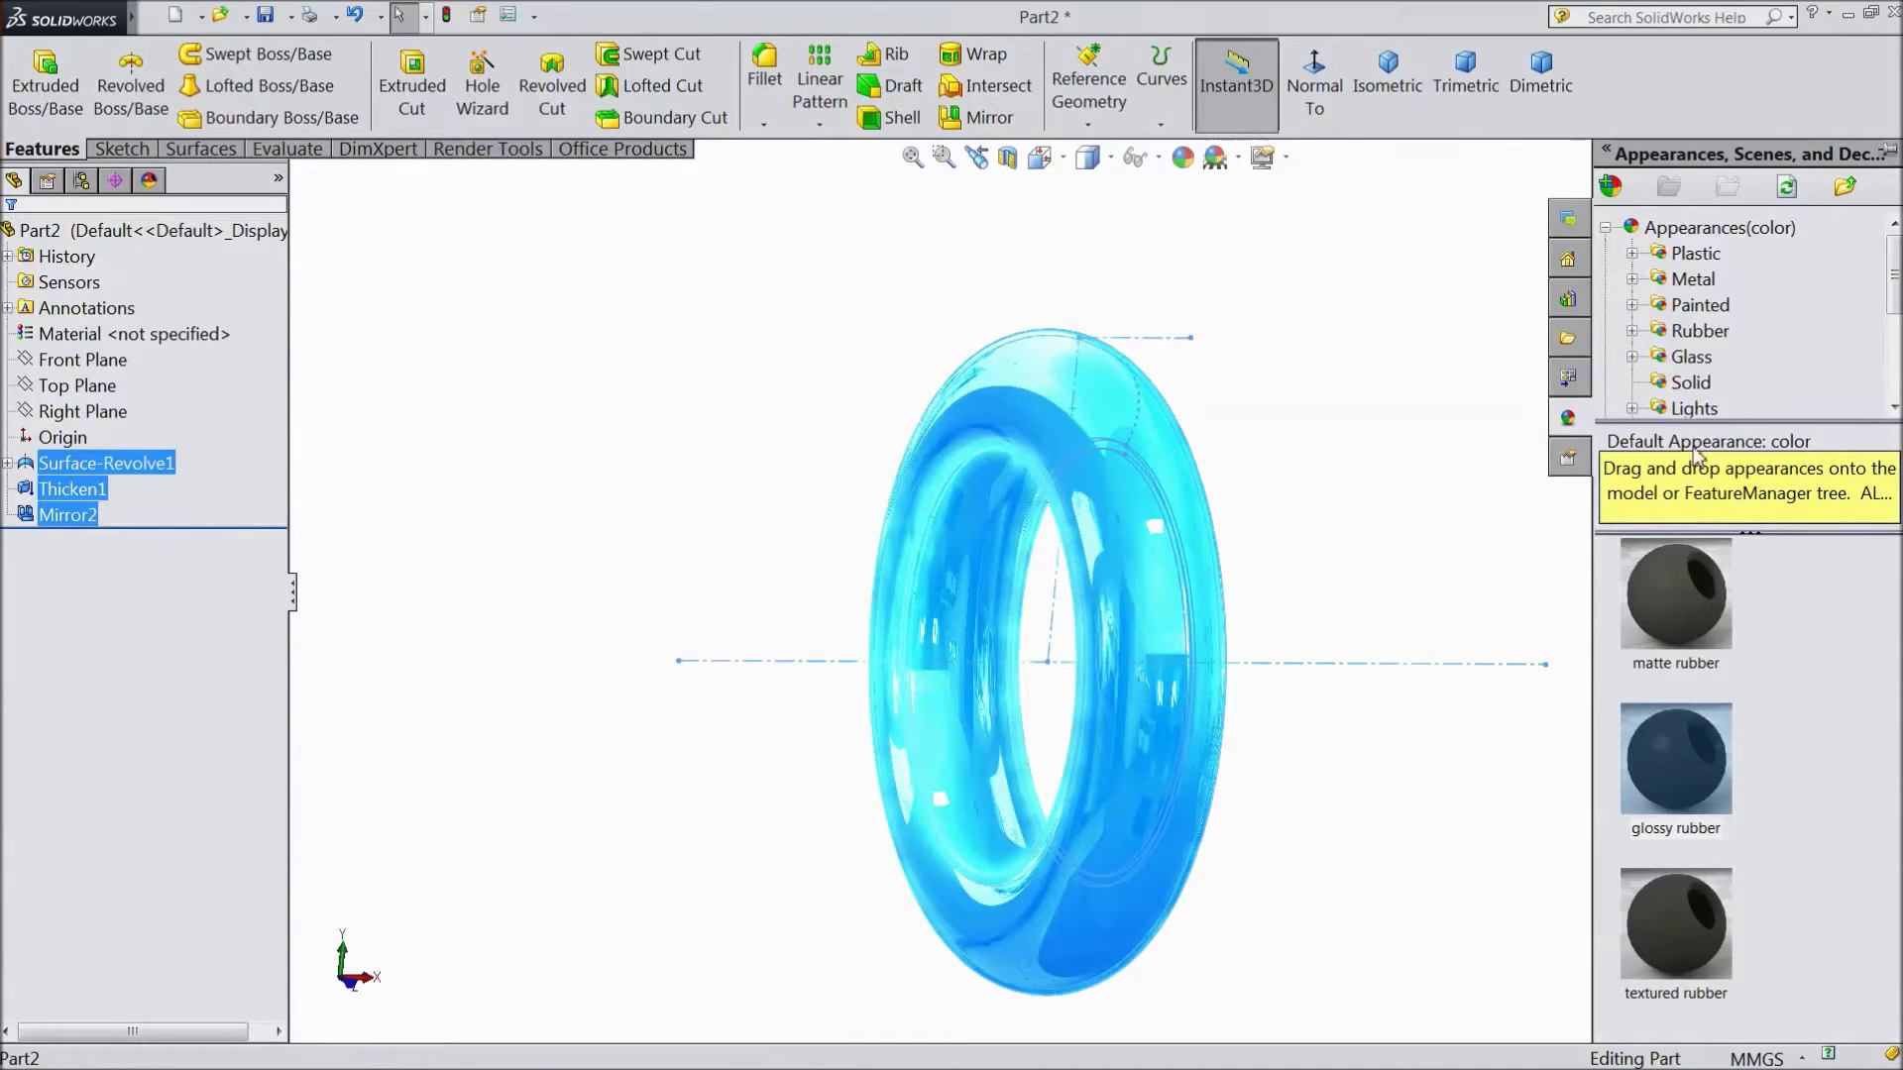
double_click(1687, 757)
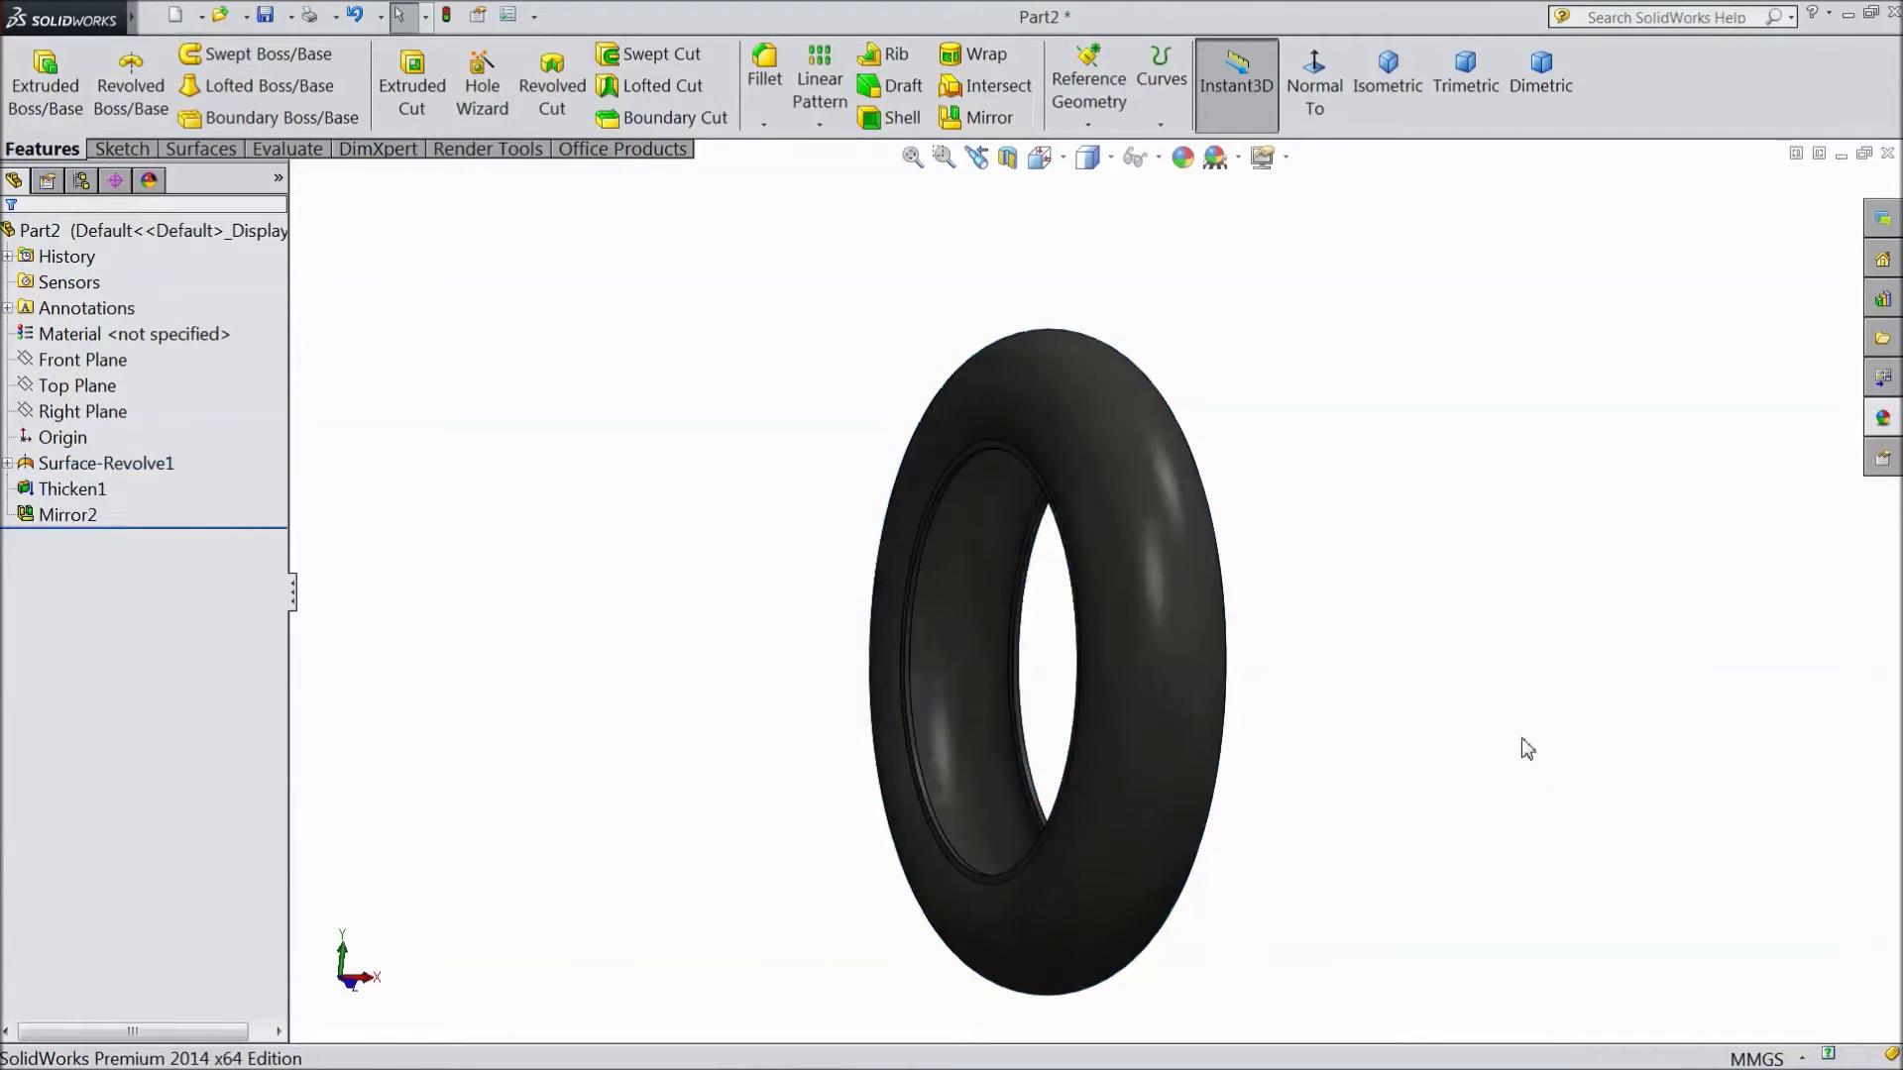
Create a reference plane offset 610 mm above the Top Plane.
mouse_move(1405, 716)
middle_mouse_down()
mouse_move(1351, 764)
mouse_move(1368, 429)
mouse_move(1347, 697)
mouse_move(1401, 694)
middle_mouse_up()
scroll(1142, 679, "down", 3)
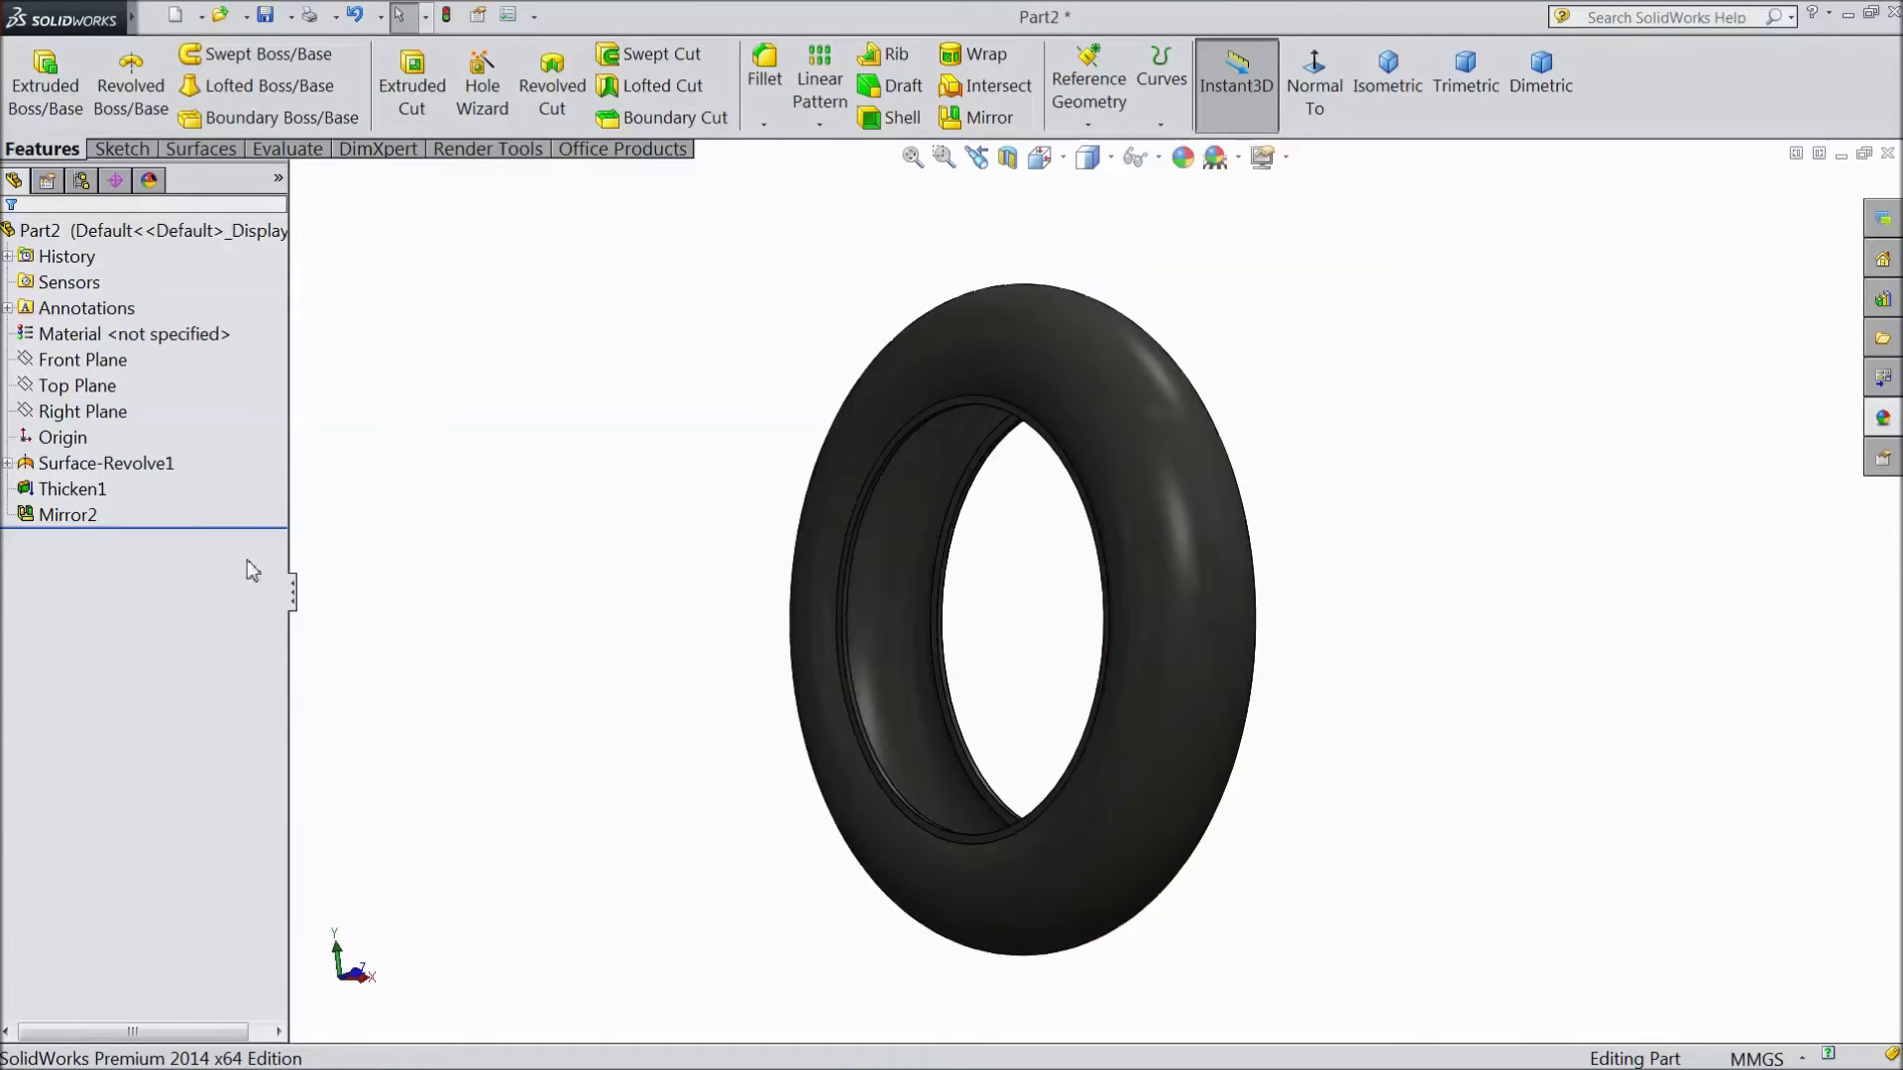
left_click(87, 388)
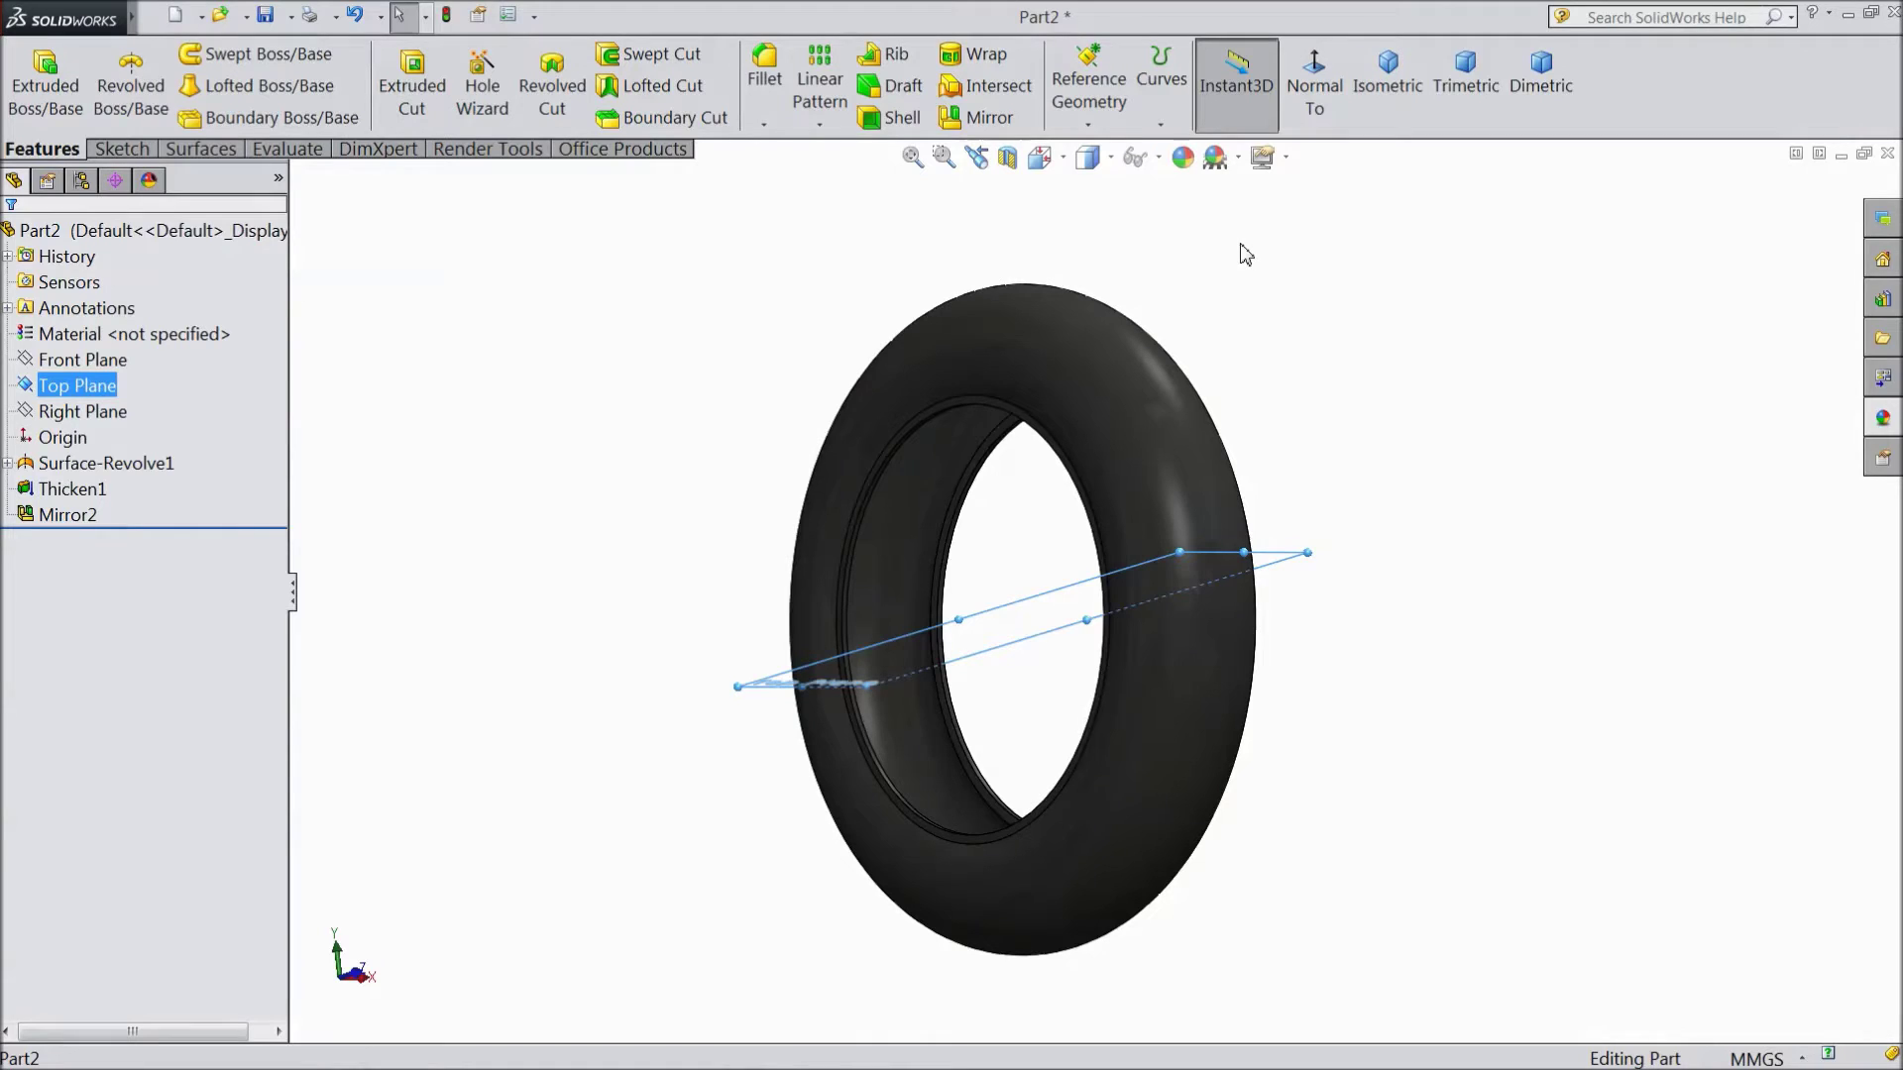
left_click(1090, 123)
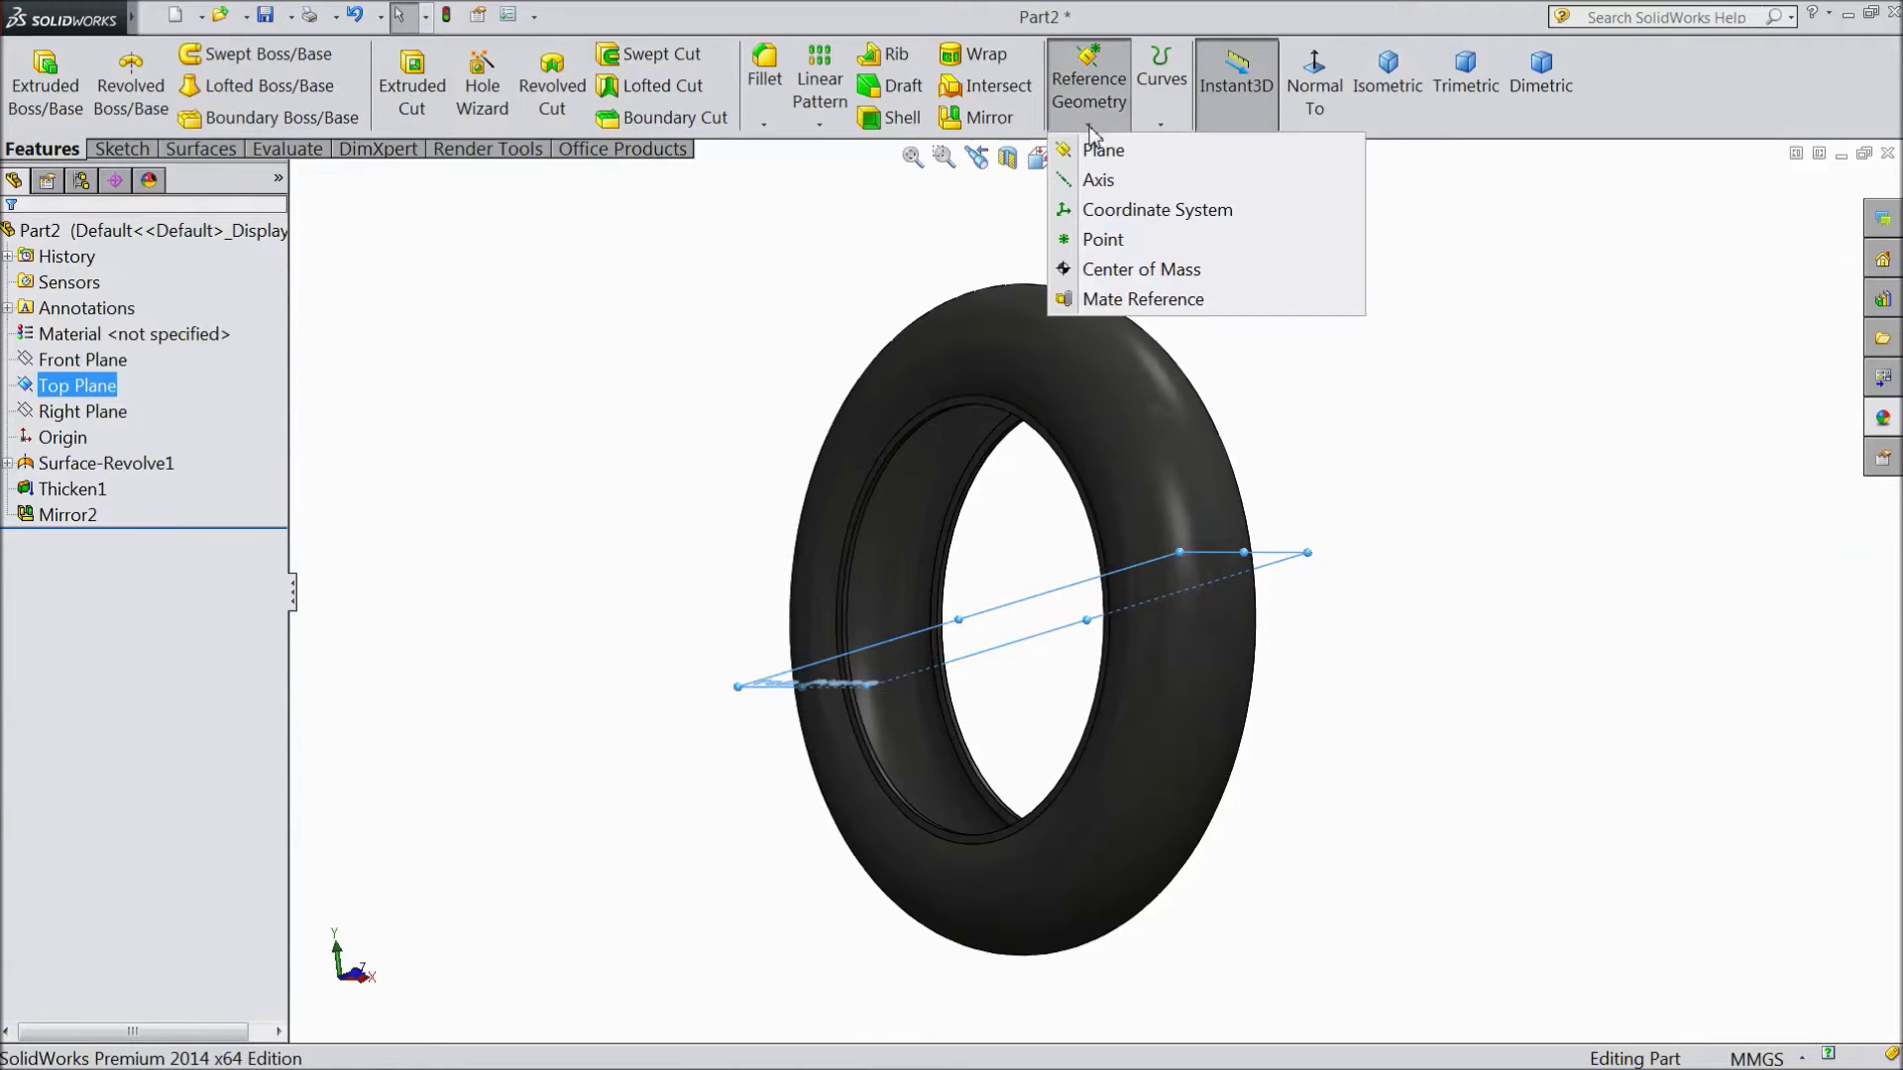
left_click(1112, 157)
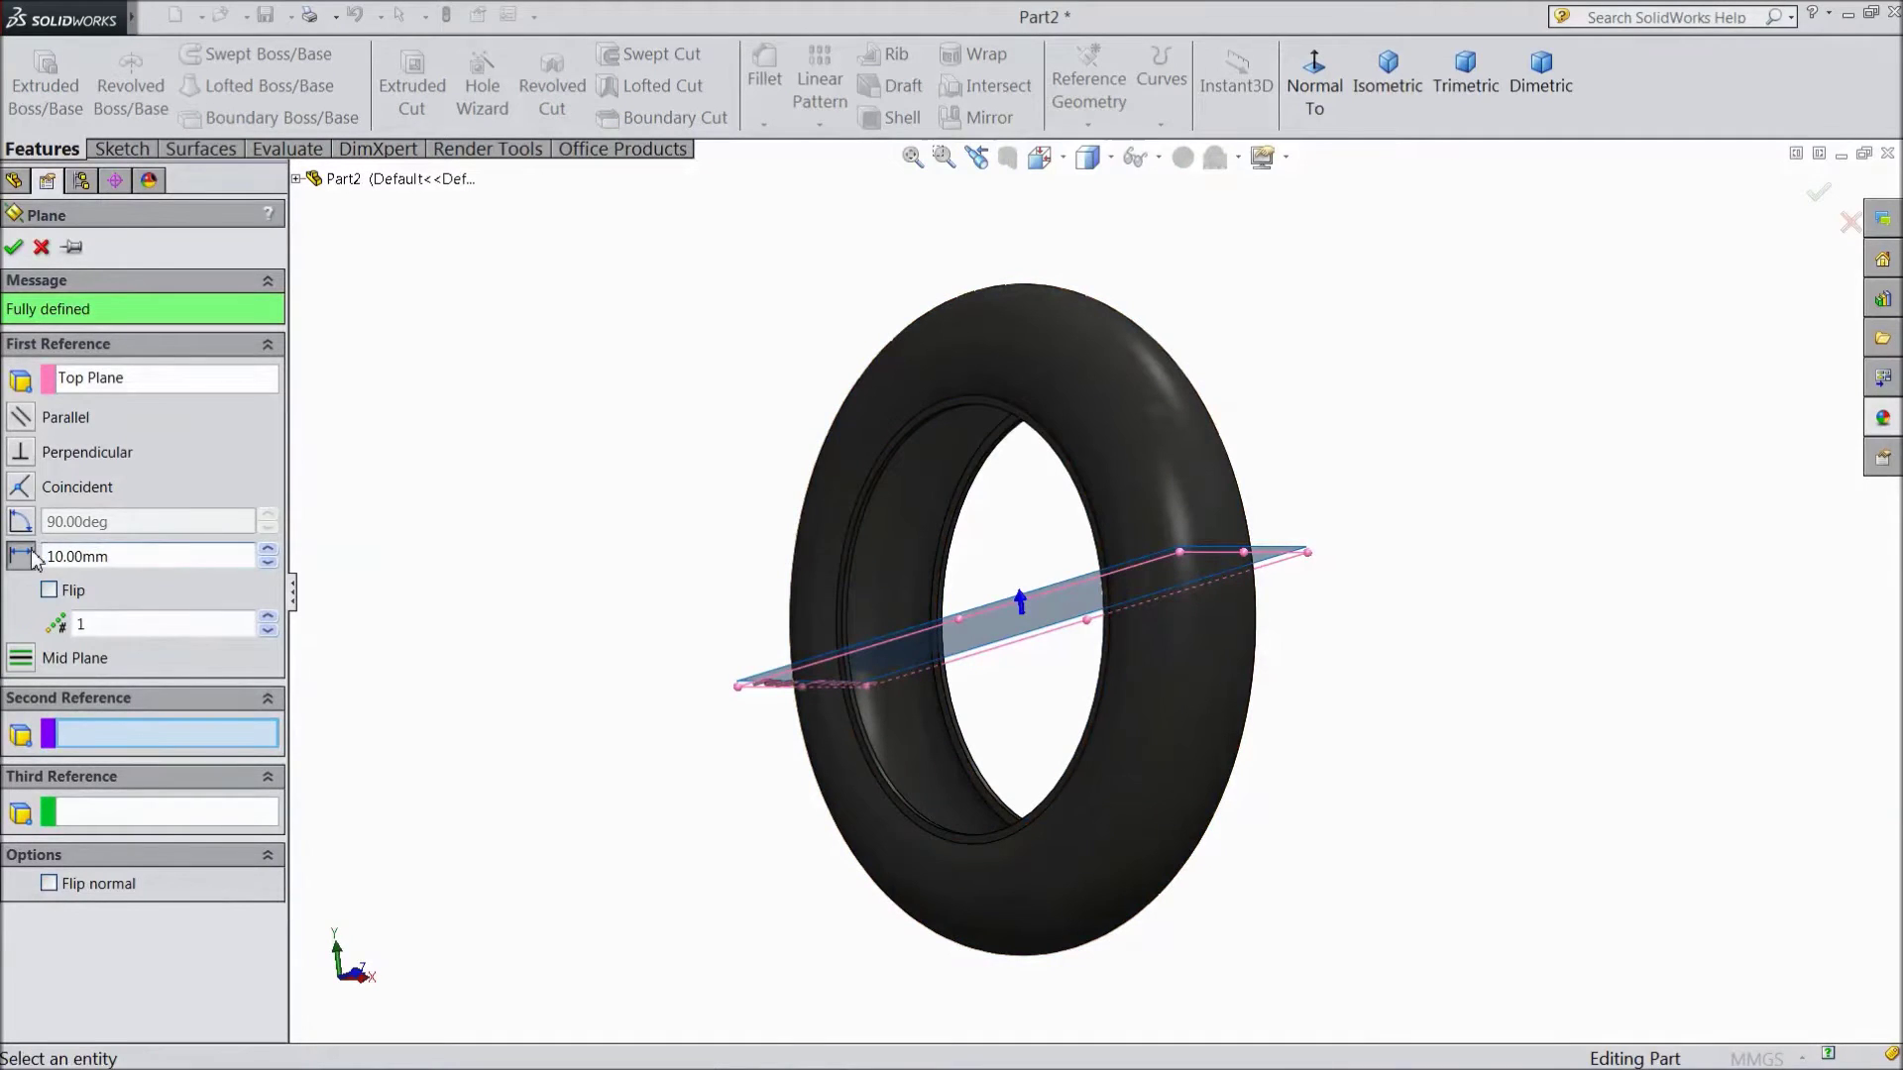
type("610")
middle_click_drag(628, 513, 391, 604)
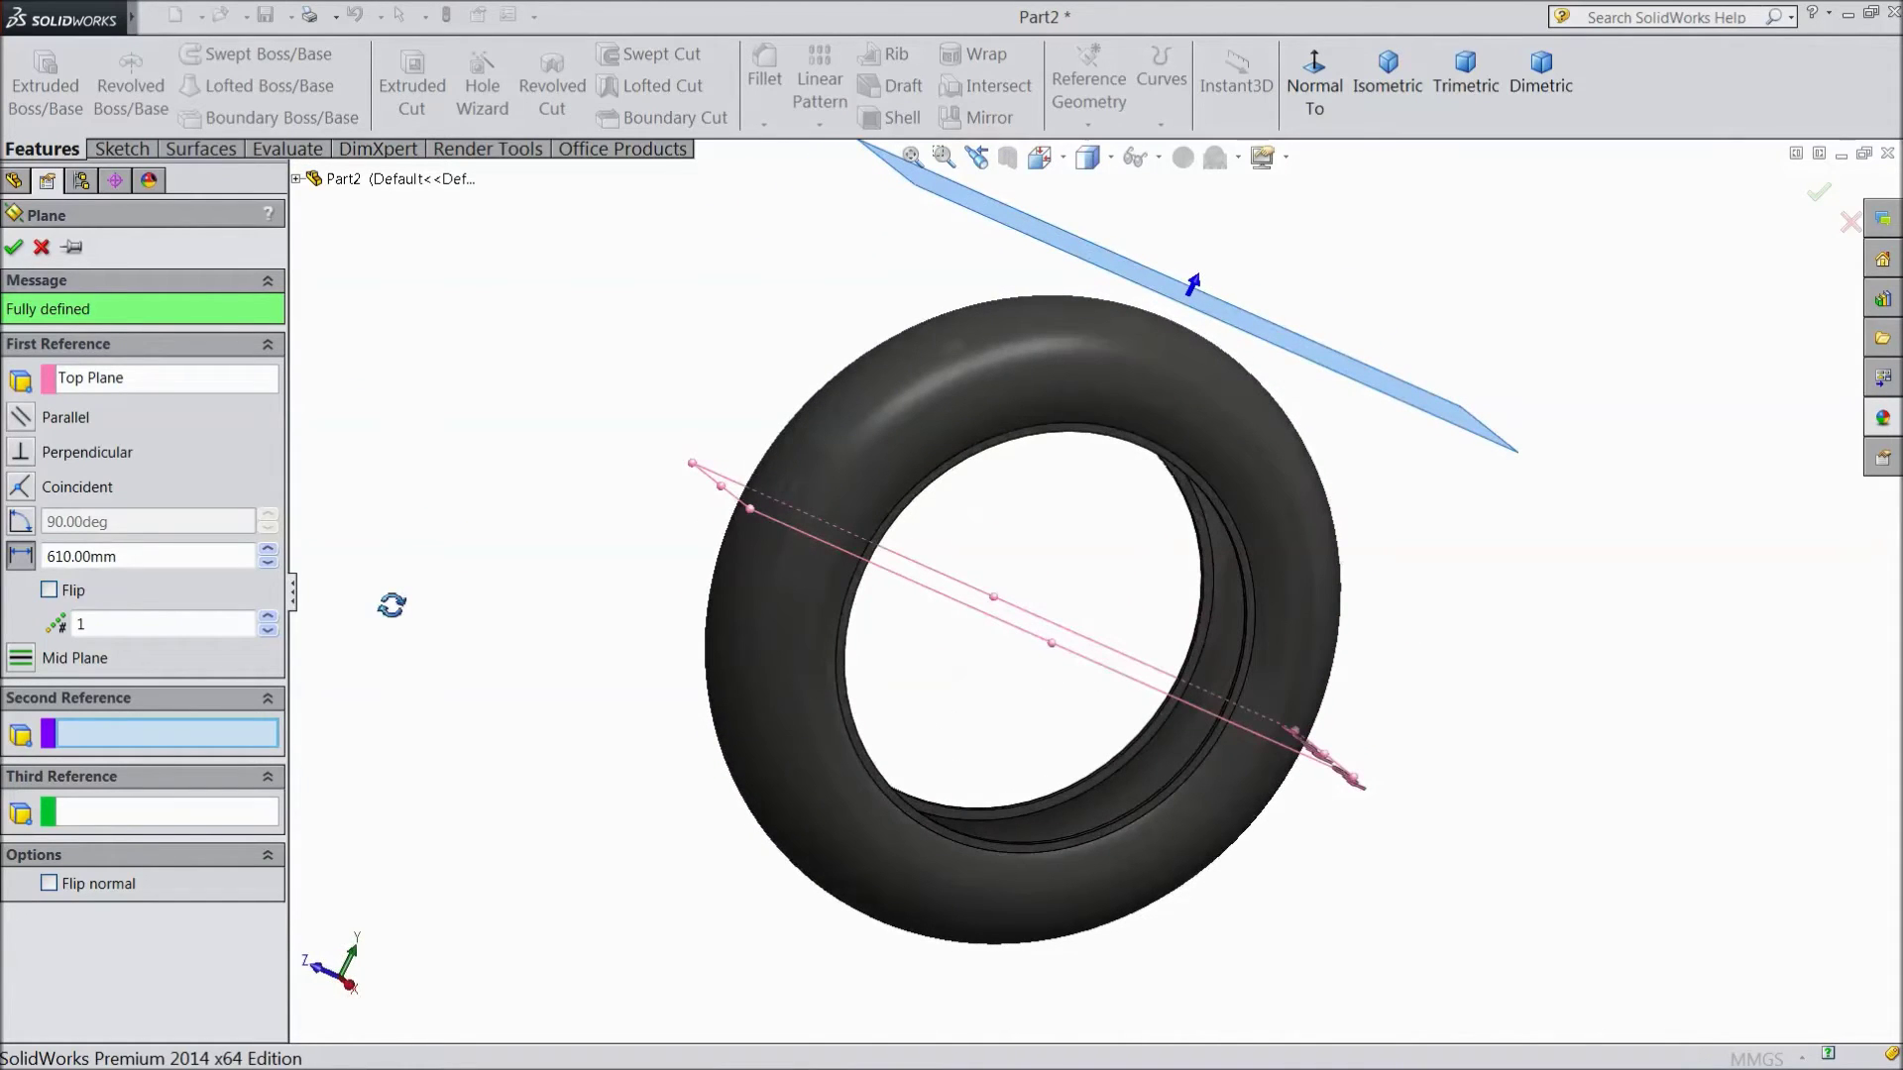
left_click(14, 247)
On the offset plane, sketch a vertical line about 65 mm long right of the origin, continued by a line slanting down to the left.
middle_click_drag(485, 331, 853, 362)
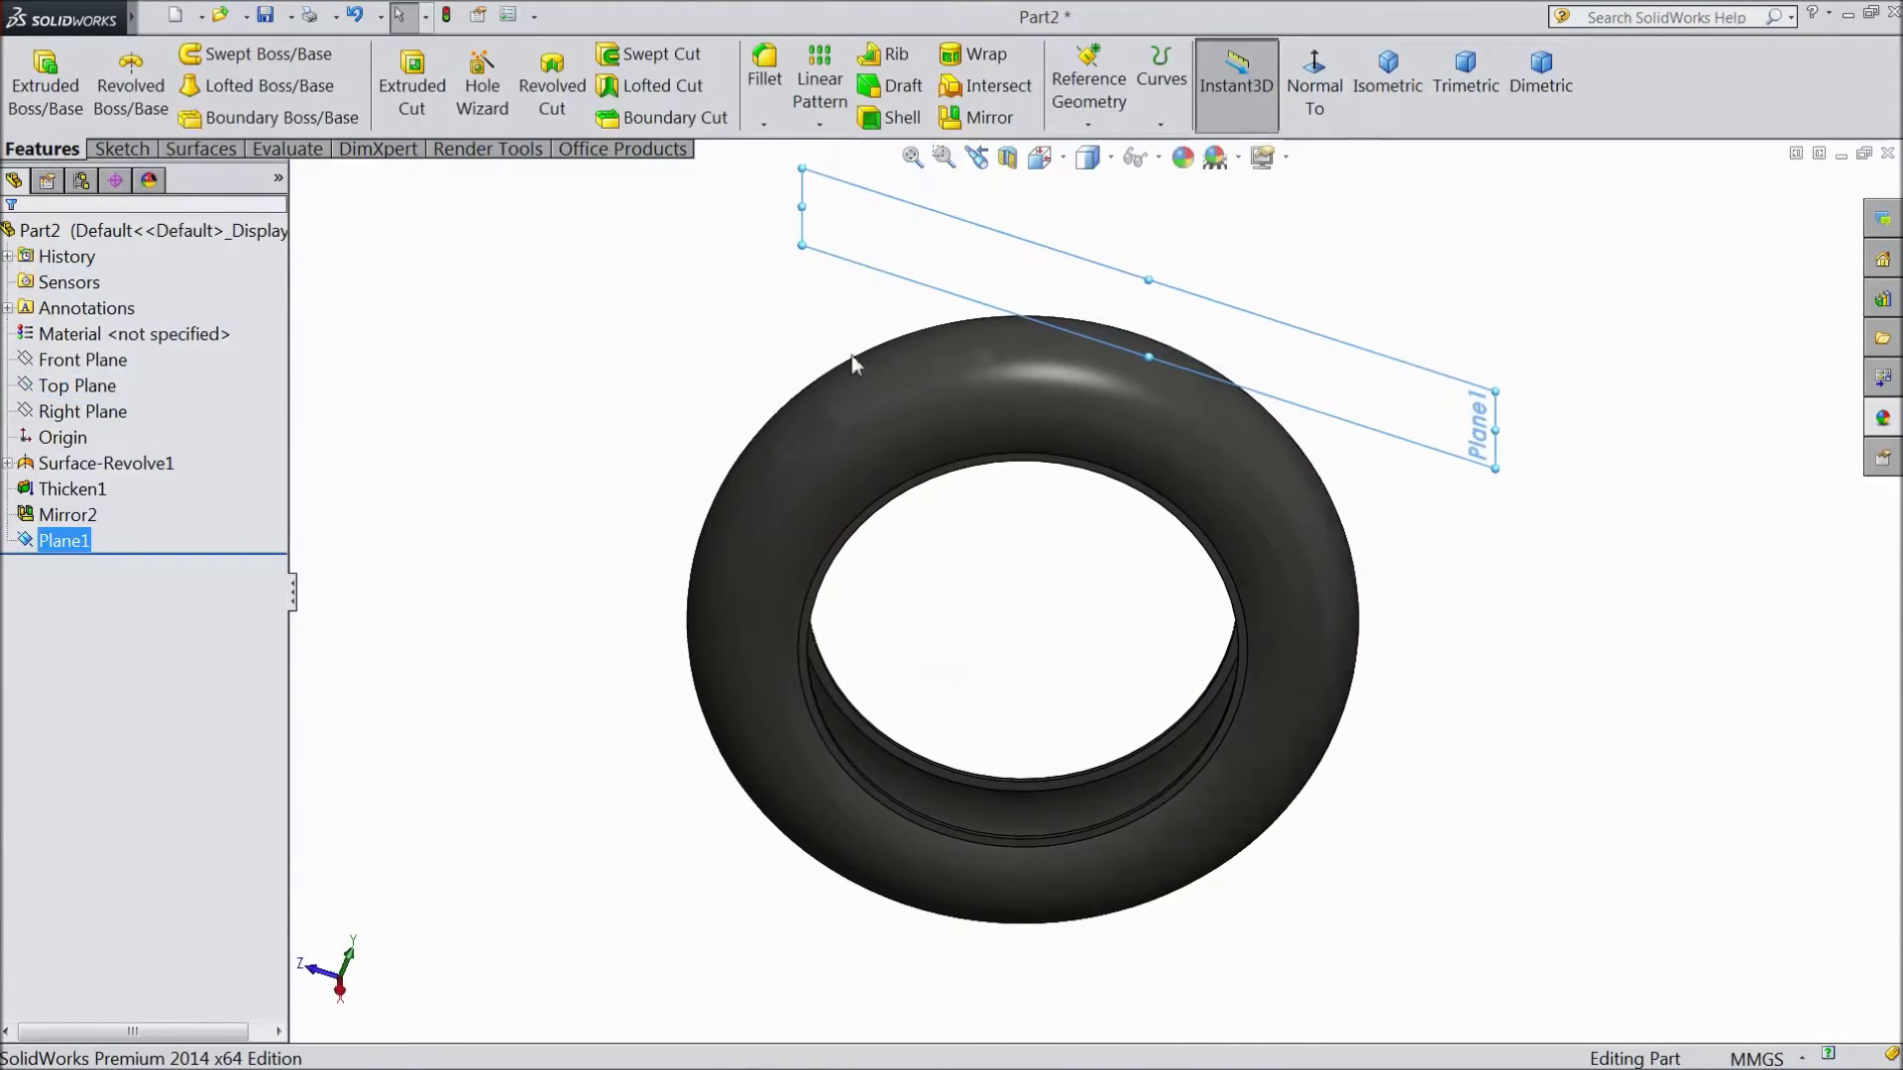
left_click(1436, 323)
left_click(1108, 111)
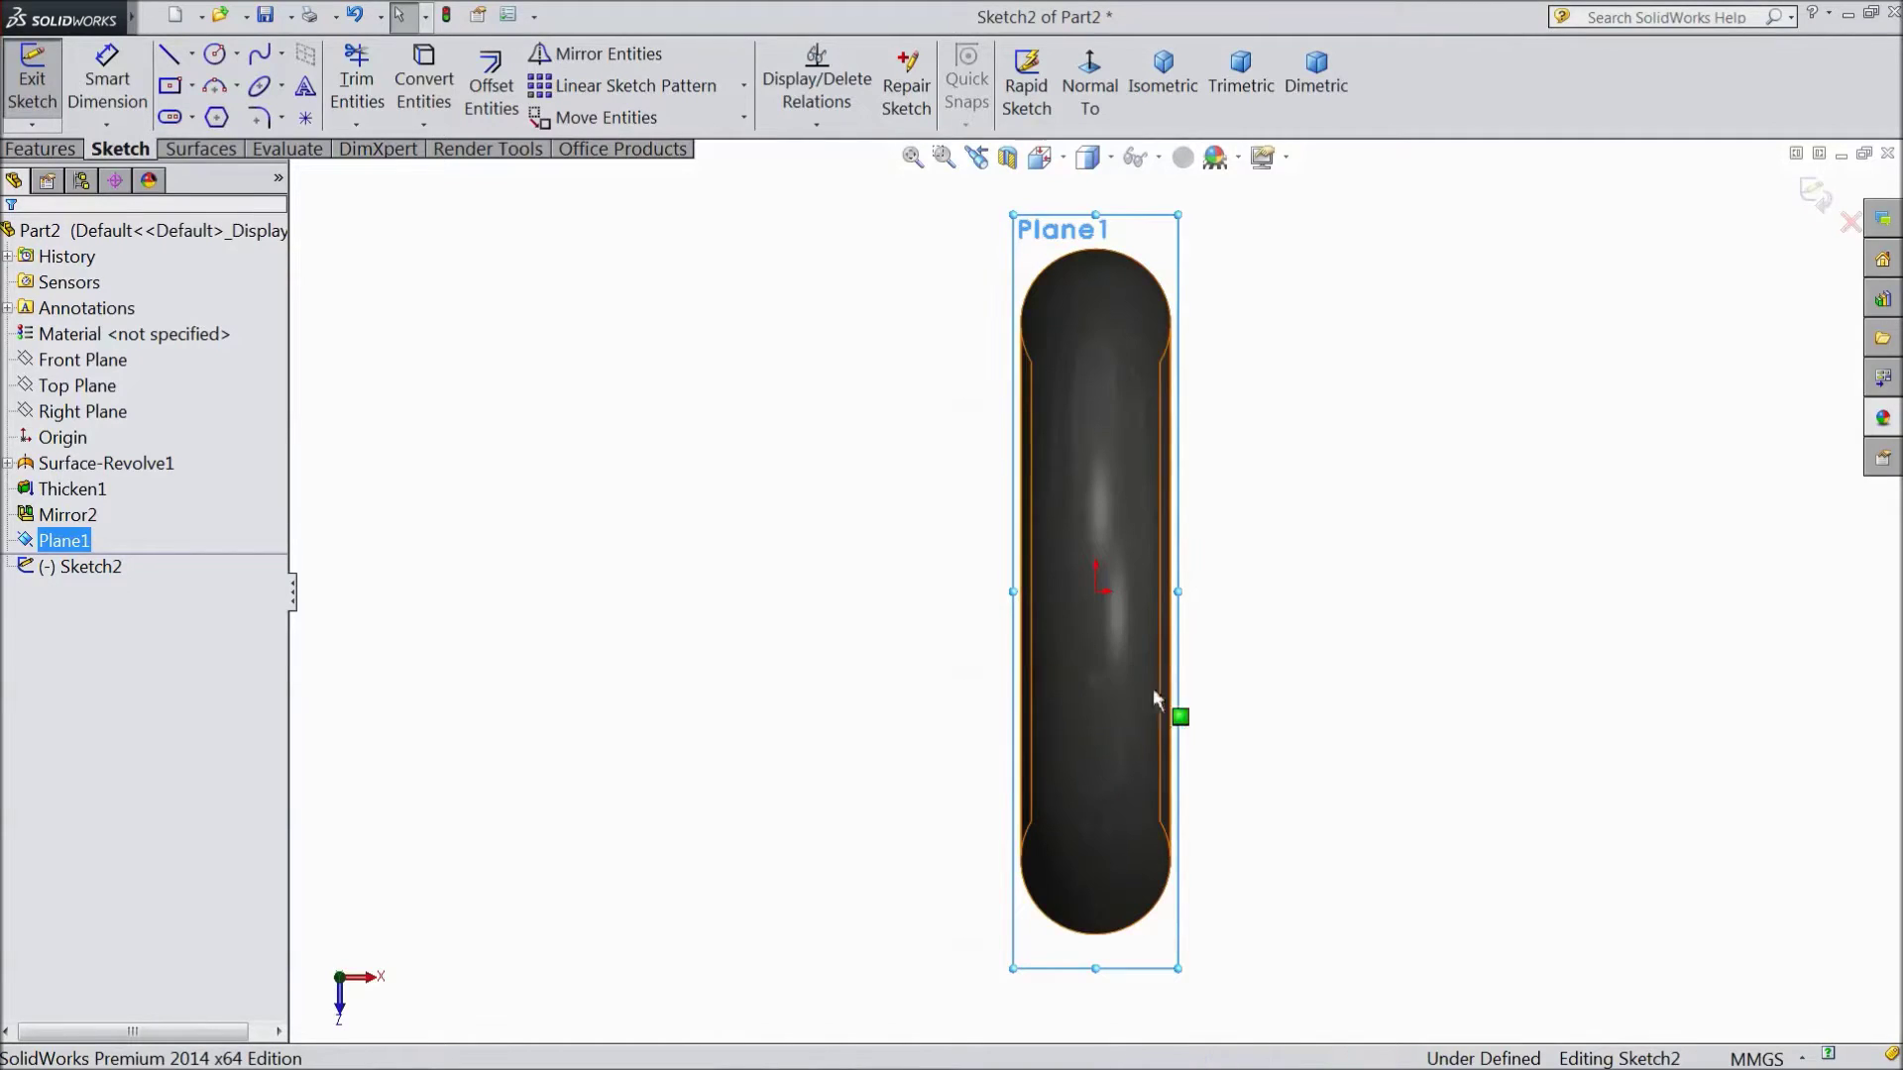
scroll(1181, 738, "down", 2)
left_click(170, 58)
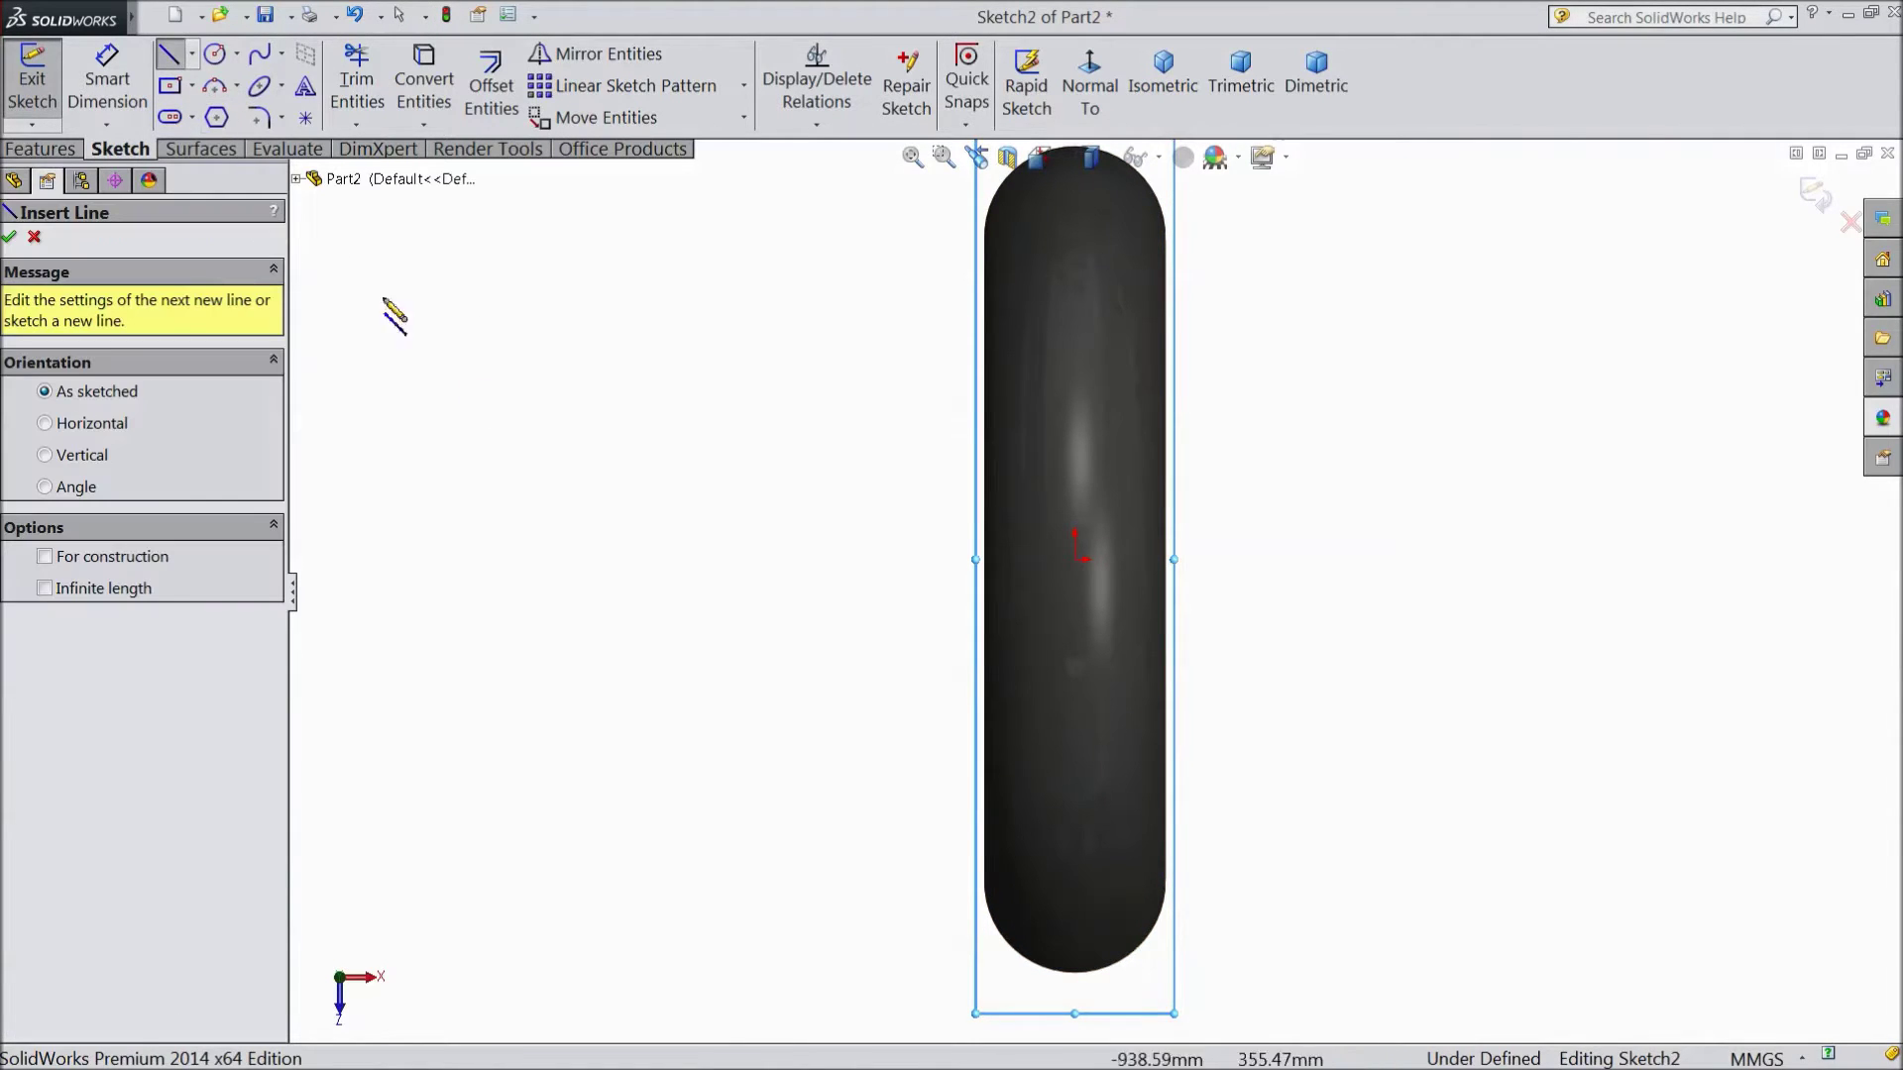
left_click(1127, 563)
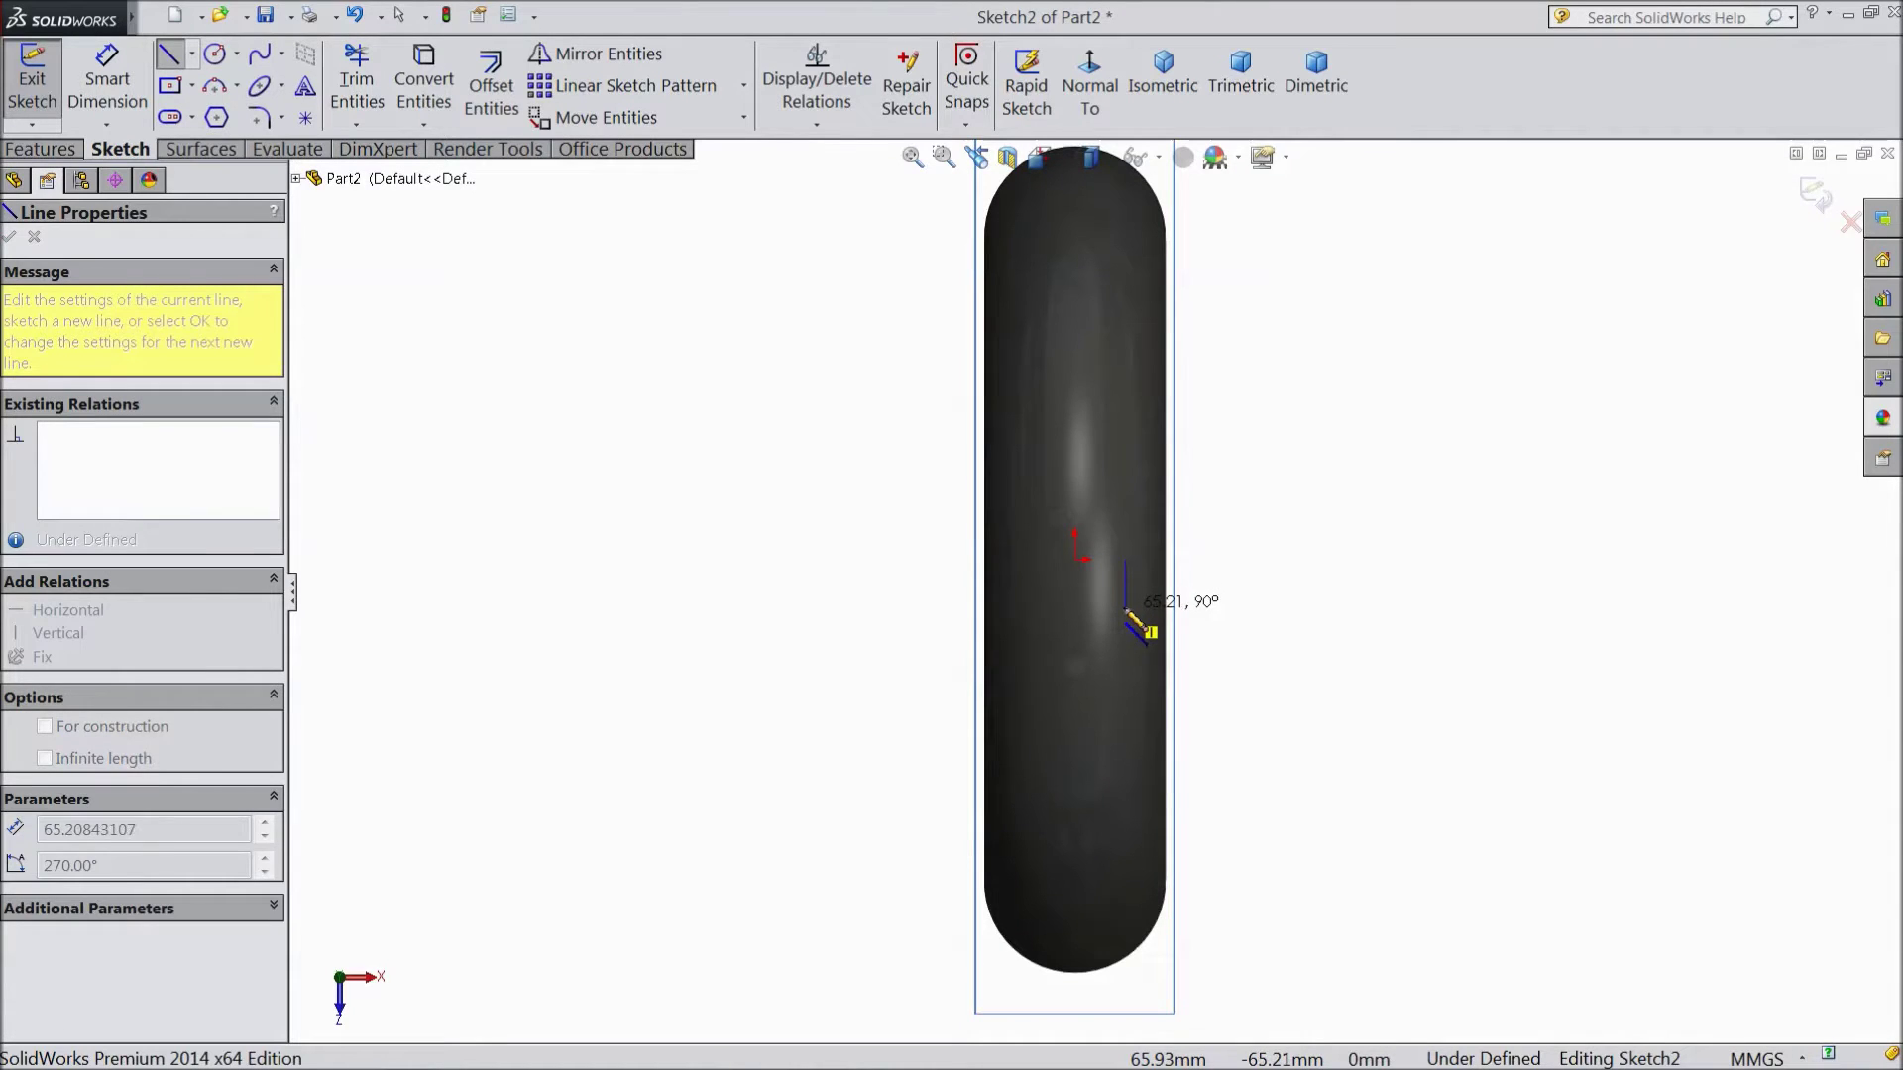
left_click(1127, 606)
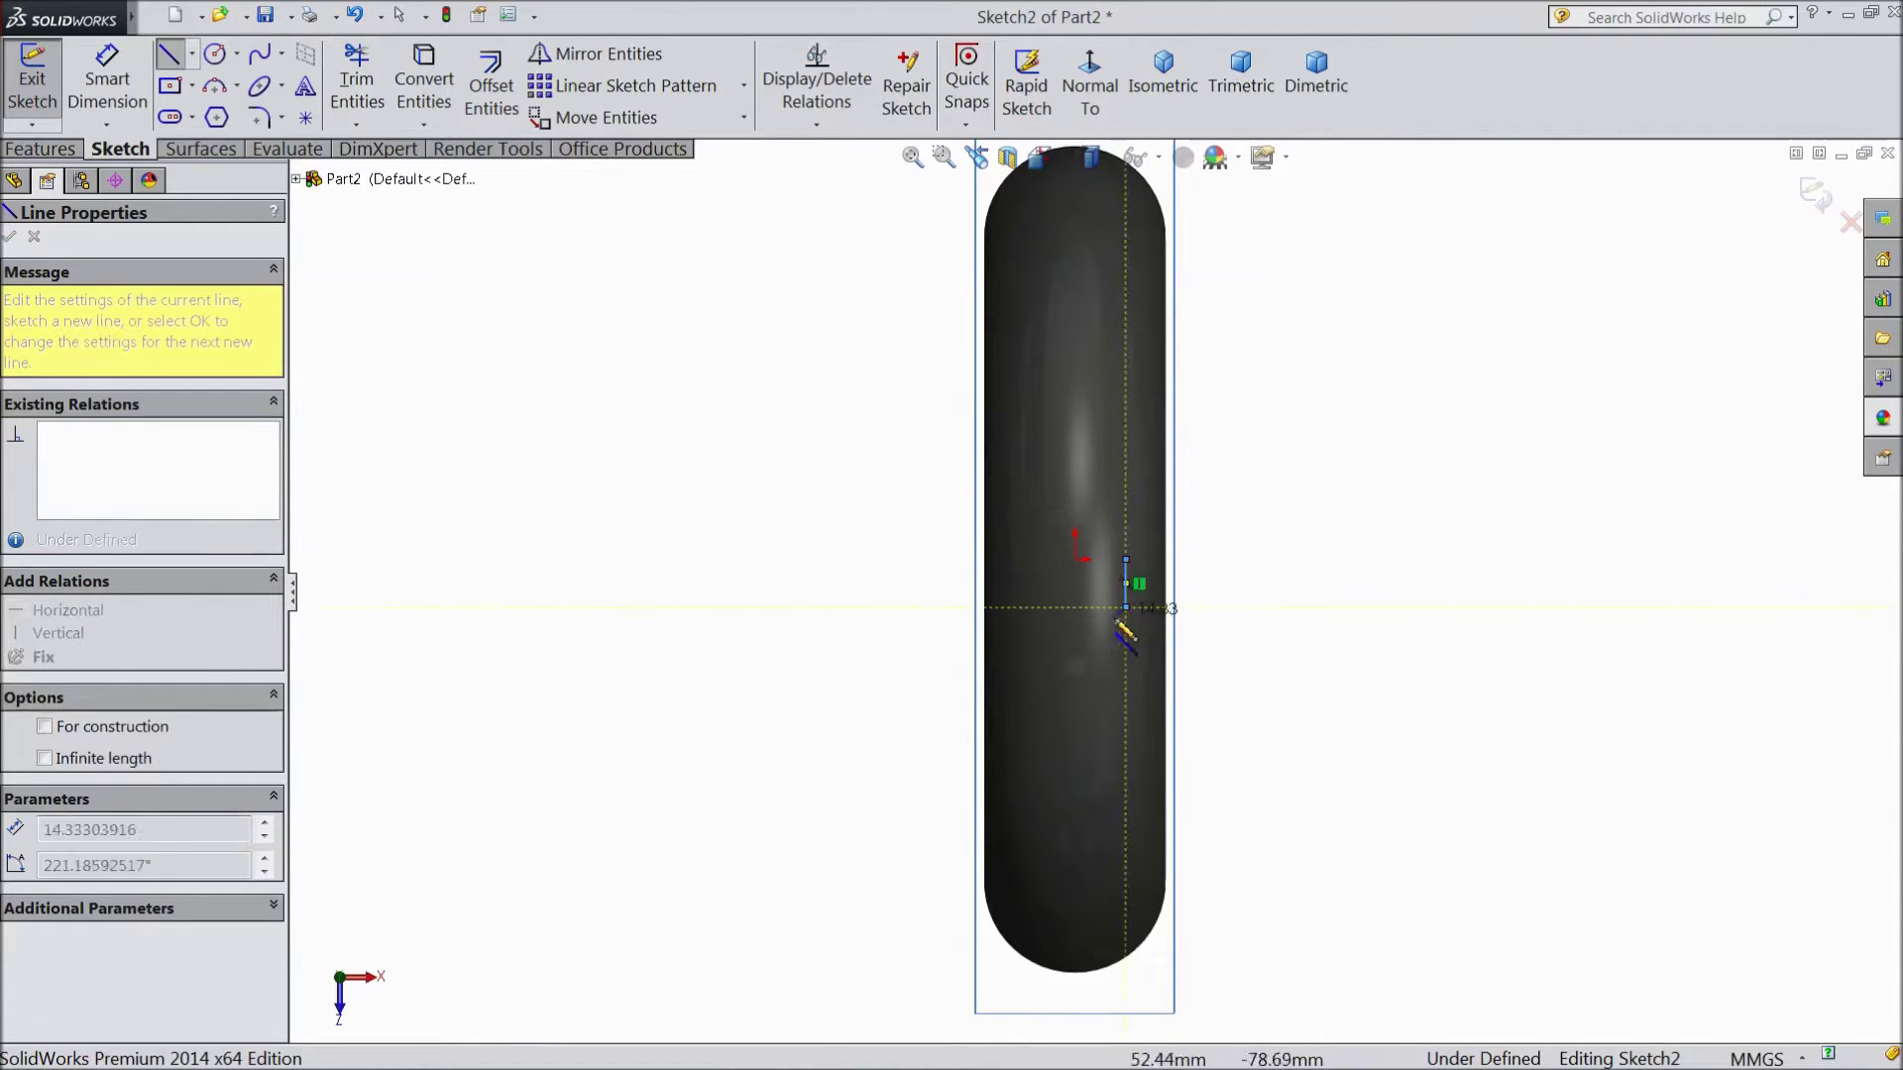
left_click(1008, 663)
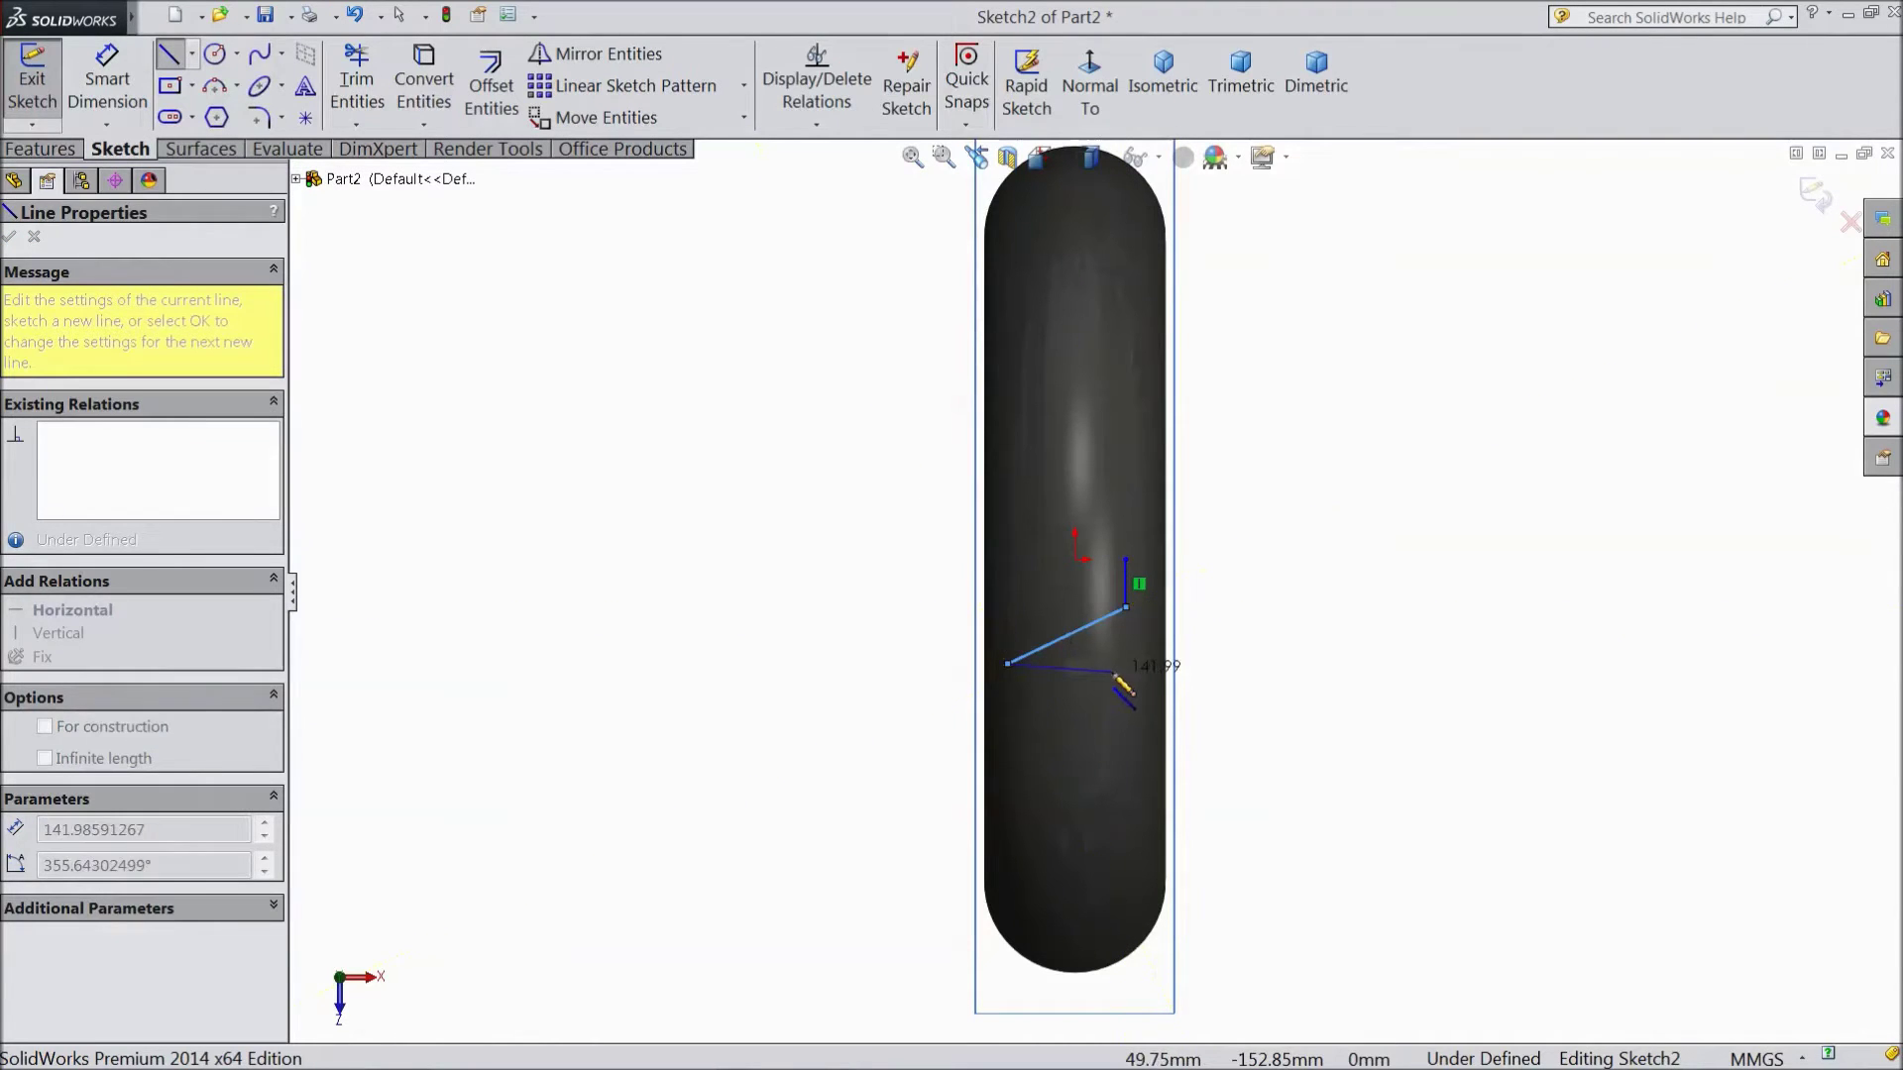
key("Escape")
Dimension the vertical sketch line's length as 50 mm.
scroll(1110, 638, "down", 3)
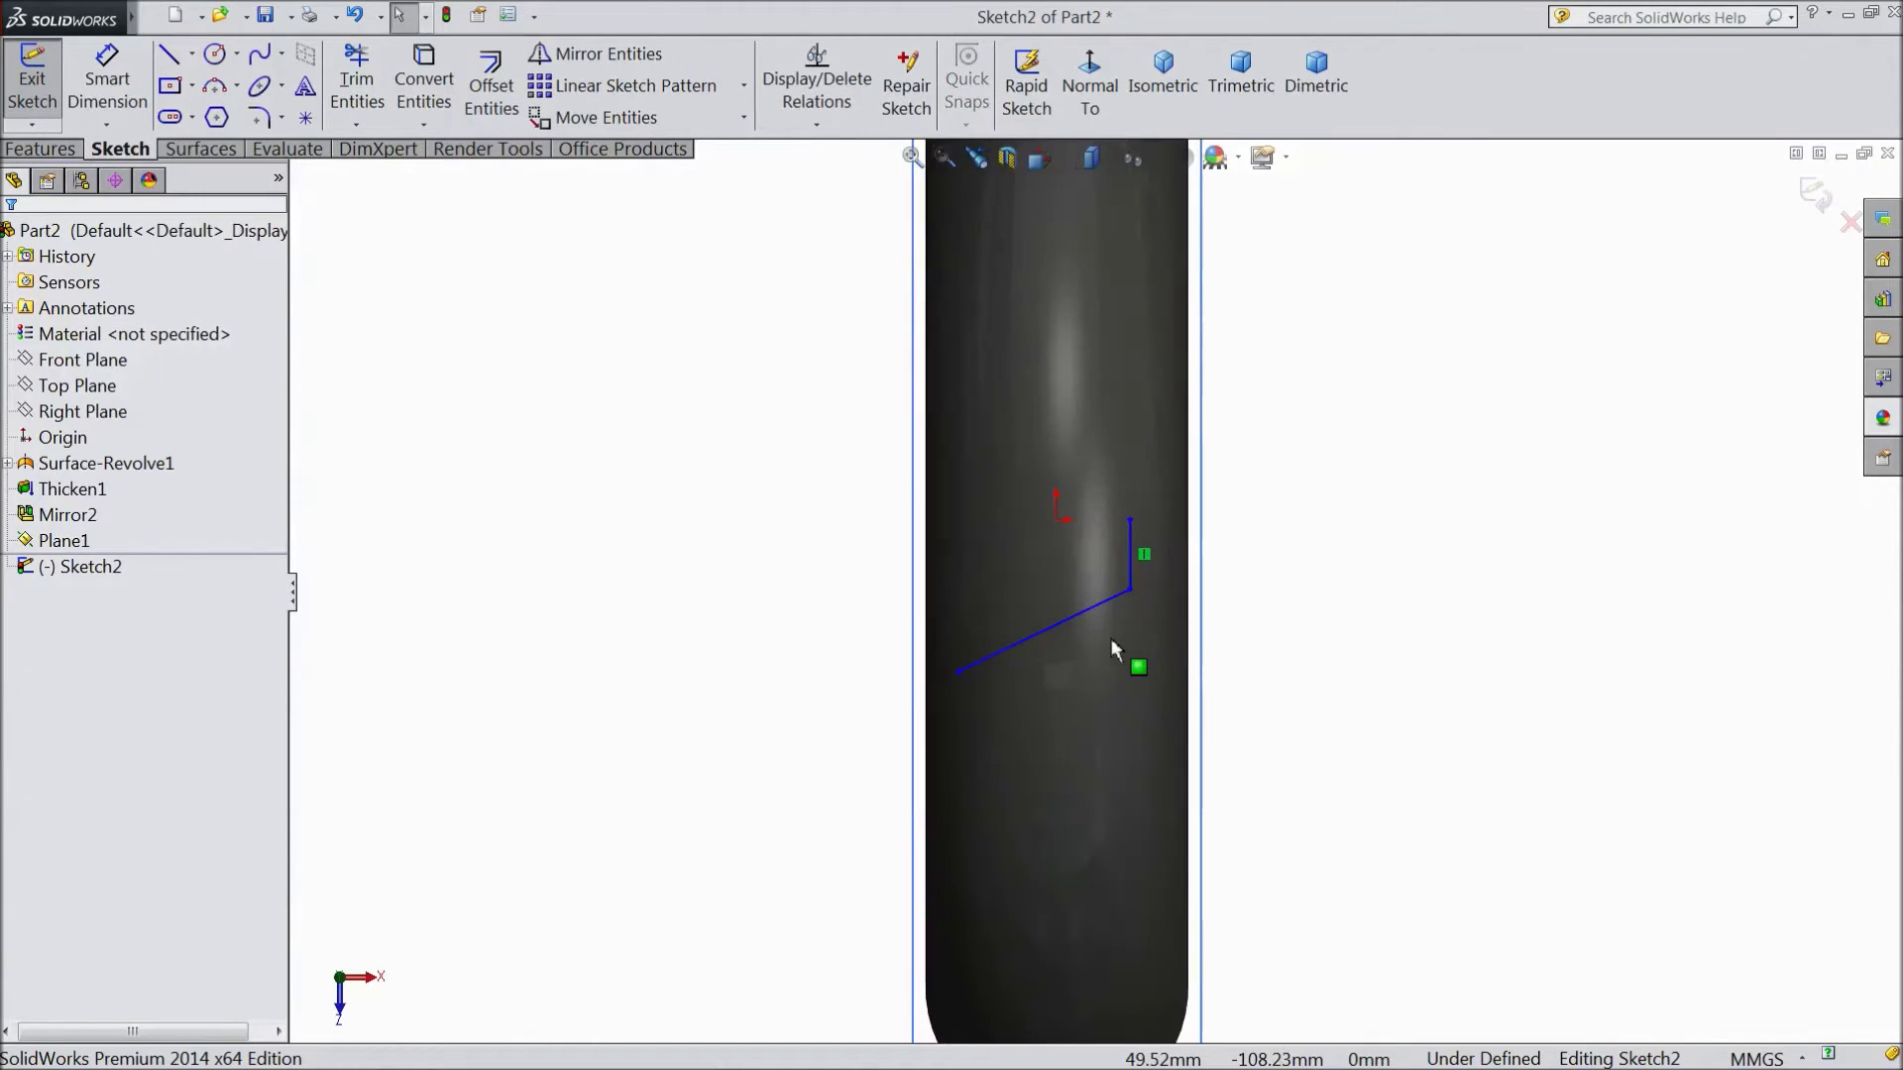
left_click(102, 89)
left_click(1135, 557)
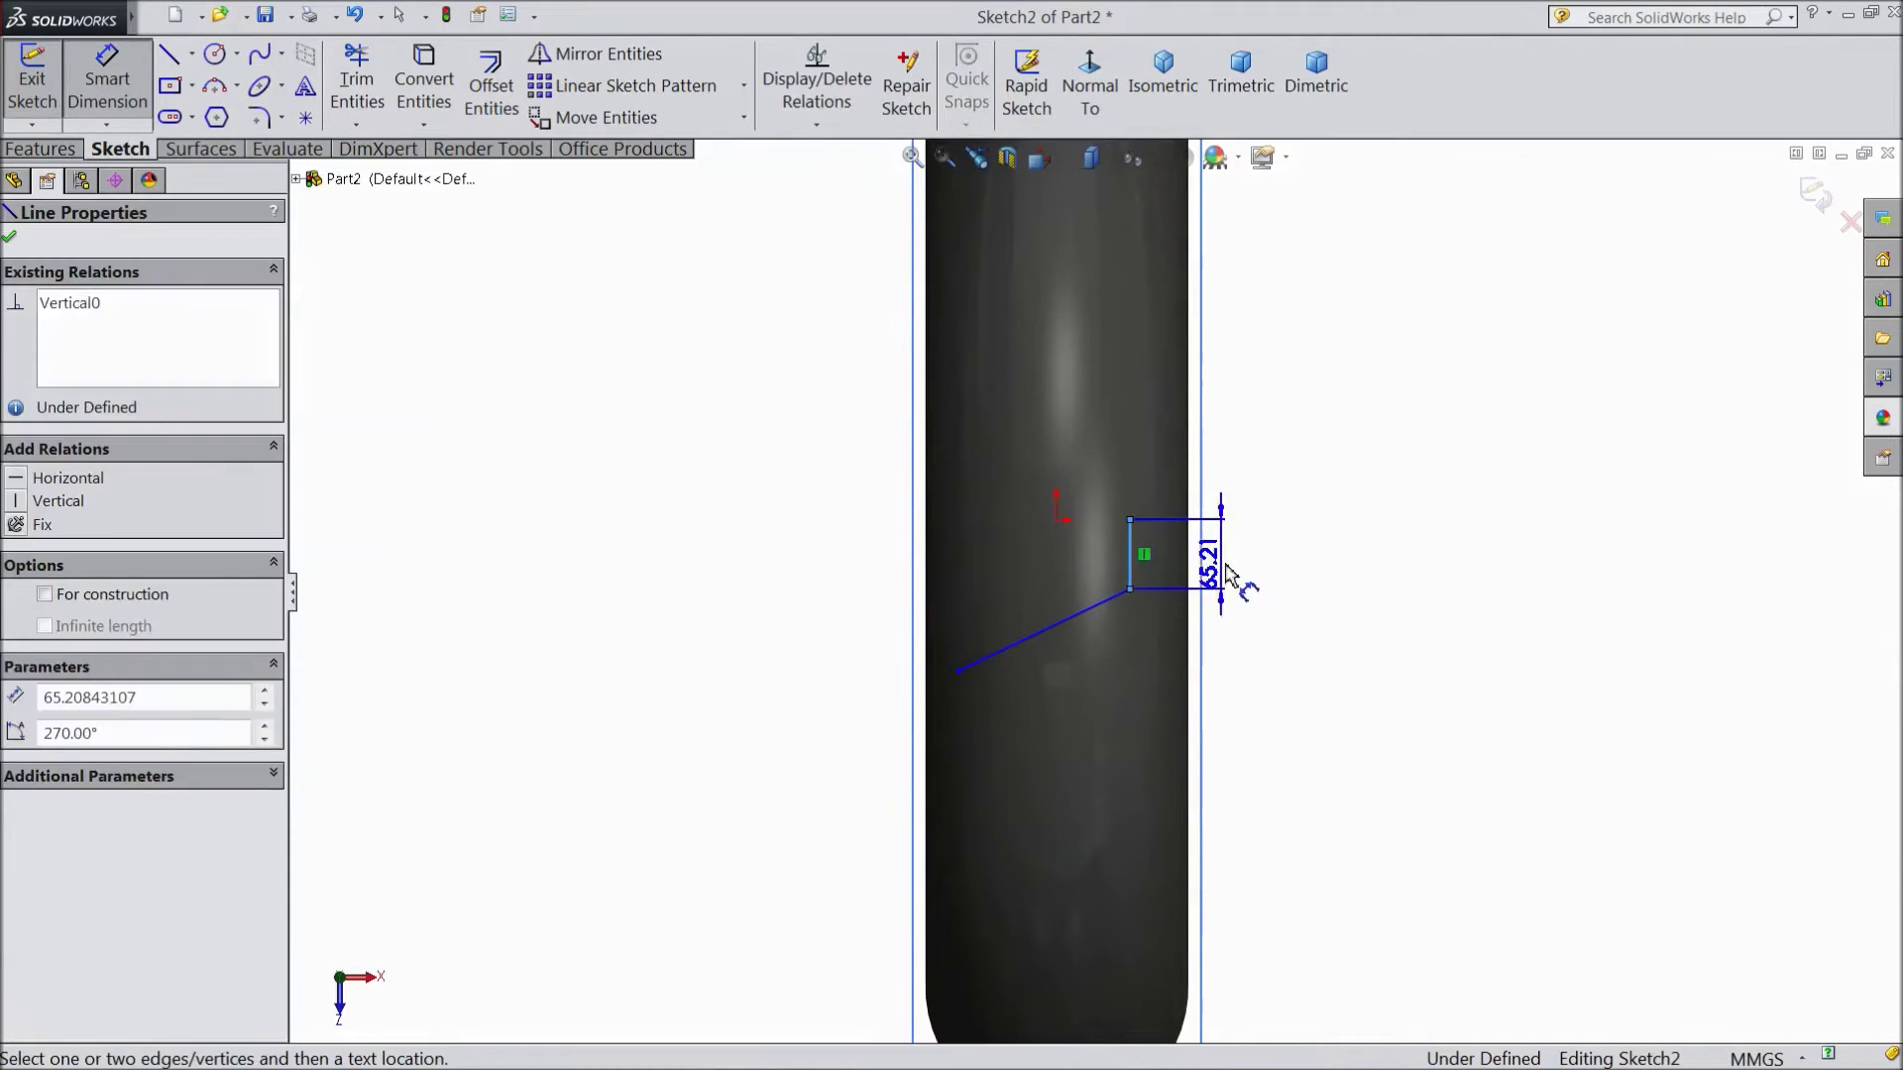
left_click(1273, 550)
type("50")
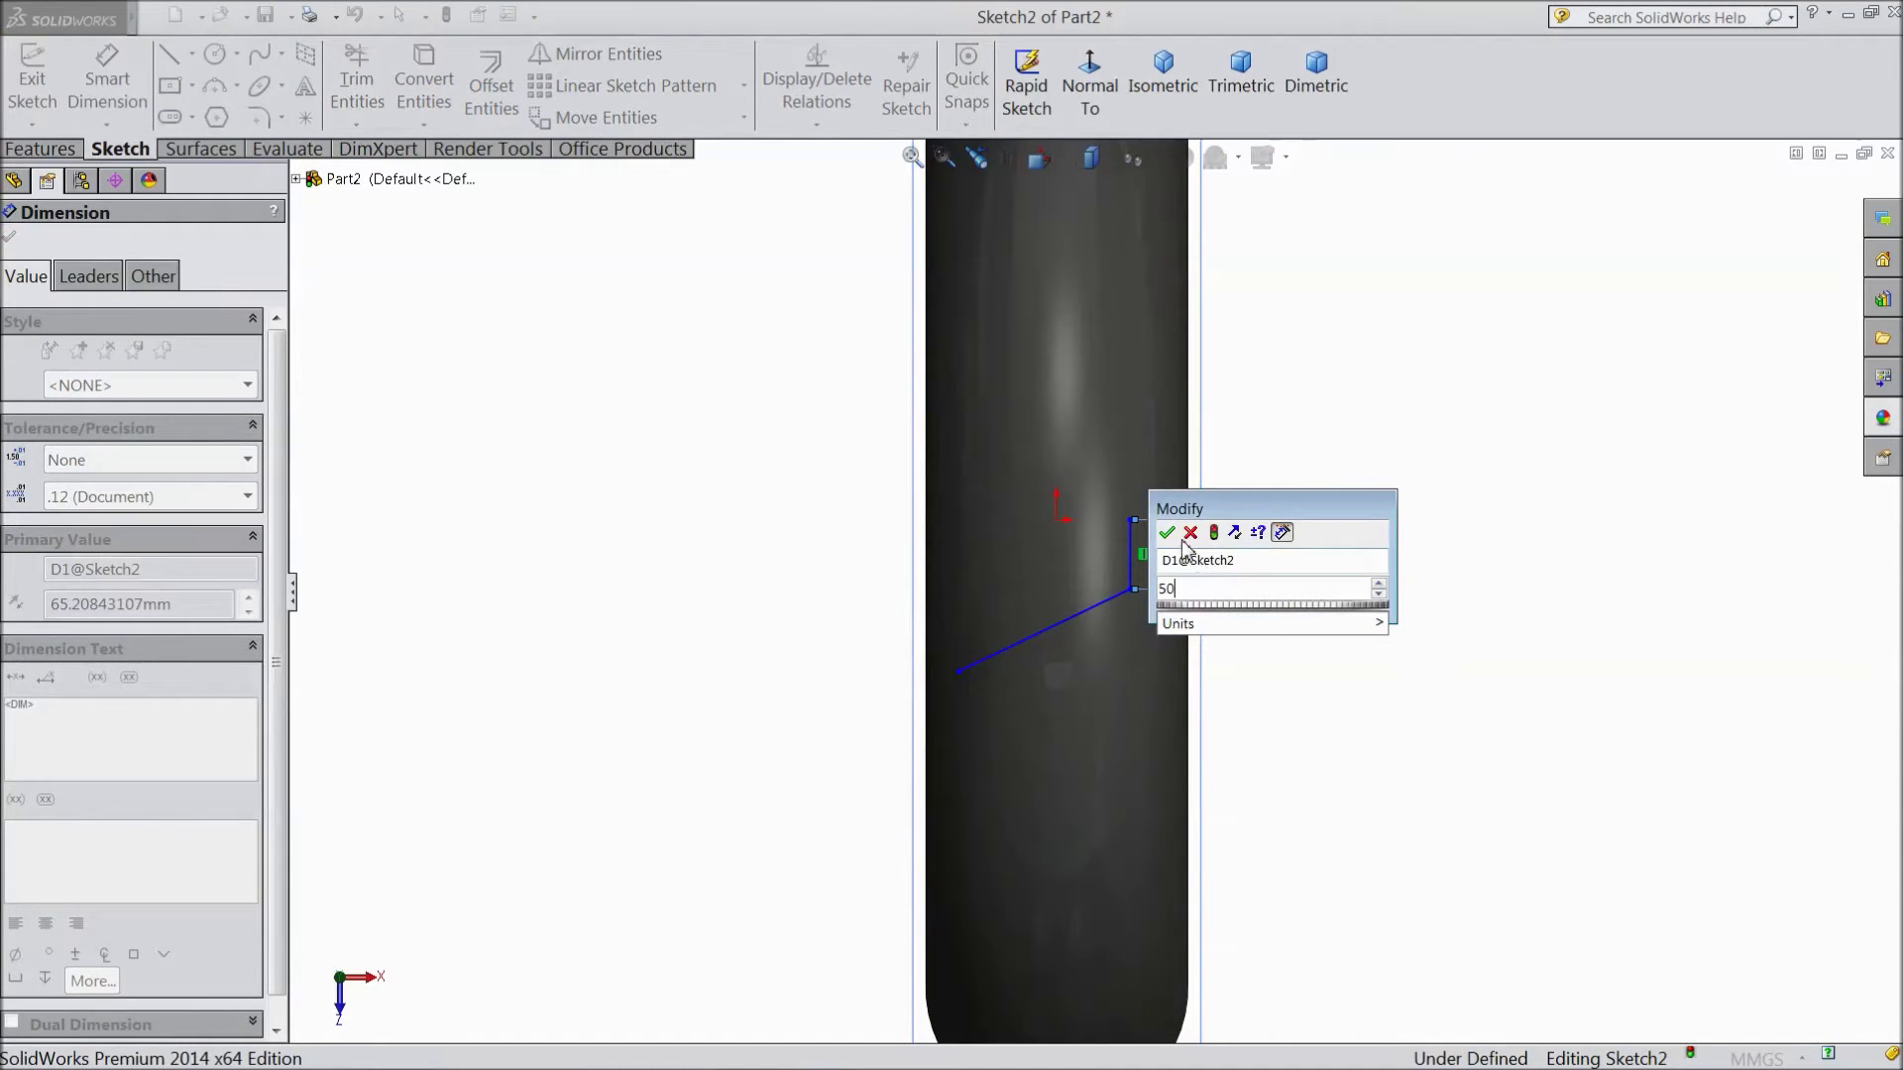
key("Return")
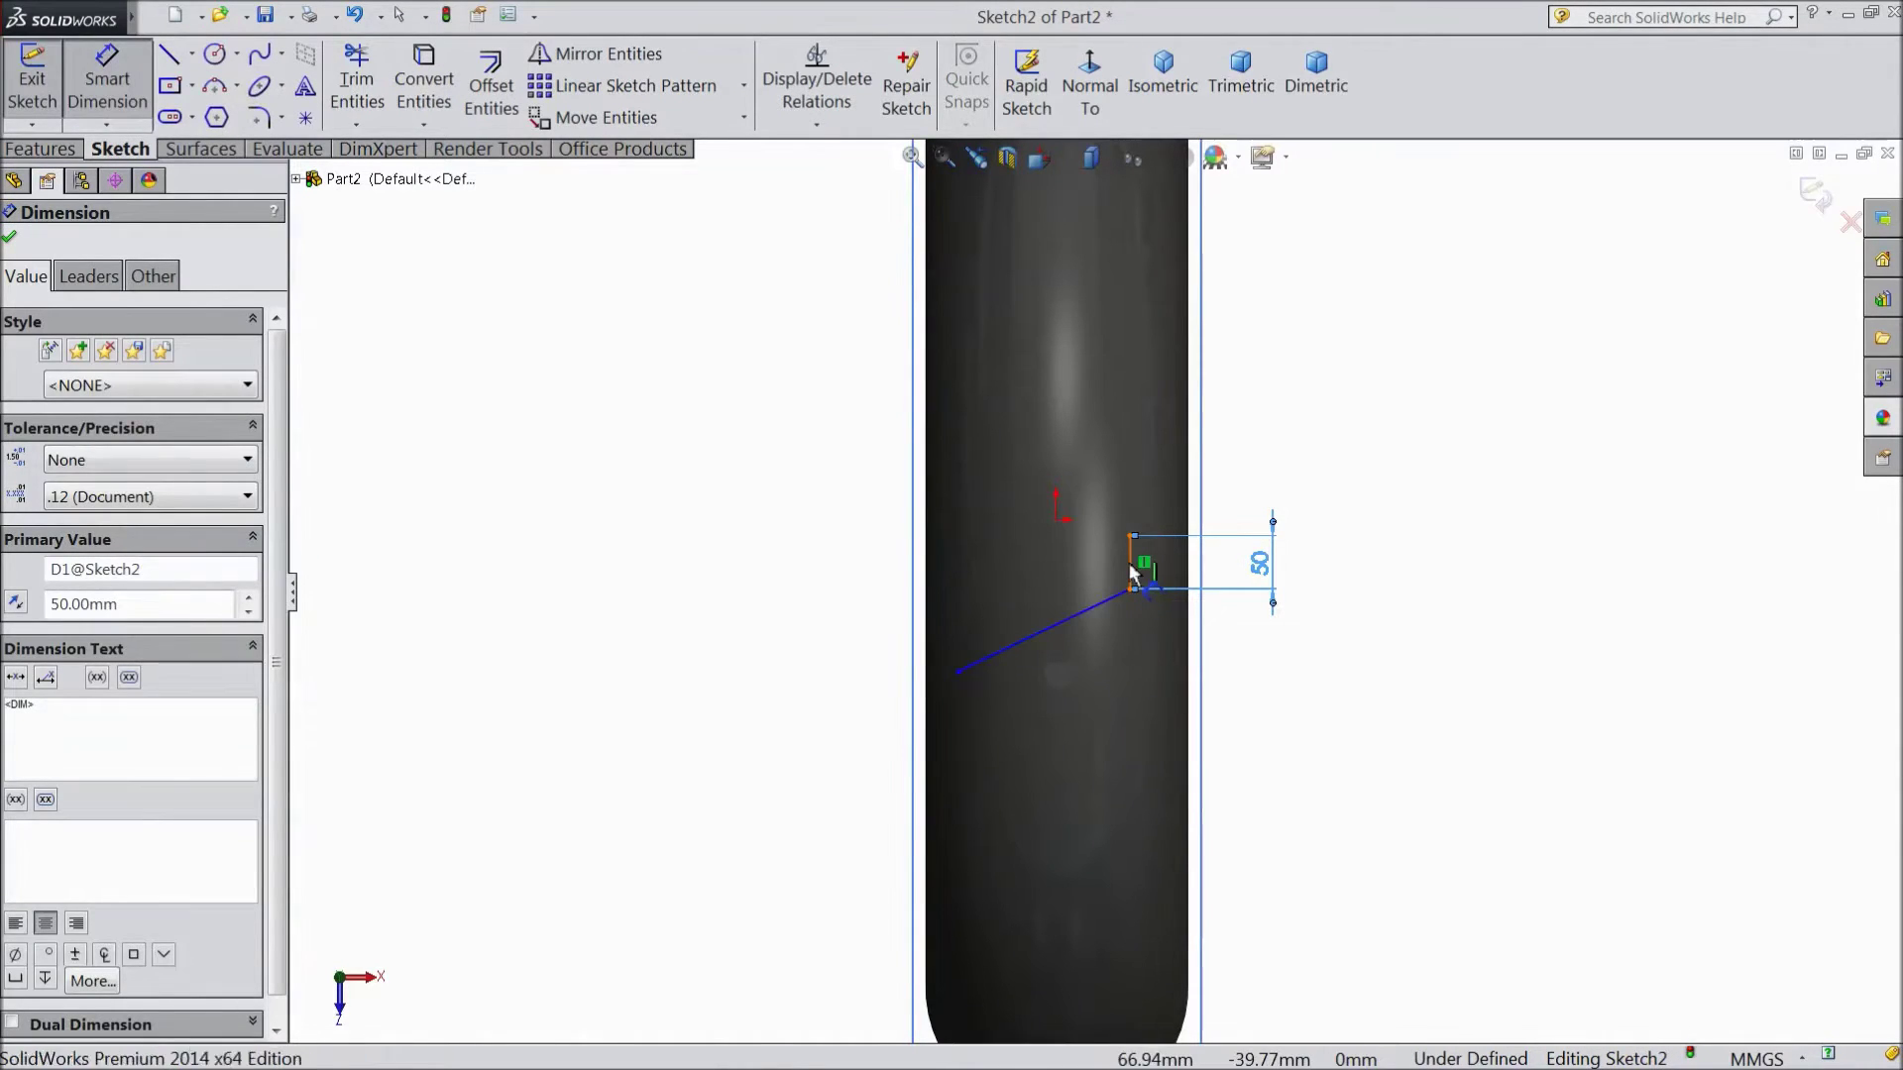
Dimension the angle between the vertical line and the slanted line as 120 degrees.
left_click(1132, 573)
left_click(1098, 601)
left_click(1096, 595)
type("120")
left_click(982, 550)
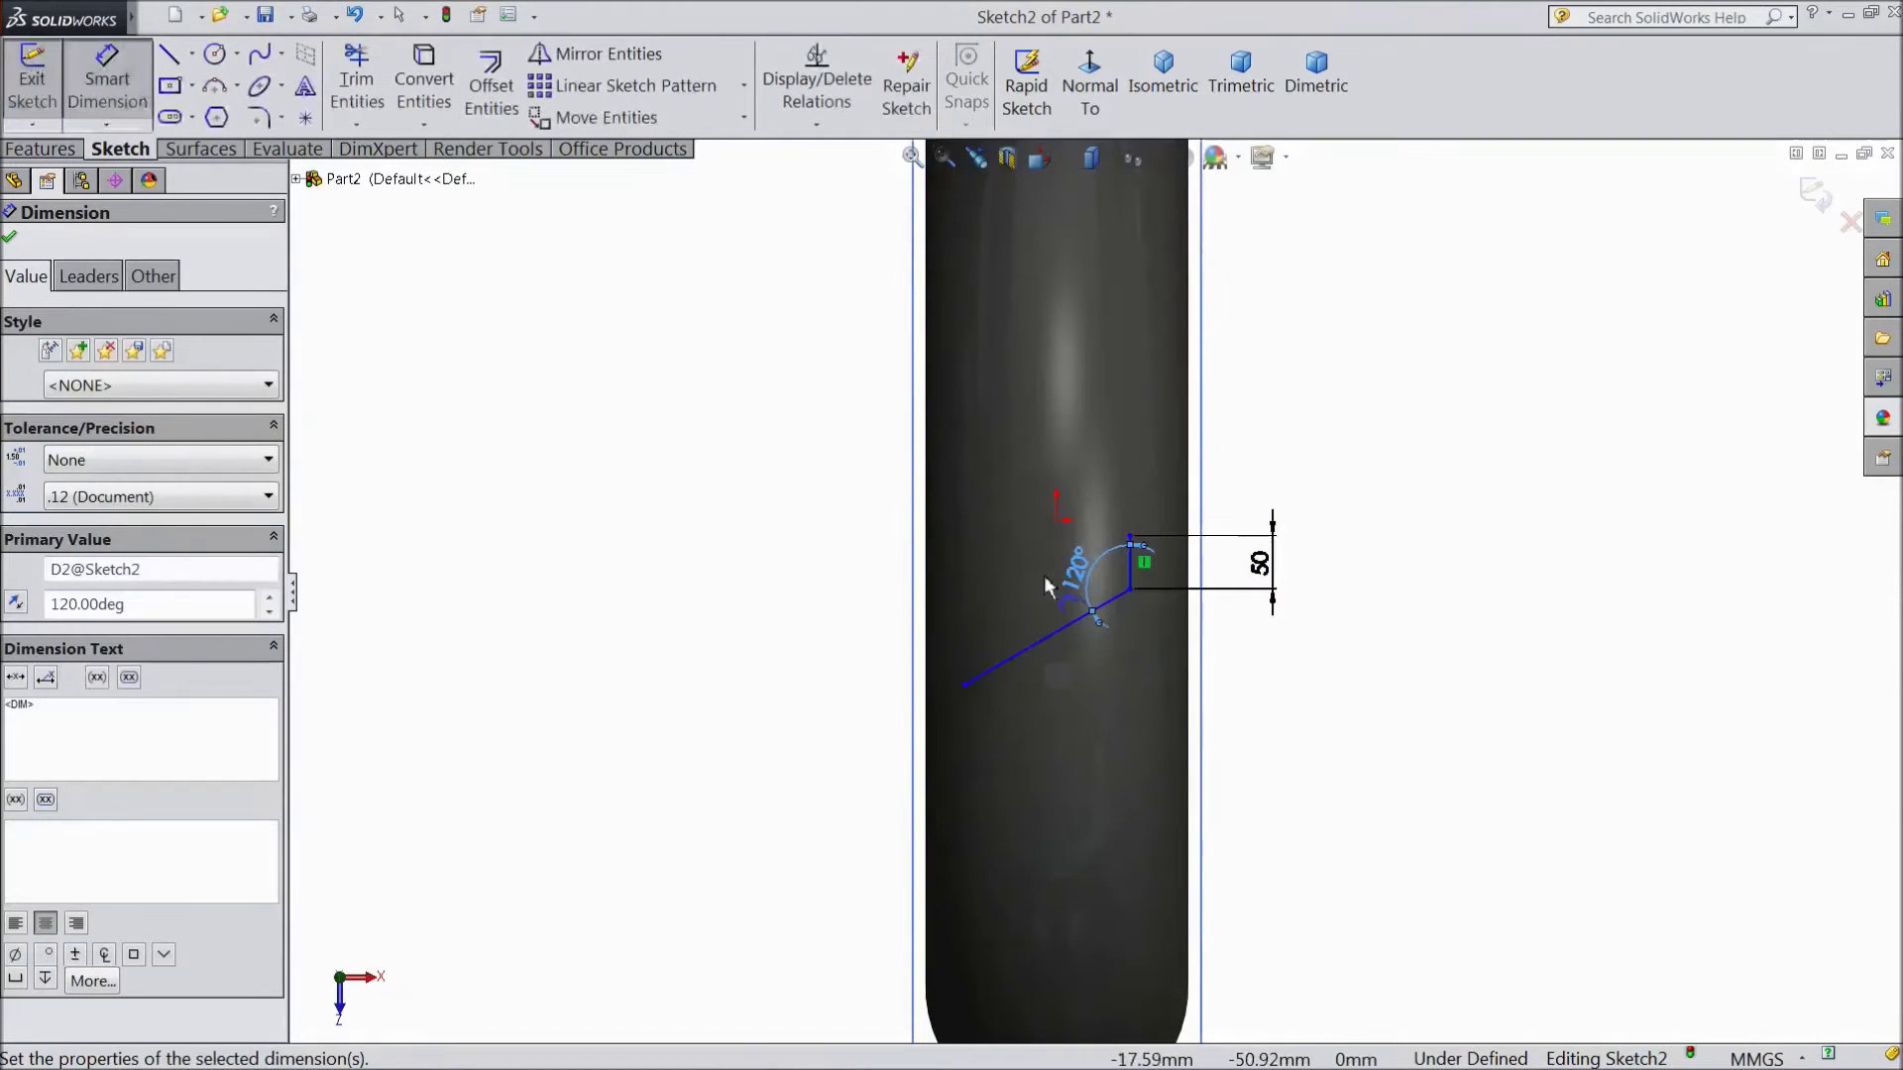
Offset the two-line chain by 25 mm toward its upper-left side, with dimensions added.
left_click(490, 87)
type("25")
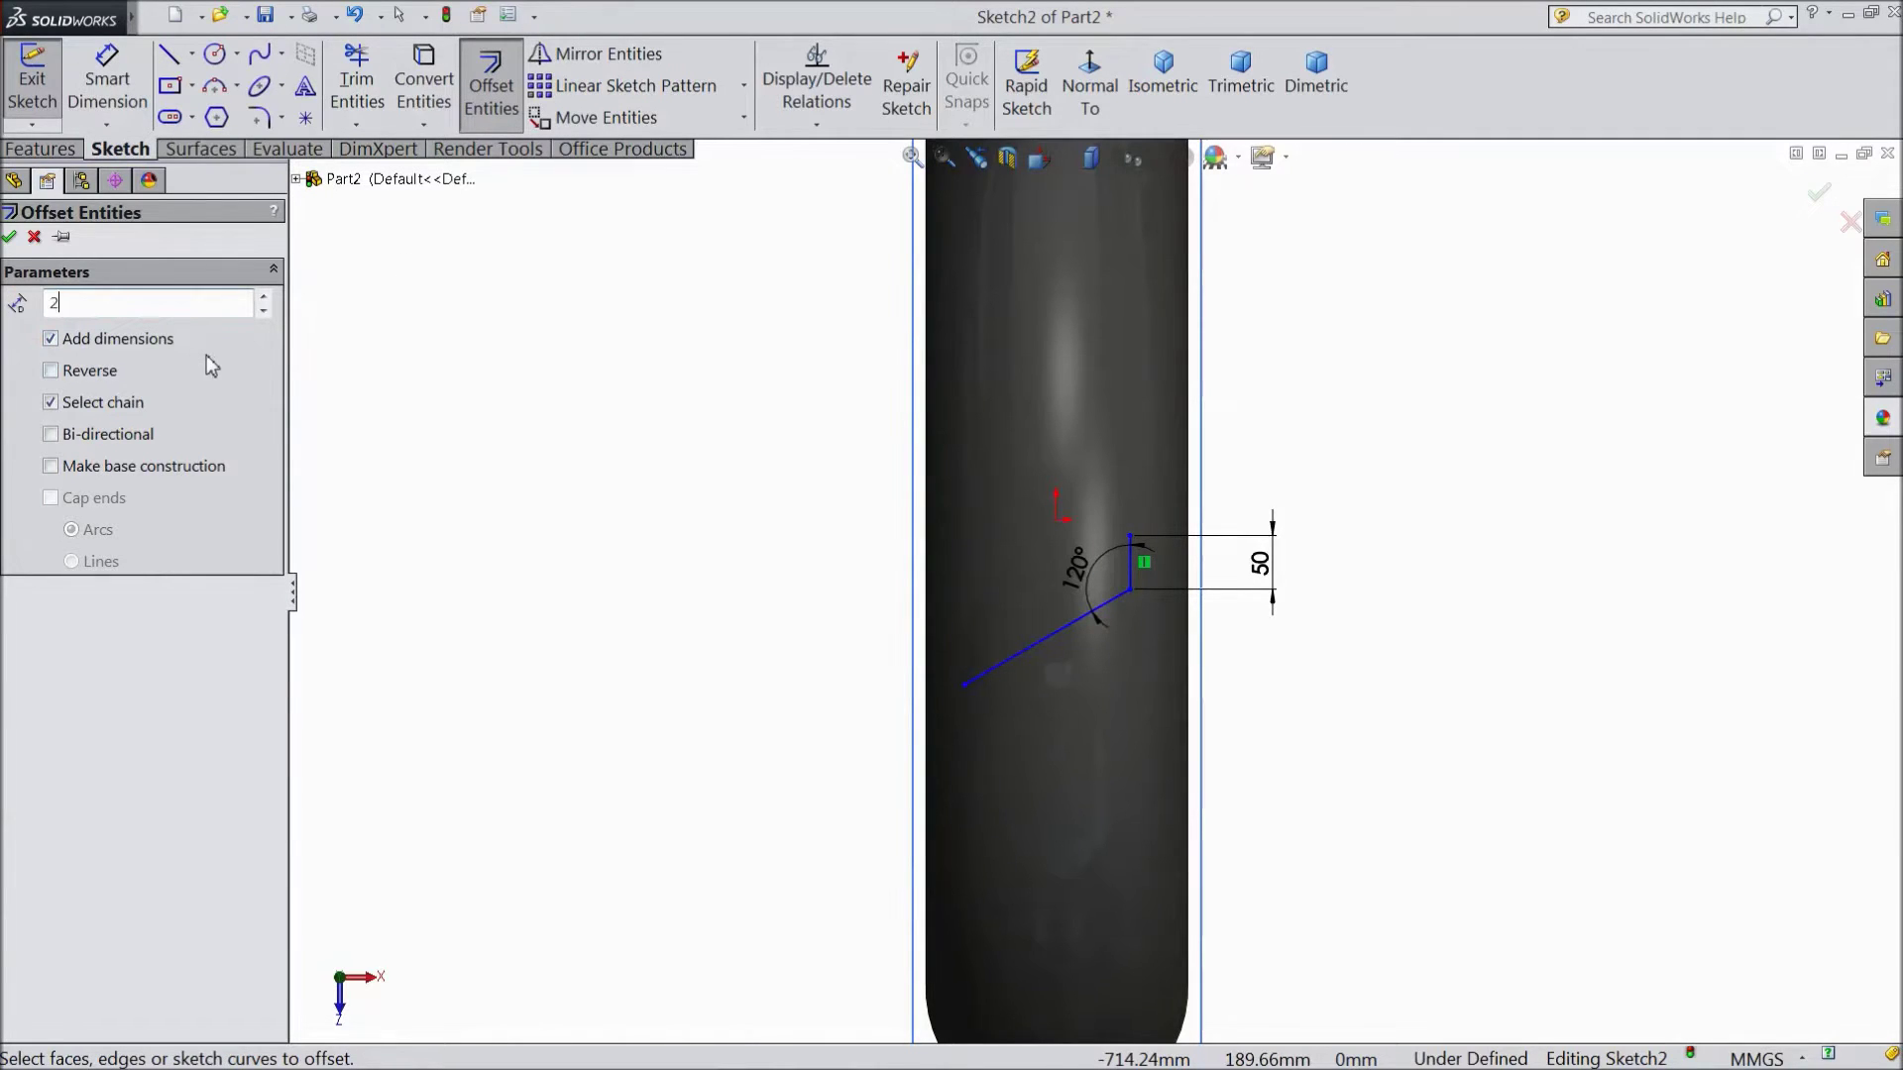
left_click(1088, 610)
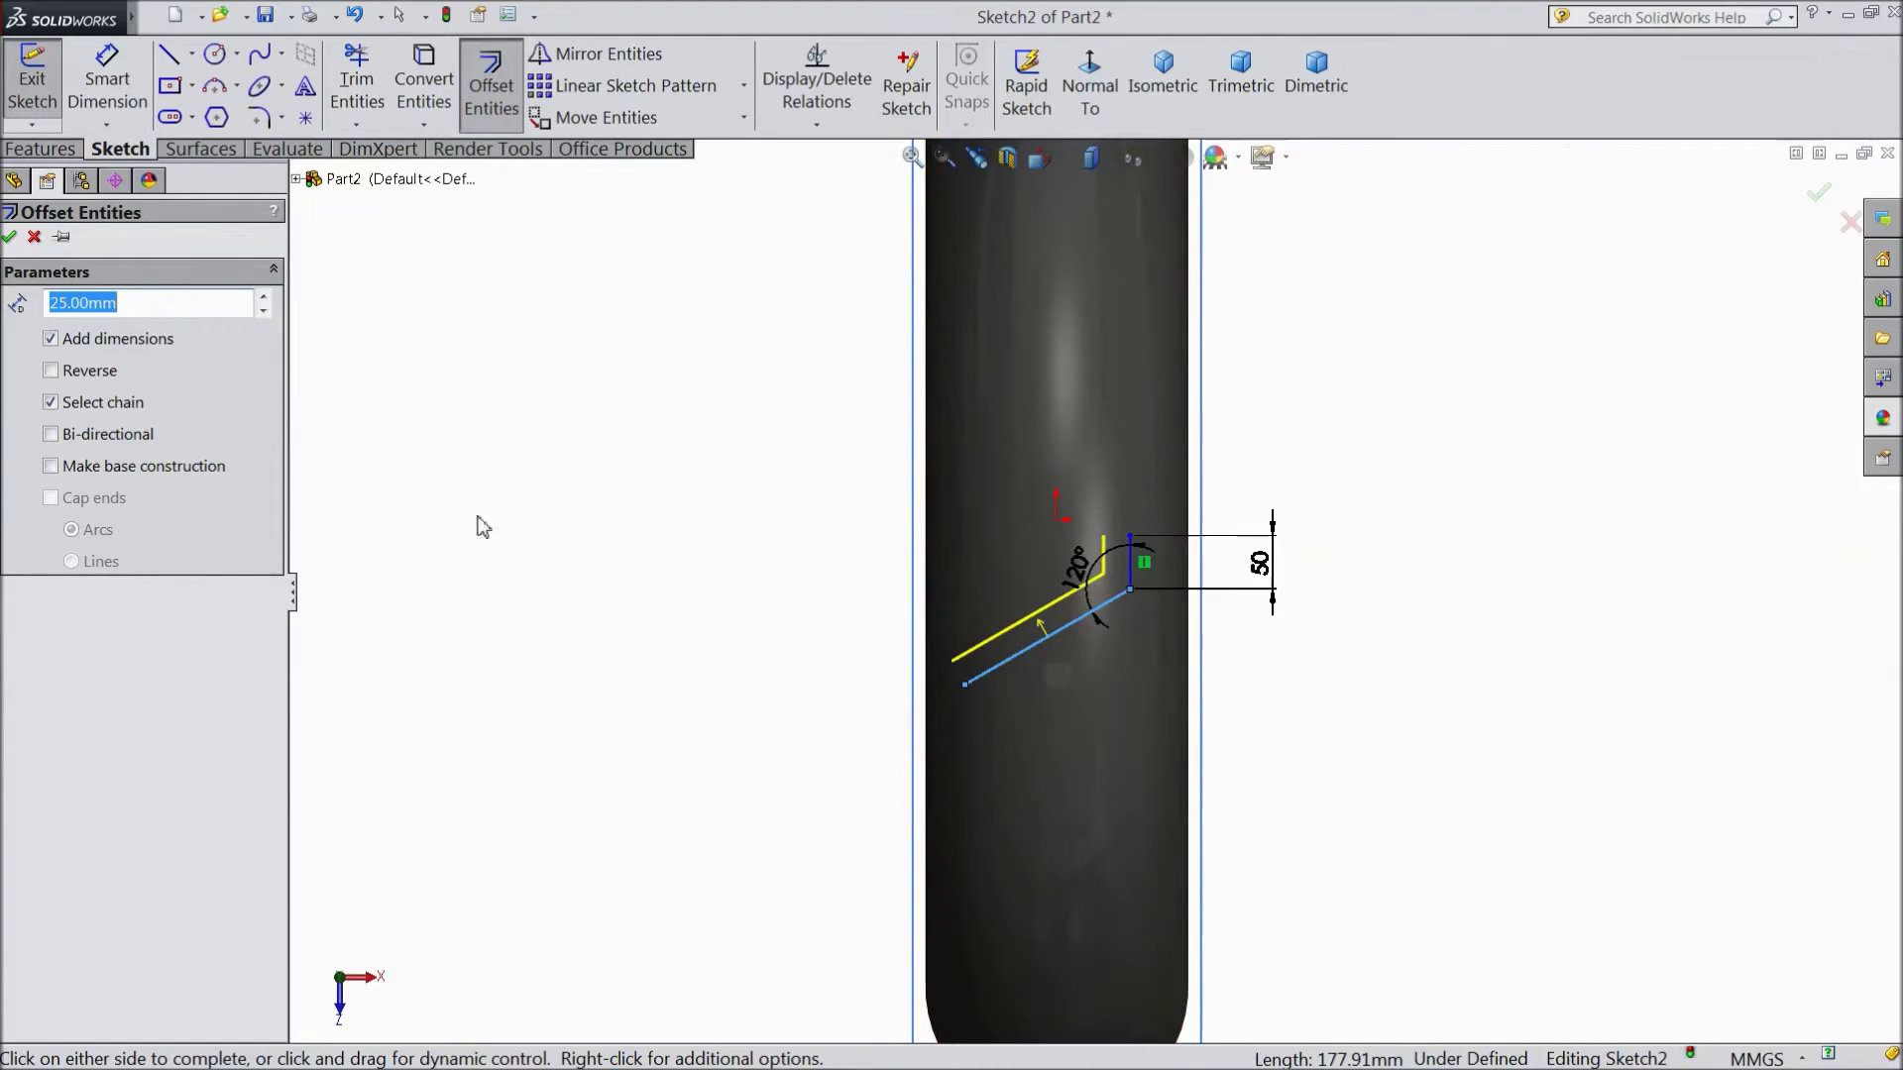
left_click(9, 237)
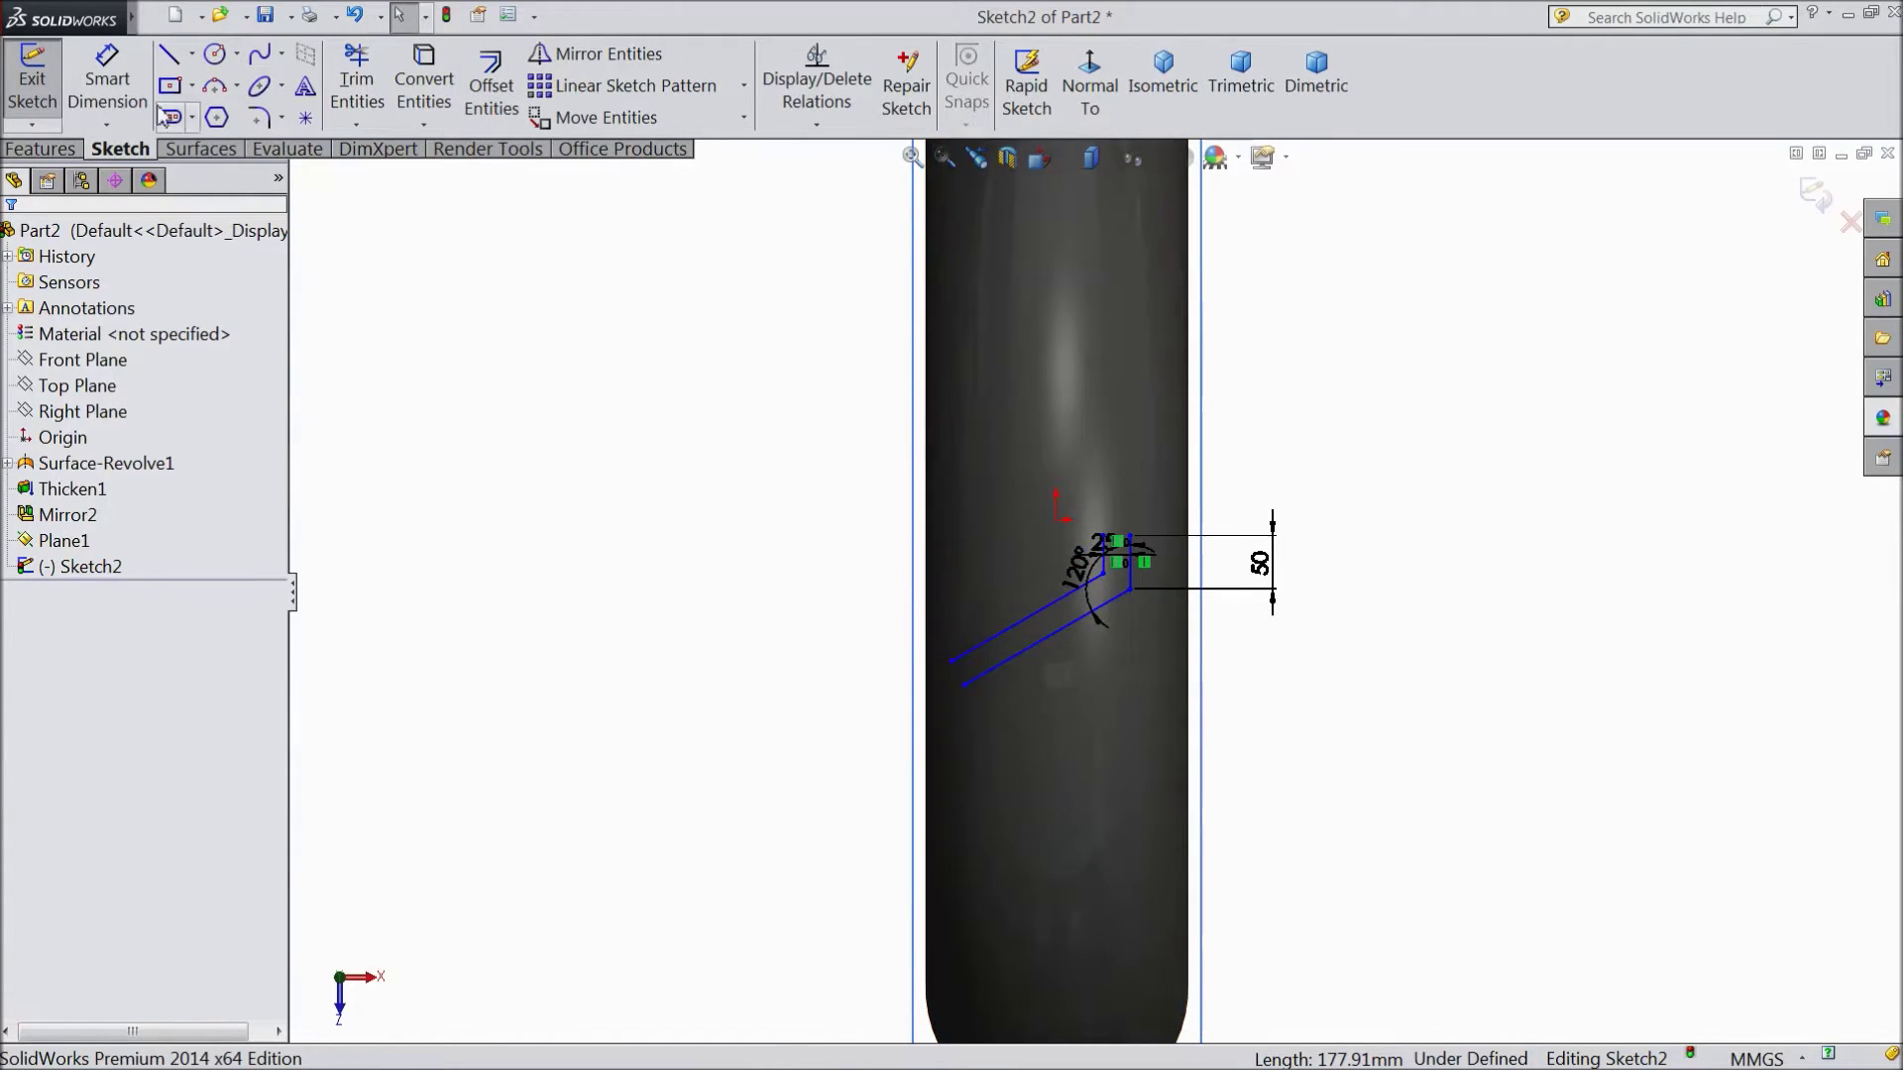
Dimension the vertical distance from the origin to the offset chain's corner as 75 mm.
left_click(107, 79)
left_click(1057, 522)
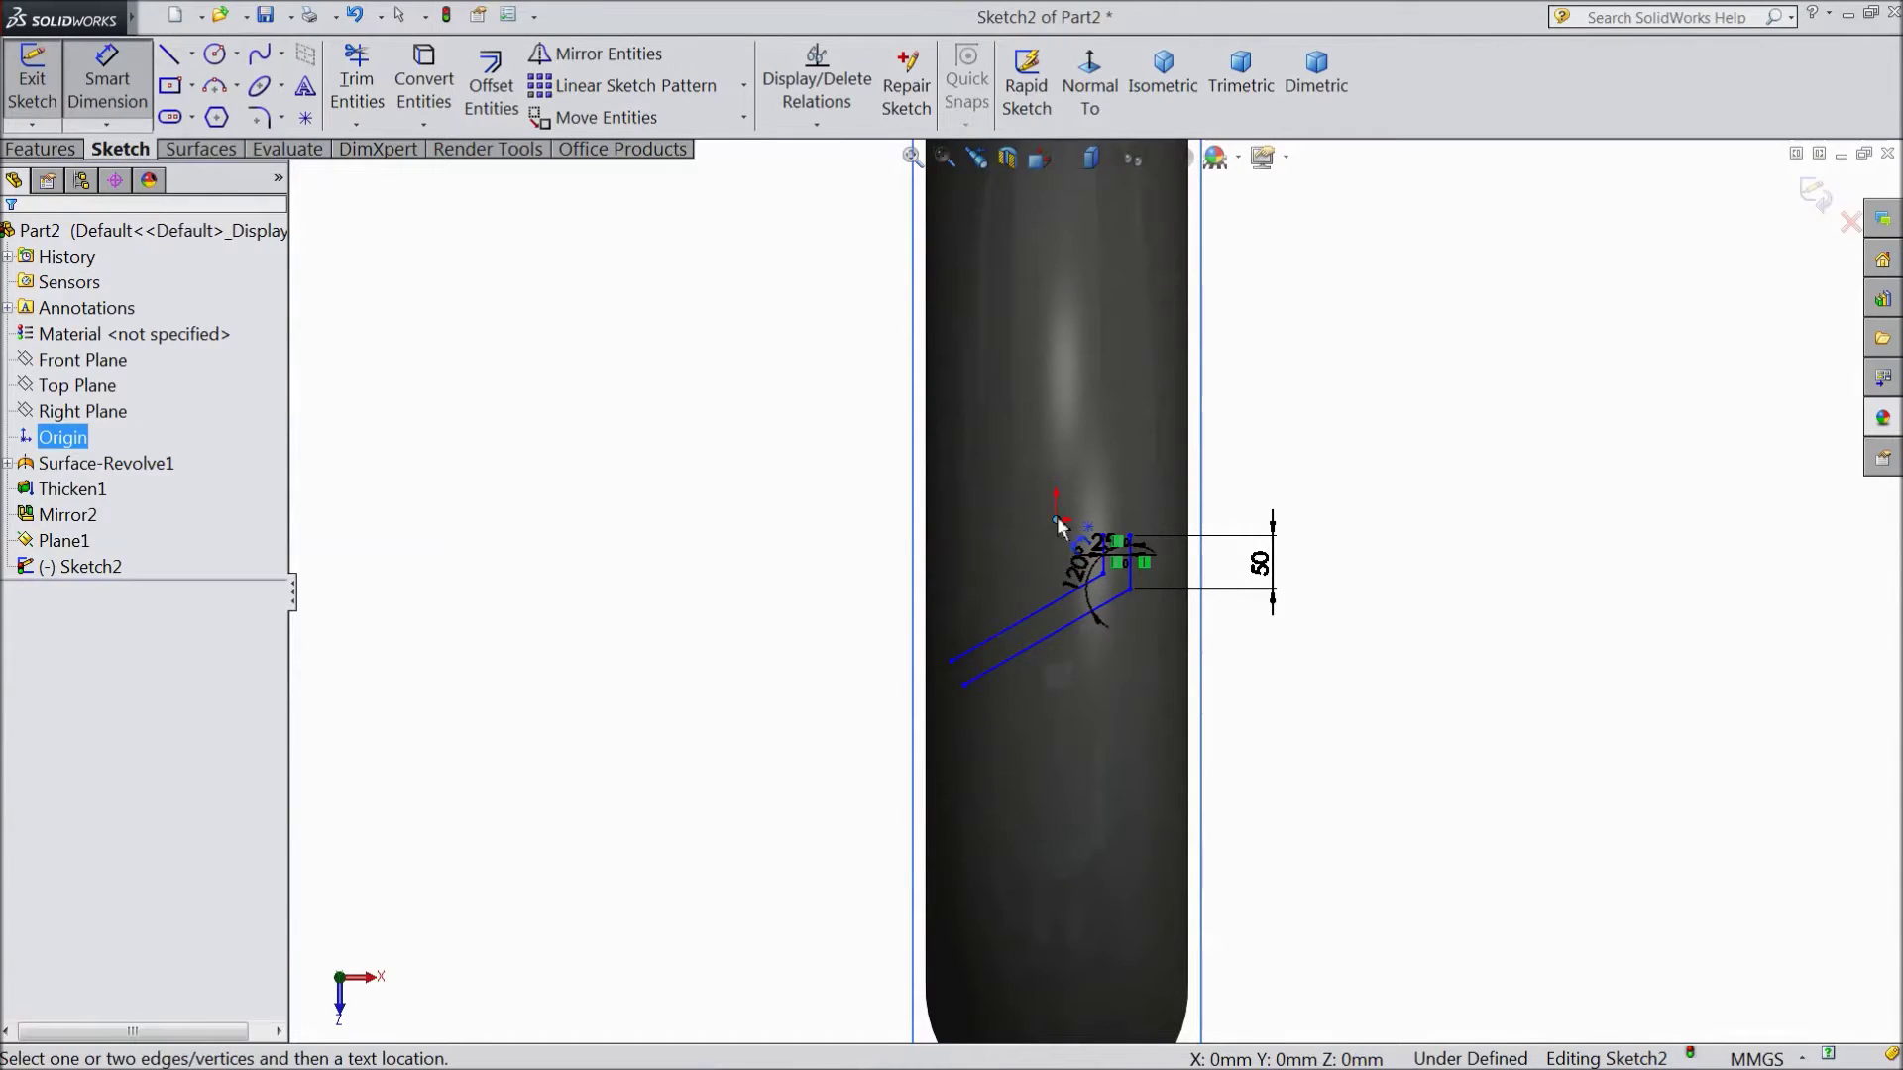
left_click(1112, 582)
left_click(833, 563)
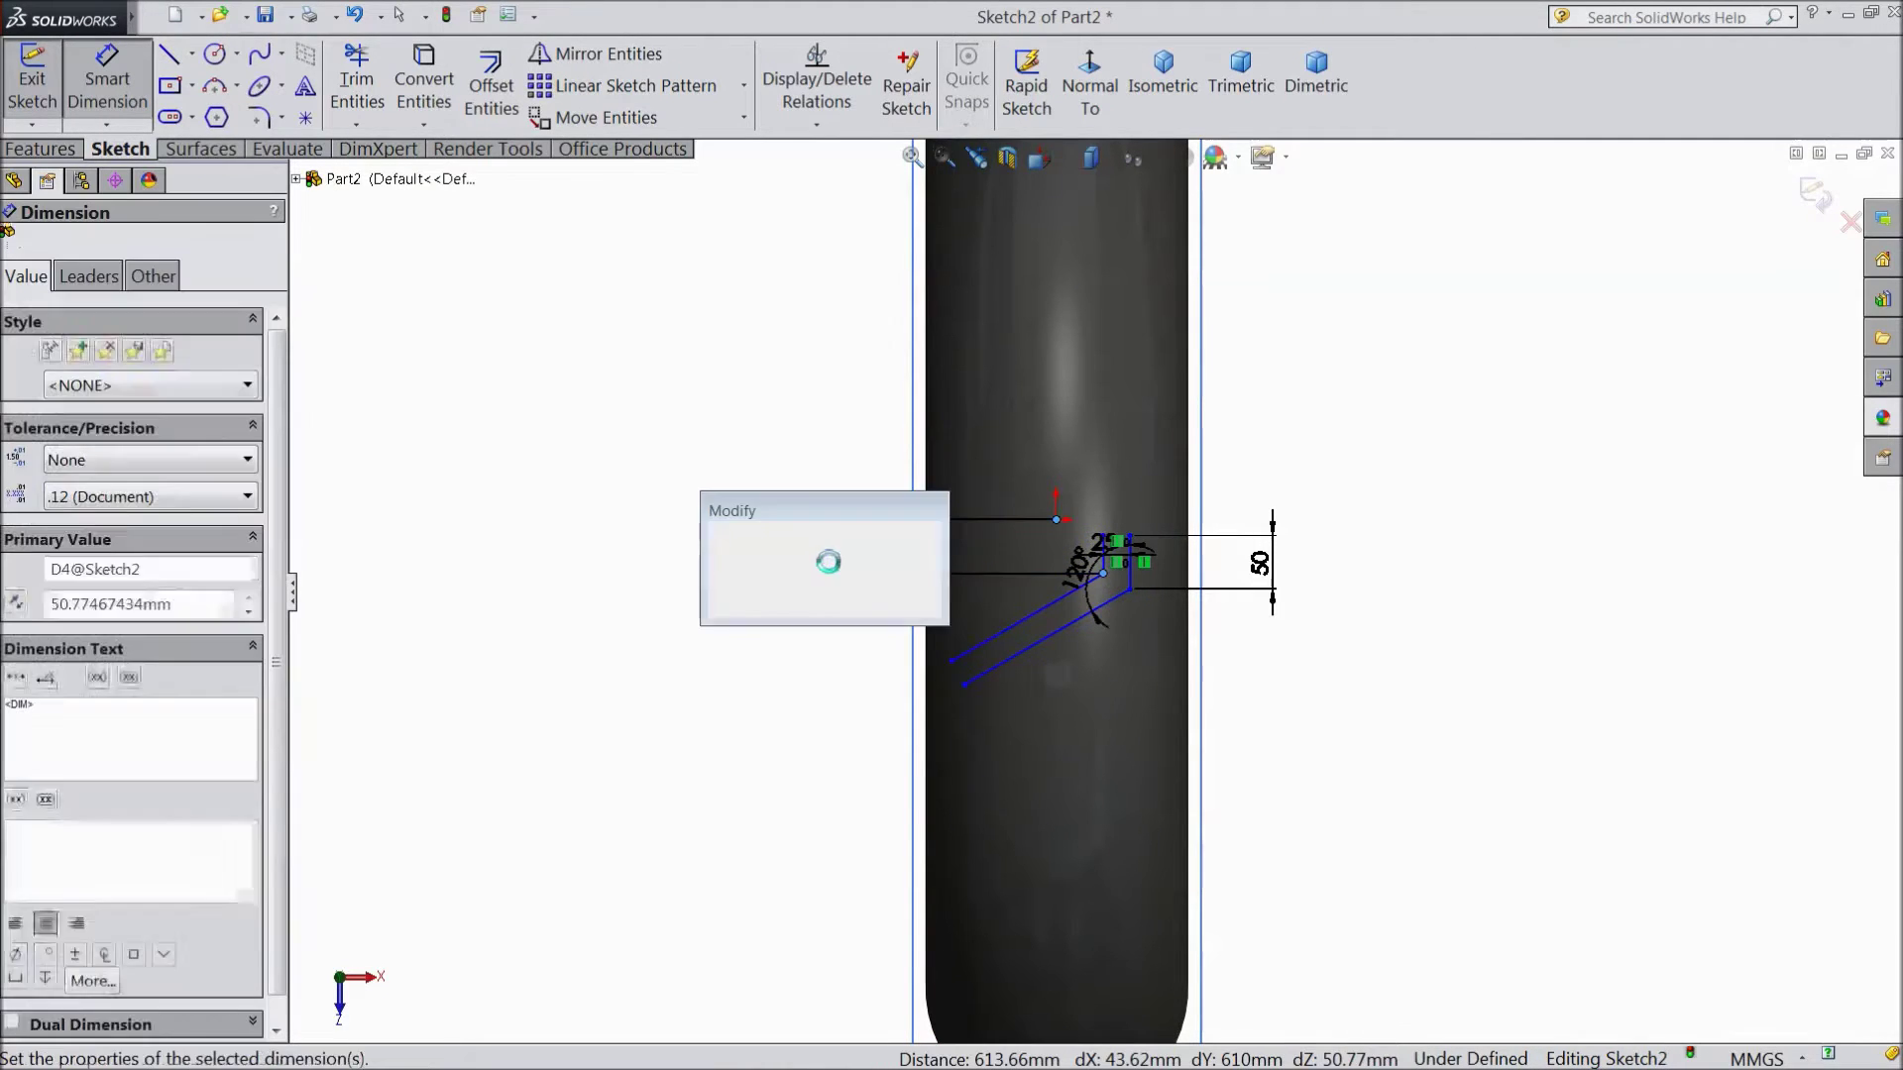
type("75")
left_click(721, 536)
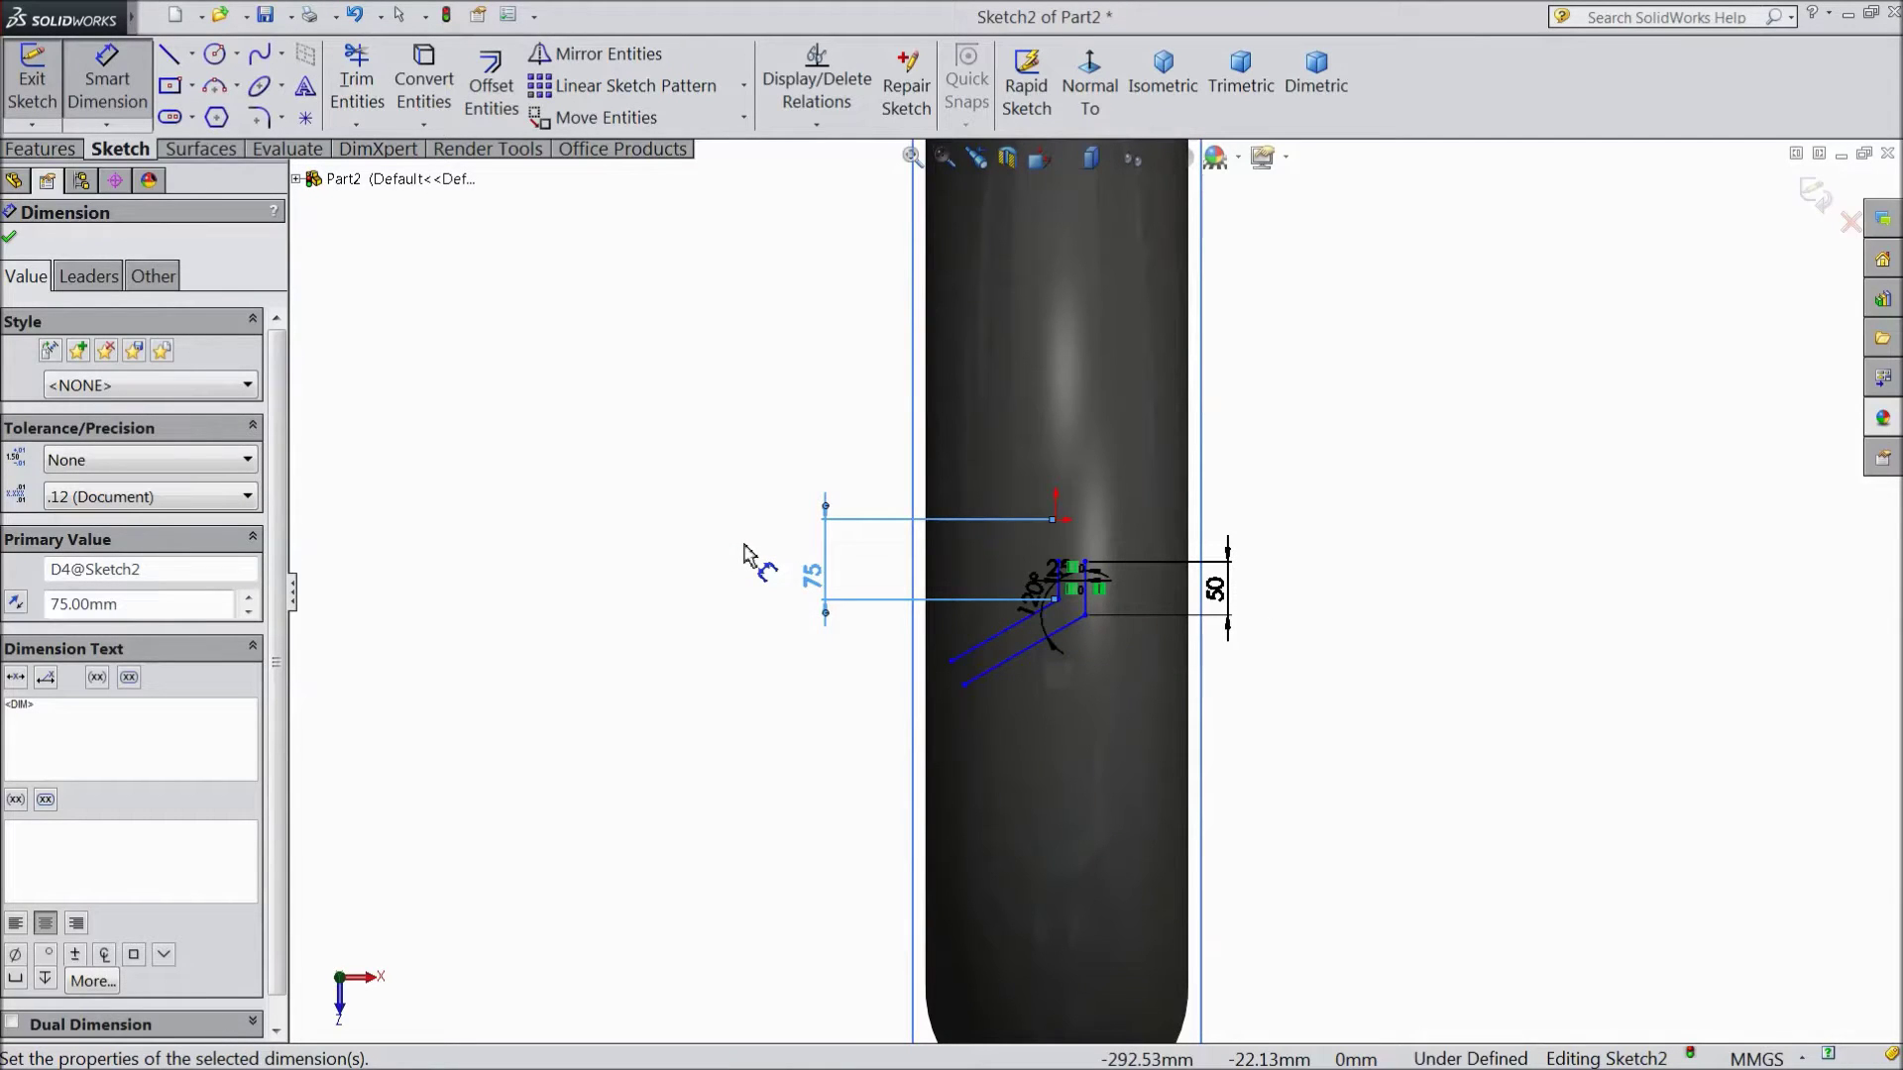
Undo the last sketch change.
scroll(1036, 605, "down", 4)
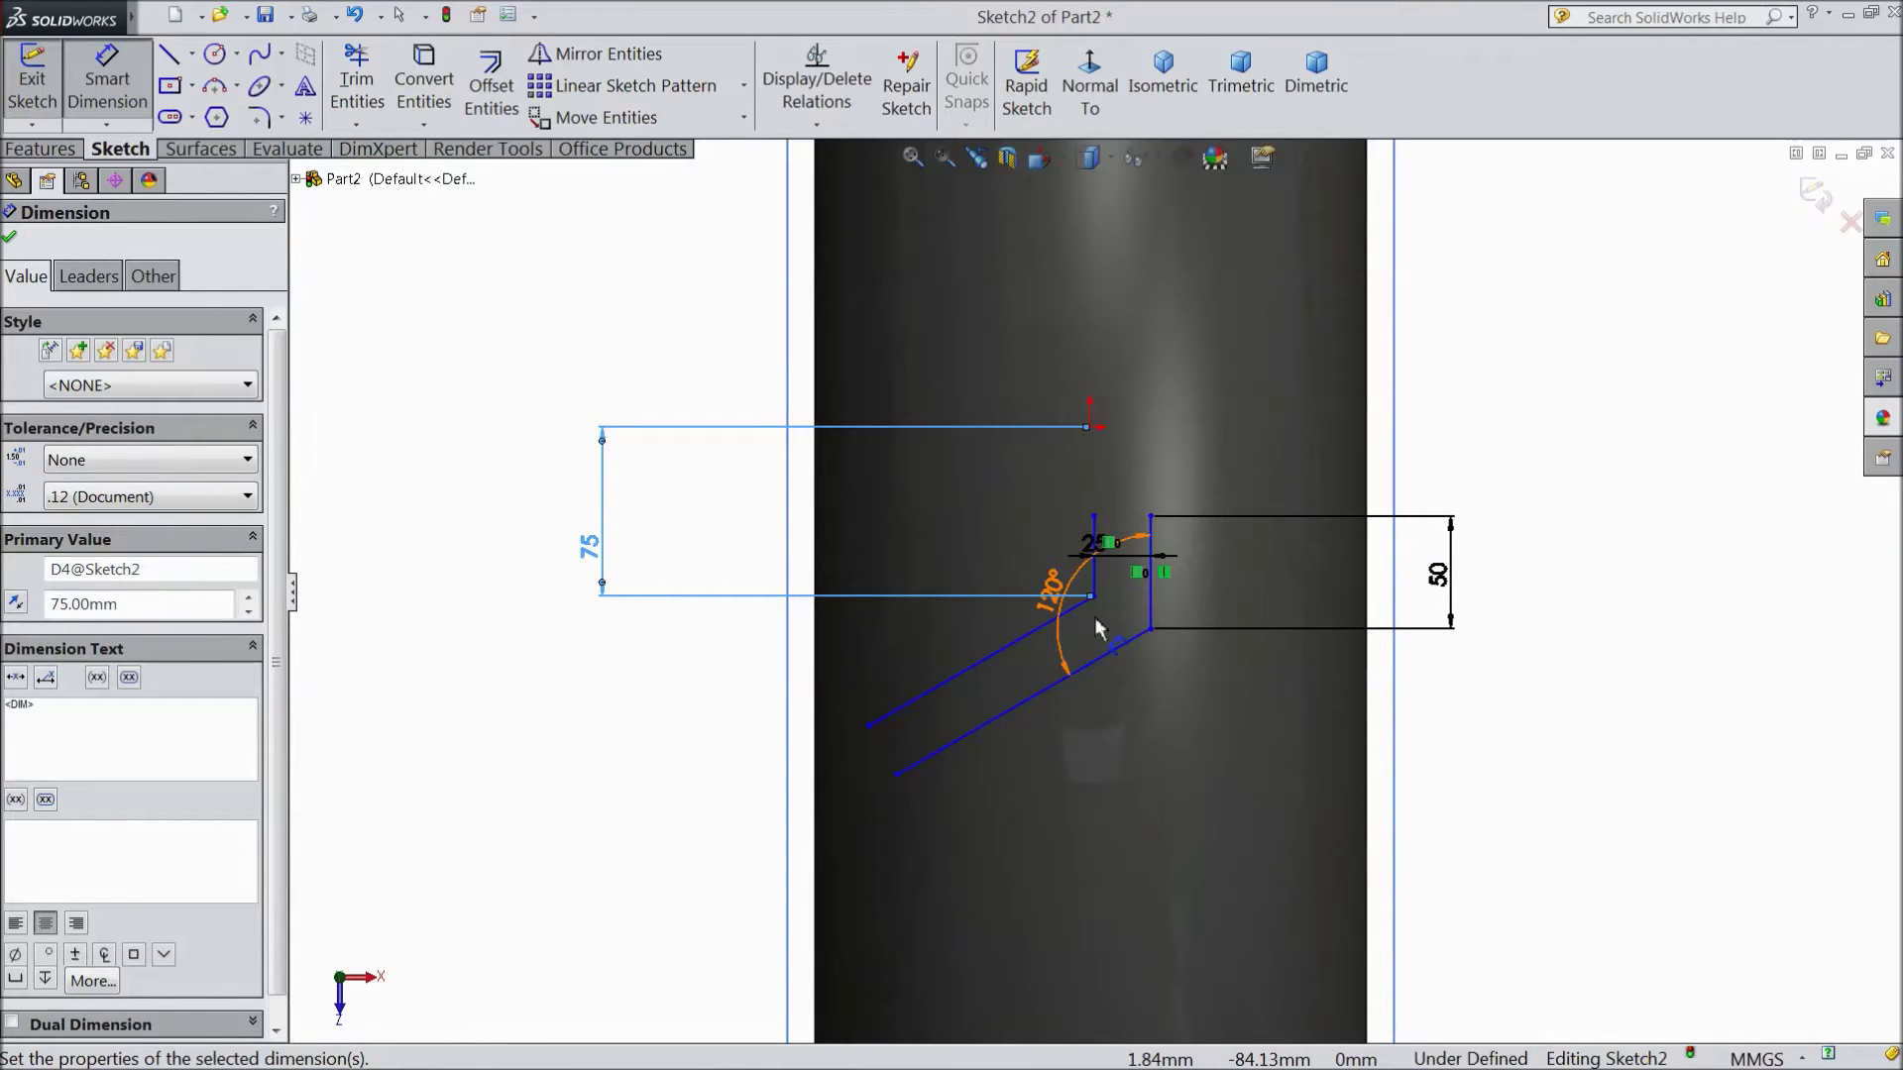
left_click(355, 15)
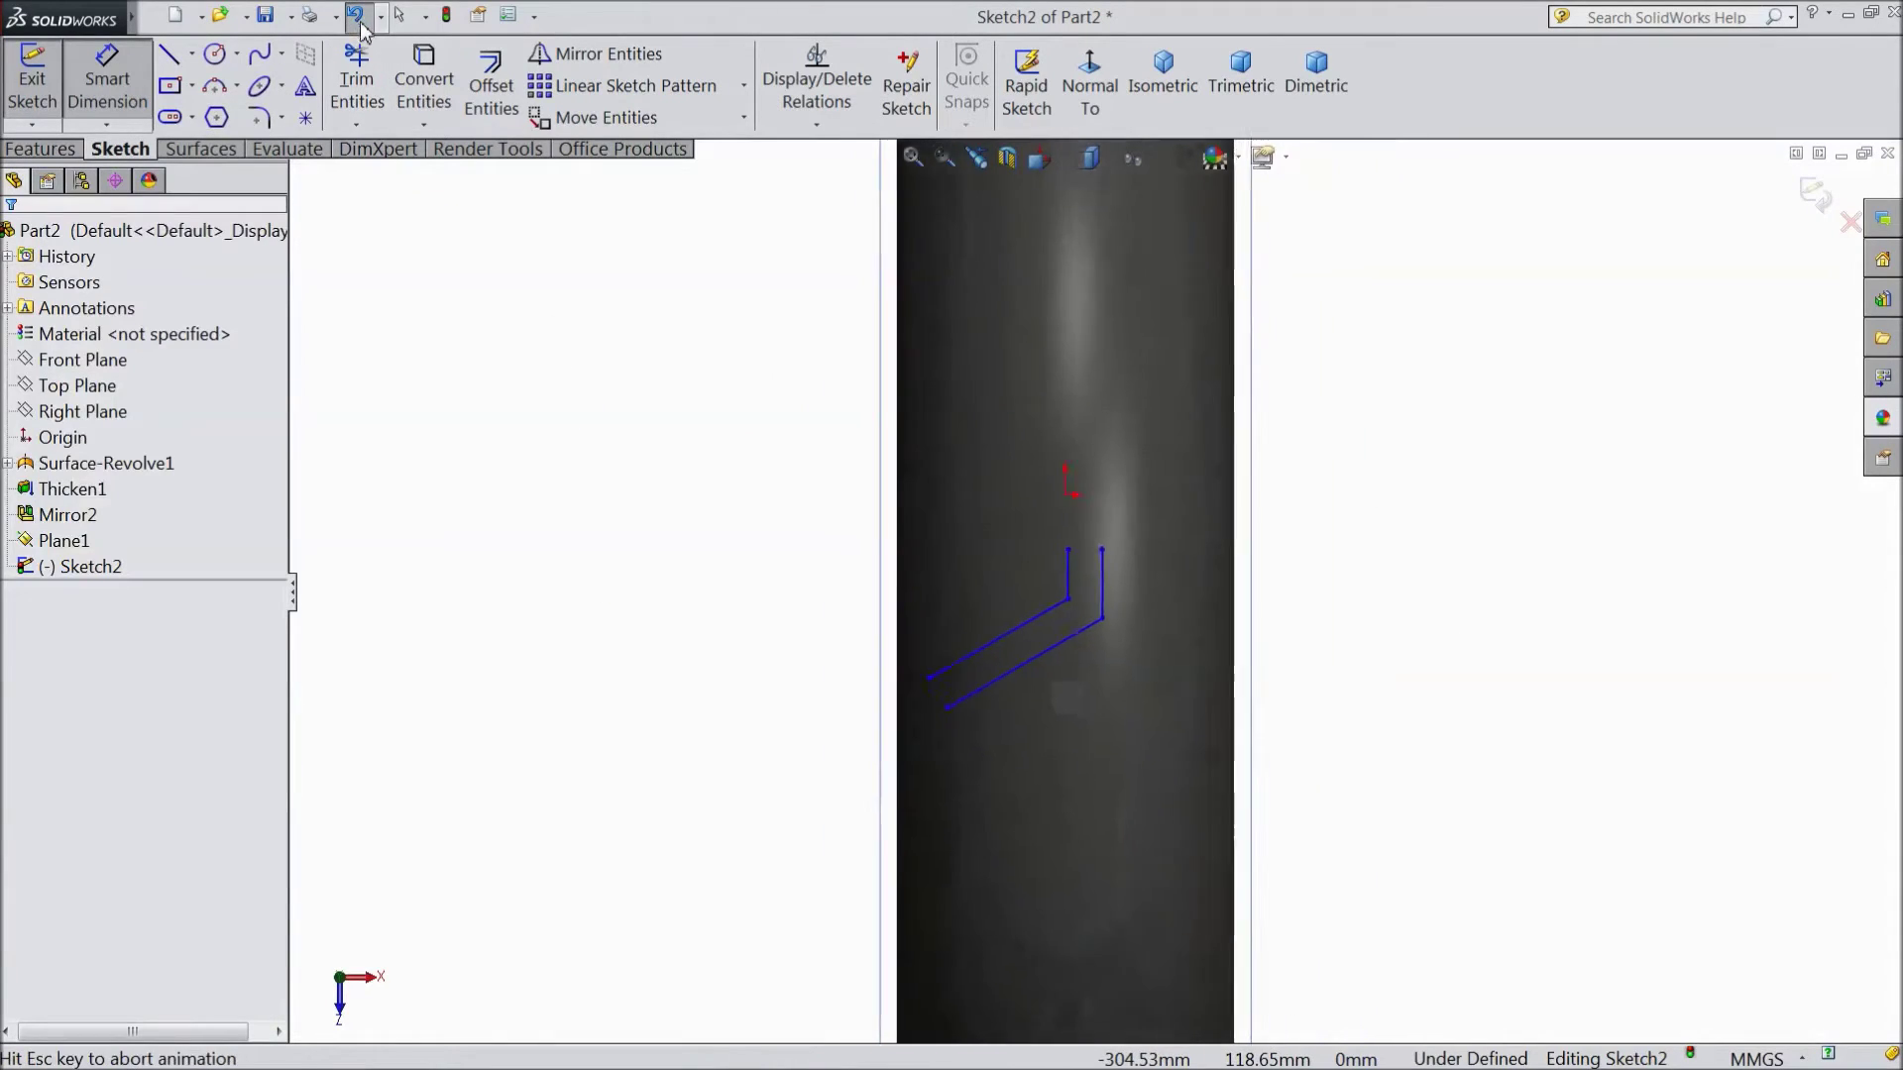
Close both open ends of the lower offset chain with lines, forming a closed bent tread profile.
left_click(950, 611)
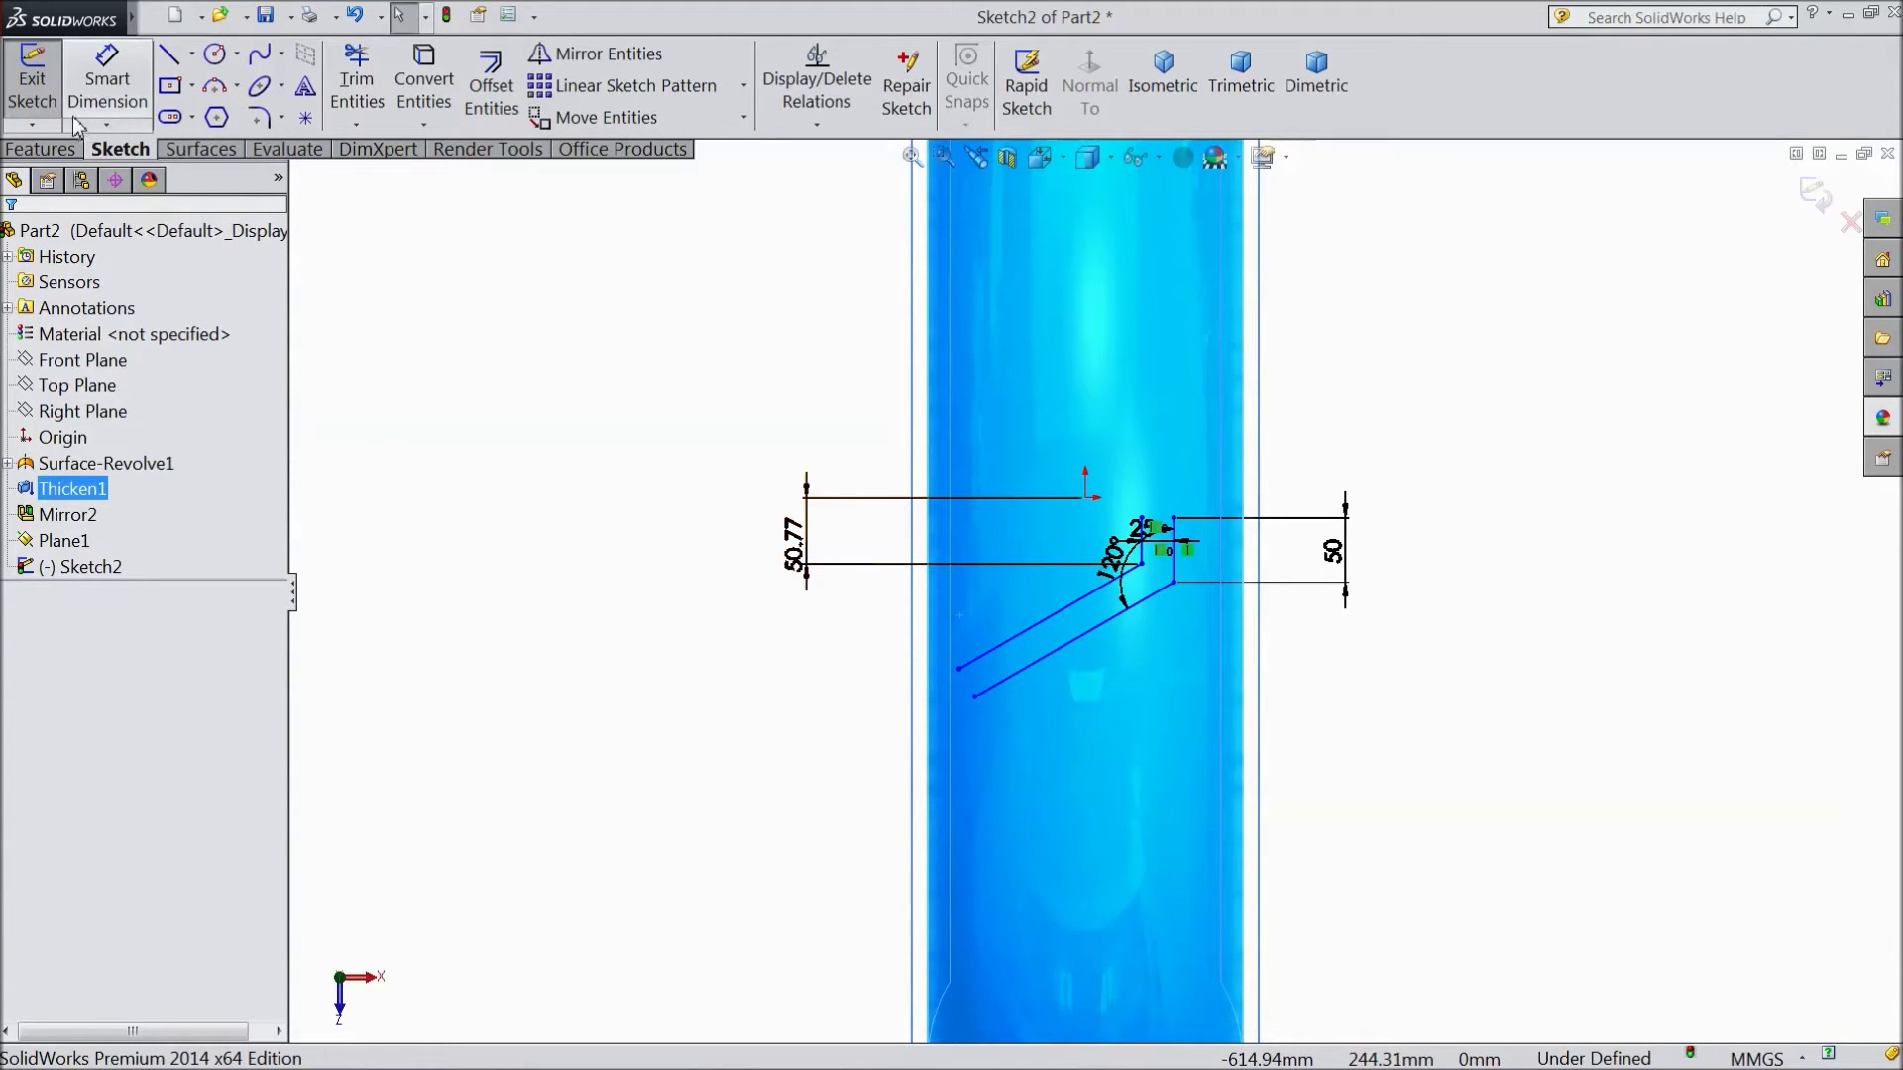
left_click(168, 54)
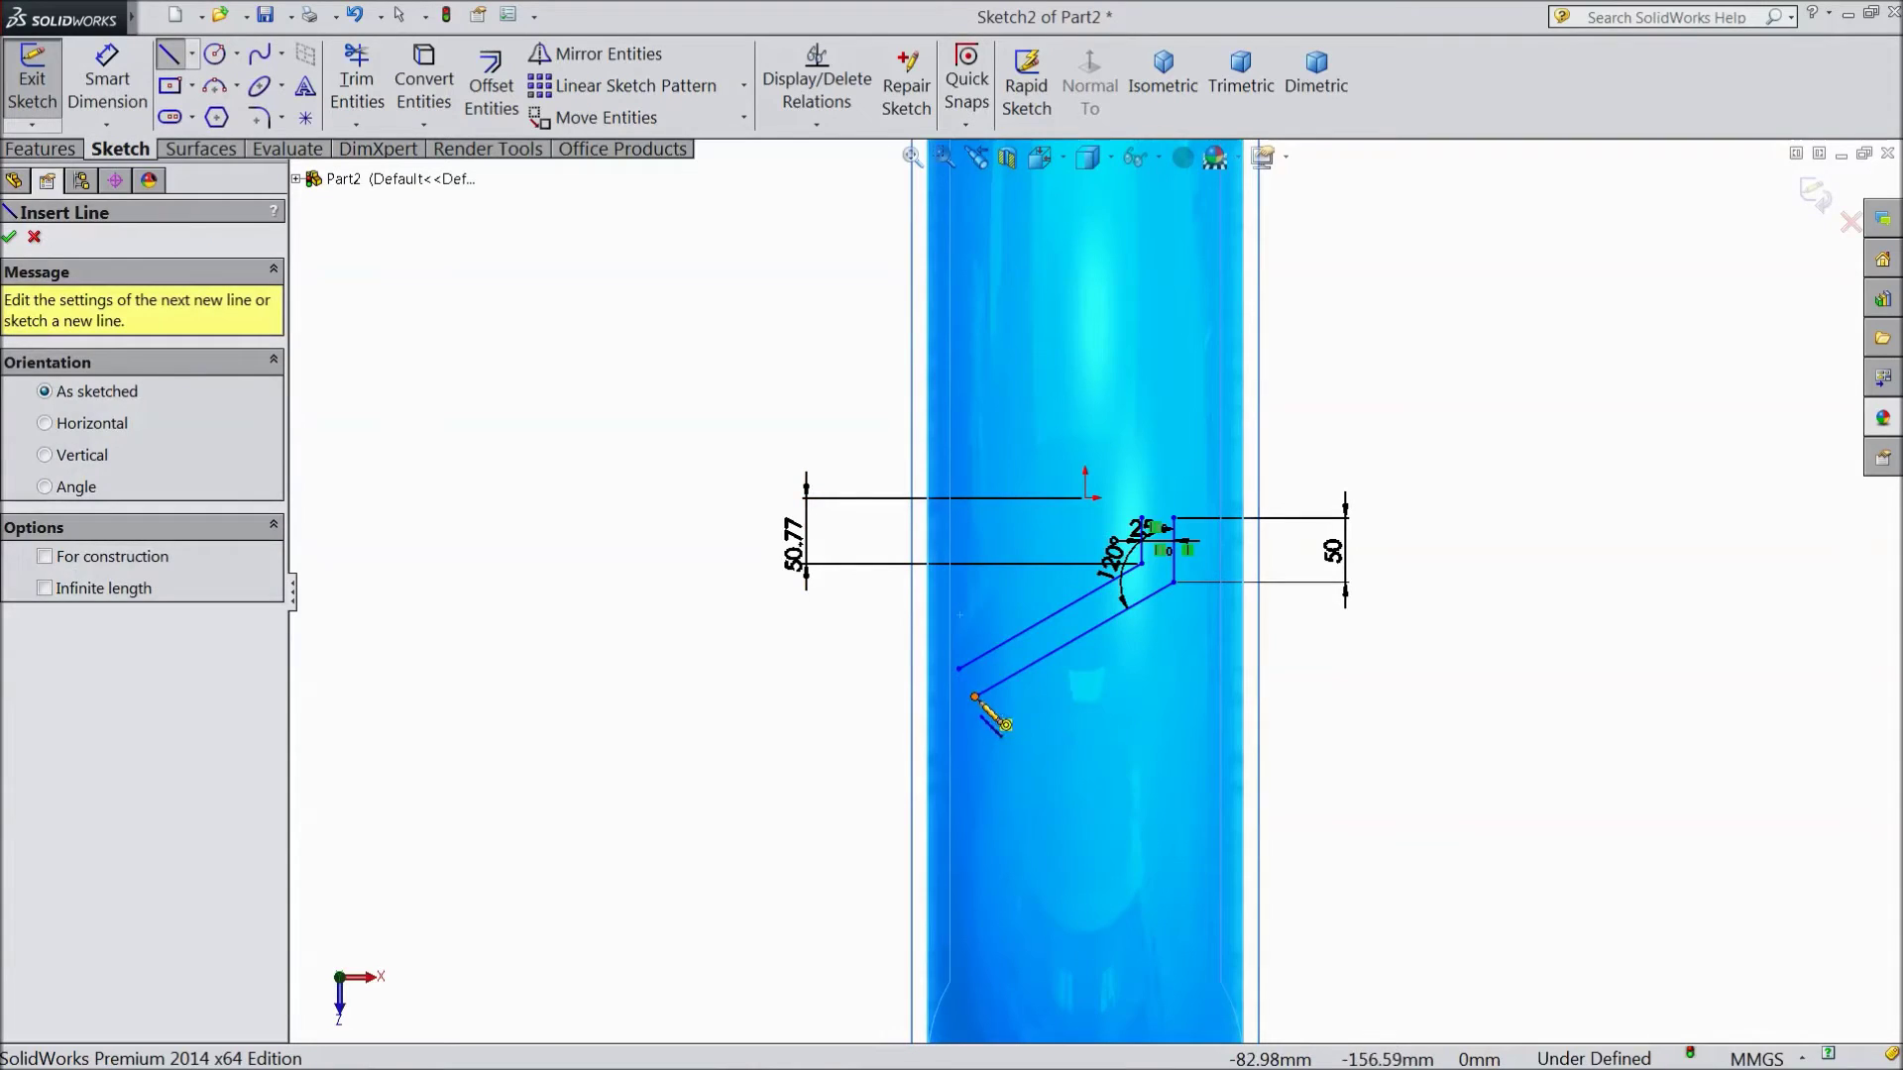
left_click(975, 697)
left_click(958, 667)
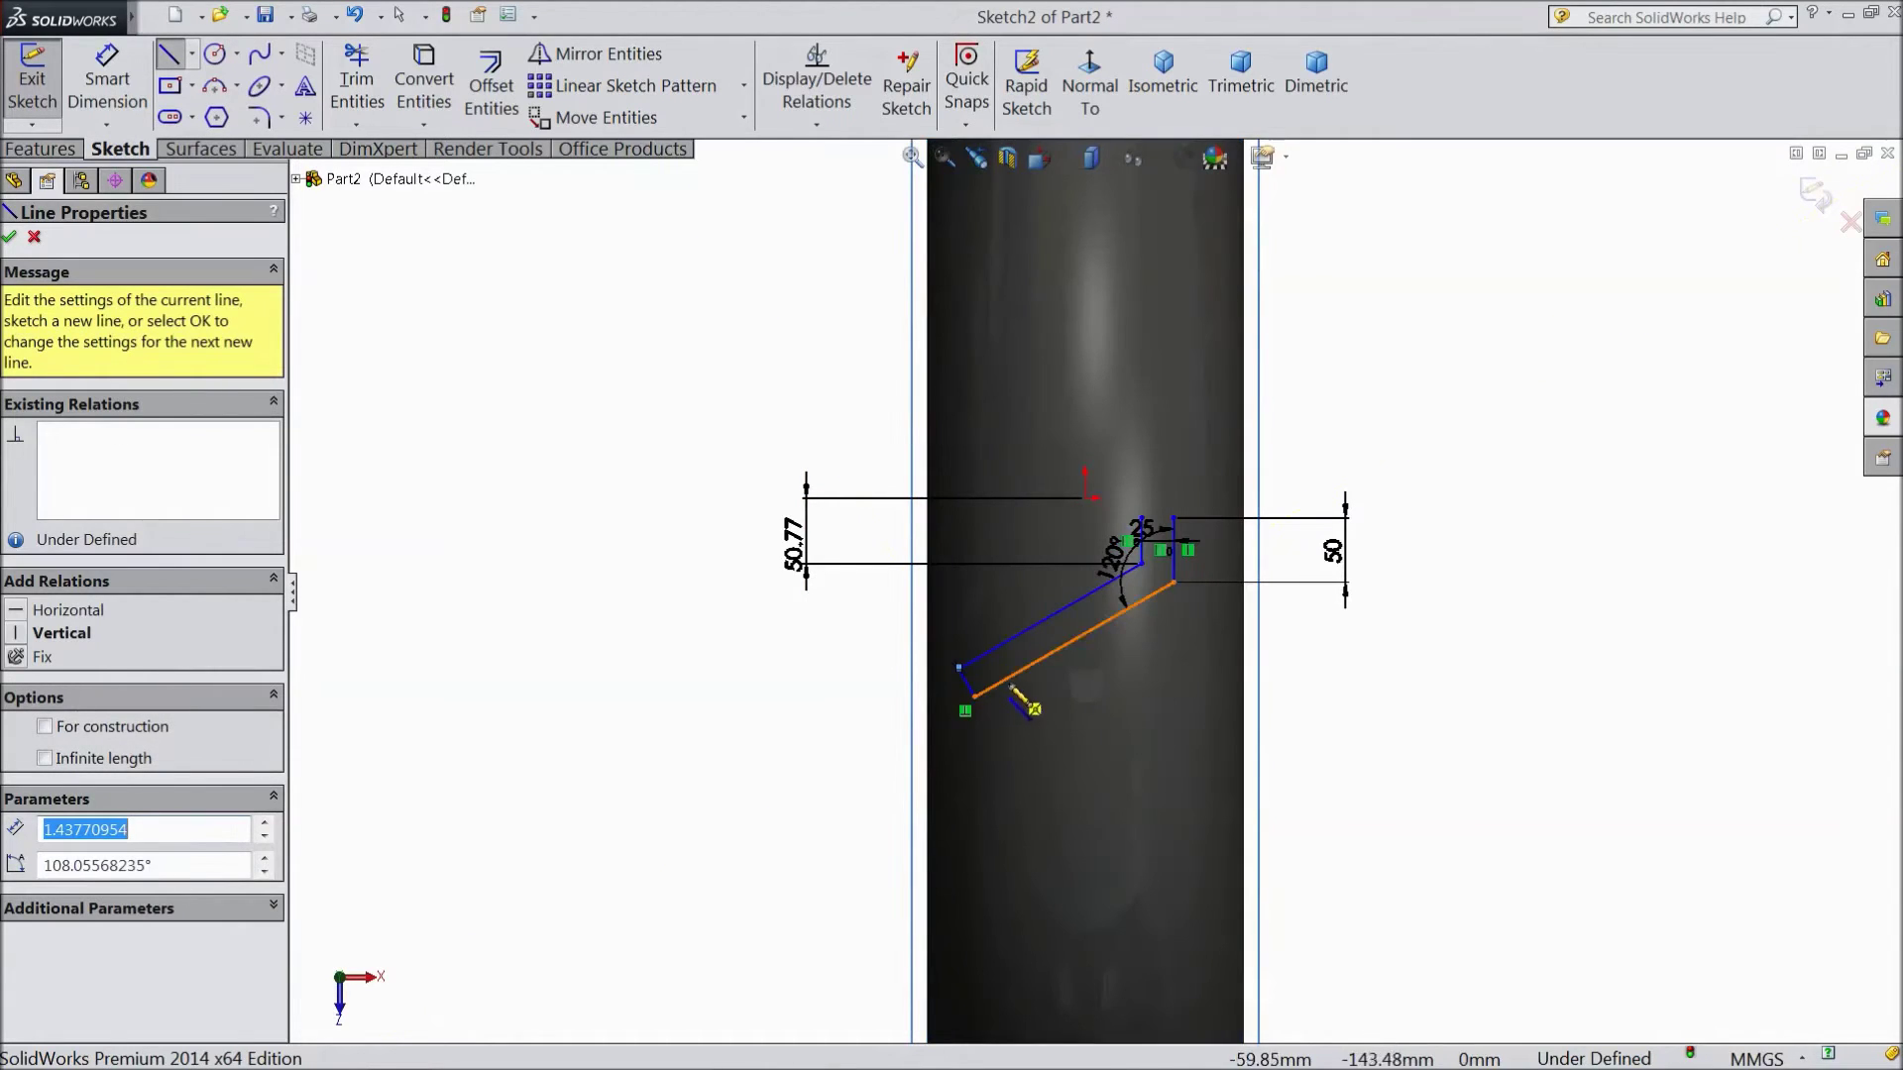
left_click(1142, 518)
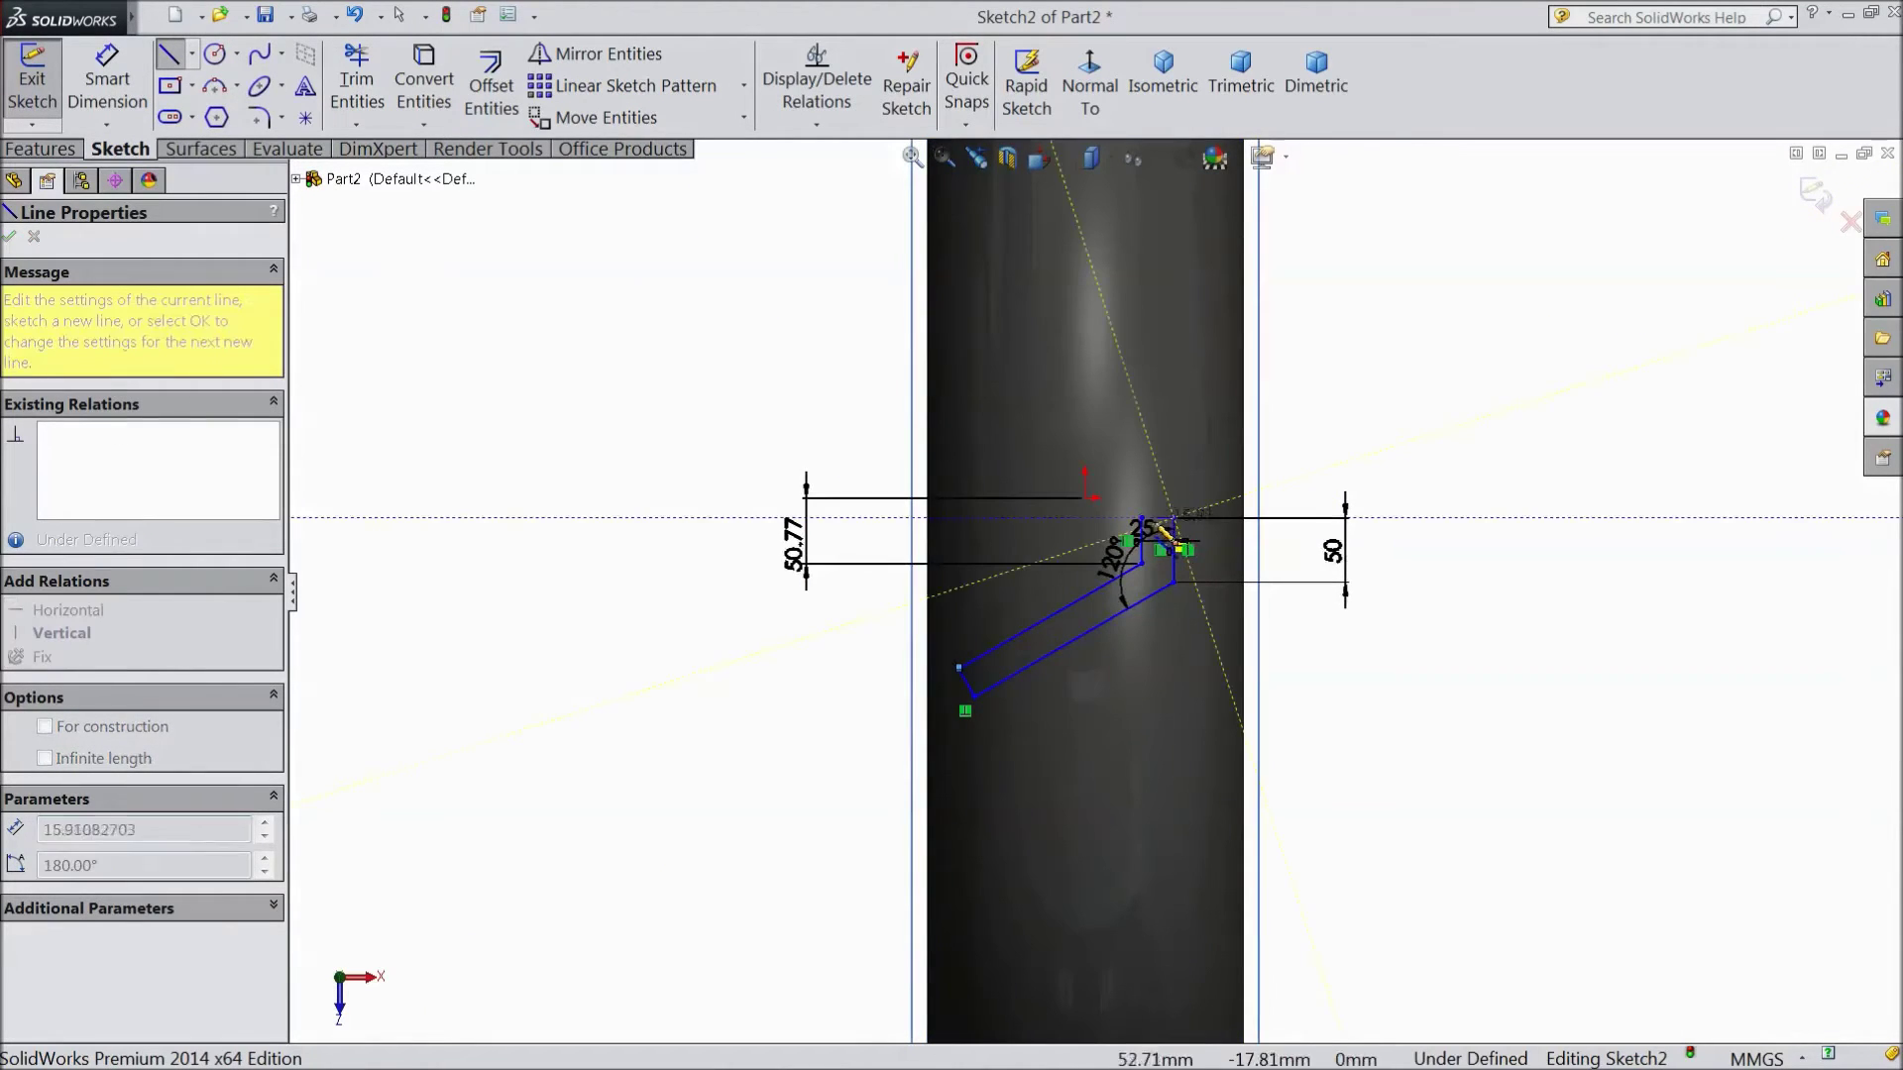
left_click(1174, 518)
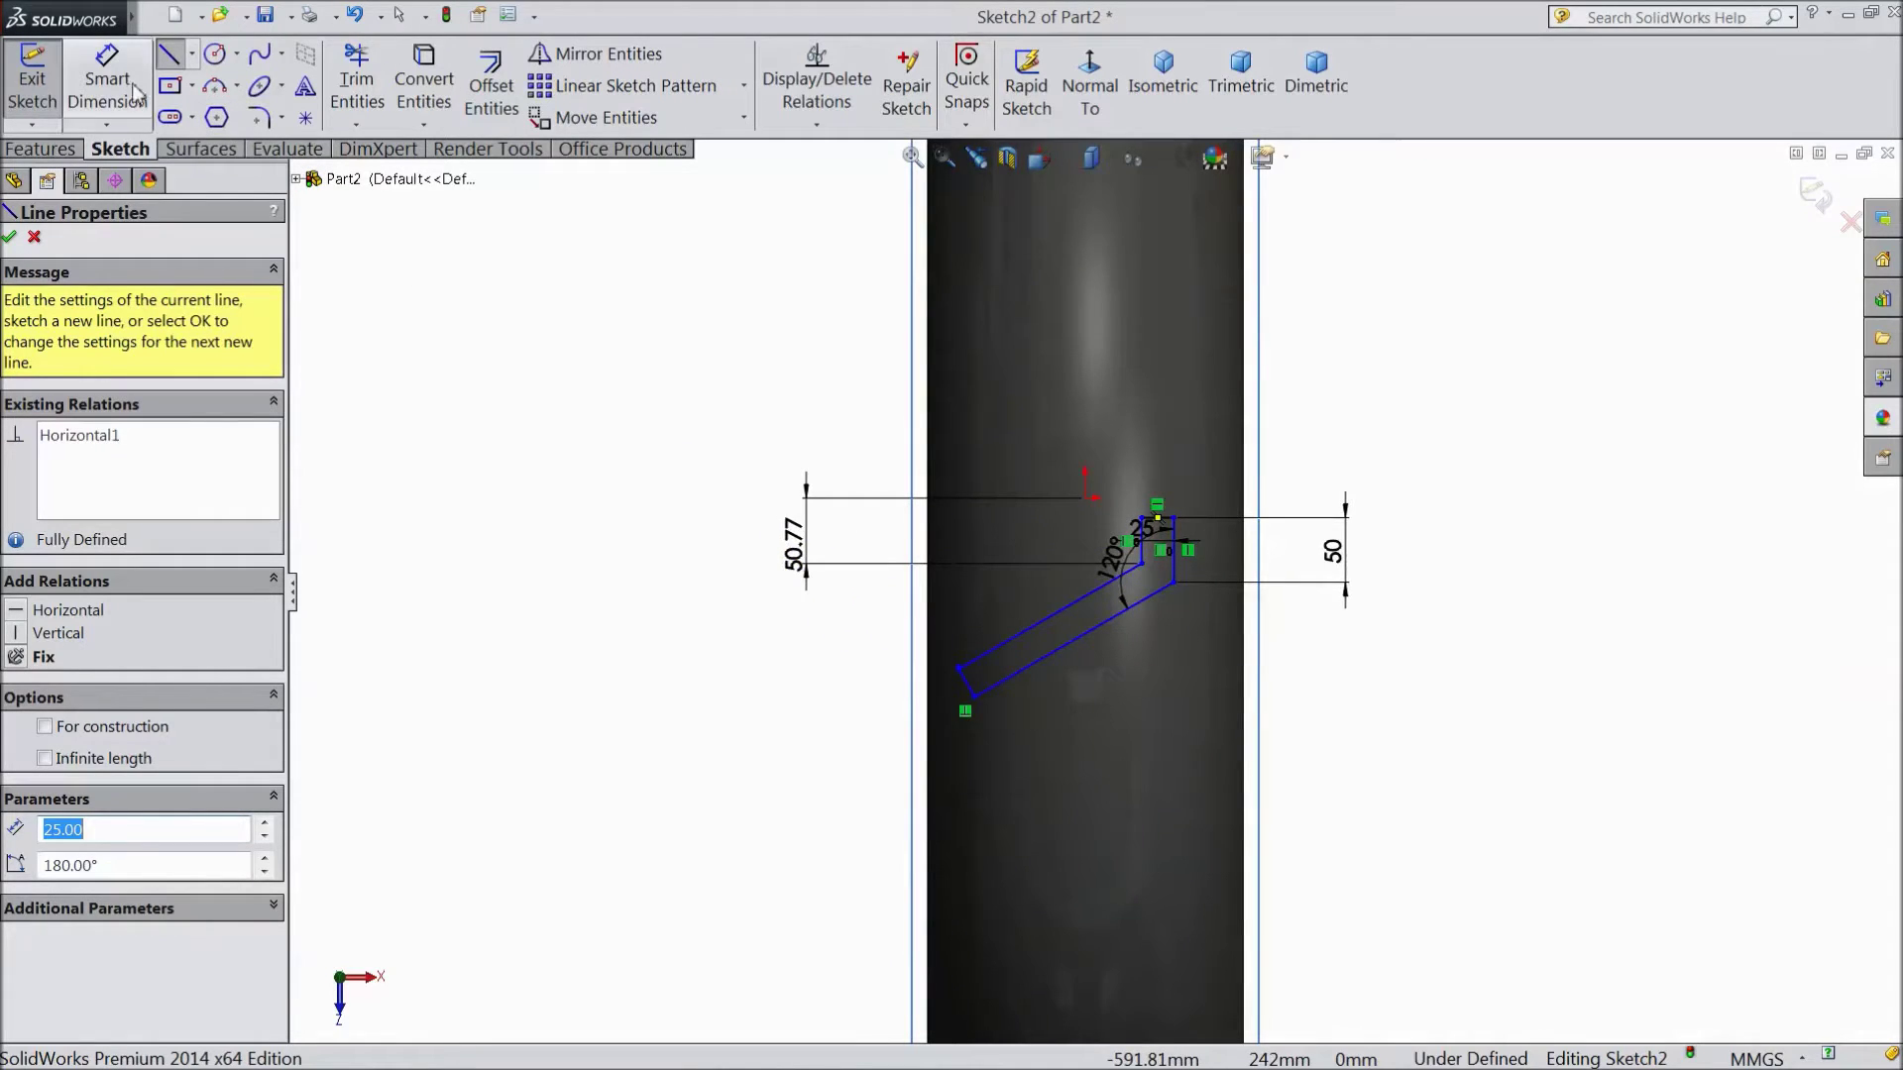
Sketch a second two-line chain above the lower profile: a vertical line about 51 mm long and a slanted line about 168 mm wide.
scroll(1011, 531, "up", 2)
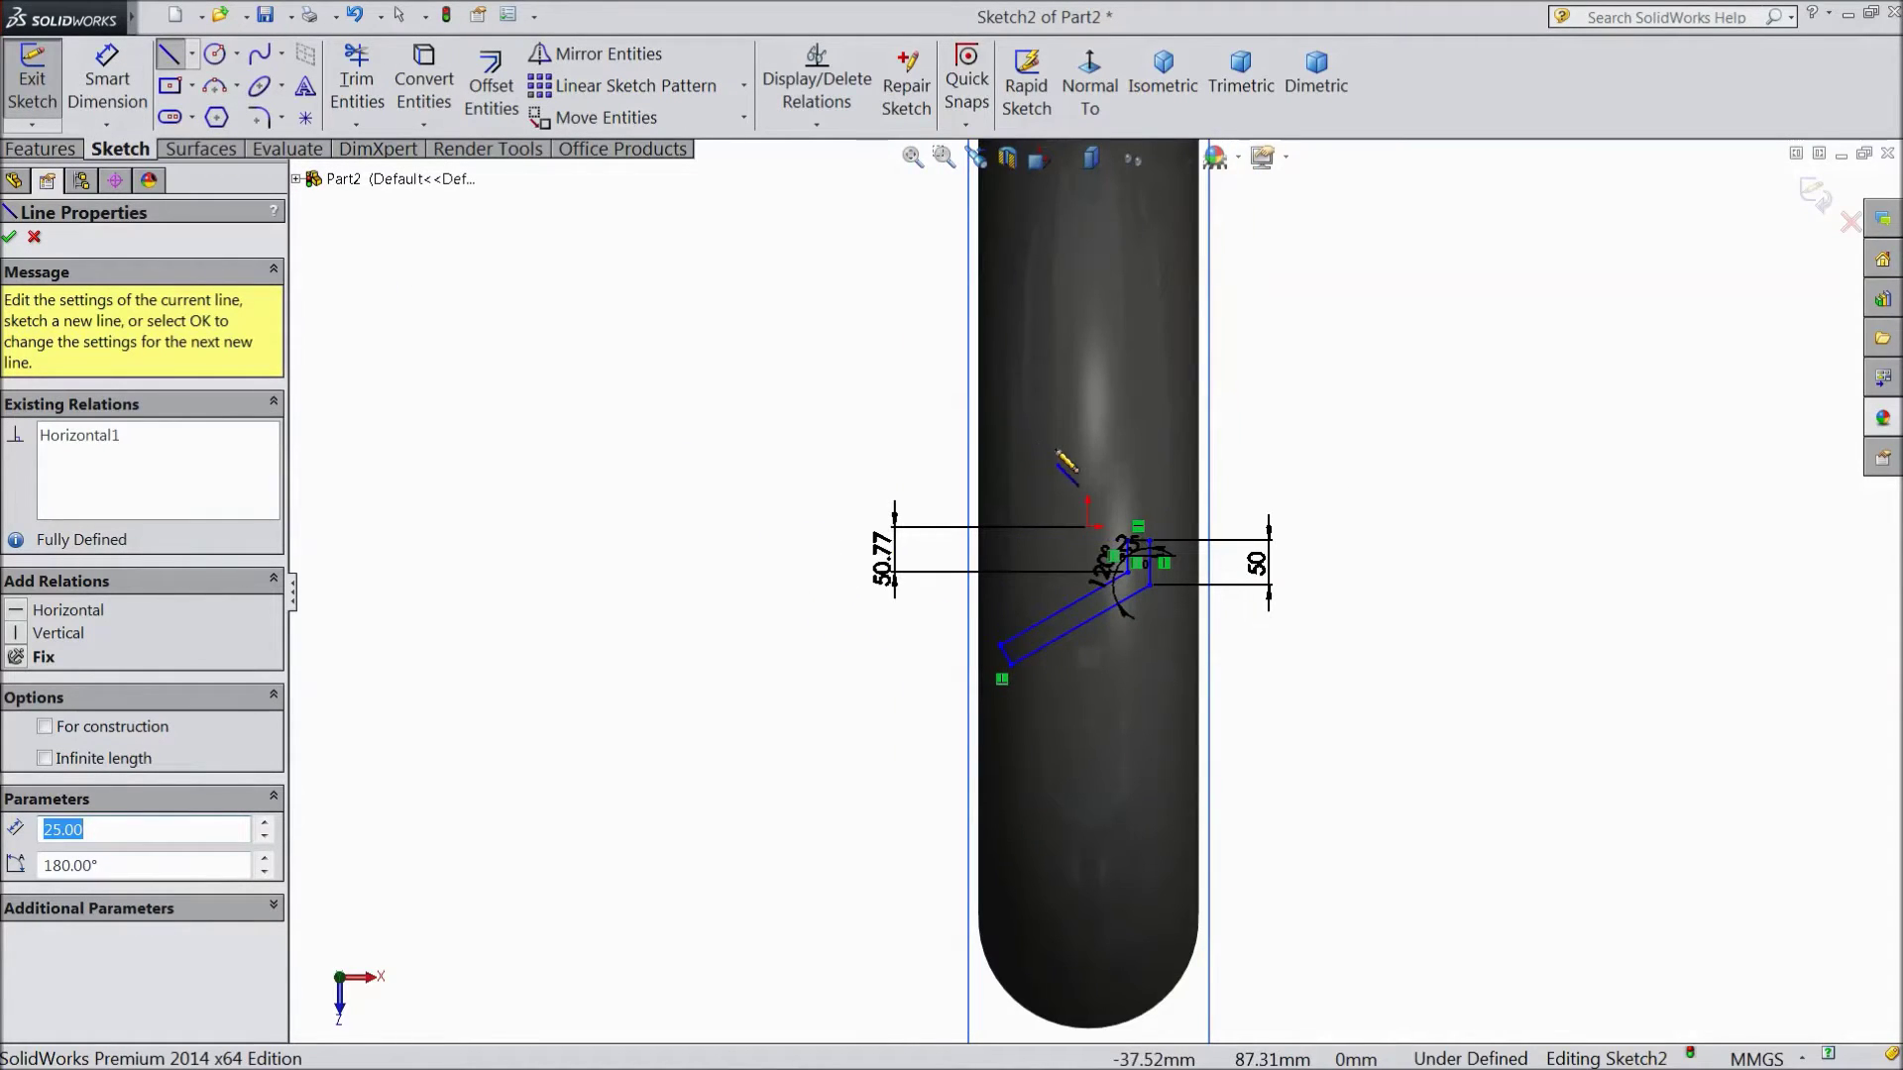
left_click(1024, 409)
left_click(1024, 452)
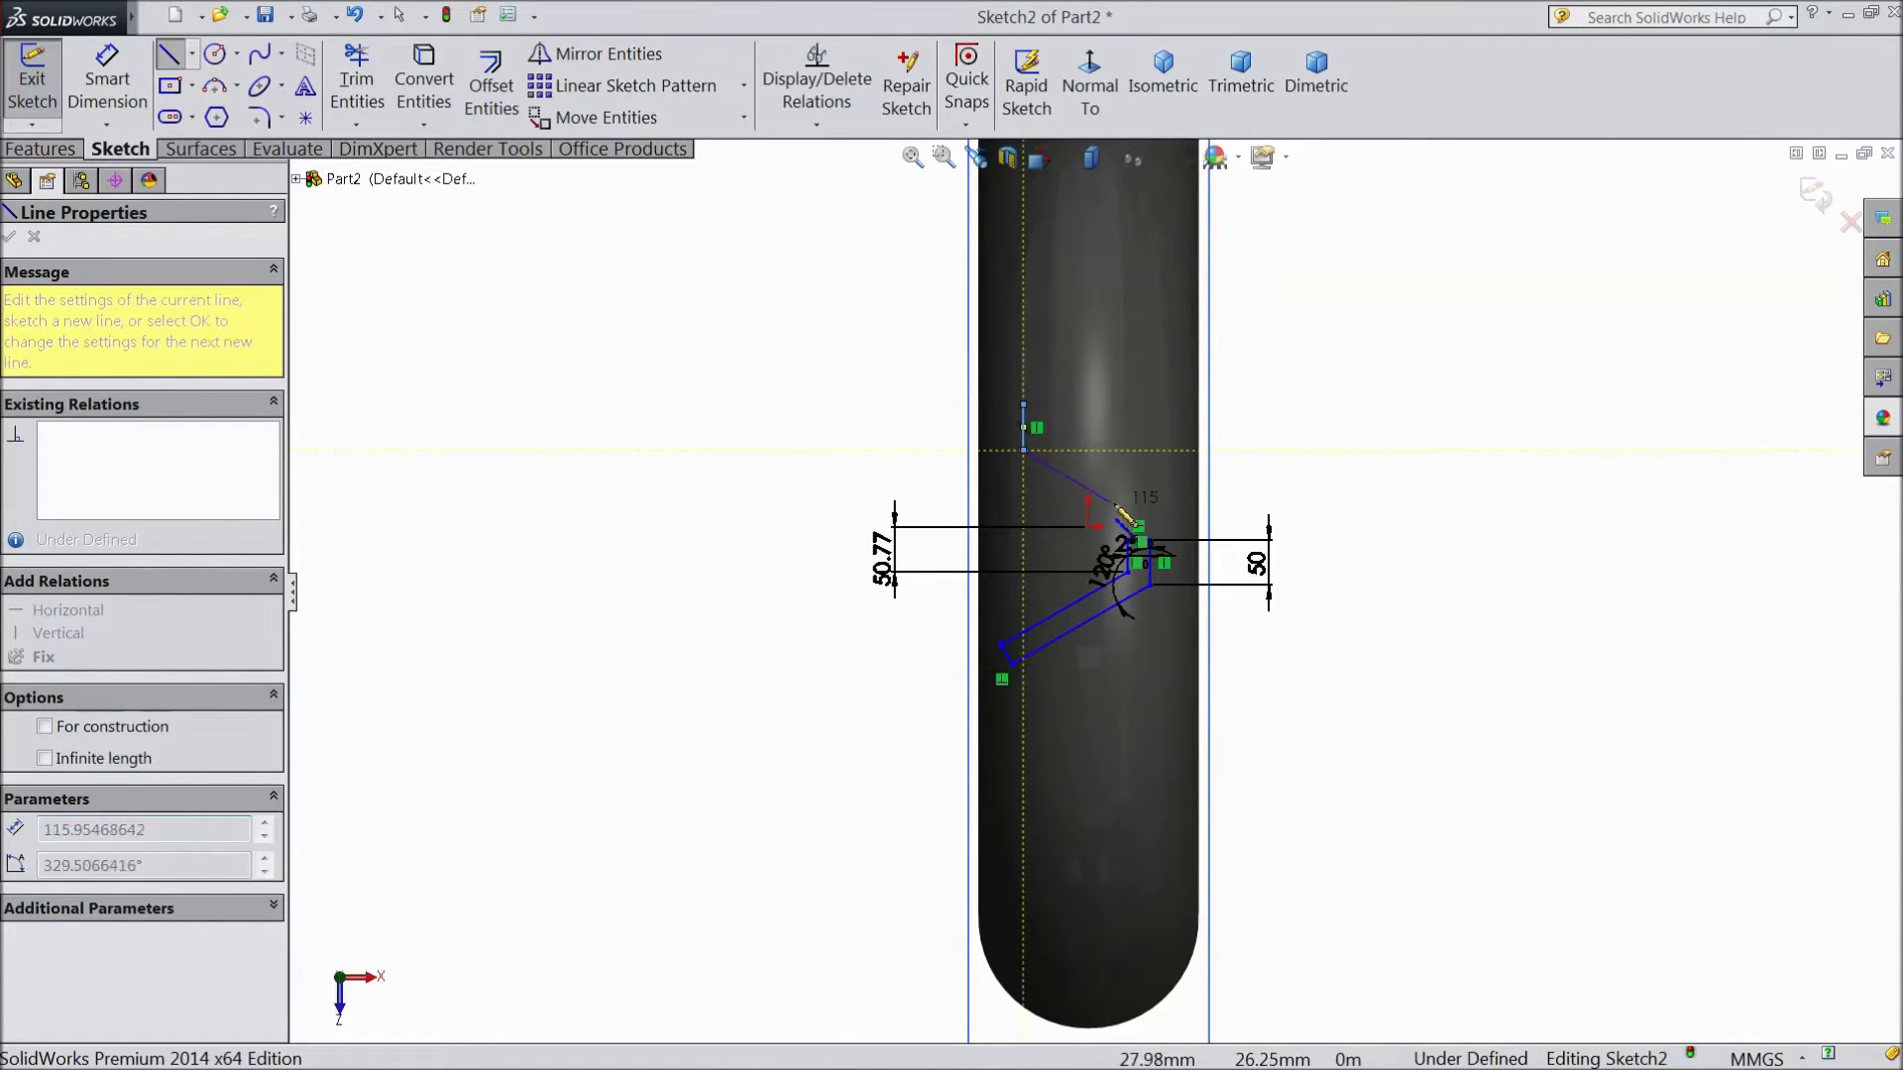
left_click(1175, 516)
key("Escape")
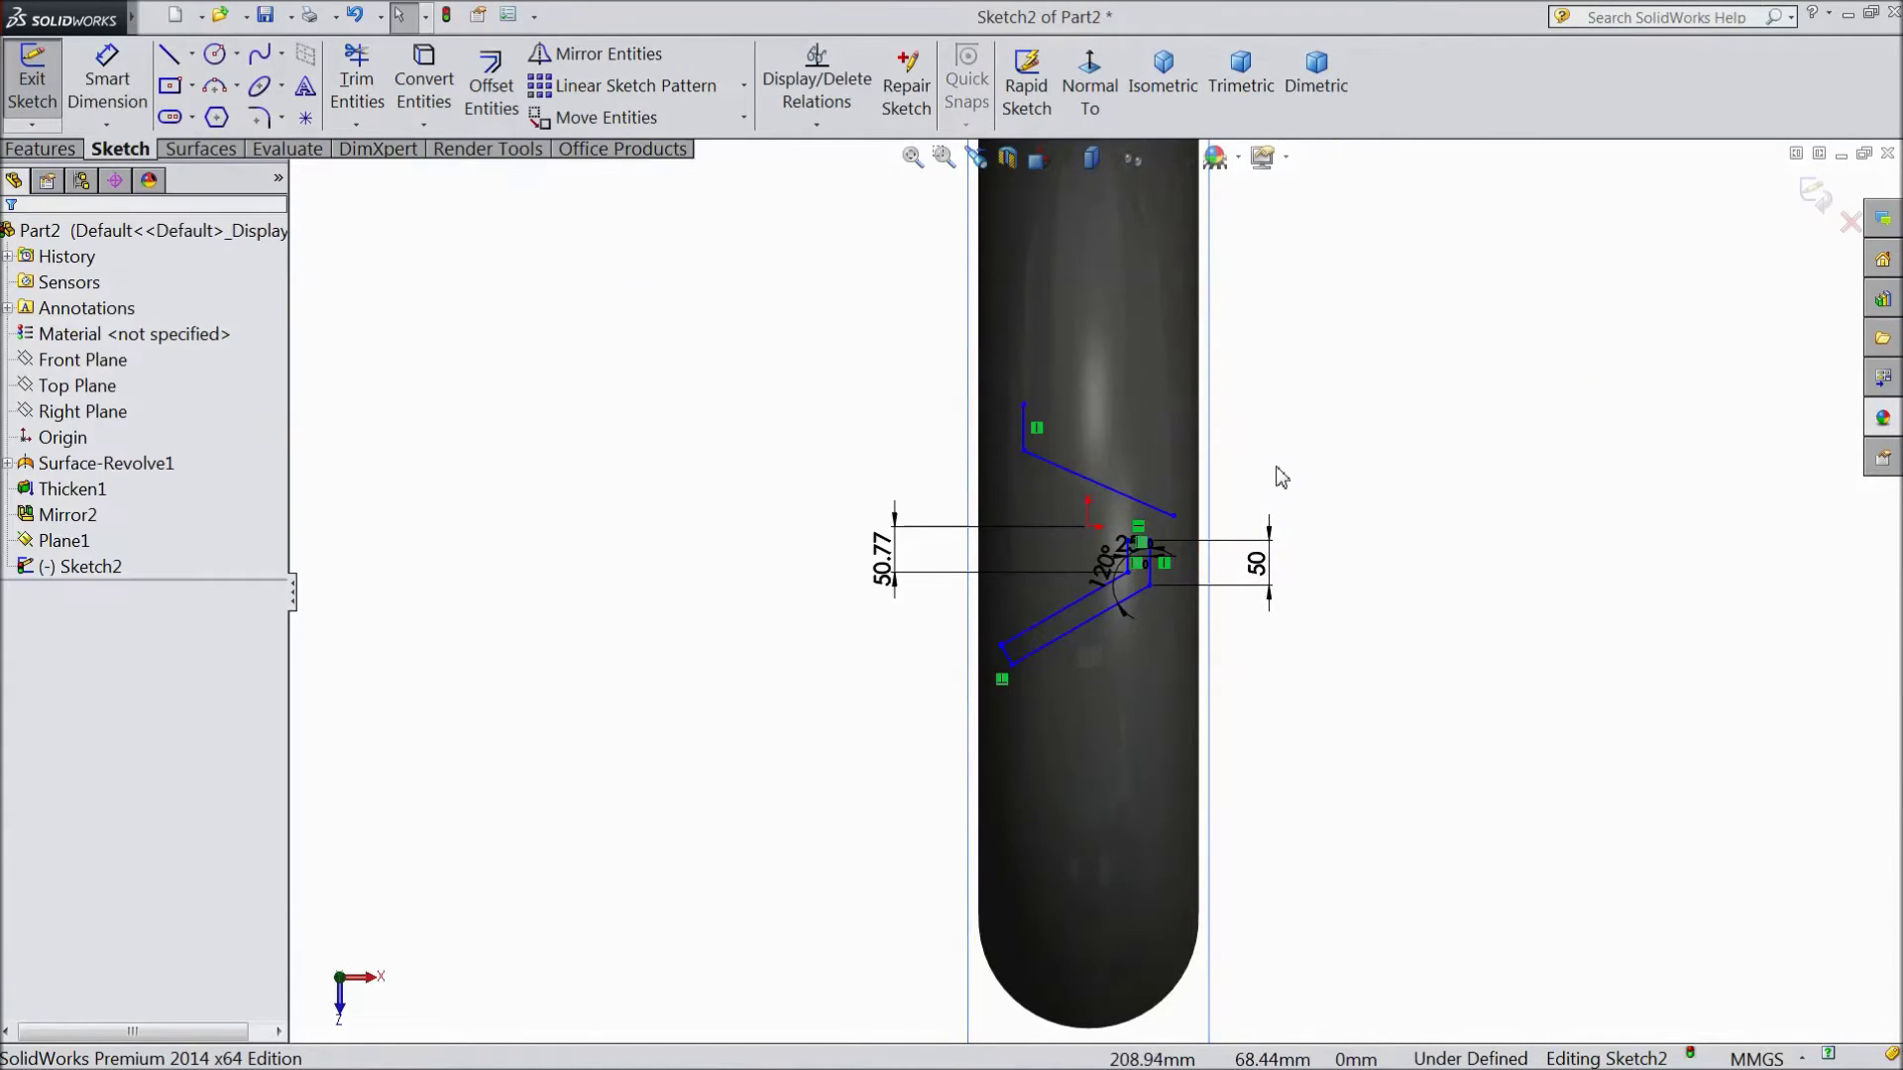
Dimension the upper chain's vertical line as 50 mm.
scroll(1281, 478, "down", 2)
left_click(107, 77)
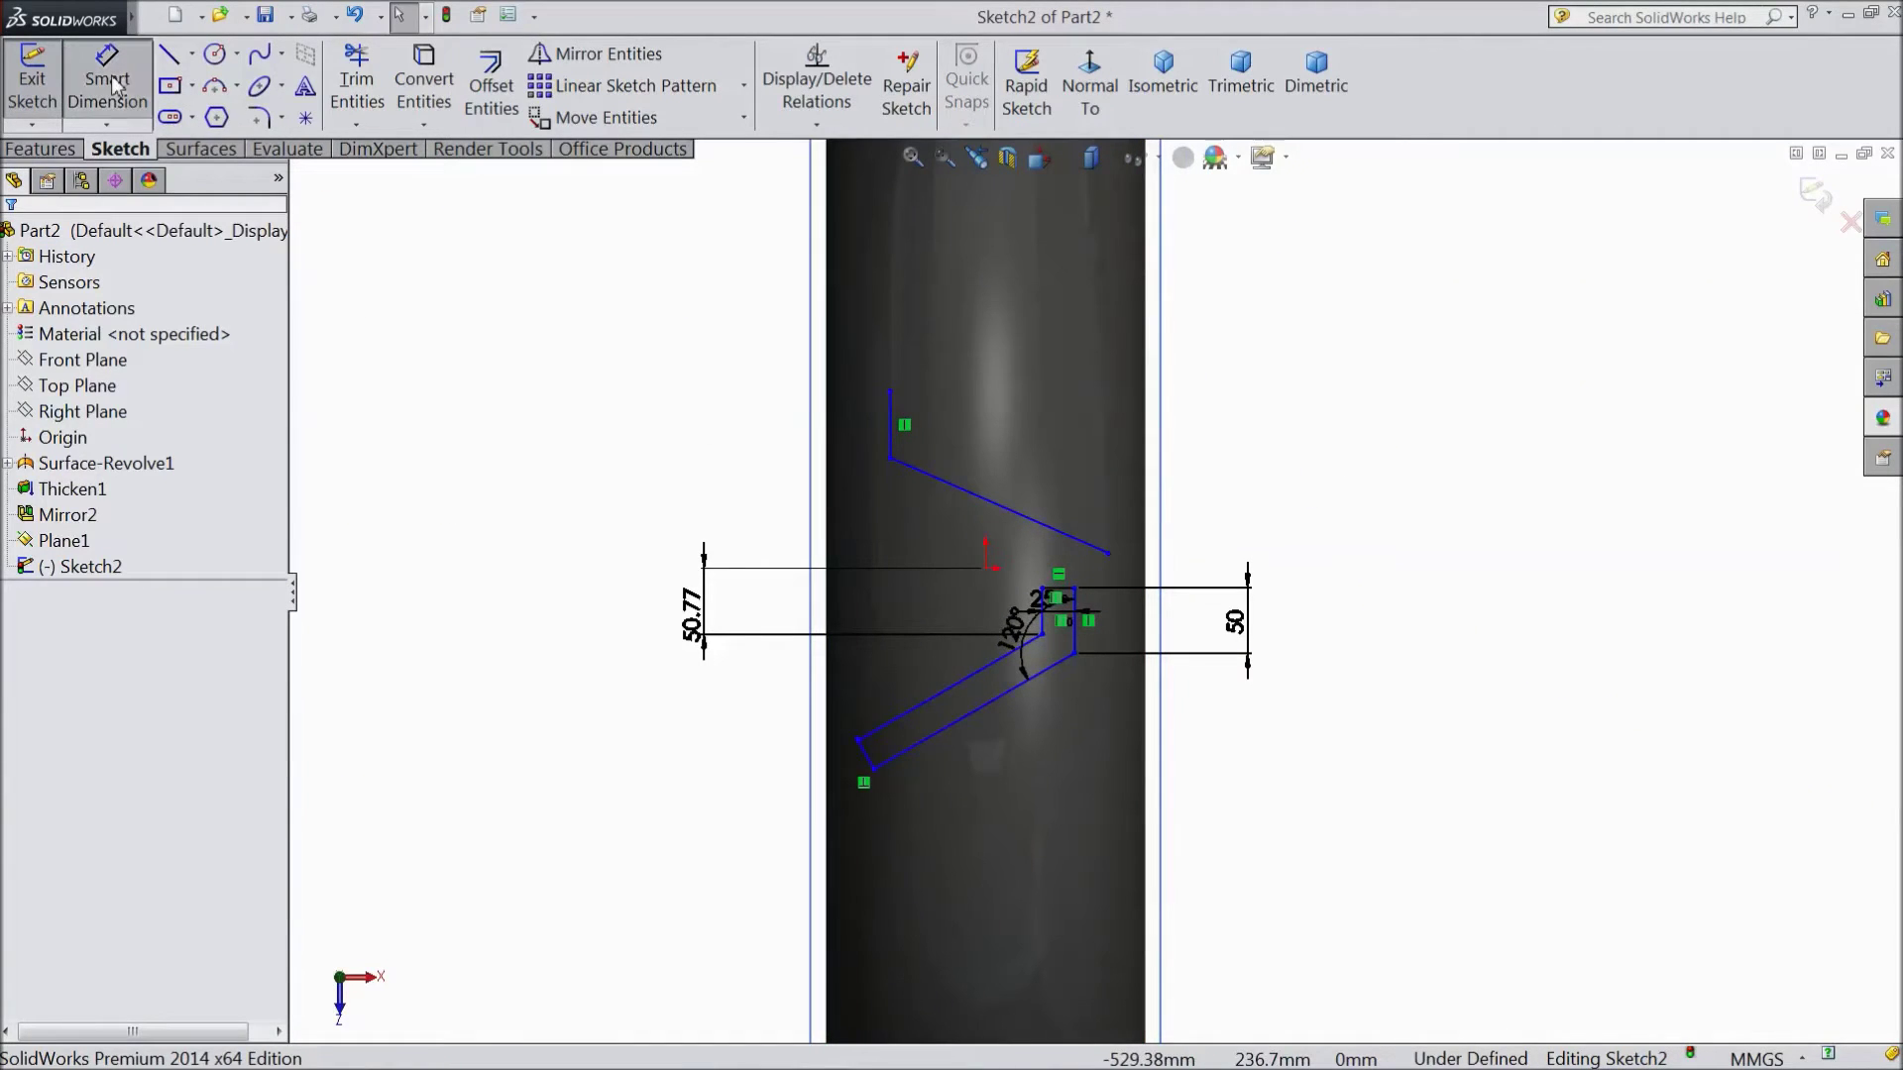
left_click(889, 424)
left_click(735, 442)
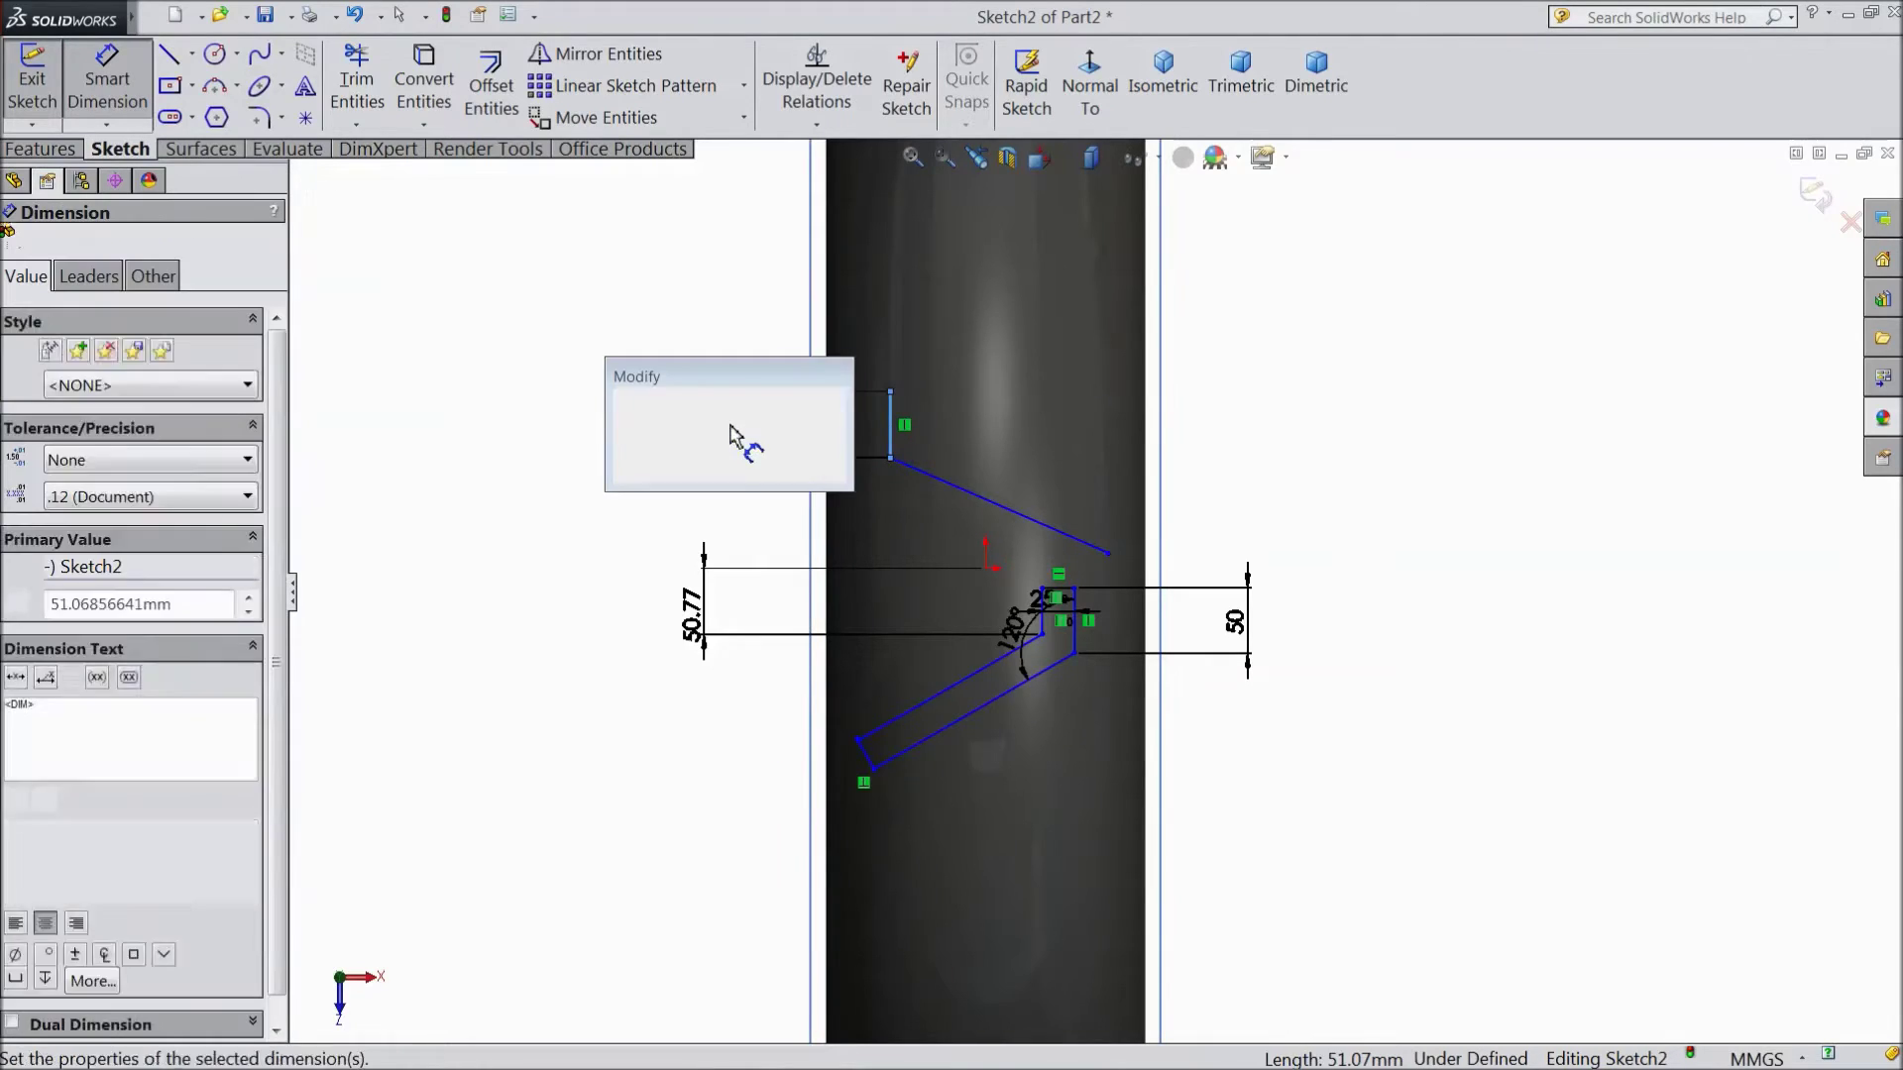
type("50")
key("Return")
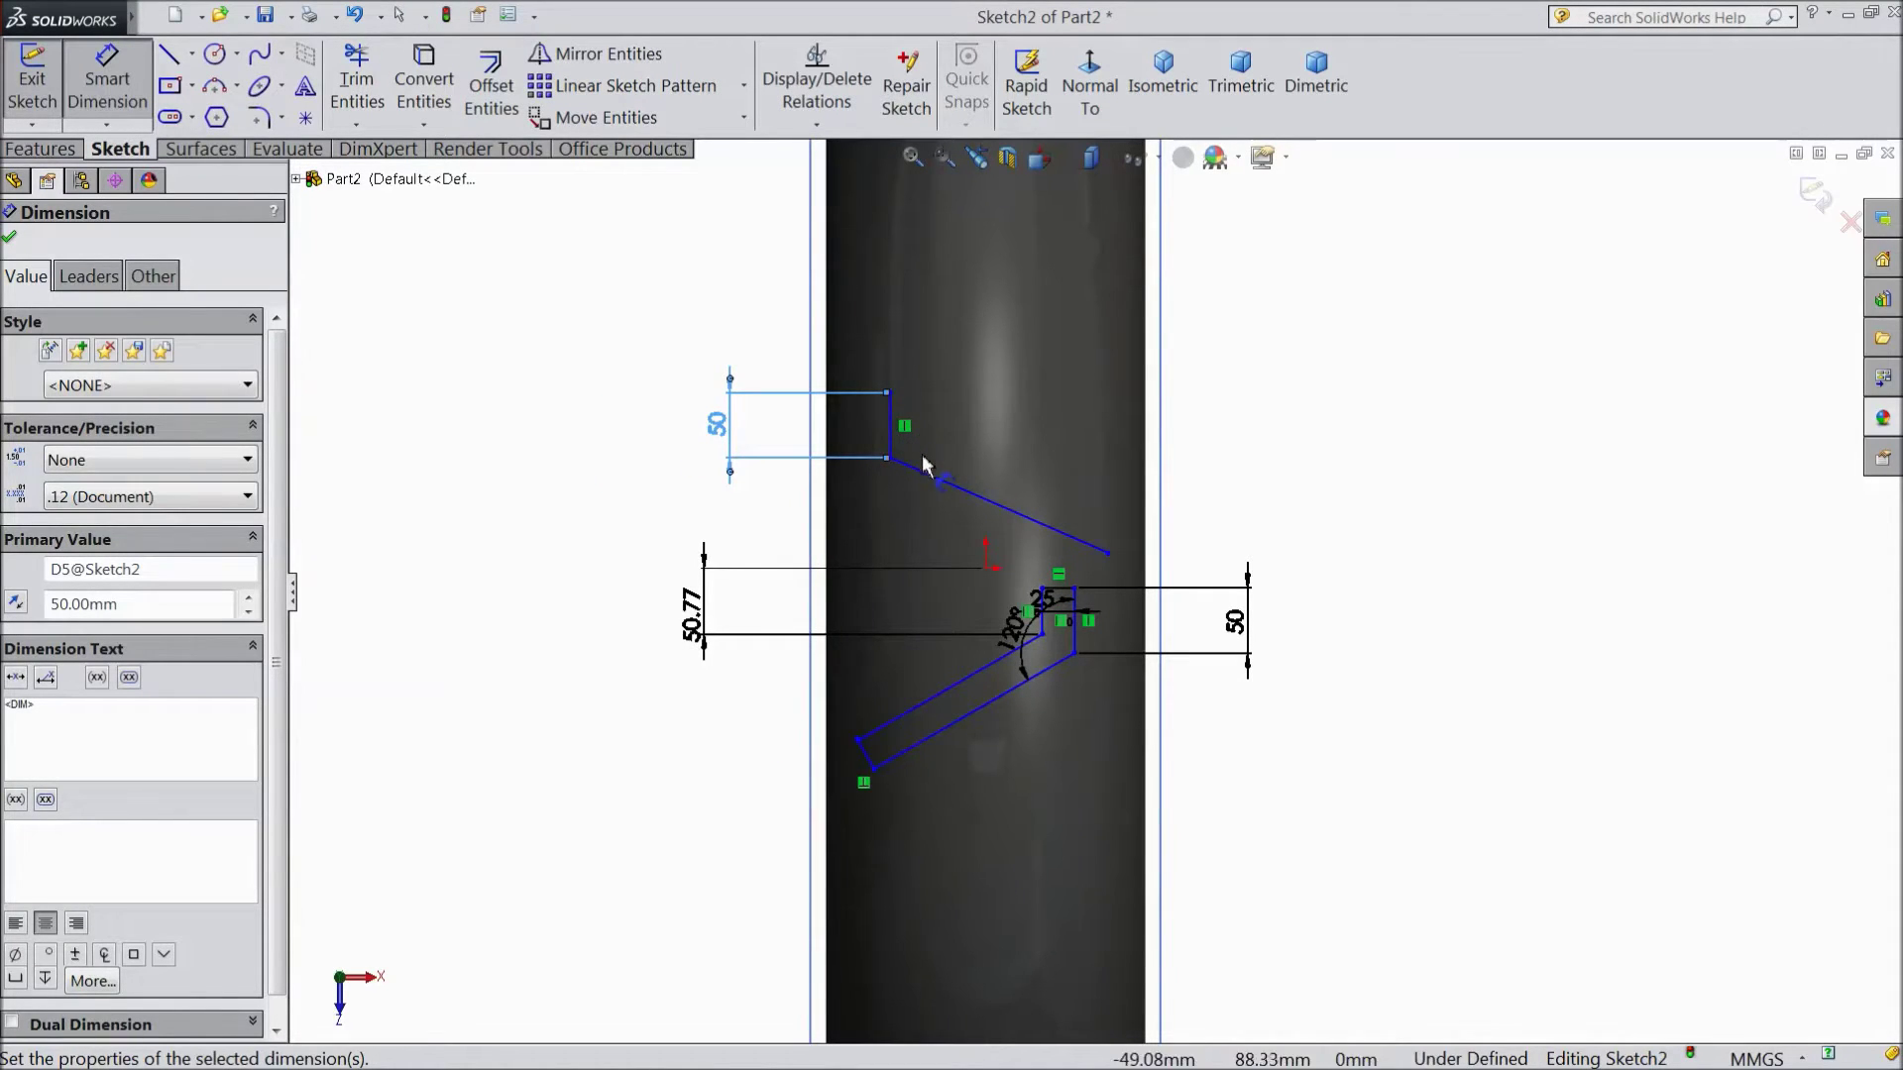
Dimension the horizontal extent of the upper chain's slanted line as 165 mm.
left_click(1040, 523)
left_click(1003, 320)
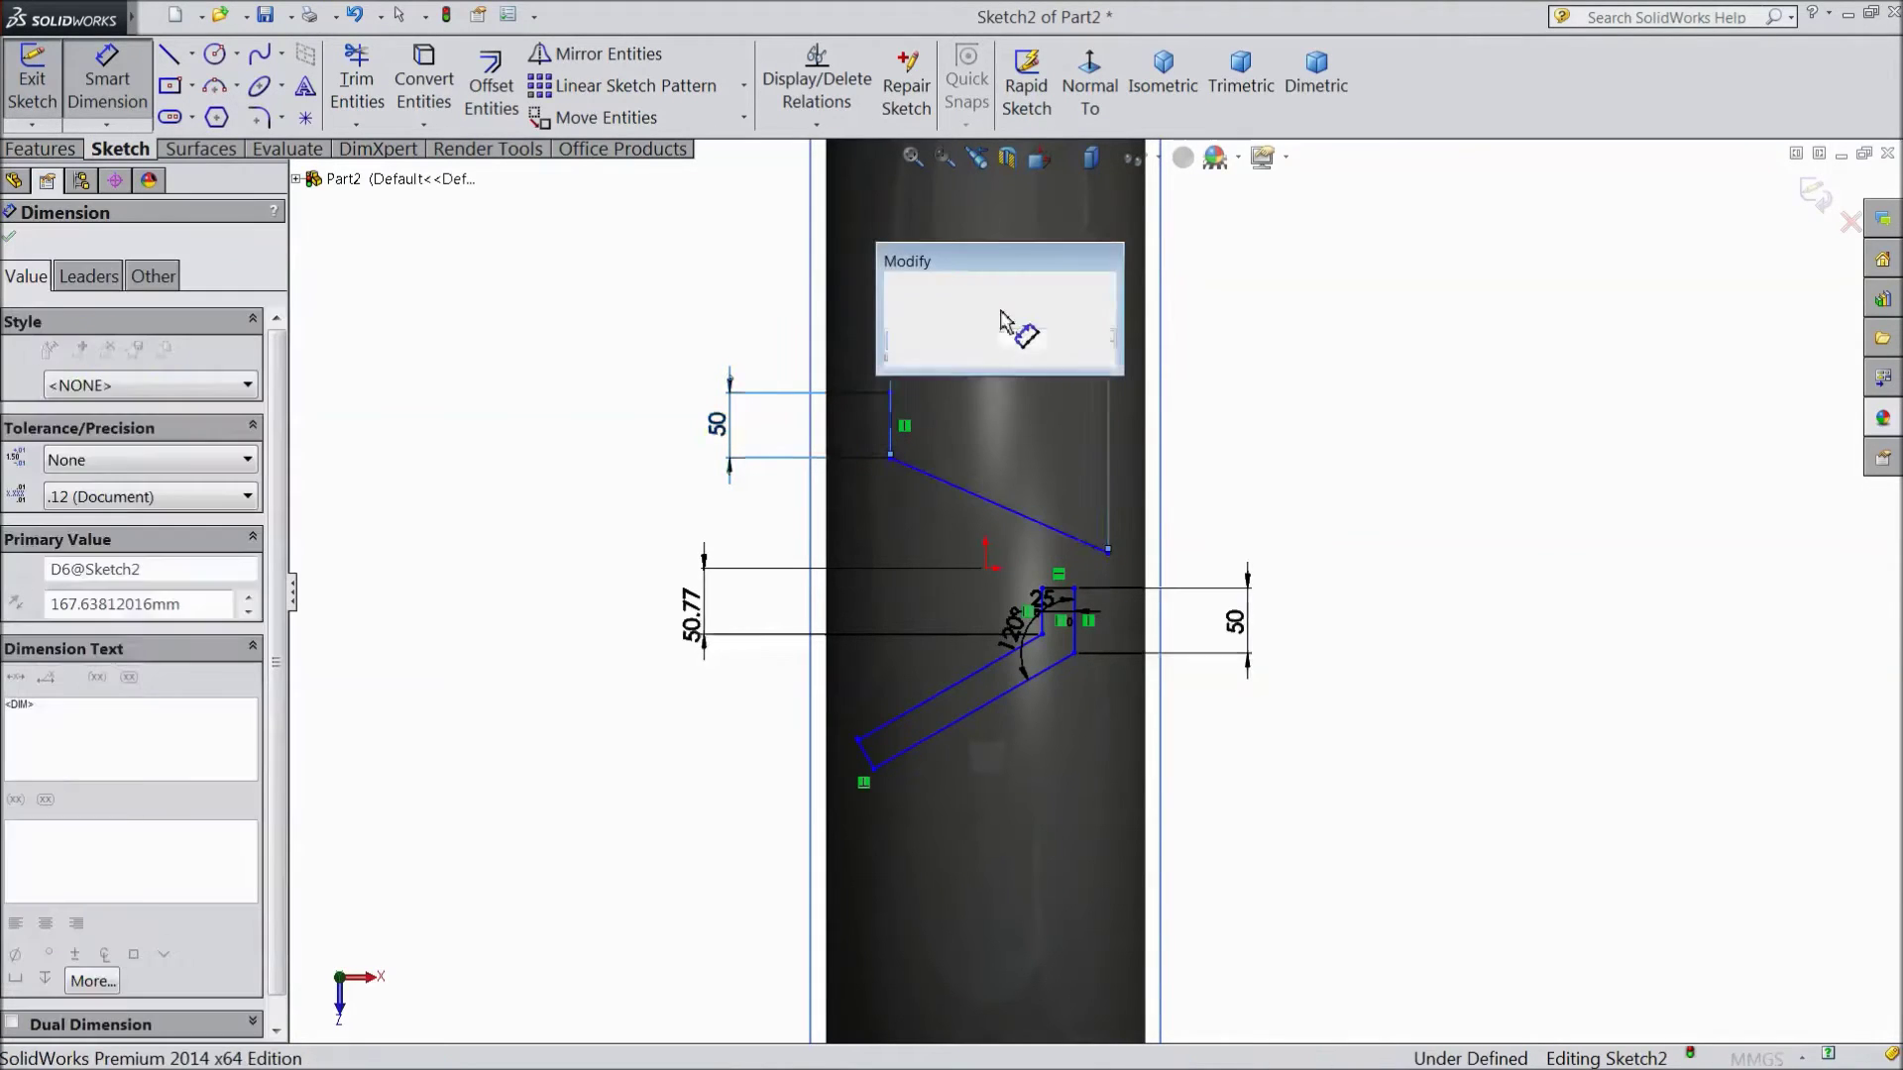
type("167")
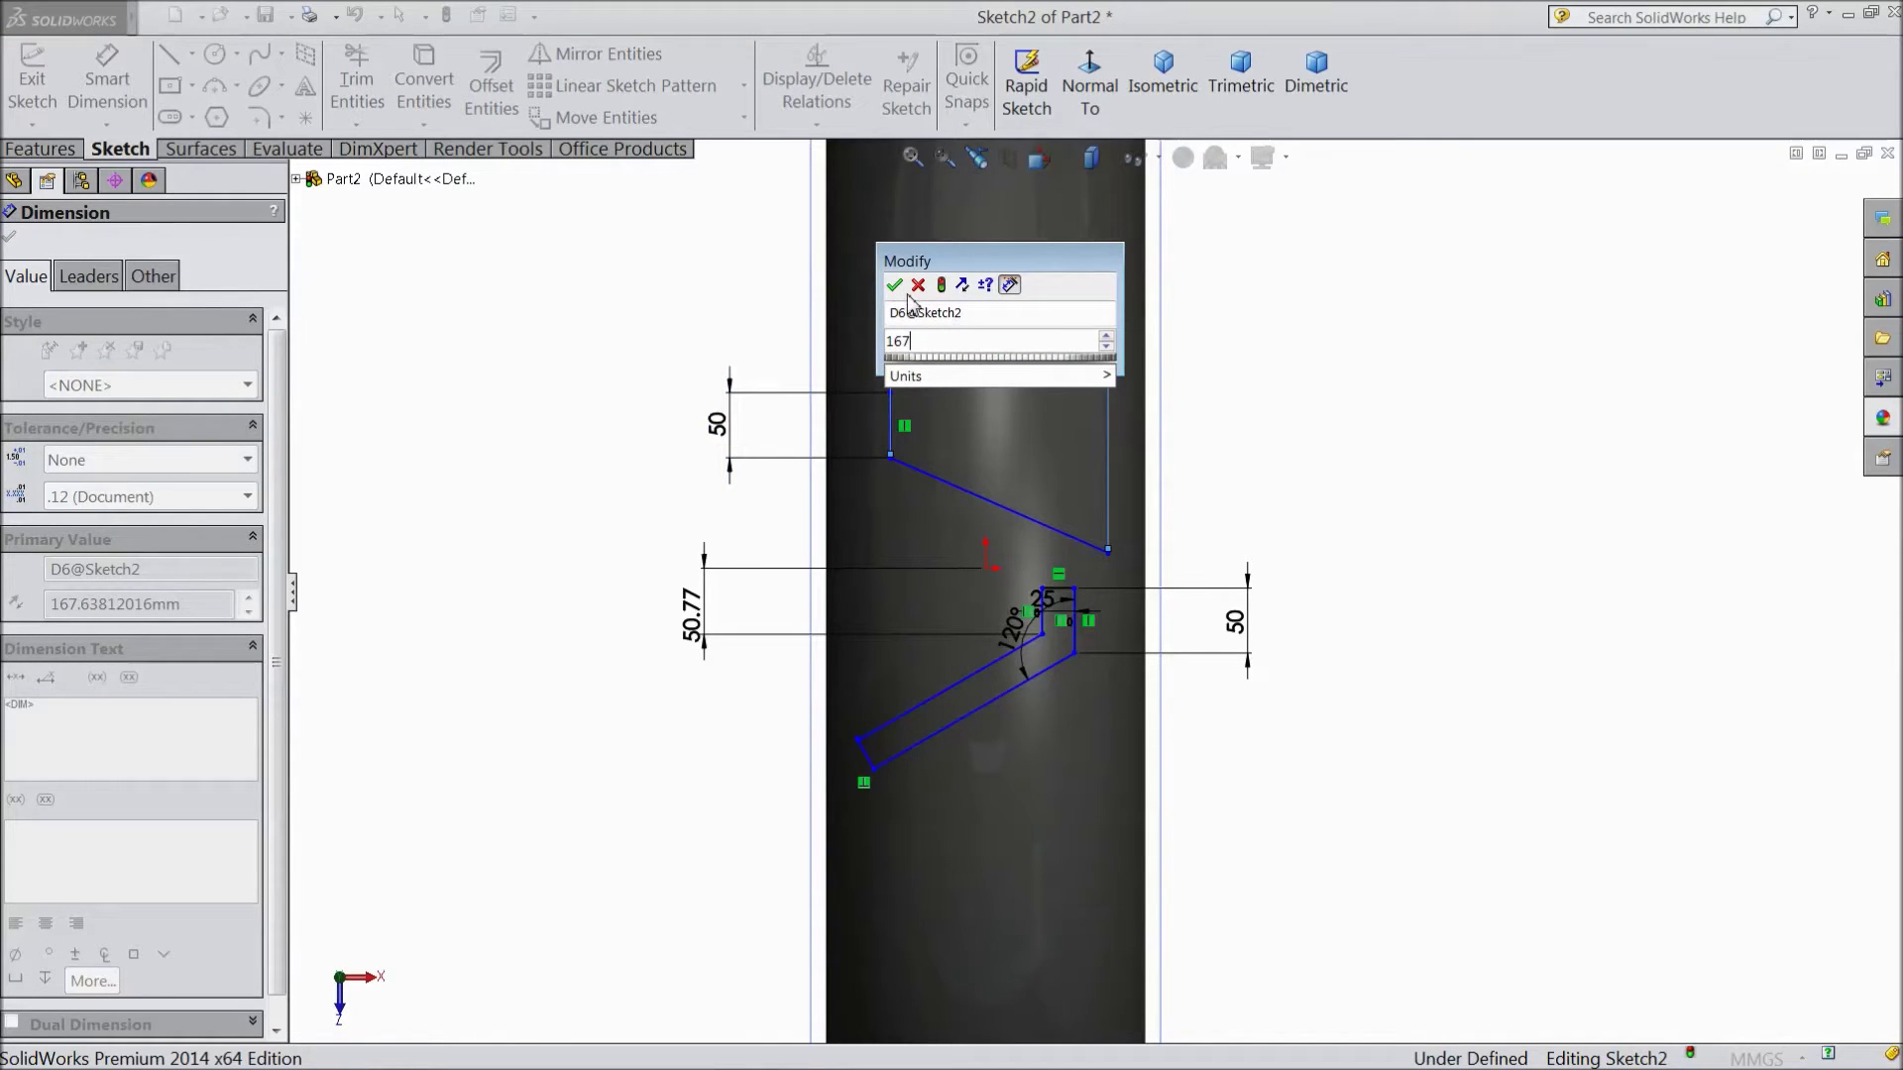
key("BackSpace")
type("5")
key("Return")
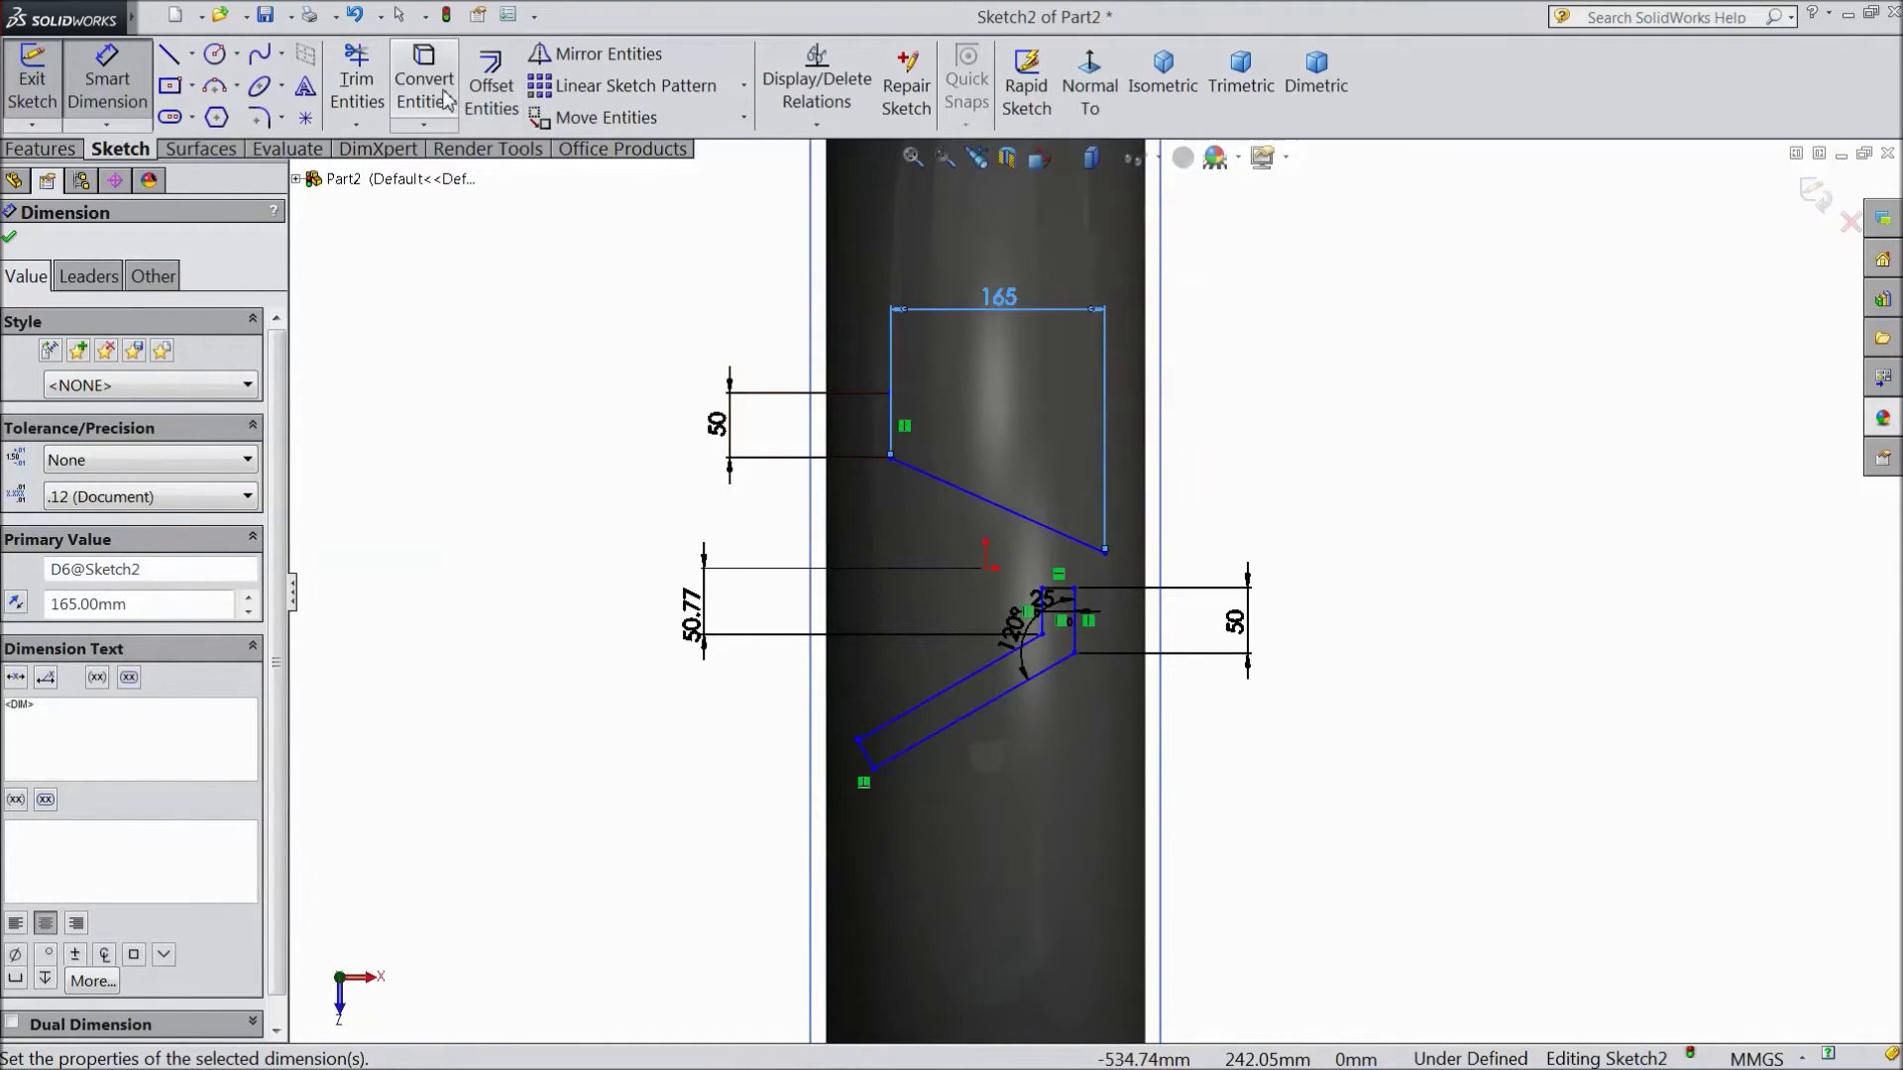
Offset the upper two-line chain by 25 mm with dimensions added, reversed toward its upper-right side.
left_click(491, 88)
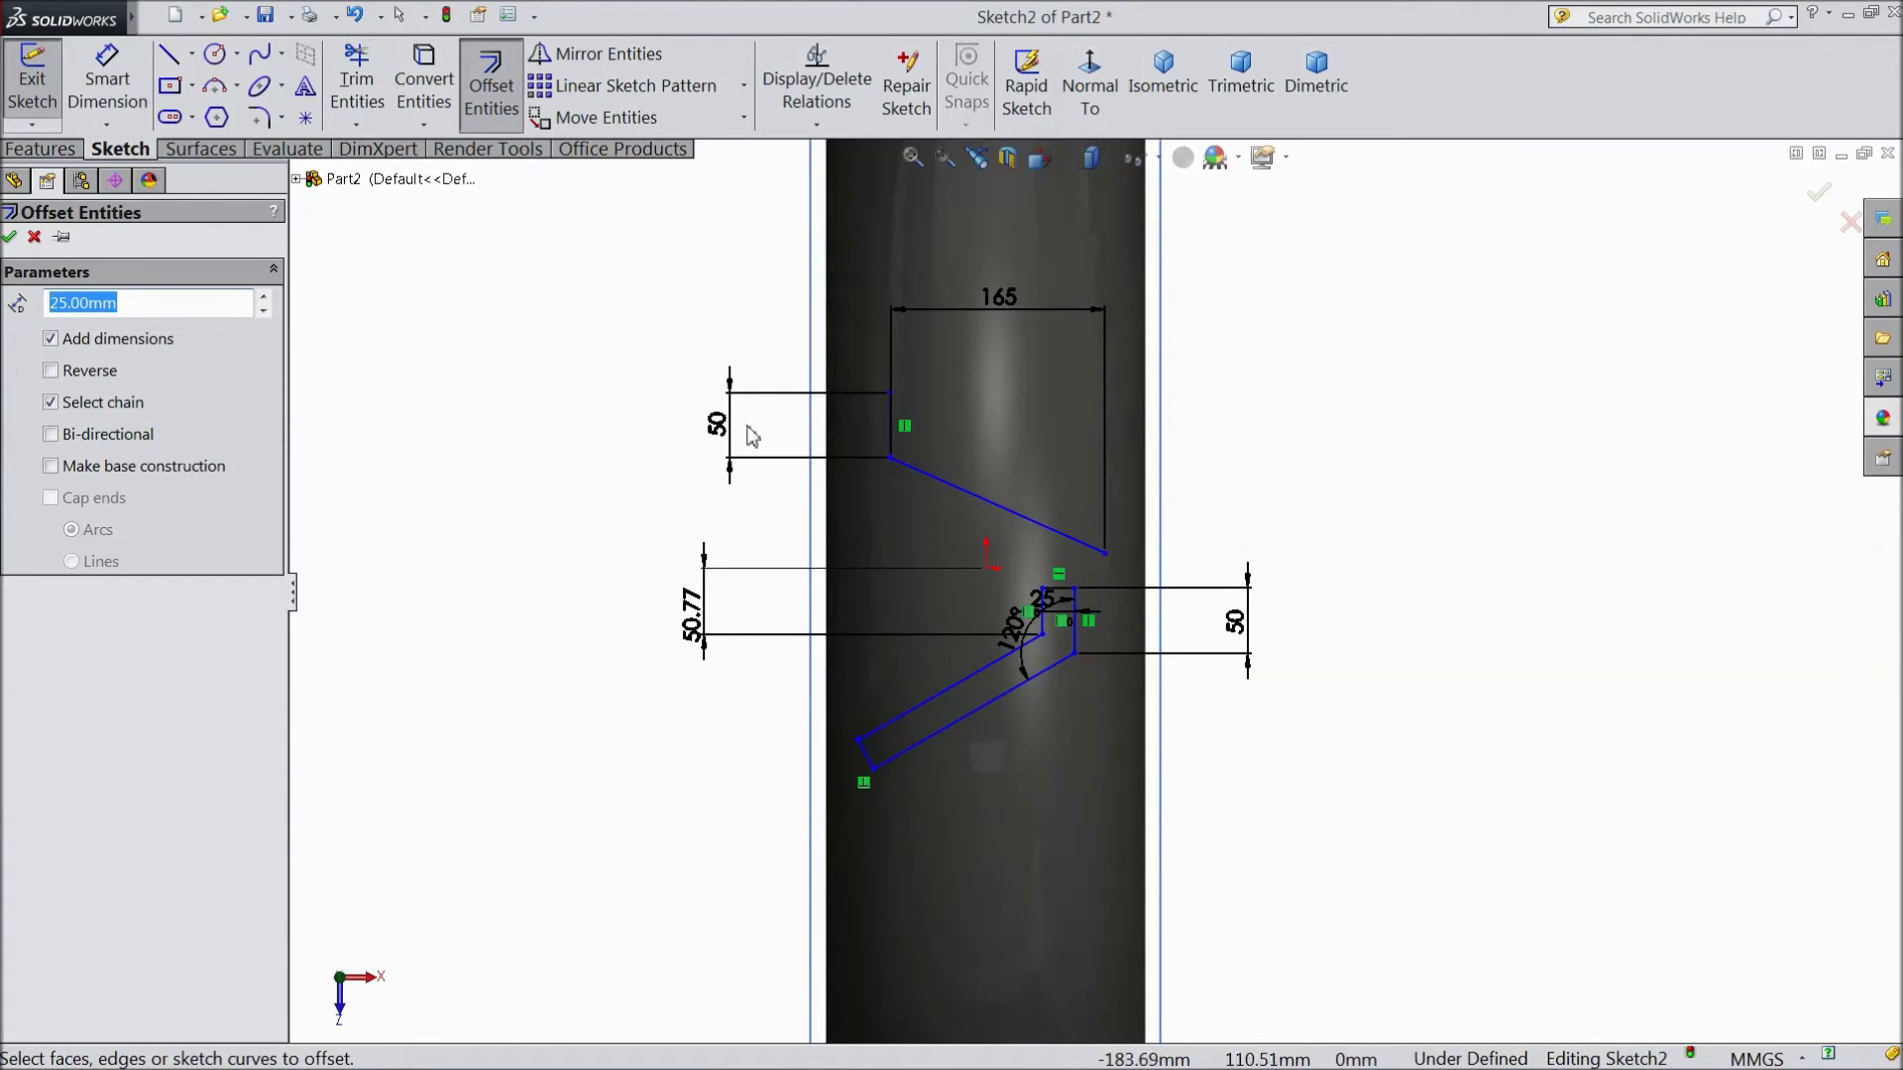
left_click(925, 474)
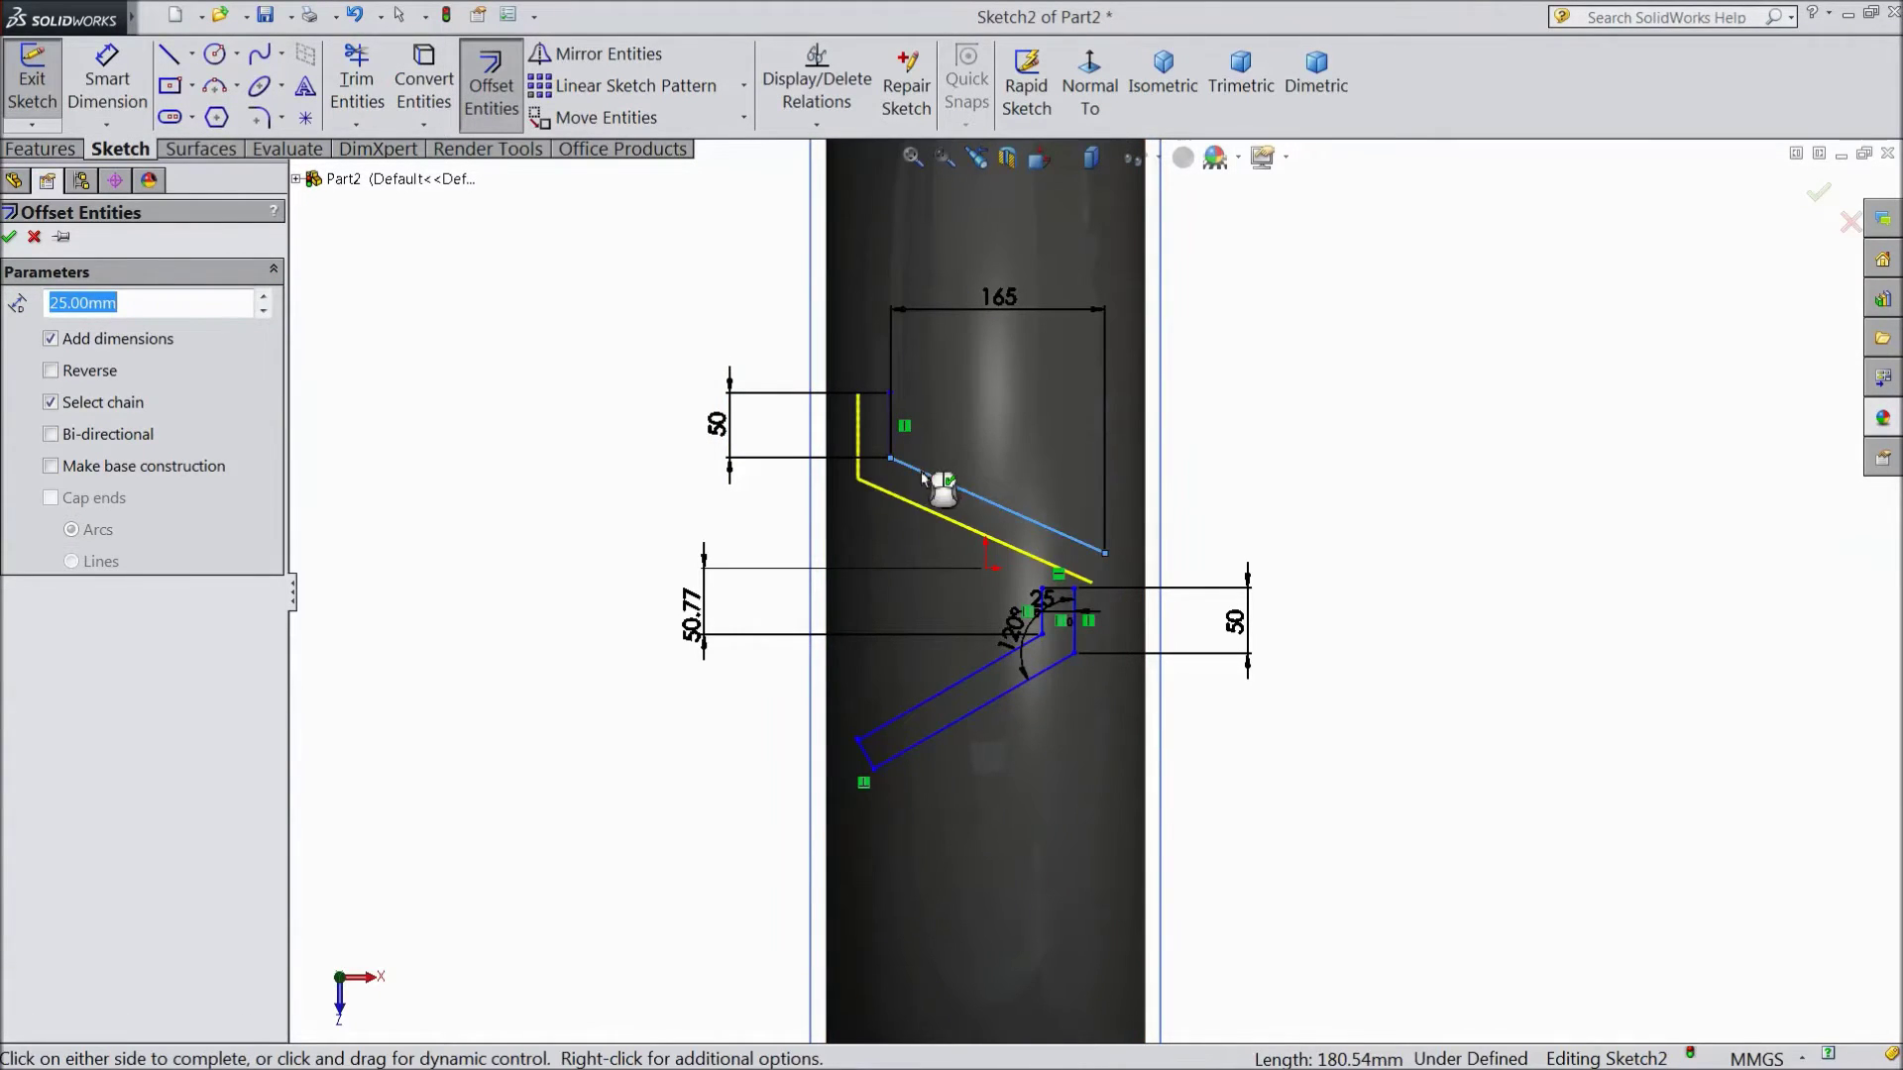
left_click(53, 371)
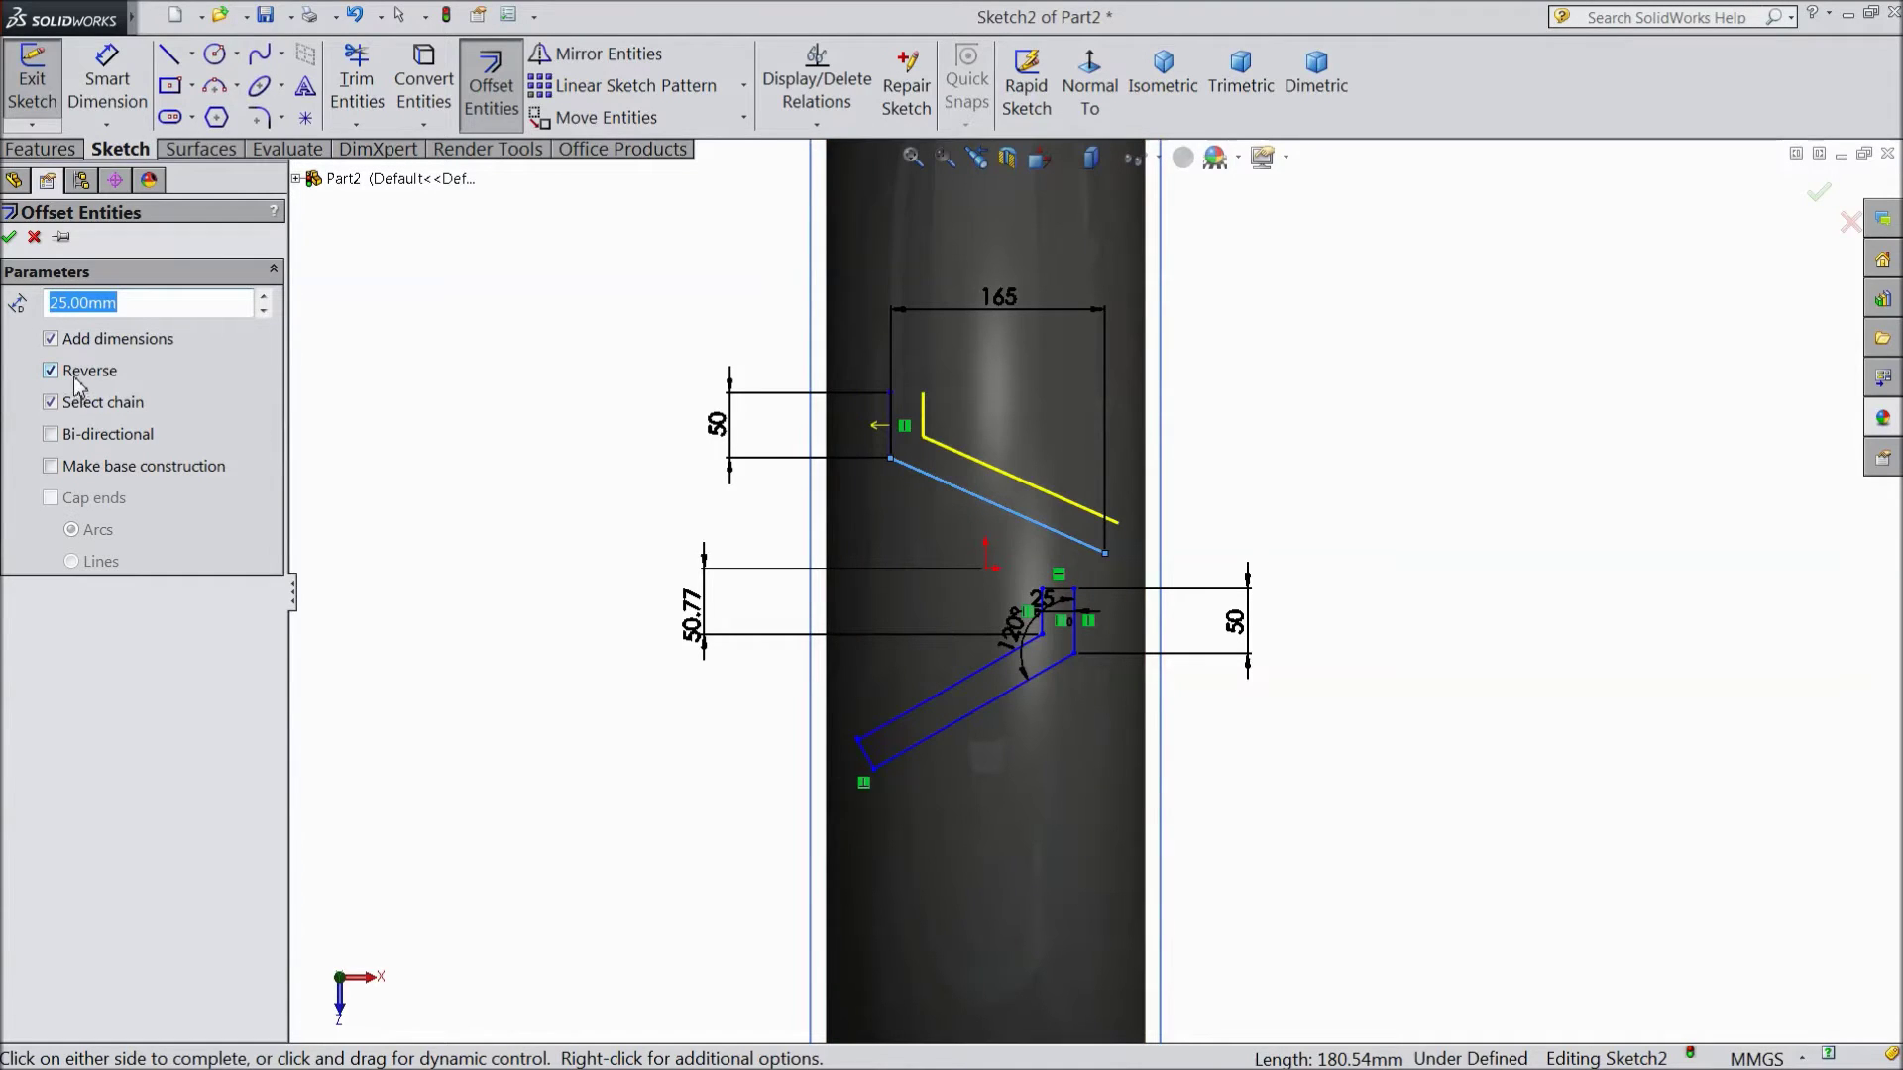
left_click(12, 239)
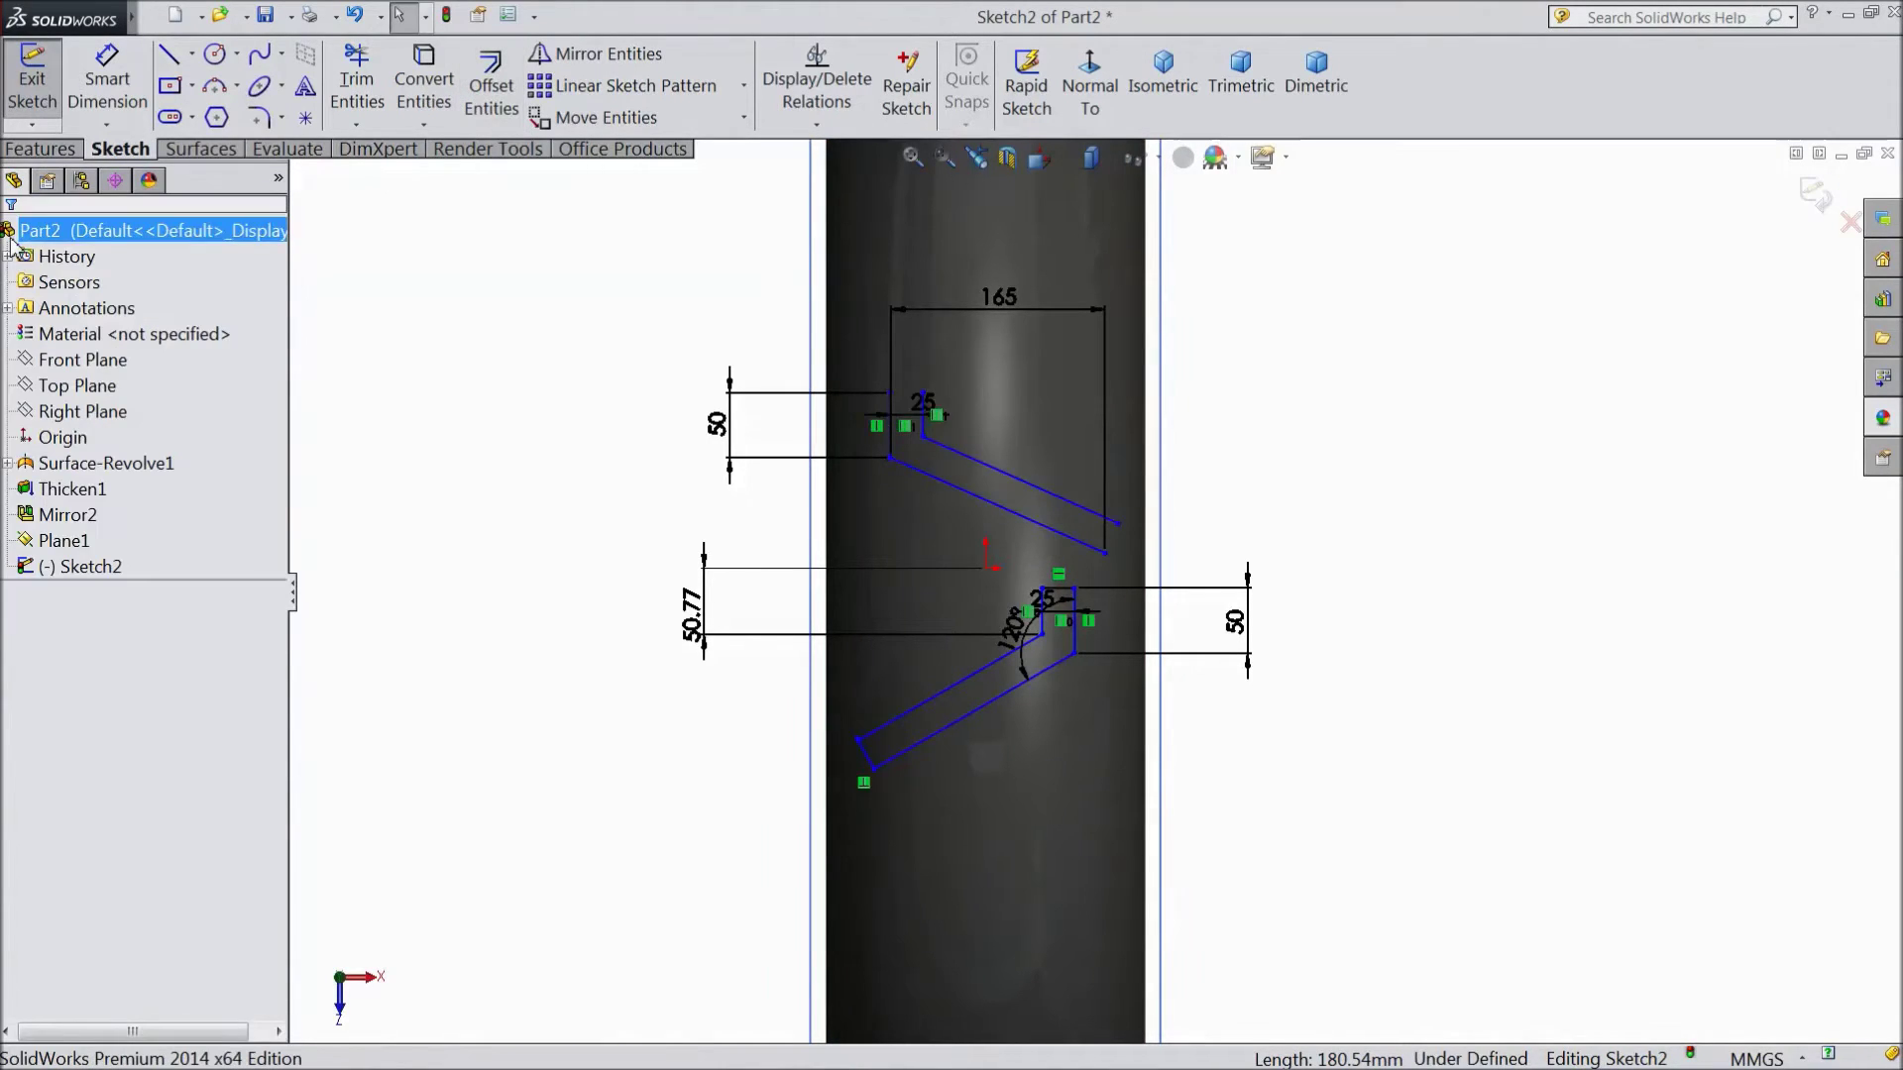
Close both open ends of the upper offset chain with lines to form the second tread profile.
left_click(170, 58)
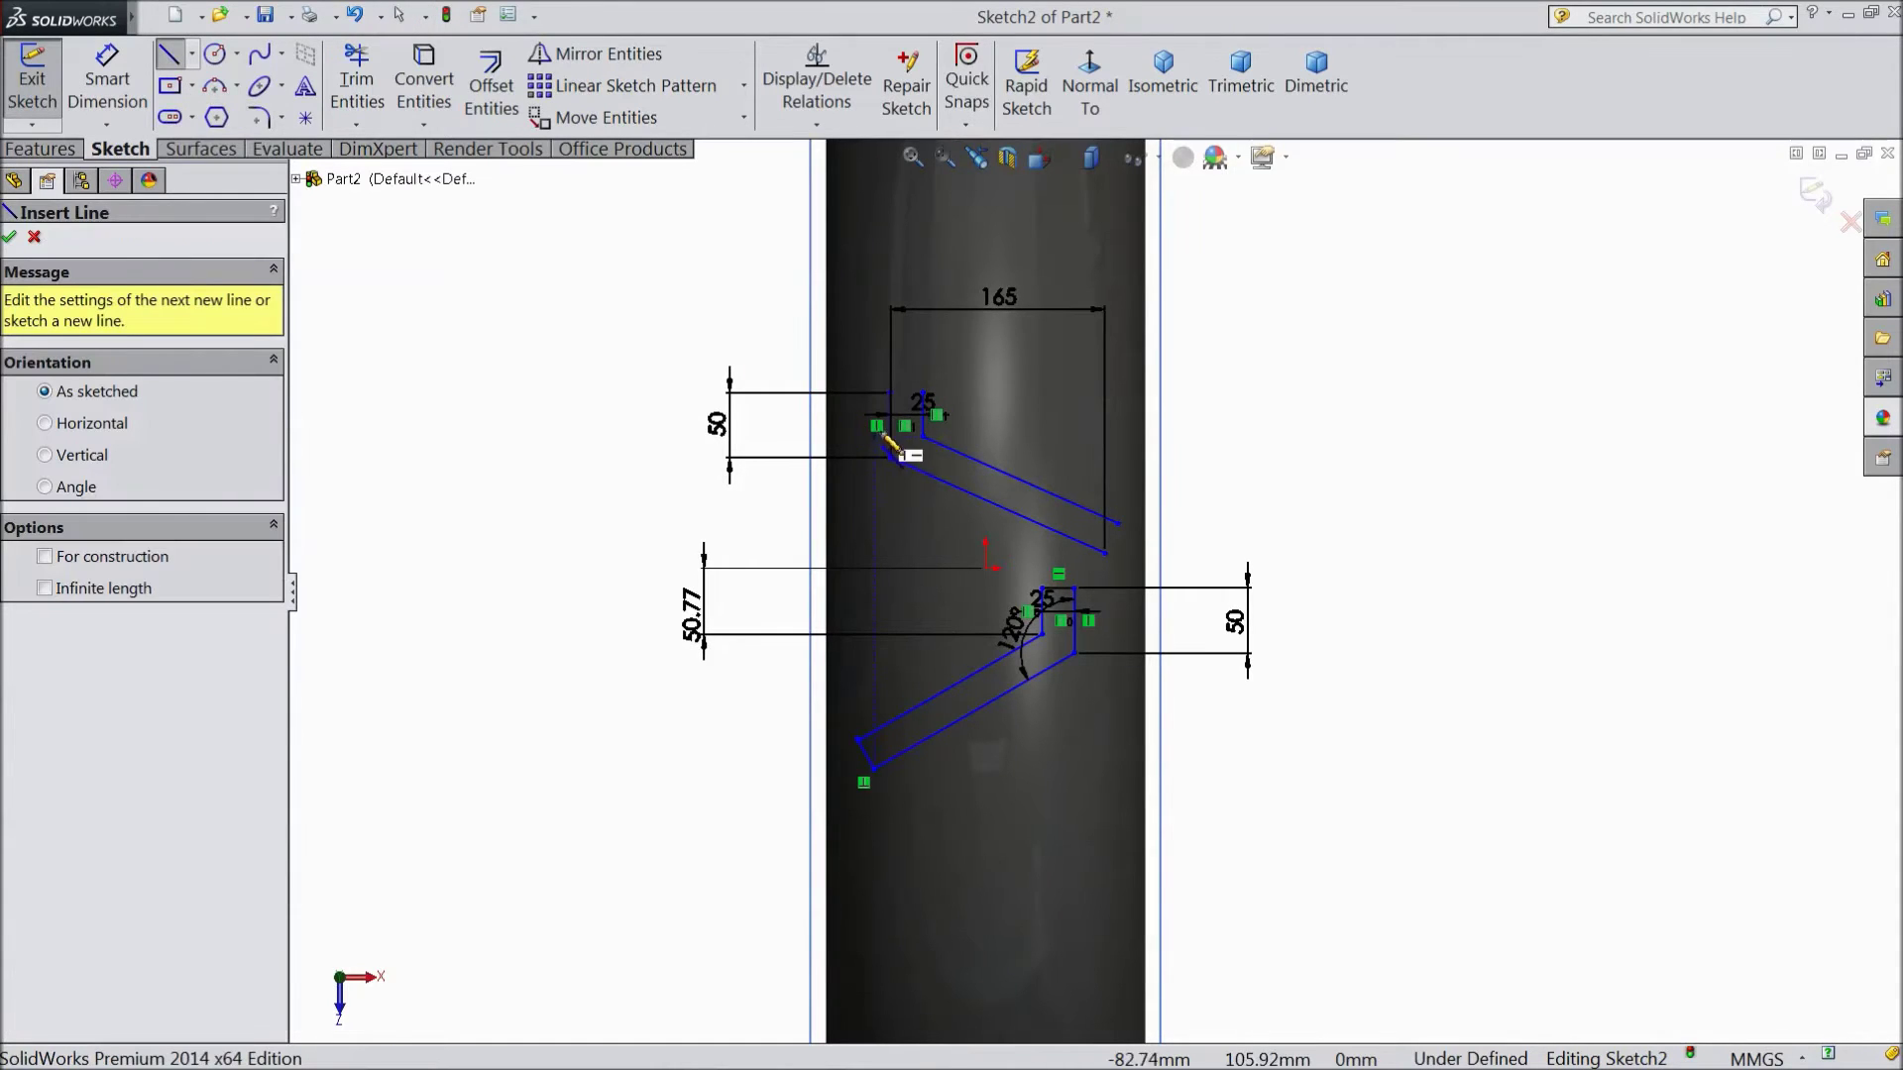
left_click_drag(891, 394, 923, 393)
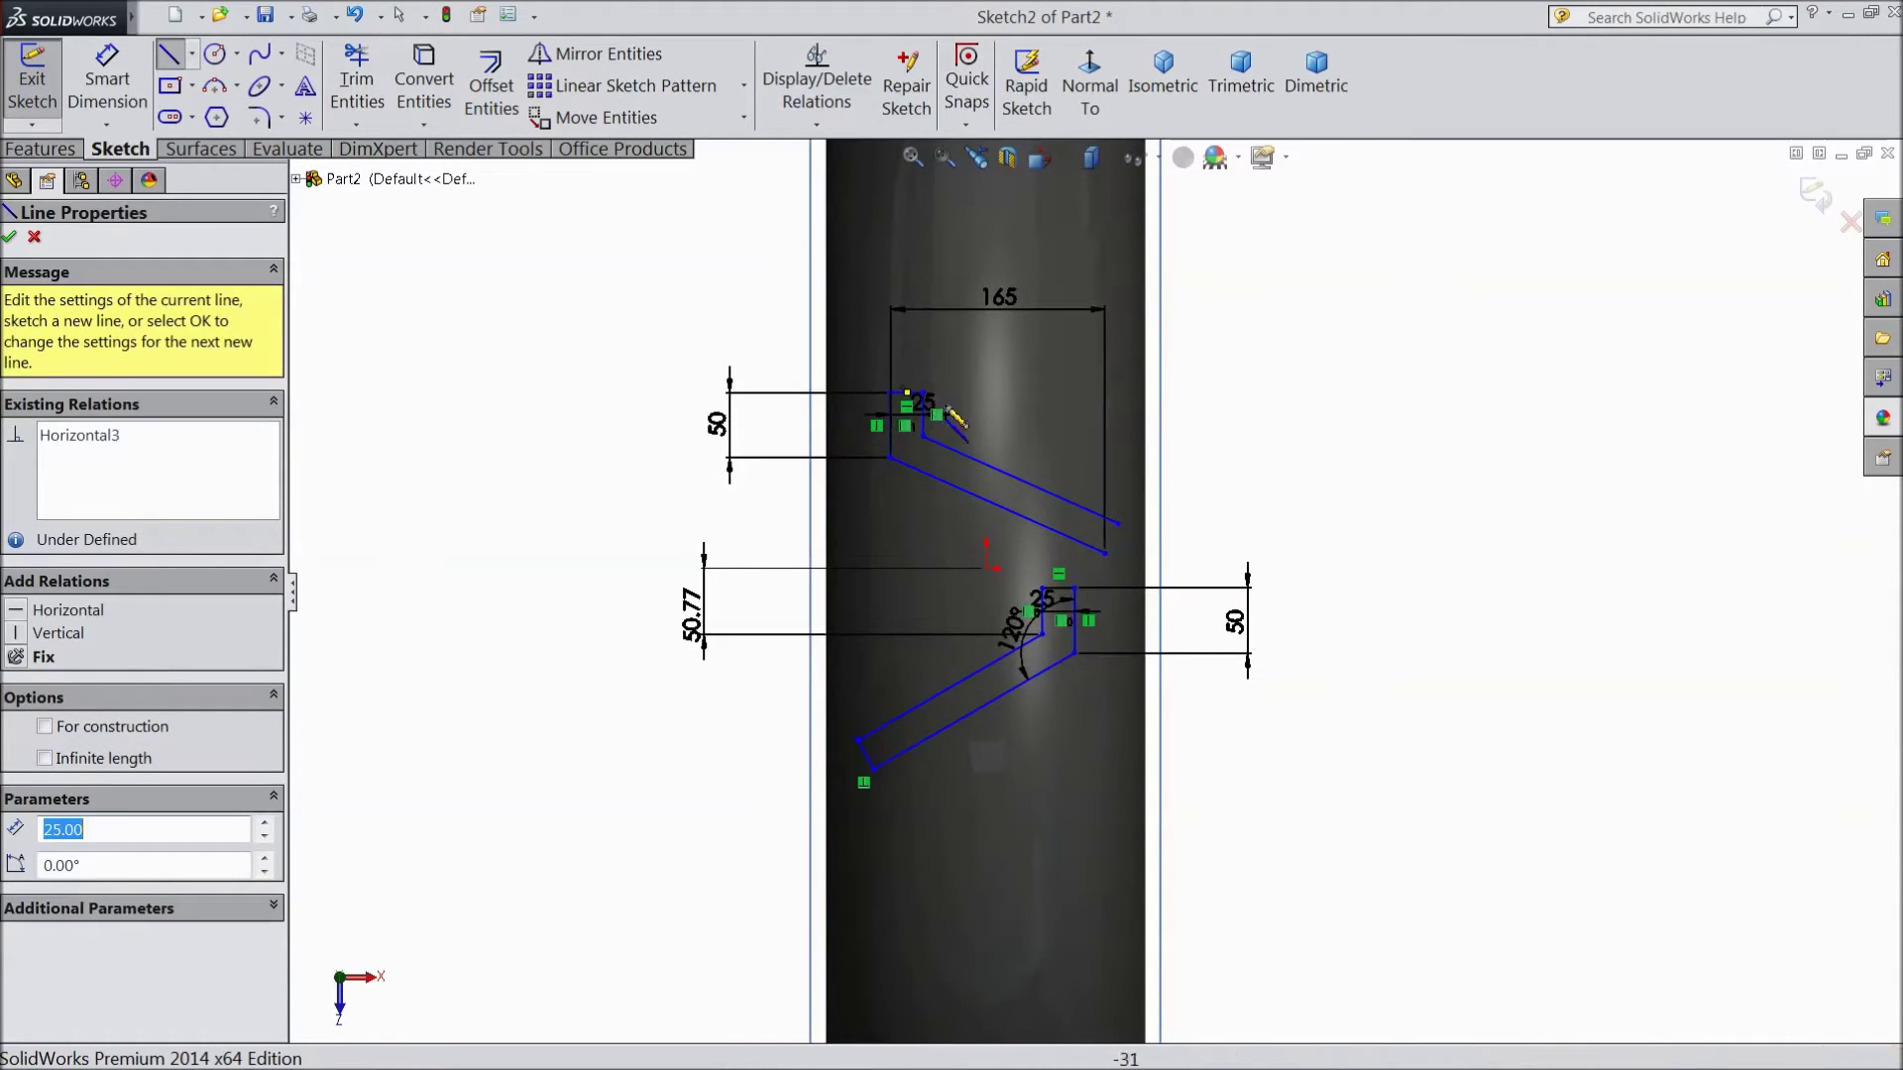
left_click(1107, 552)
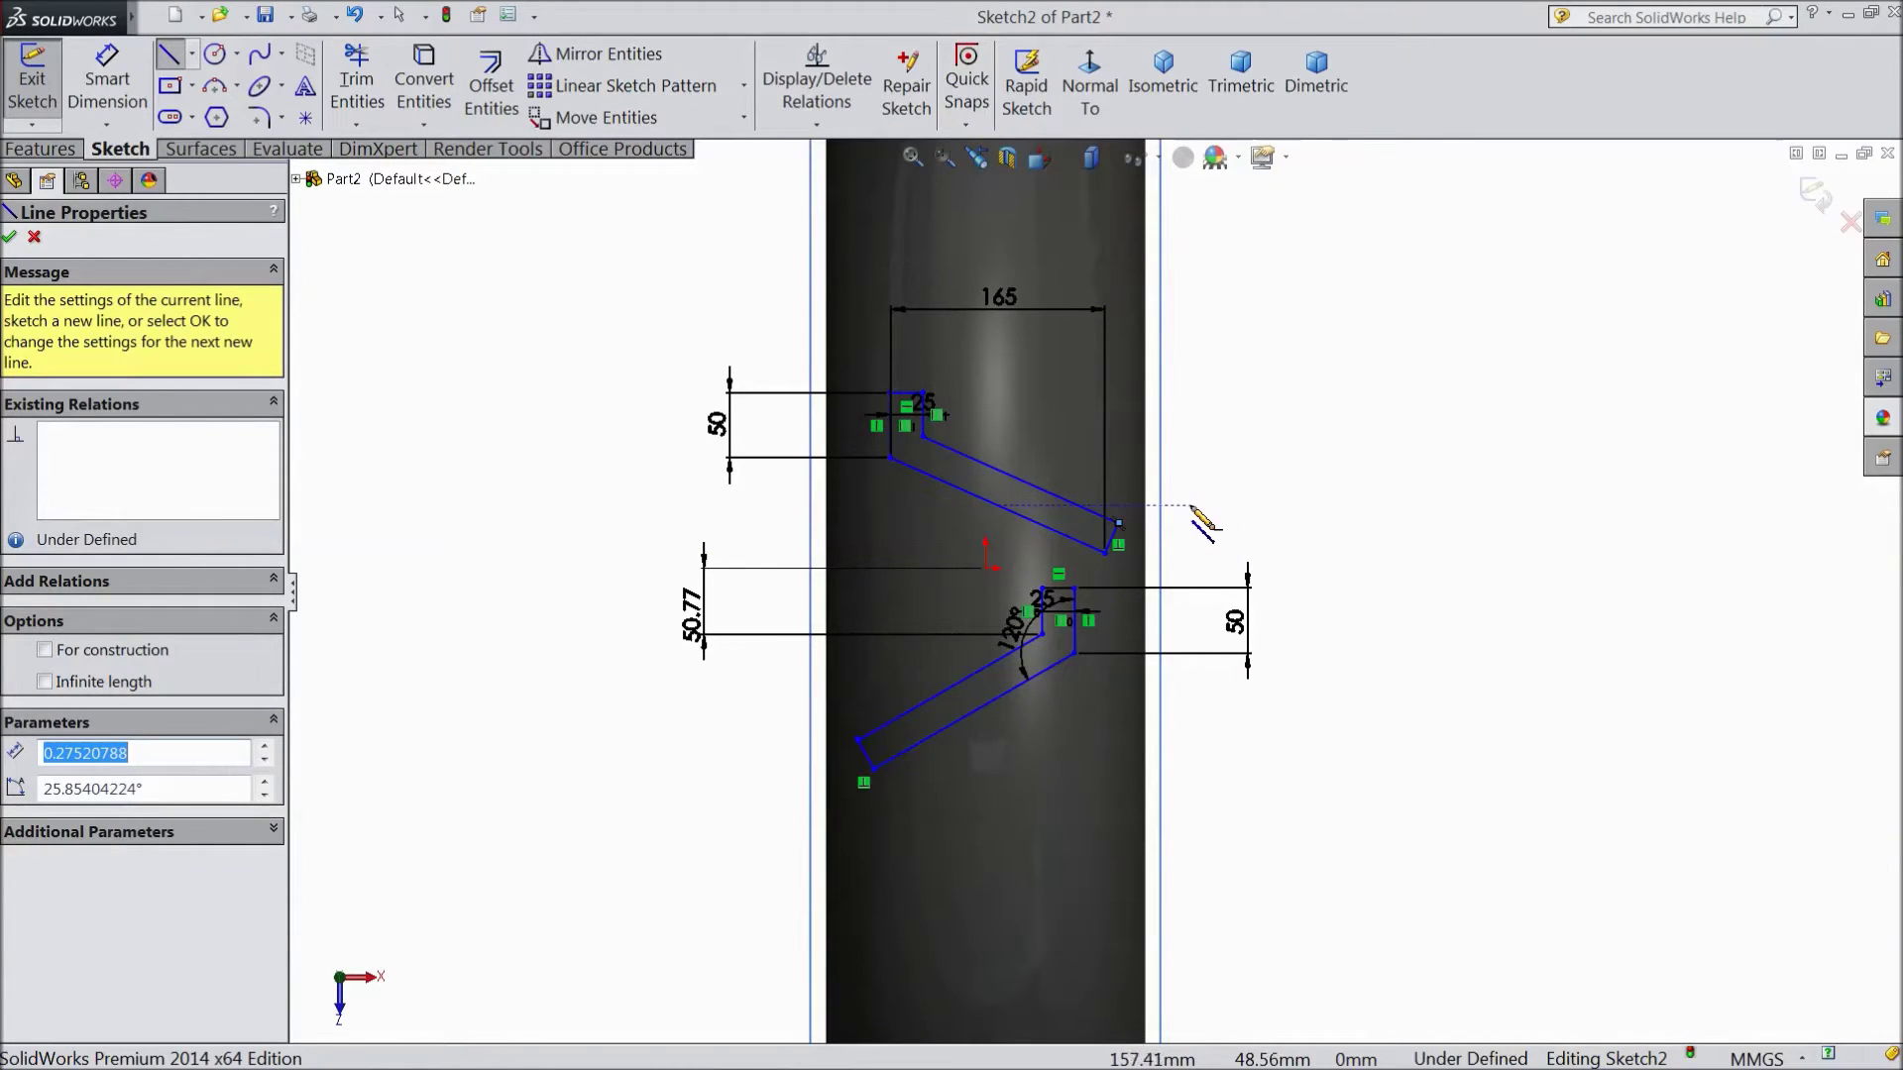
key("Escape")
Dimension the vertical distance from the origin to the upper offset chain's corner as 60 mm.
key("d")
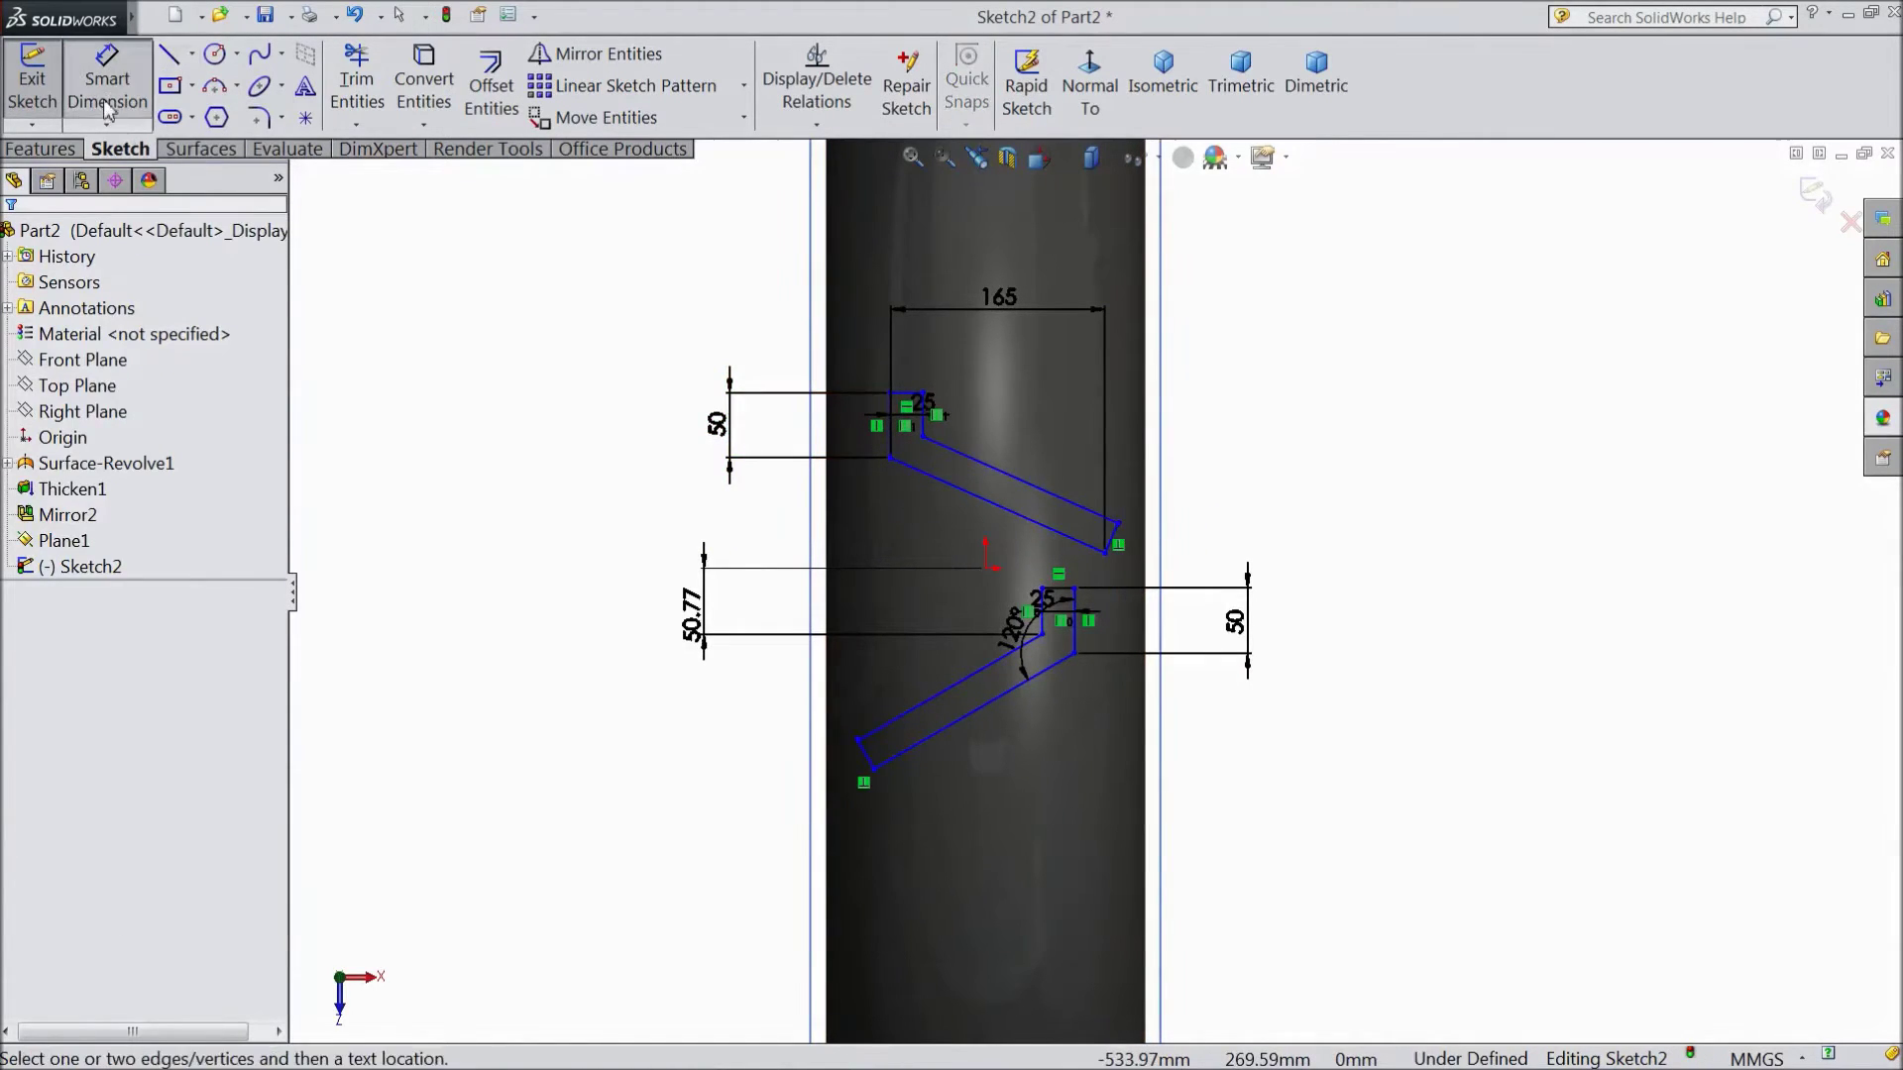
left_click(987, 572)
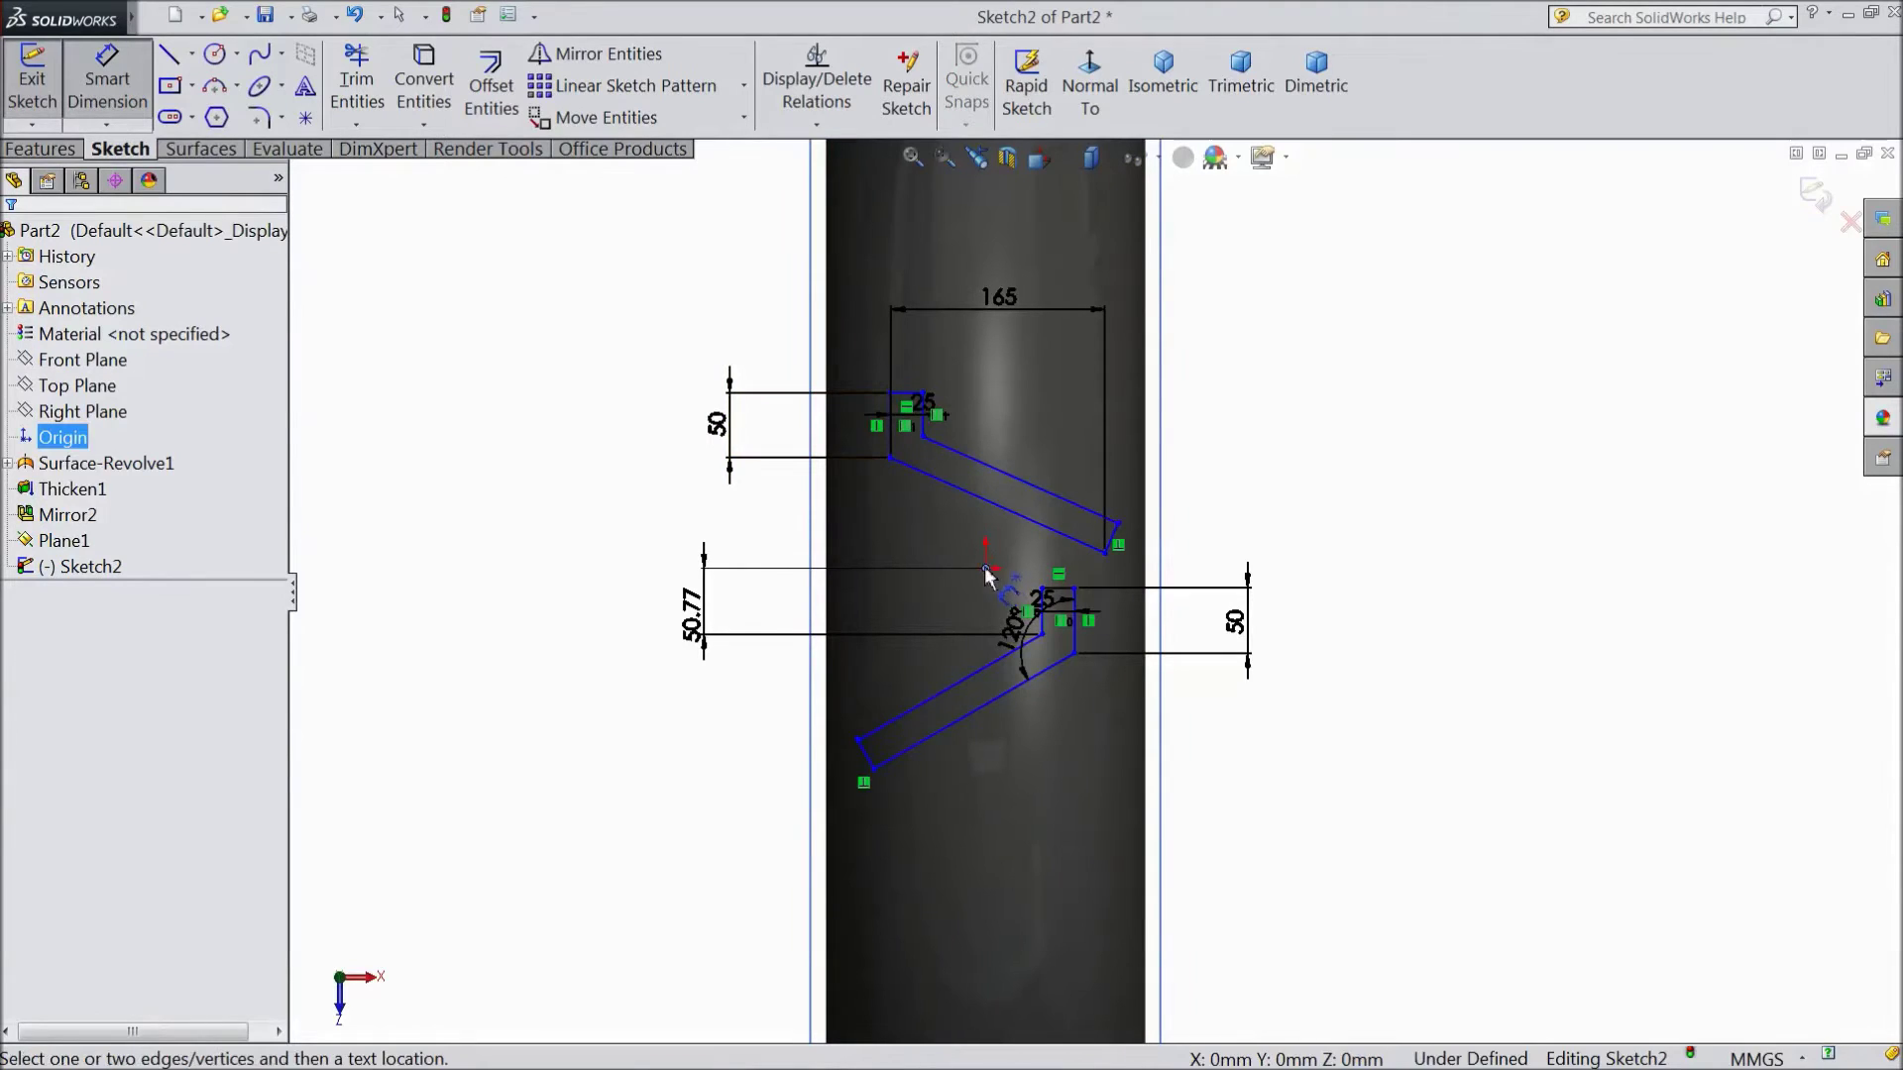
left_click(934, 444)
left_click(1323, 516)
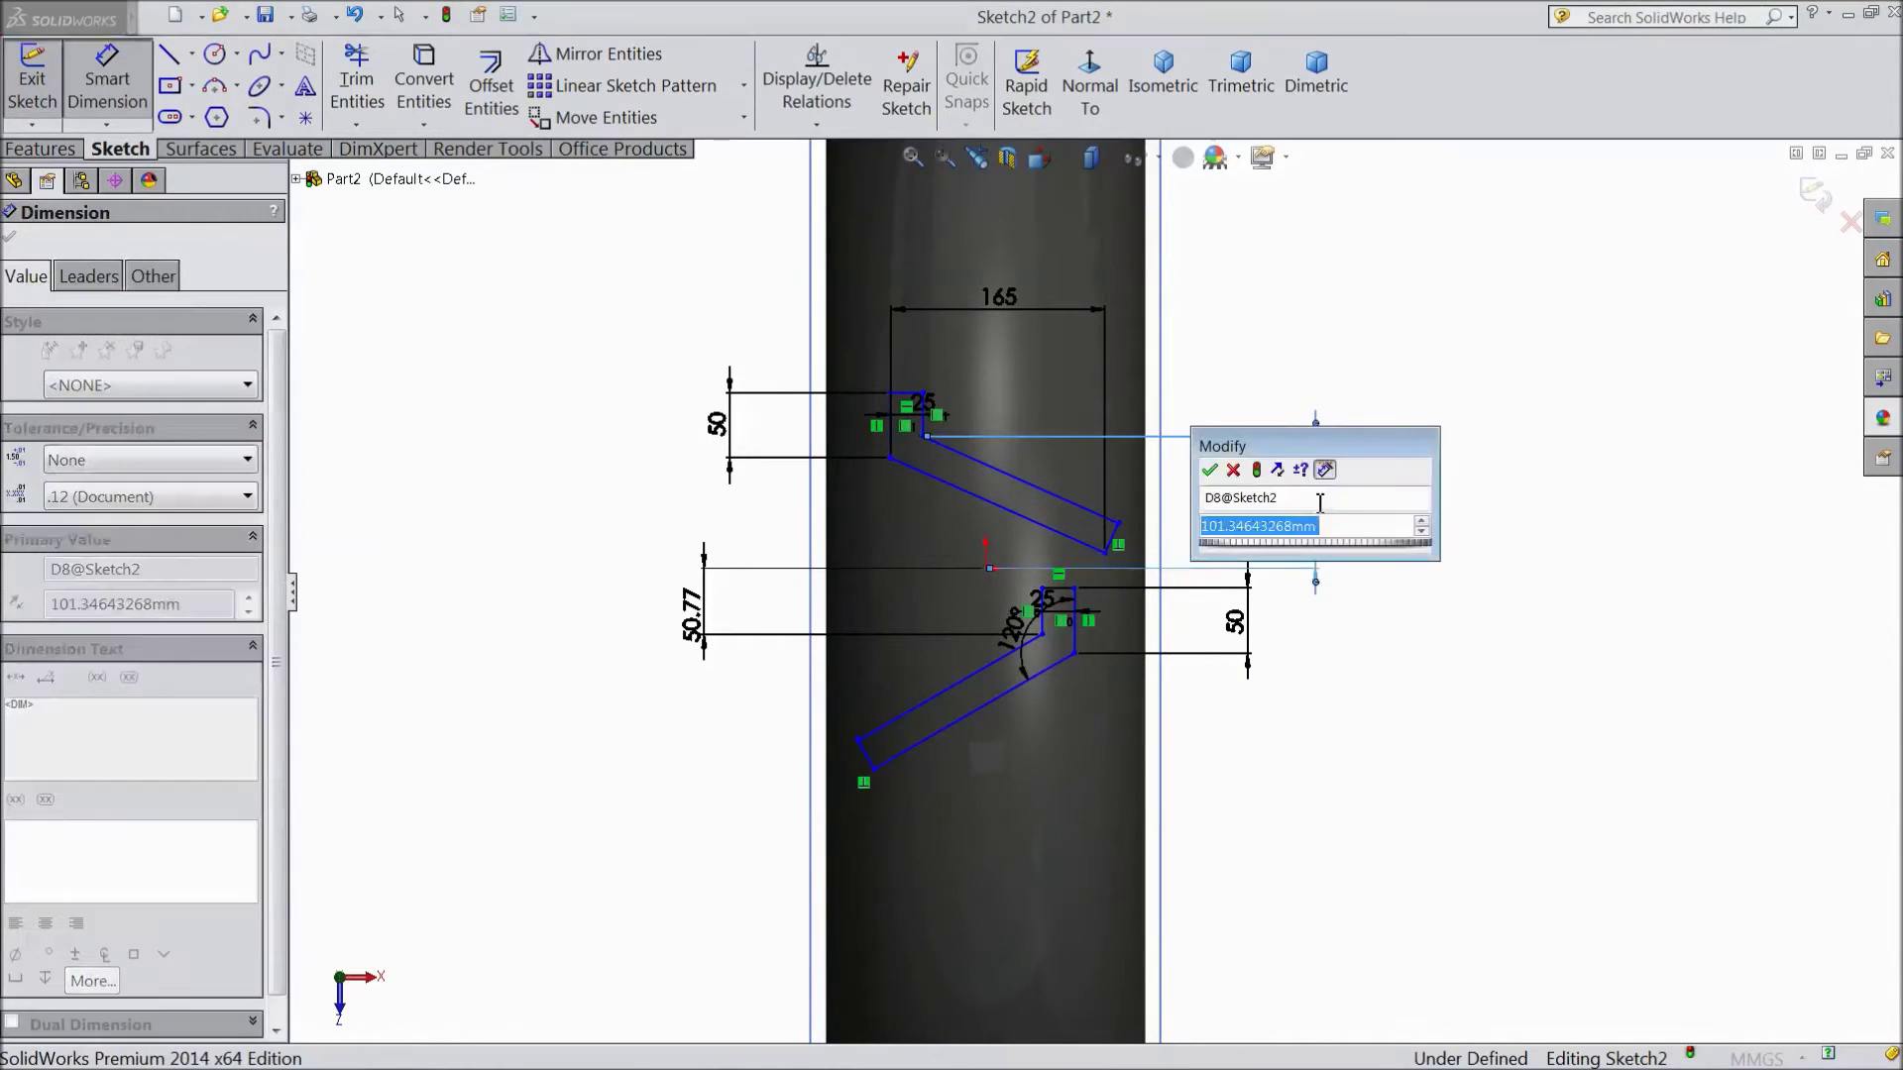
type("60")
key("Return")
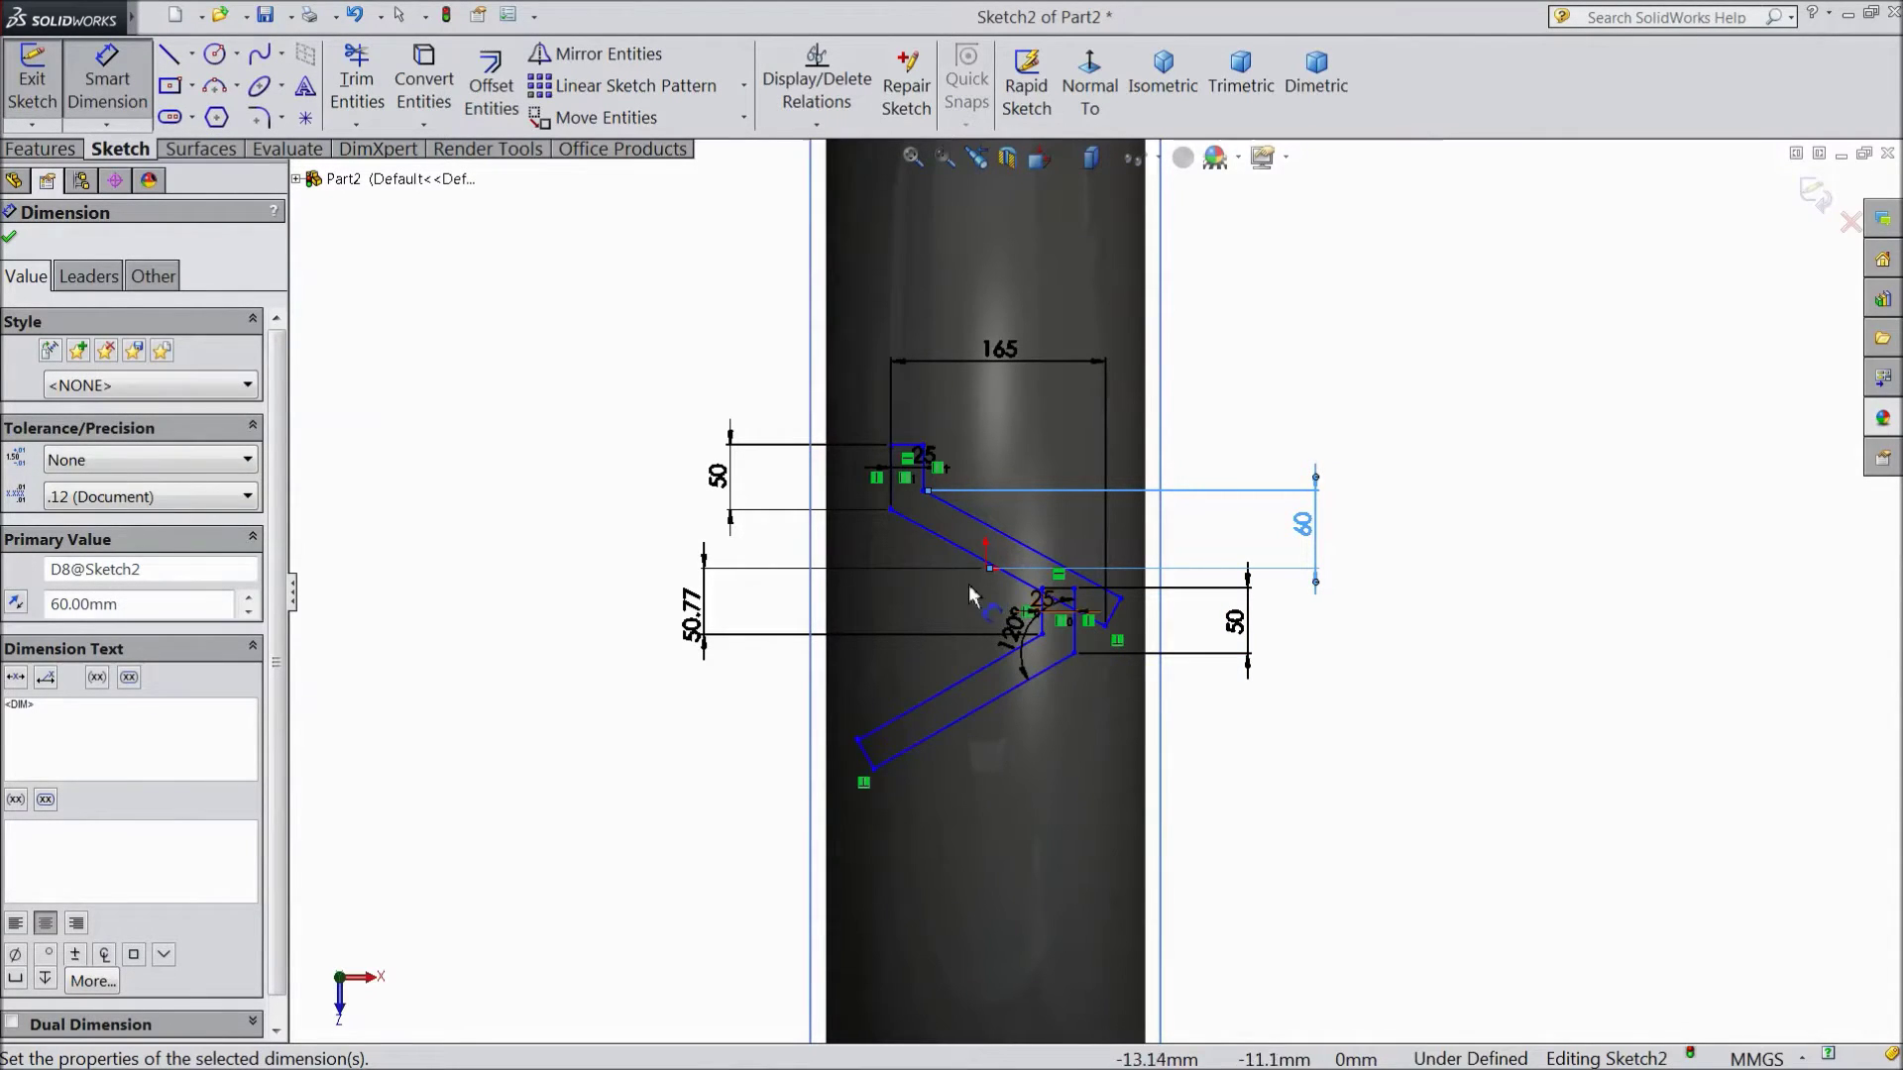
Set the vertical distance from the origin to the lower profile's inner corner to 75 mm.
scroll(996, 600, "down", 2)
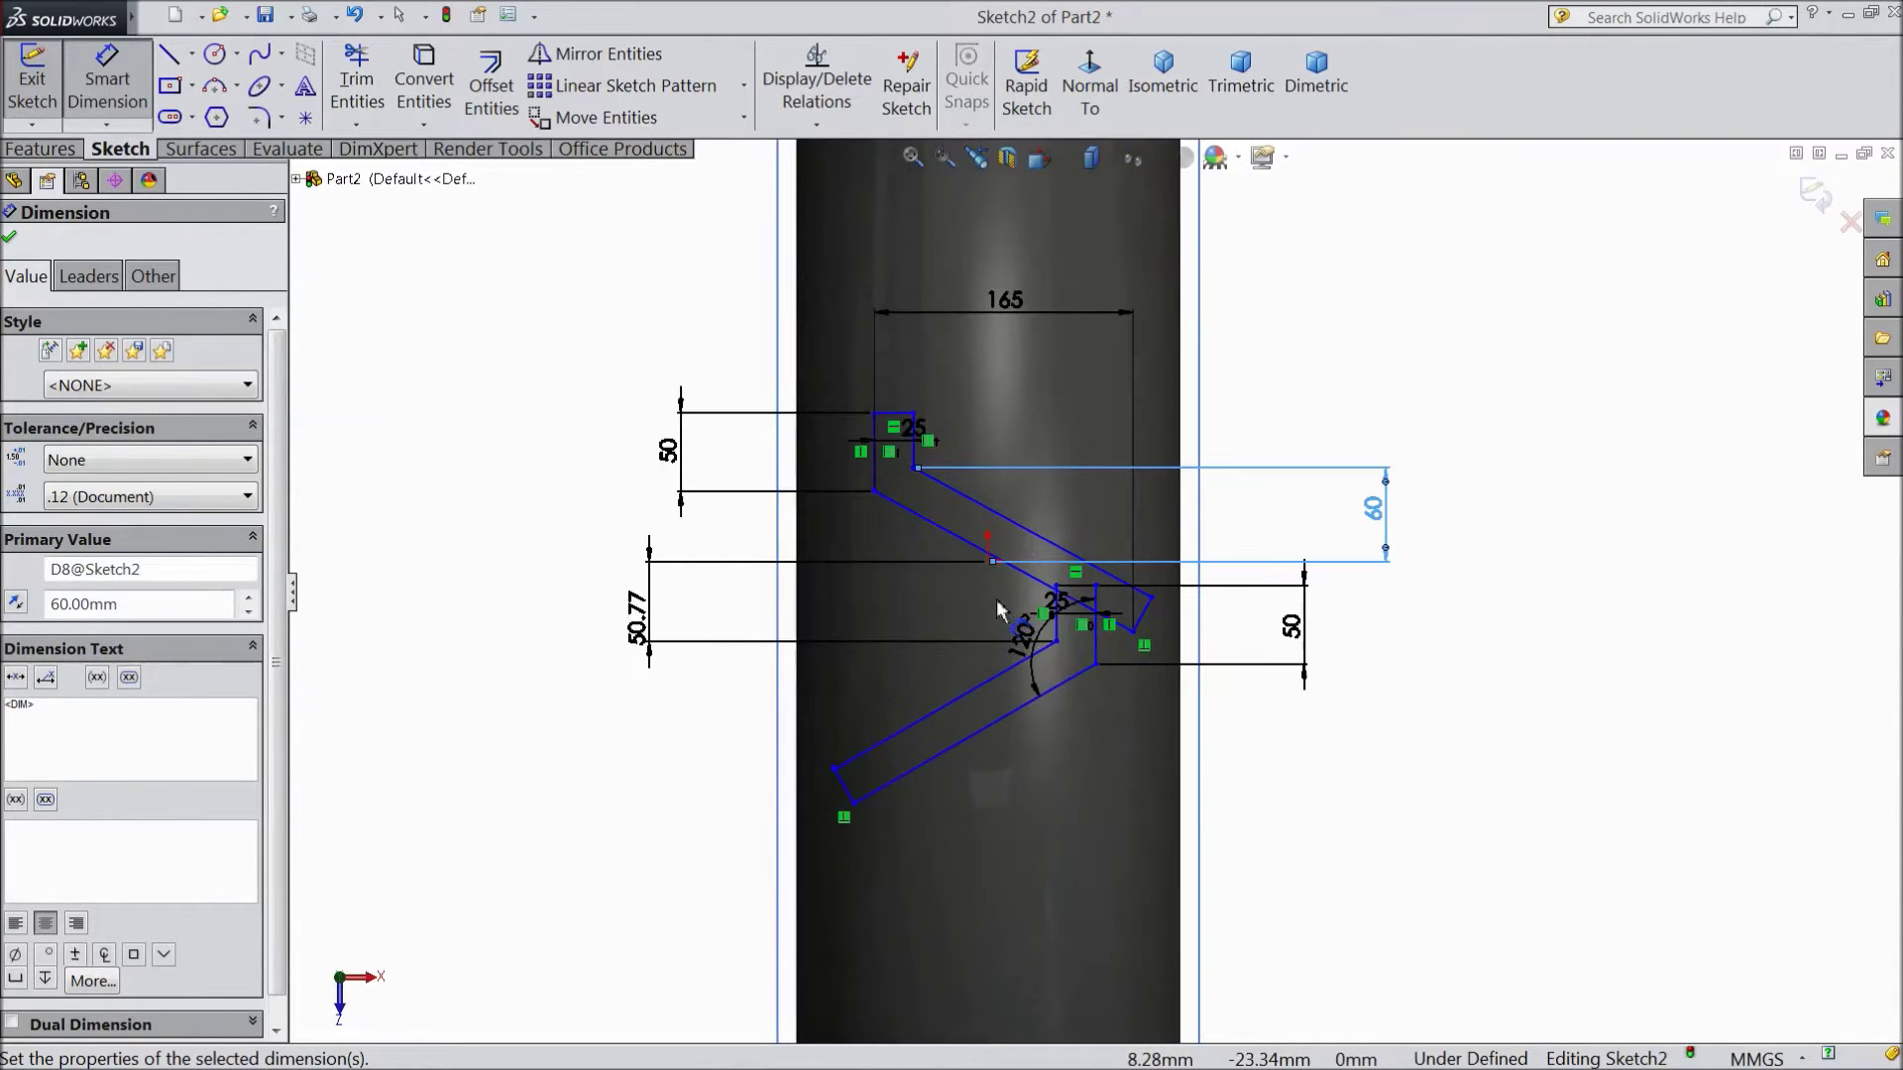
double_click(639, 620)
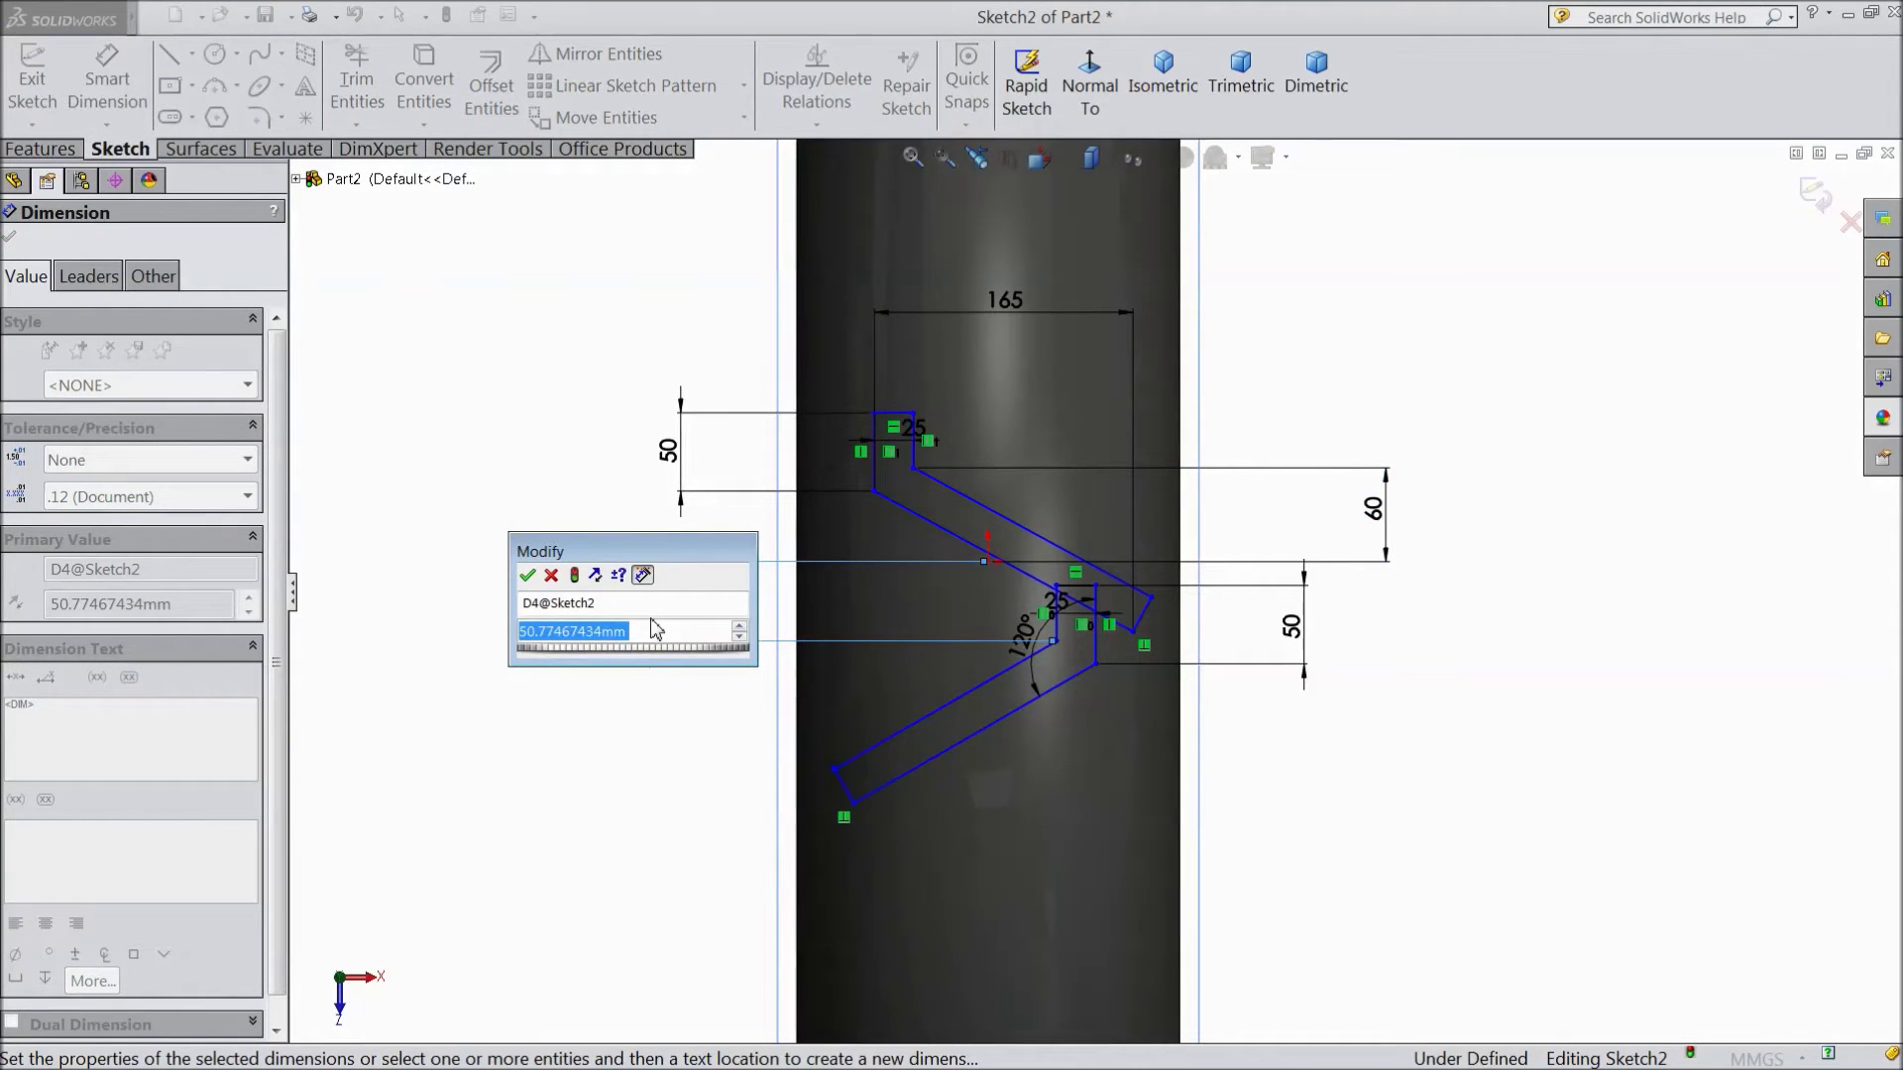
type("75")
left_click(528, 576)
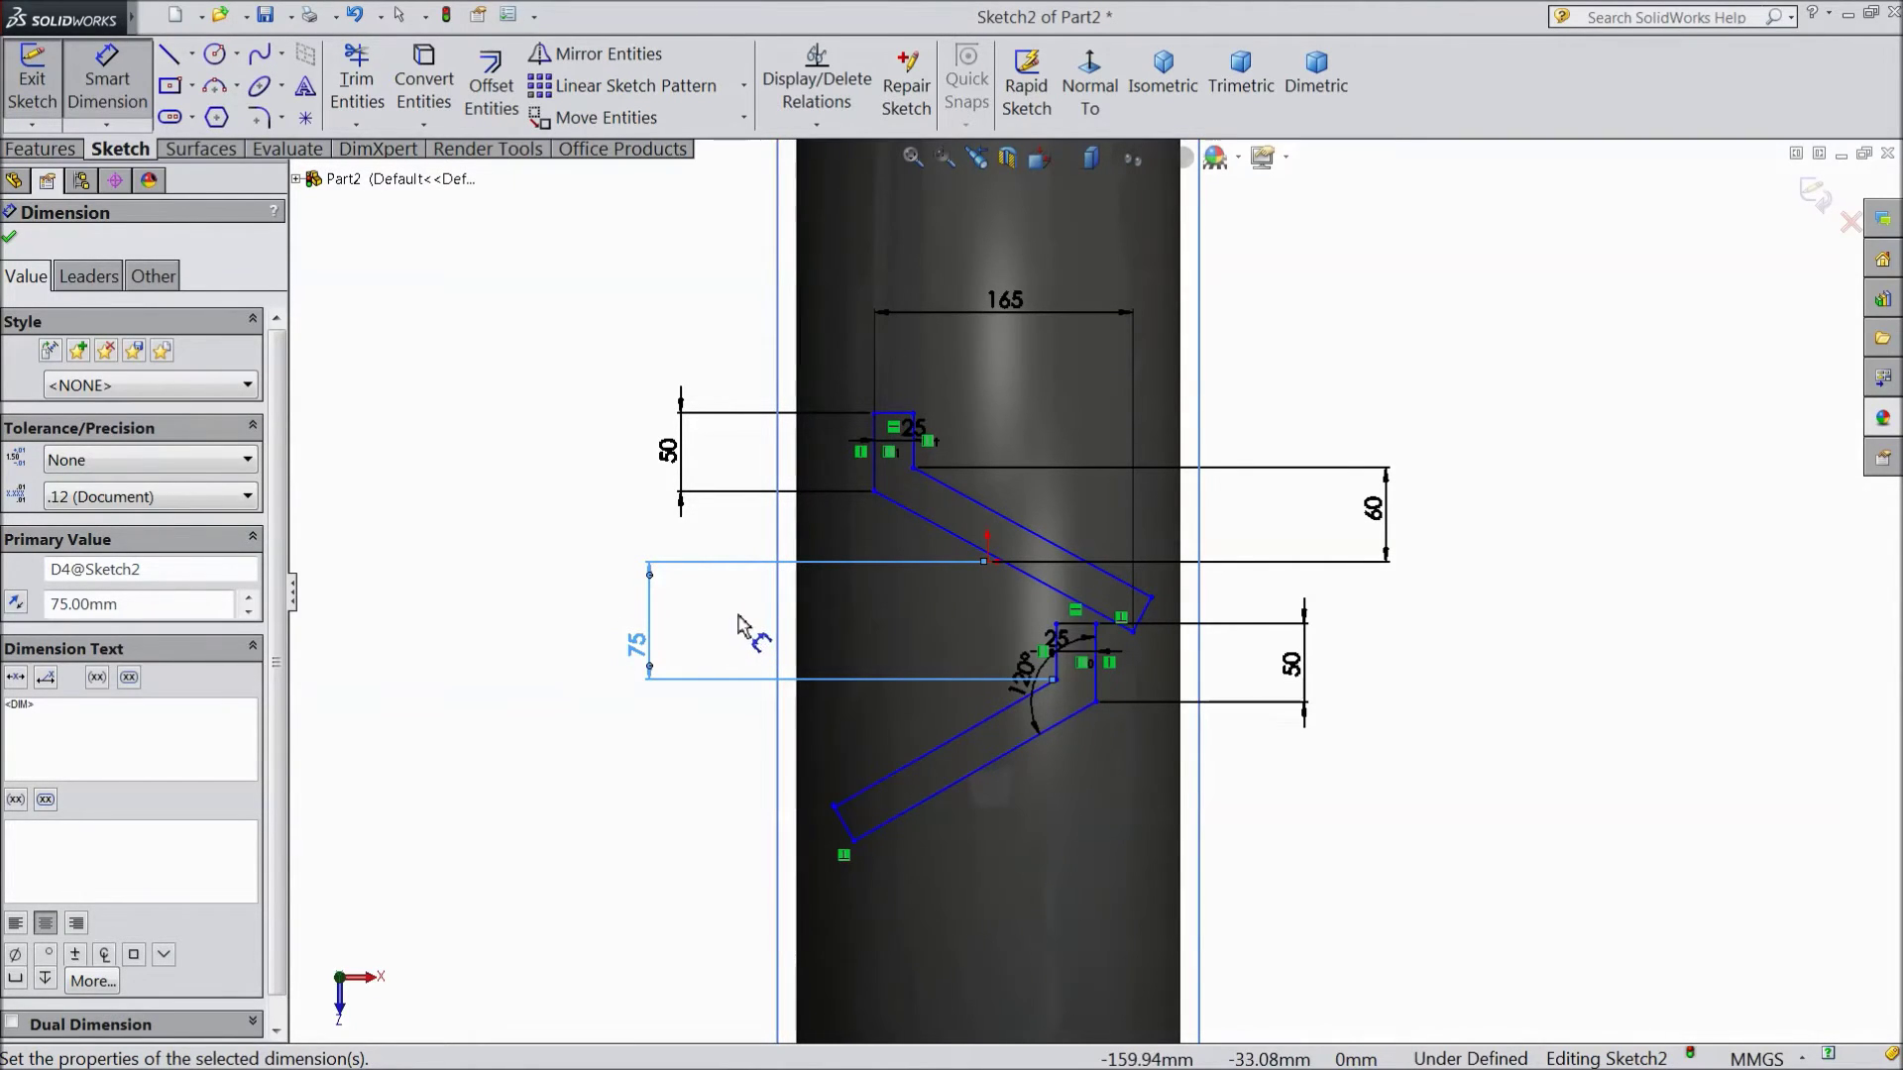
left_click(9, 239)
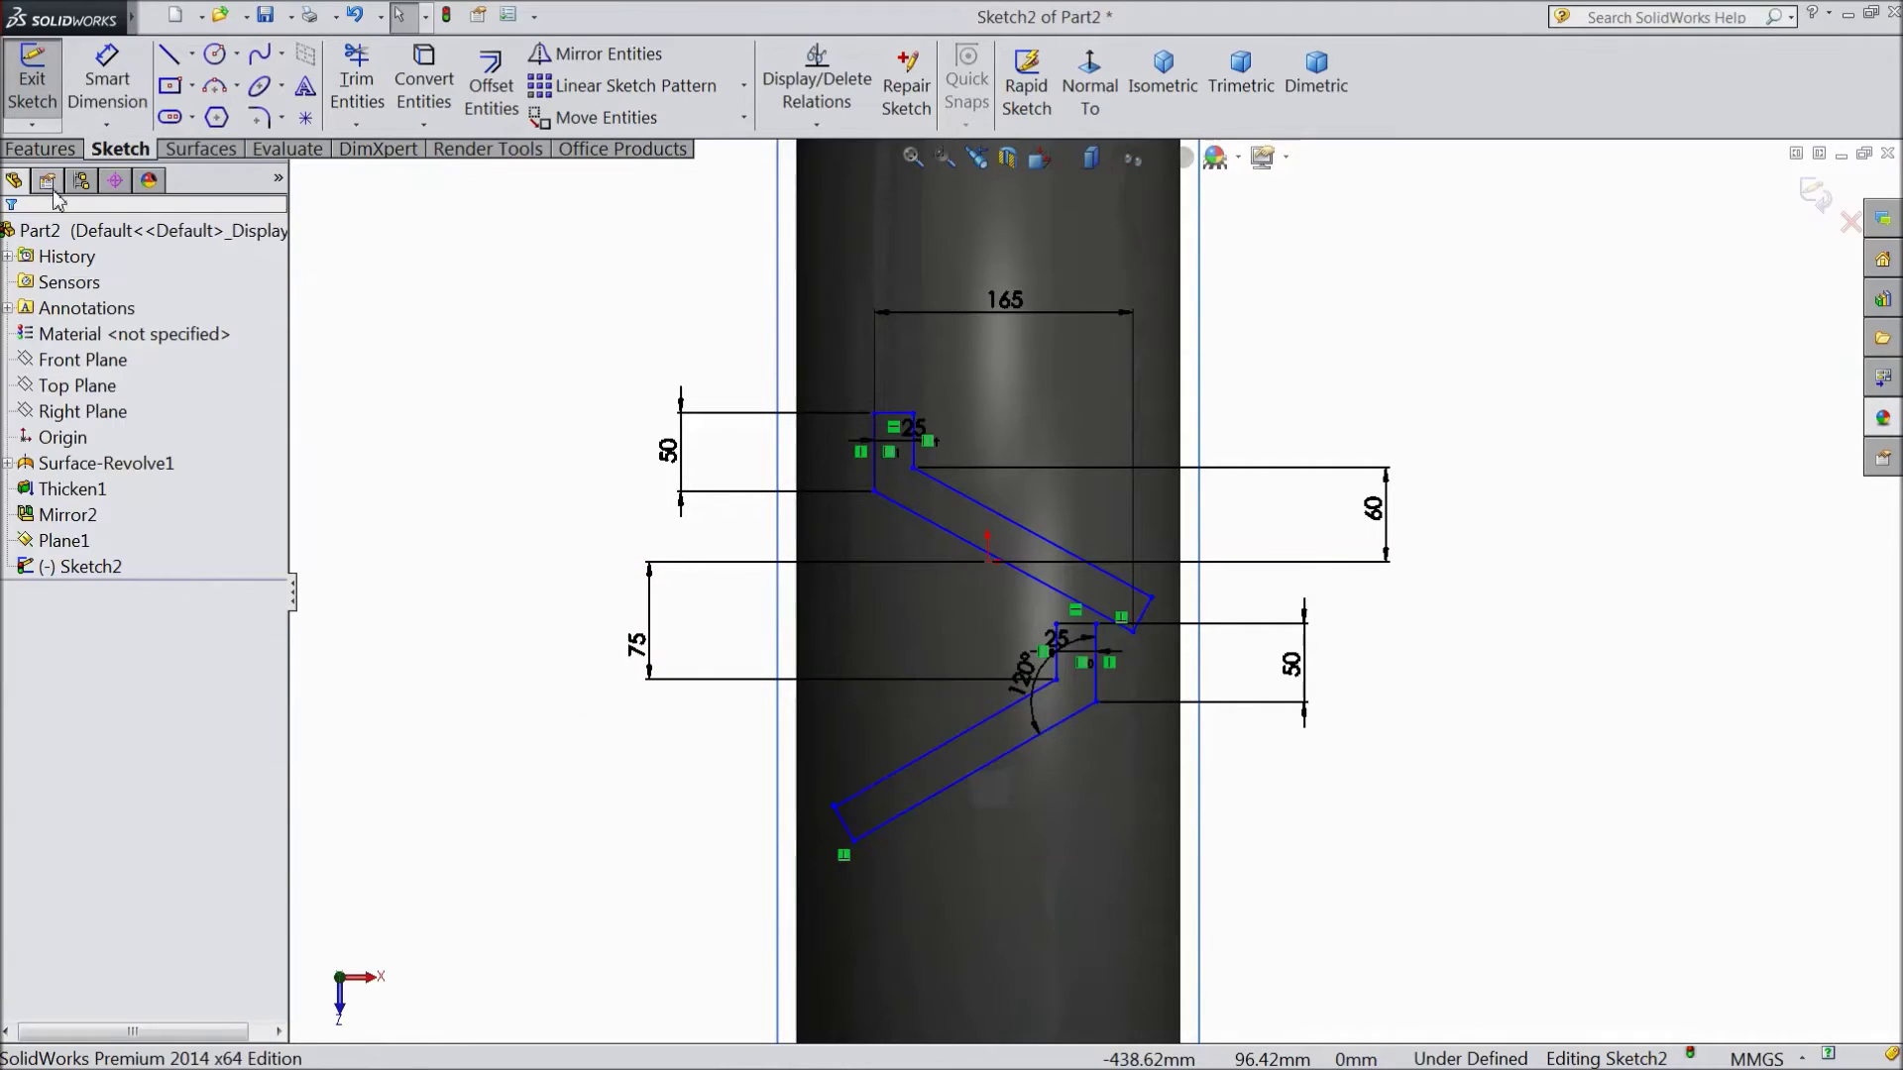
Extrude both closed tread profile regions of the sketch Up To Surface, ending at the tire's outer face, with merged result.
left_click(39, 149)
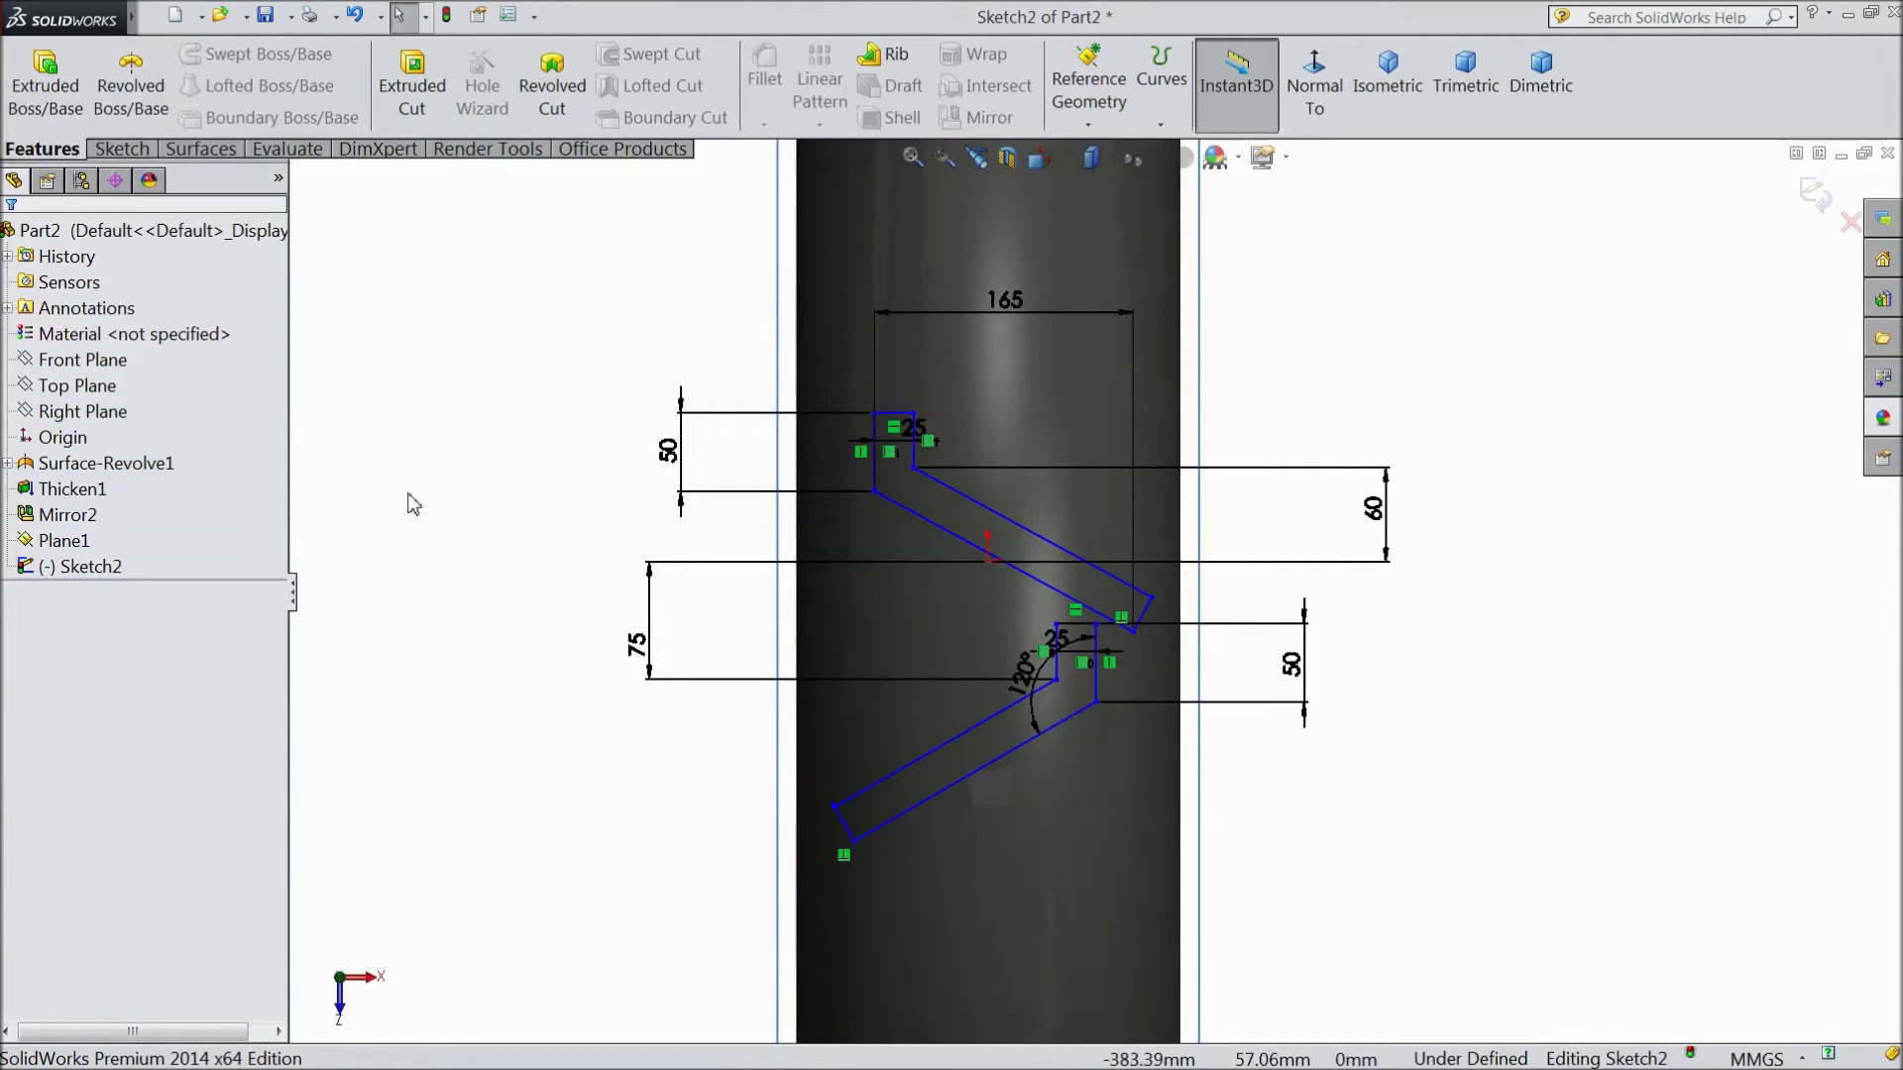
key("z")
mouse_move(531, 686)
middle_mouse_down()
mouse_move(514, 454)
mouse_move(564, 480)
middle_mouse_up()
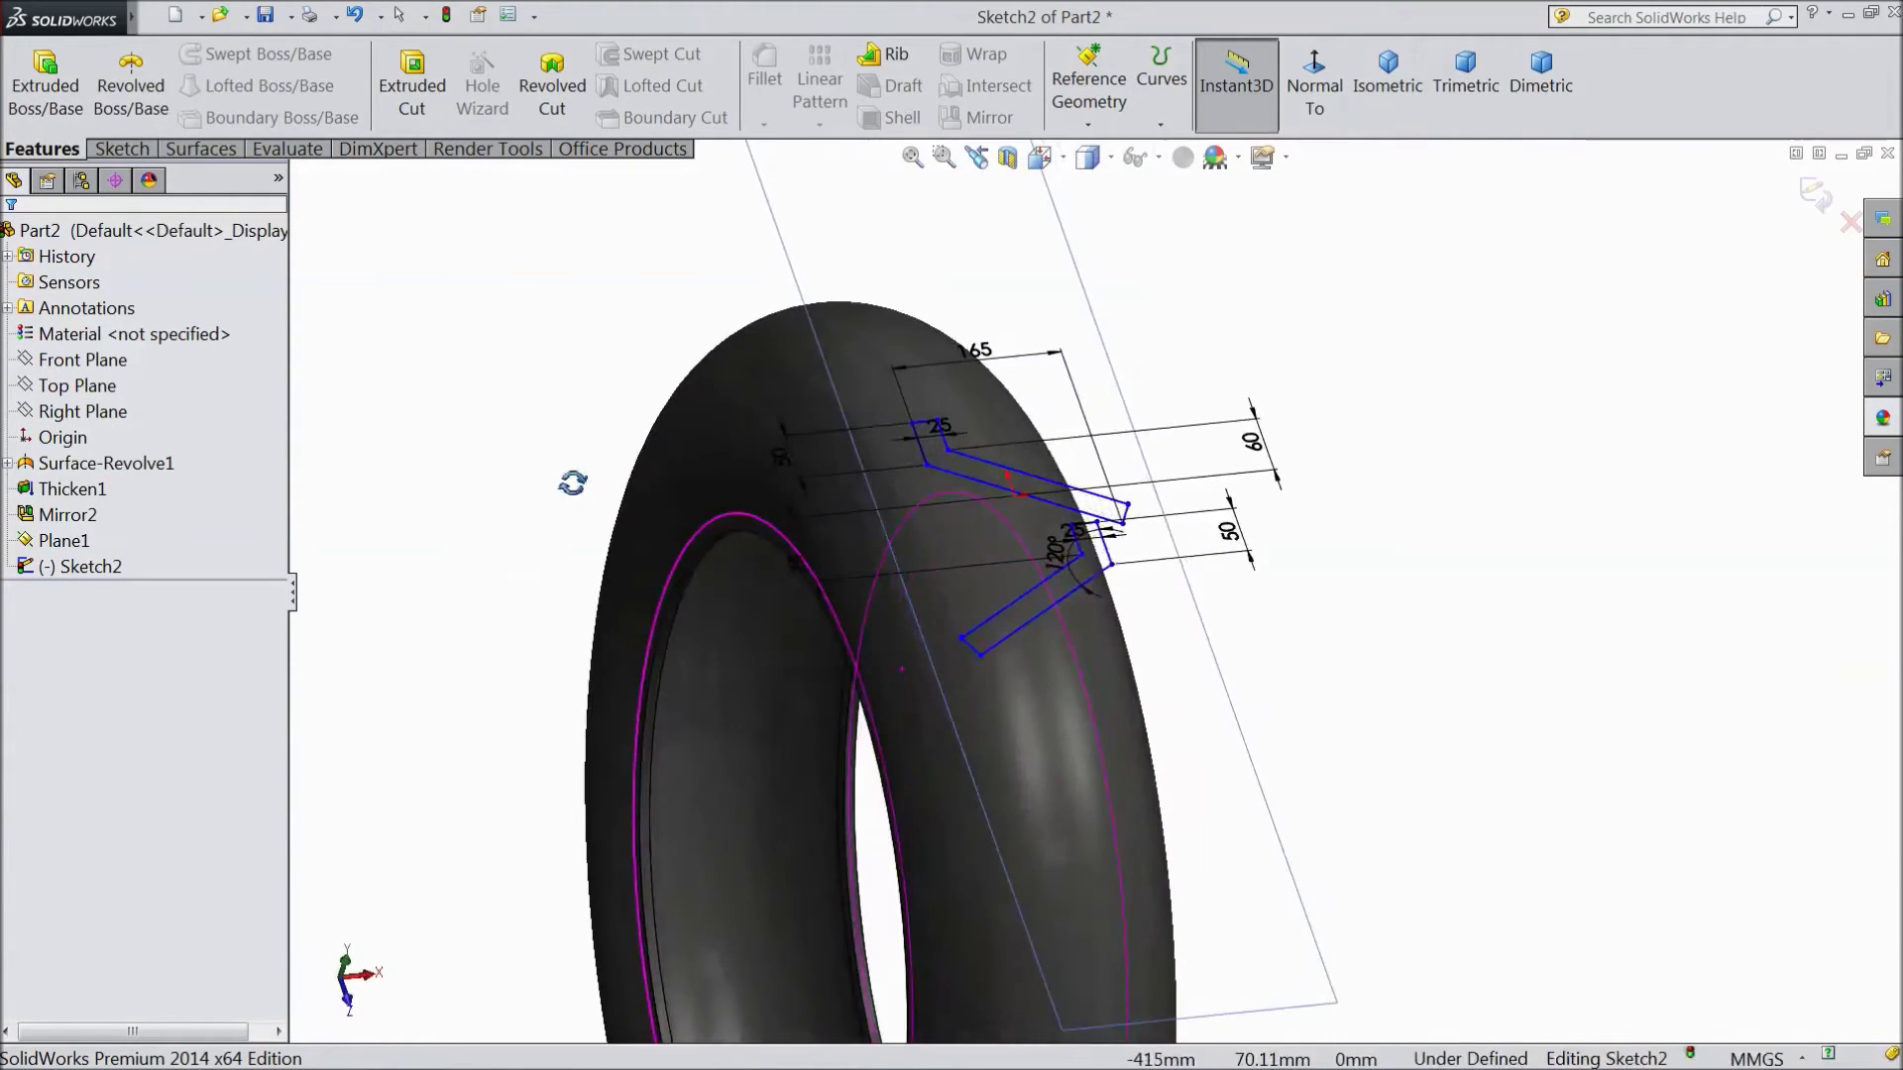
left_click(46, 99)
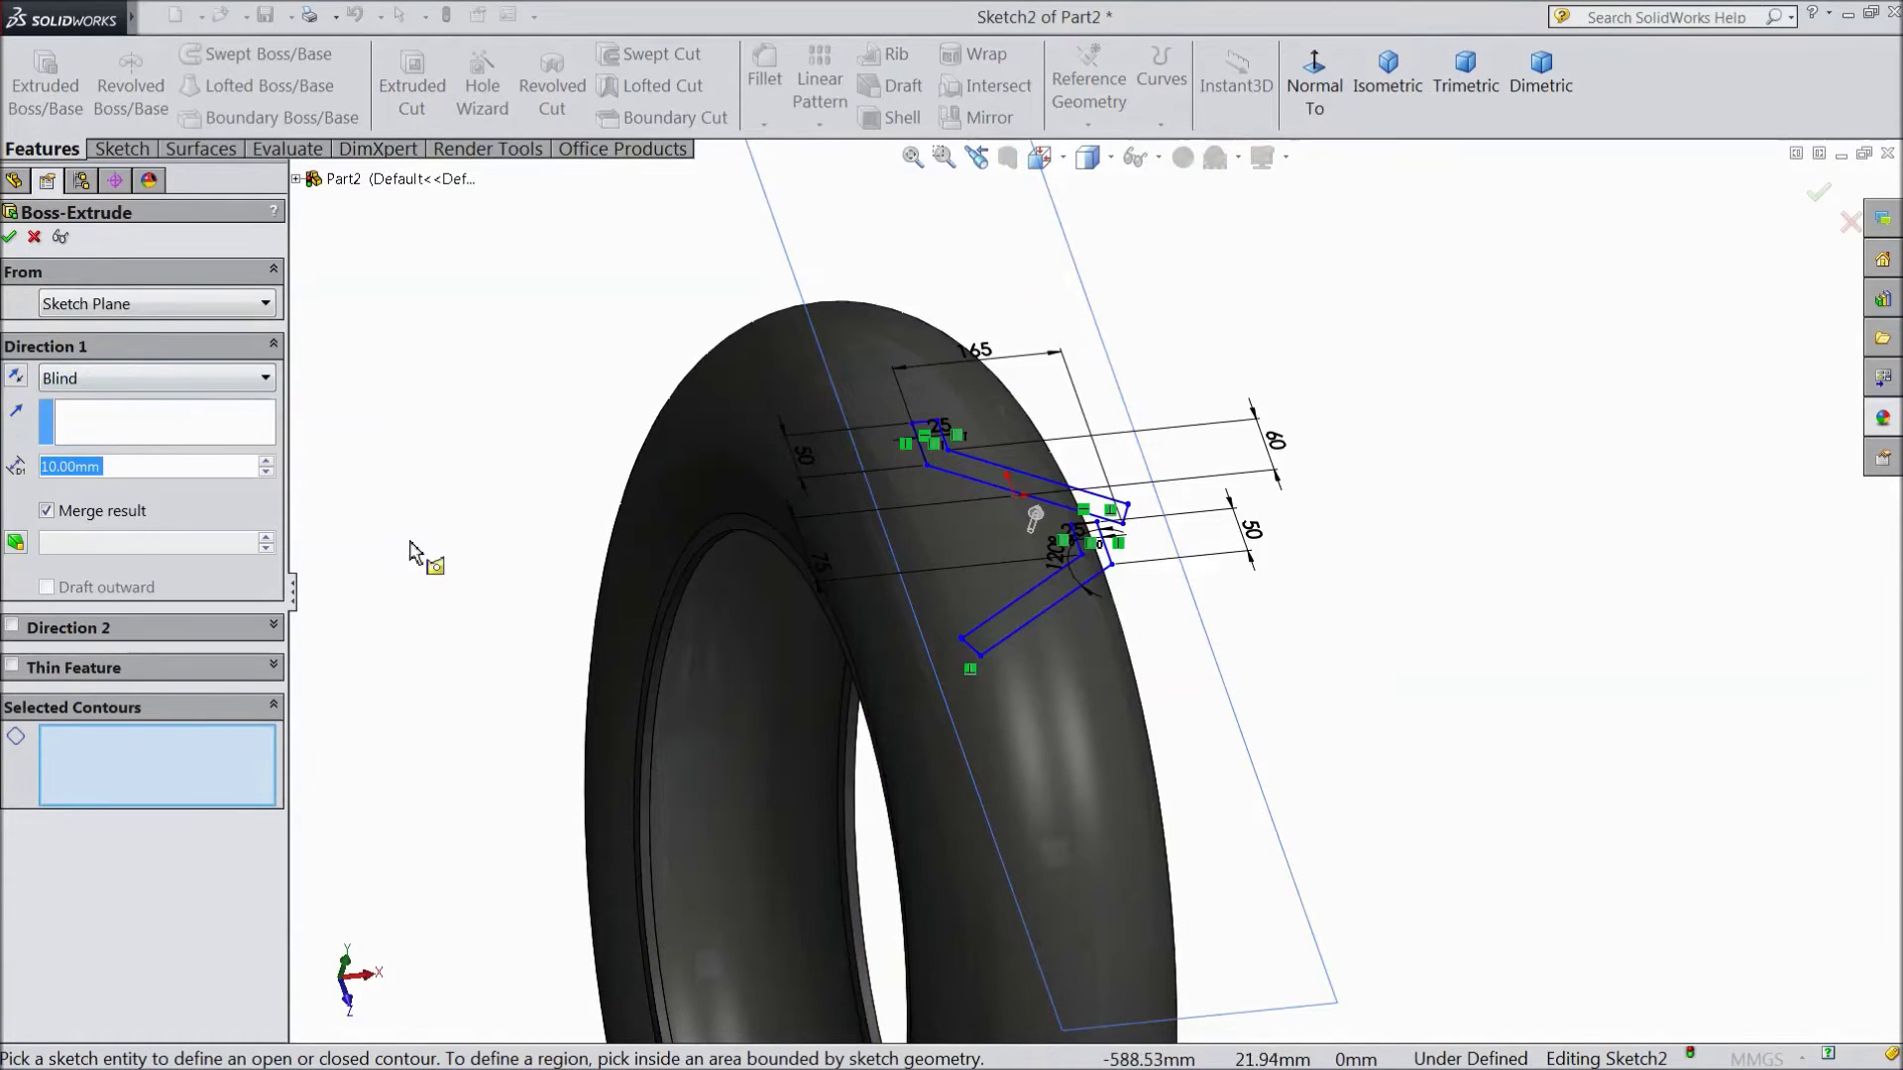
left_click(989, 476)
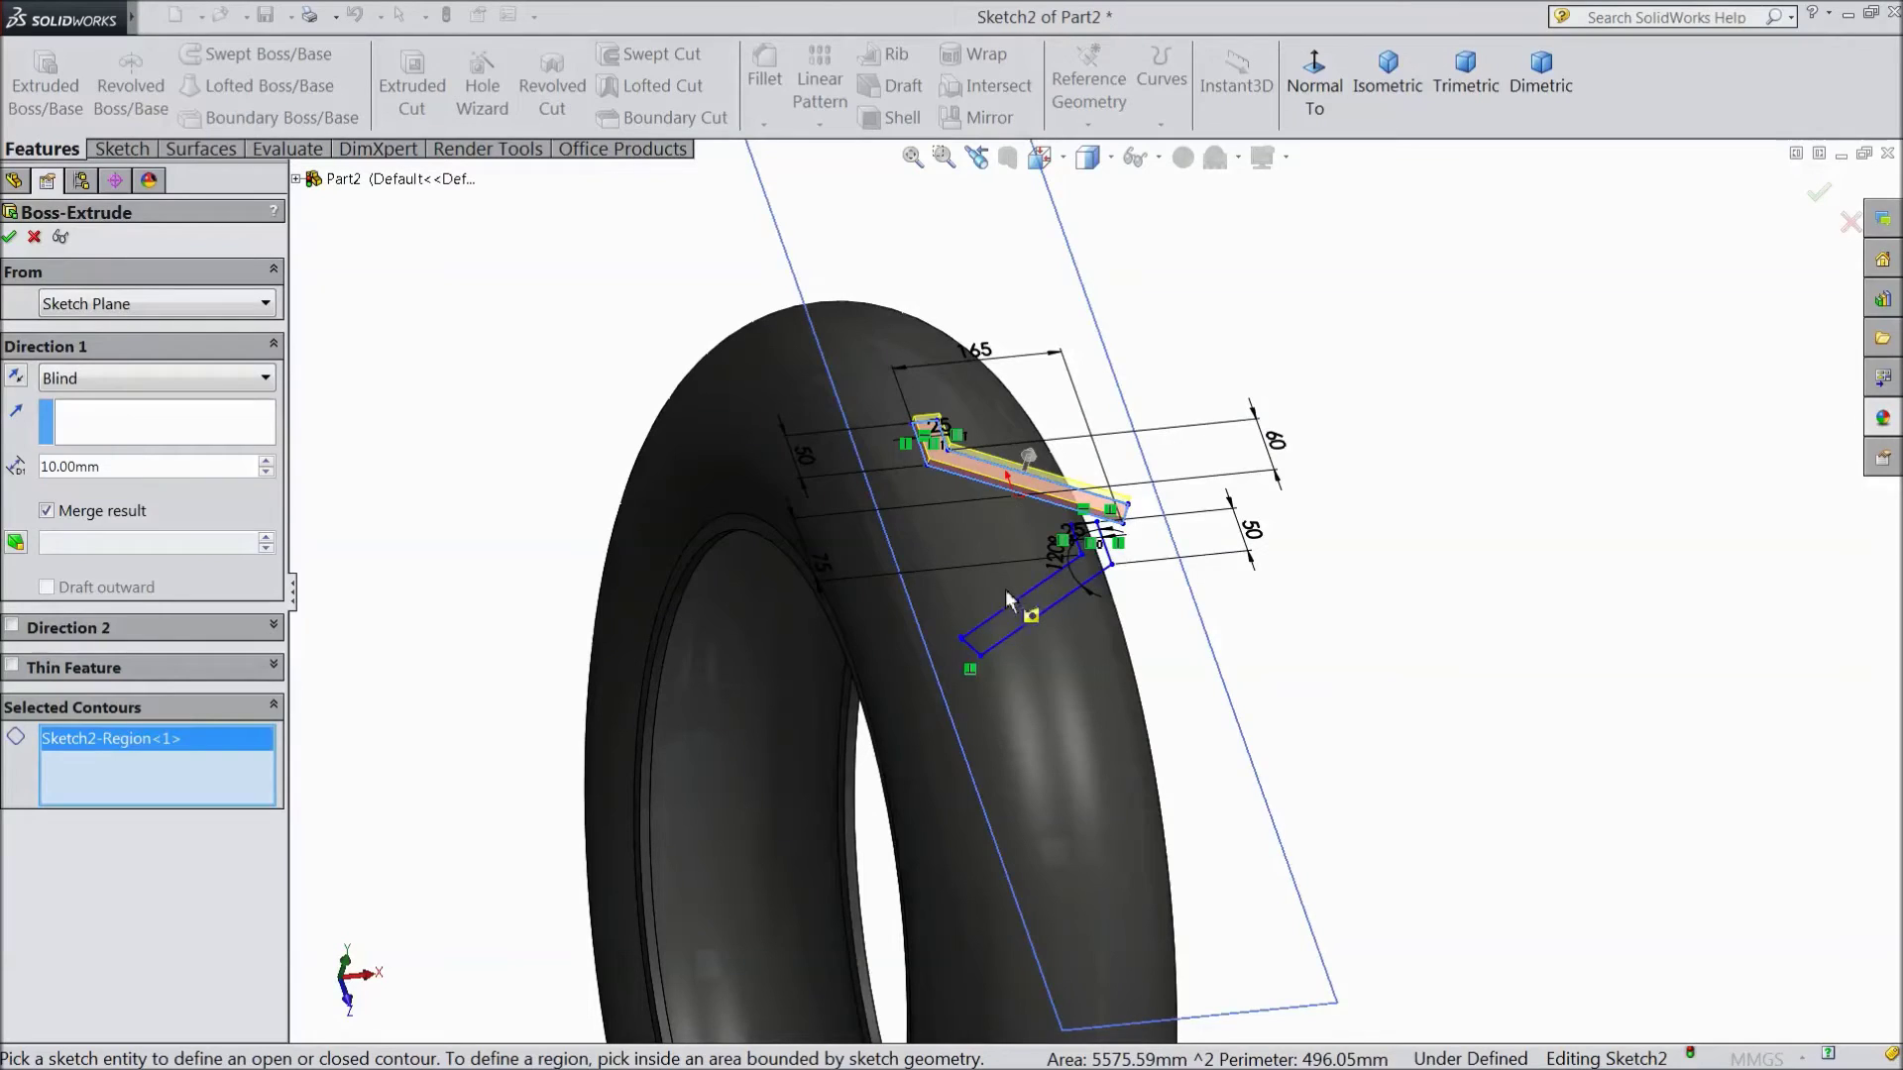
left_click(1015, 616)
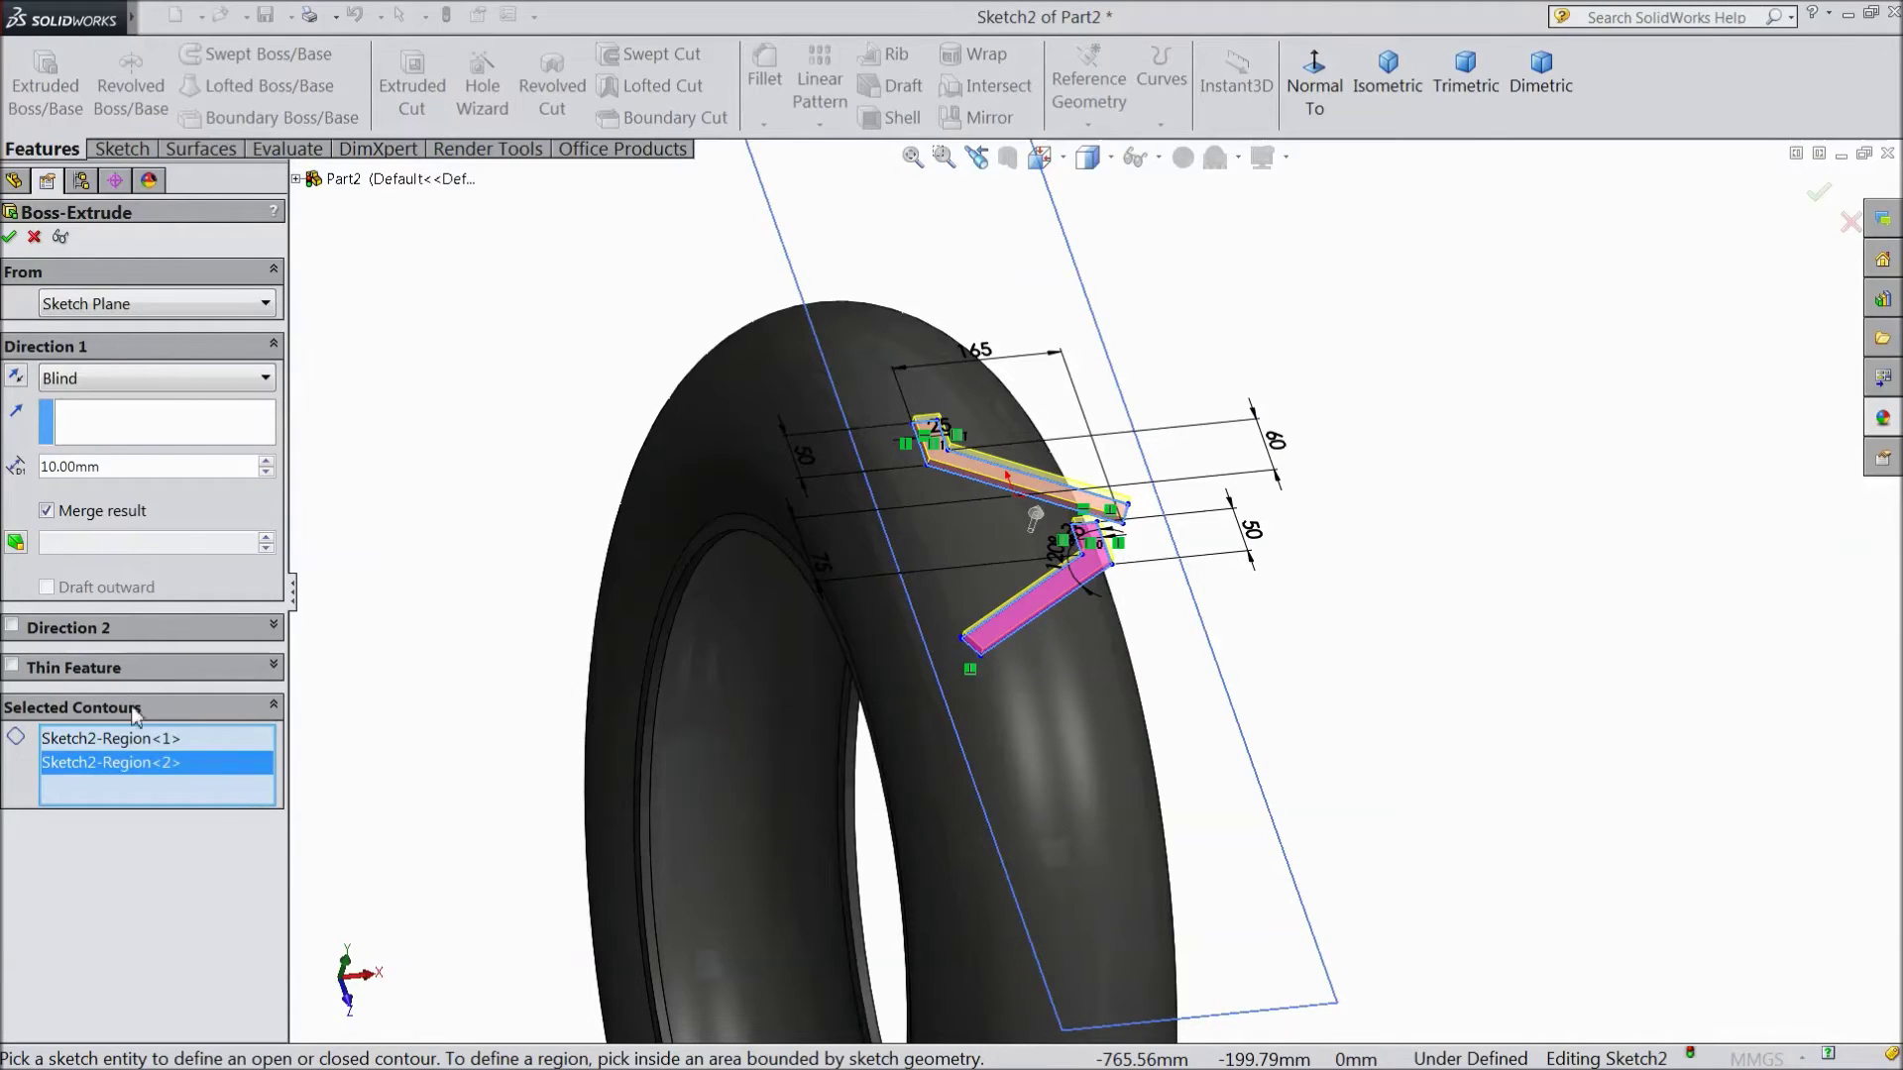
left_click(87, 385)
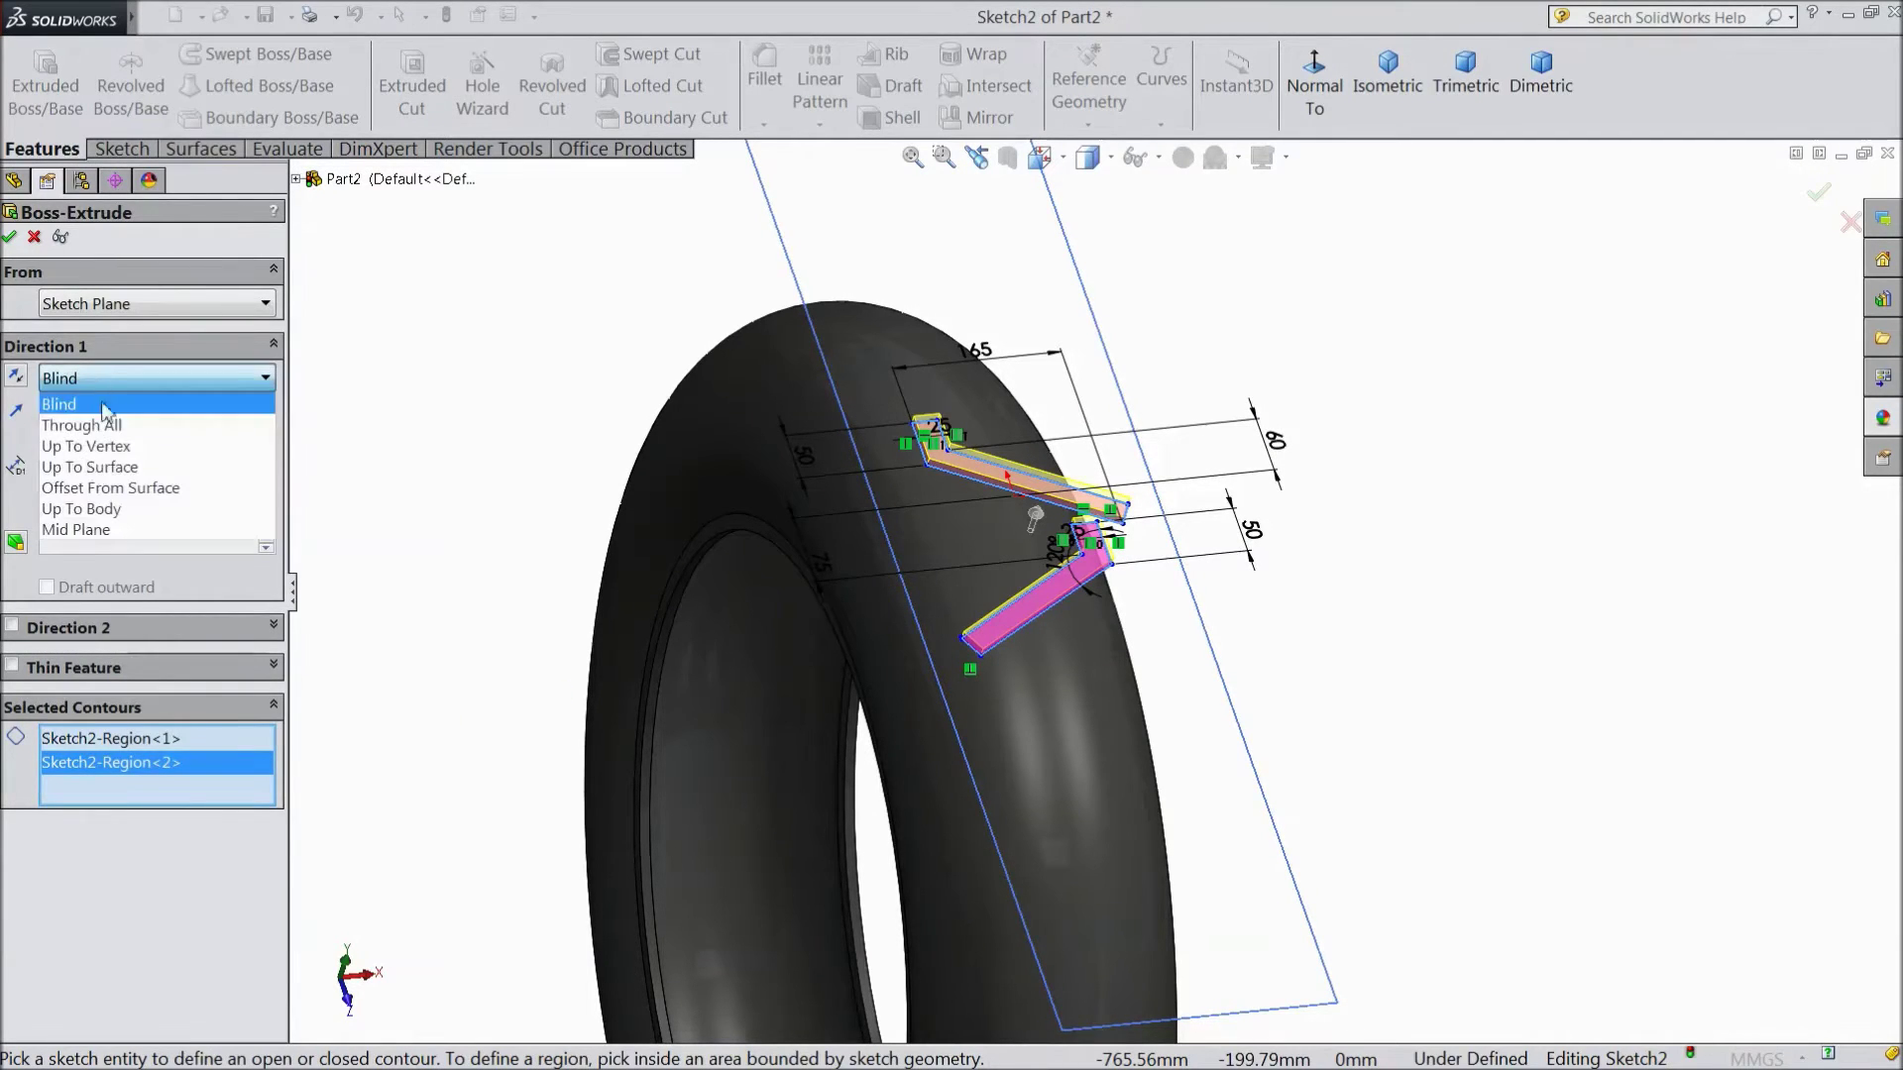
left_click(134, 467)
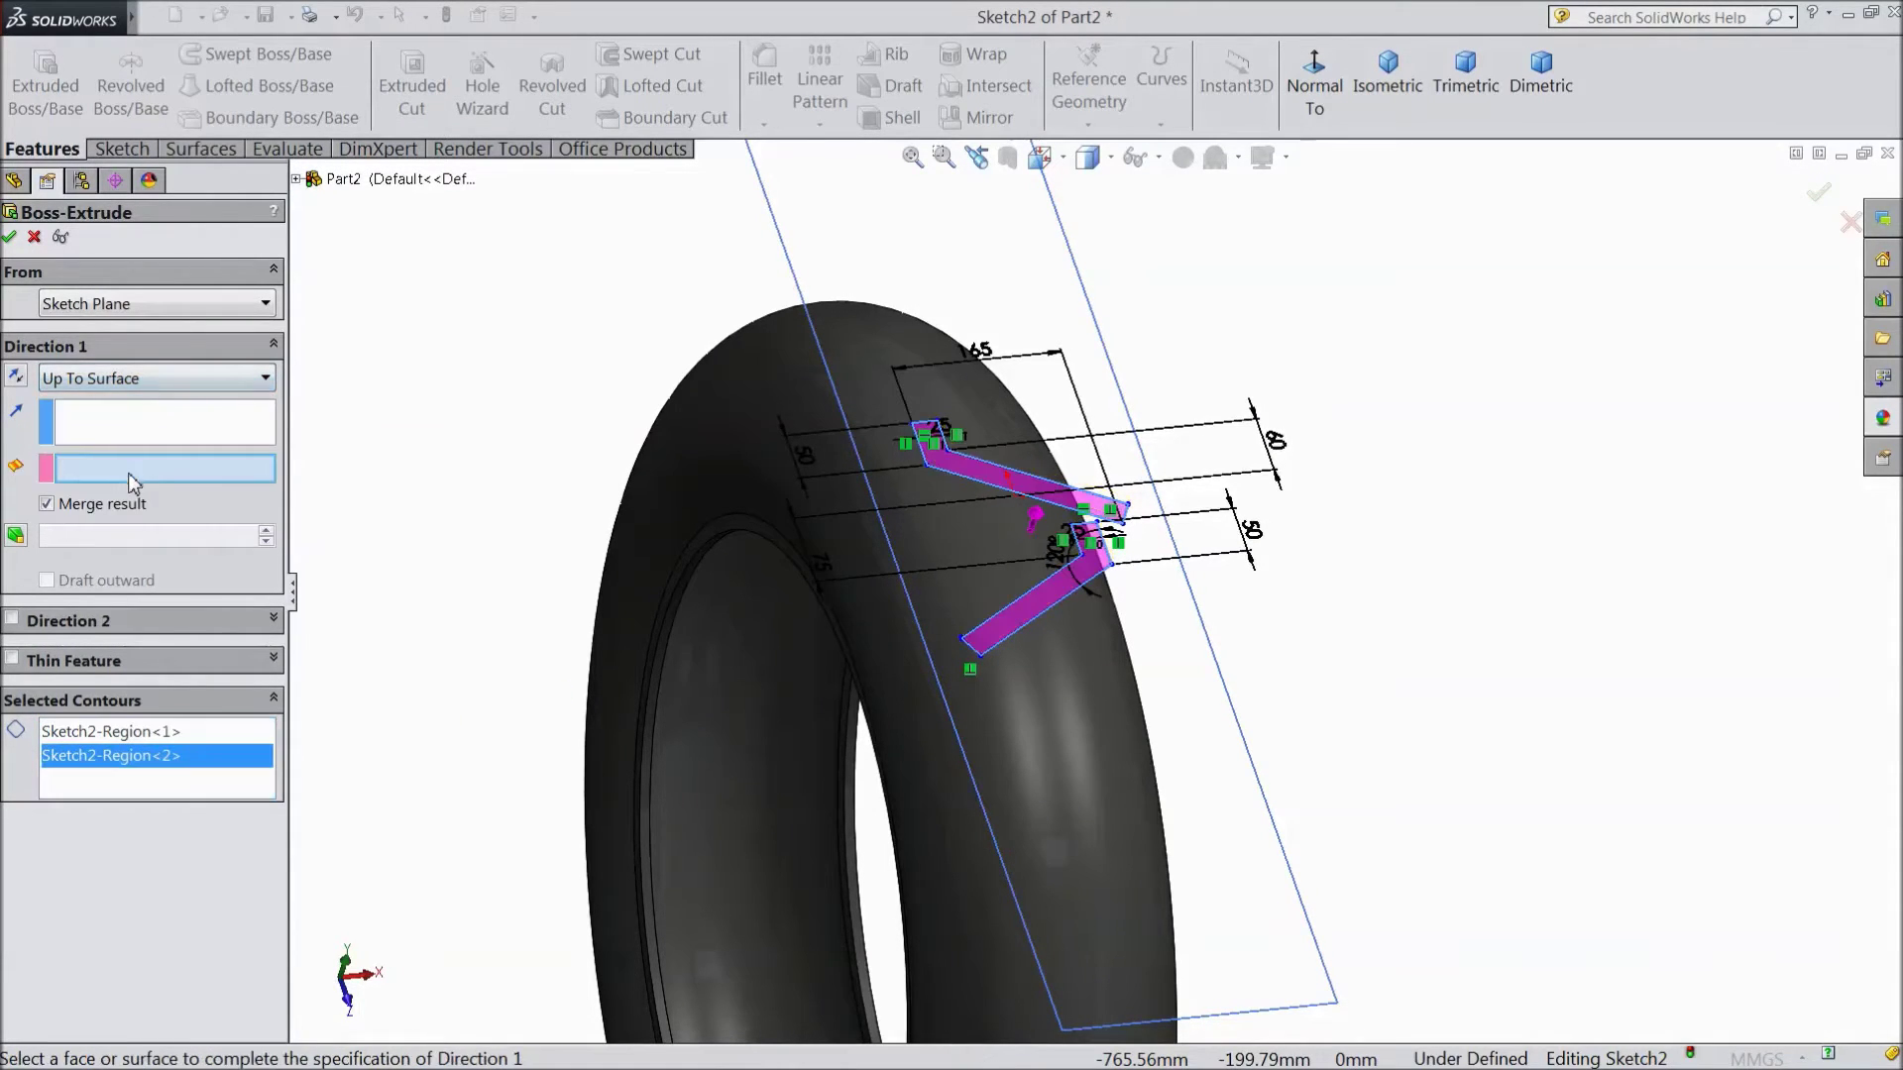
left_click(833, 510)
mouse_move(692, 618)
middle_mouse_down()
mouse_move(1002, 752)
mouse_move(1325, 499)
mouse_move(1317, 637)
mouse_move(1329, 531)
middle_mouse_up()
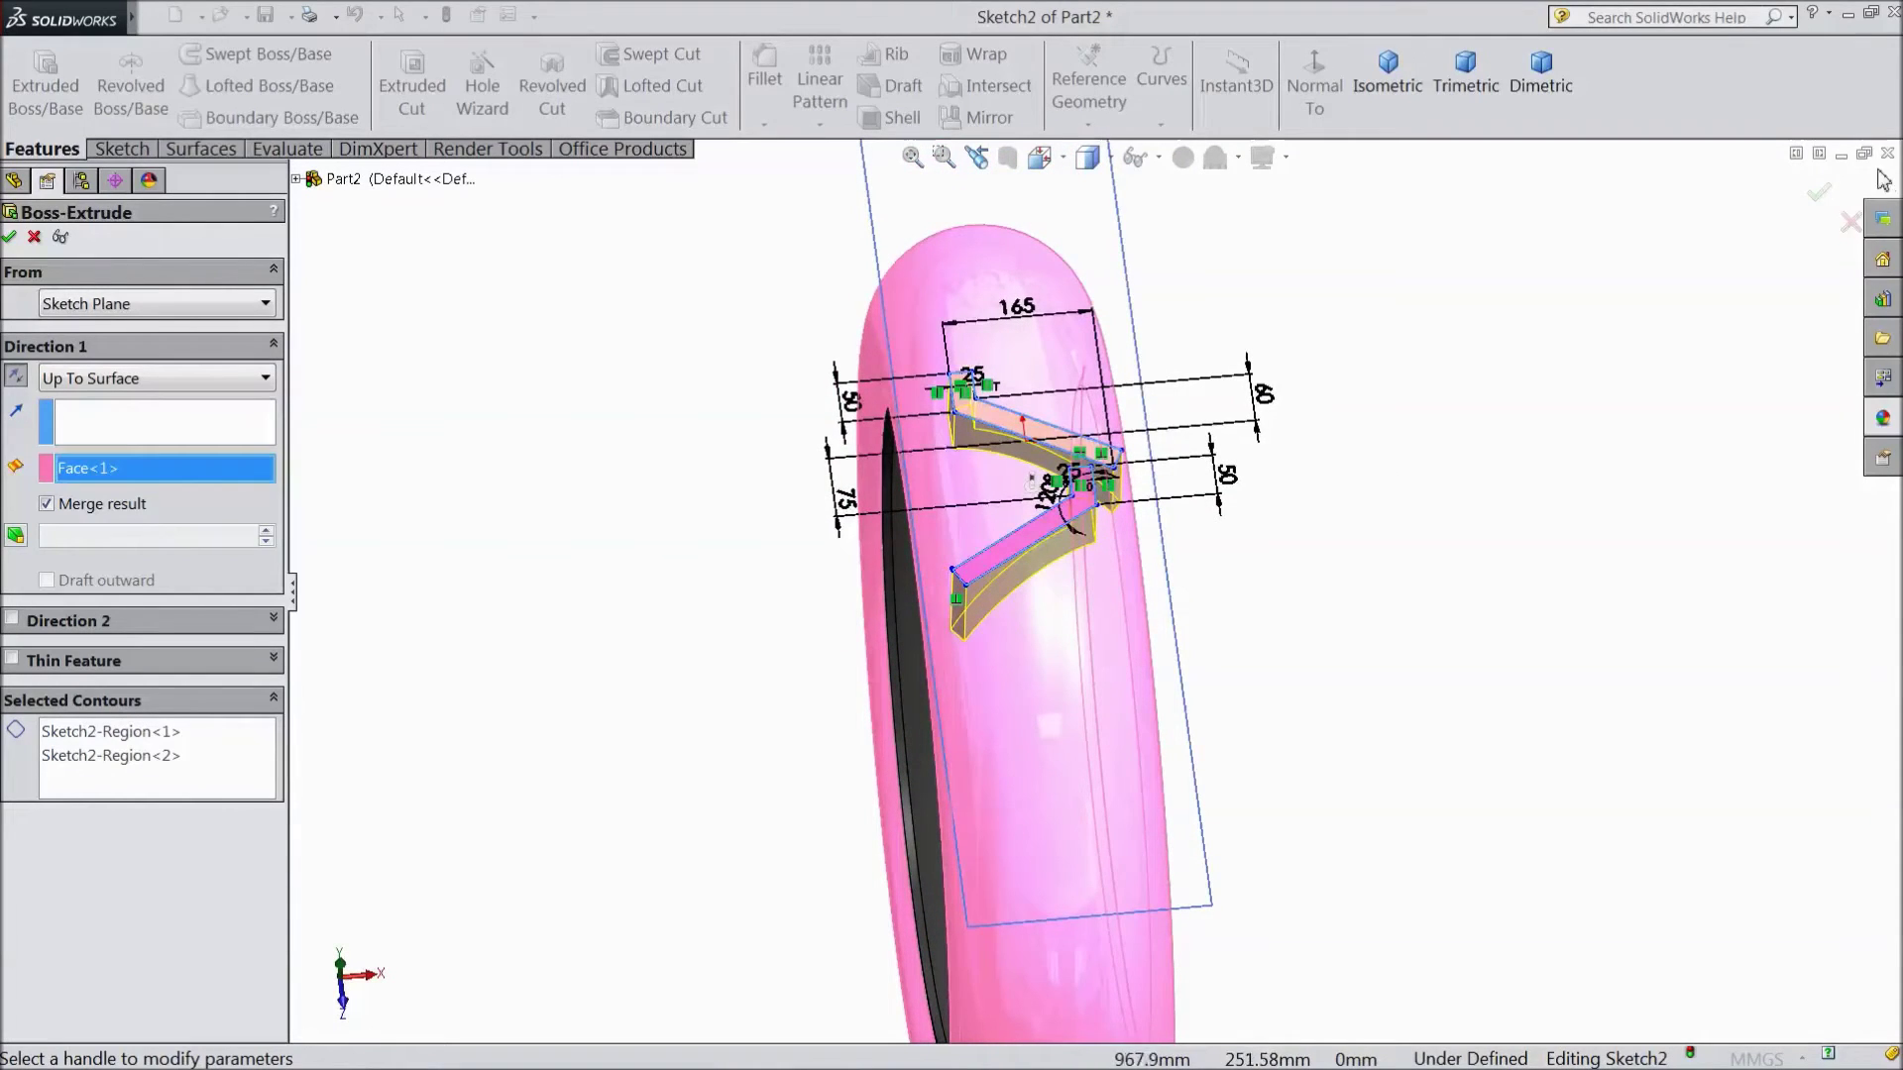
left_click(1822, 195)
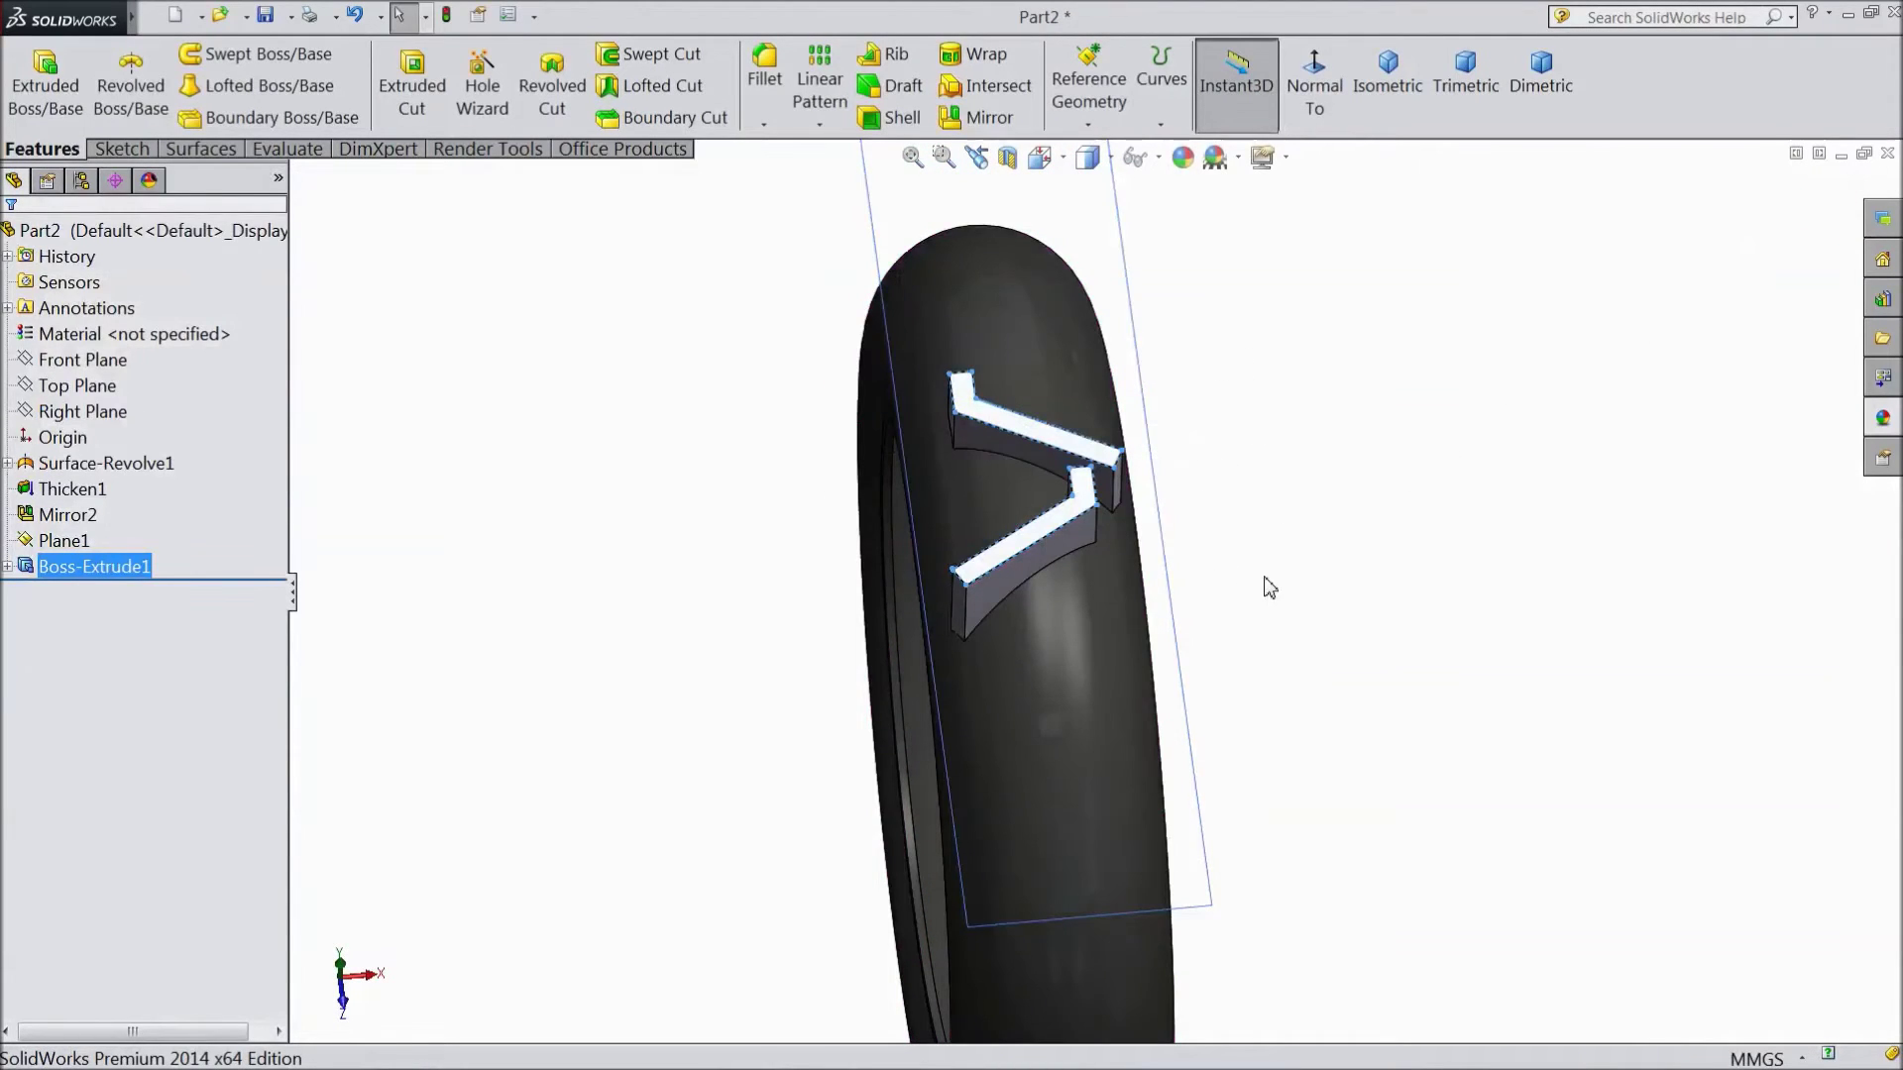
Start a constant-size 5 mm fillet and select the two depth edges at one end of each tread block.
left_click(1257, 560)
middle_click_drag(1257, 561, 1240, 615)
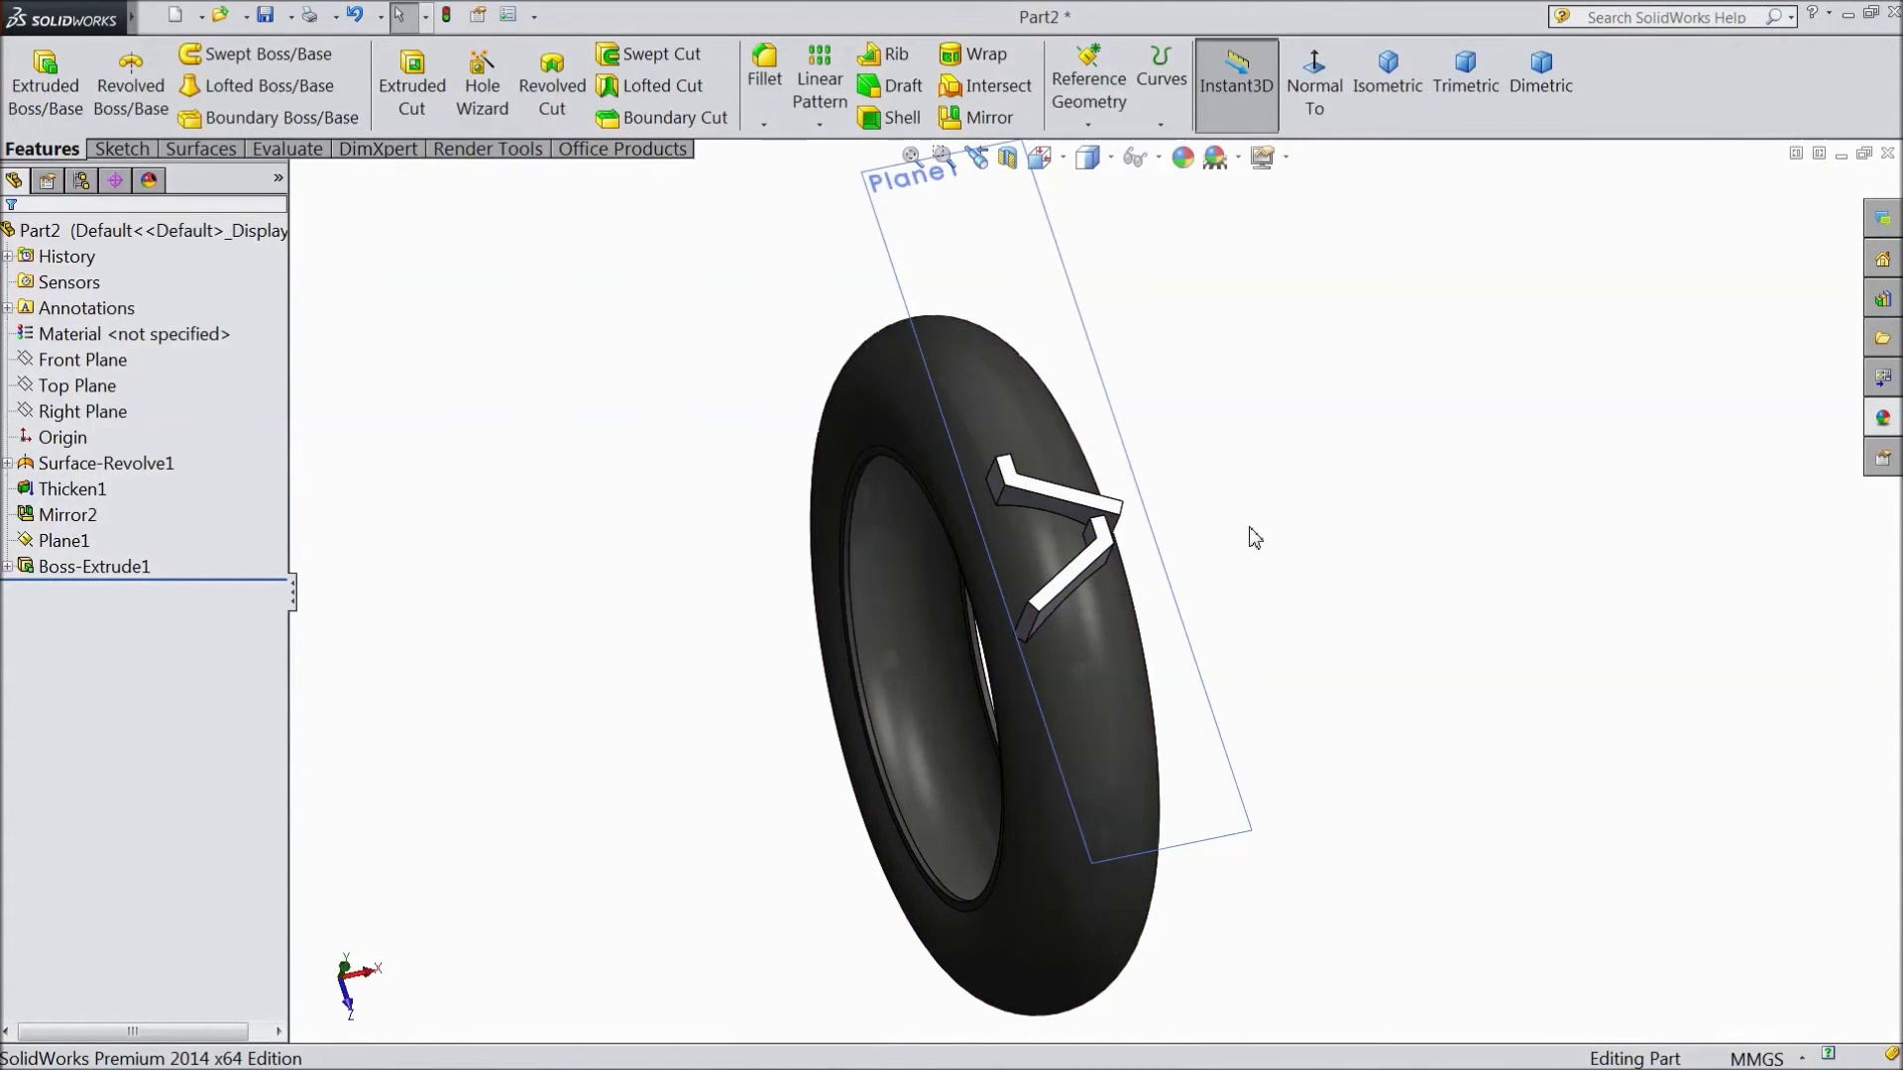
left_click(764, 96)
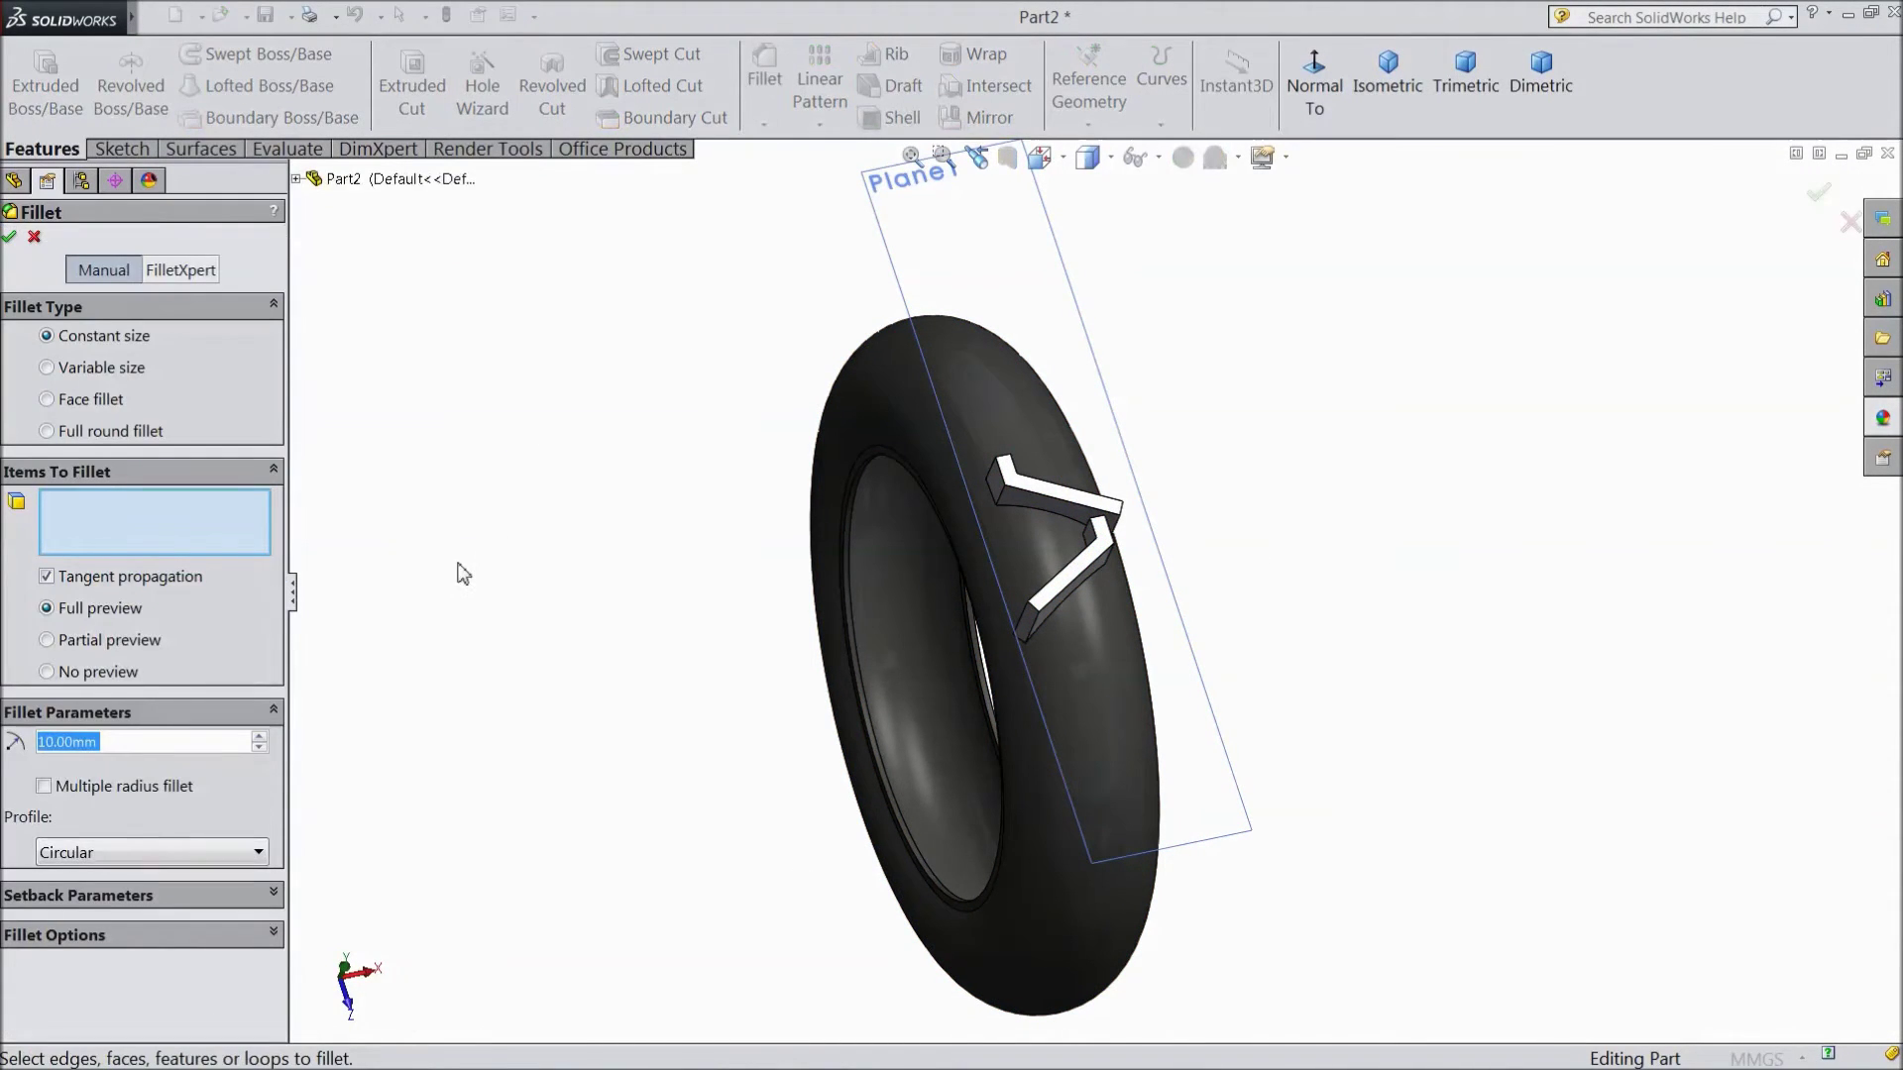
type("5")
scroll(1053, 614, "down", 4)
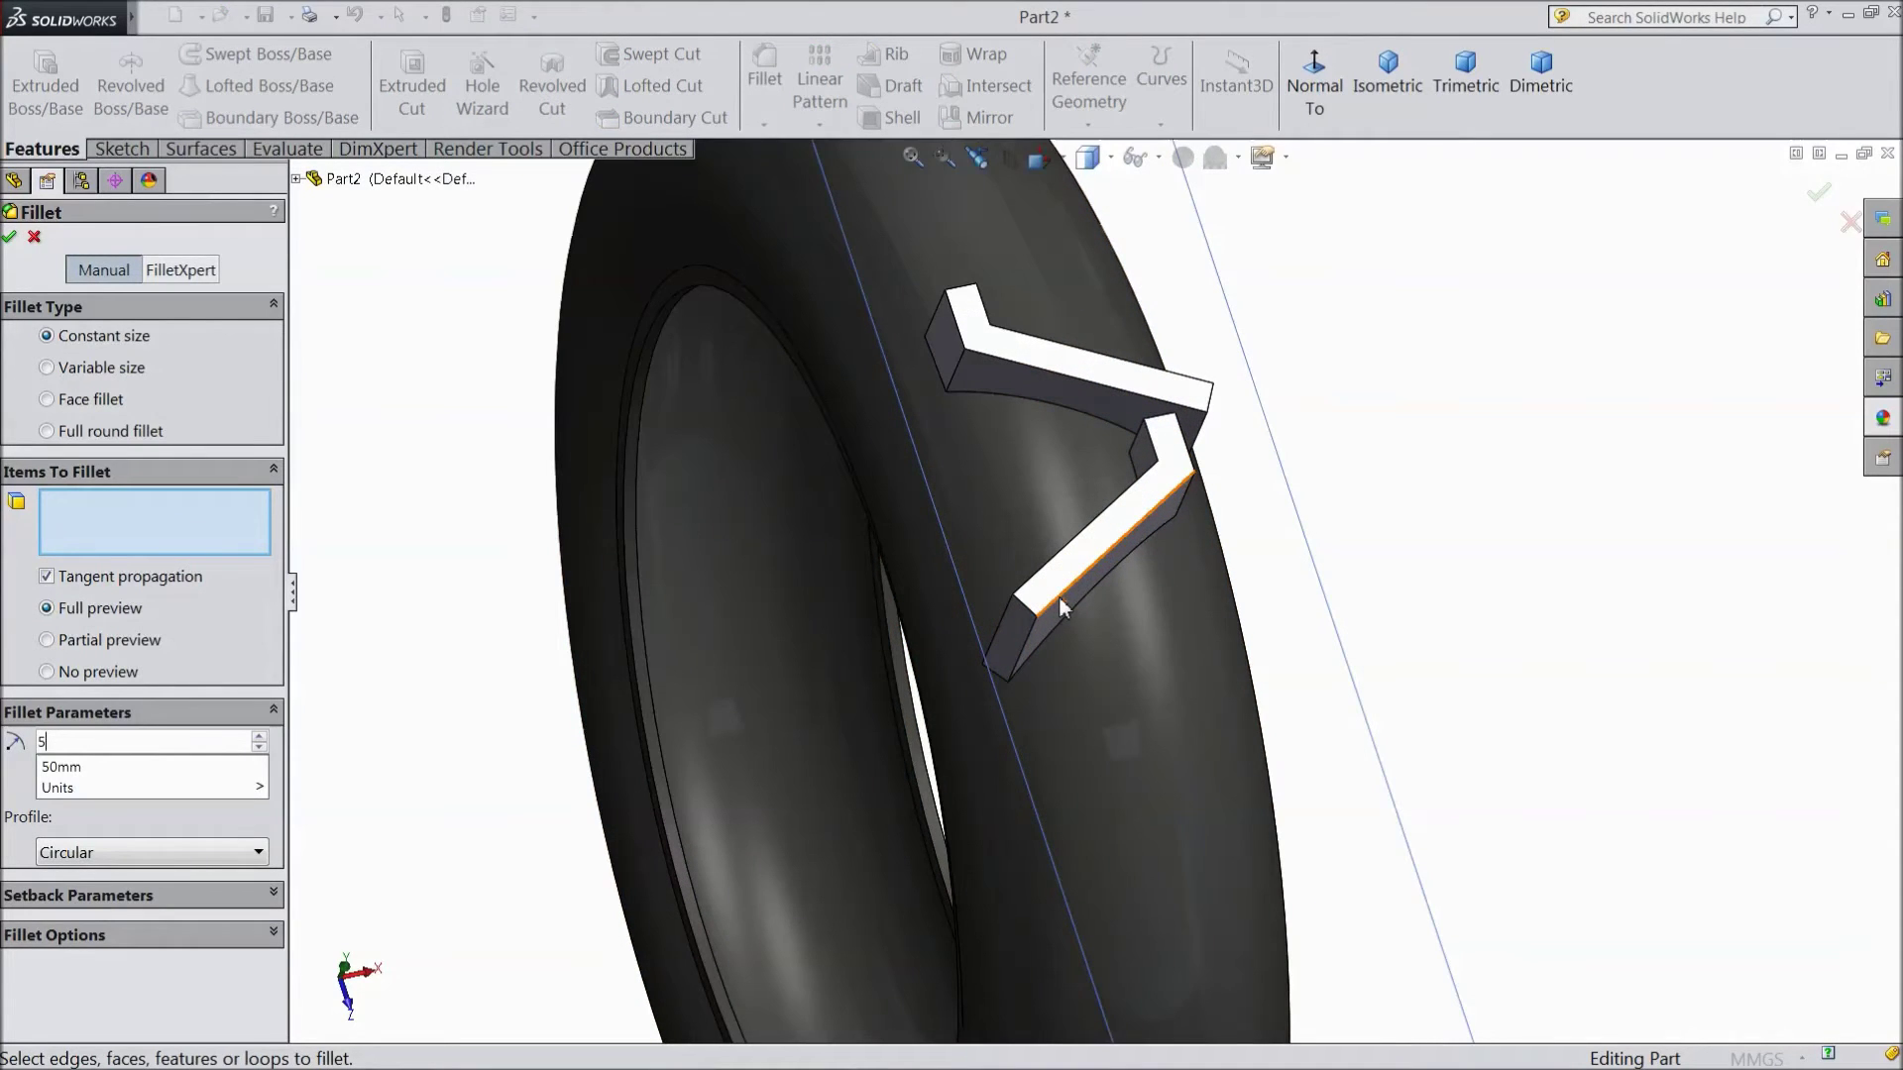
left_click(1029, 628)
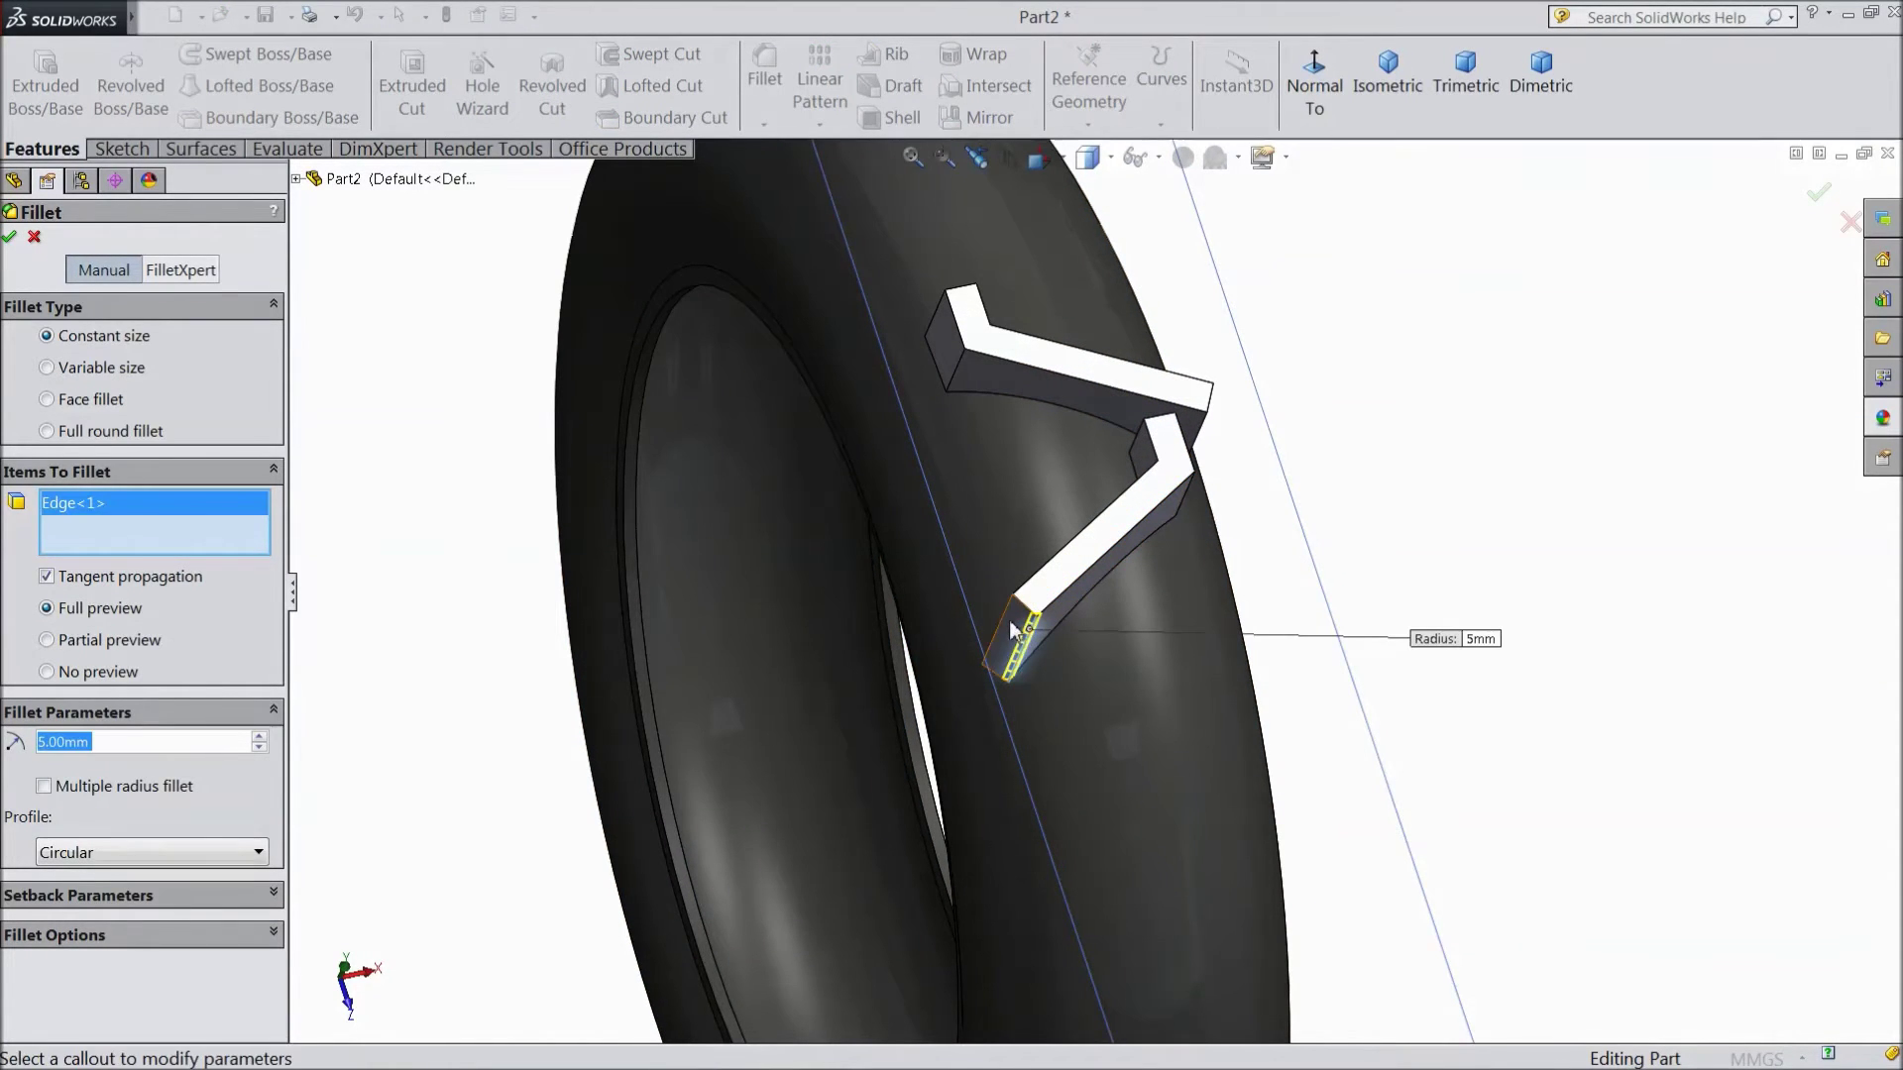
left_click(1007, 622)
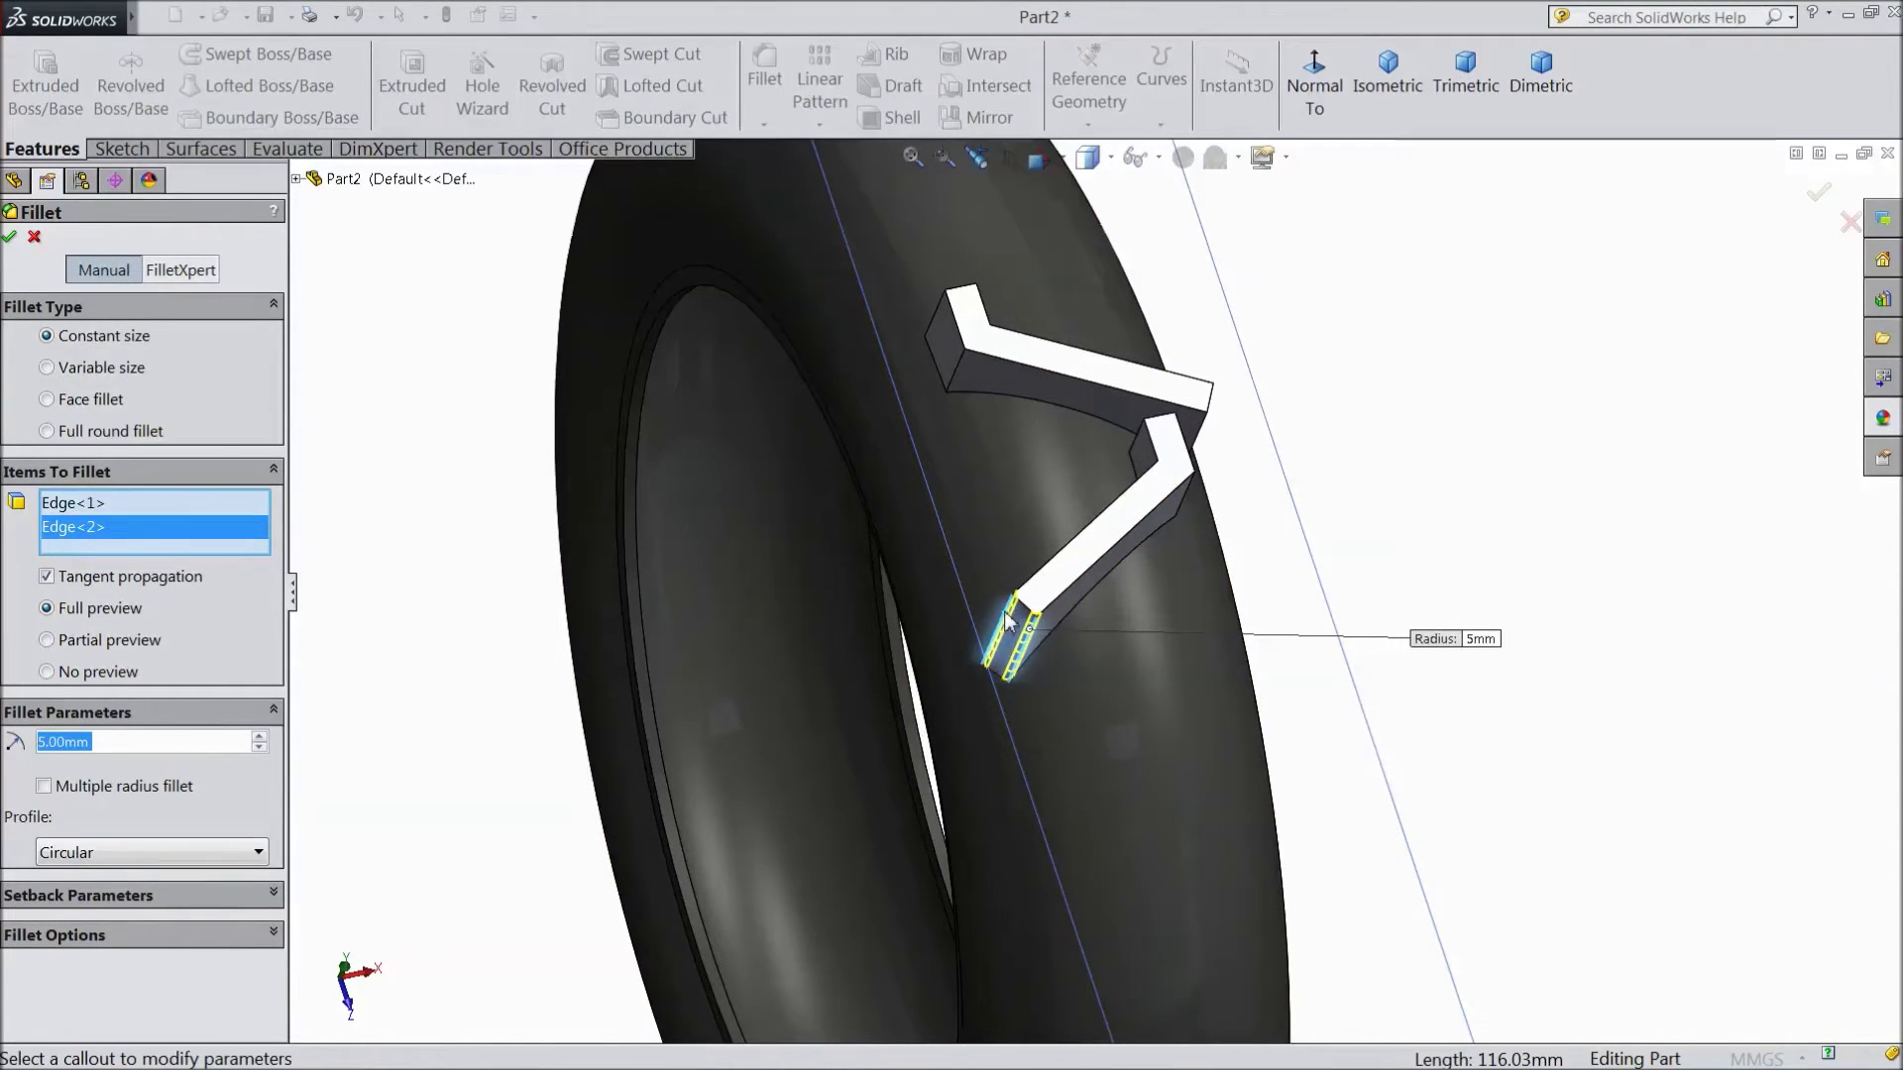
left_click(954, 367)
left_click(935, 318)
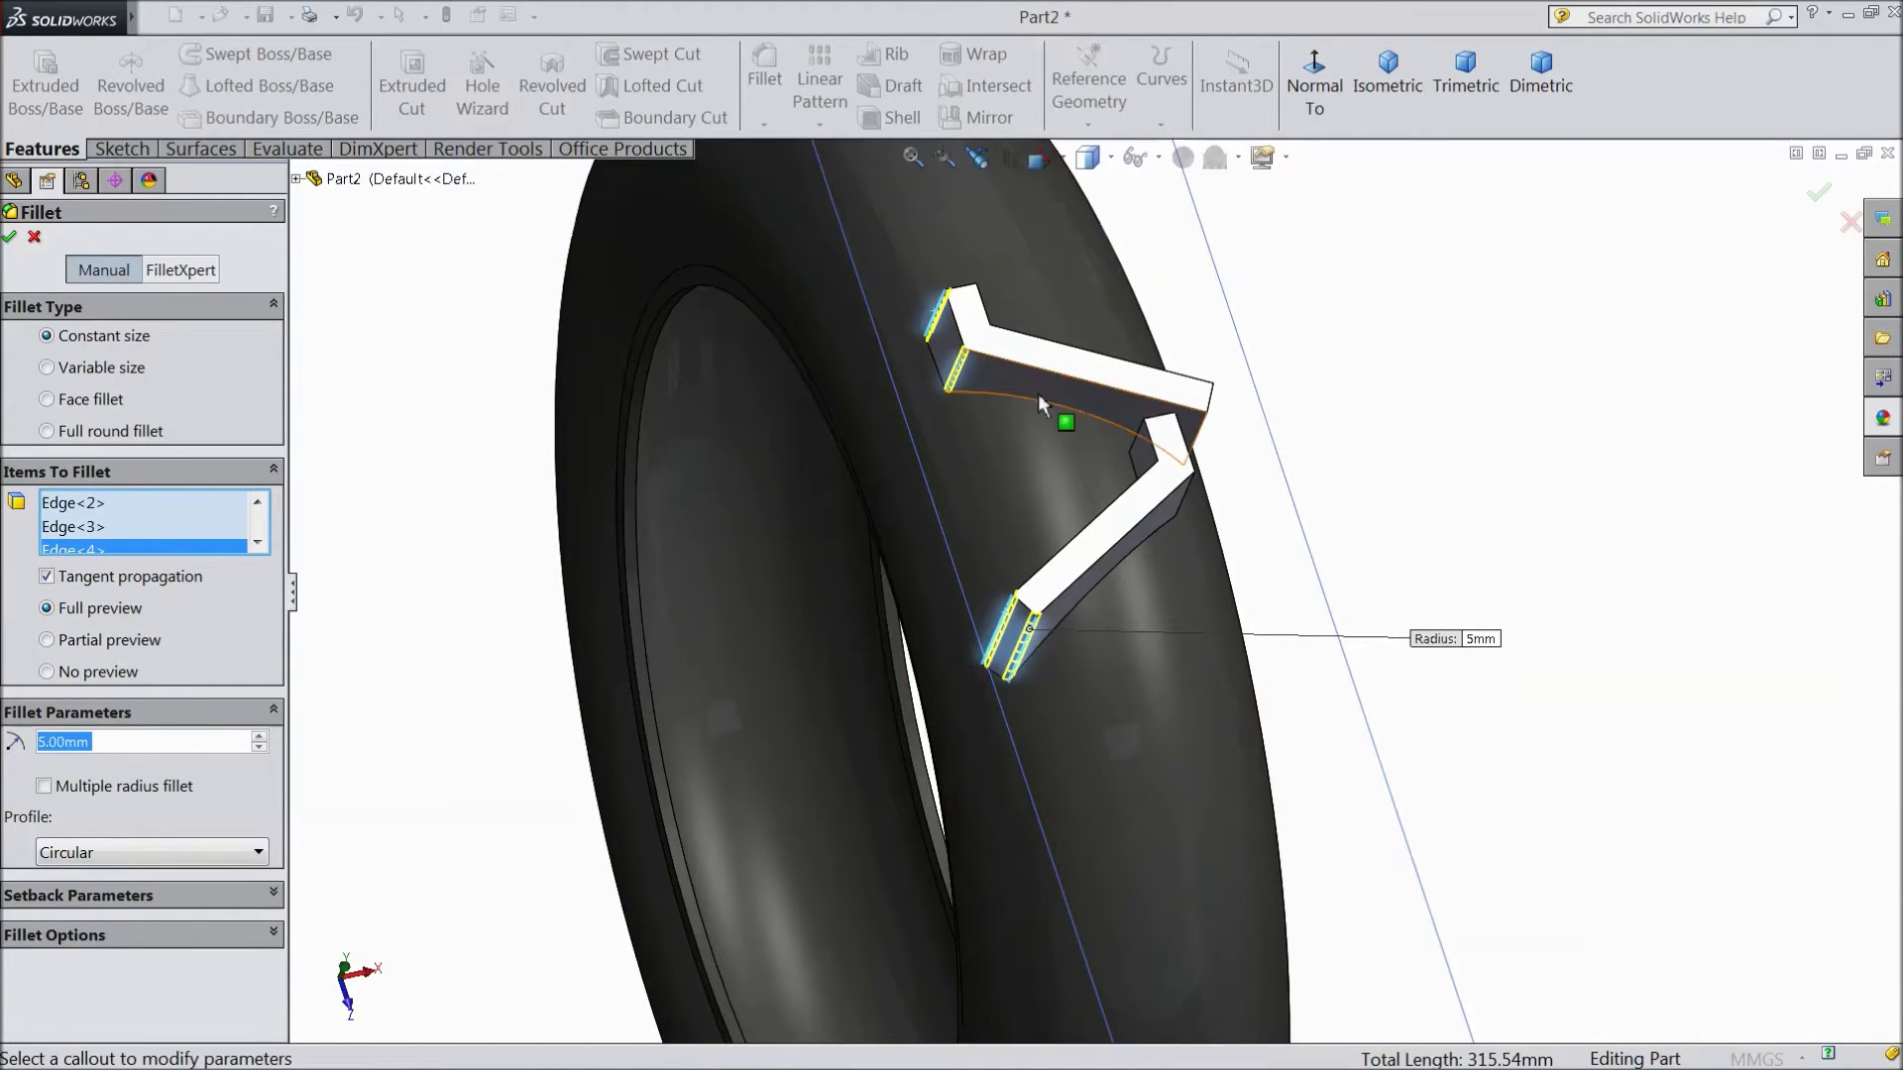
Add the curved base edges along the tire, the remaining outer corner edges and the lower block's inner-side edges to the fillet.
left_click(1038, 399)
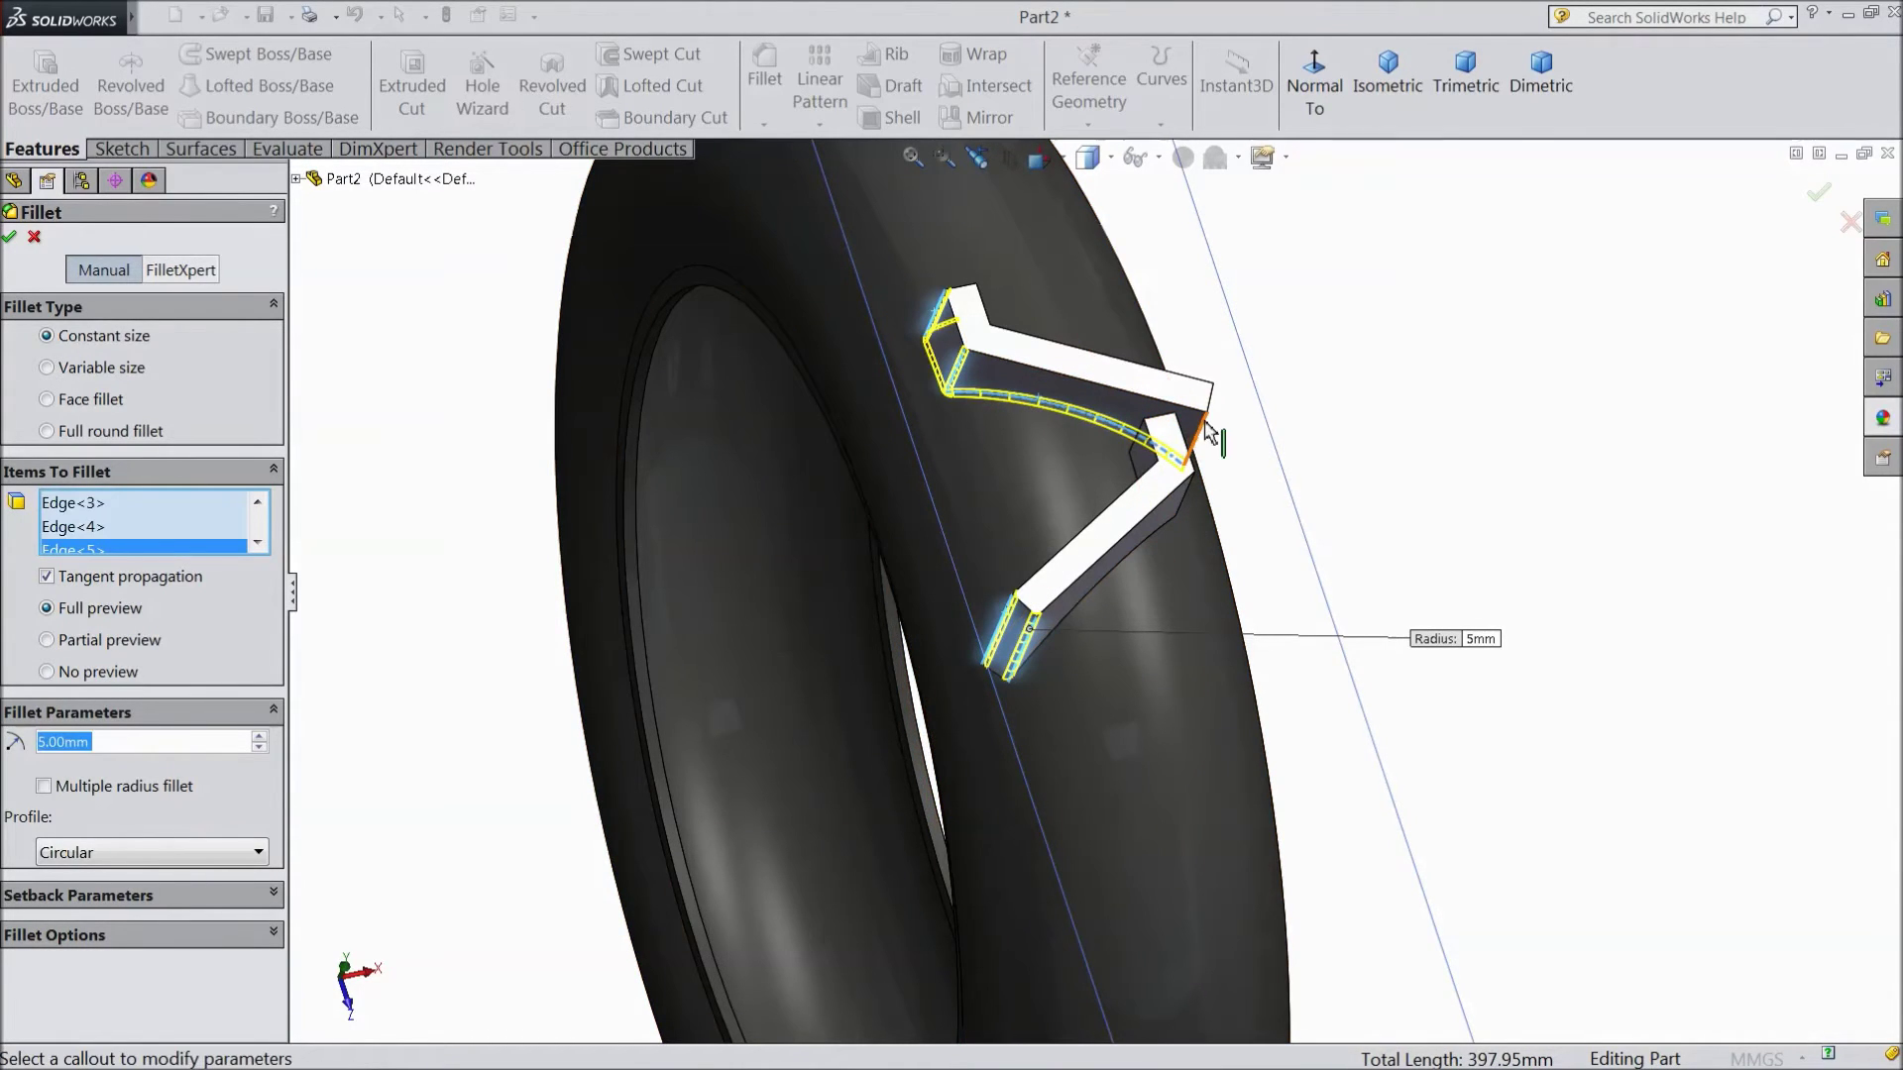
left_click(1177, 519)
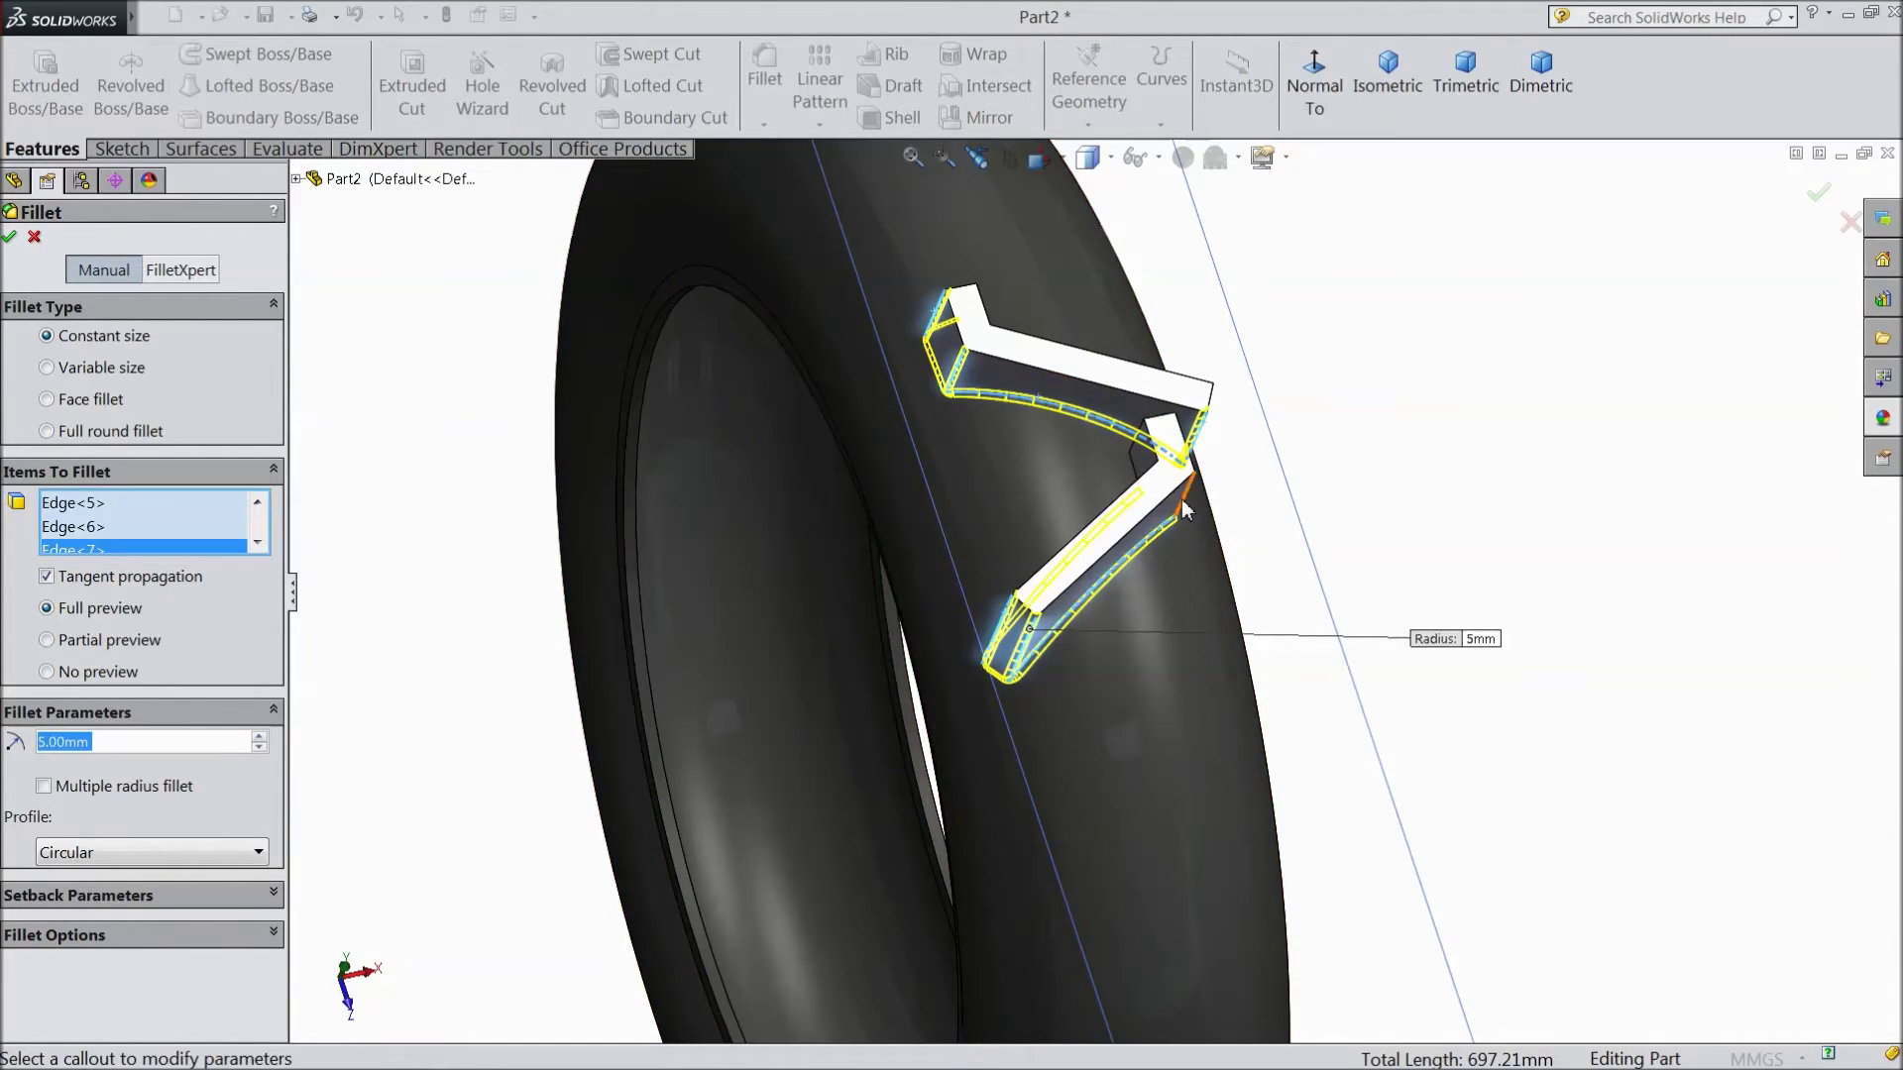
left_click(1185, 505)
left_click(1138, 451)
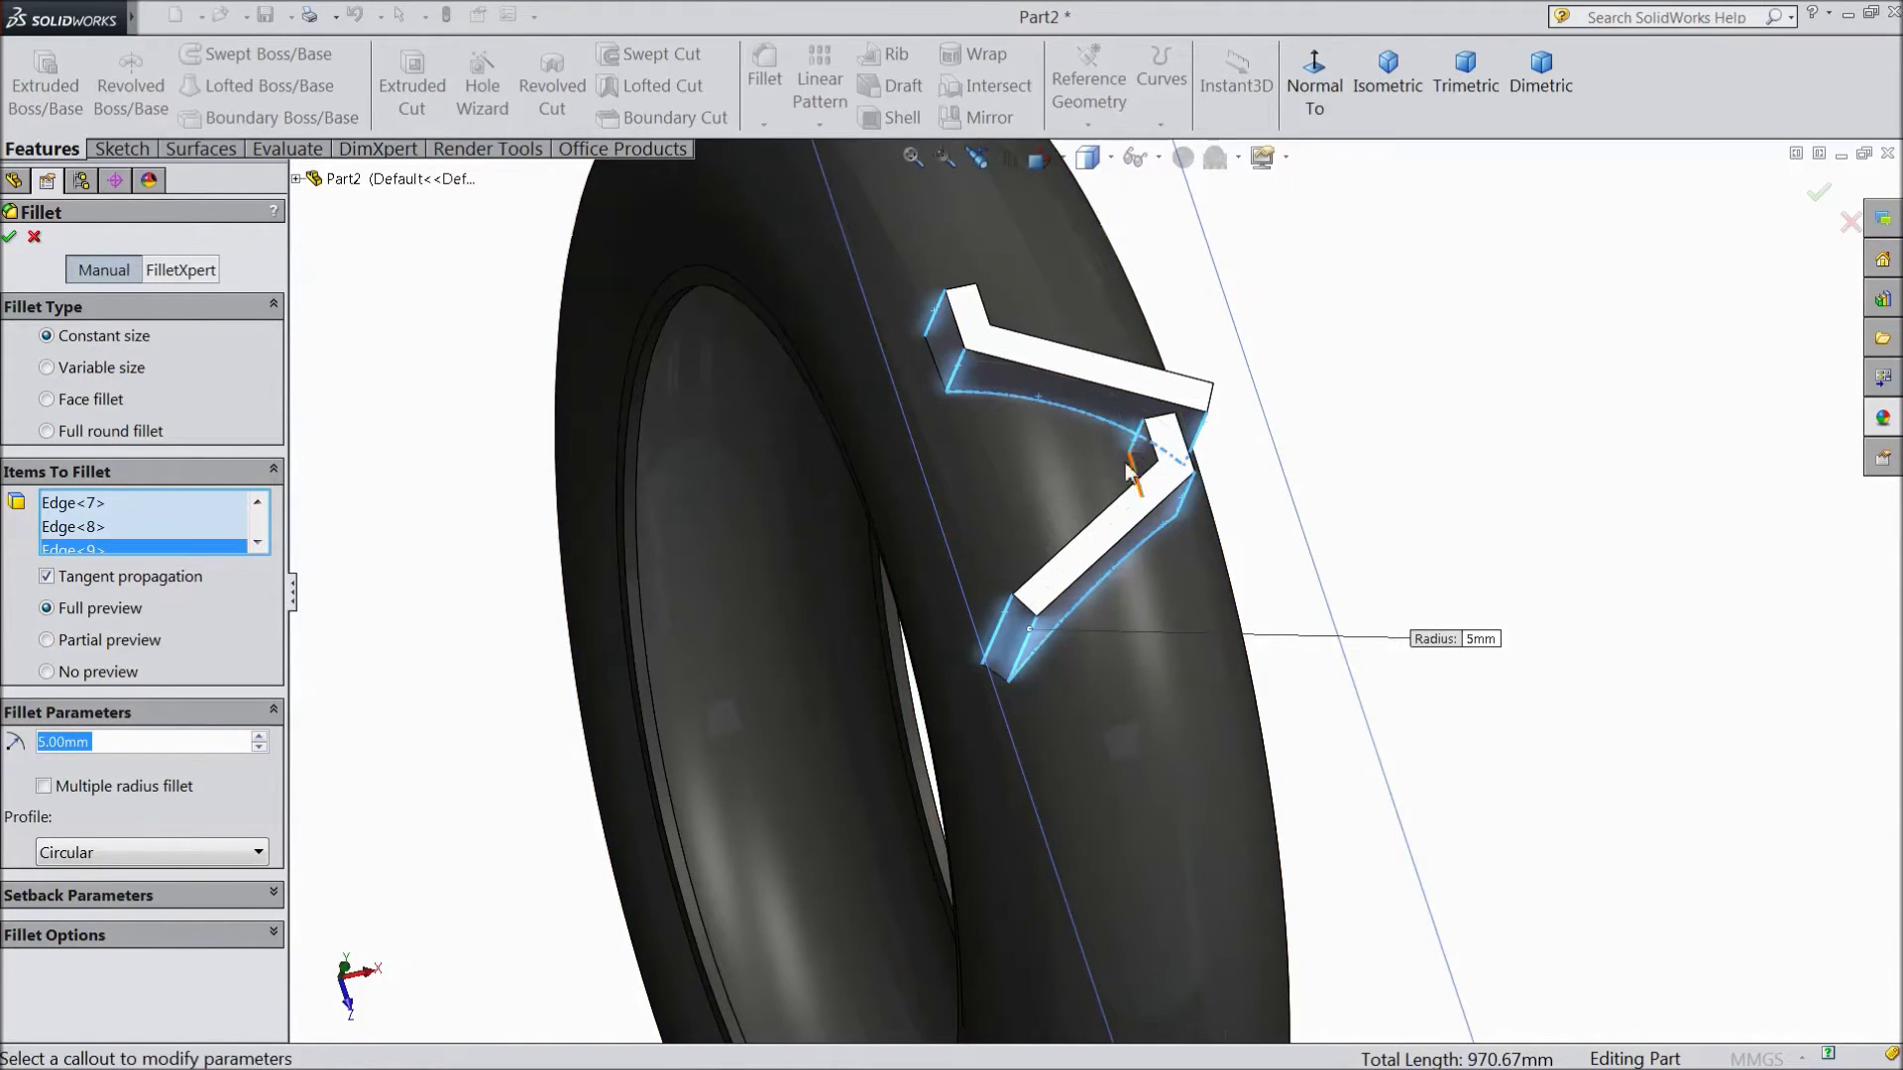
middle_click_drag(1377, 459, 1437, 516)
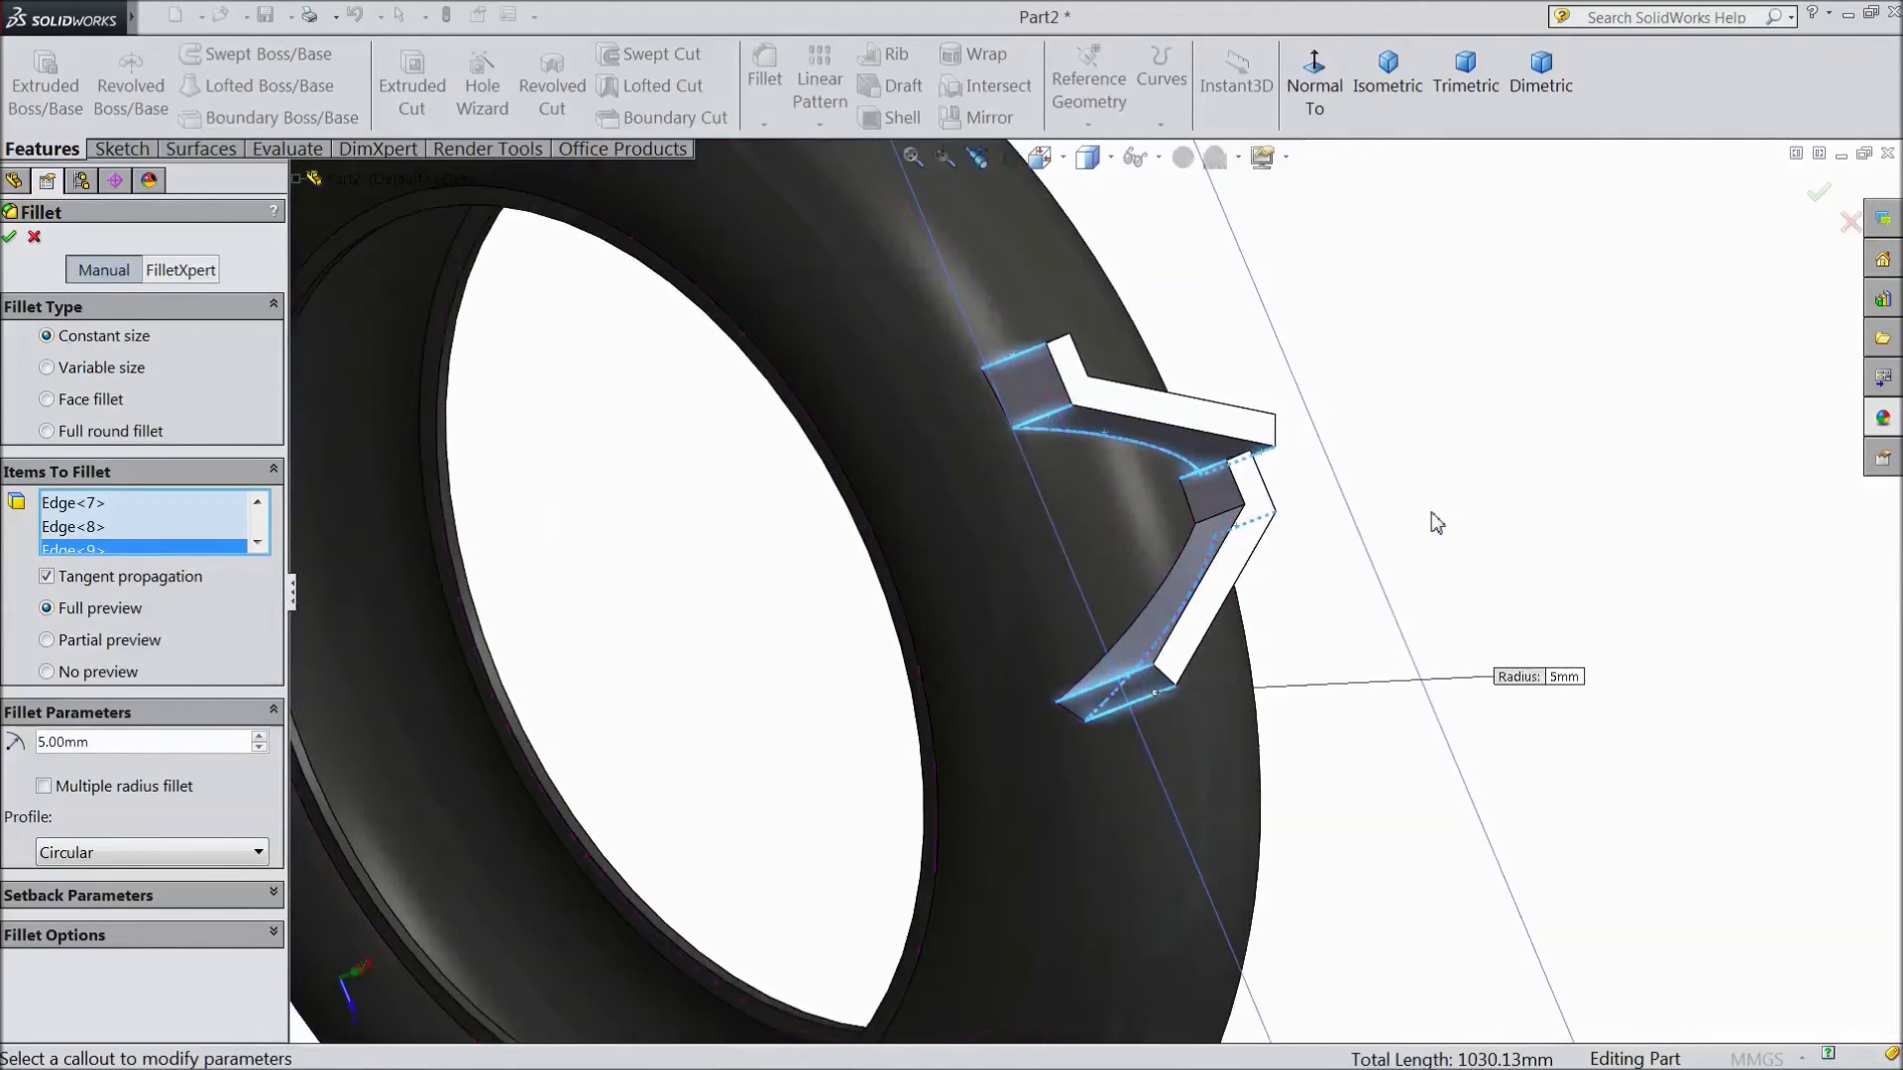
left_click(1194, 532)
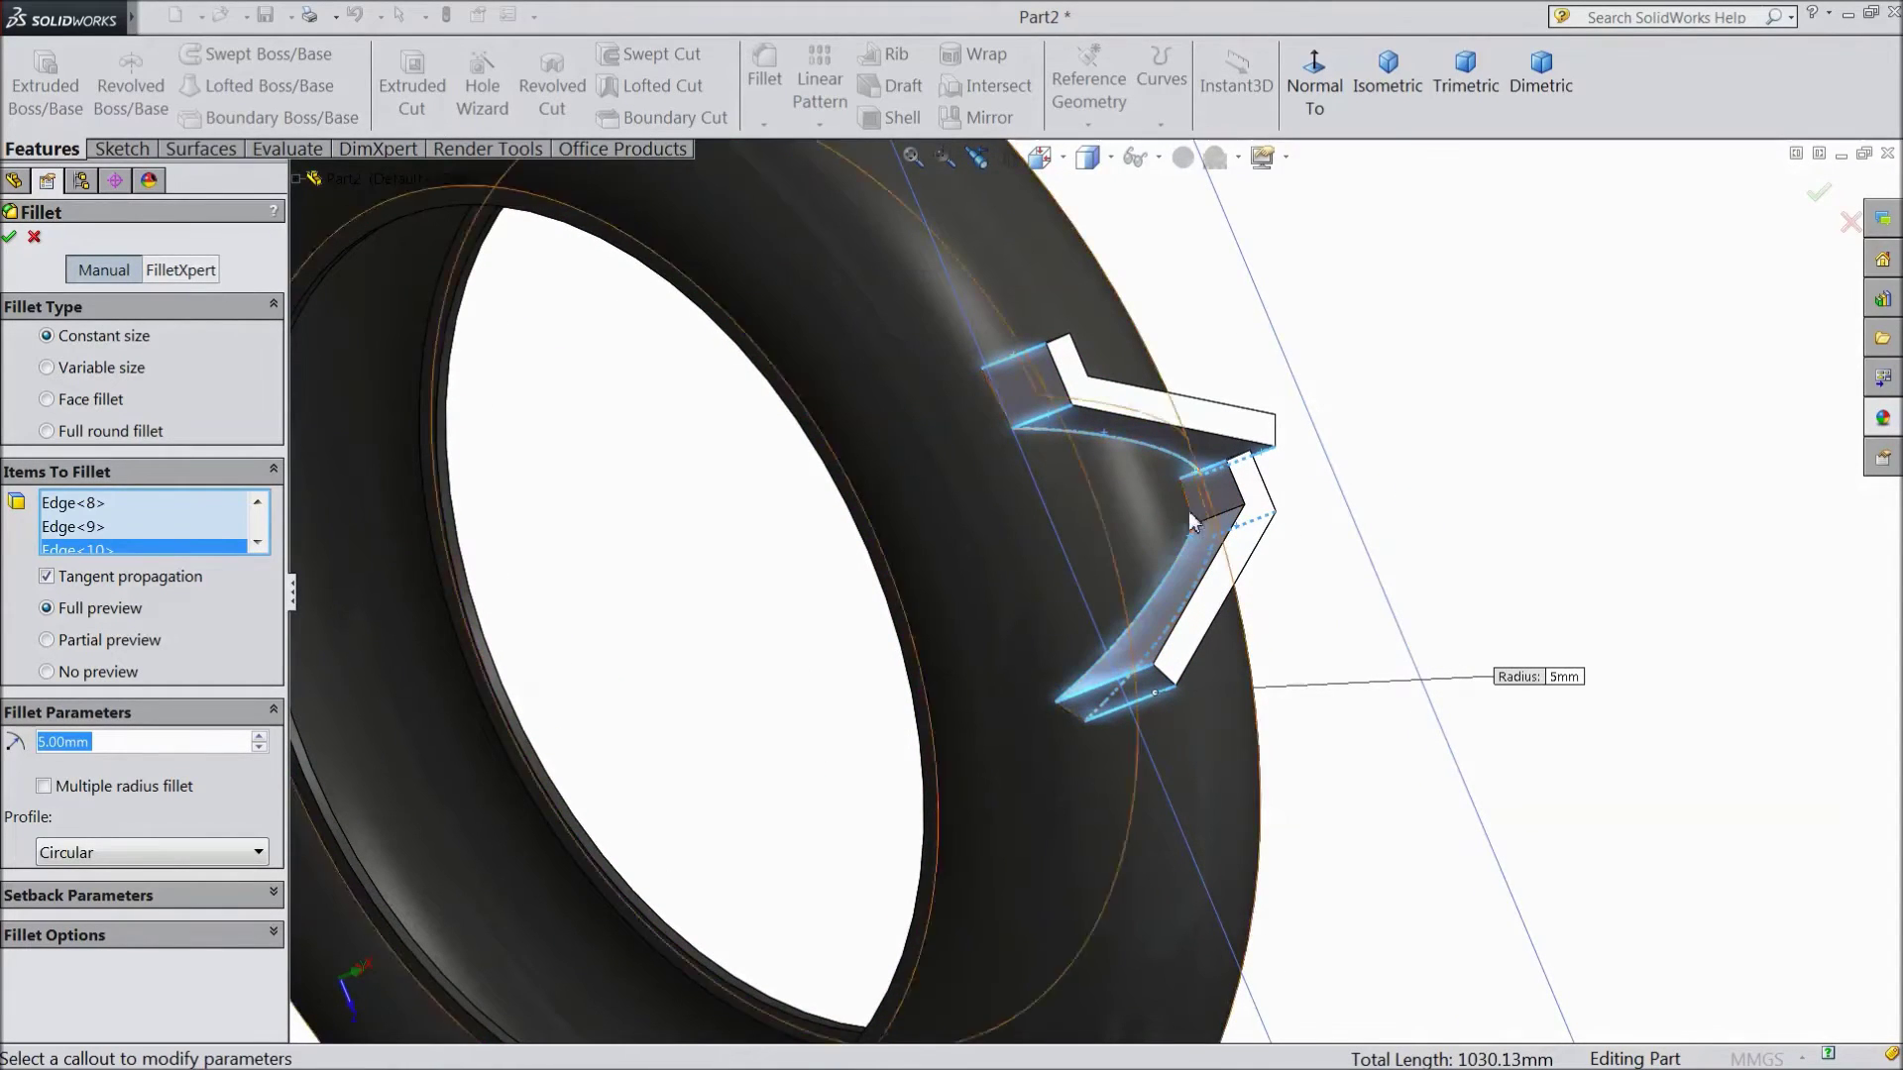
left_click(1195, 472)
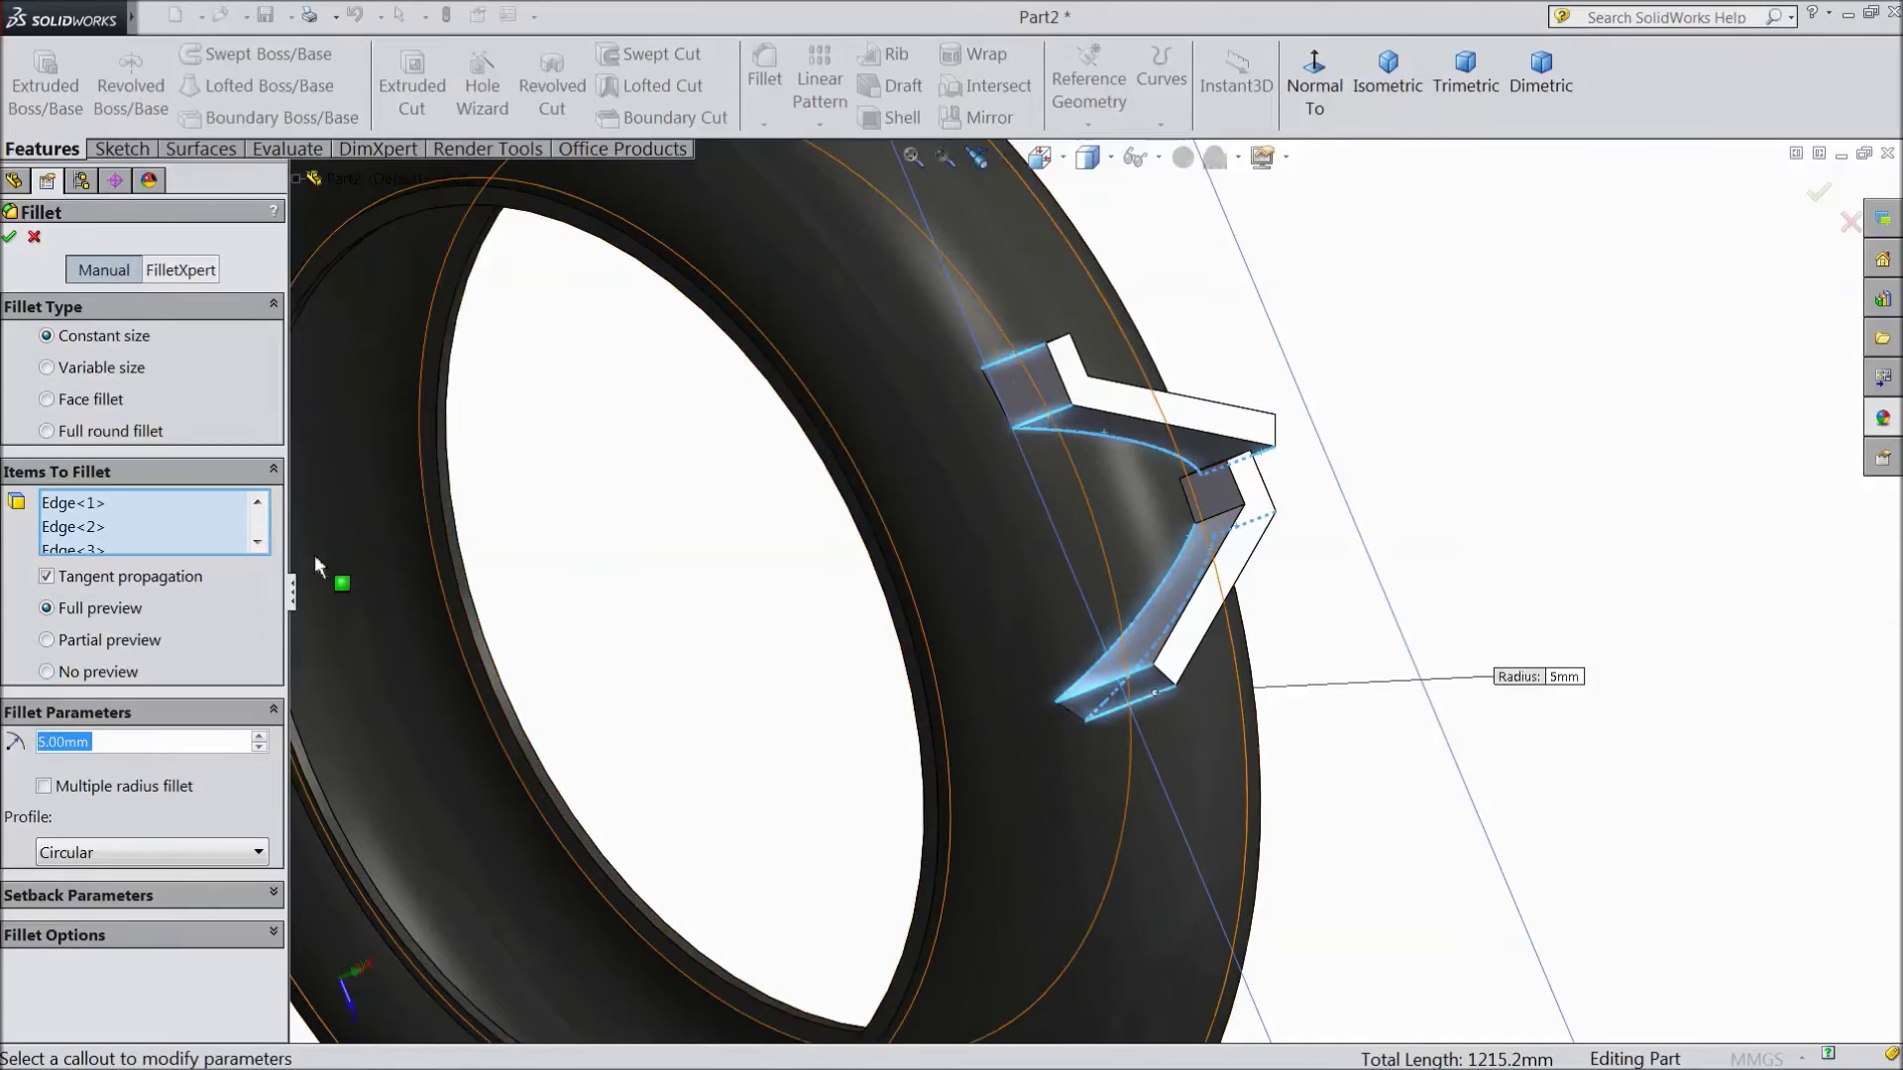
Remove Edge<8> from the fillet's selected items.
left_click(257, 543)
left_click(96, 505)
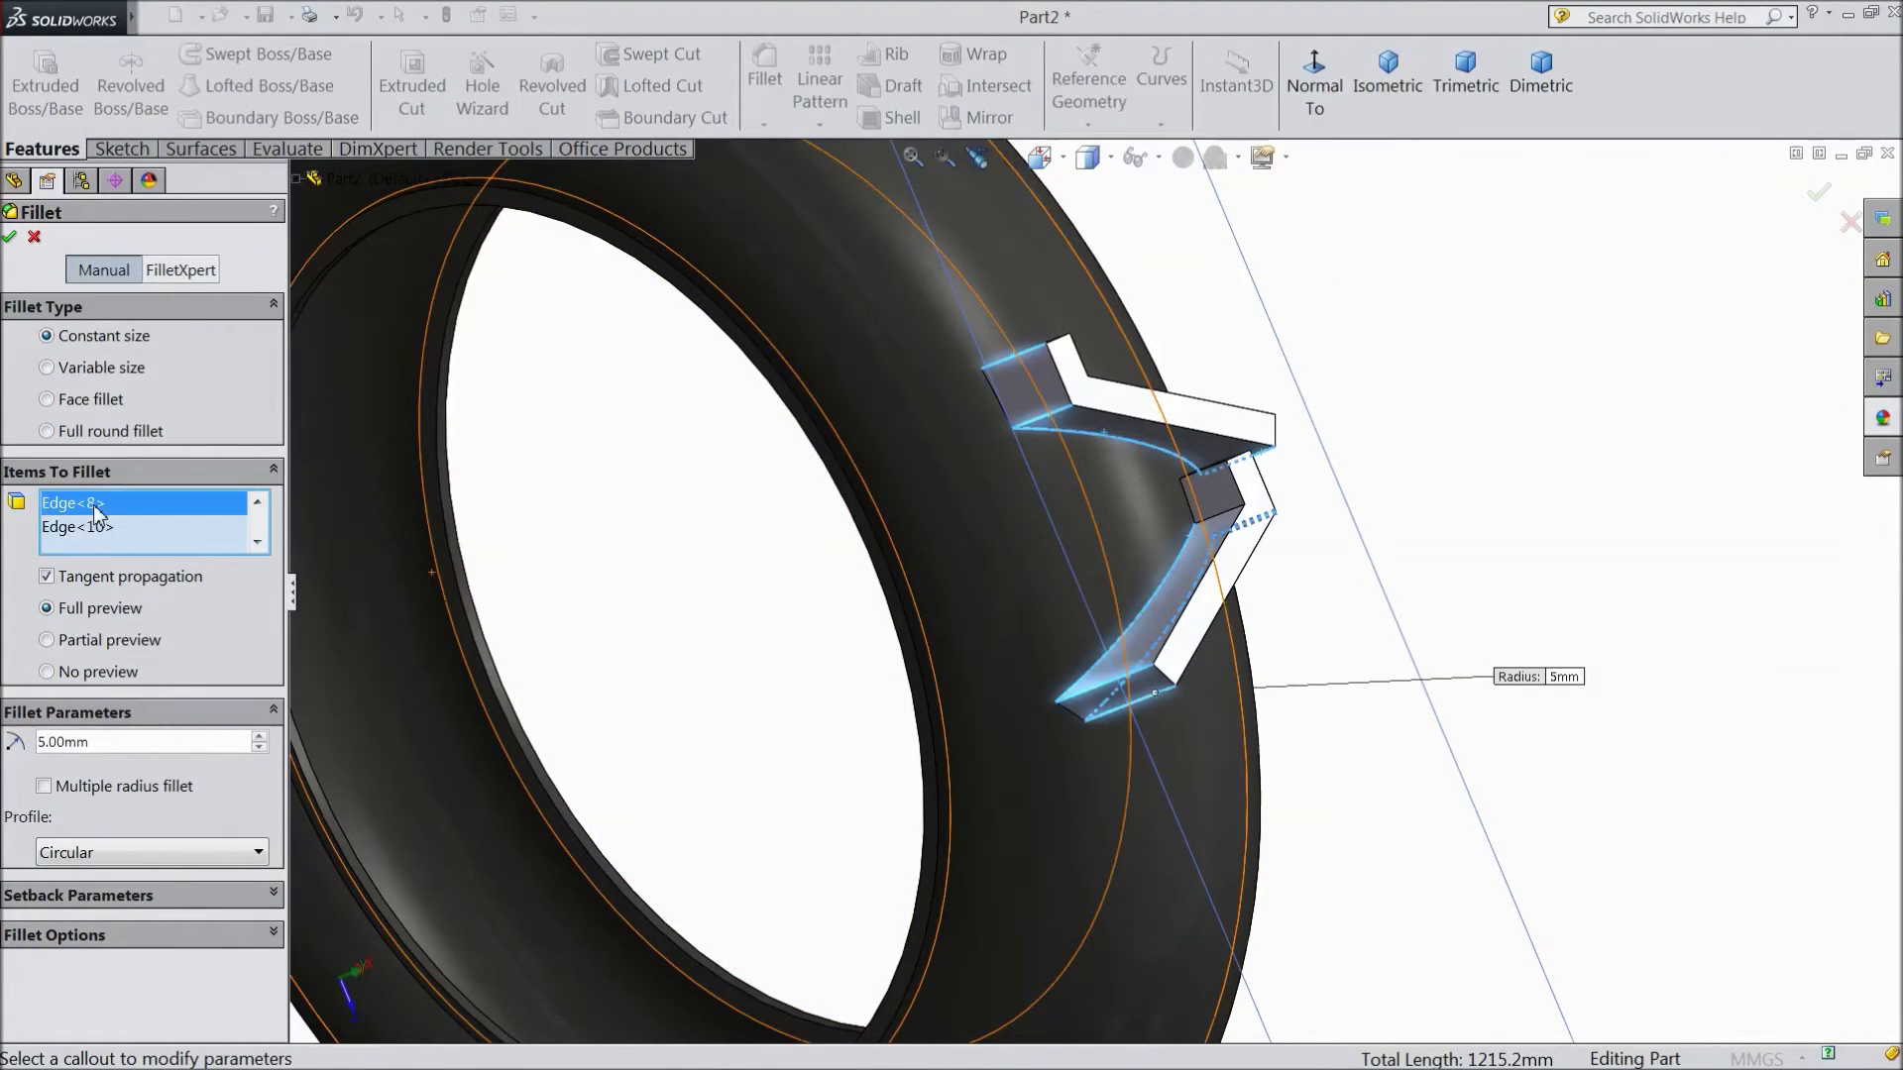
right_click(93, 503)
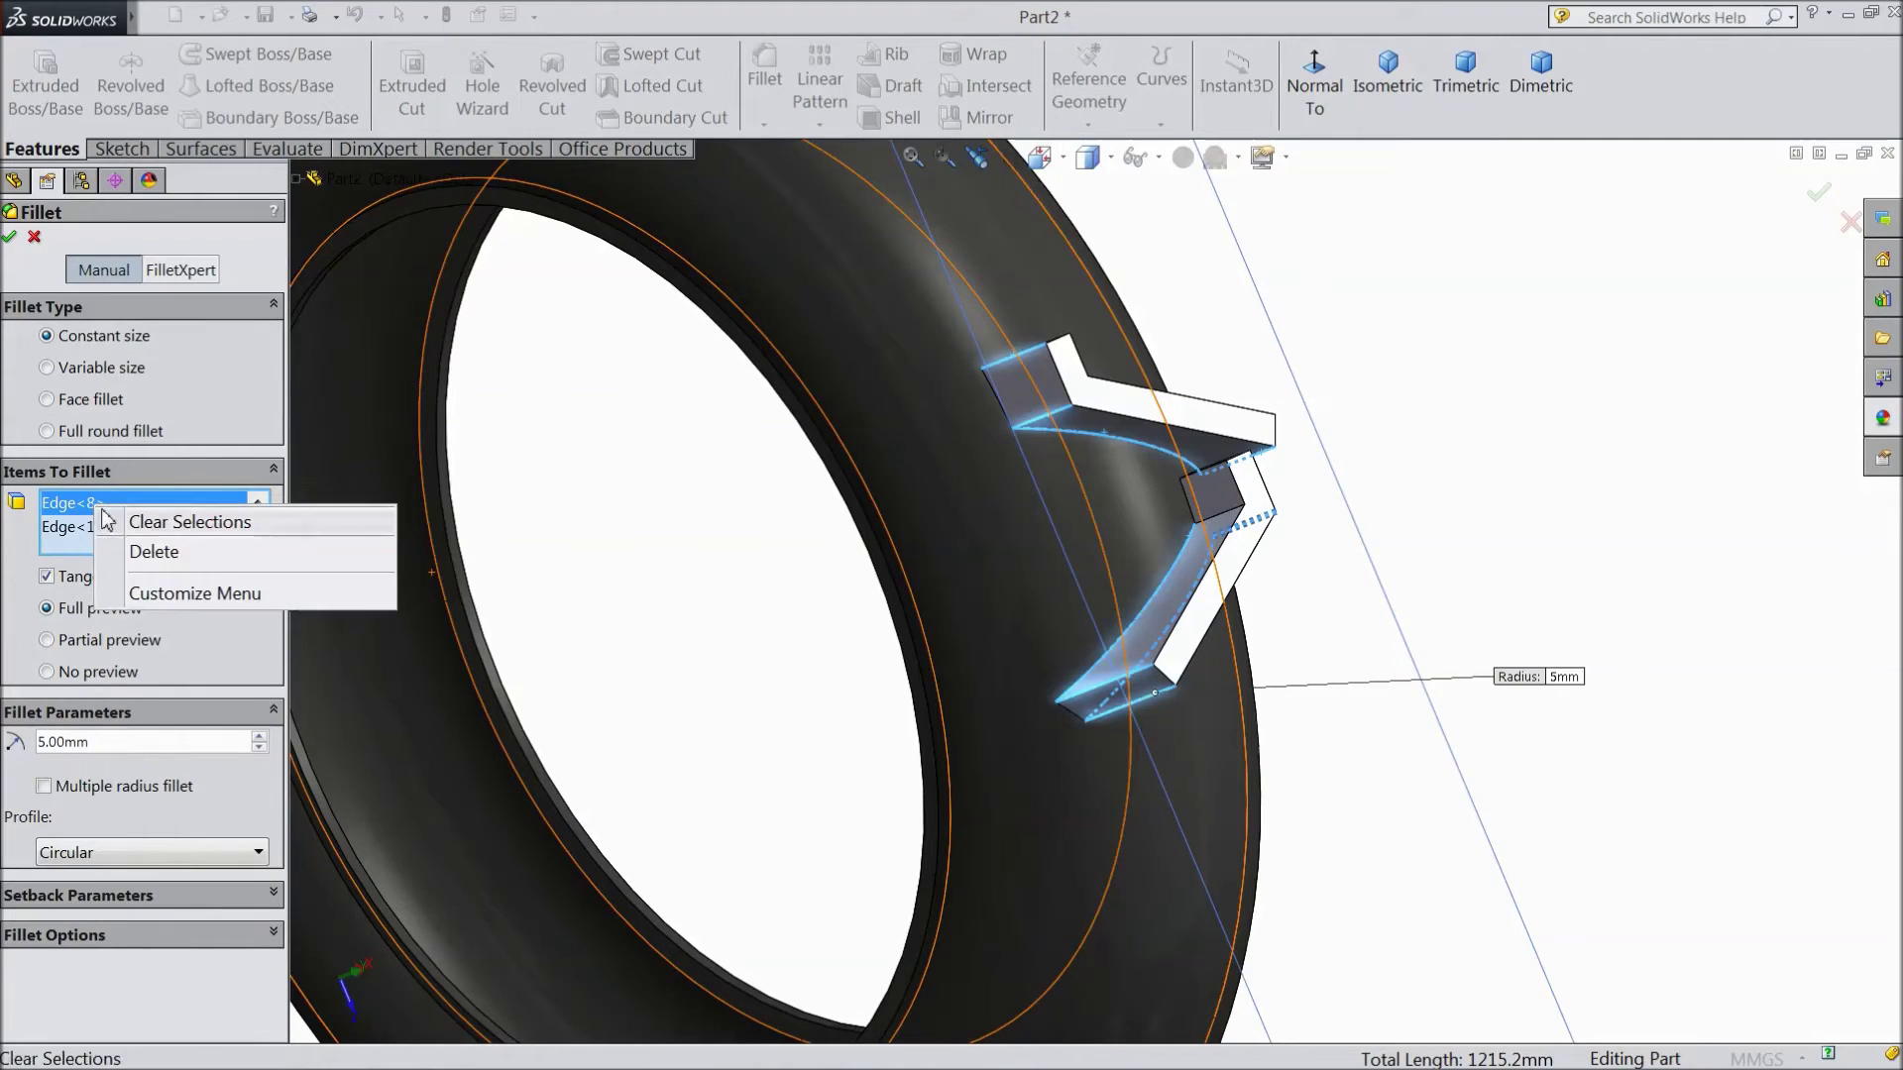
left_click(148, 552)
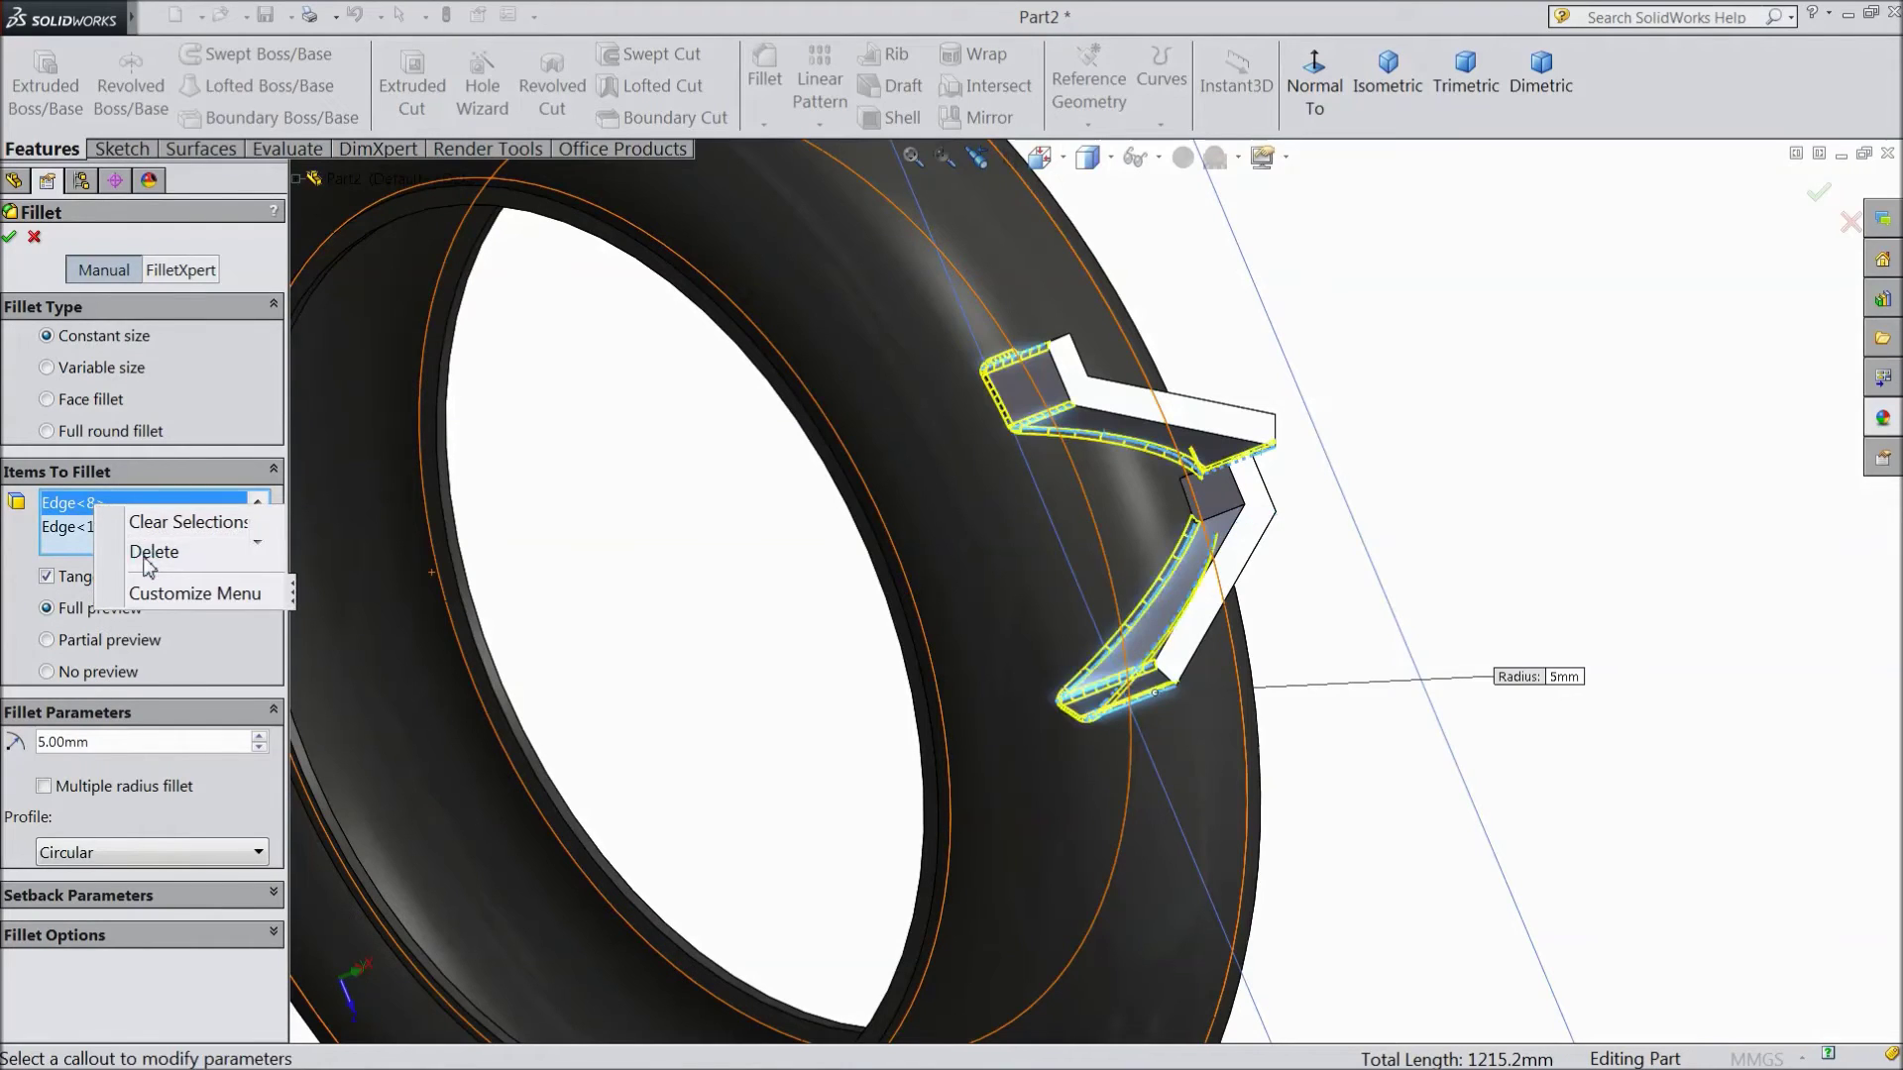
Add the edges around the base of the lower tread block's short leg and apply the 5 mm fillet.
left_click(1227, 523)
left_click(1192, 512)
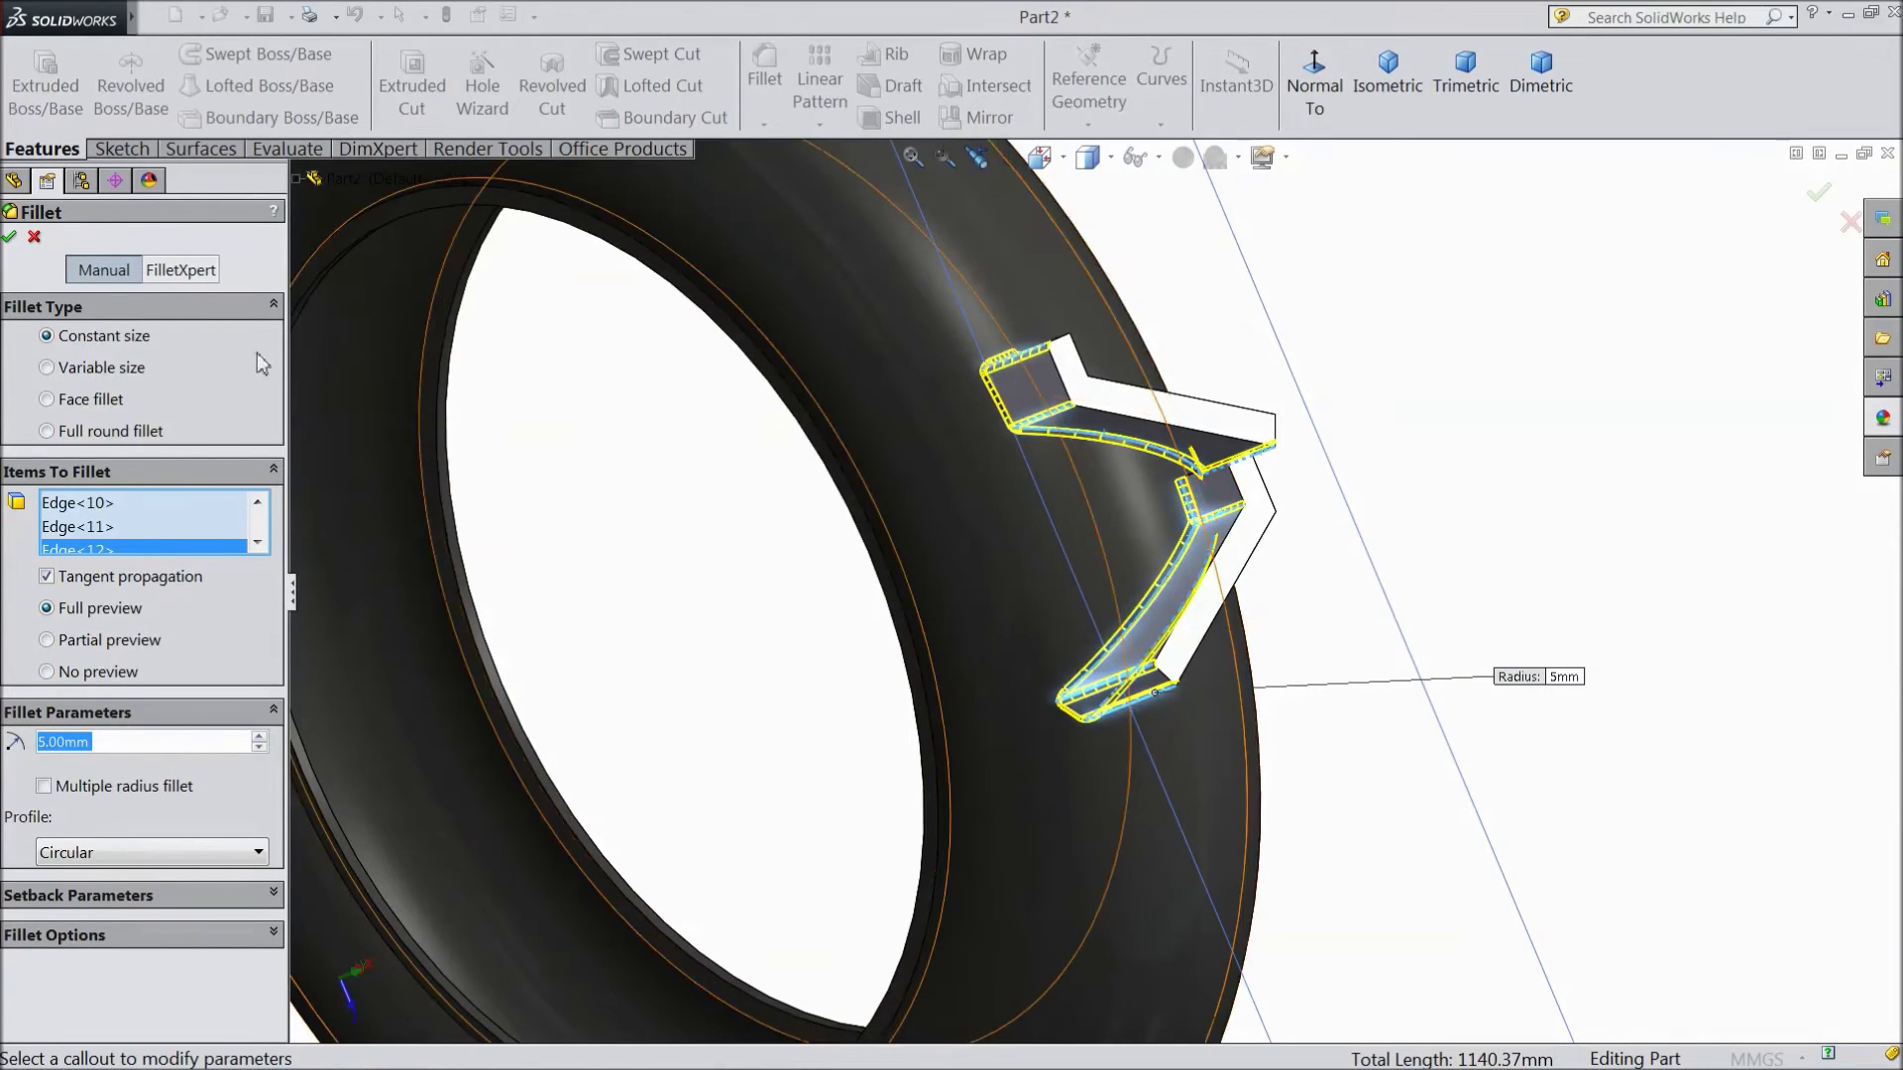
left_click(10, 237)
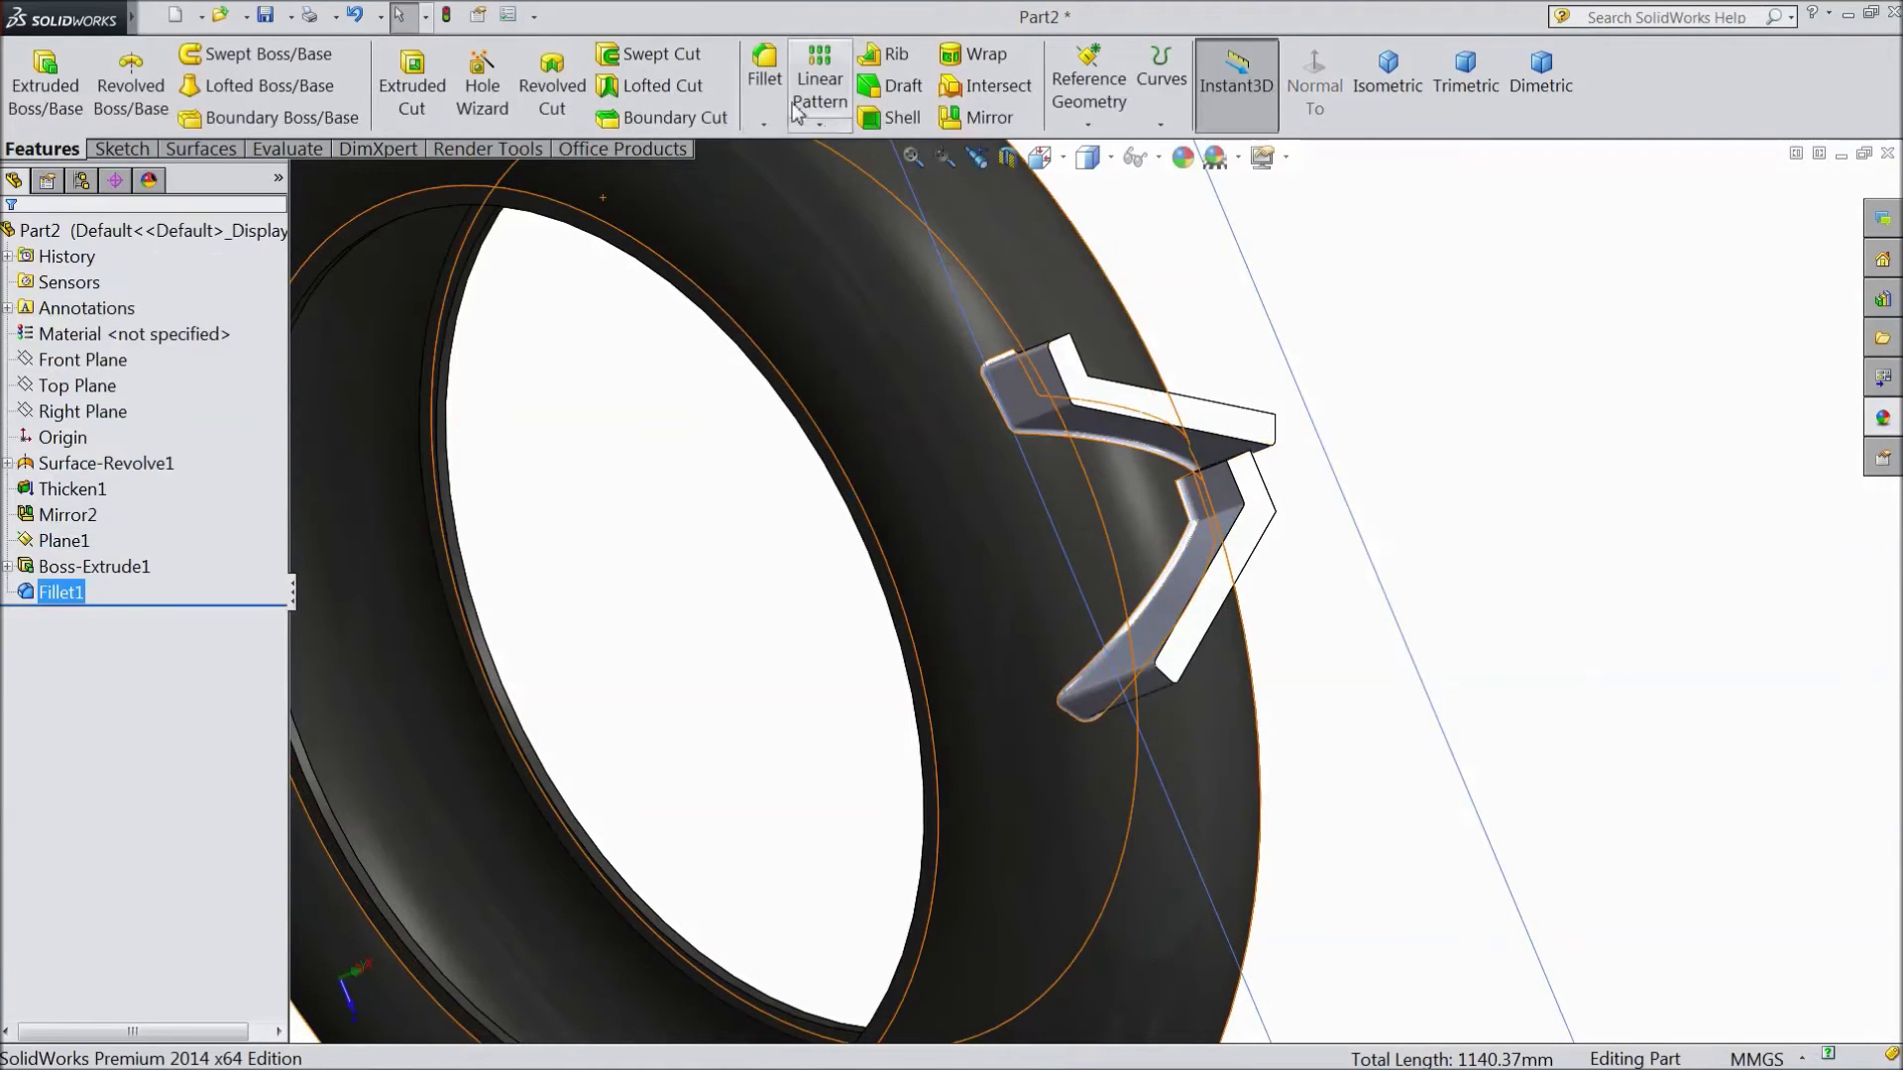
Fillet the remaining base edges on the far side of both tread blocks and the upper block's short leg with a 5 mm radius.
left_click(765, 79)
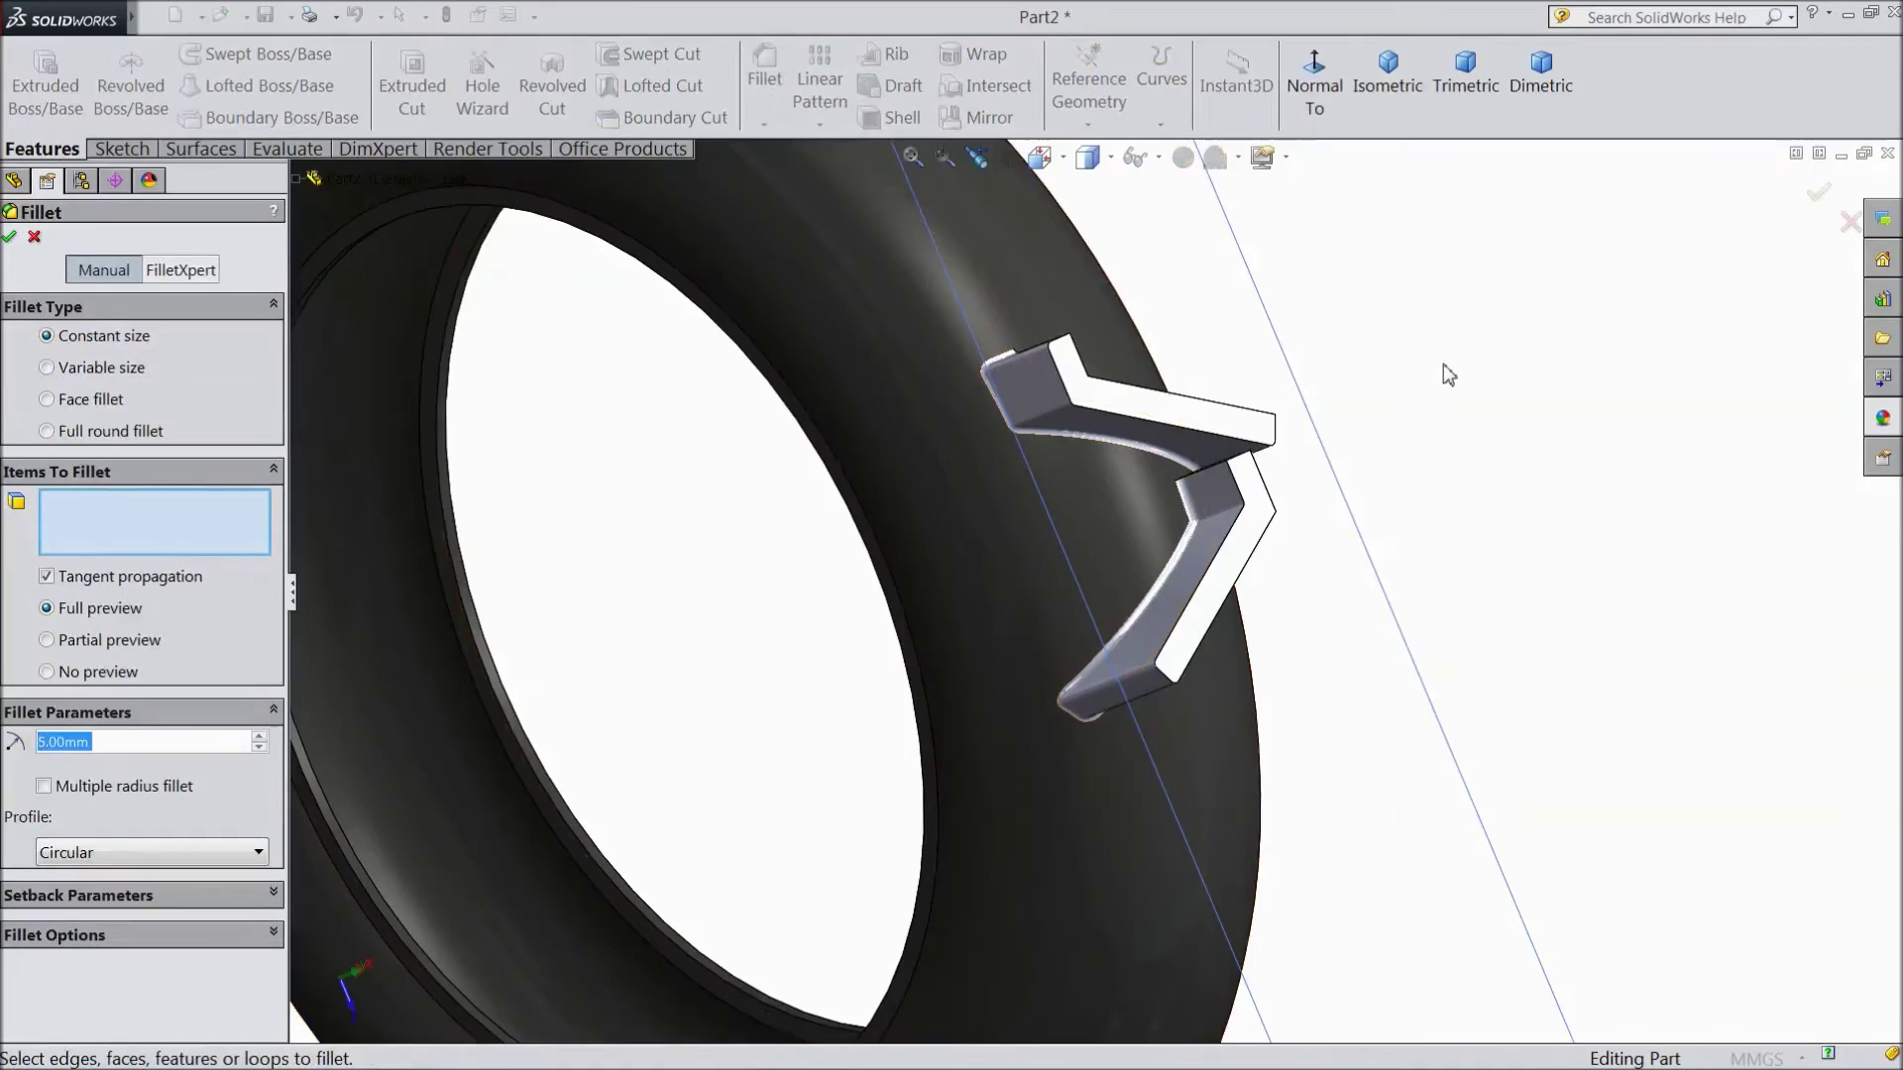
middle_click_drag(1443, 365, 1313, 448)
left_click(1305, 474)
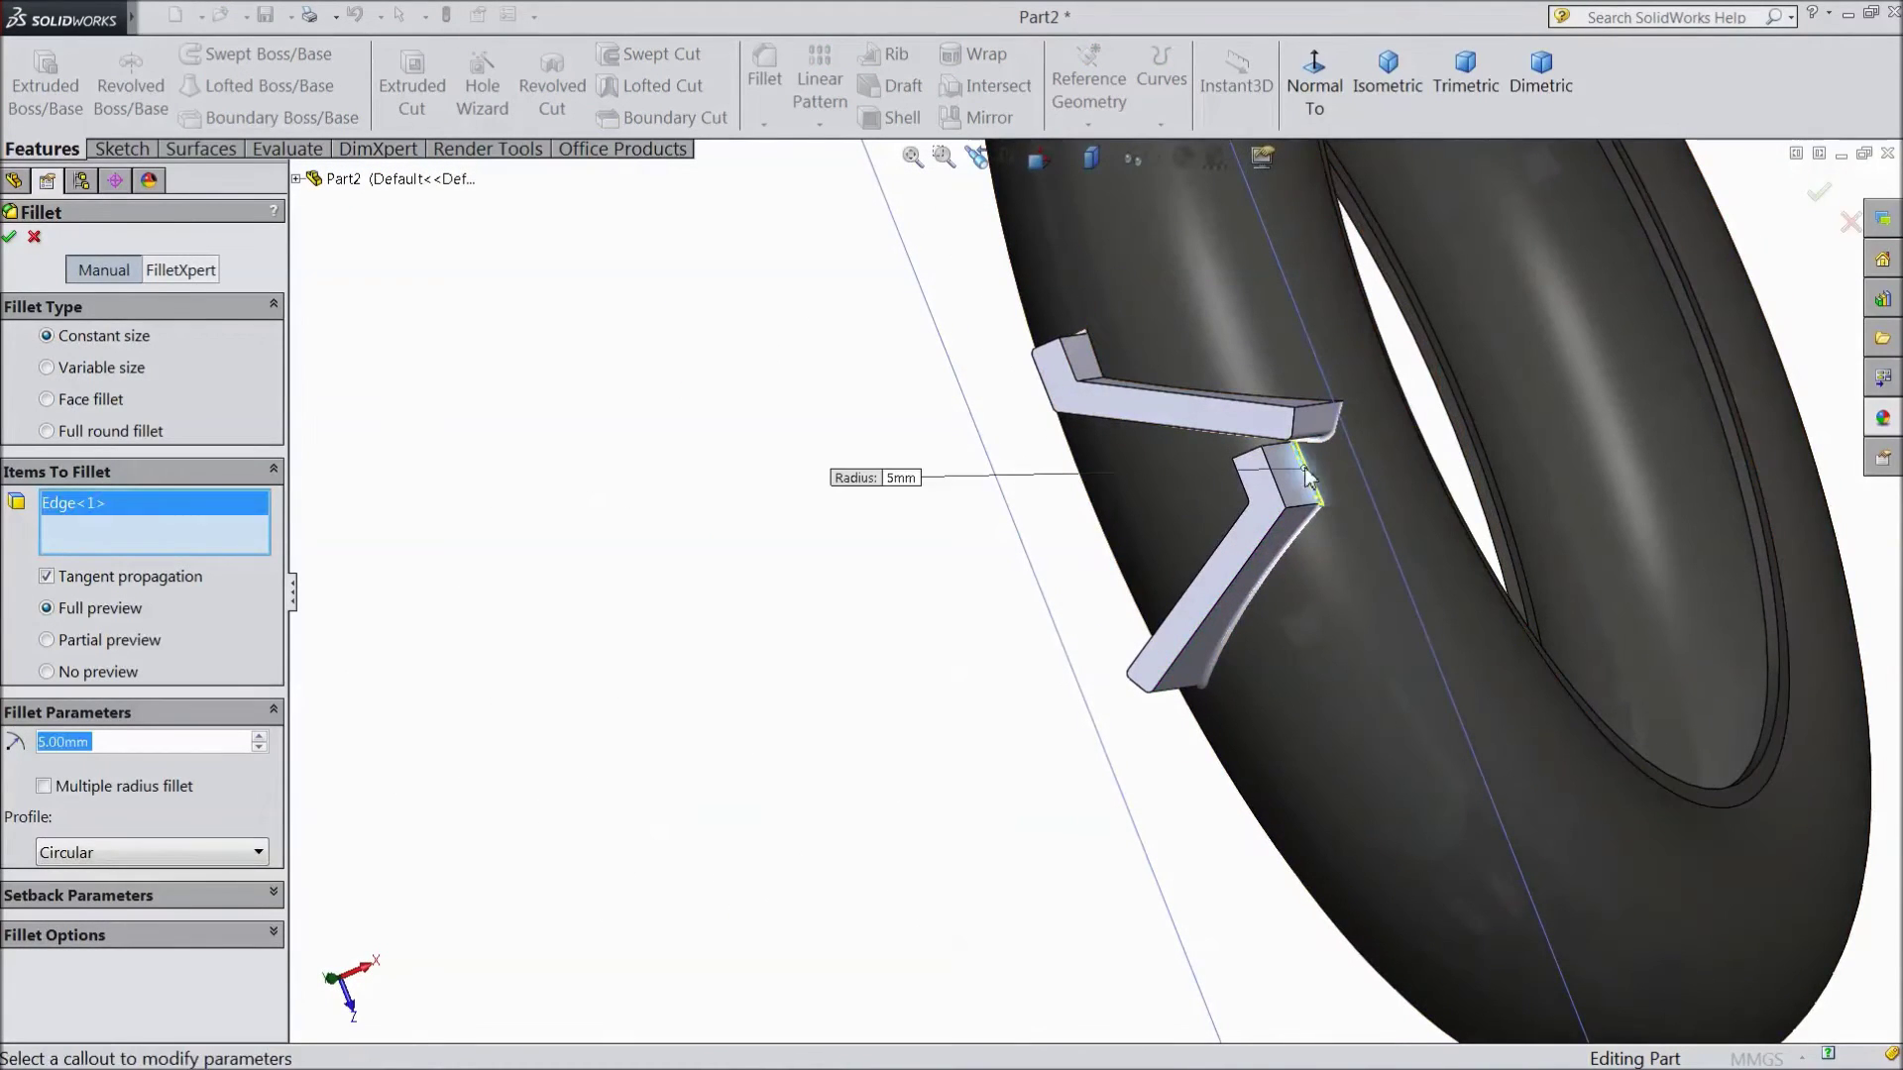
left_click(1272, 406)
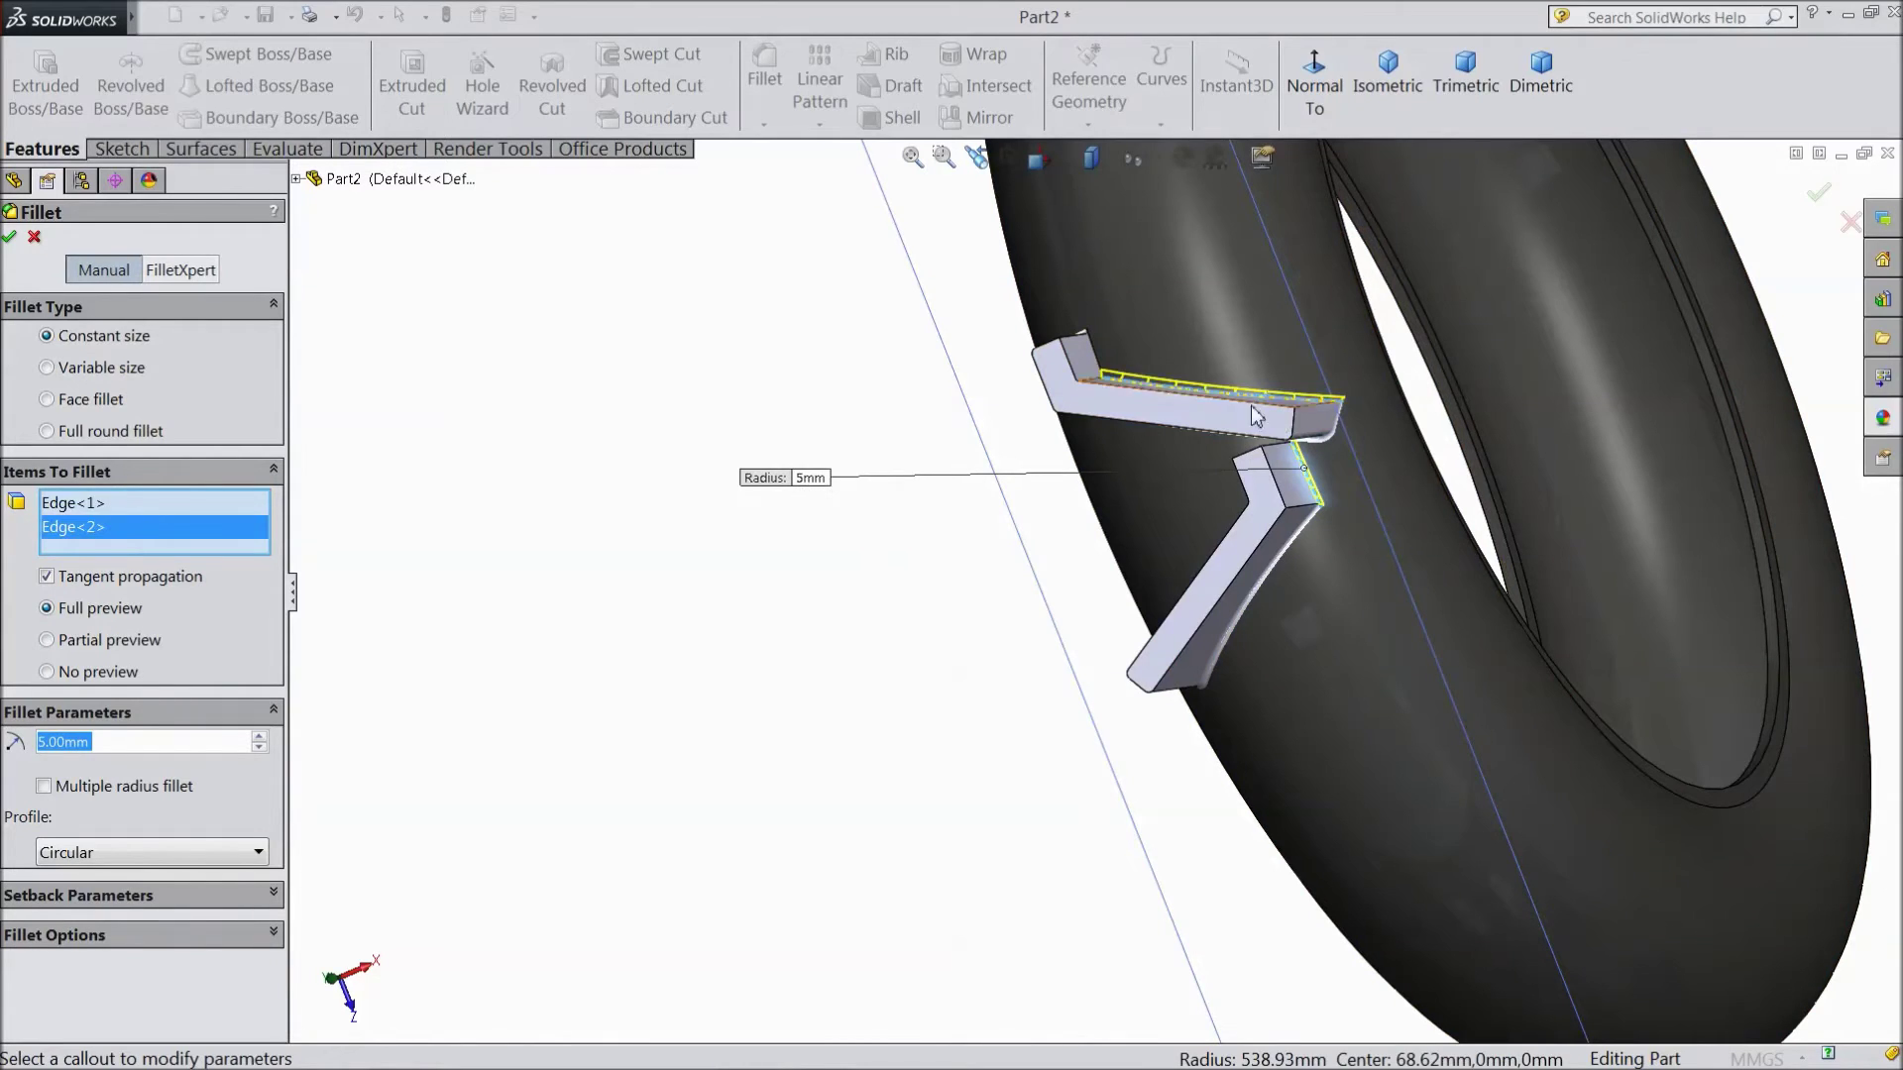
left_click(1096, 353)
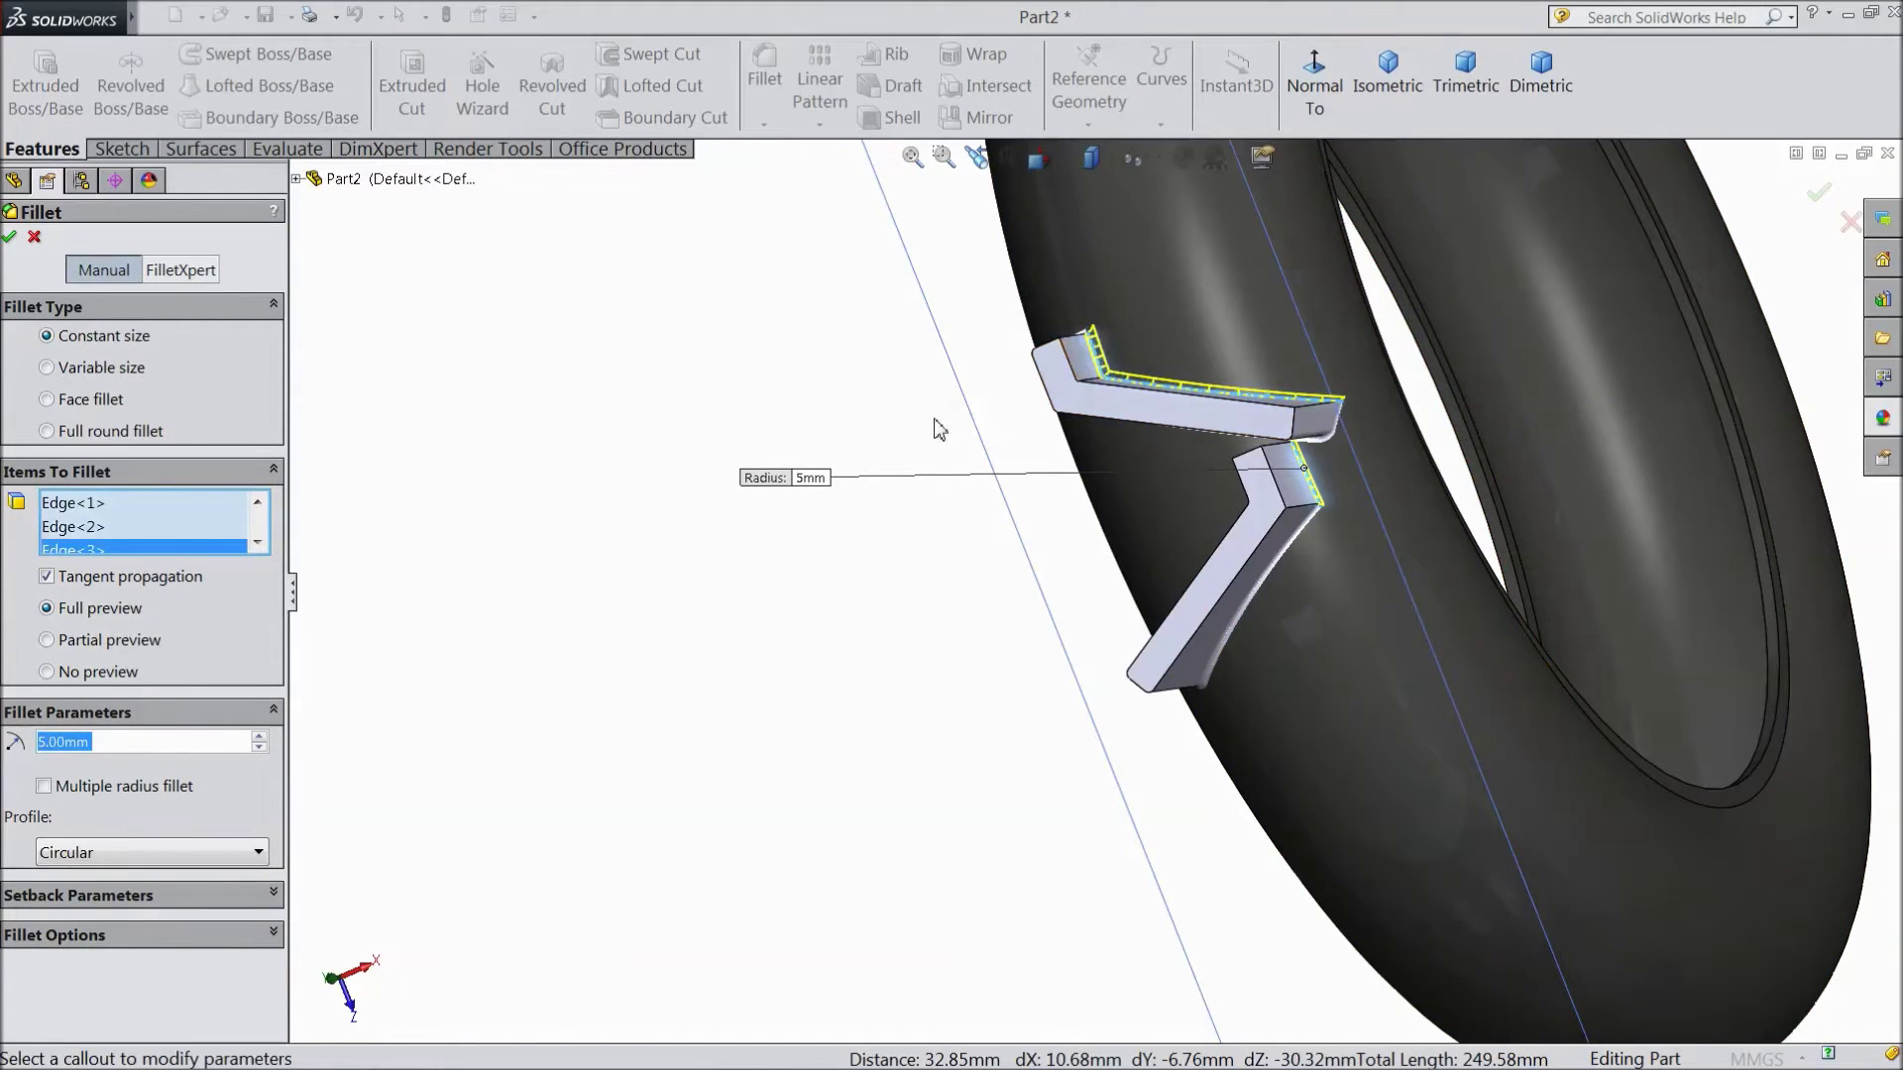
middle_click_drag(902, 649, 956, 694)
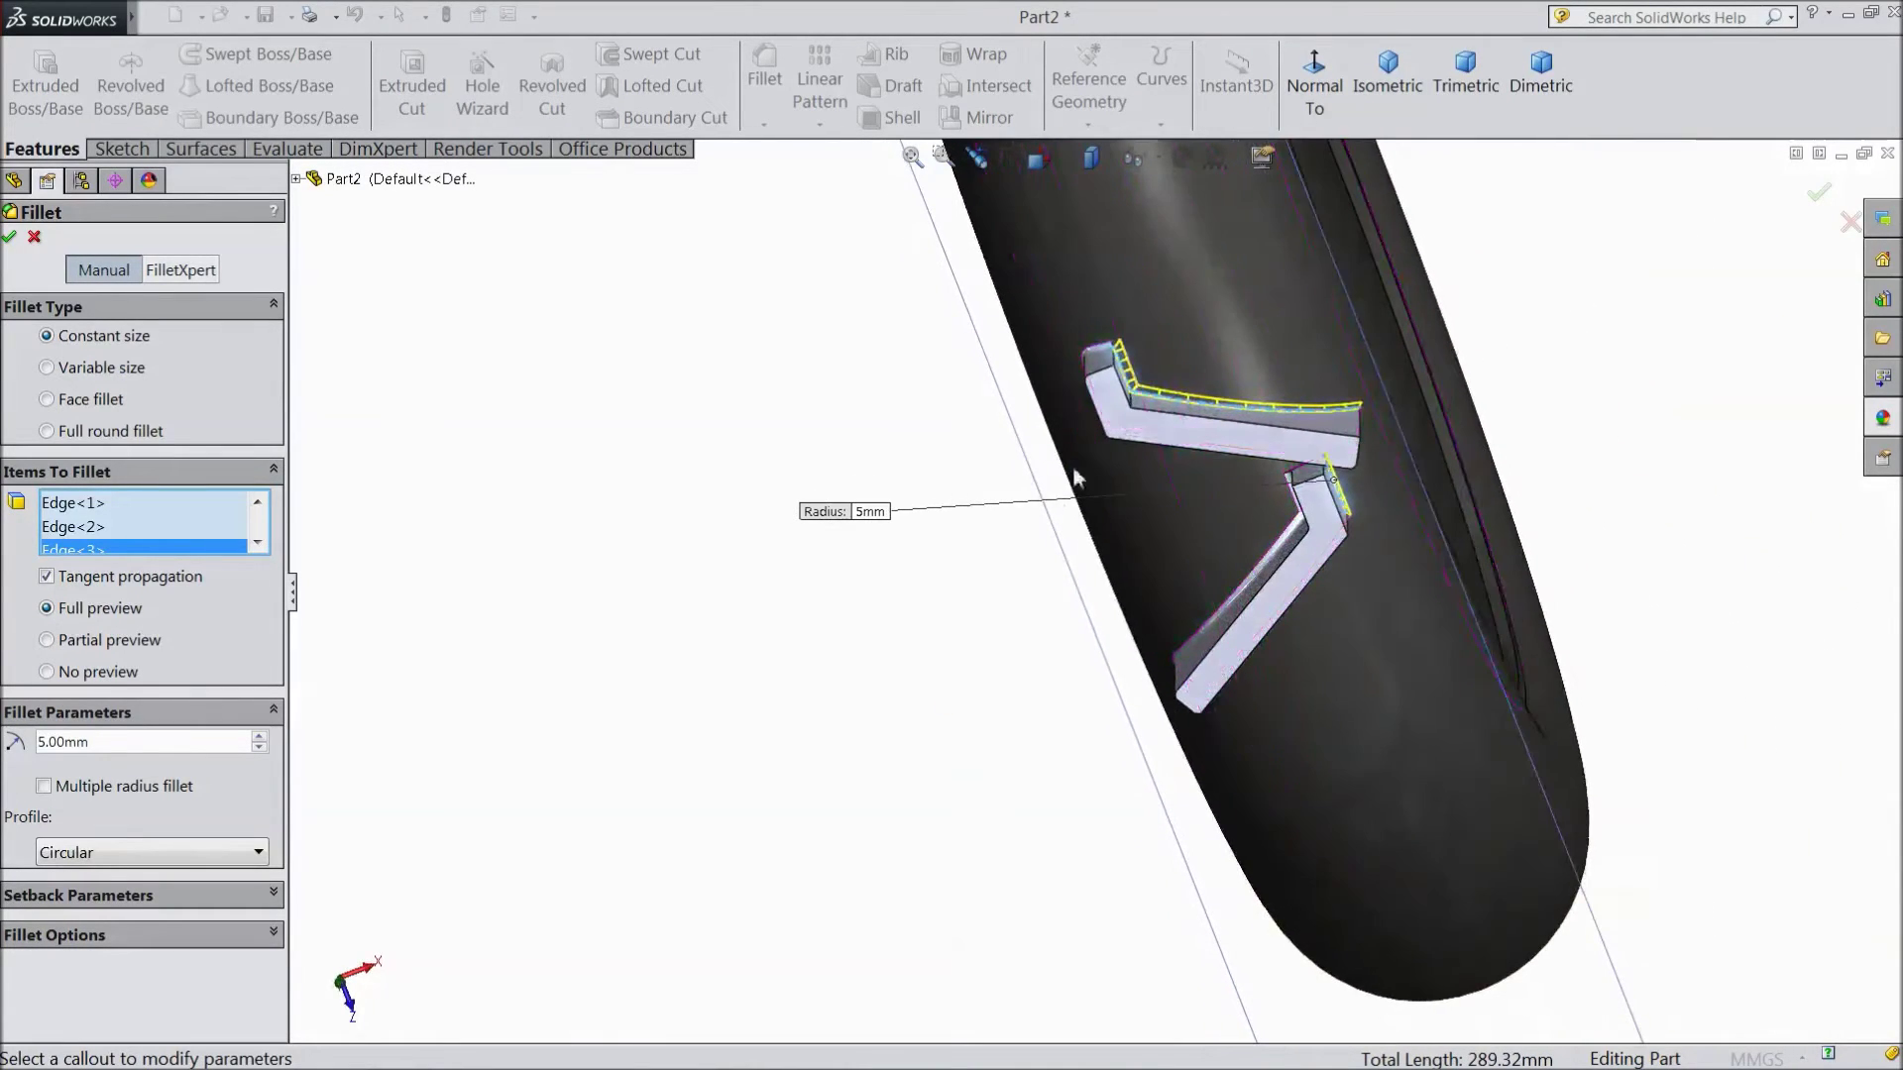
left_click(1117, 364)
middle_click_drag(1040, 624, 1023, 479)
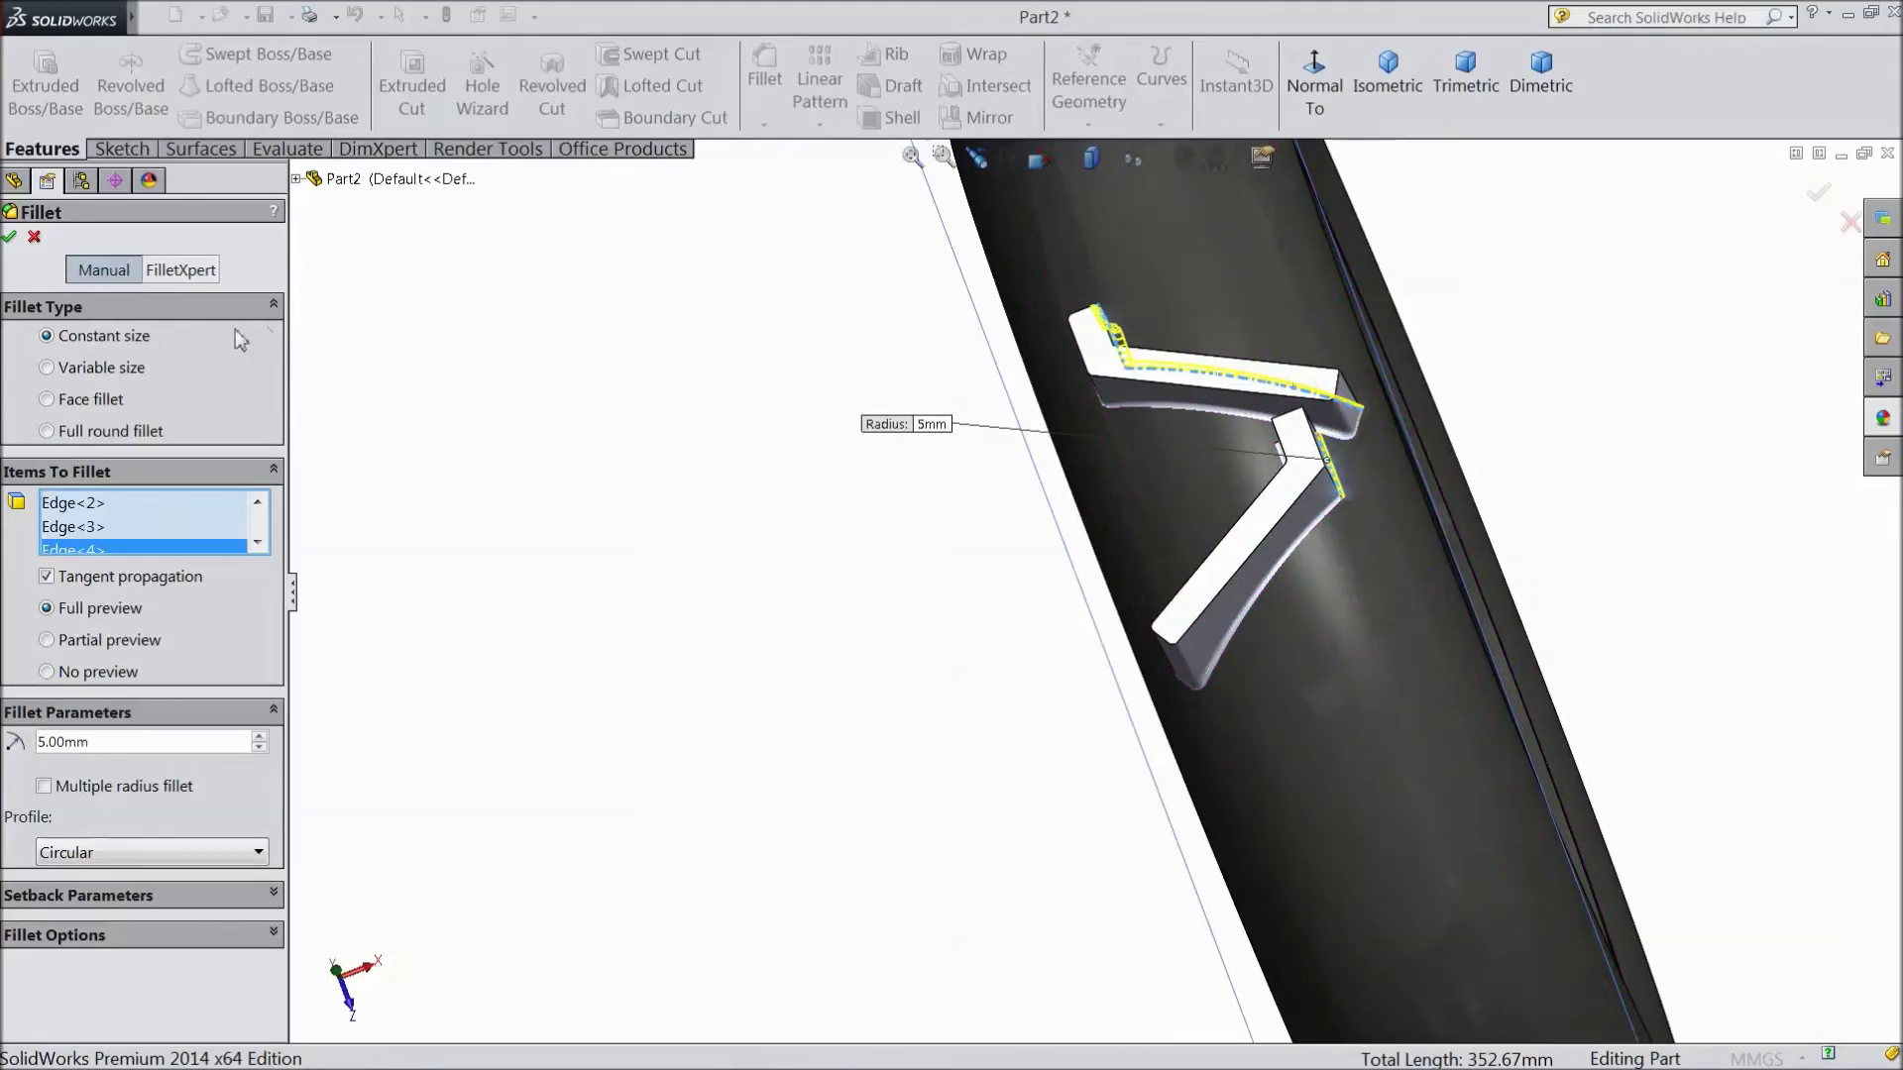
left_click(9, 236)
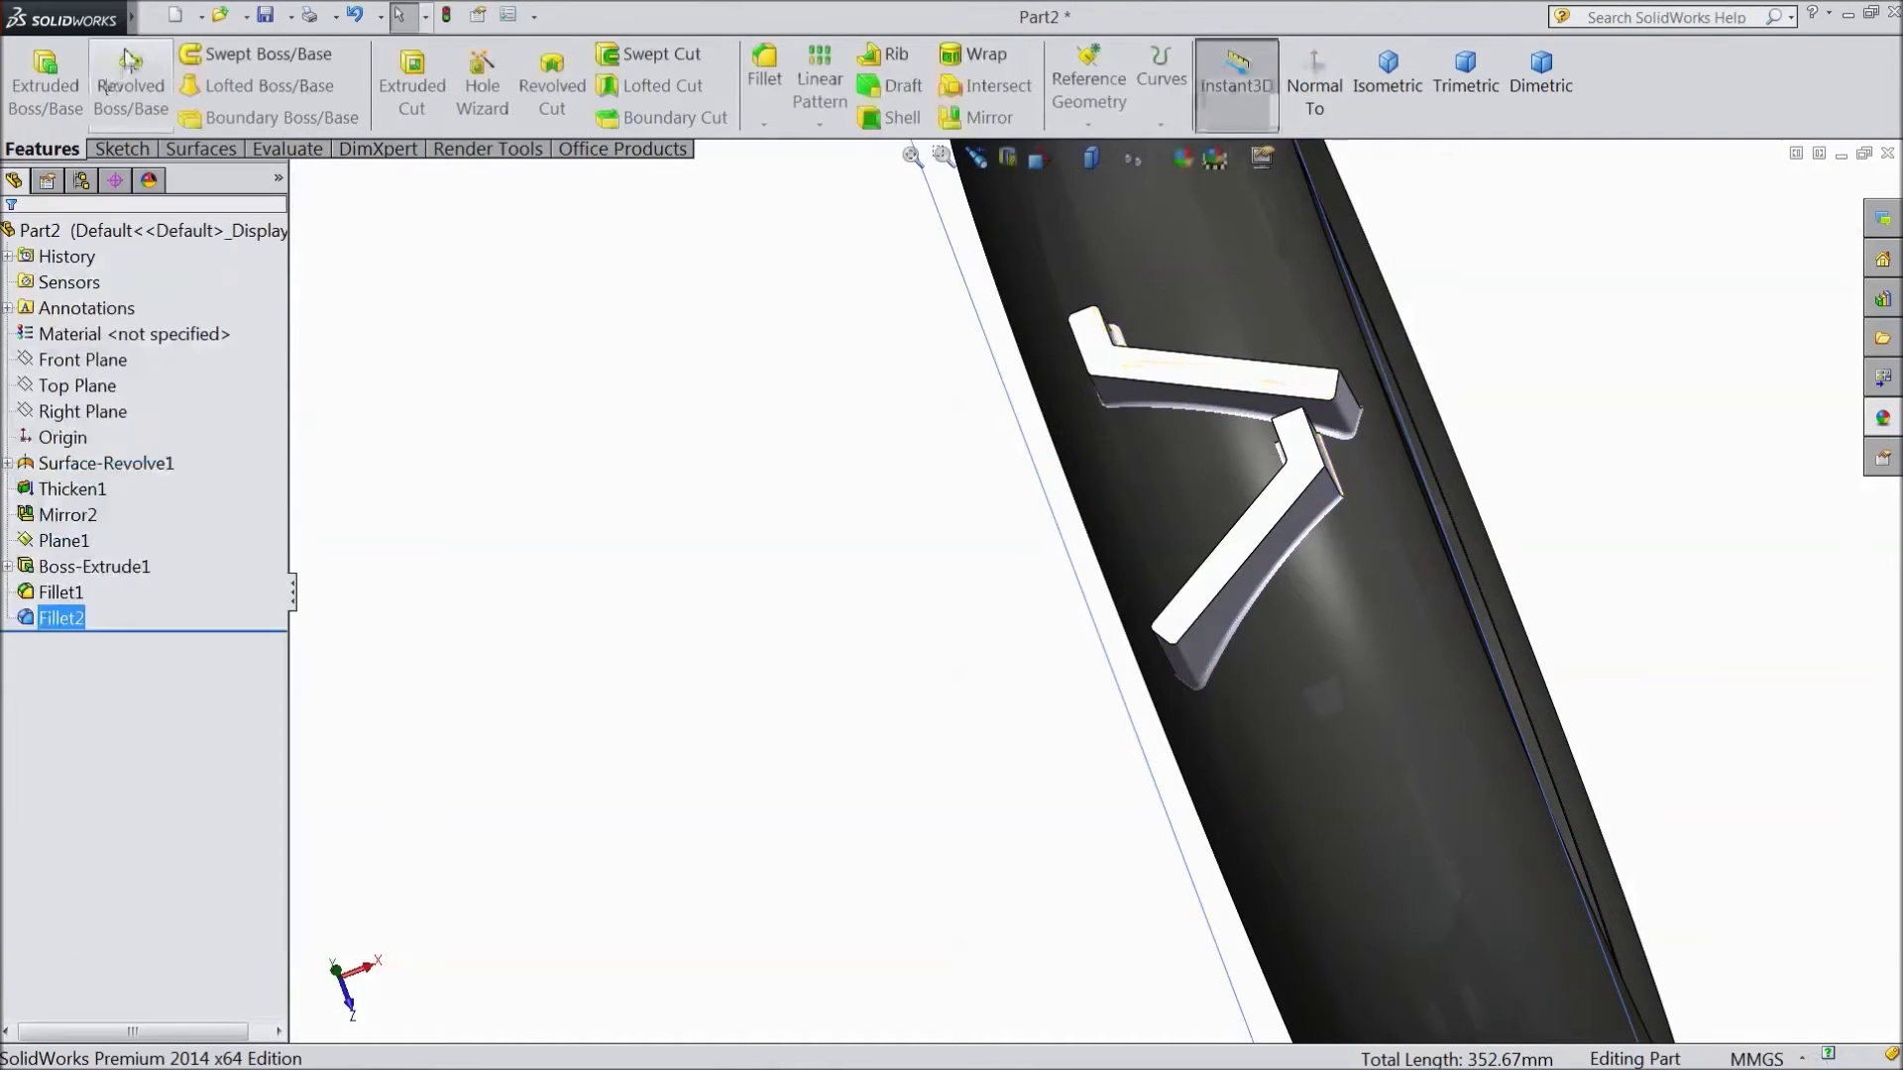
Set the model display to show tangent edges as visible.
left_click(159, 18)
left_click(302, 17)
left_click(248, 17)
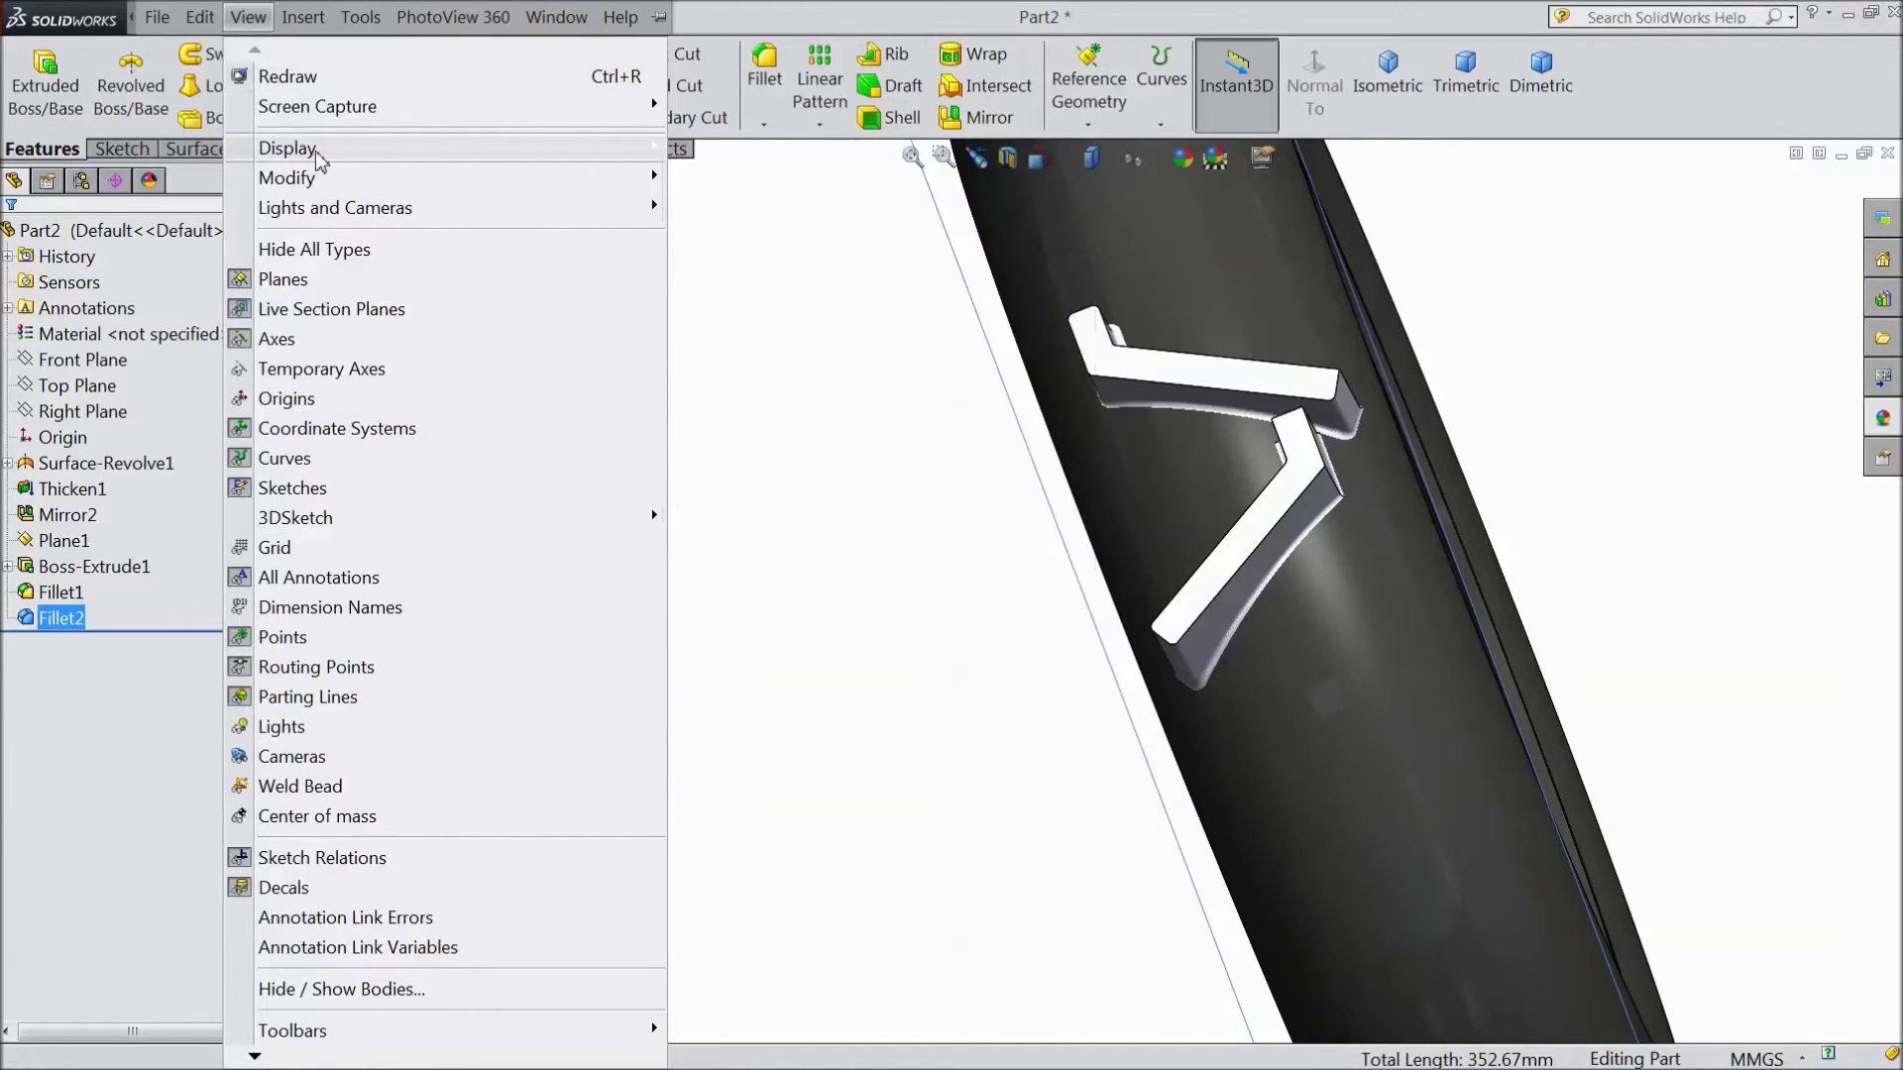
mouse_move(317, 149)
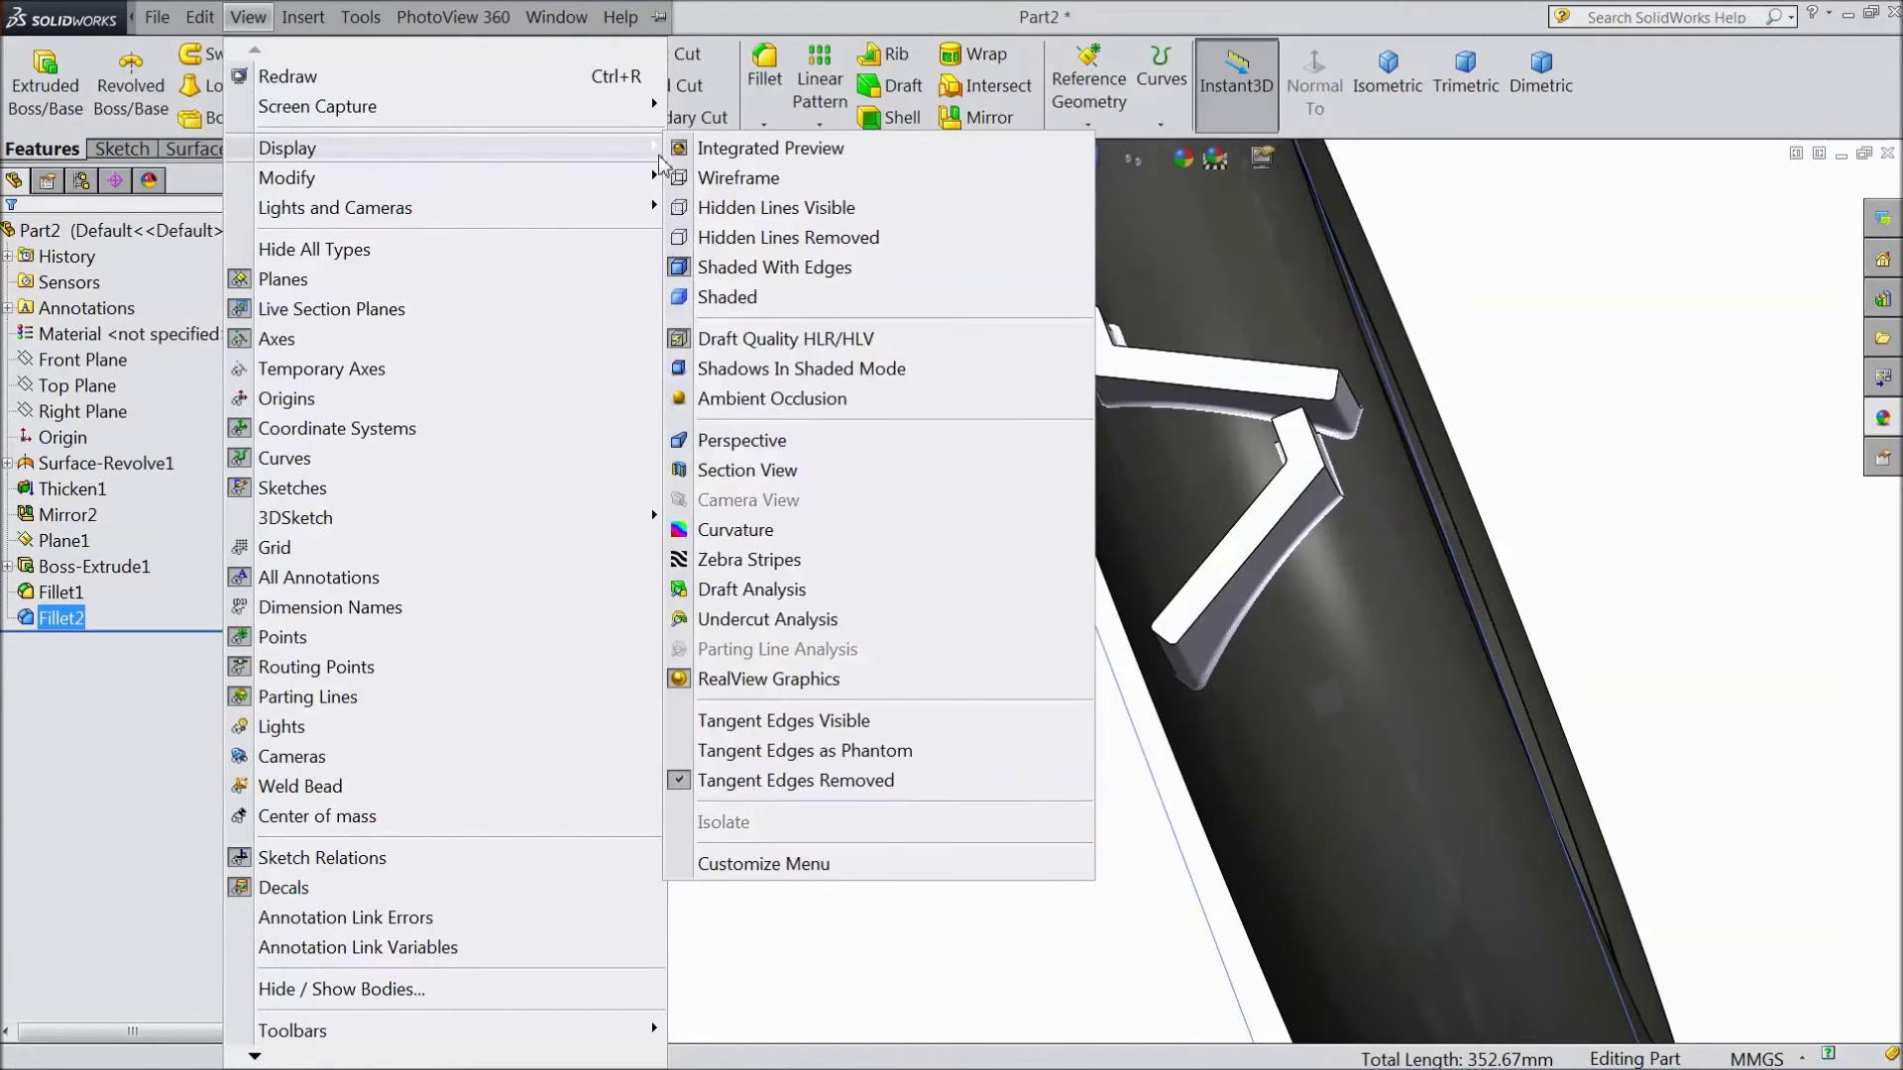
left_click(771, 721)
middle_click_drag(807, 654, 763, 607)
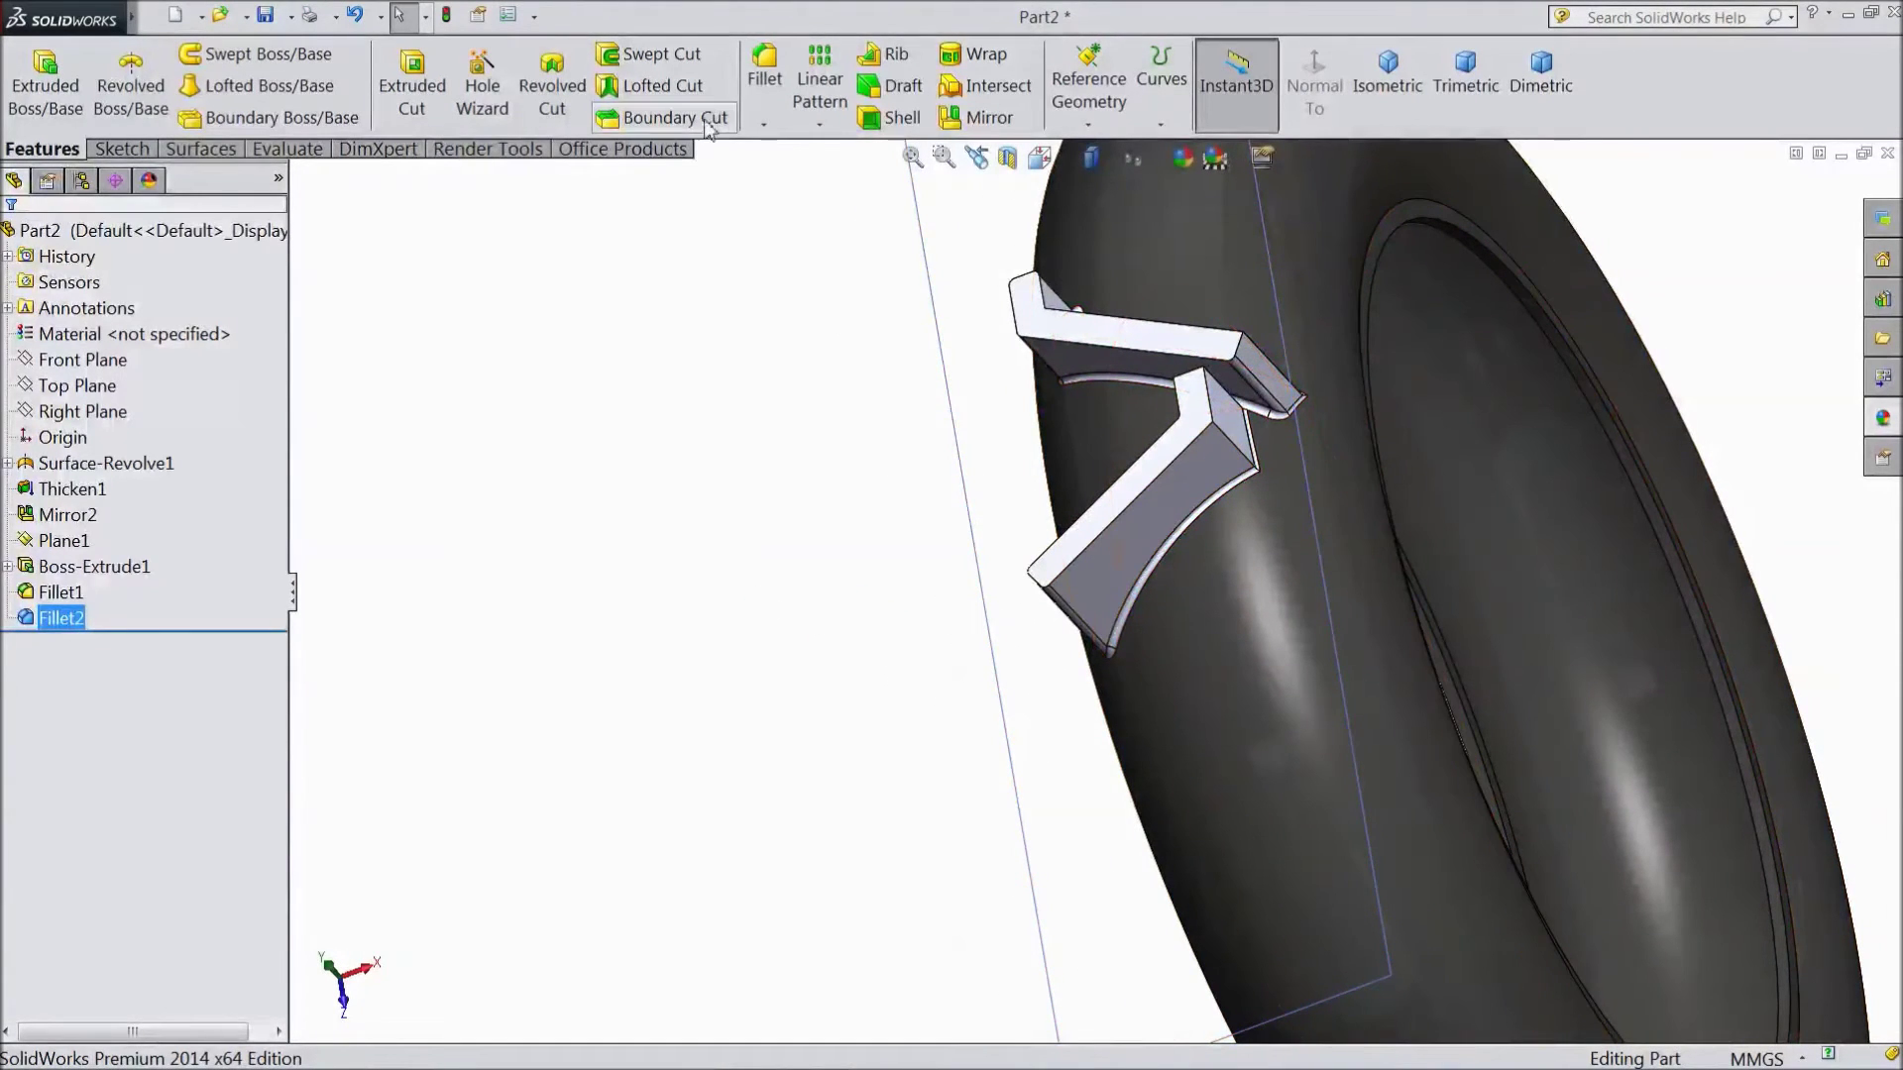
Fillet the lower tread block's outer elbow corner edge and the upper block's end corner edge with a 5 mm radius.
left_click(764, 75)
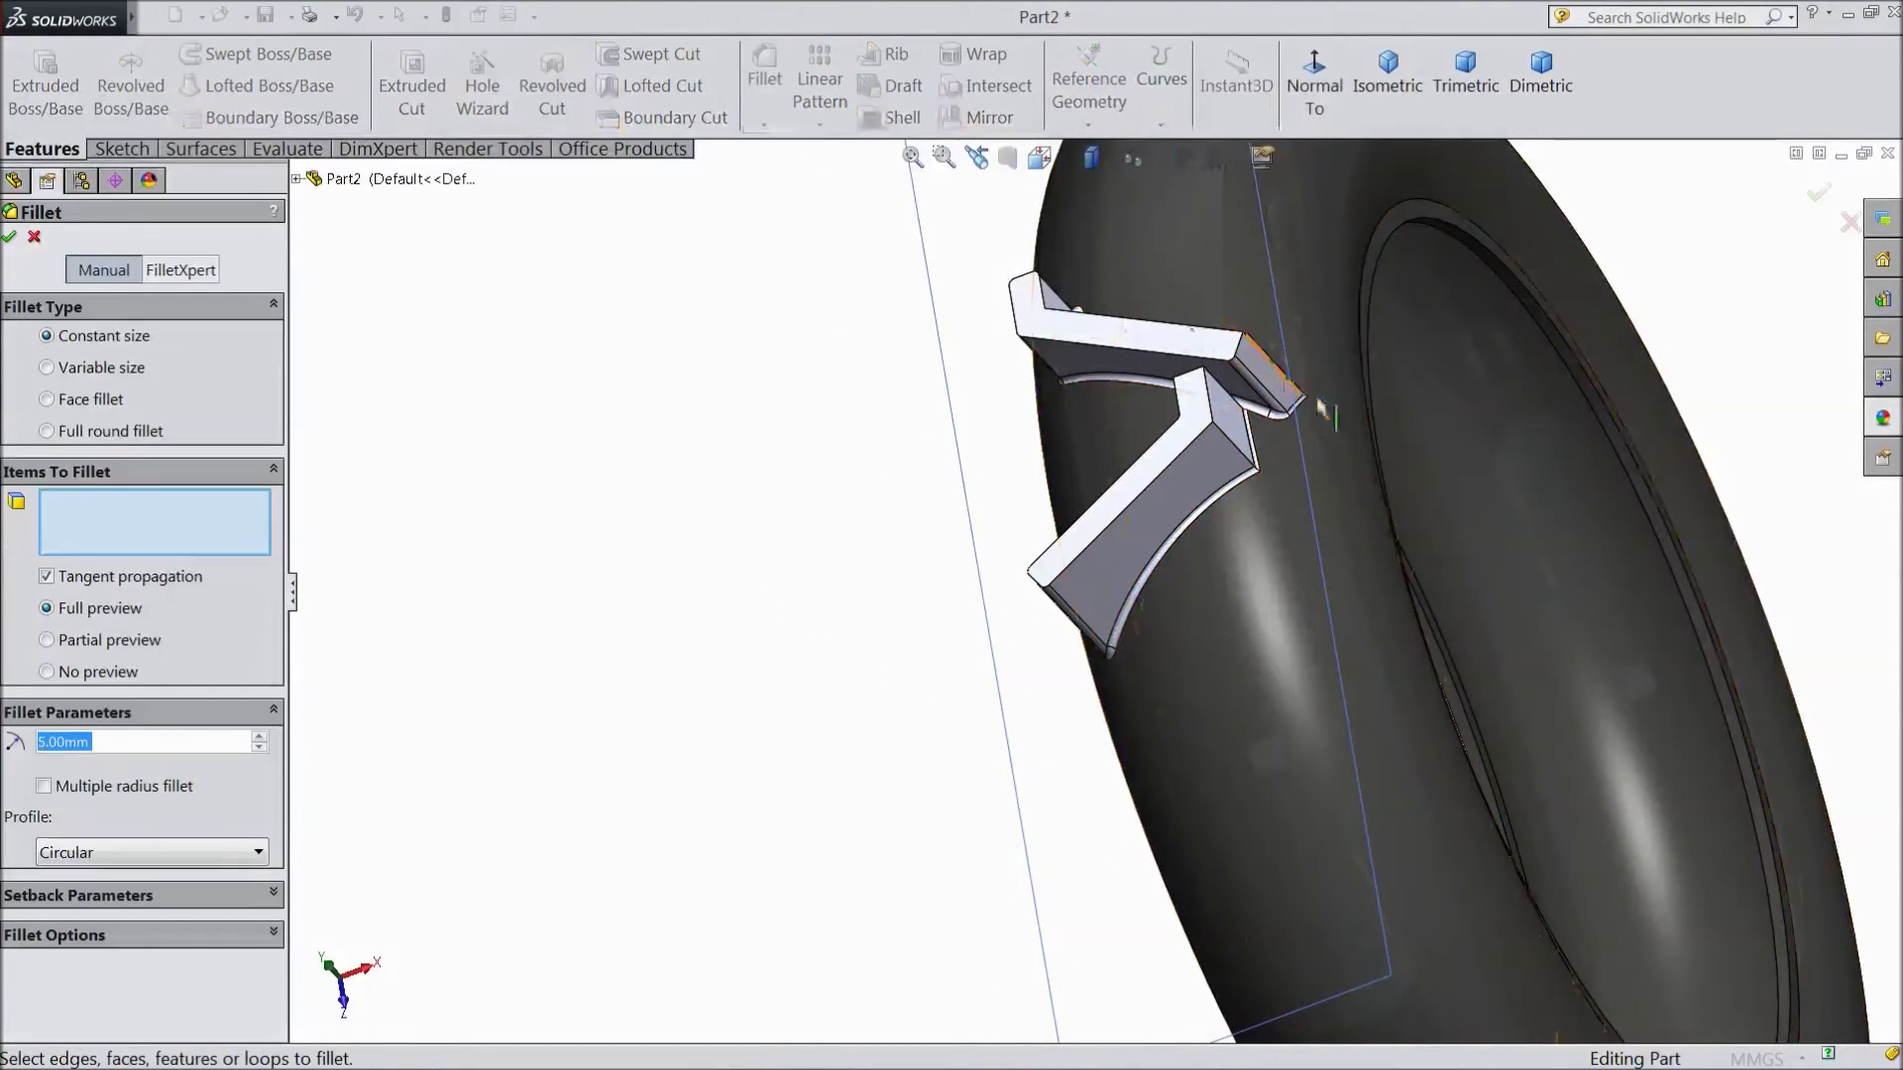
left_click(1236, 446)
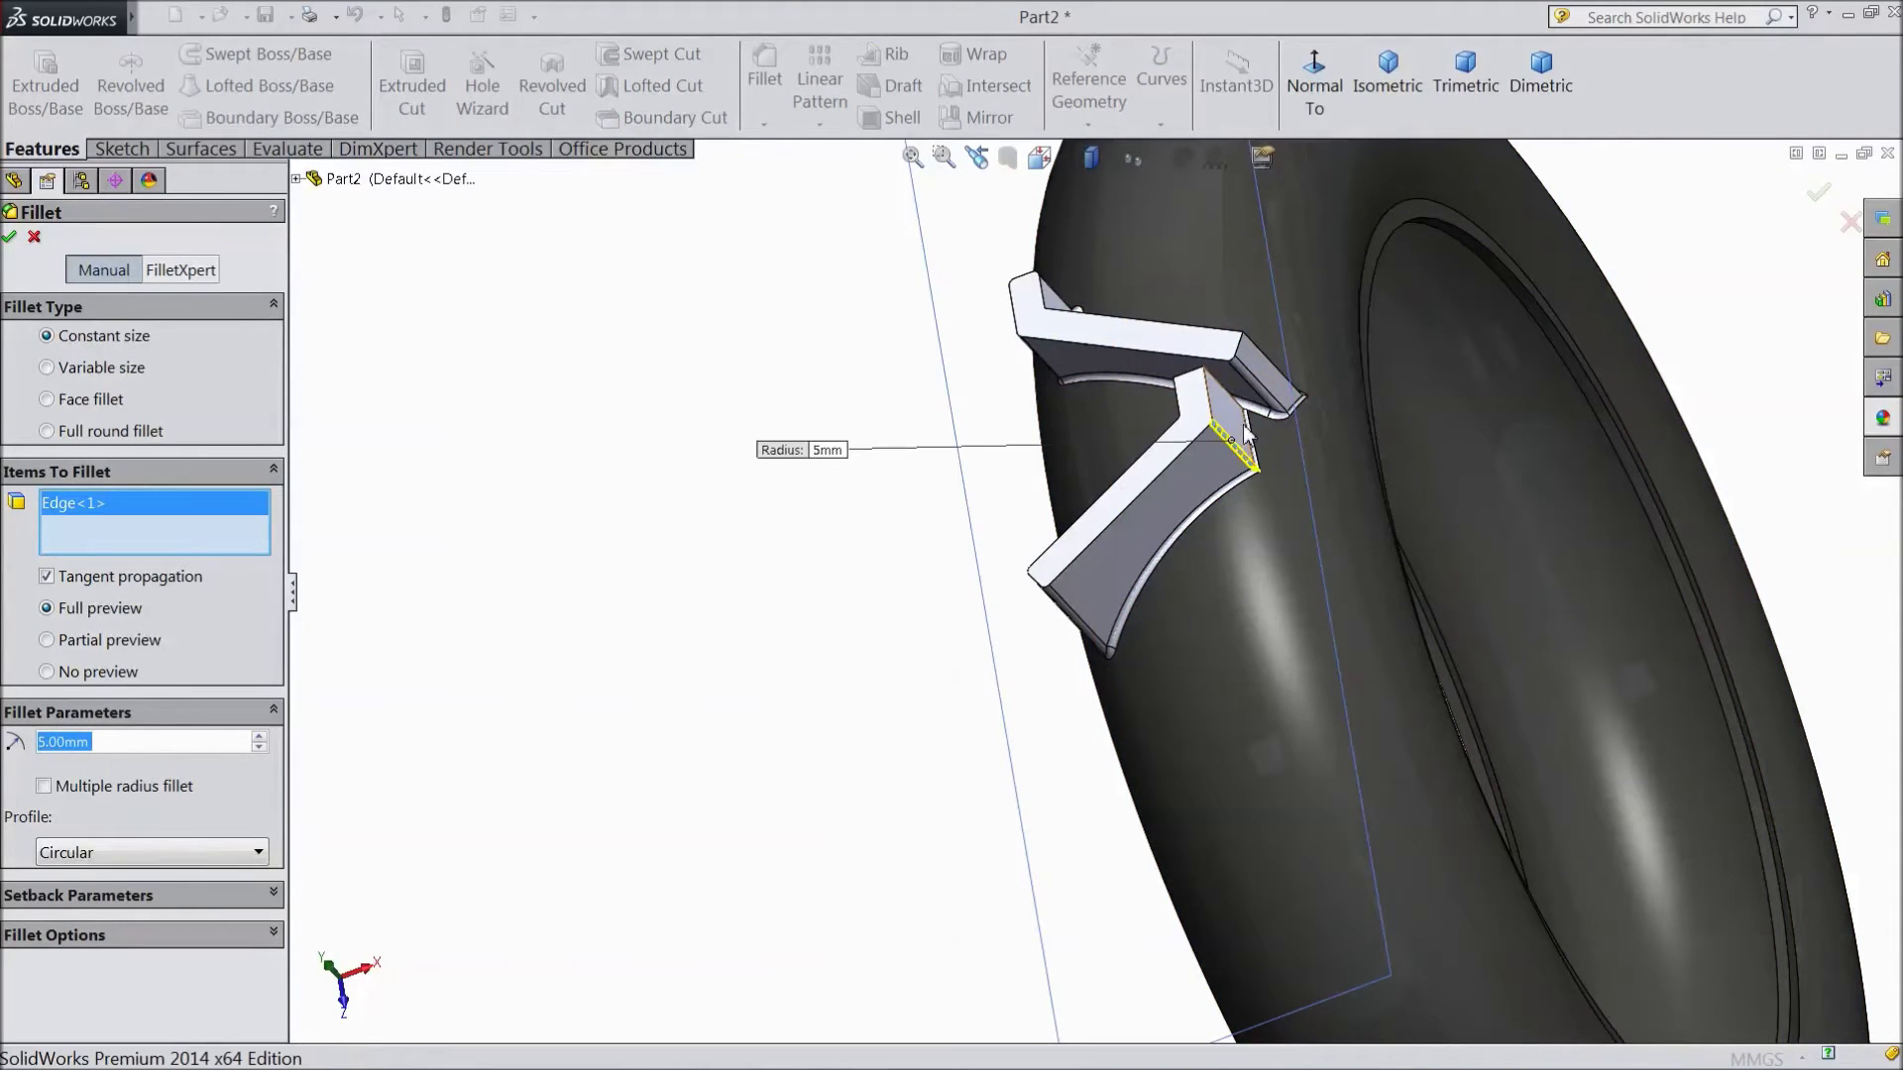
left_click(1269, 365)
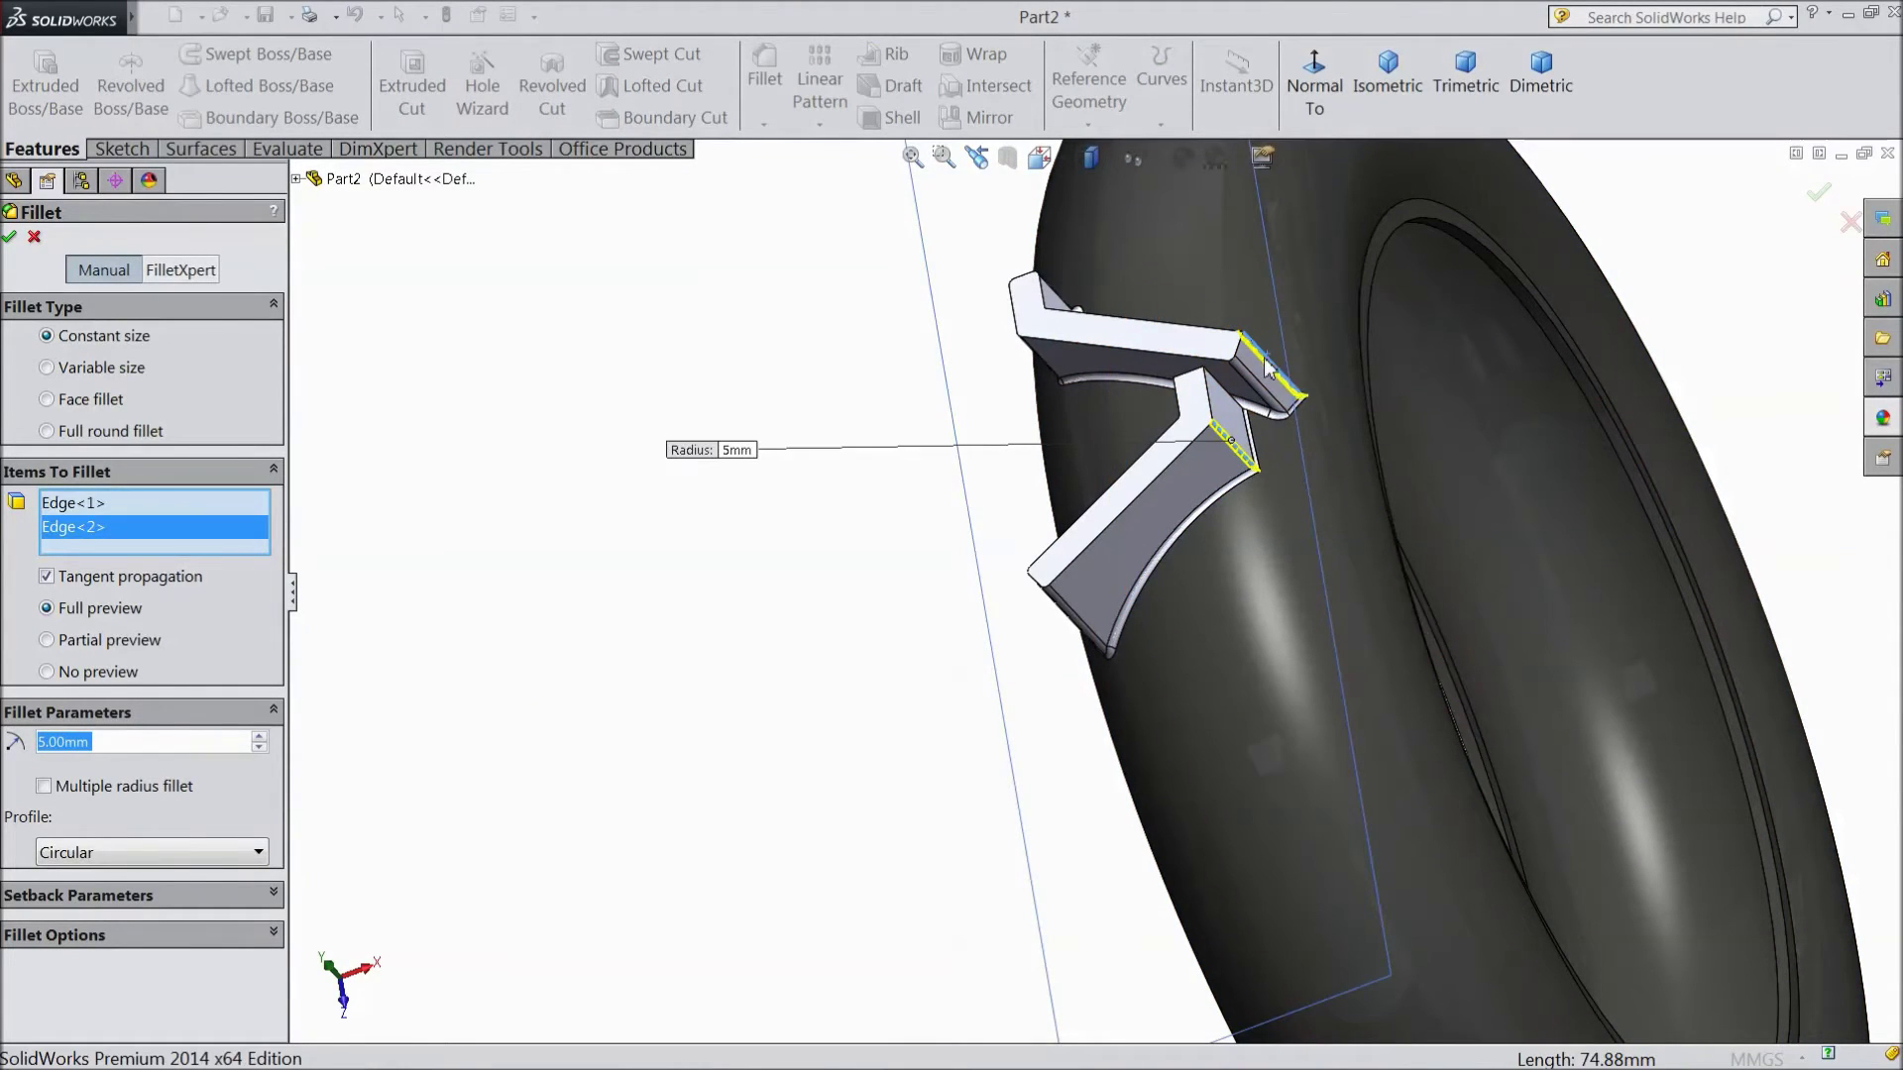
mouse_move(830, 397)
middle_mouse_down()
mouse_move(859, 327)
mouse_move(953, 419)
mouse_move(862, 394)
middle_mouse_up()
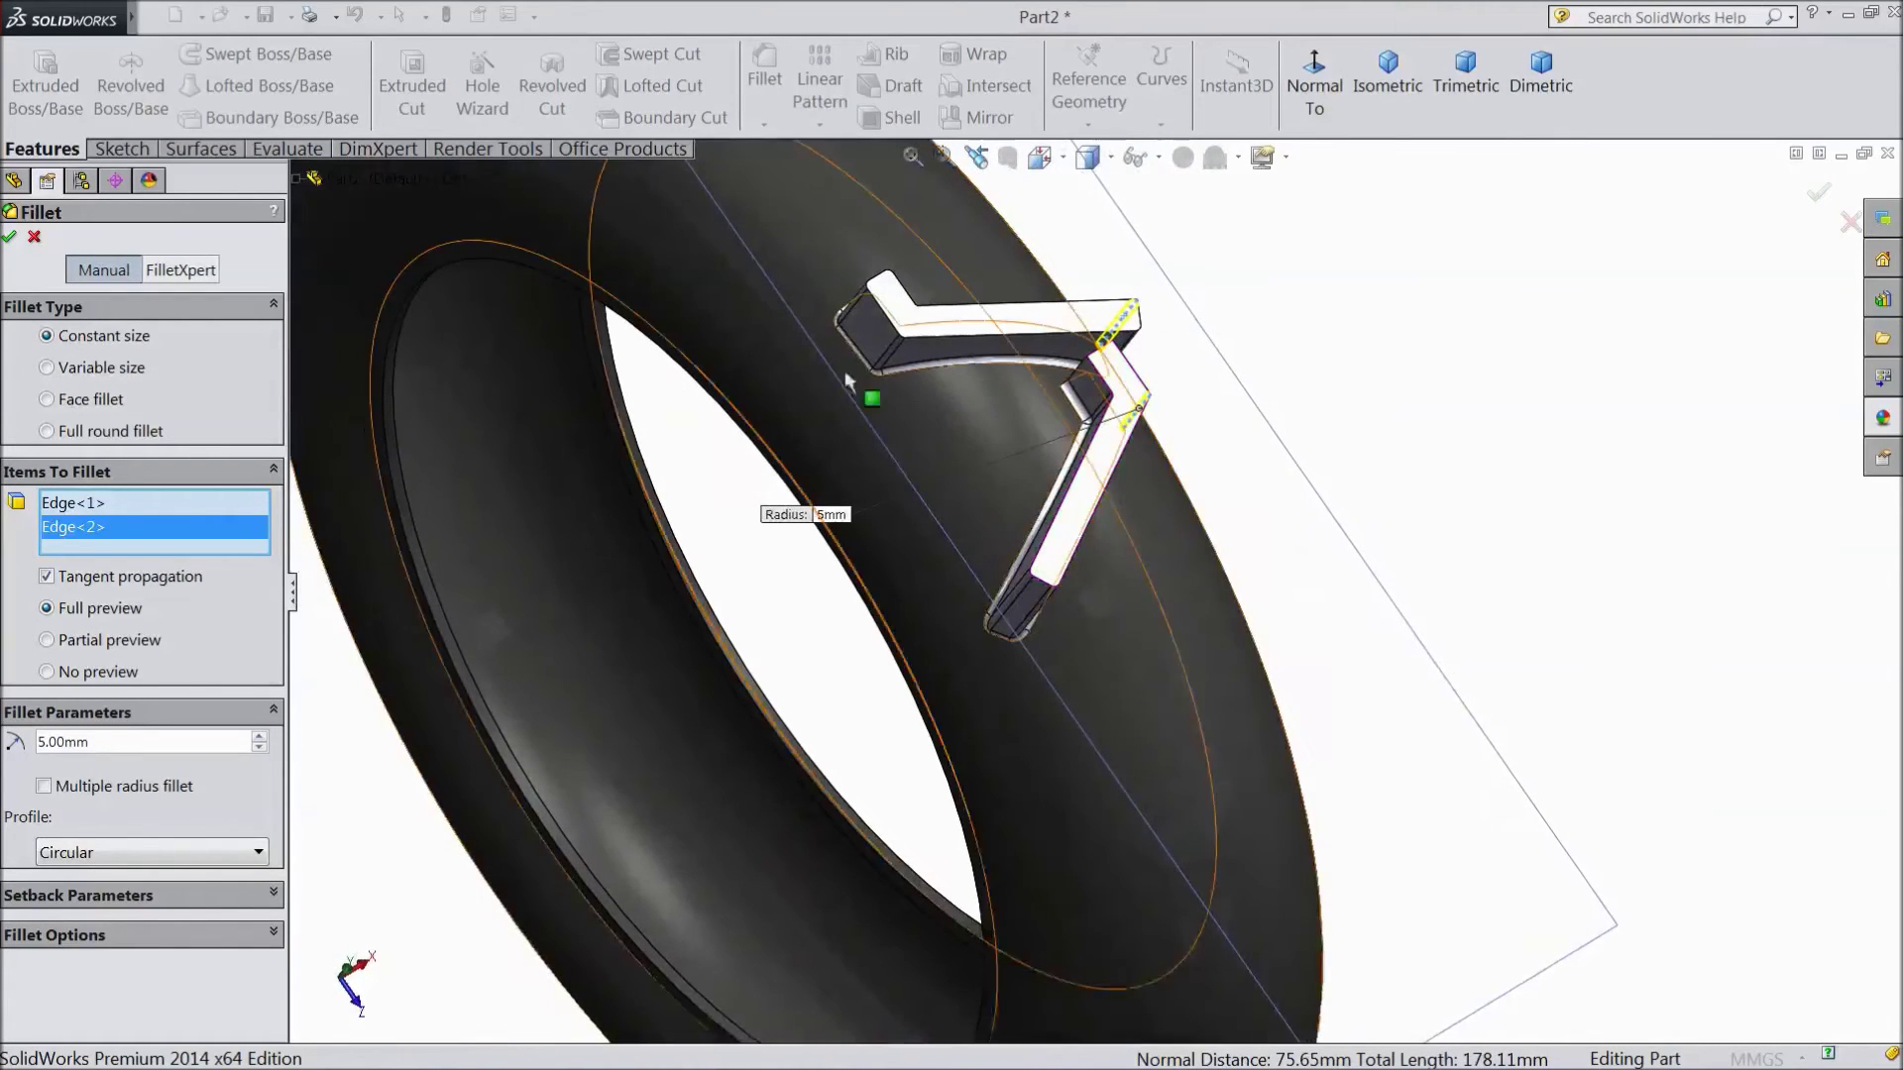
left_click(13, 238)
Start a circular pattern of Fillet3 and Boss-Extrude1, using the tire's inner rim face as the rotation reference.
scroll(633, 450, "up", 5)
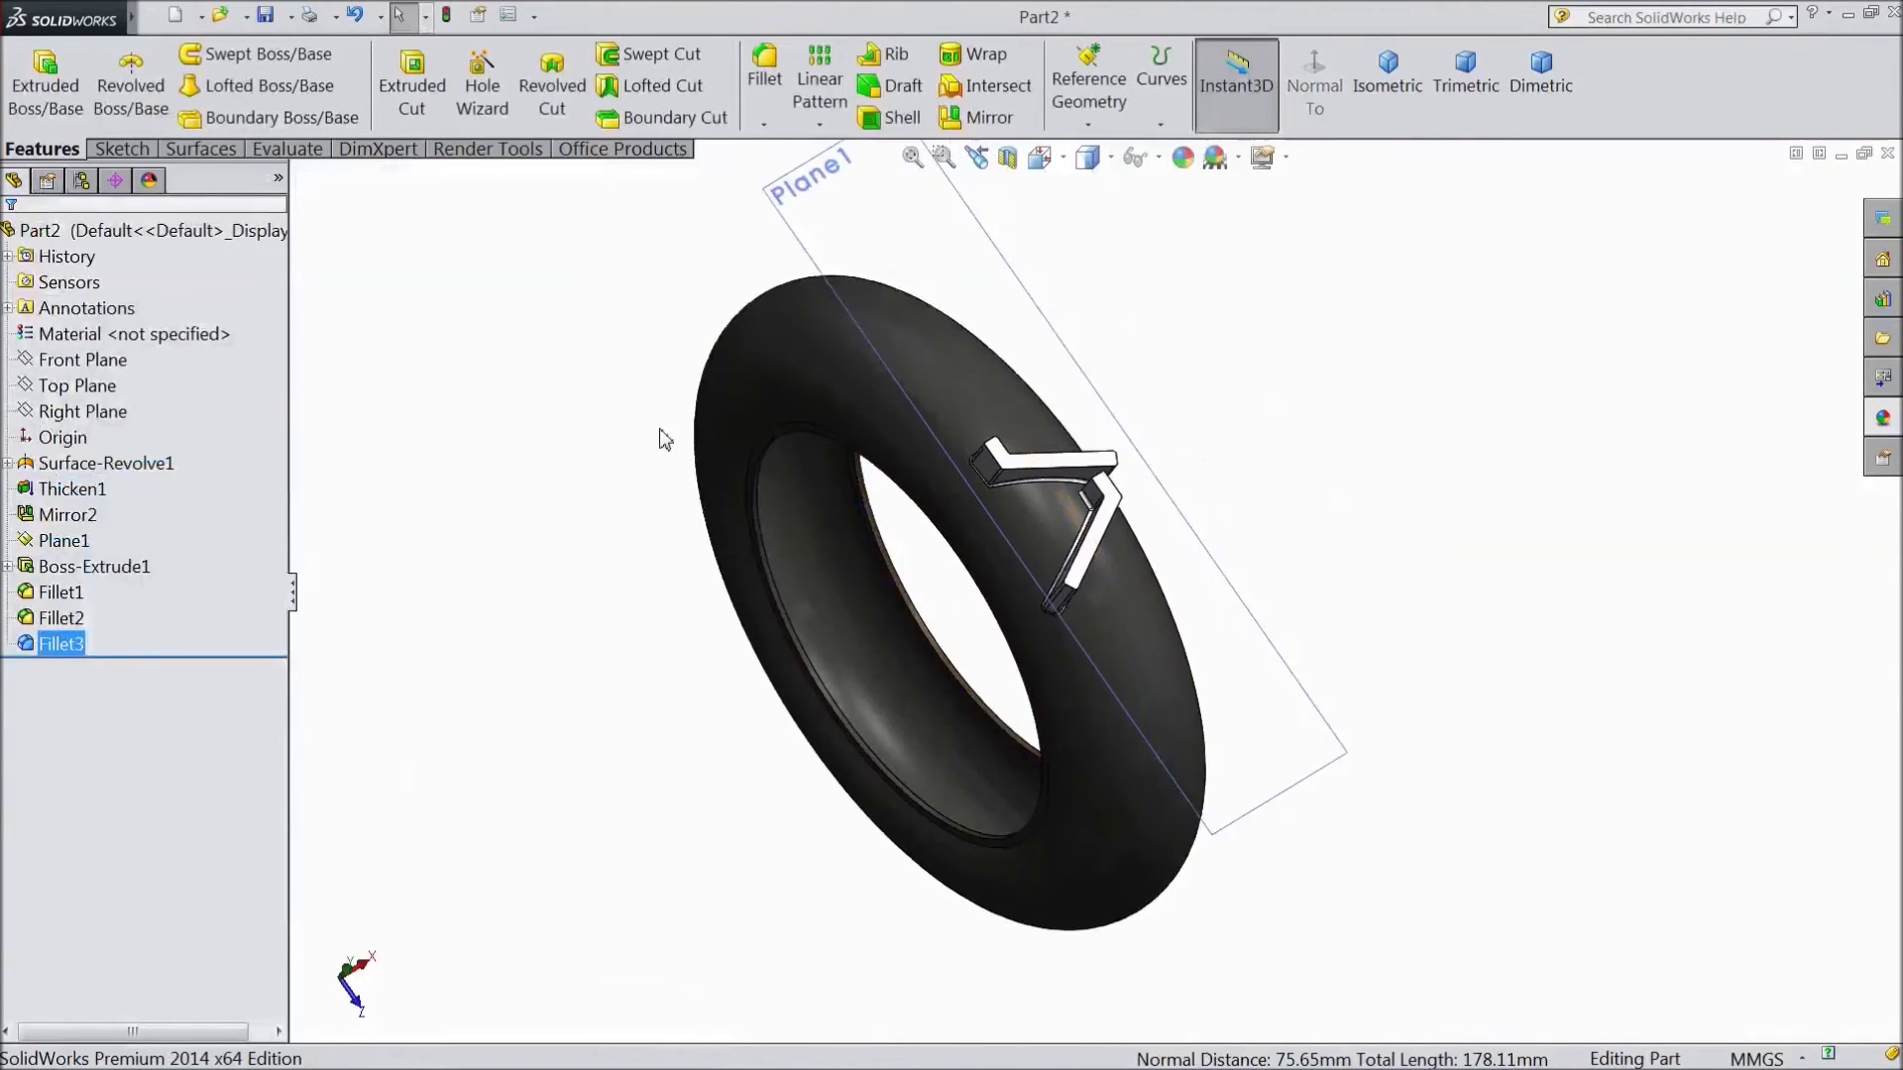
left_click(813, 127)
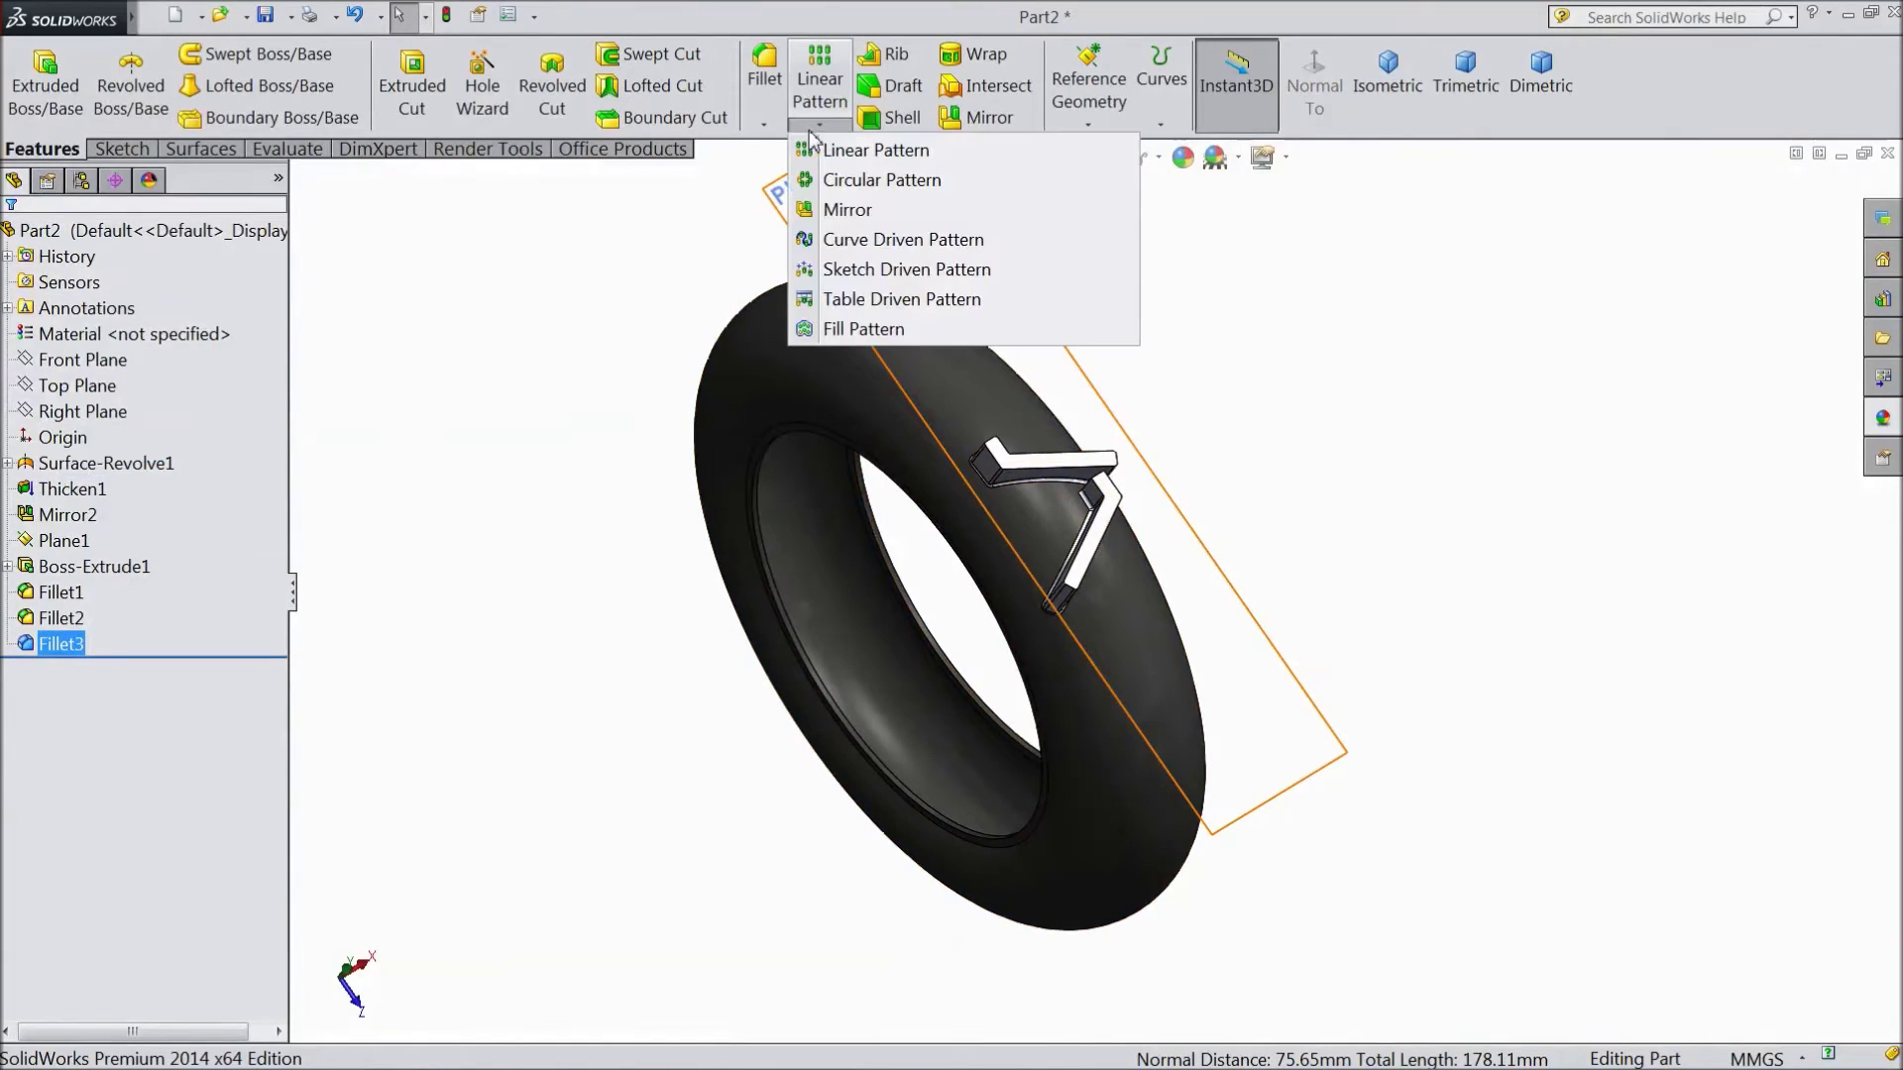
left_click(847, 182)
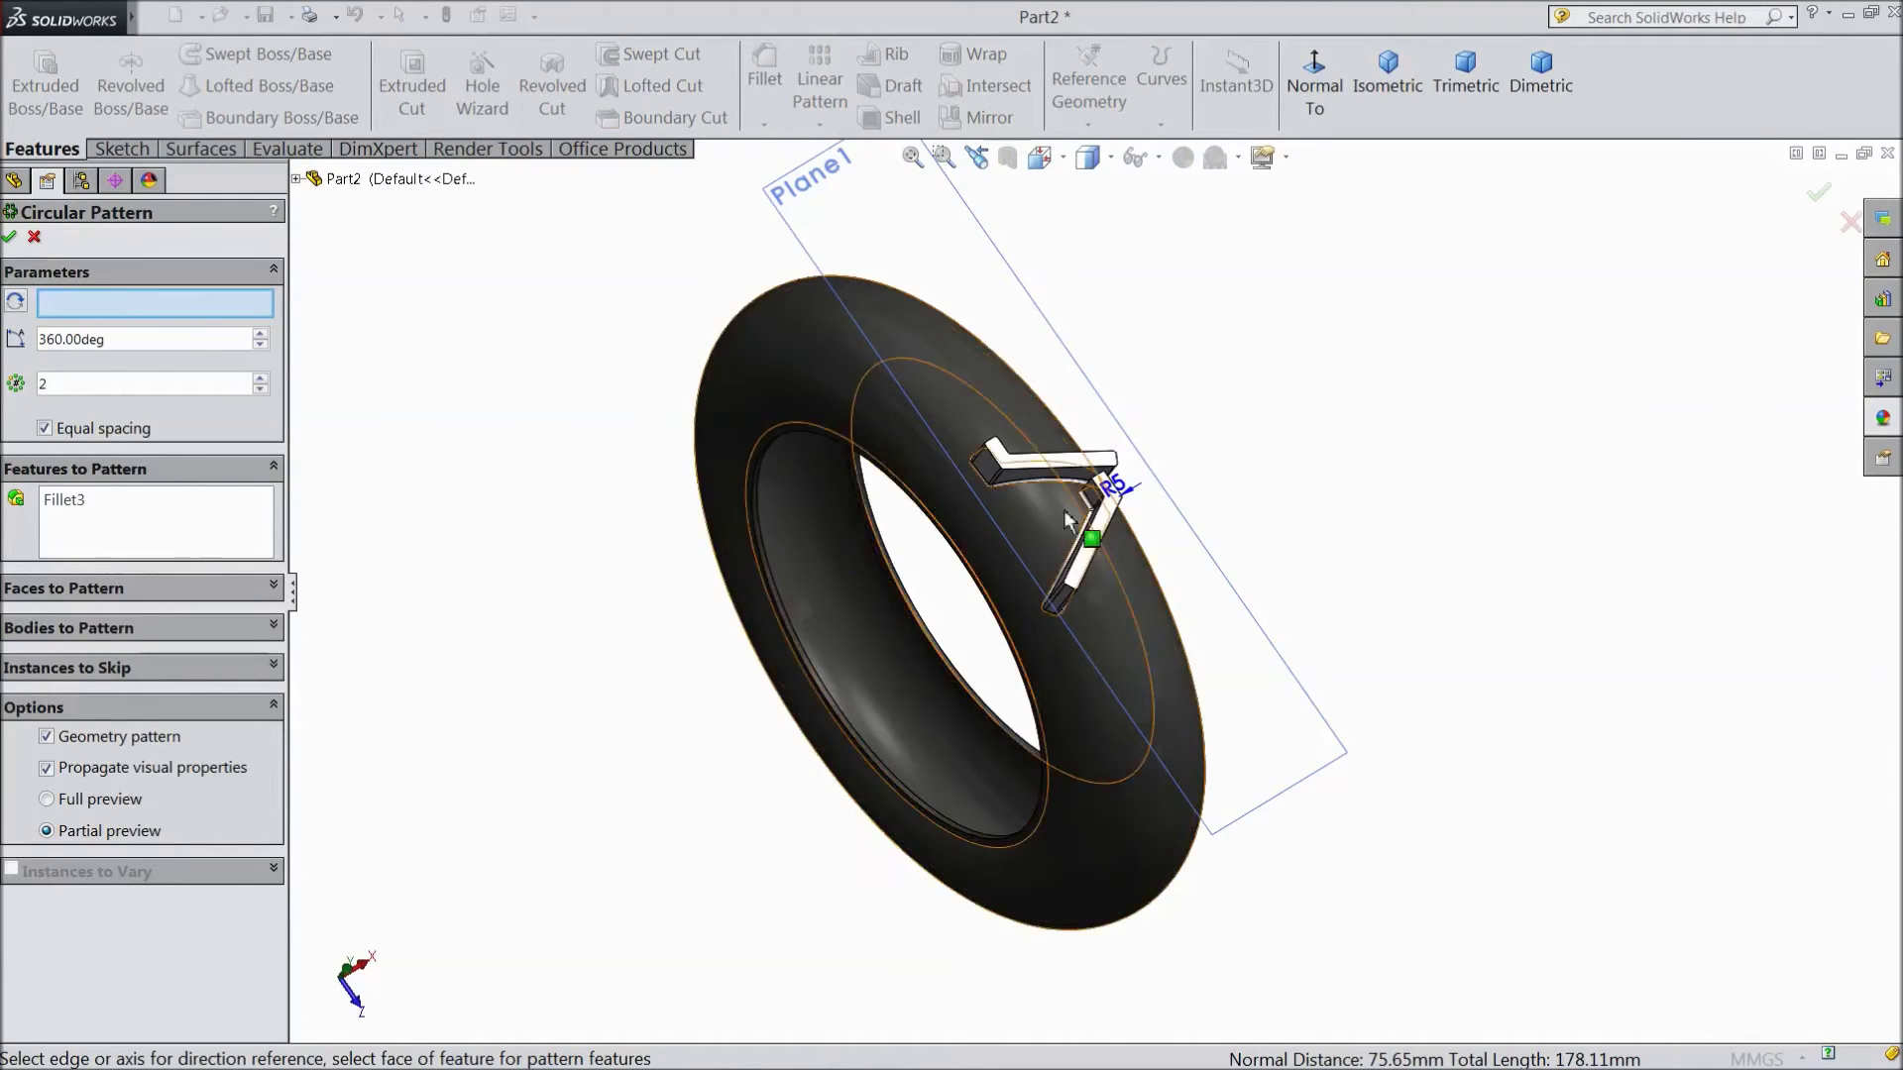
left_click(994, 479)
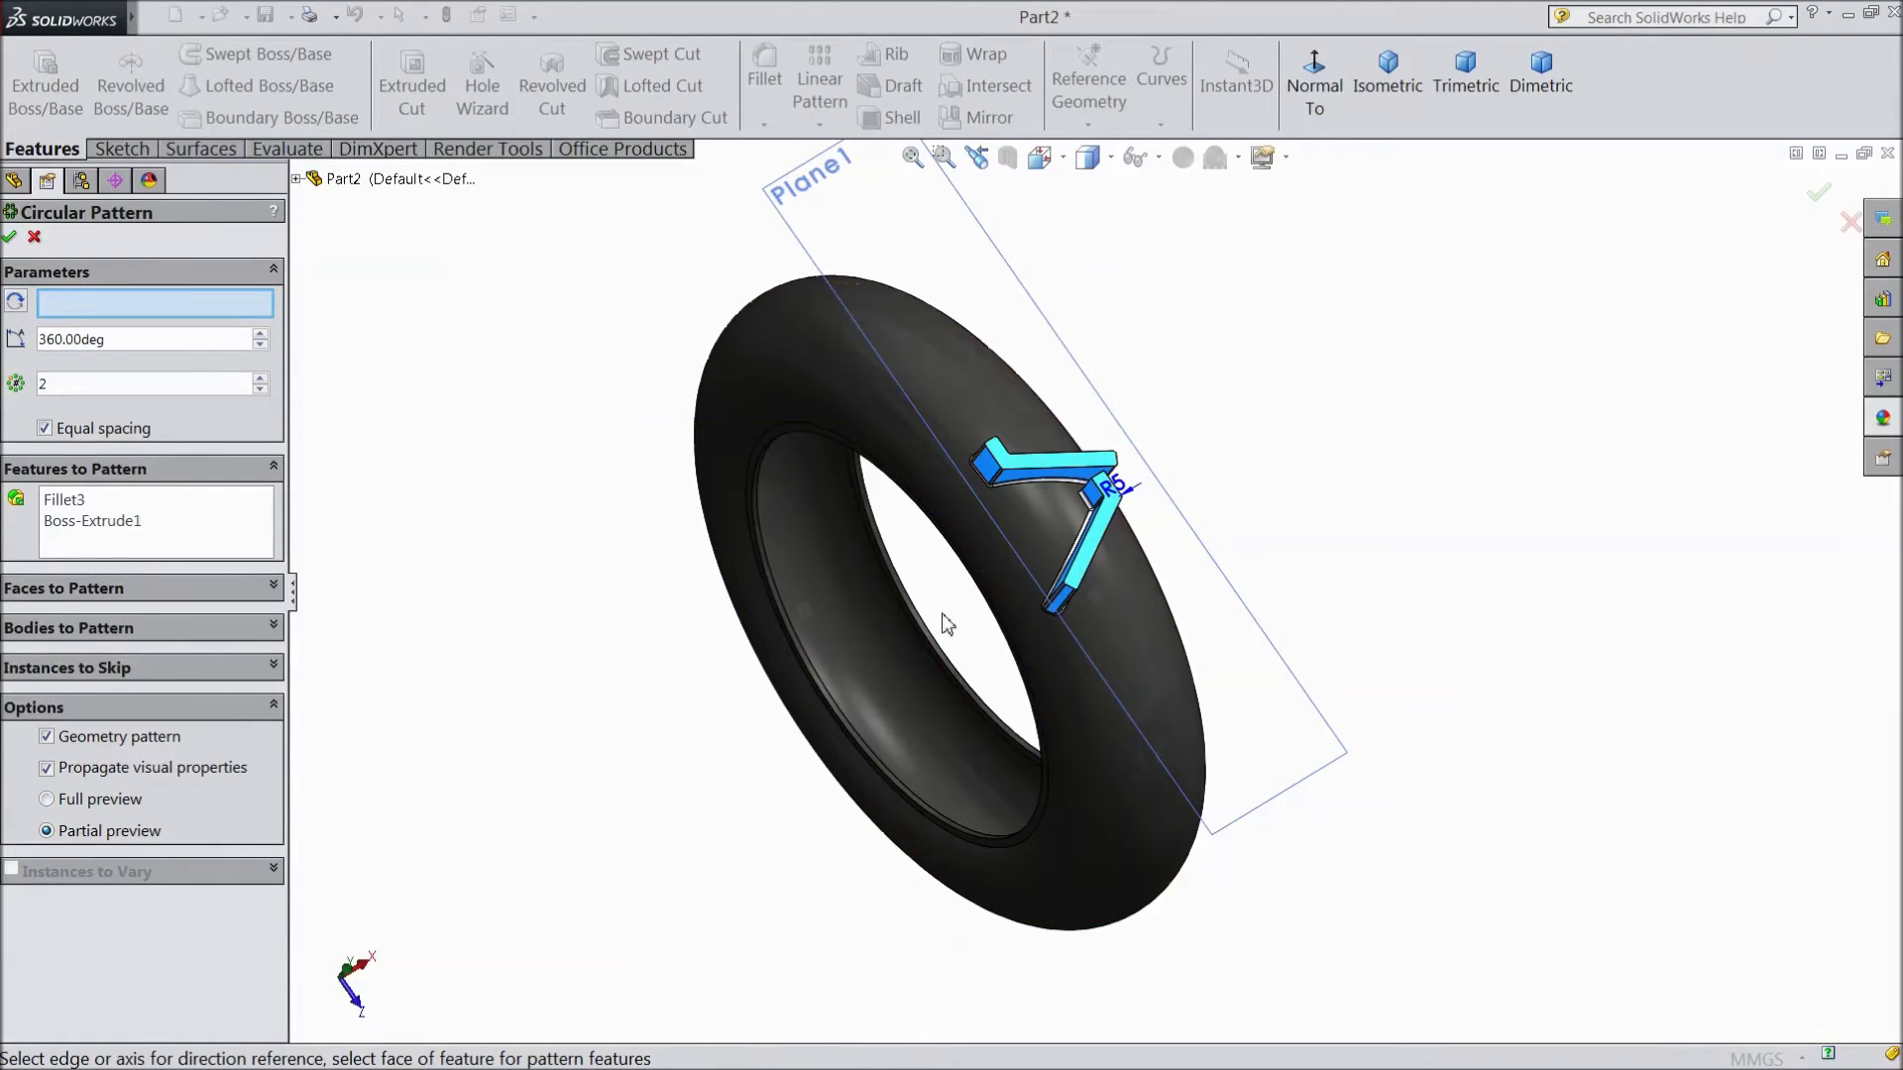
right_click(848, 692)
scroll(818, 699, "down", 2)
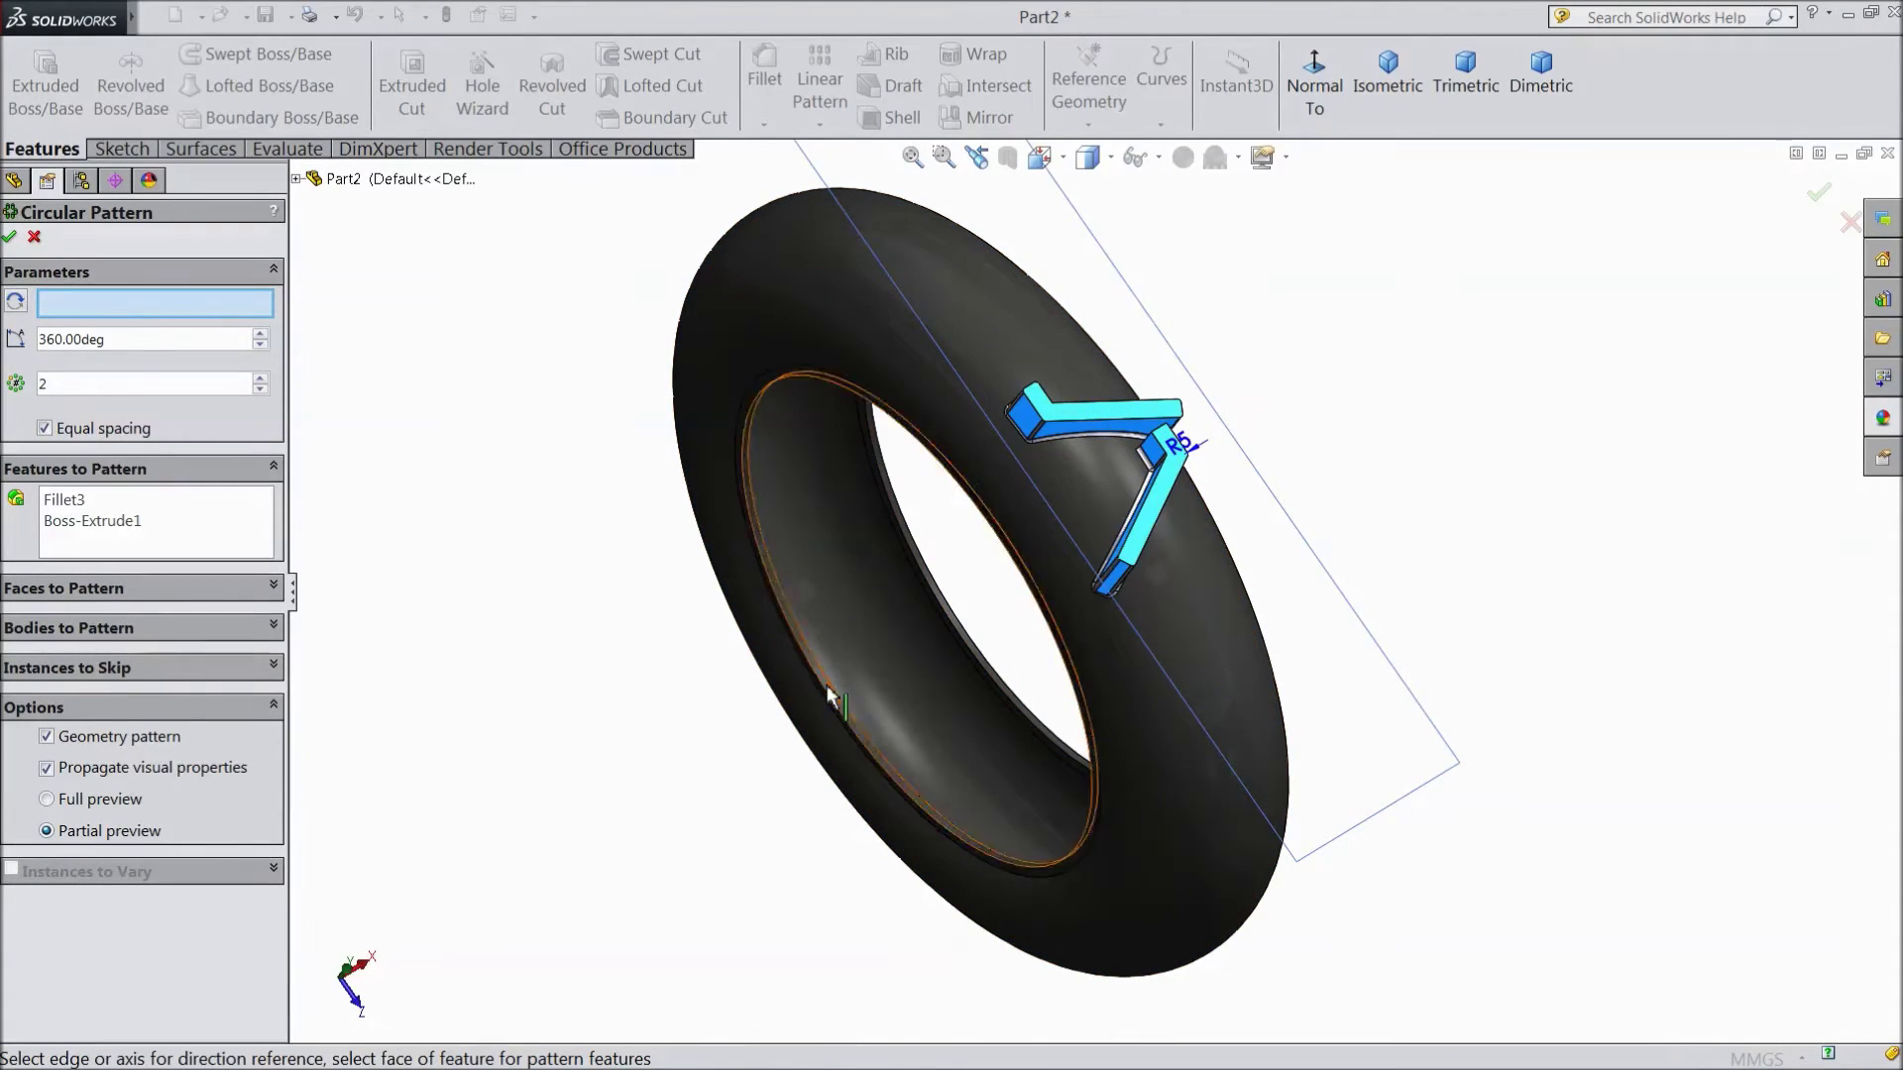
scroll(832, 684, "down", 2)
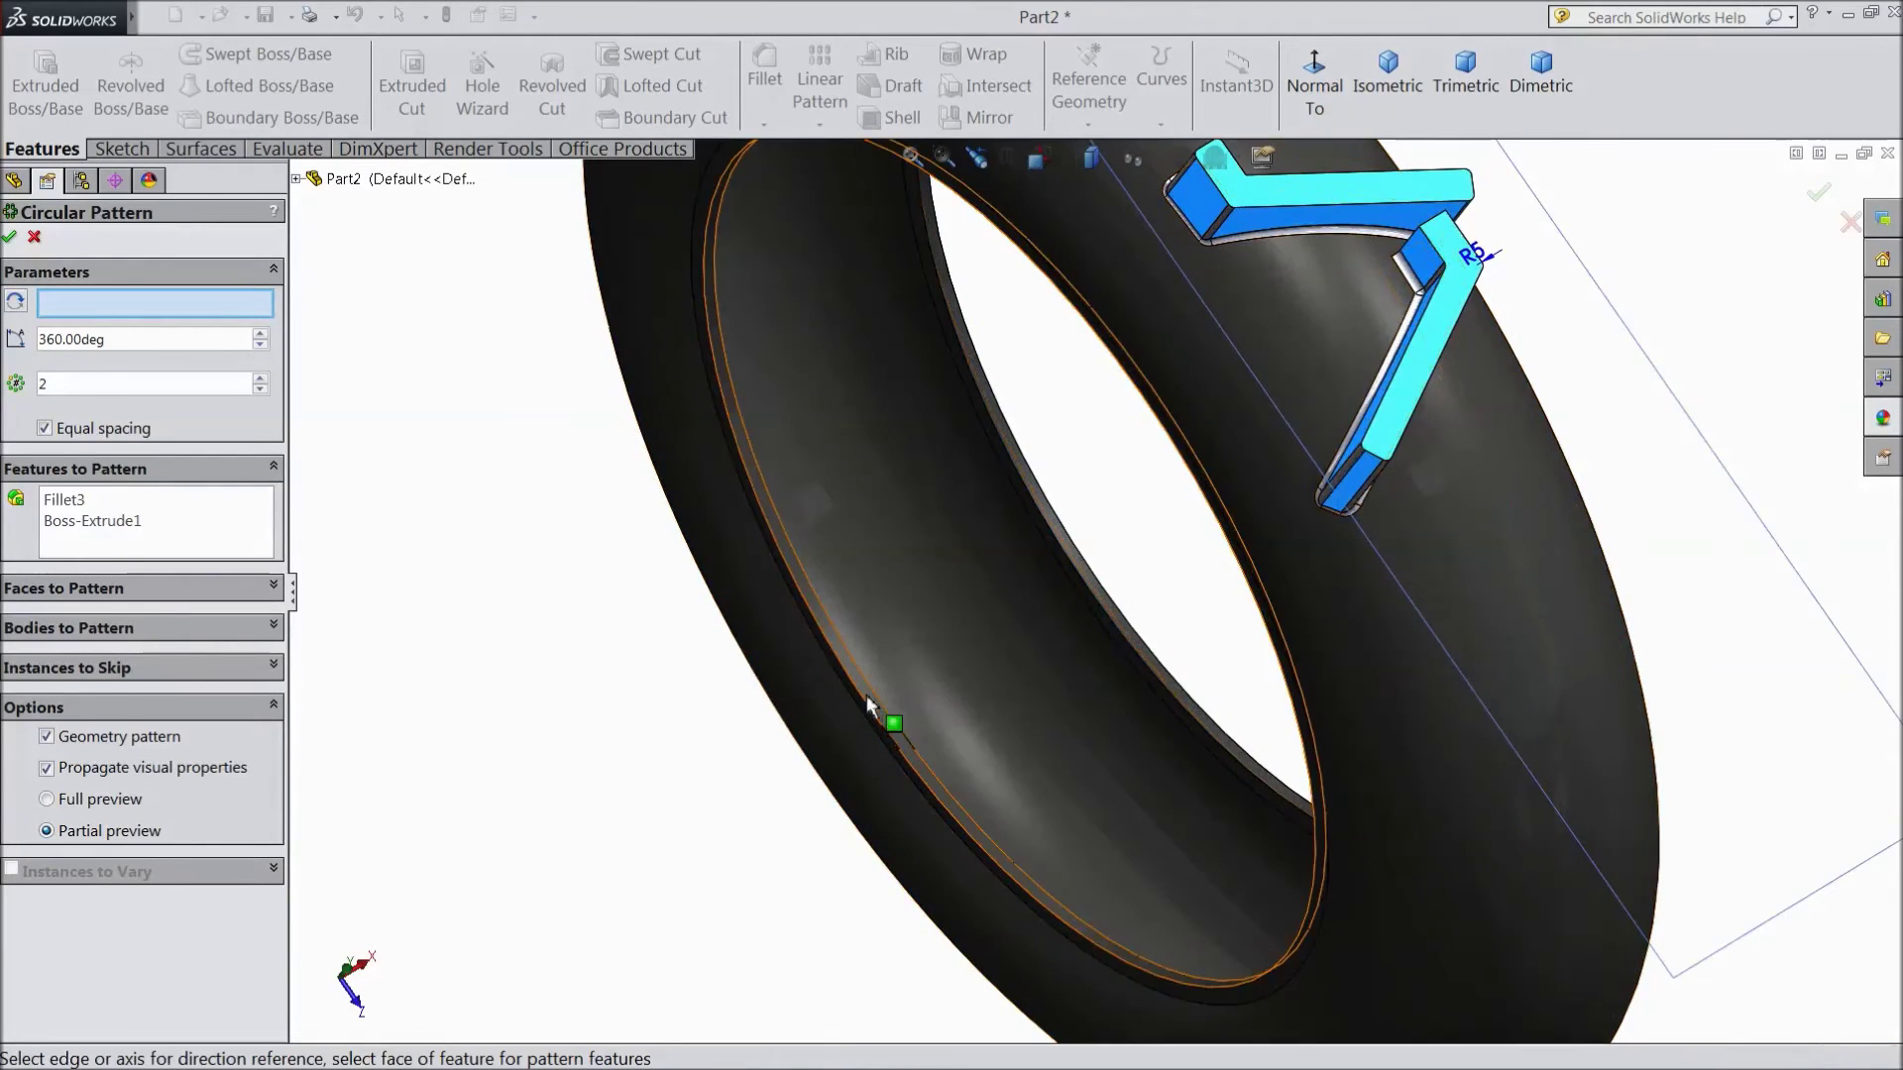
left_click(866, 694)
scroll(1041, 634, "up", 3)
right_click(731, 677)
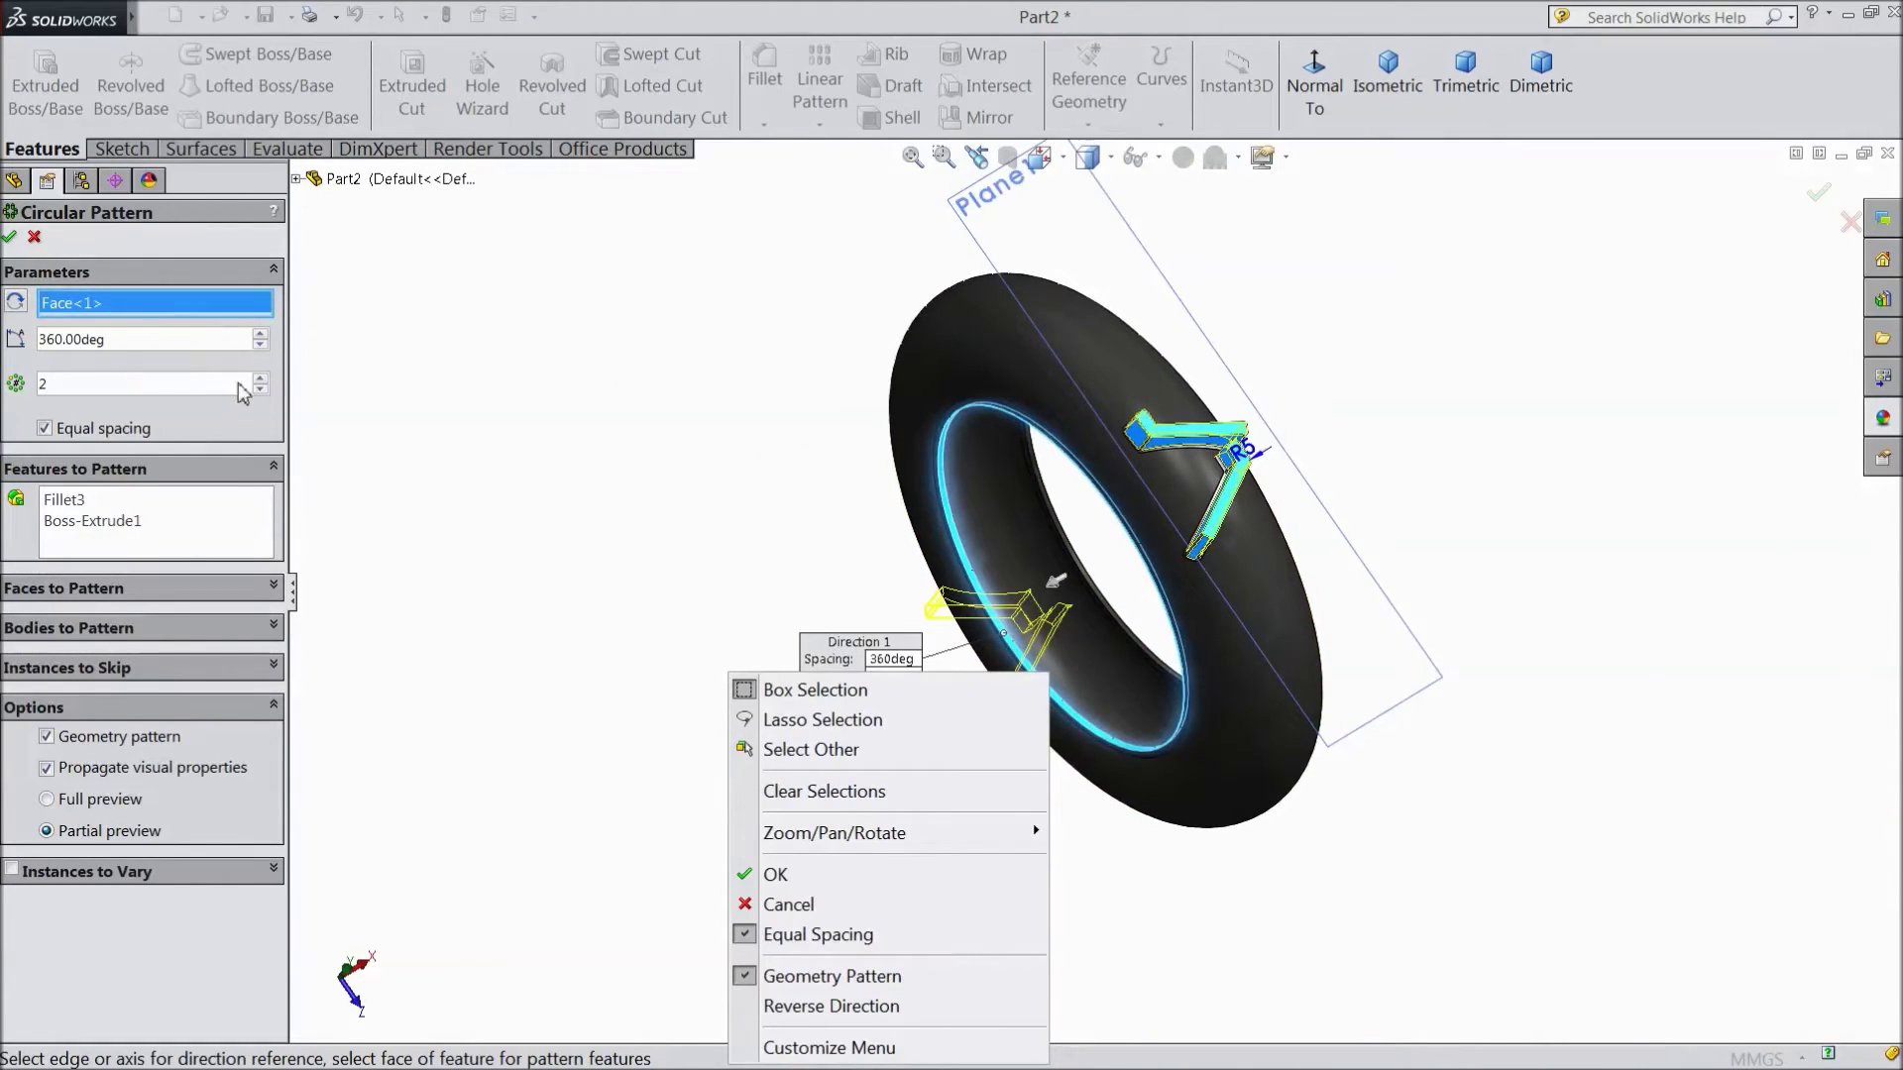
Set the circular pattern to 17 equally spaced instances over 360 degrees, turn off Geometry pattern and apply it.
left_click(63, 385)
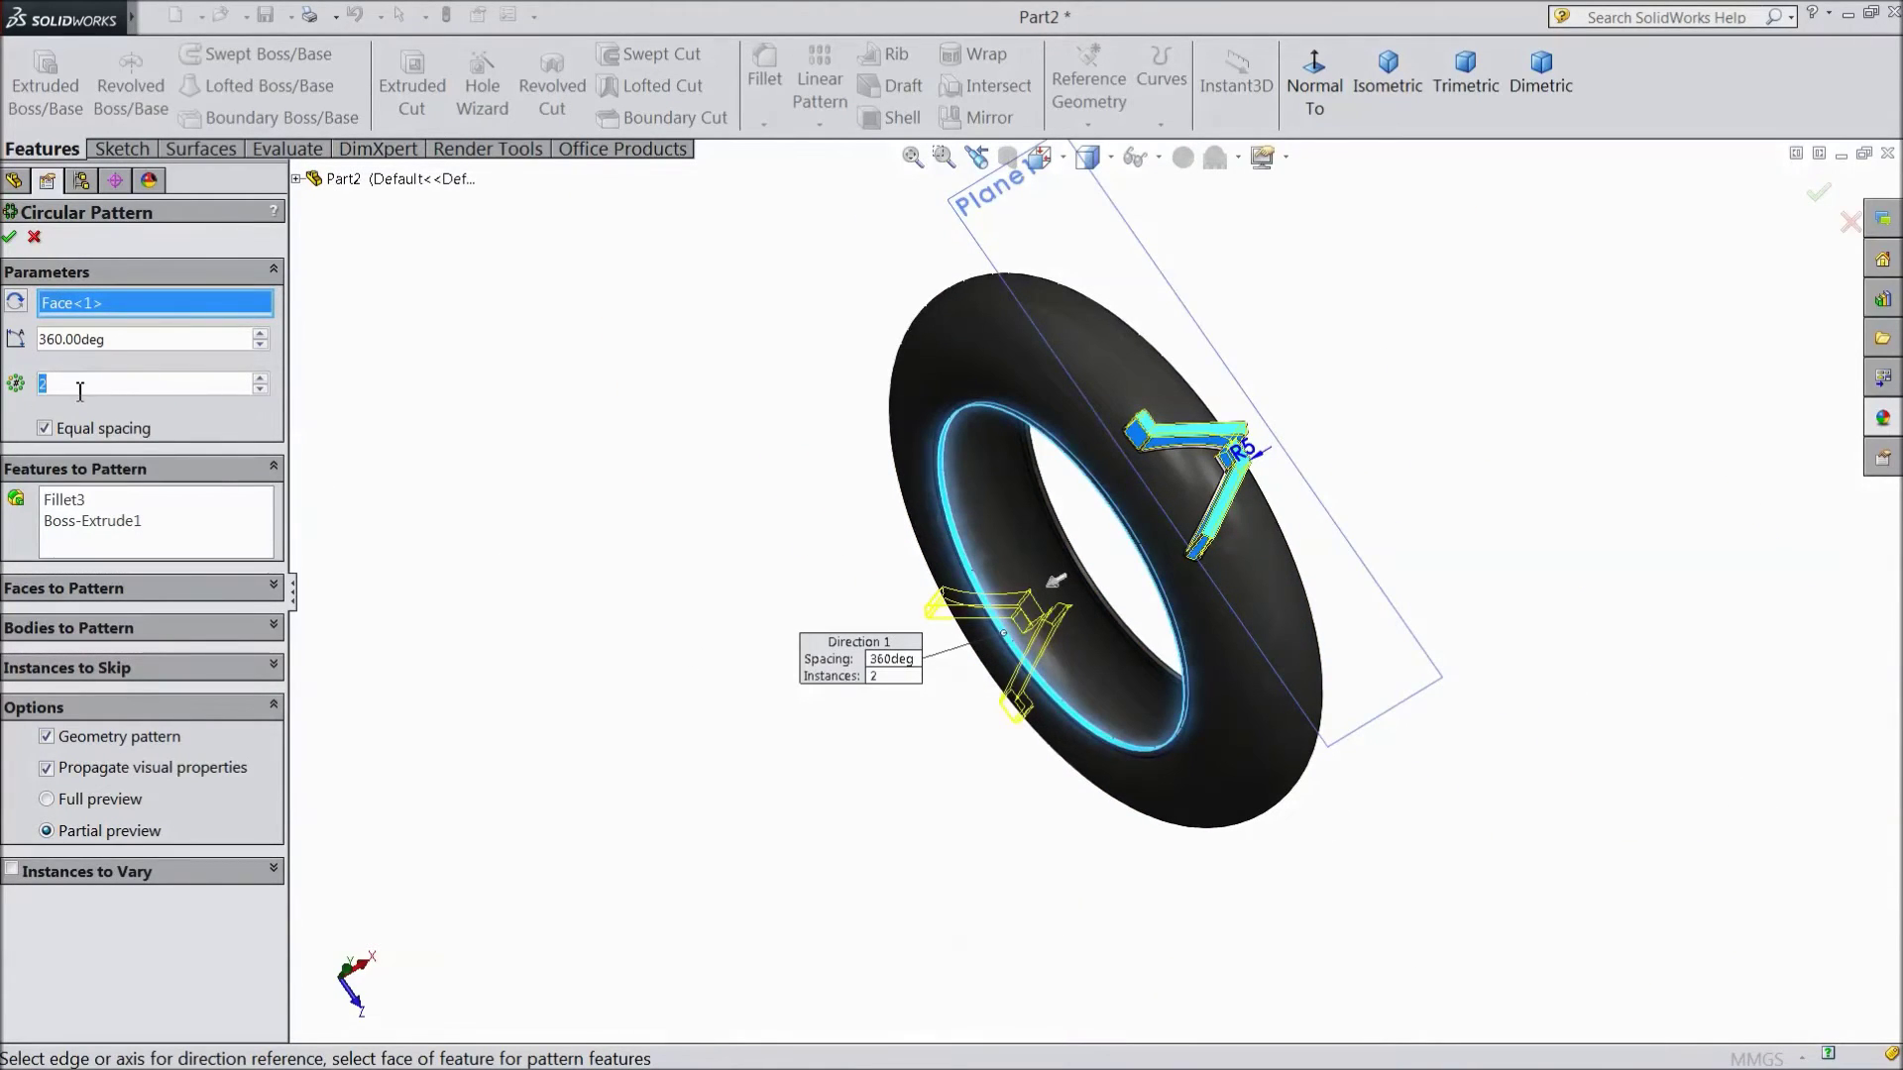
mouse_move(609, 510)
middle_mouse_down()
mouse_move(574, 396)
mouse_move(613, 520)
middle_mouse_up()
left_click(9, 238)
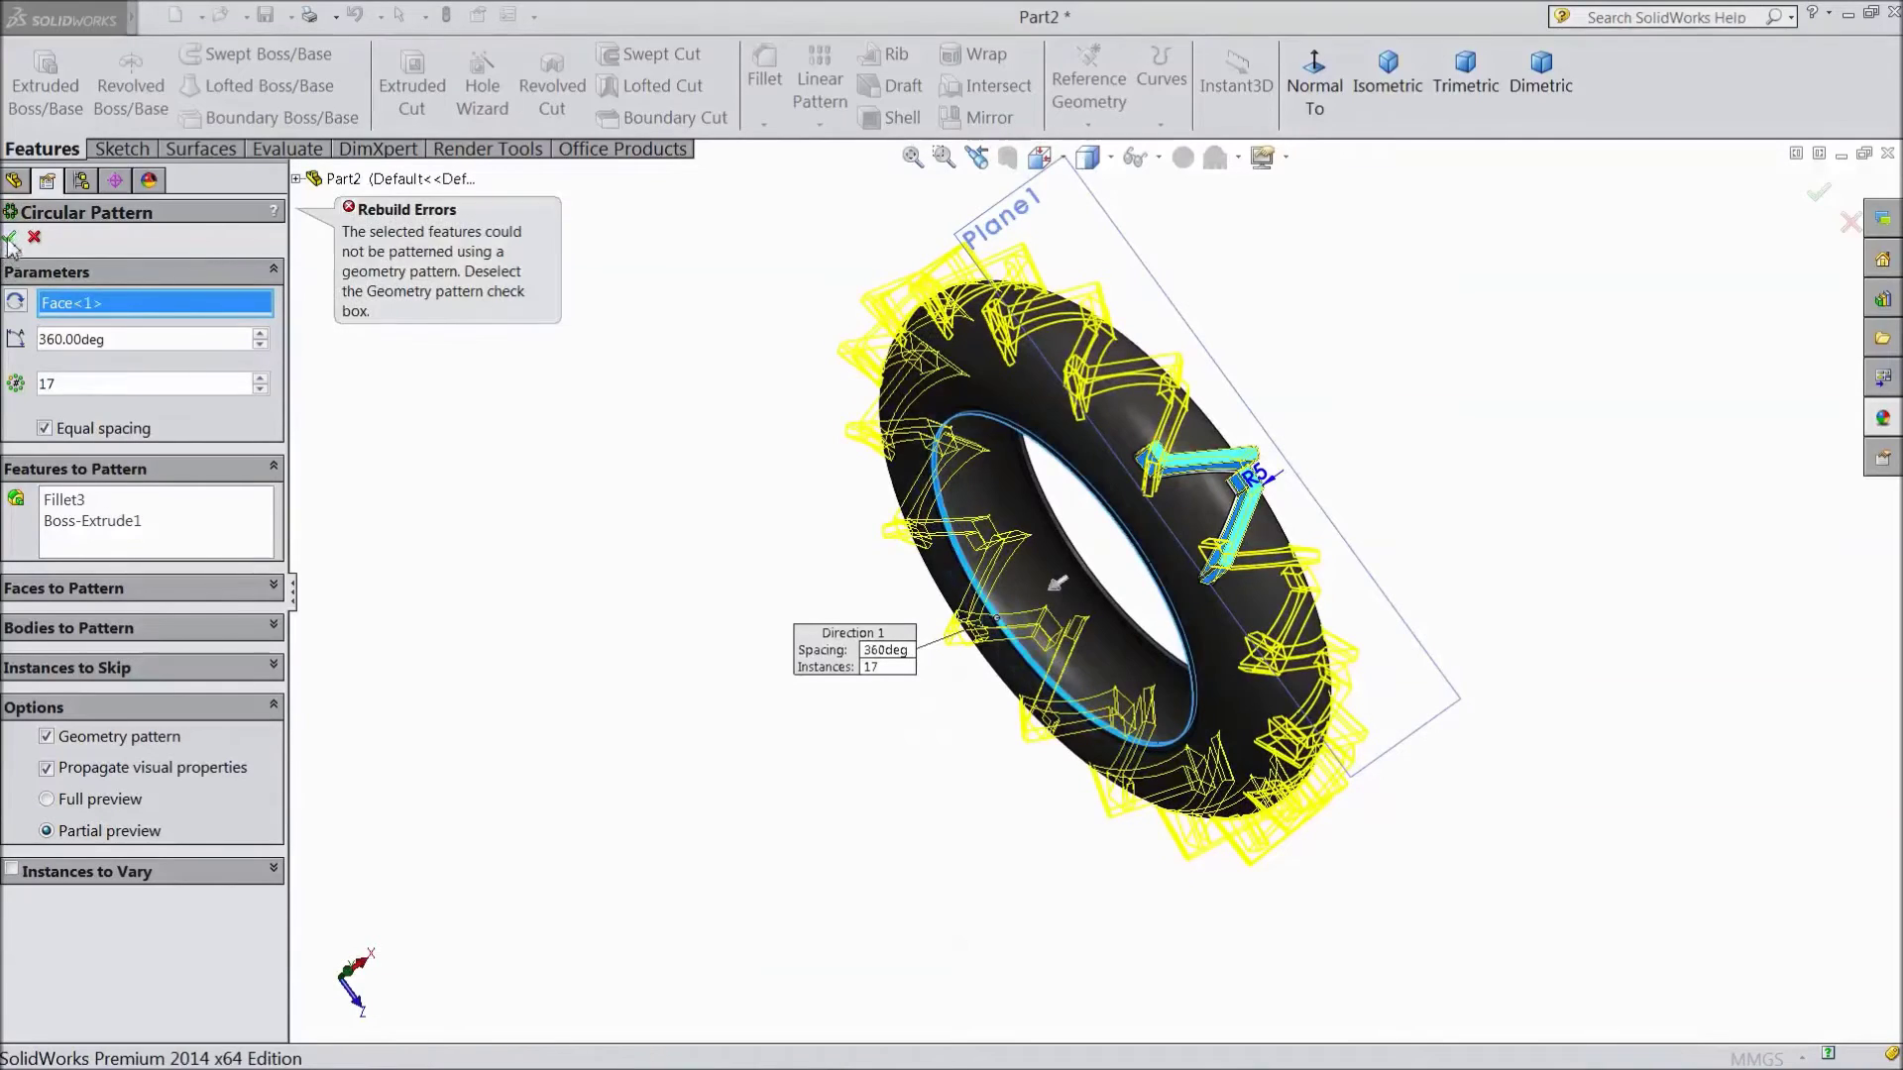
left_click(63, 738)
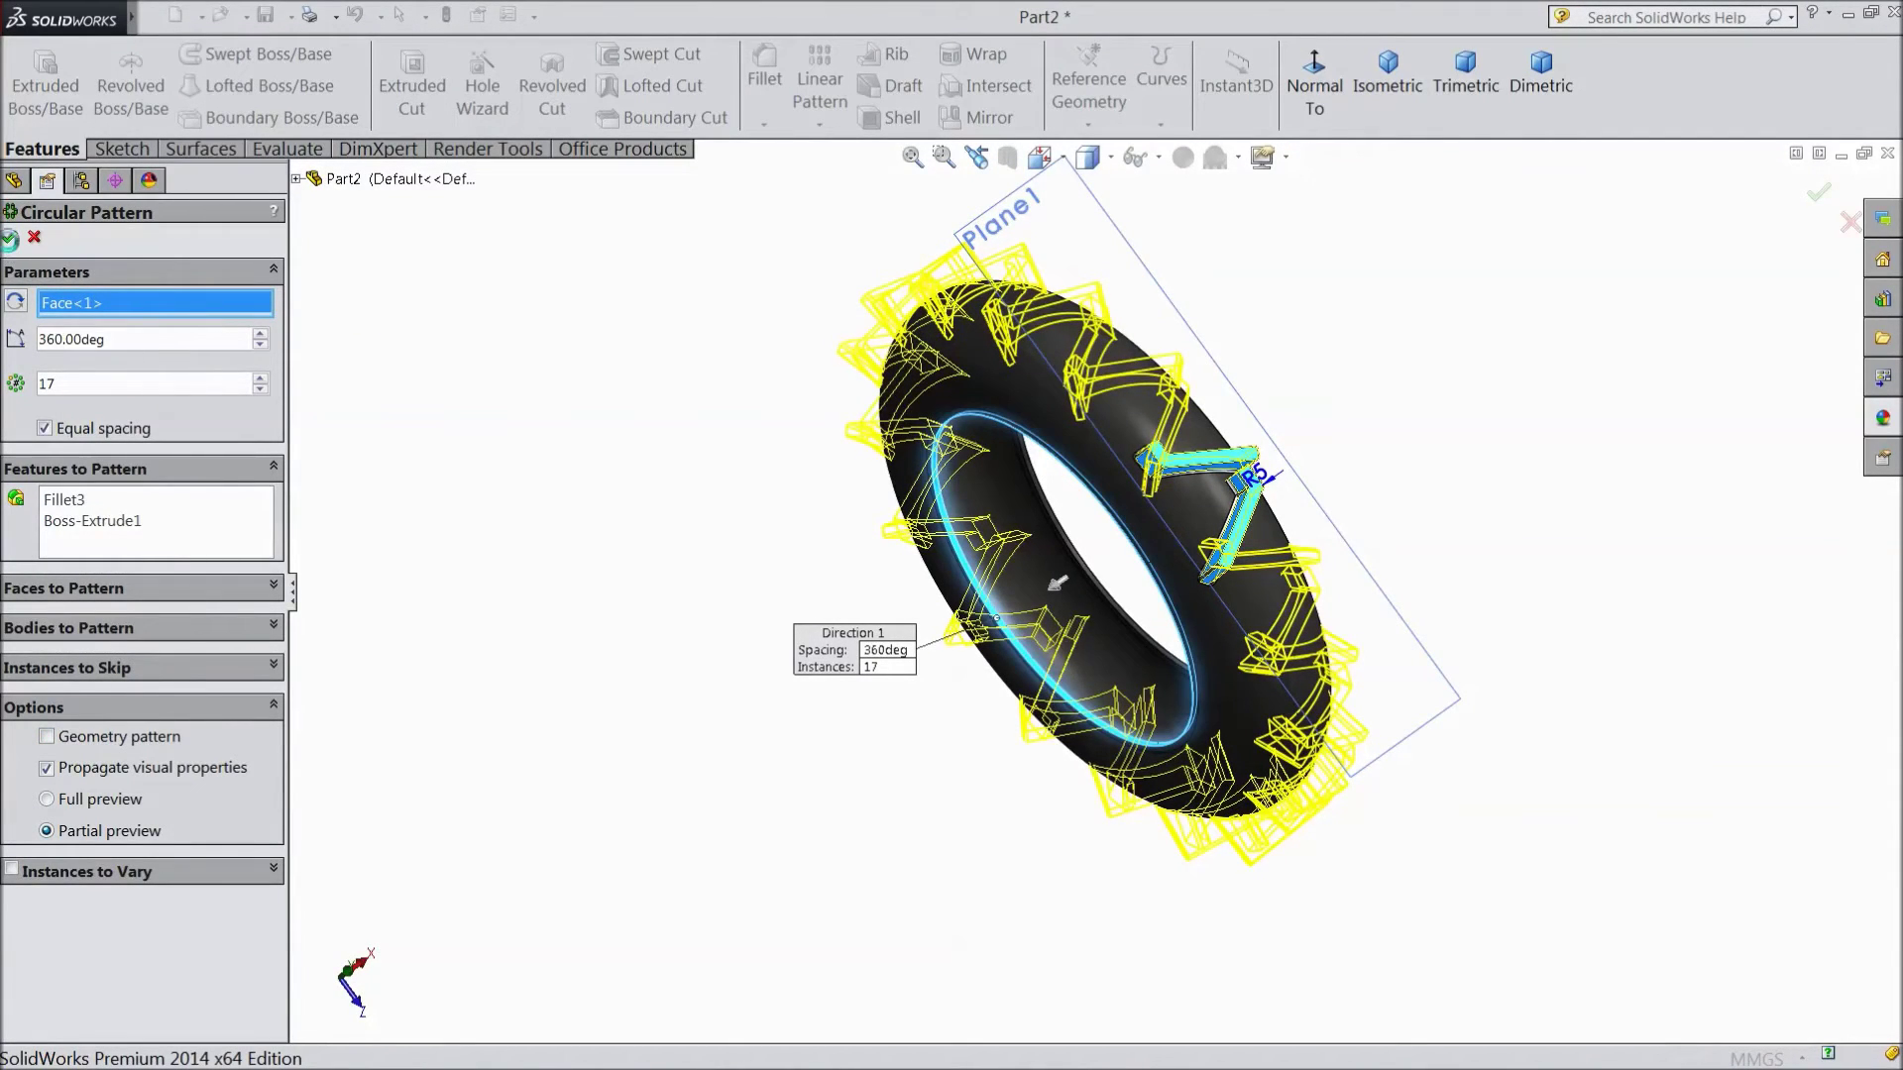
key("Return")
Start a sketch on the Front Plane and orient the view normal to it.
middle_click_drag(357, 412, 711, 477)
scroll(719, 503, "up", 3)
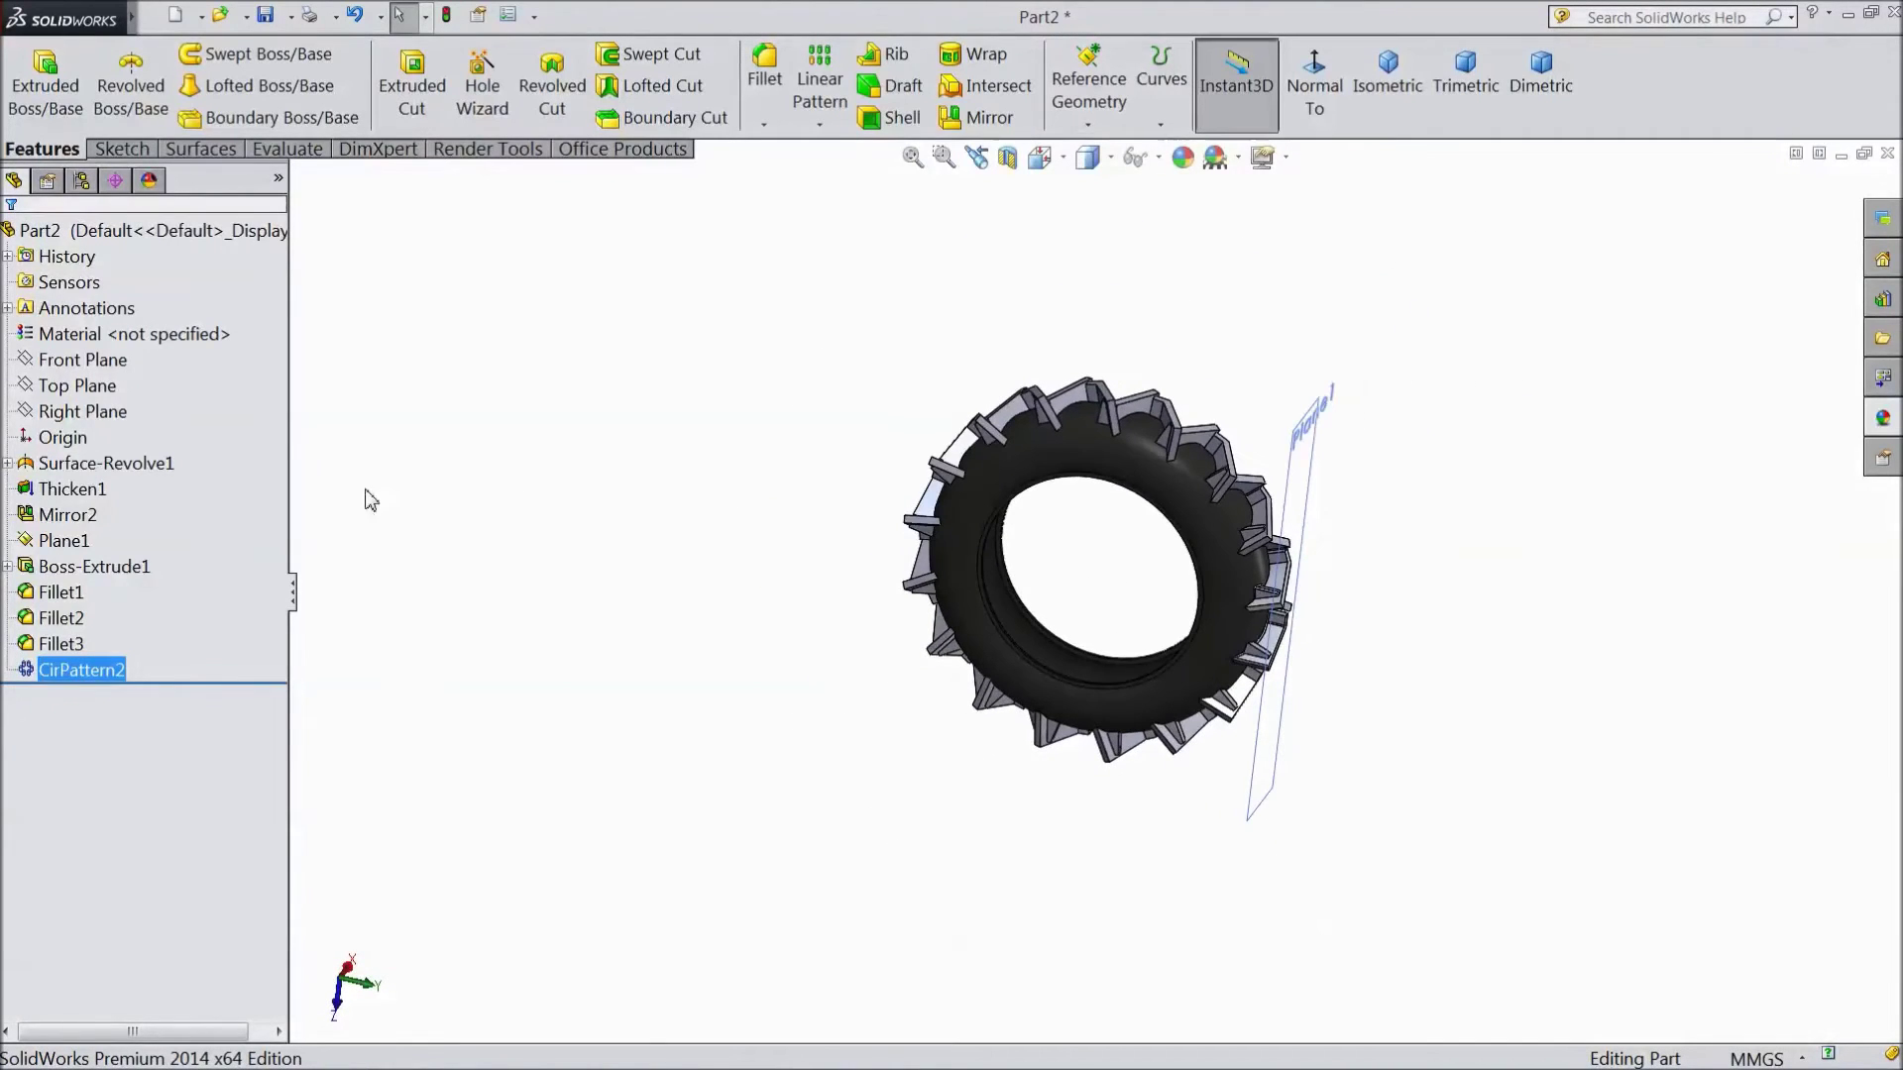
left_click(85, 361)
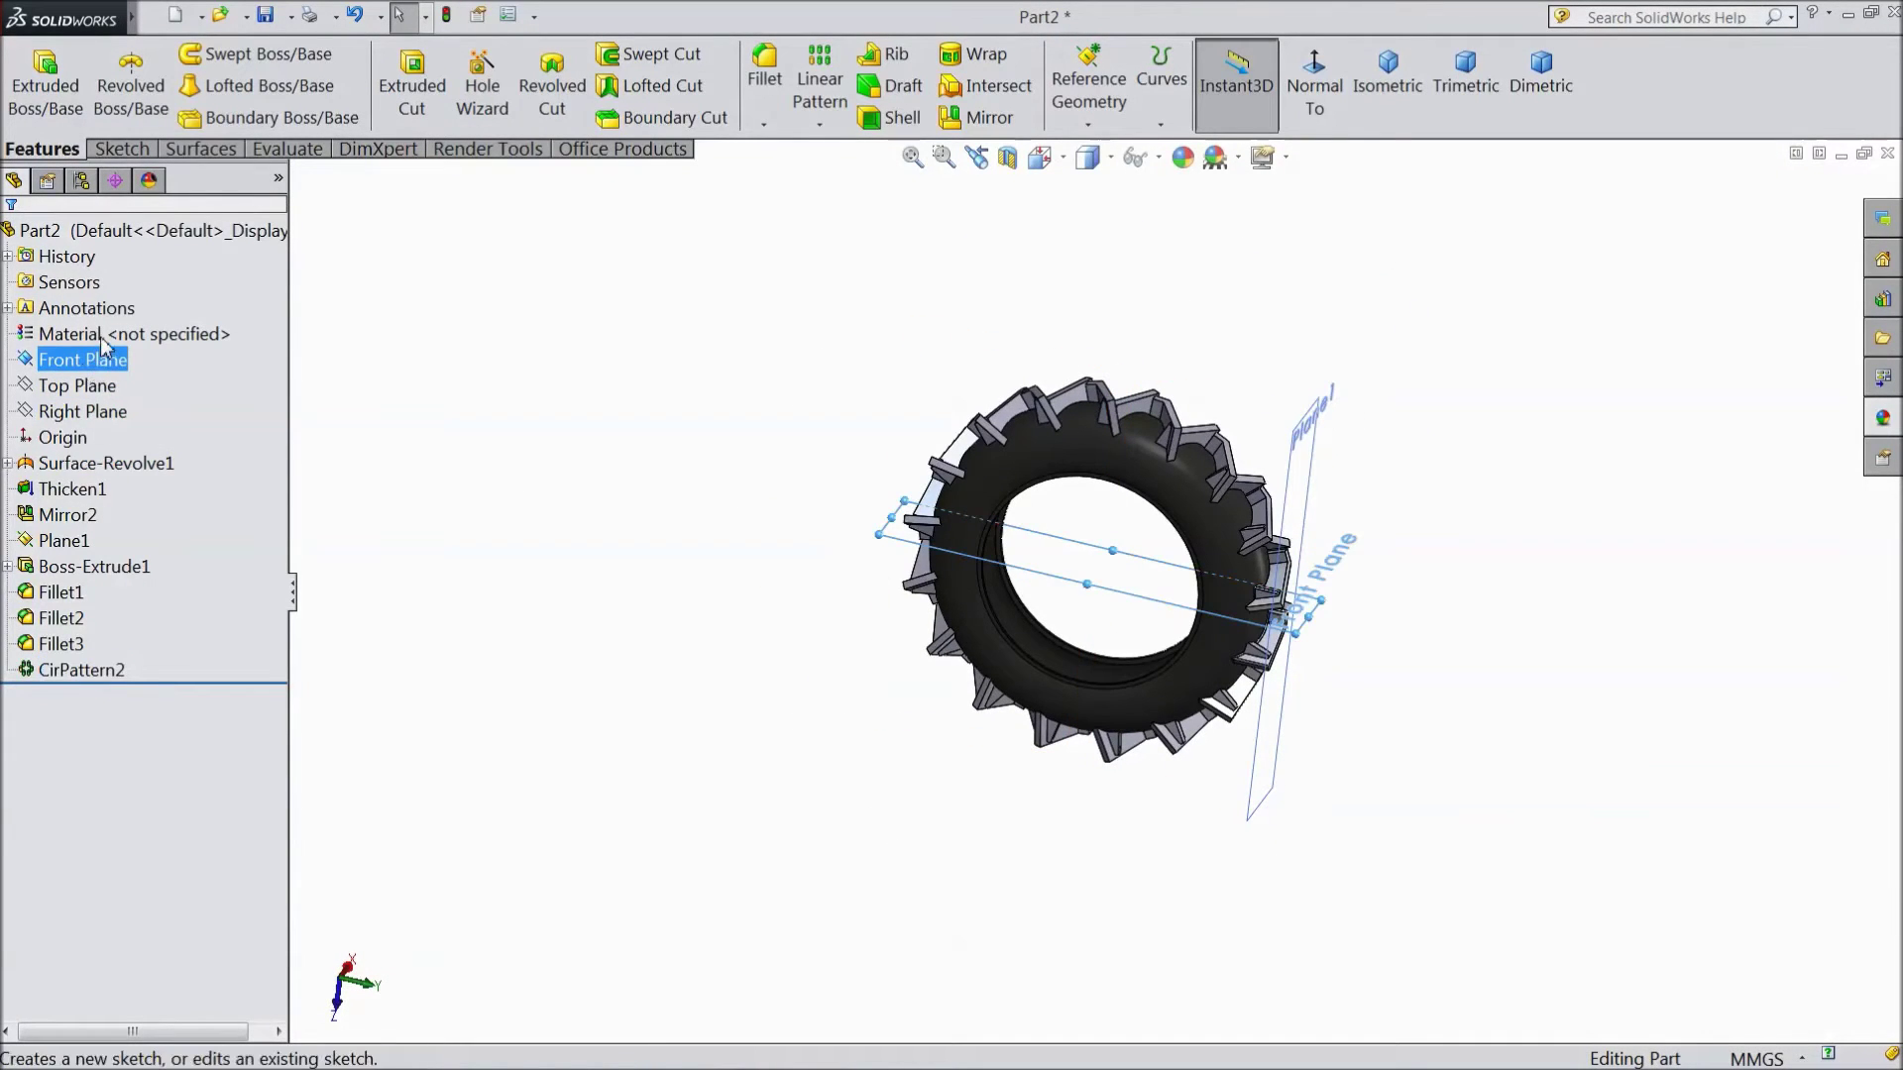
left_click(105, 343)
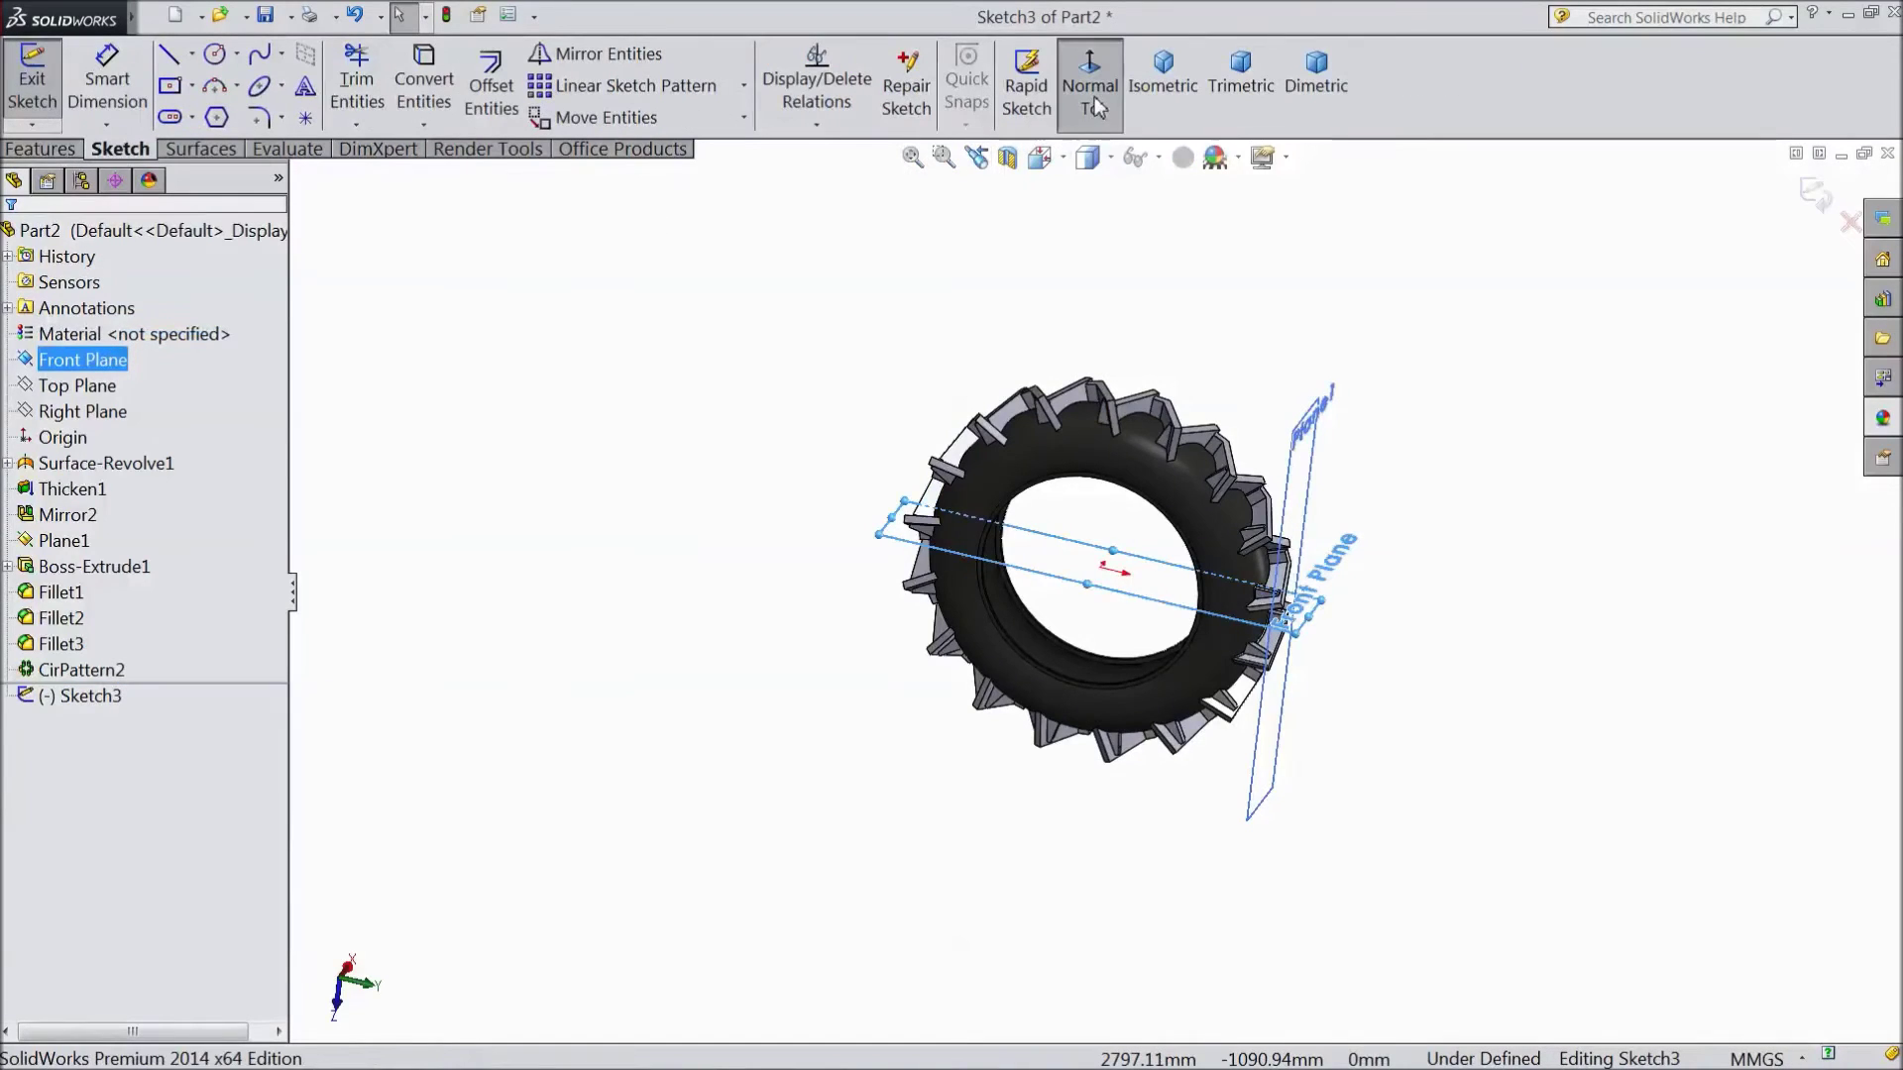
left_click(1094, 97)
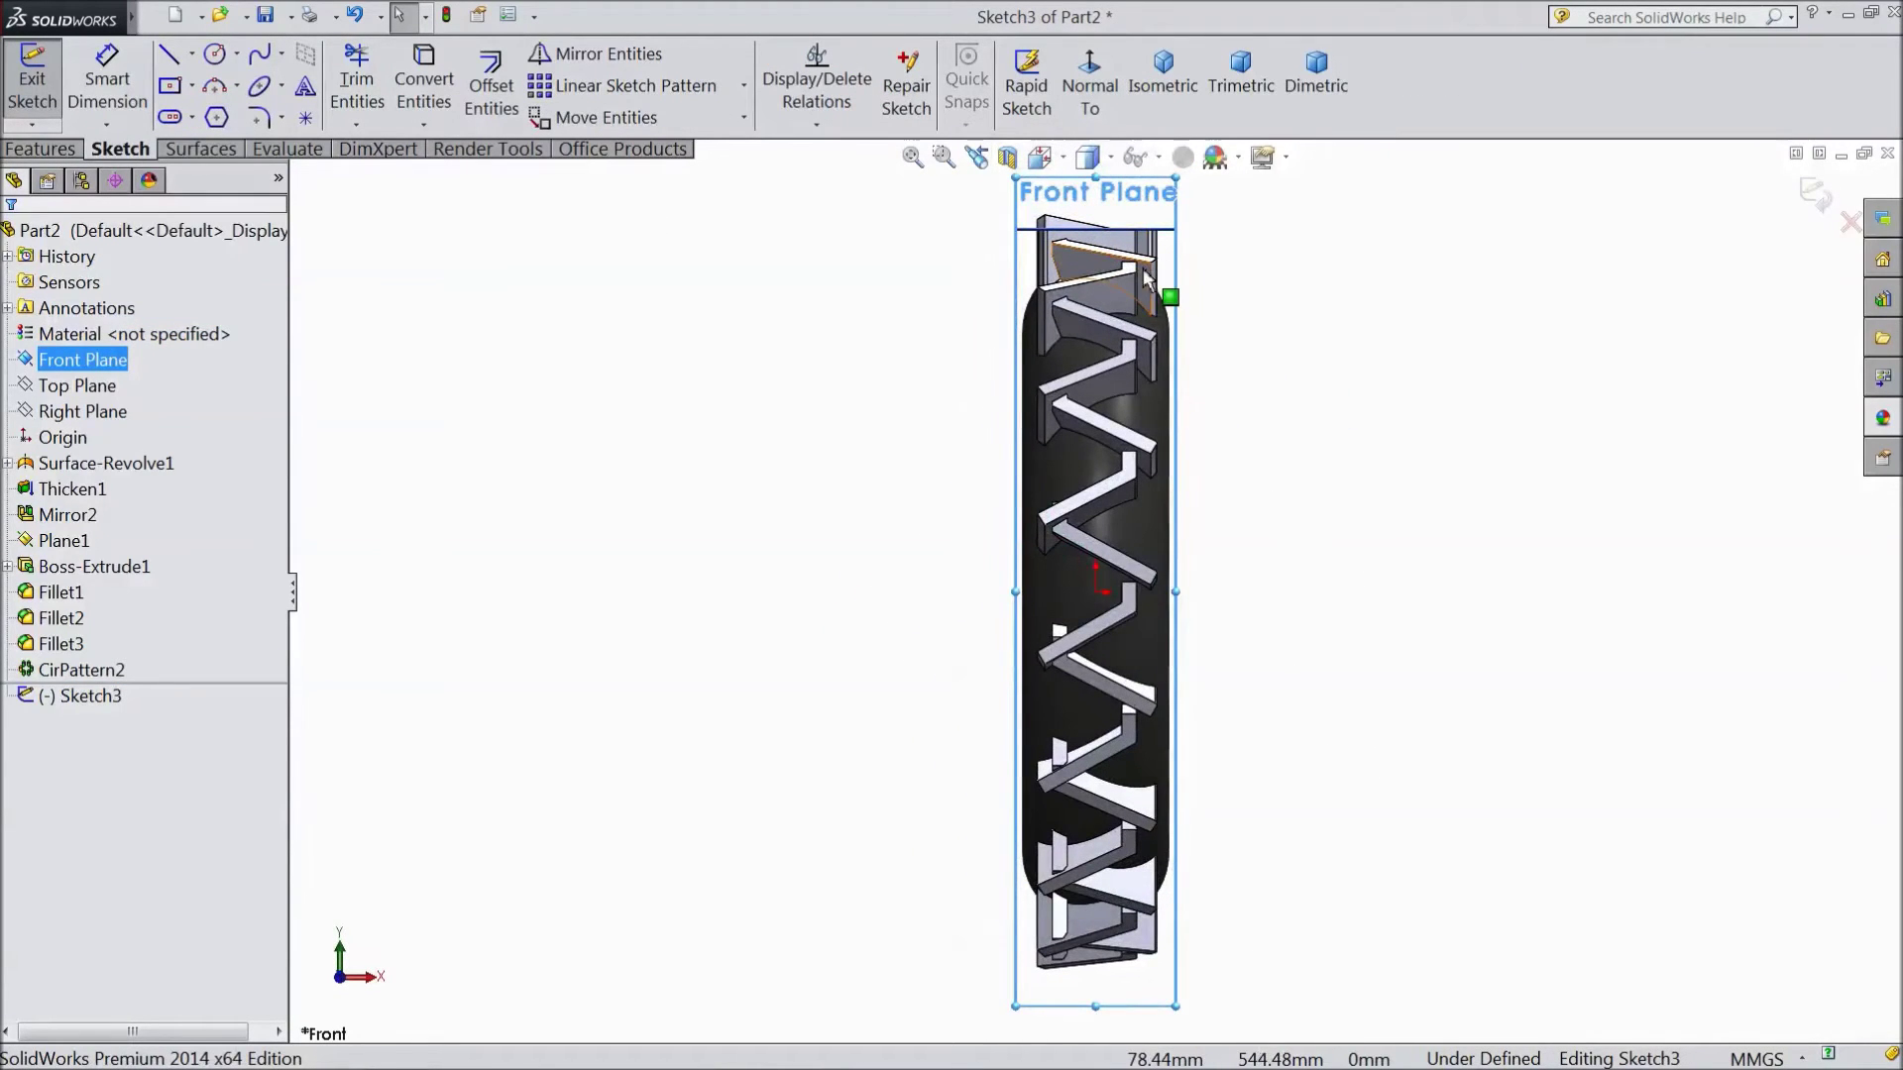
Sketch a horizontal centerline about 760 mm long through the origin, extending past both sides of the tire.
scroll(1146, 288, "up", 2)
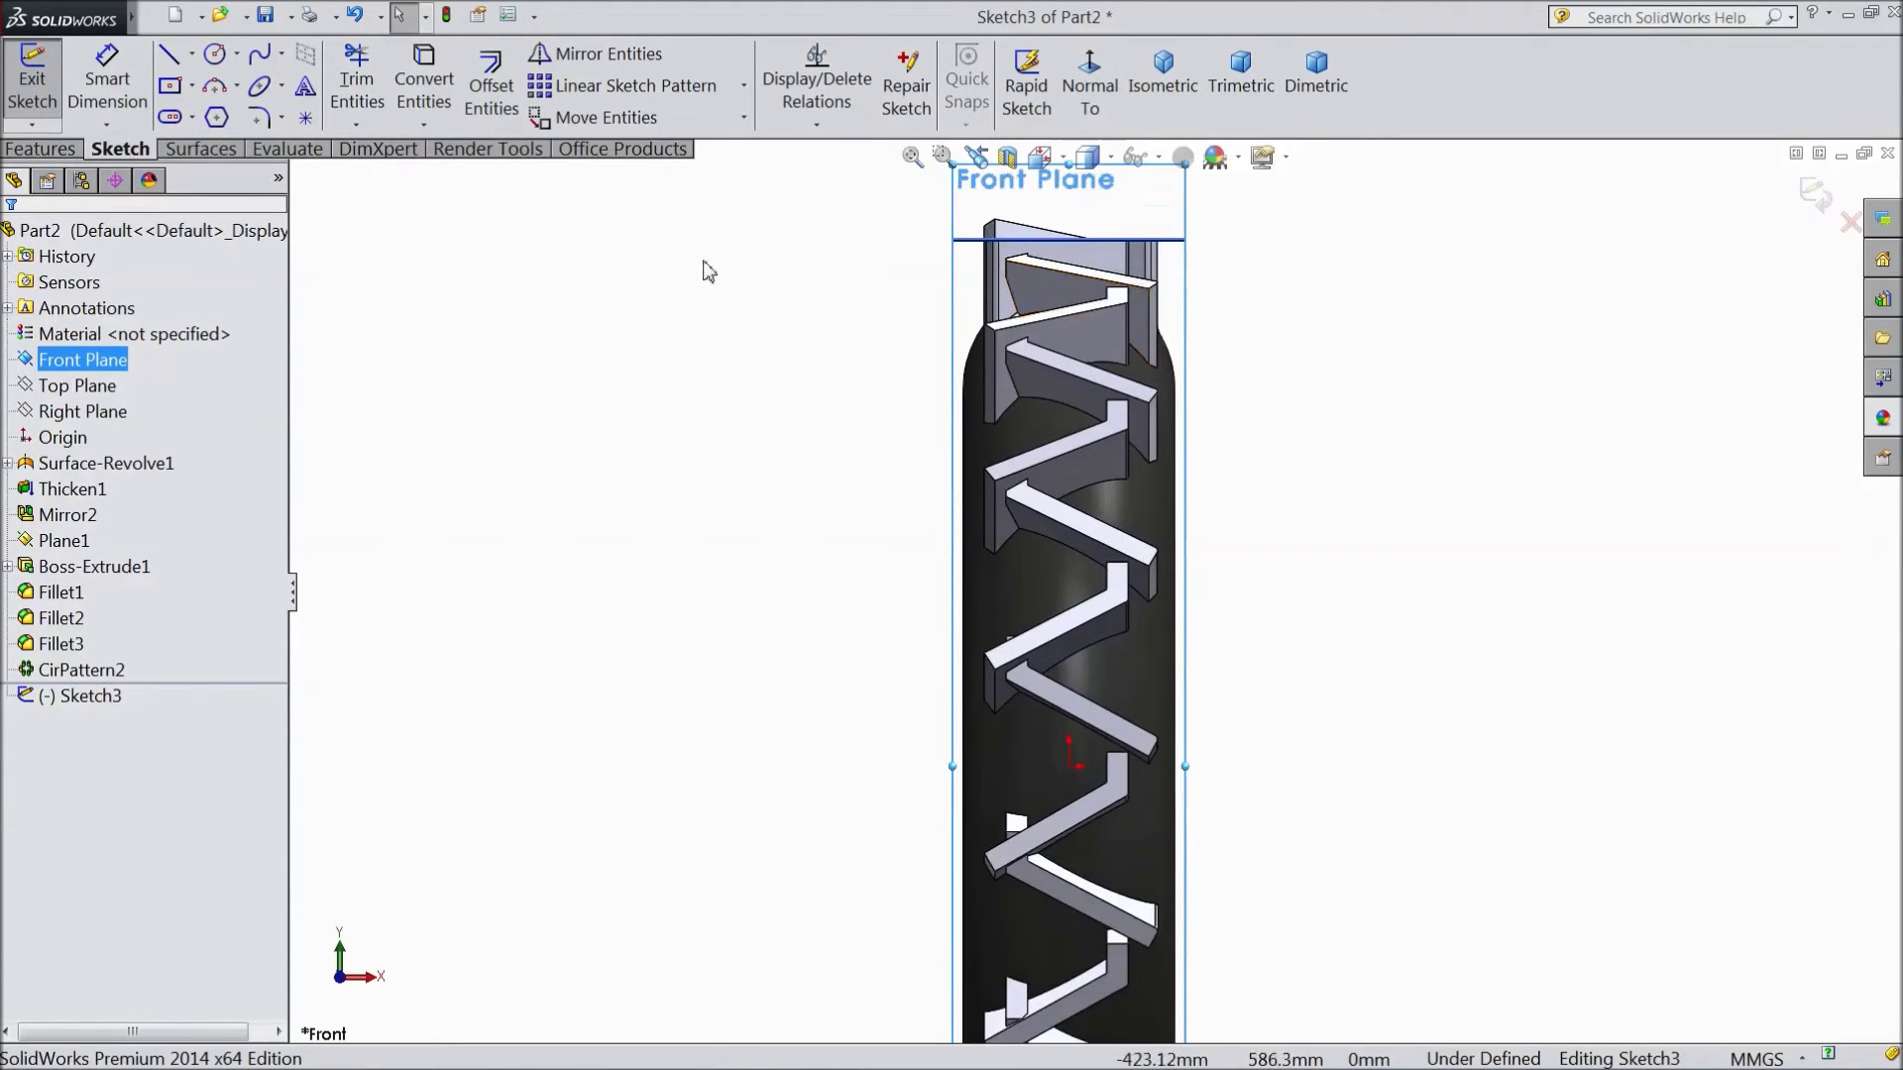
left_click(171, 65)
left_click(192, 55)
left_click(208, 116)
scroll(649, 512, "down", 2)
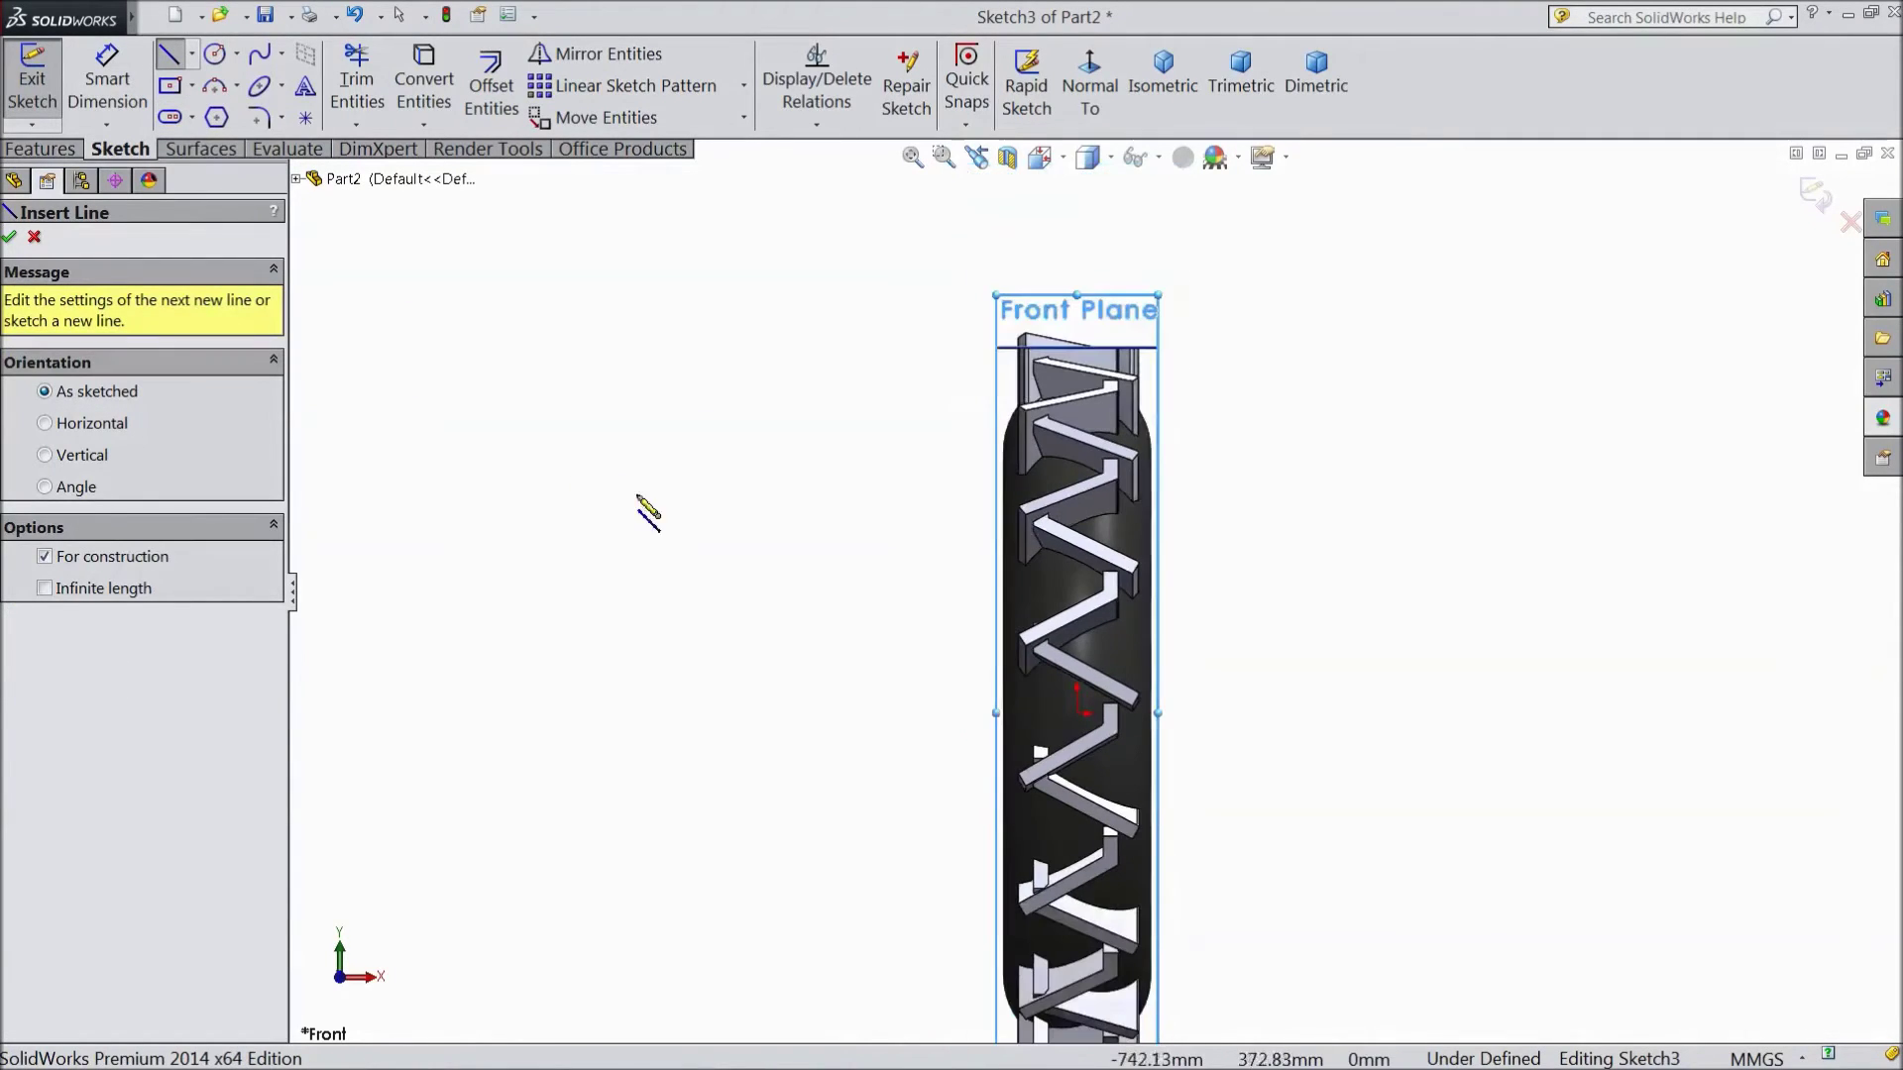
left_click(832, 714)
left_click(1289, 714)
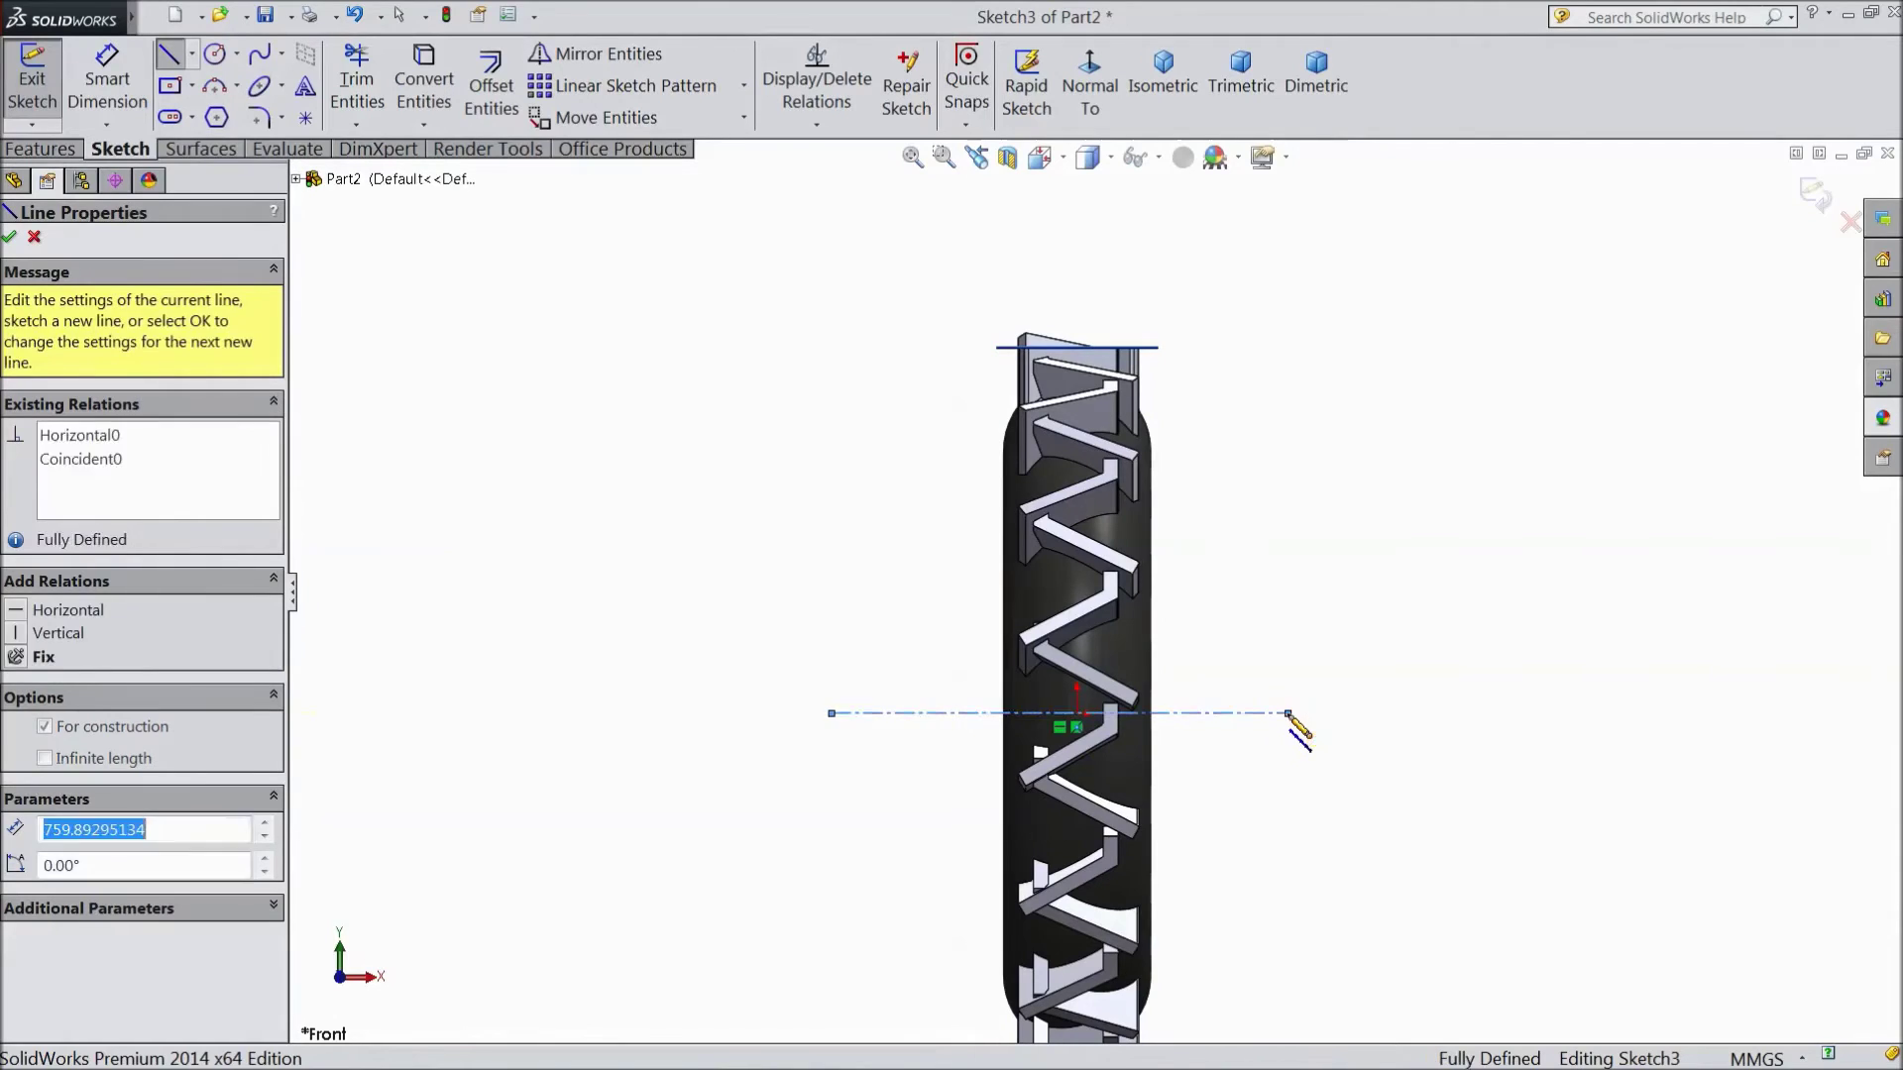
key("Escape")
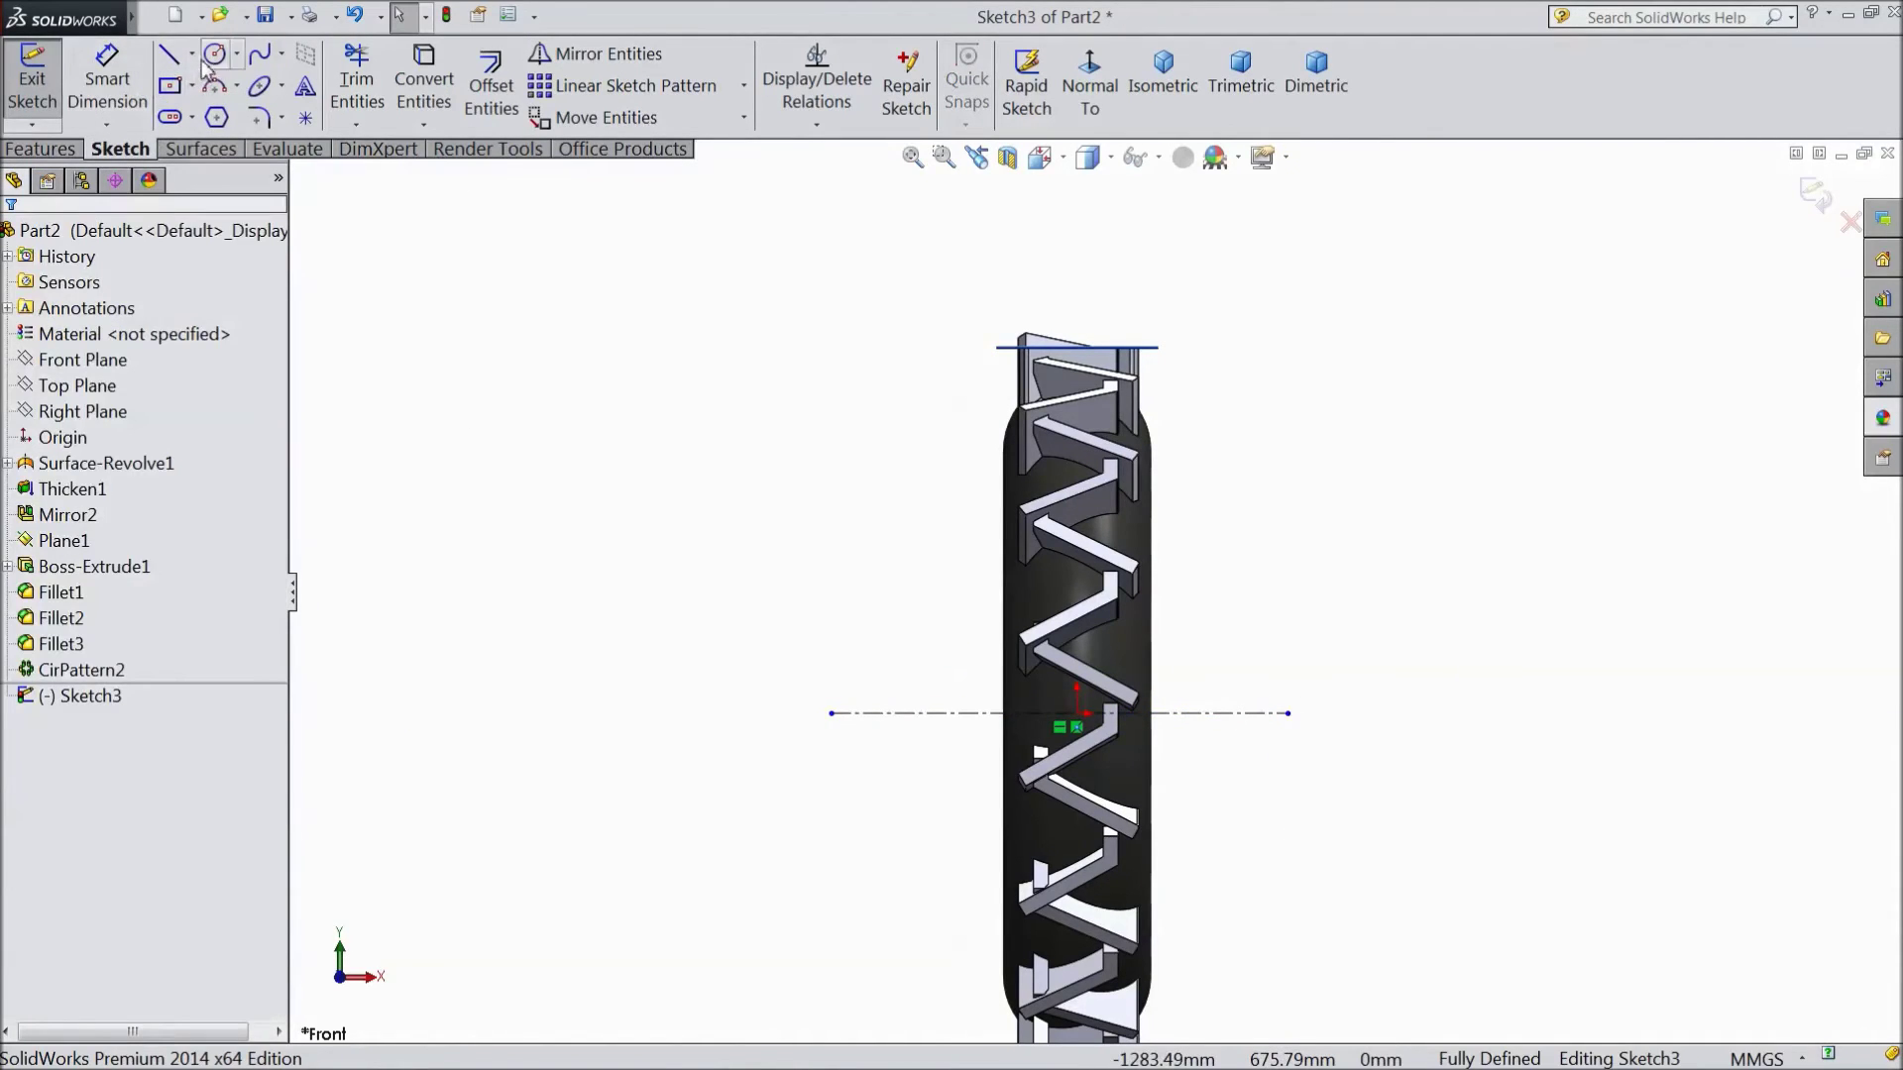
Sketch a vertical centerline from the origin up to above the tire's tread blocks.
left_click(191, 54)
left_click(198, 110)
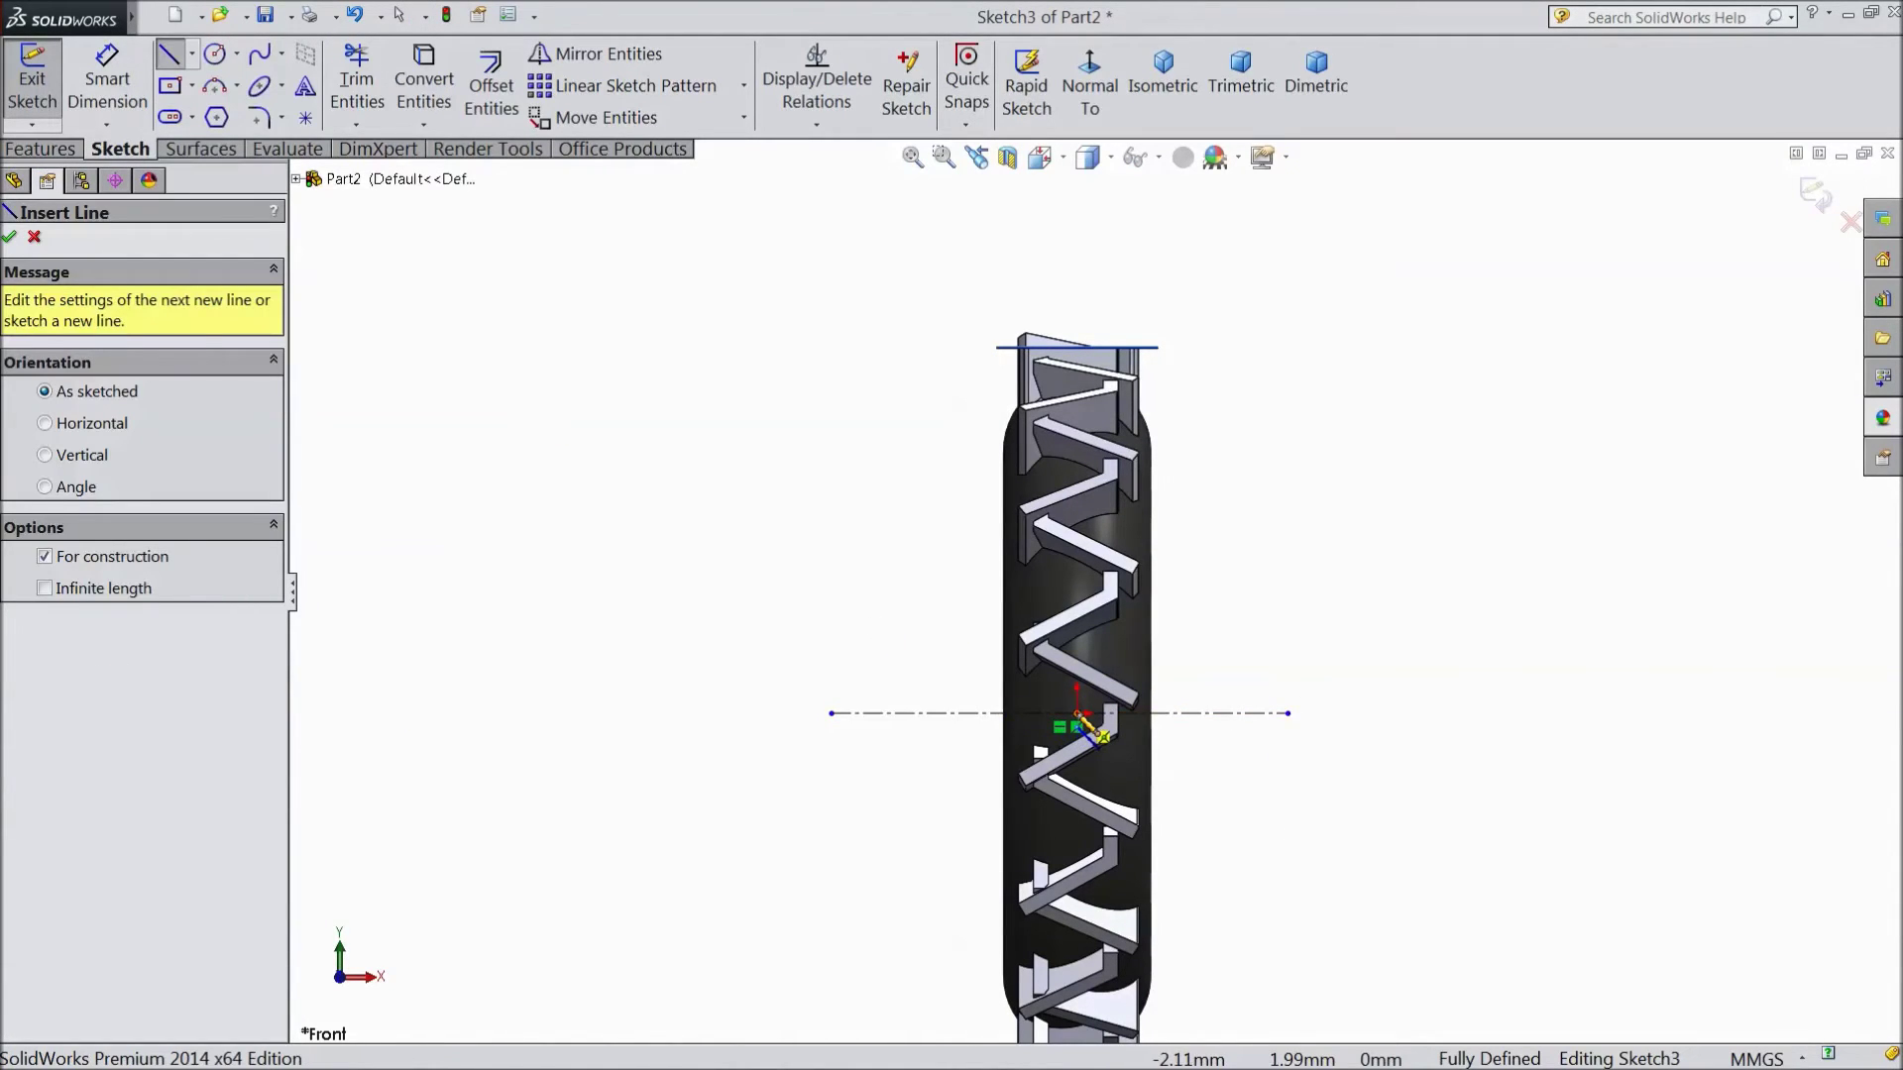
left_click(1079, 714)
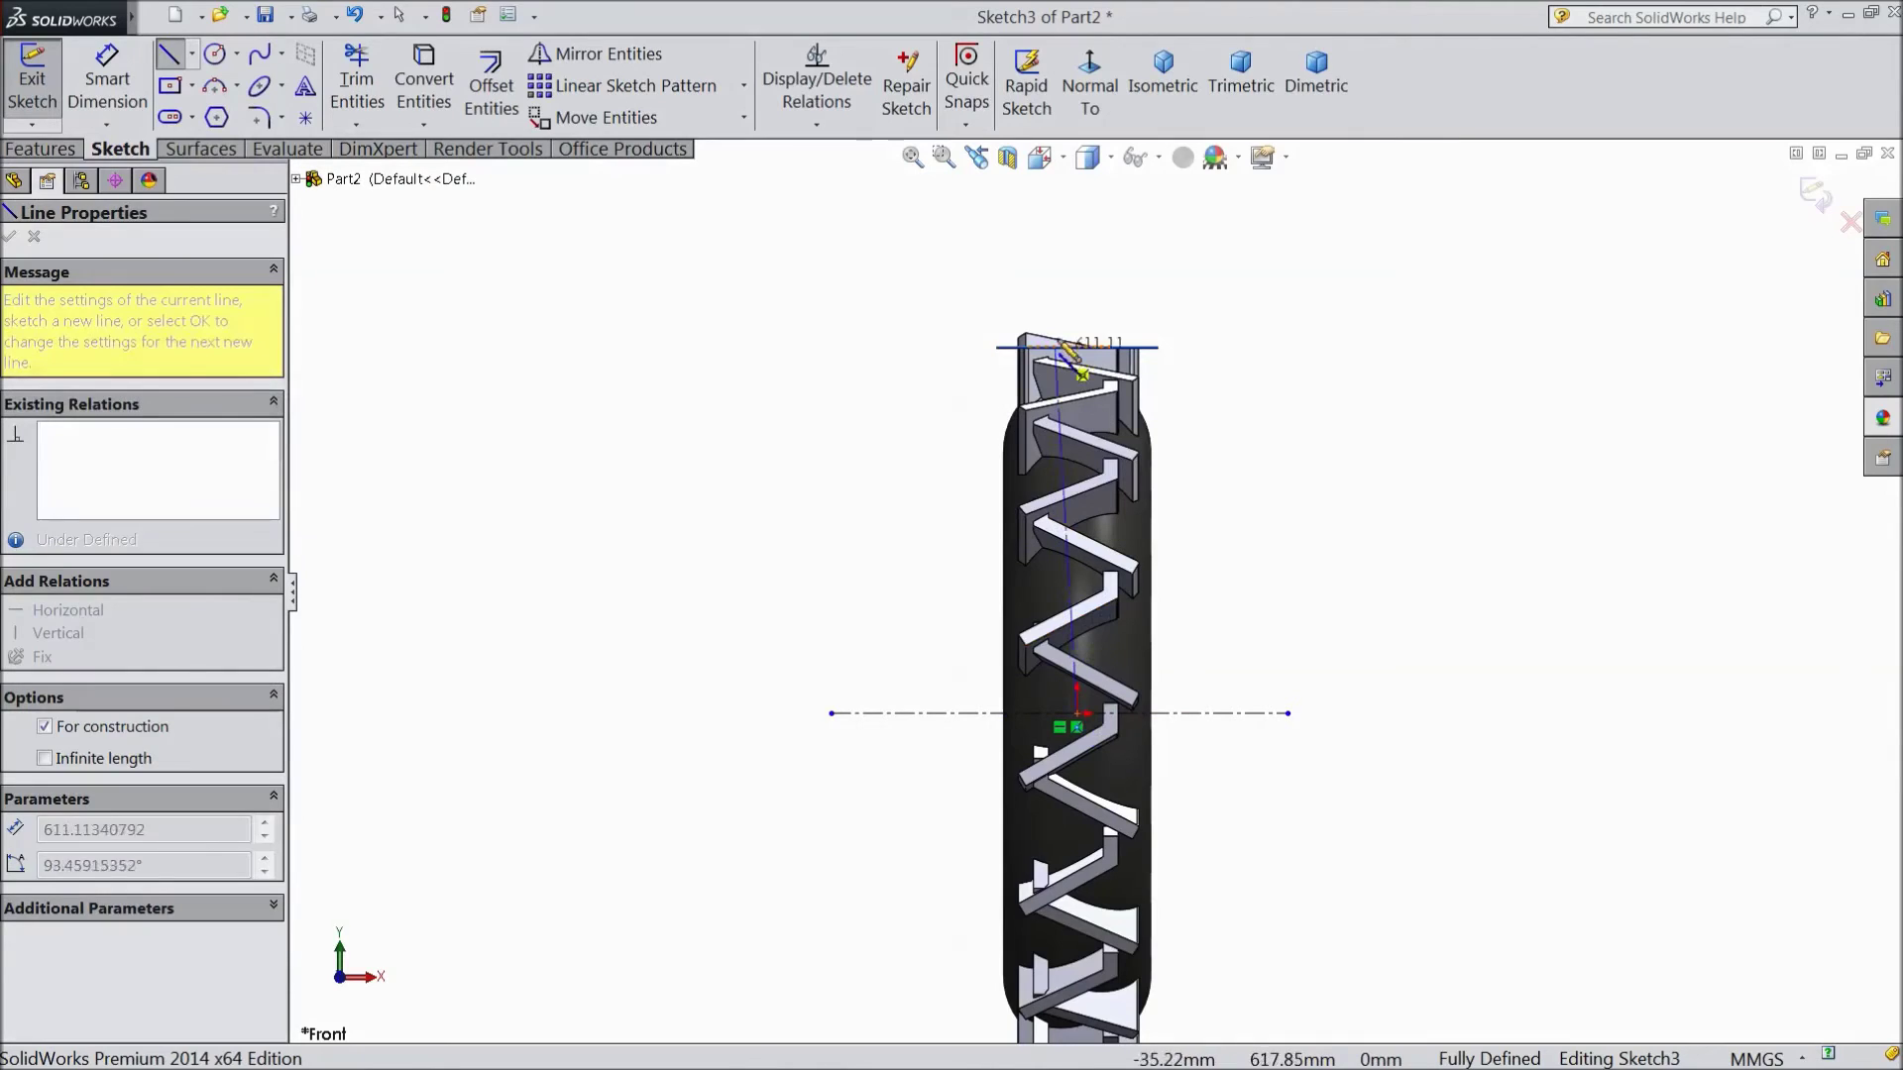
left_click(1077, 259)
key("Escape")
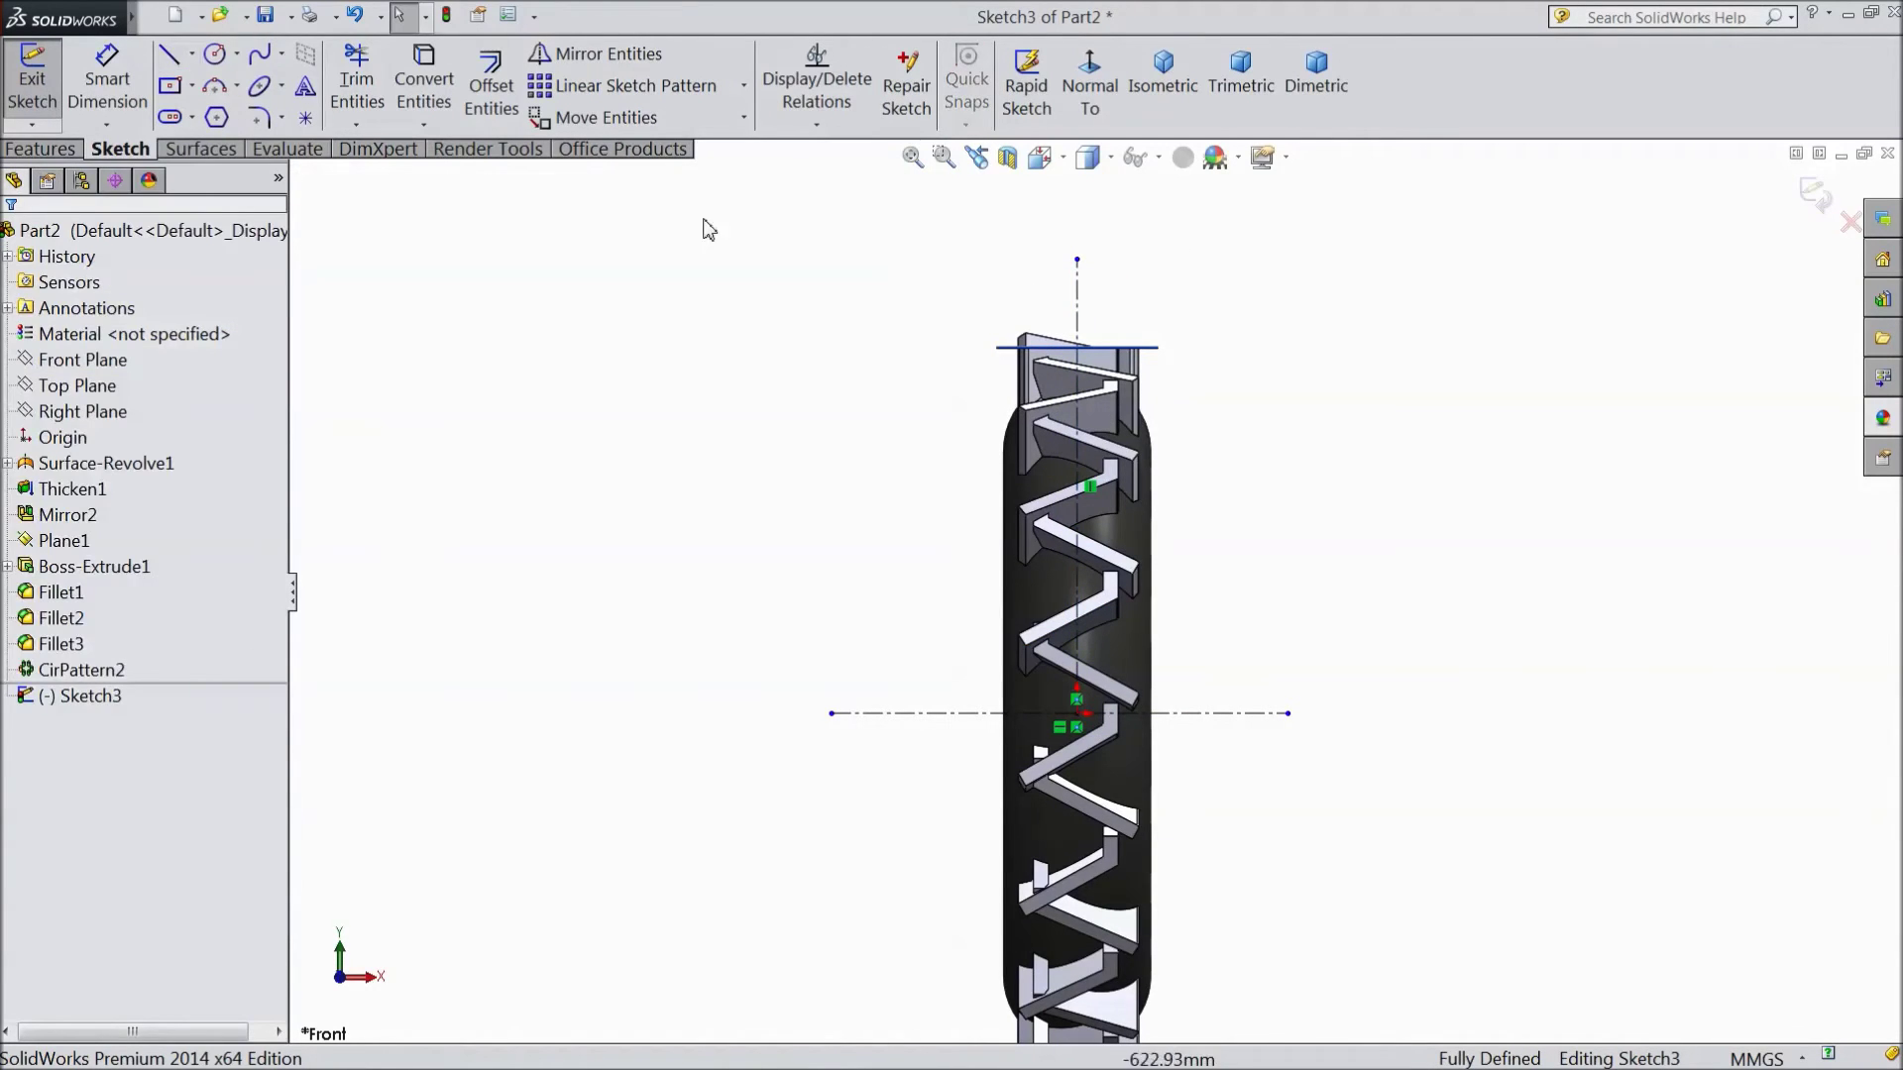
Sketch a closed inverted-U profile straddling the upper part of the tire, with outer vertical sides about 344 mm long.
left_click(179, 60)
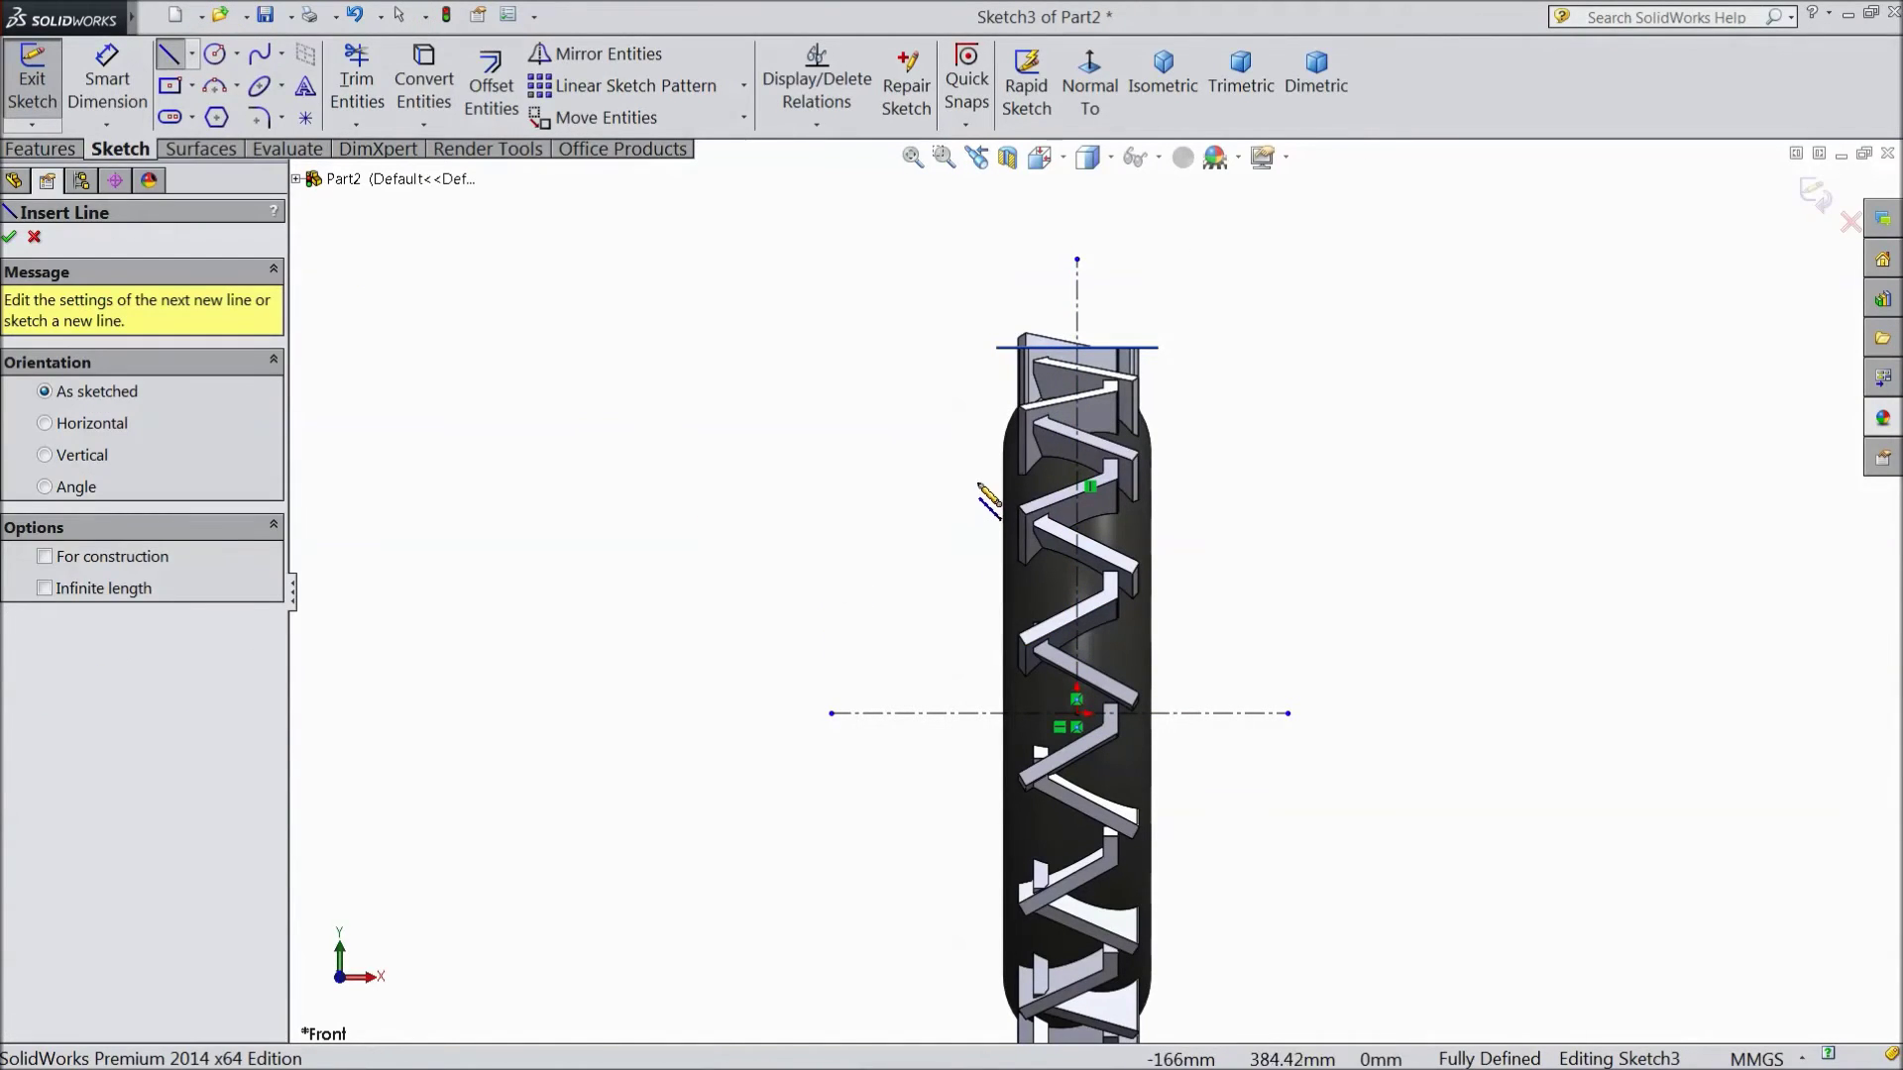
left_click(921, 484)
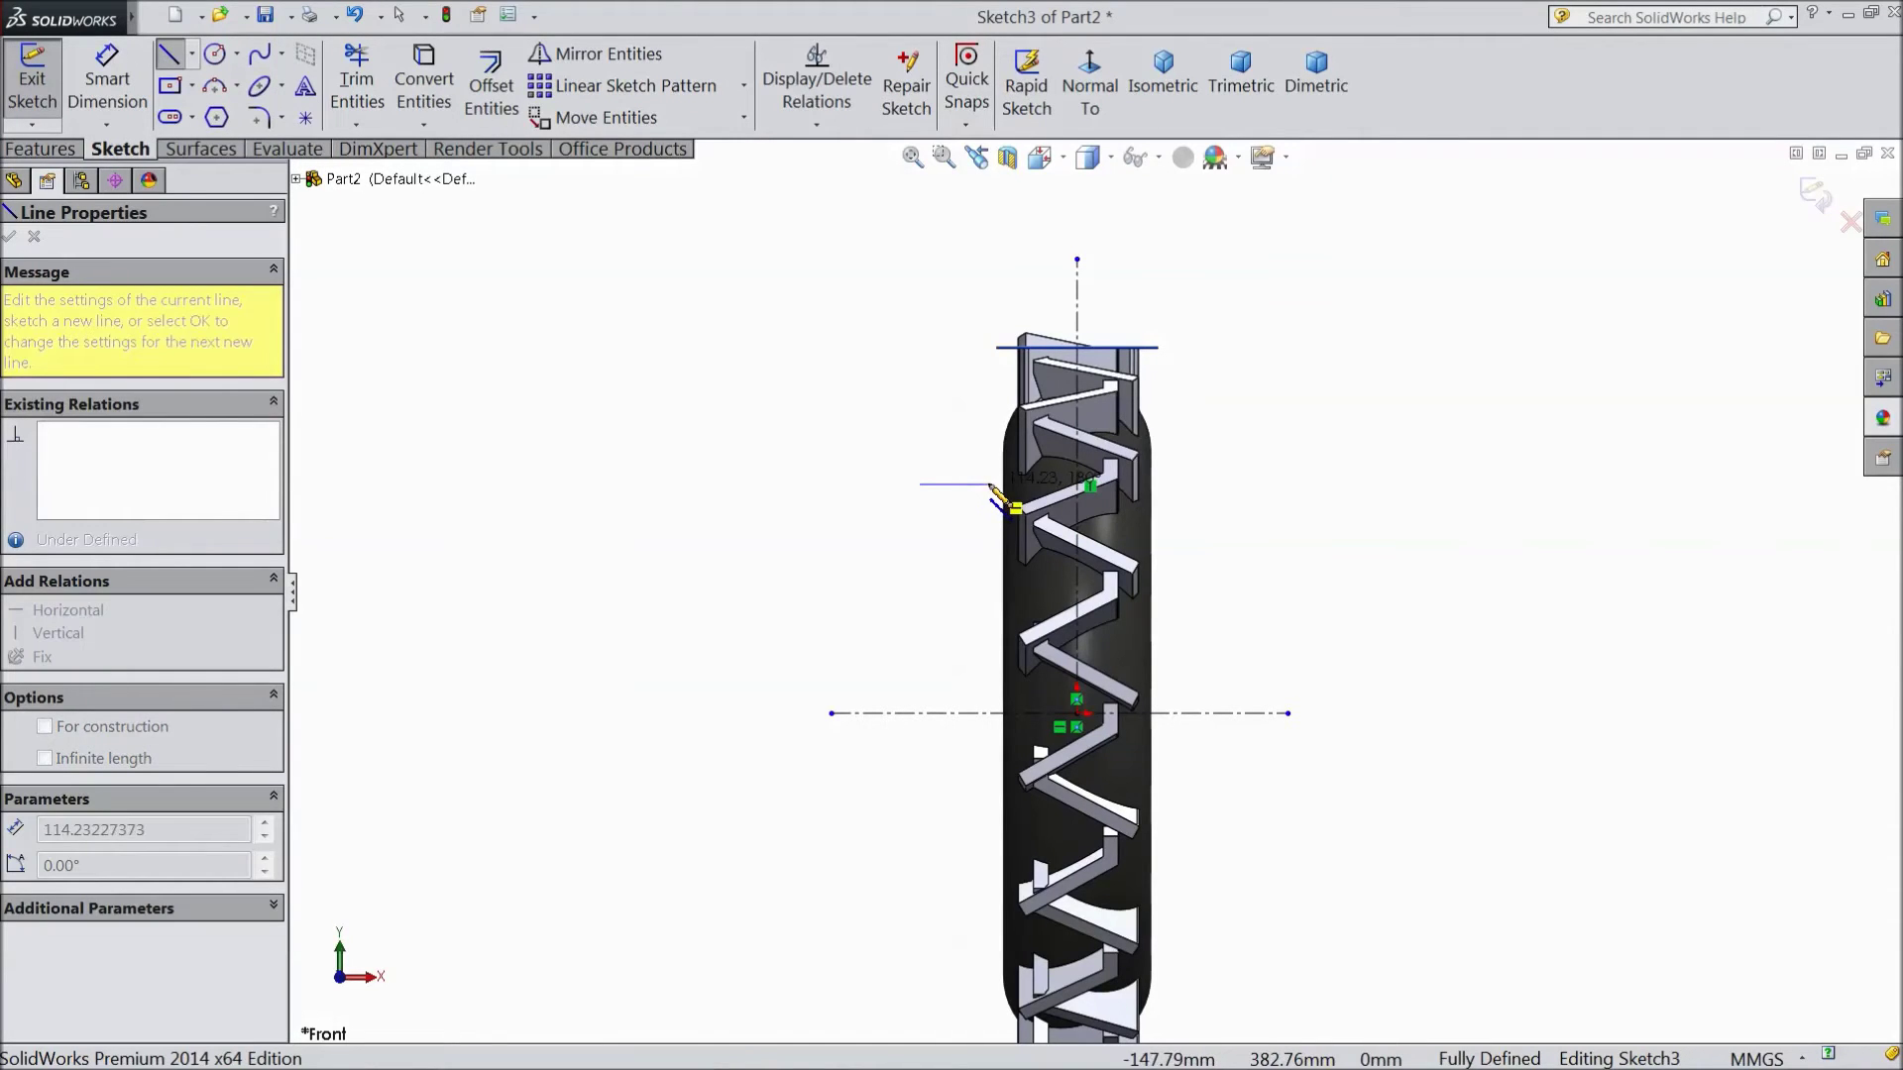
left_click(988, 485)
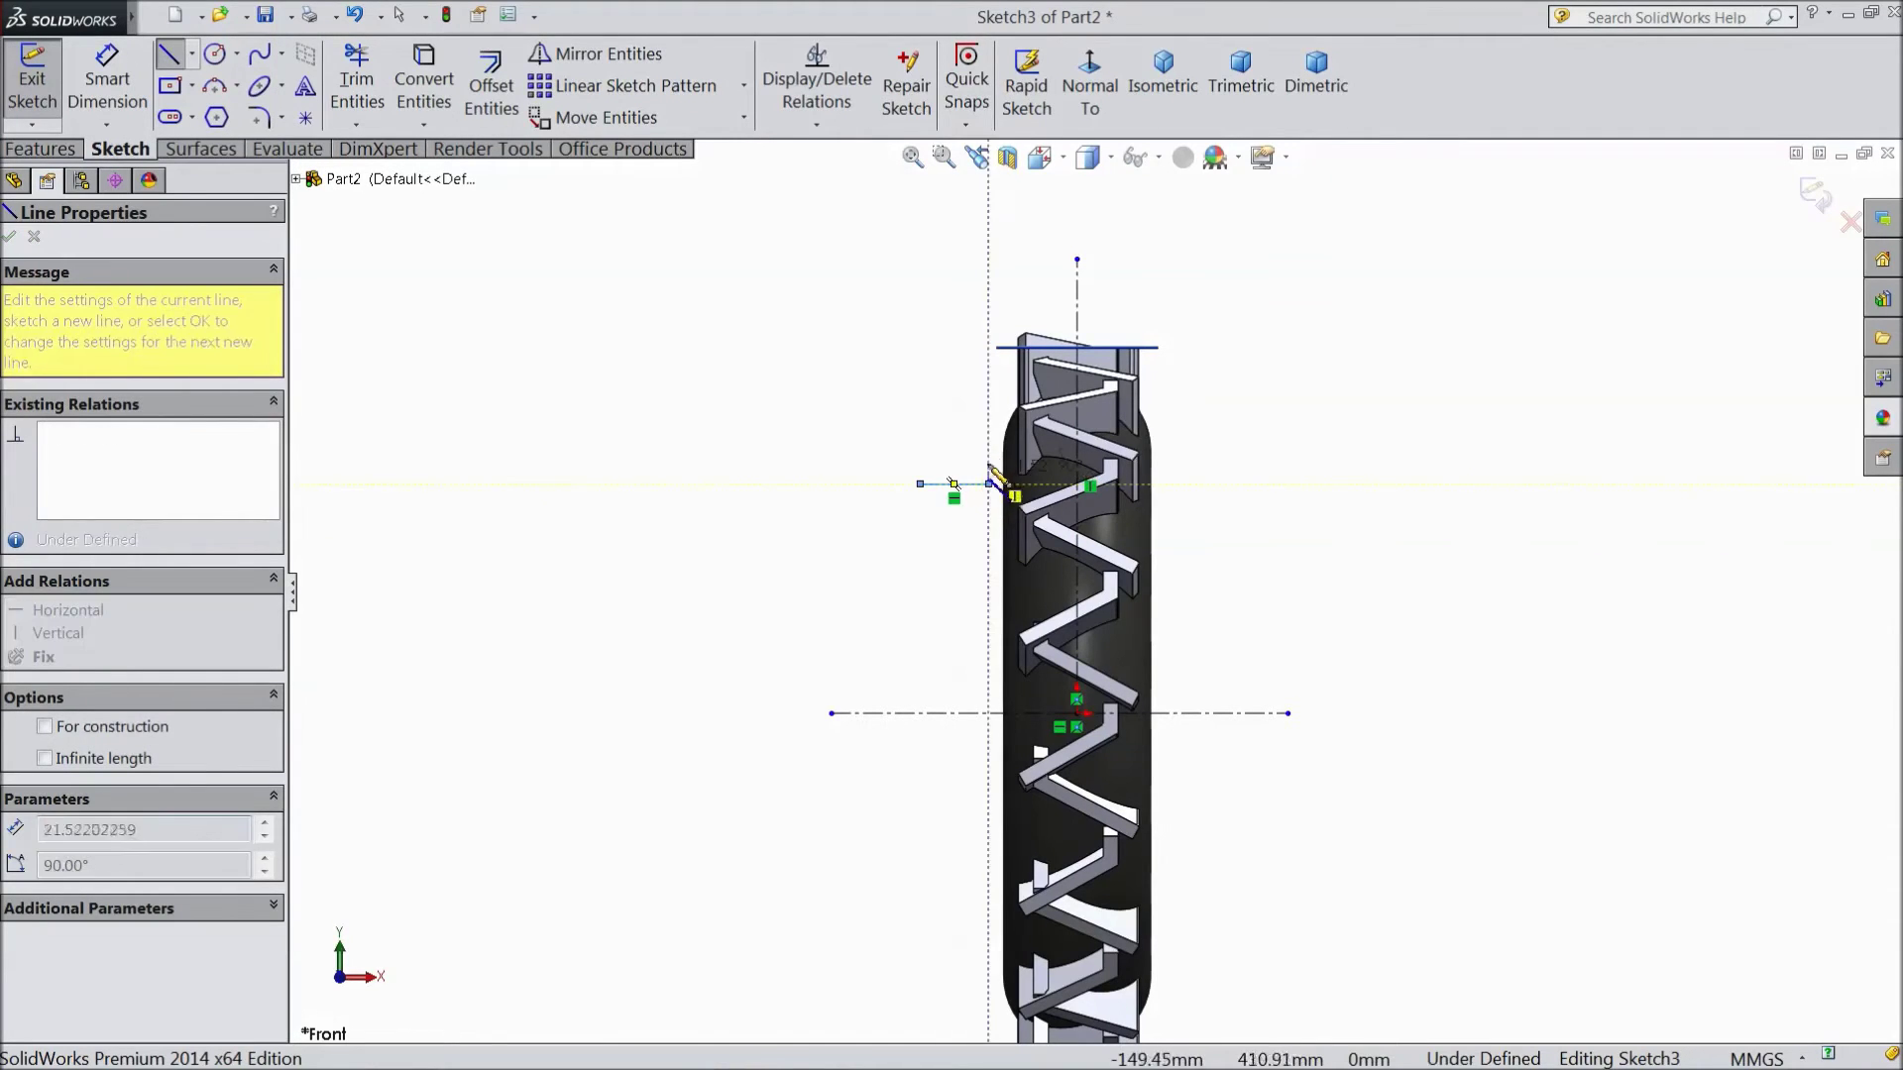
left_click(988, 367)
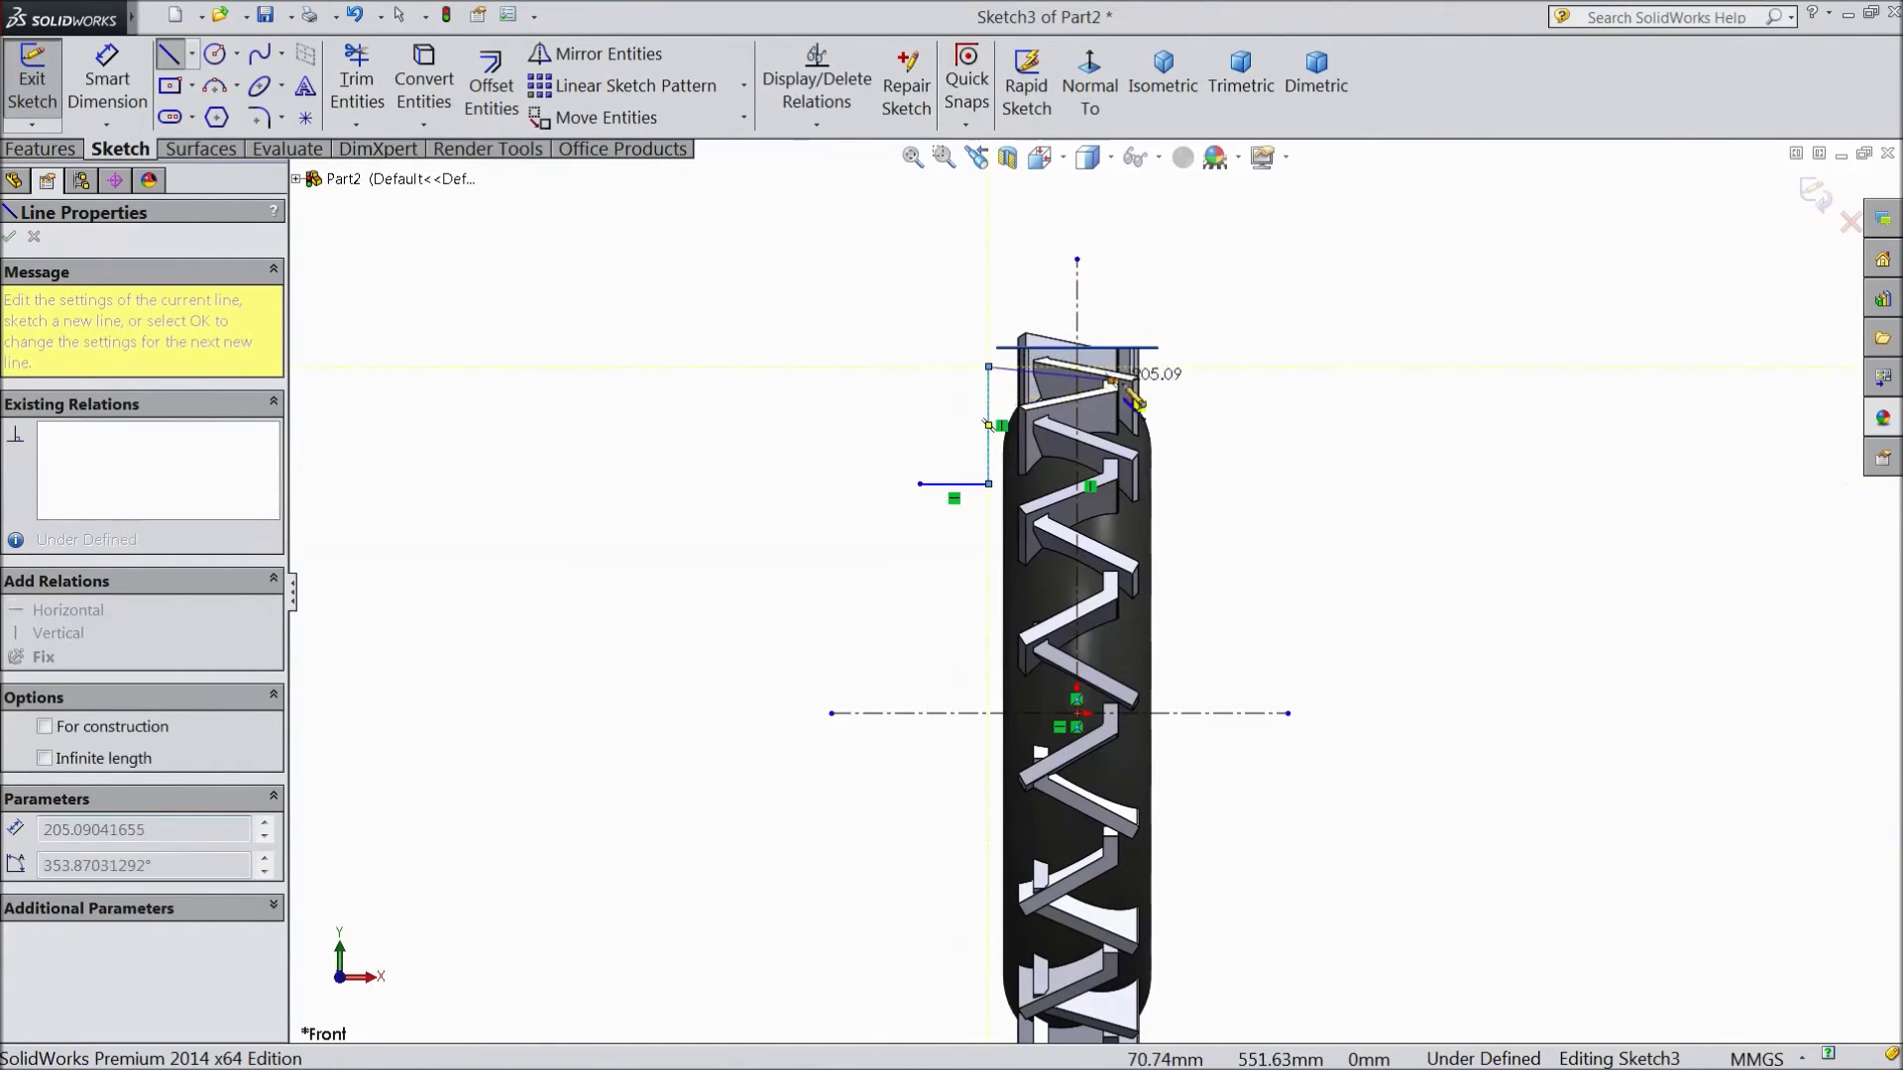
left_click(1186, 366)
left_click(1187, 485)
left_click(1244, 484)
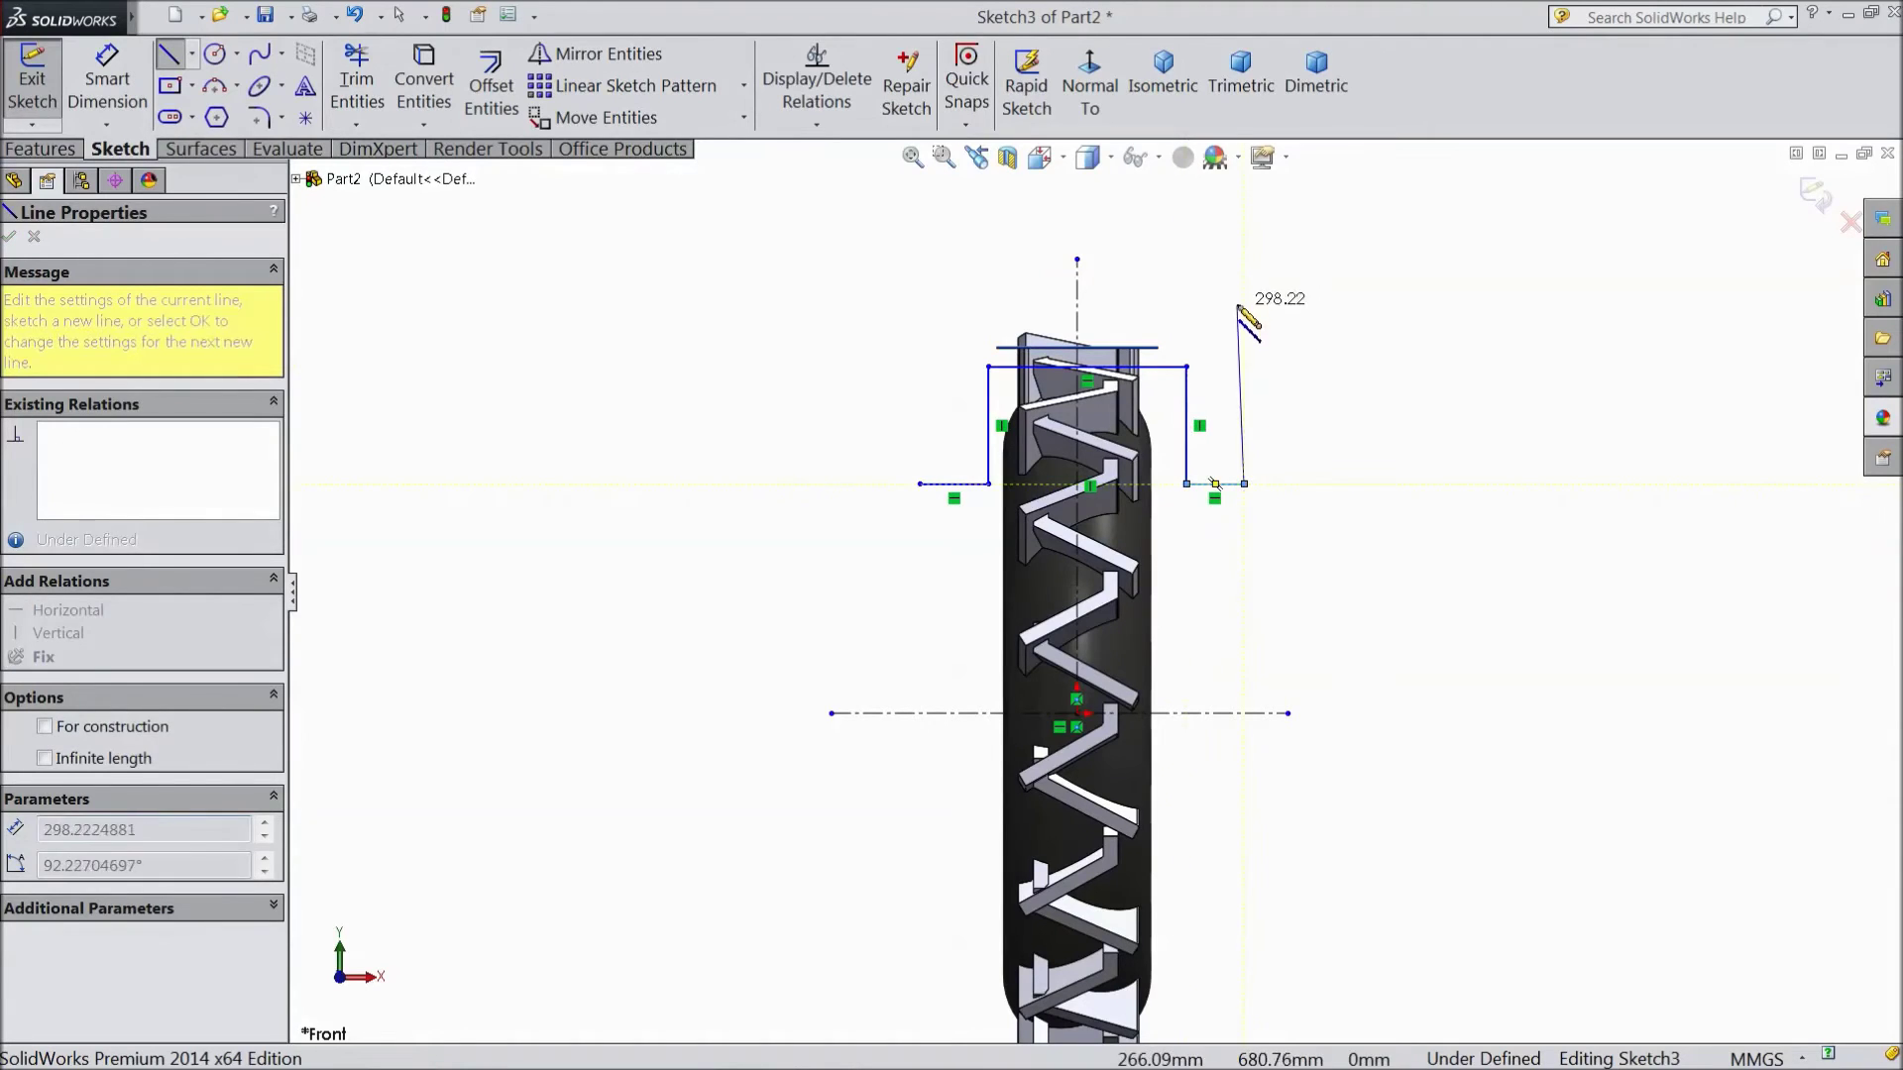
left_click(1244, 278)
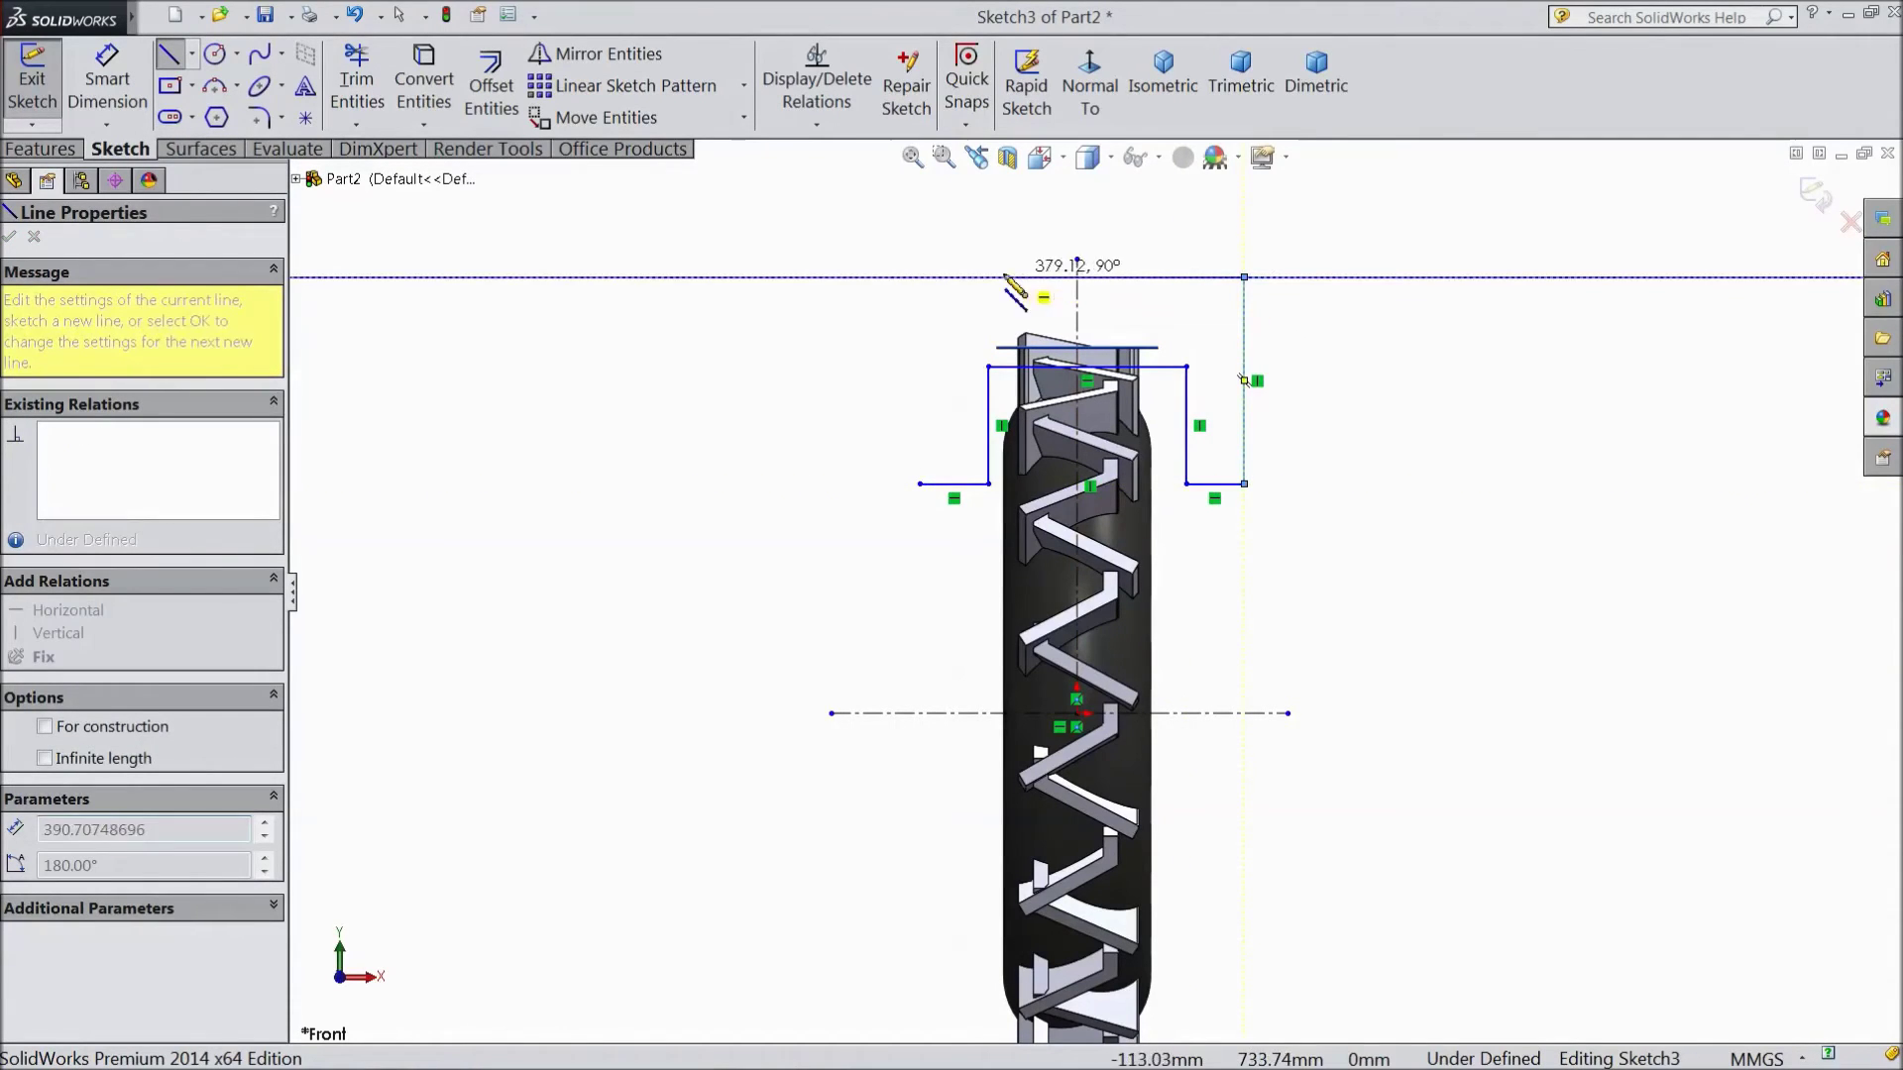
left_click(920, 278)
left_click(920, 484)
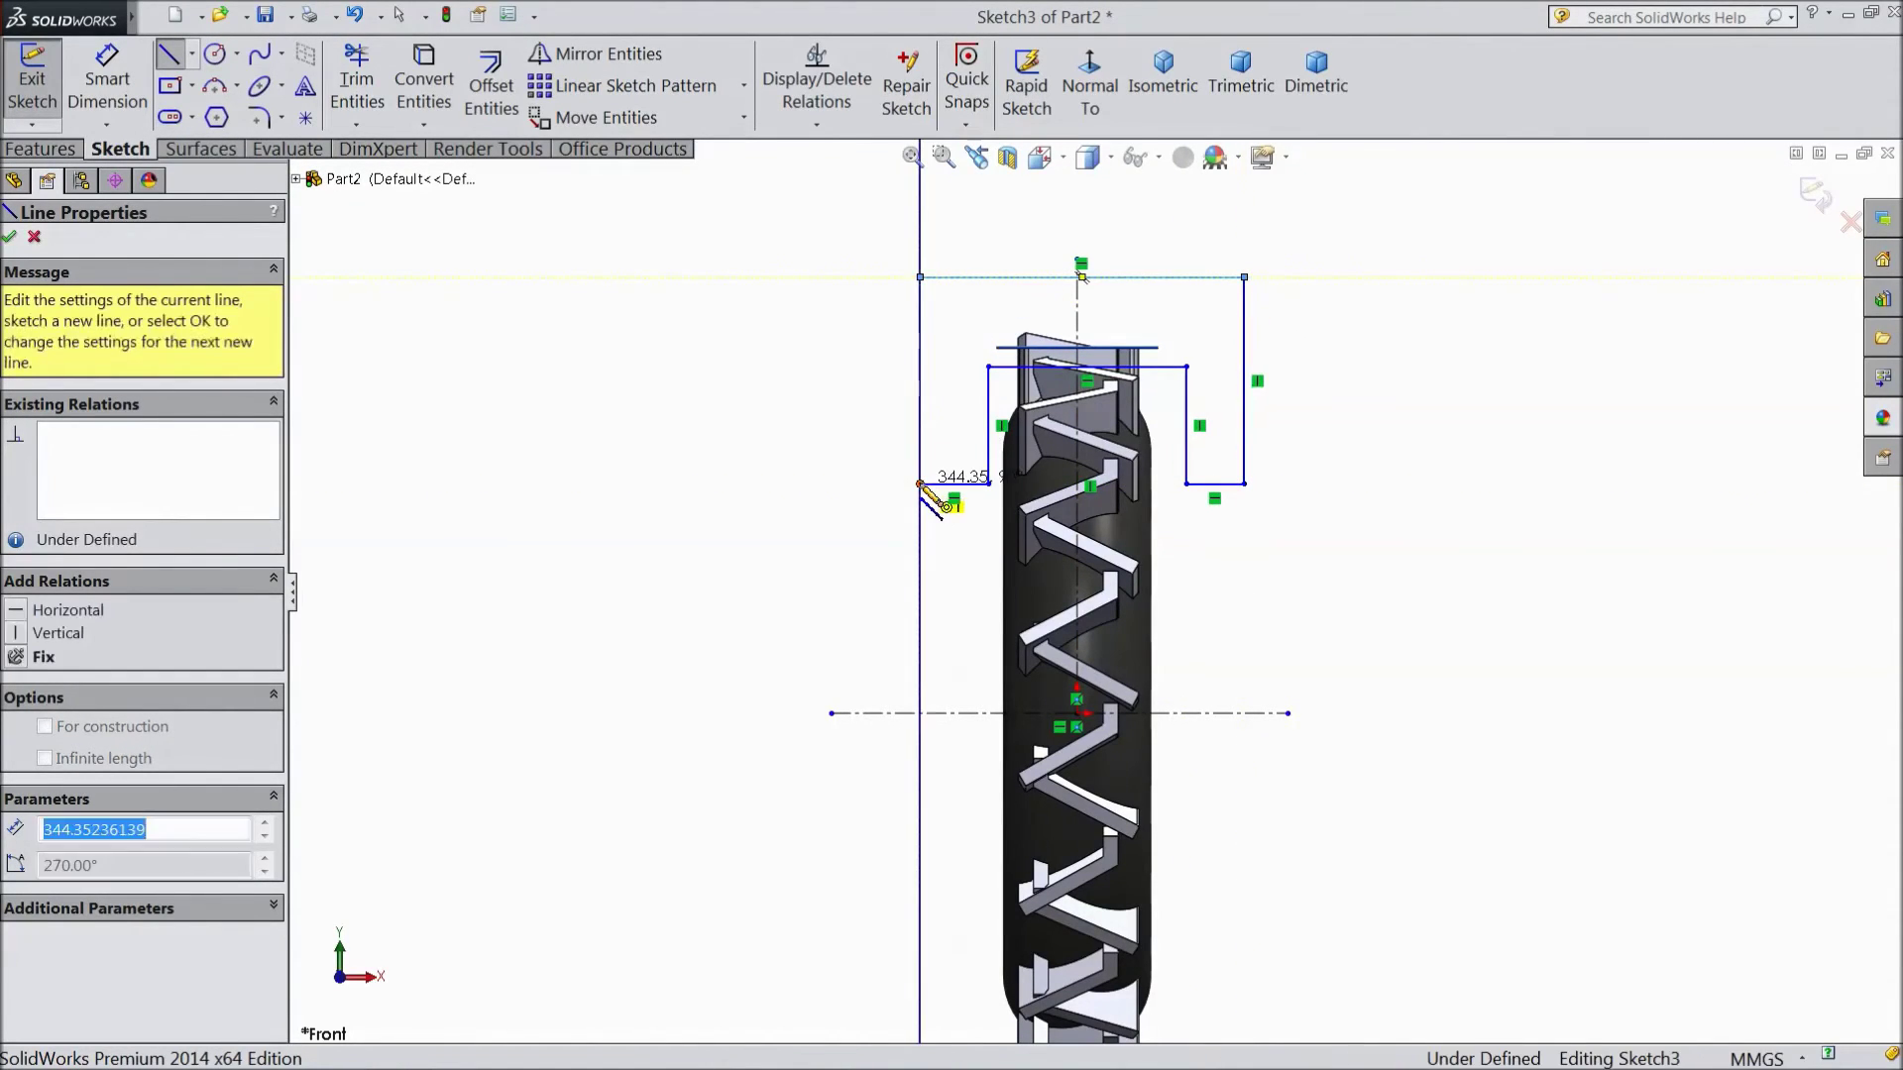
Dimension the inner horizontal line of the inverted-U profile to 300 mm.
key("Escape")
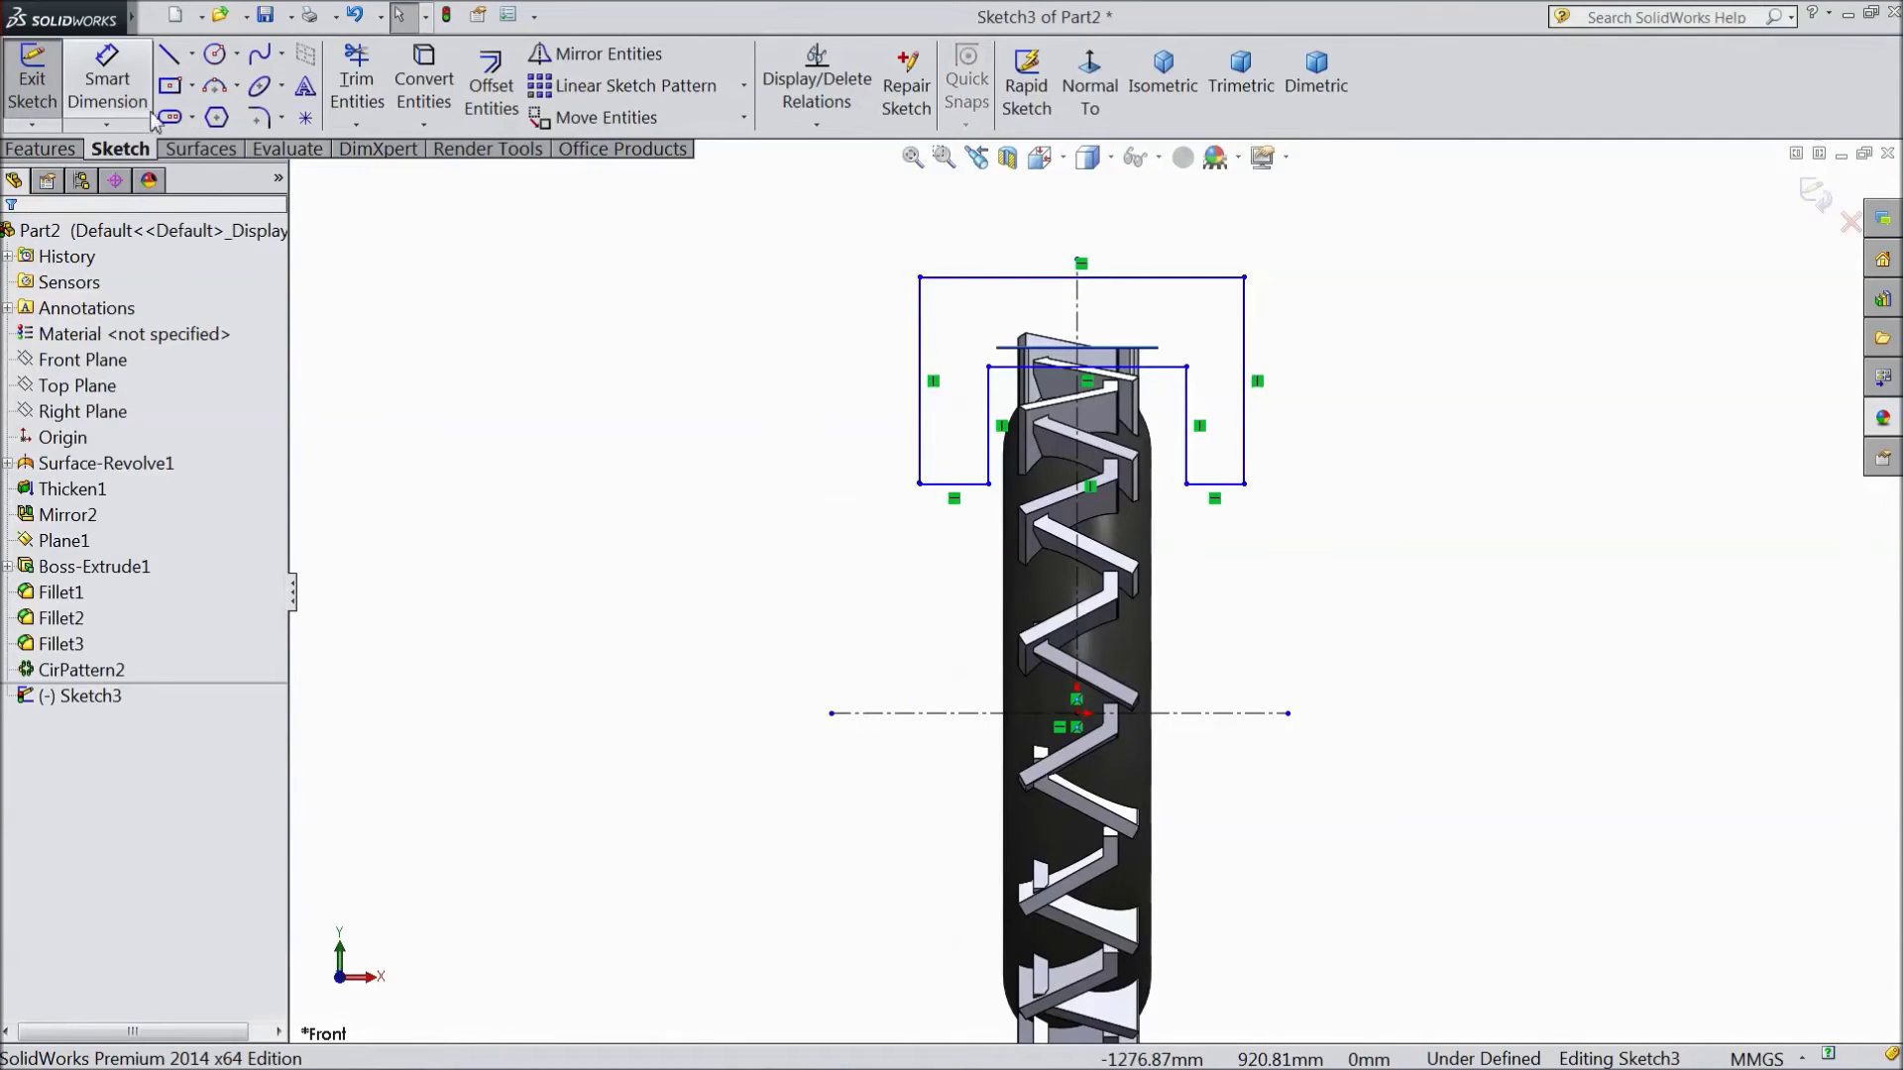
left_click(107, 79)
scroll(1209, 409, "down", 3)
left_click(1126, 382)
left_click(1090, 315)
type("300")
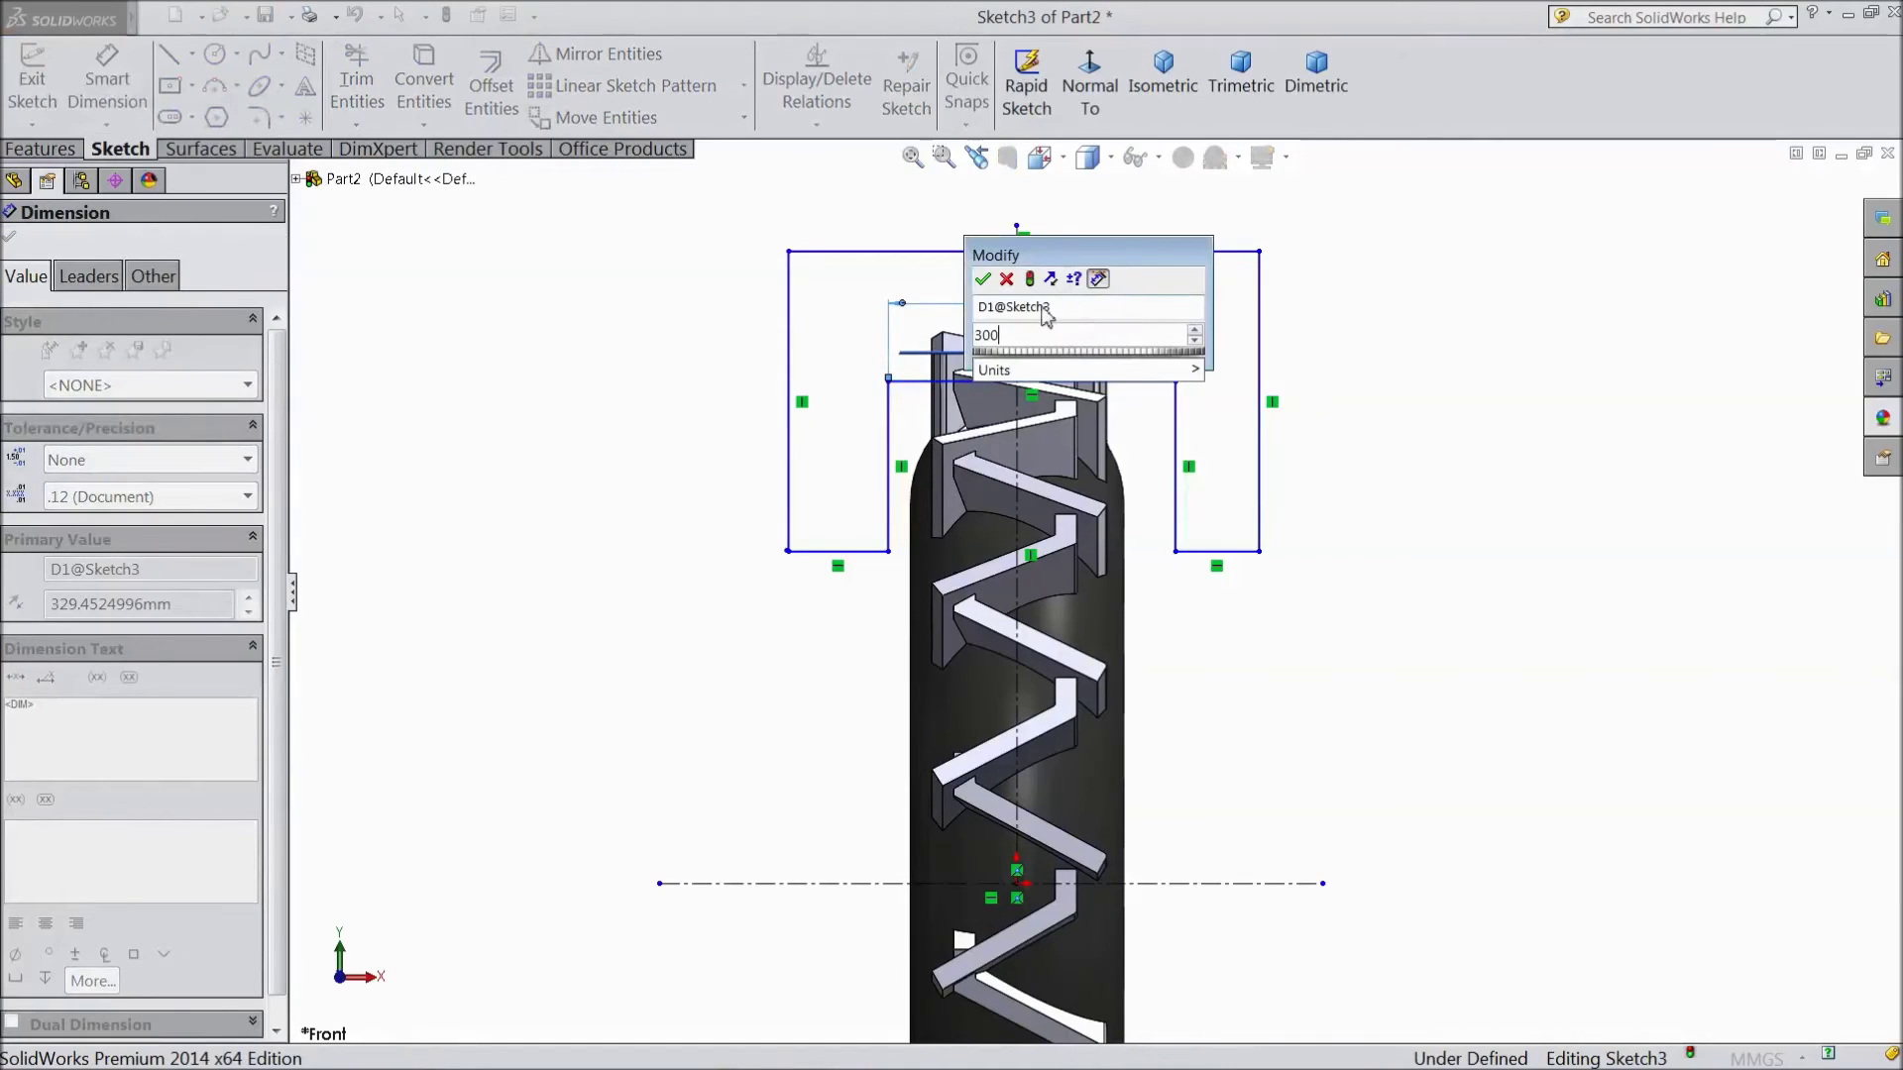
left_click(981, 282)
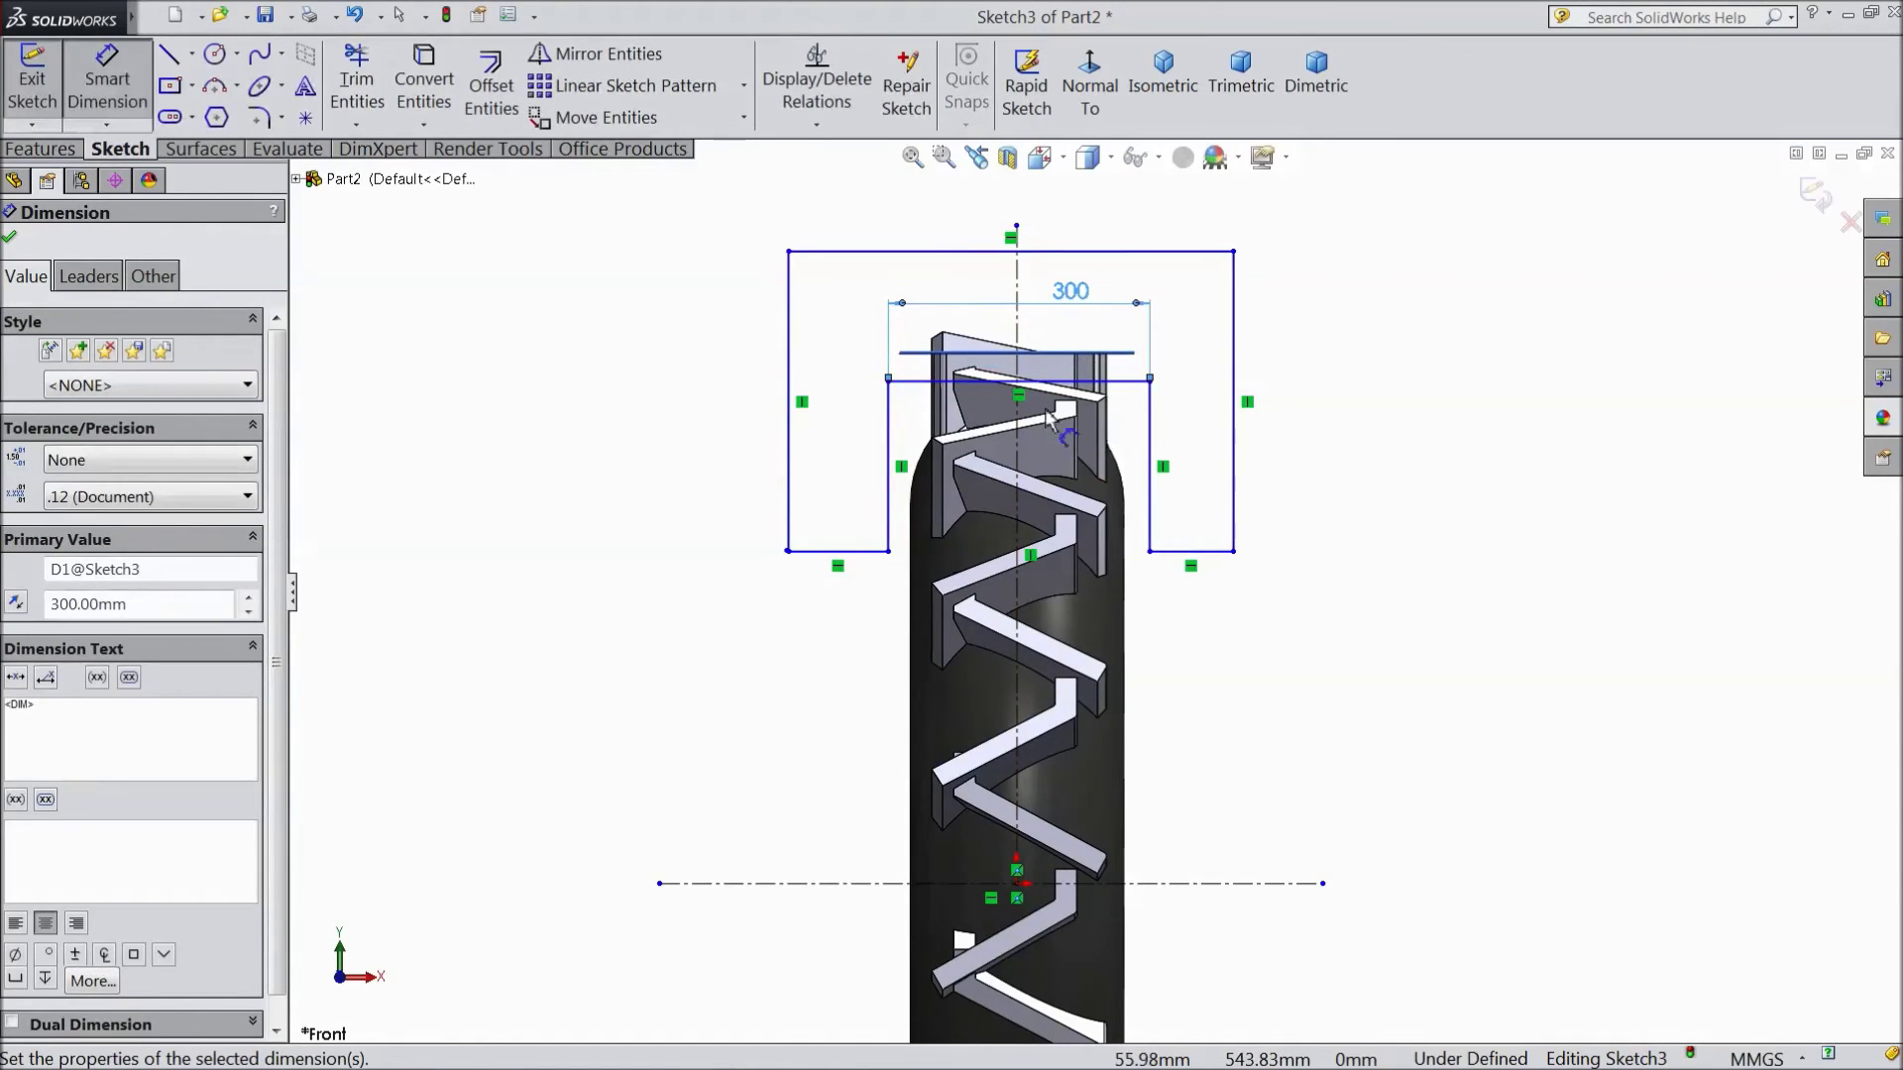
Make the two inner vertical sides of the profile symmetric about the vertical centerline.
left_click(107, 84)
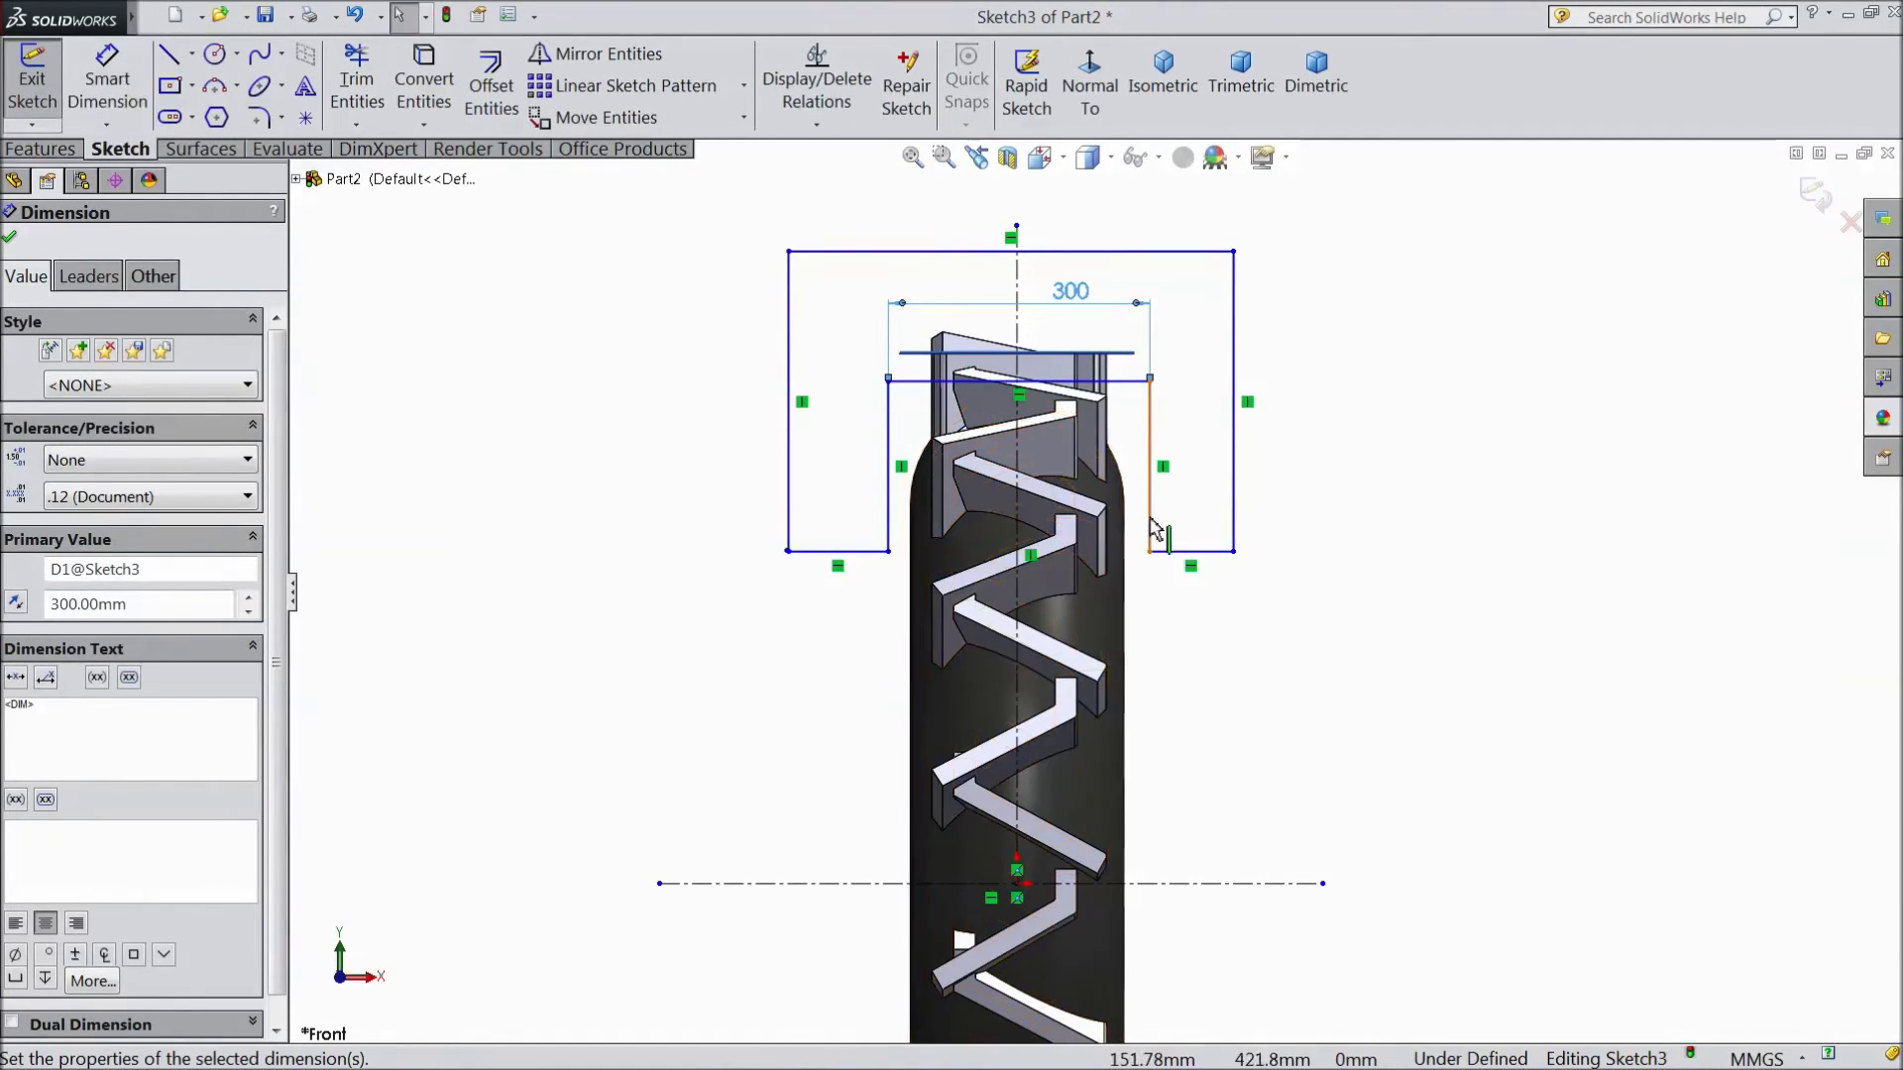
left_click(1150, 441)
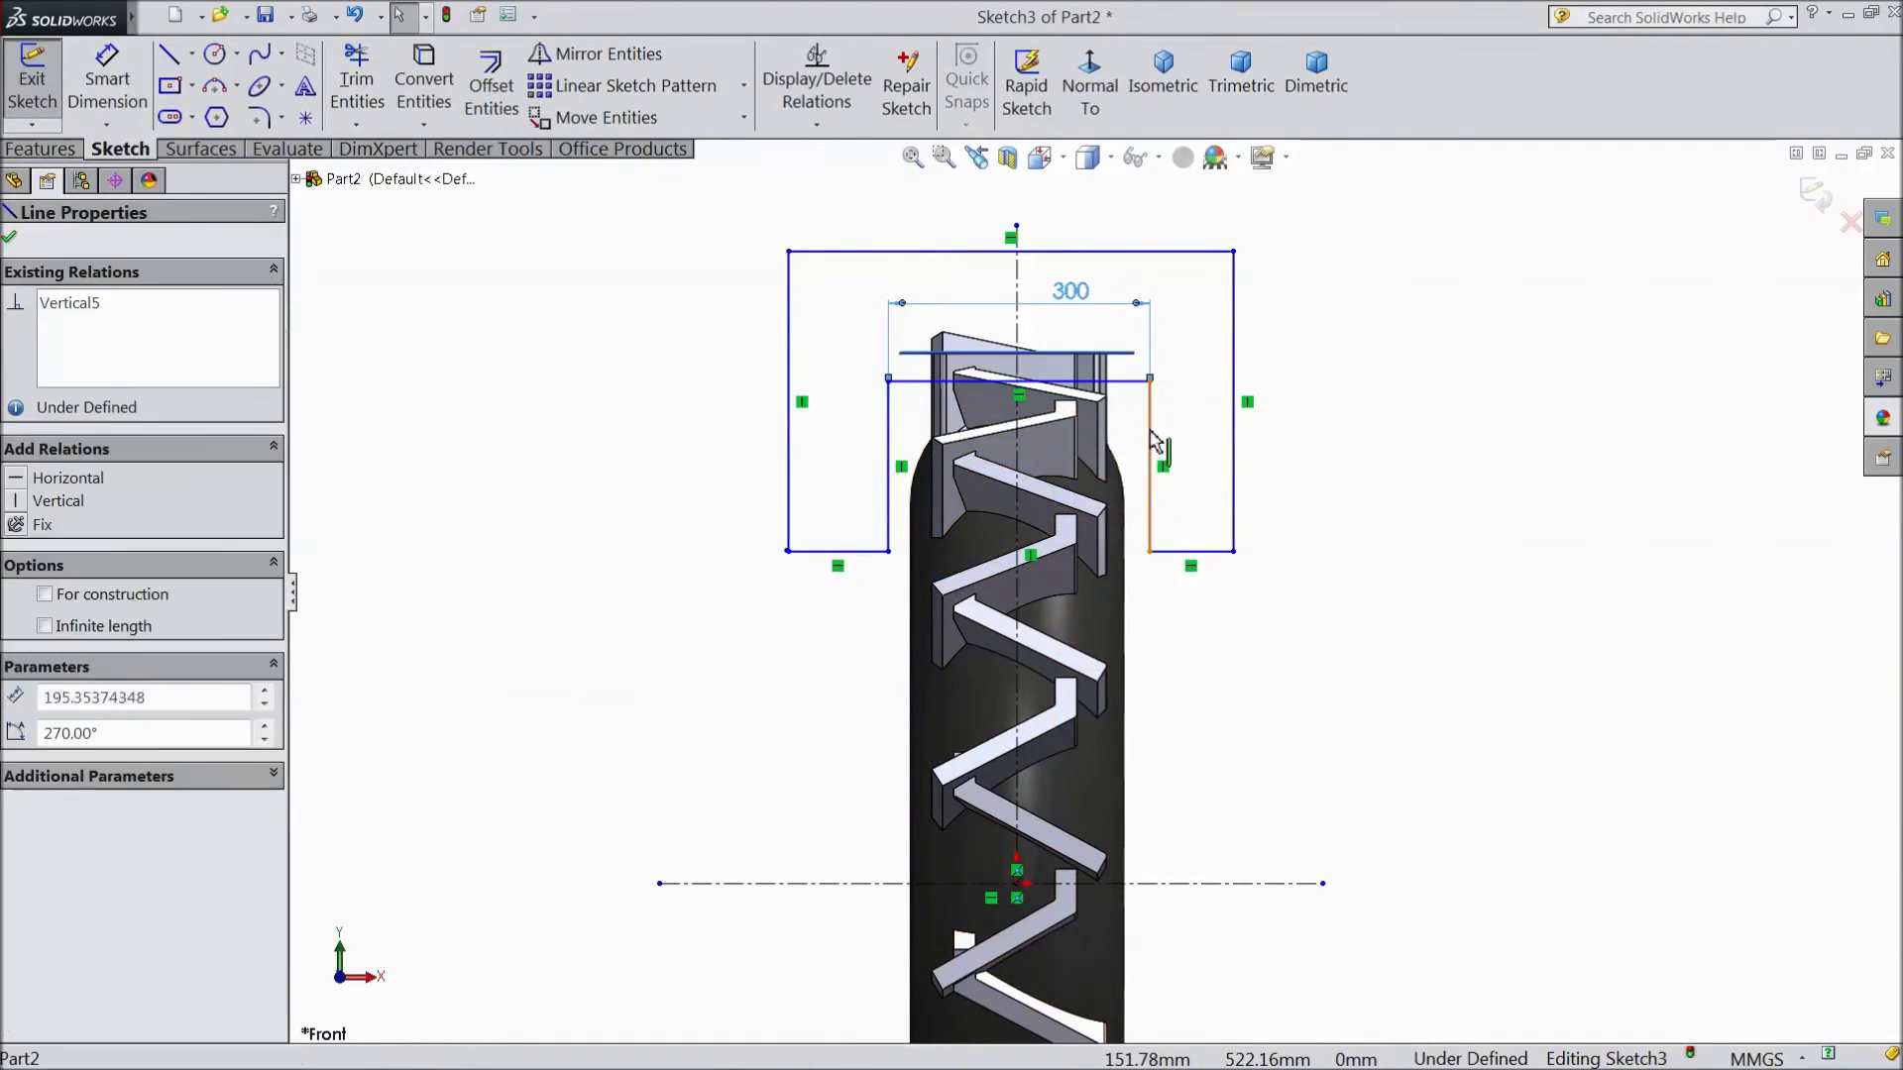
left_click(1018, 329, "ctrl")
left_click(888, 427, "ctrl")
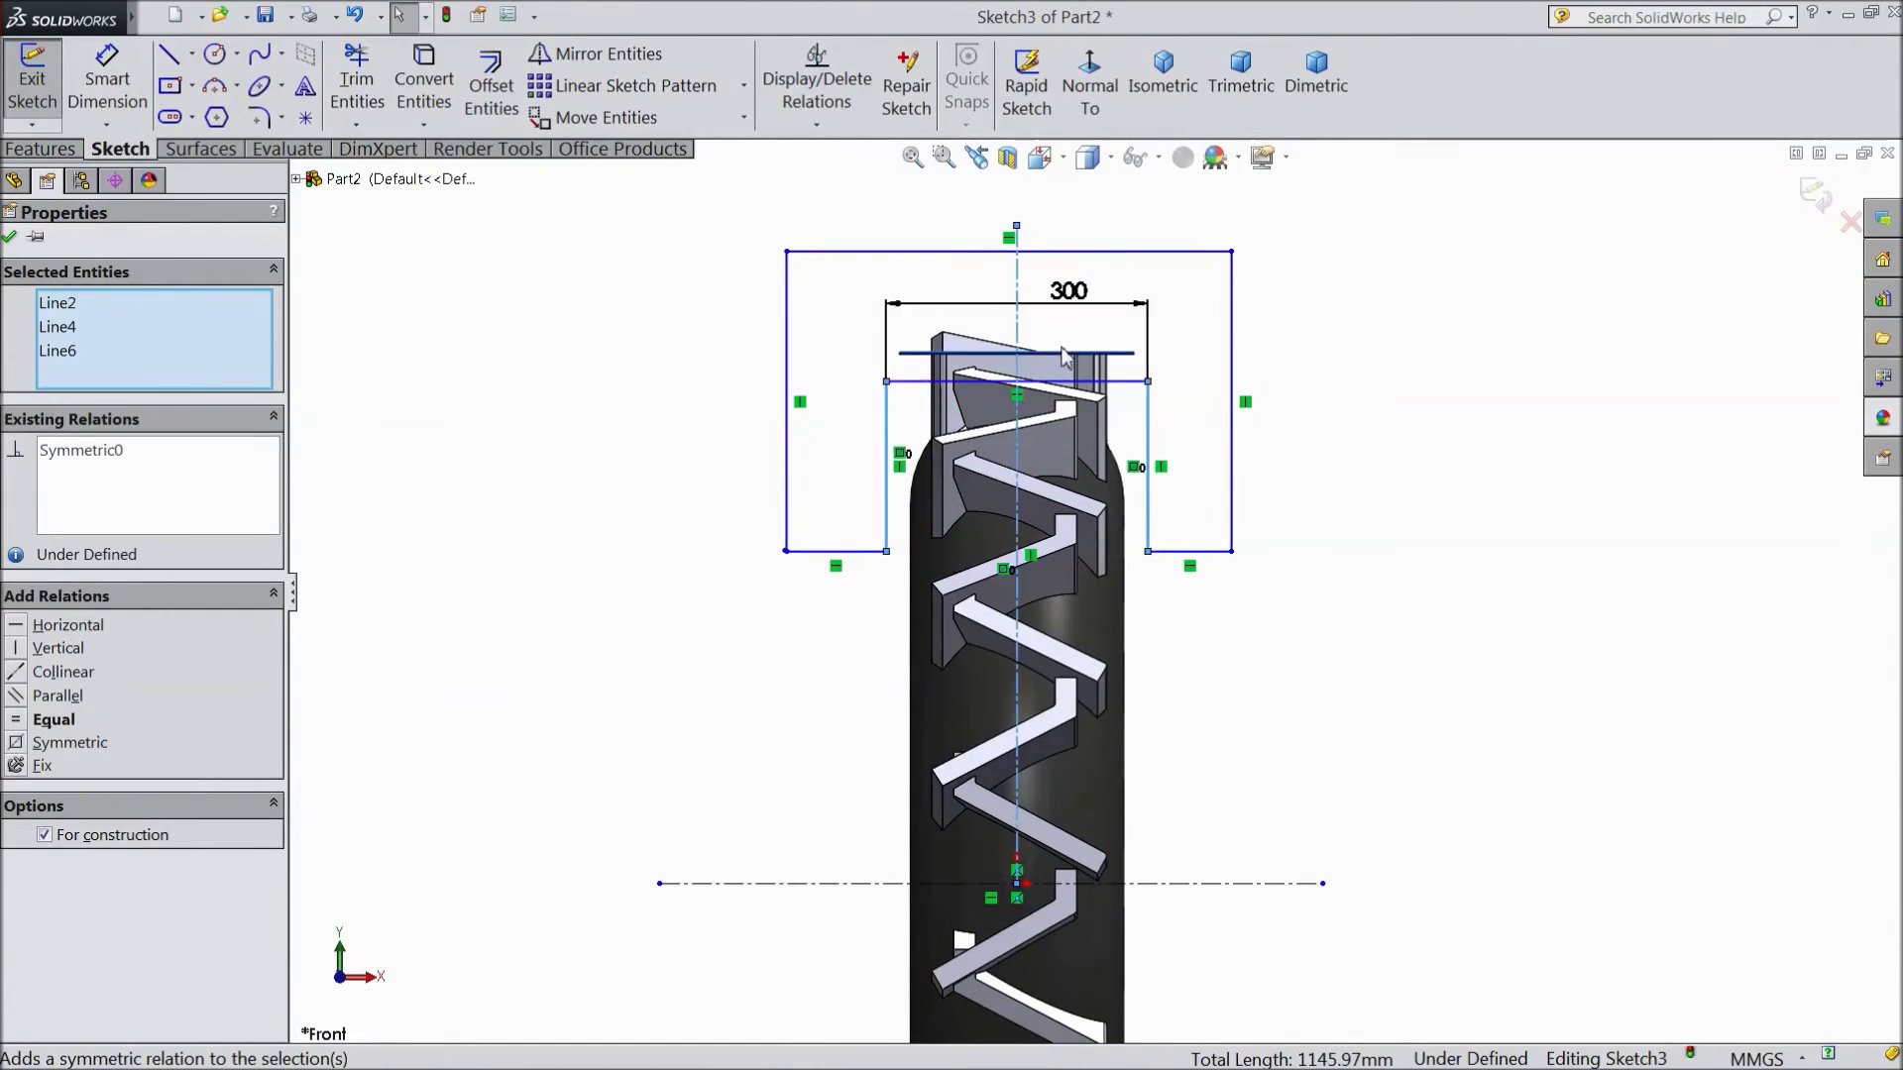
Dimension the inner horizontal line 590 mm above the horizontal centerline.
left_click(107, 79)
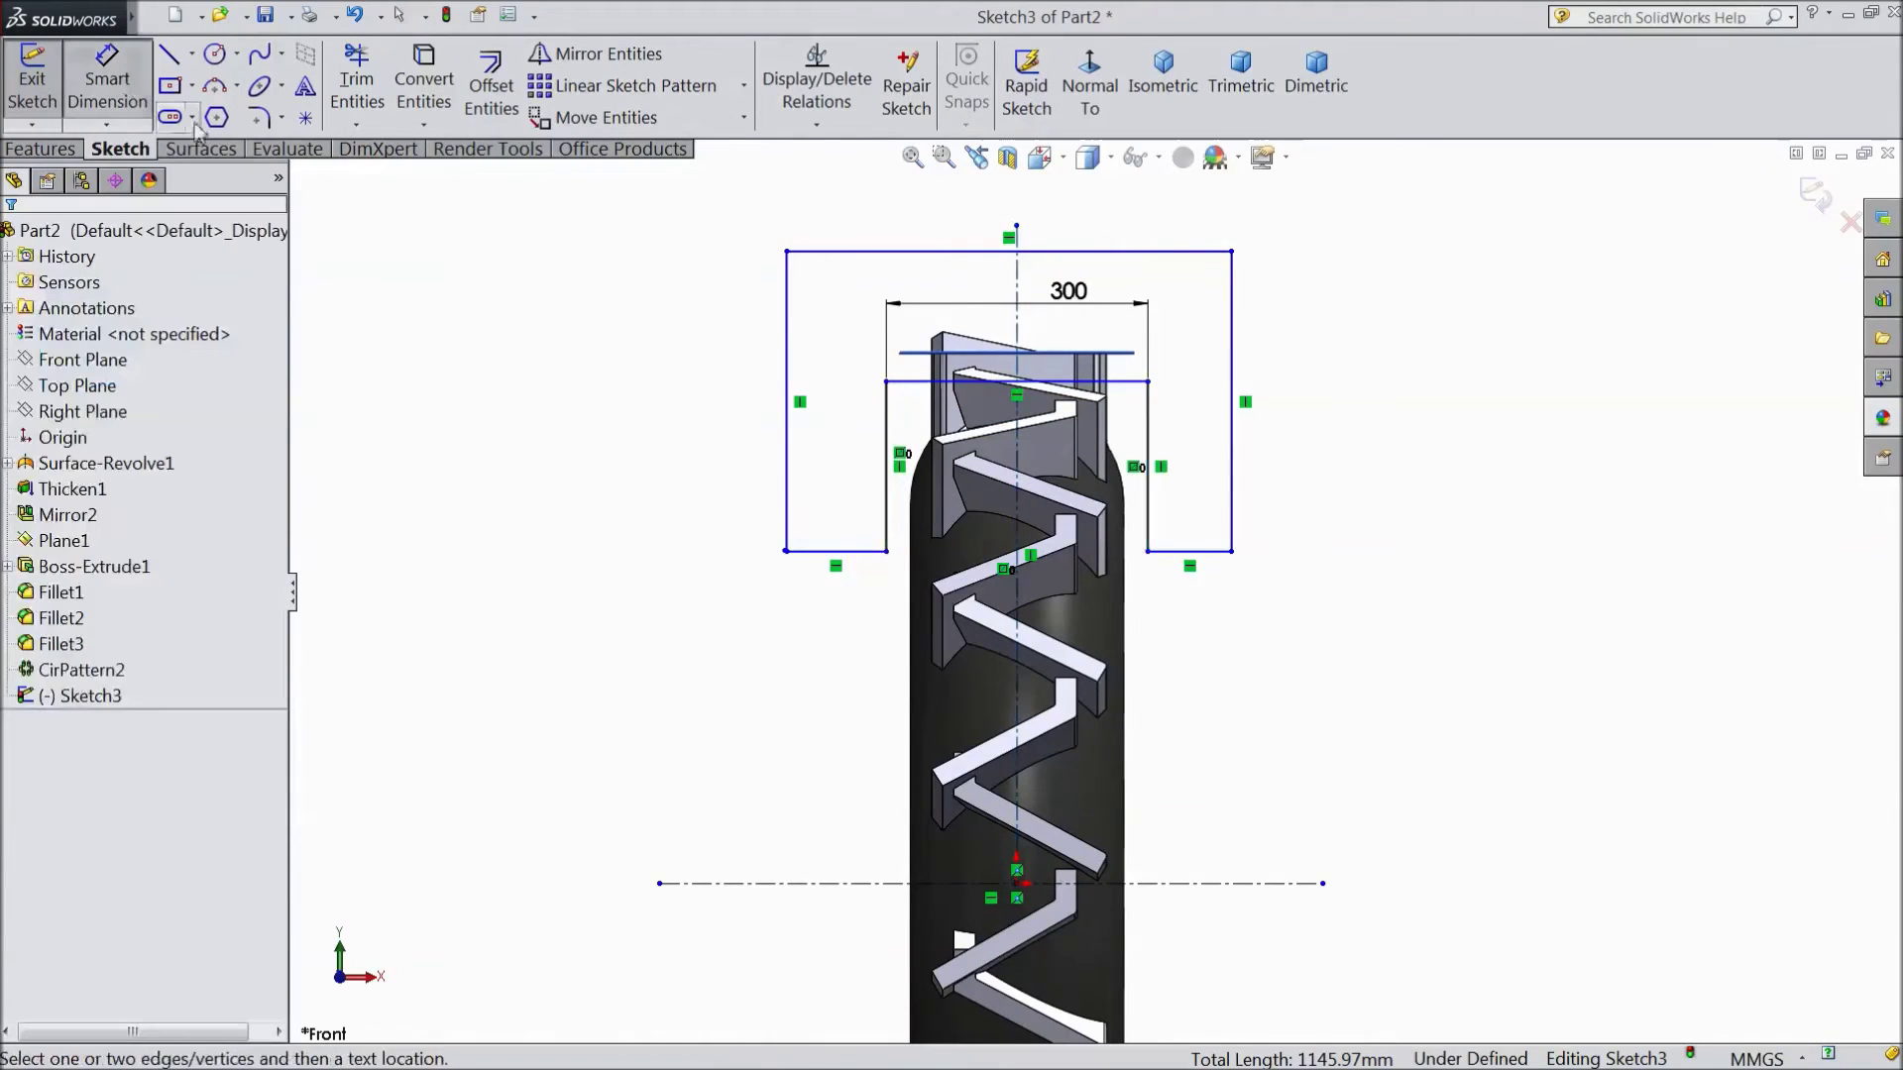
left_click(1135, 382)
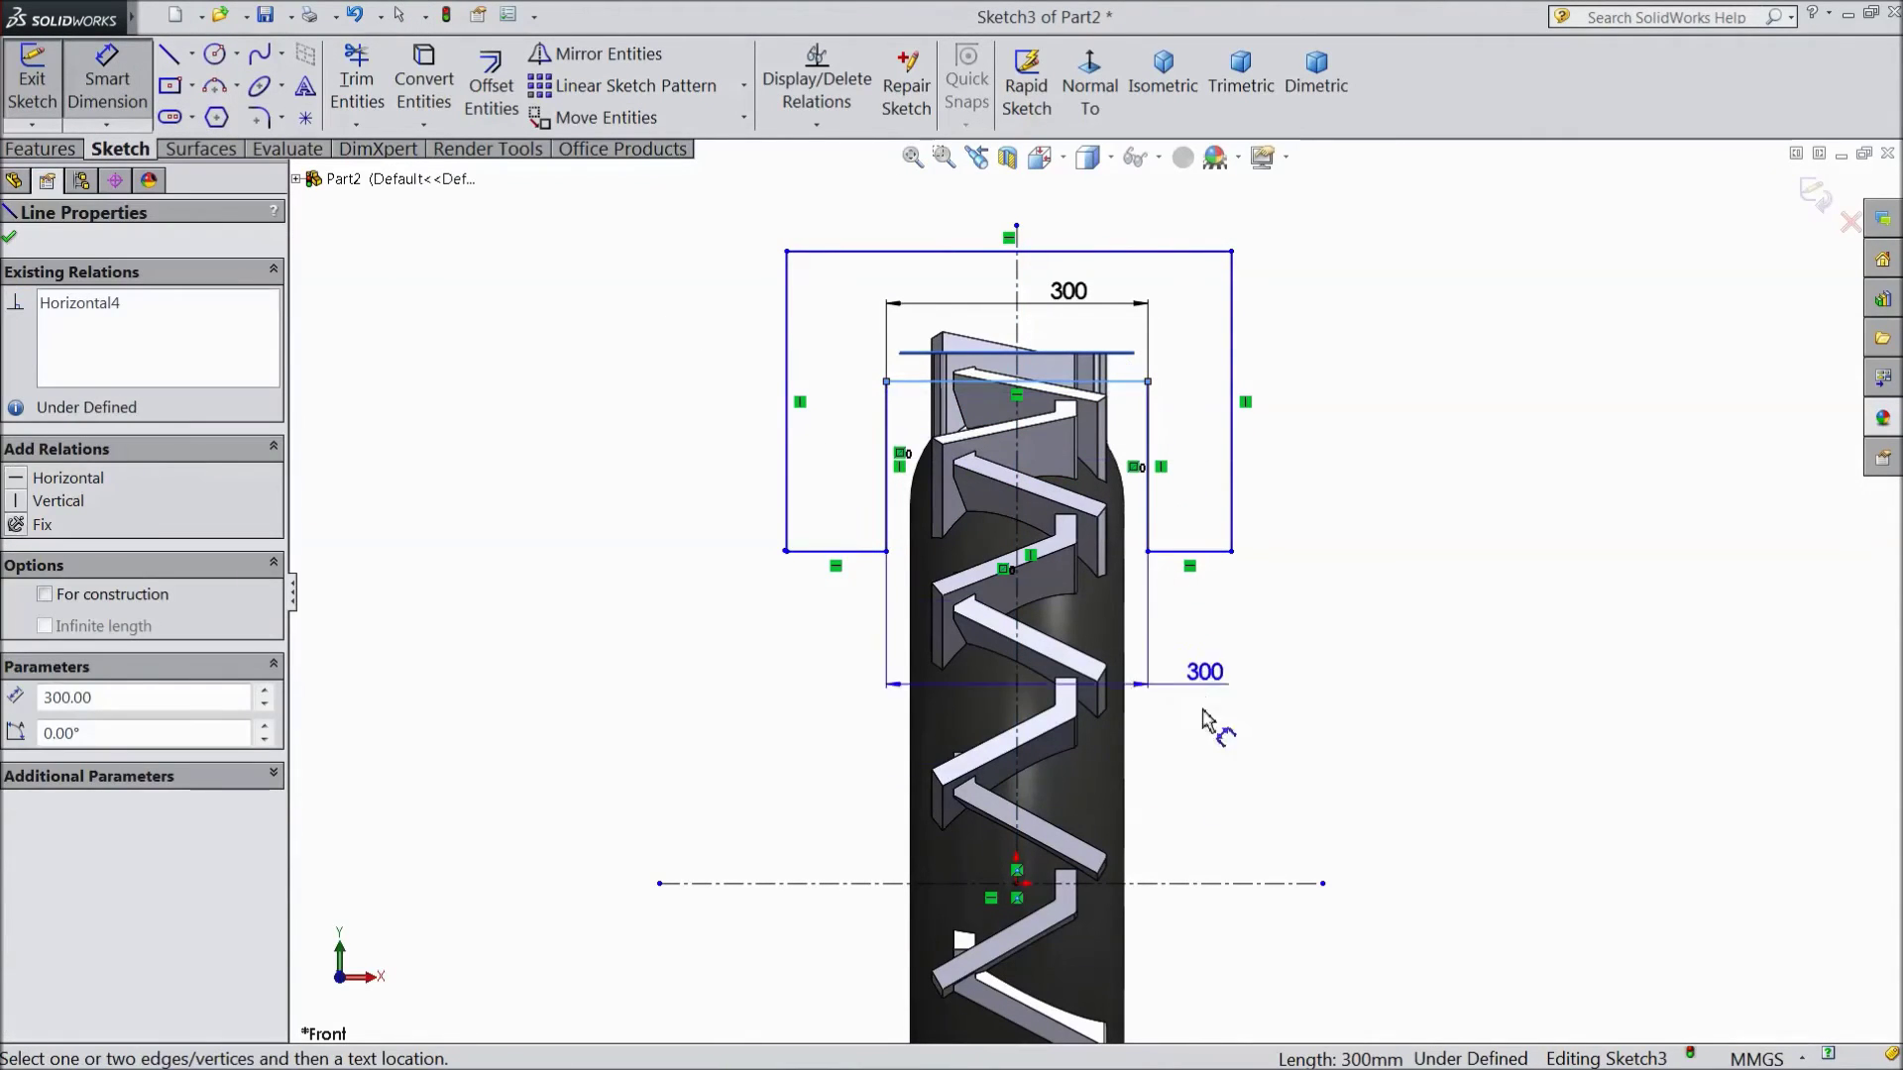
left_click(1232, 883)
left_click(1318, 699)
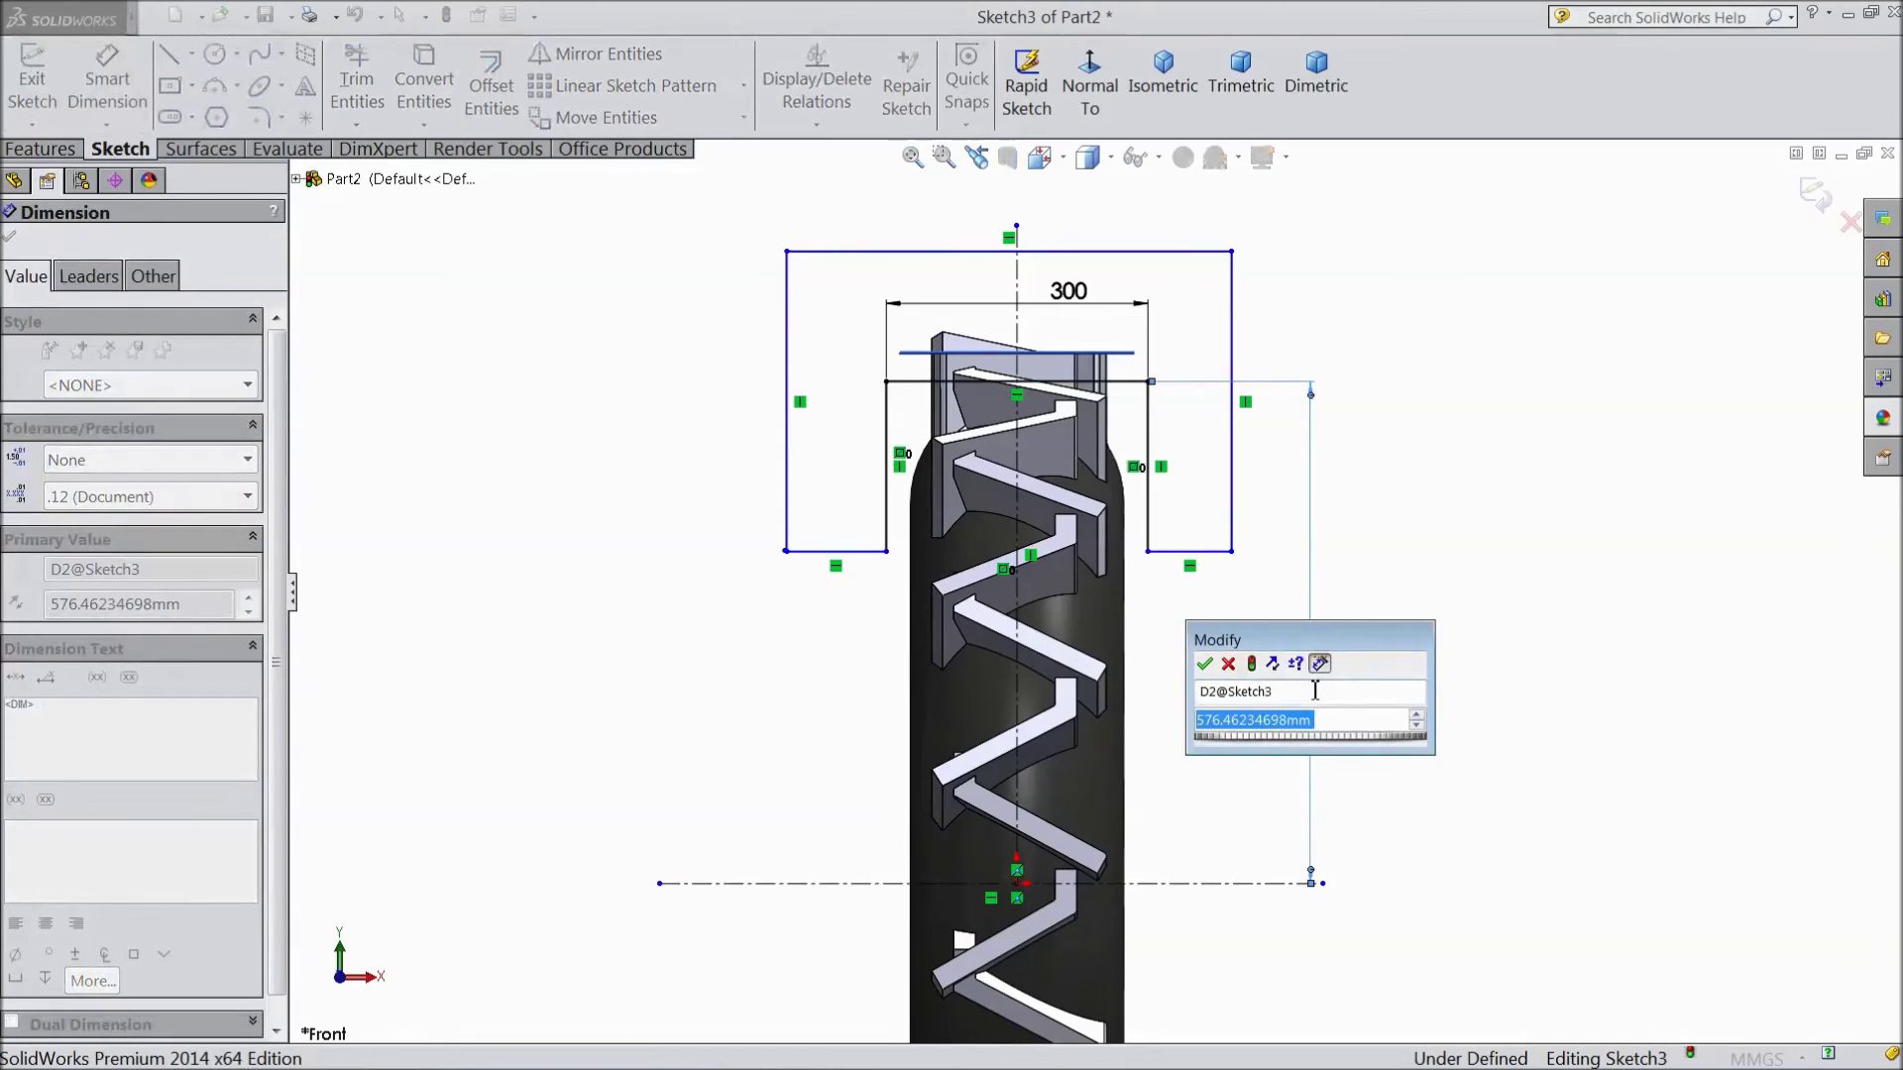
type("590")
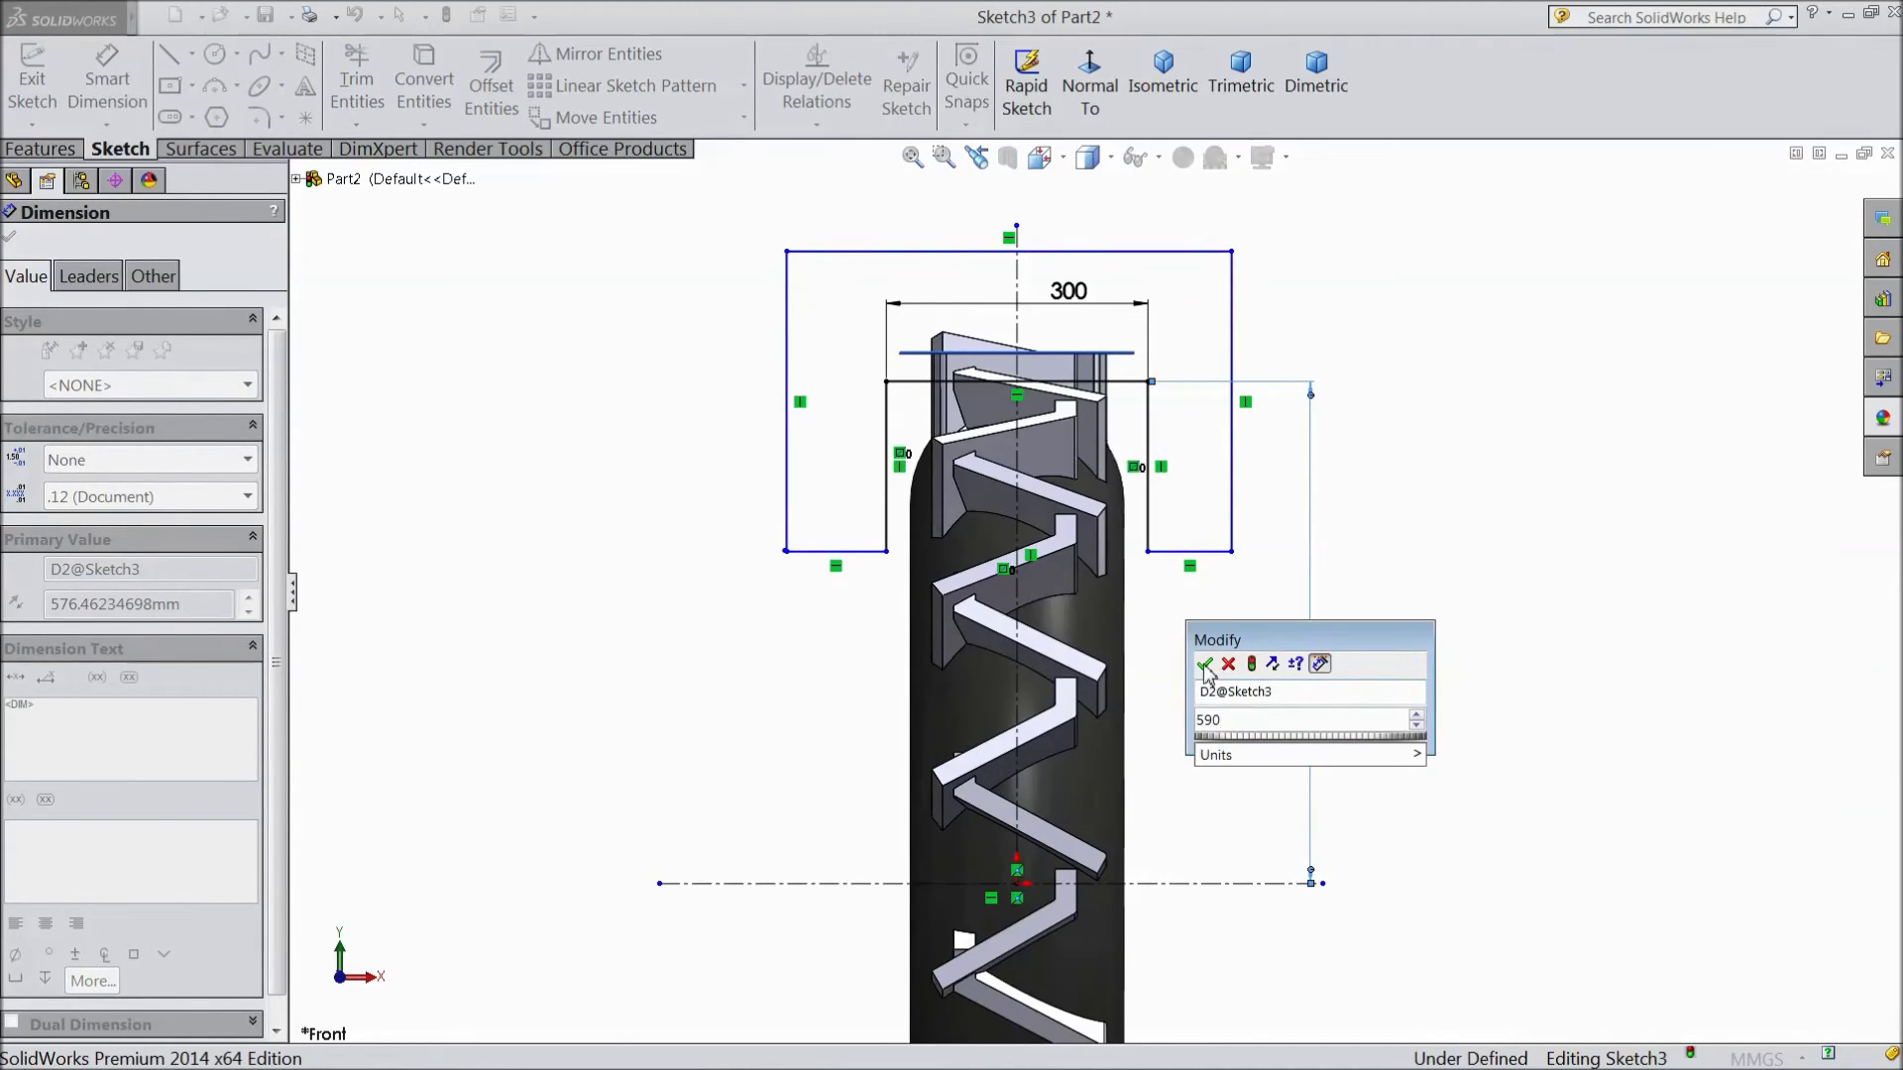
left_click(1204, 665)
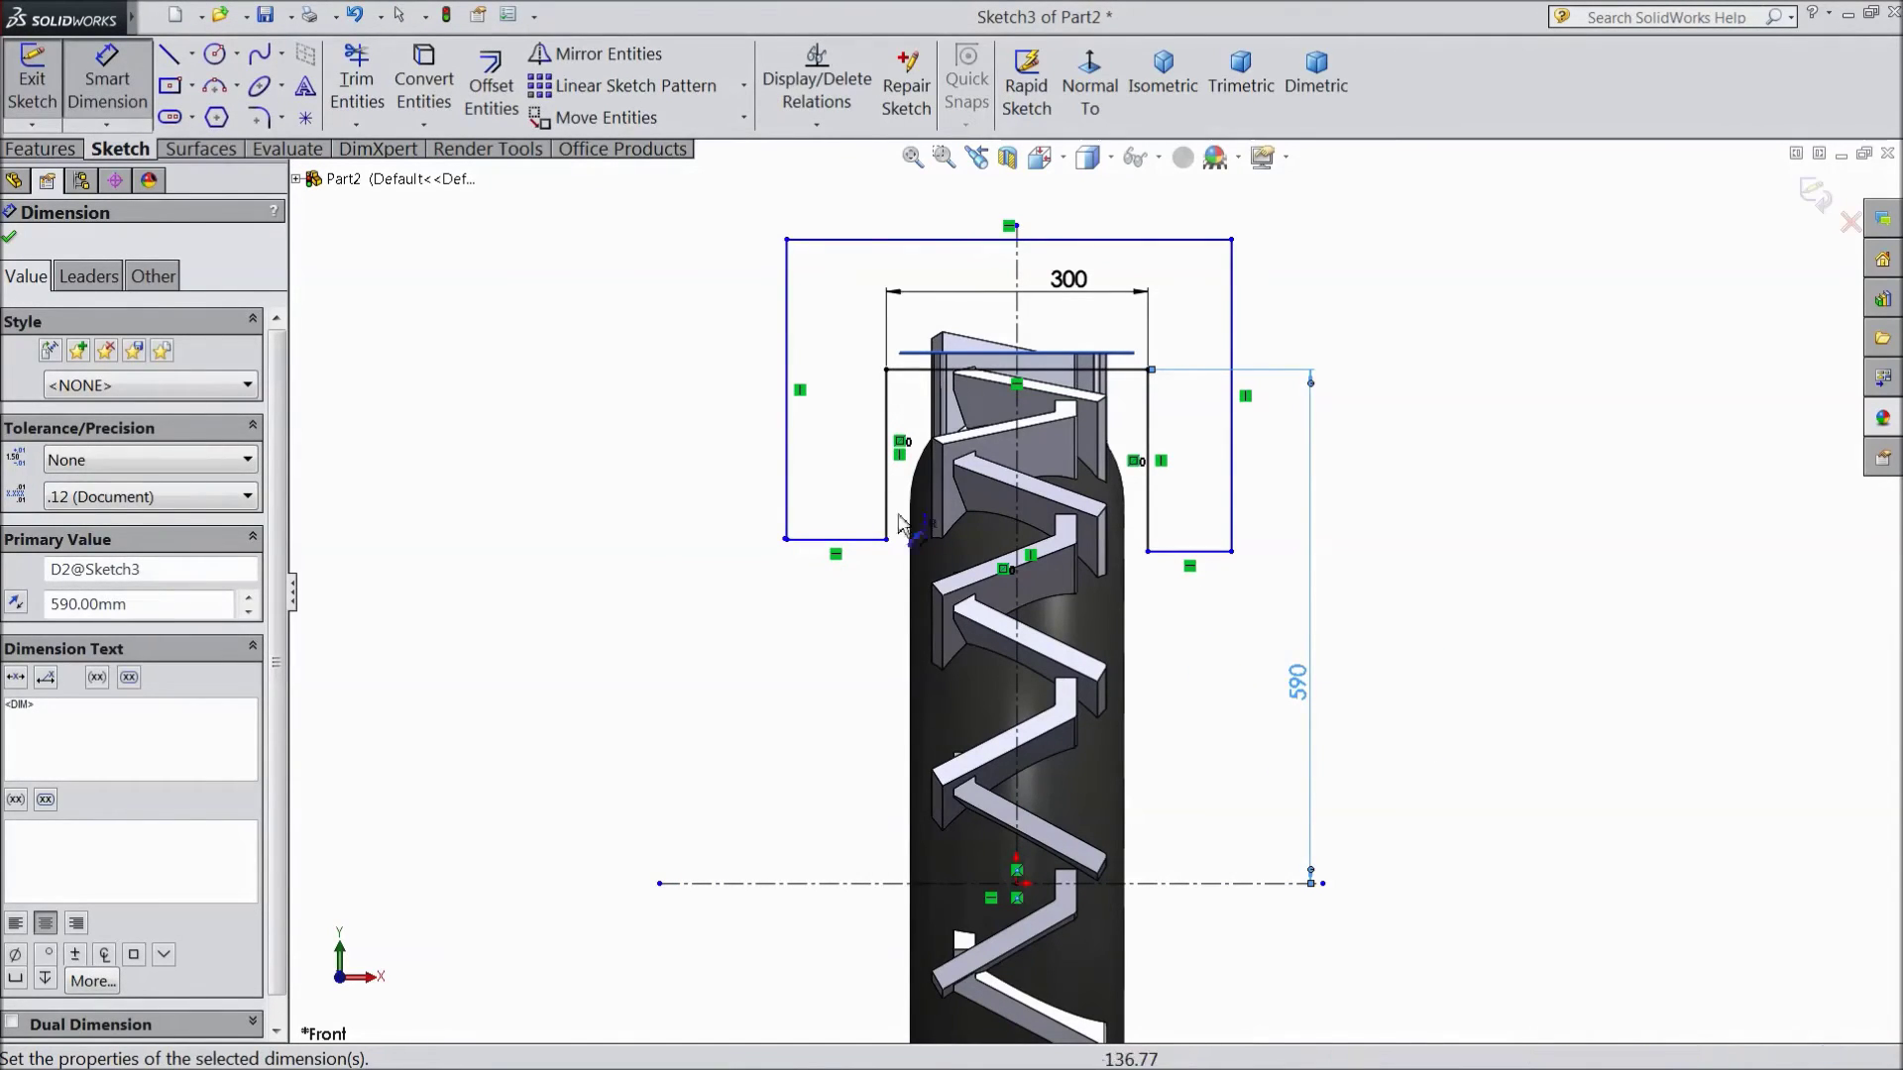
Try a sketch chamfer with unequal distances of 50 mm and 100 mm on the profile's inner left corner, and undo it.
left_click(285, 117)
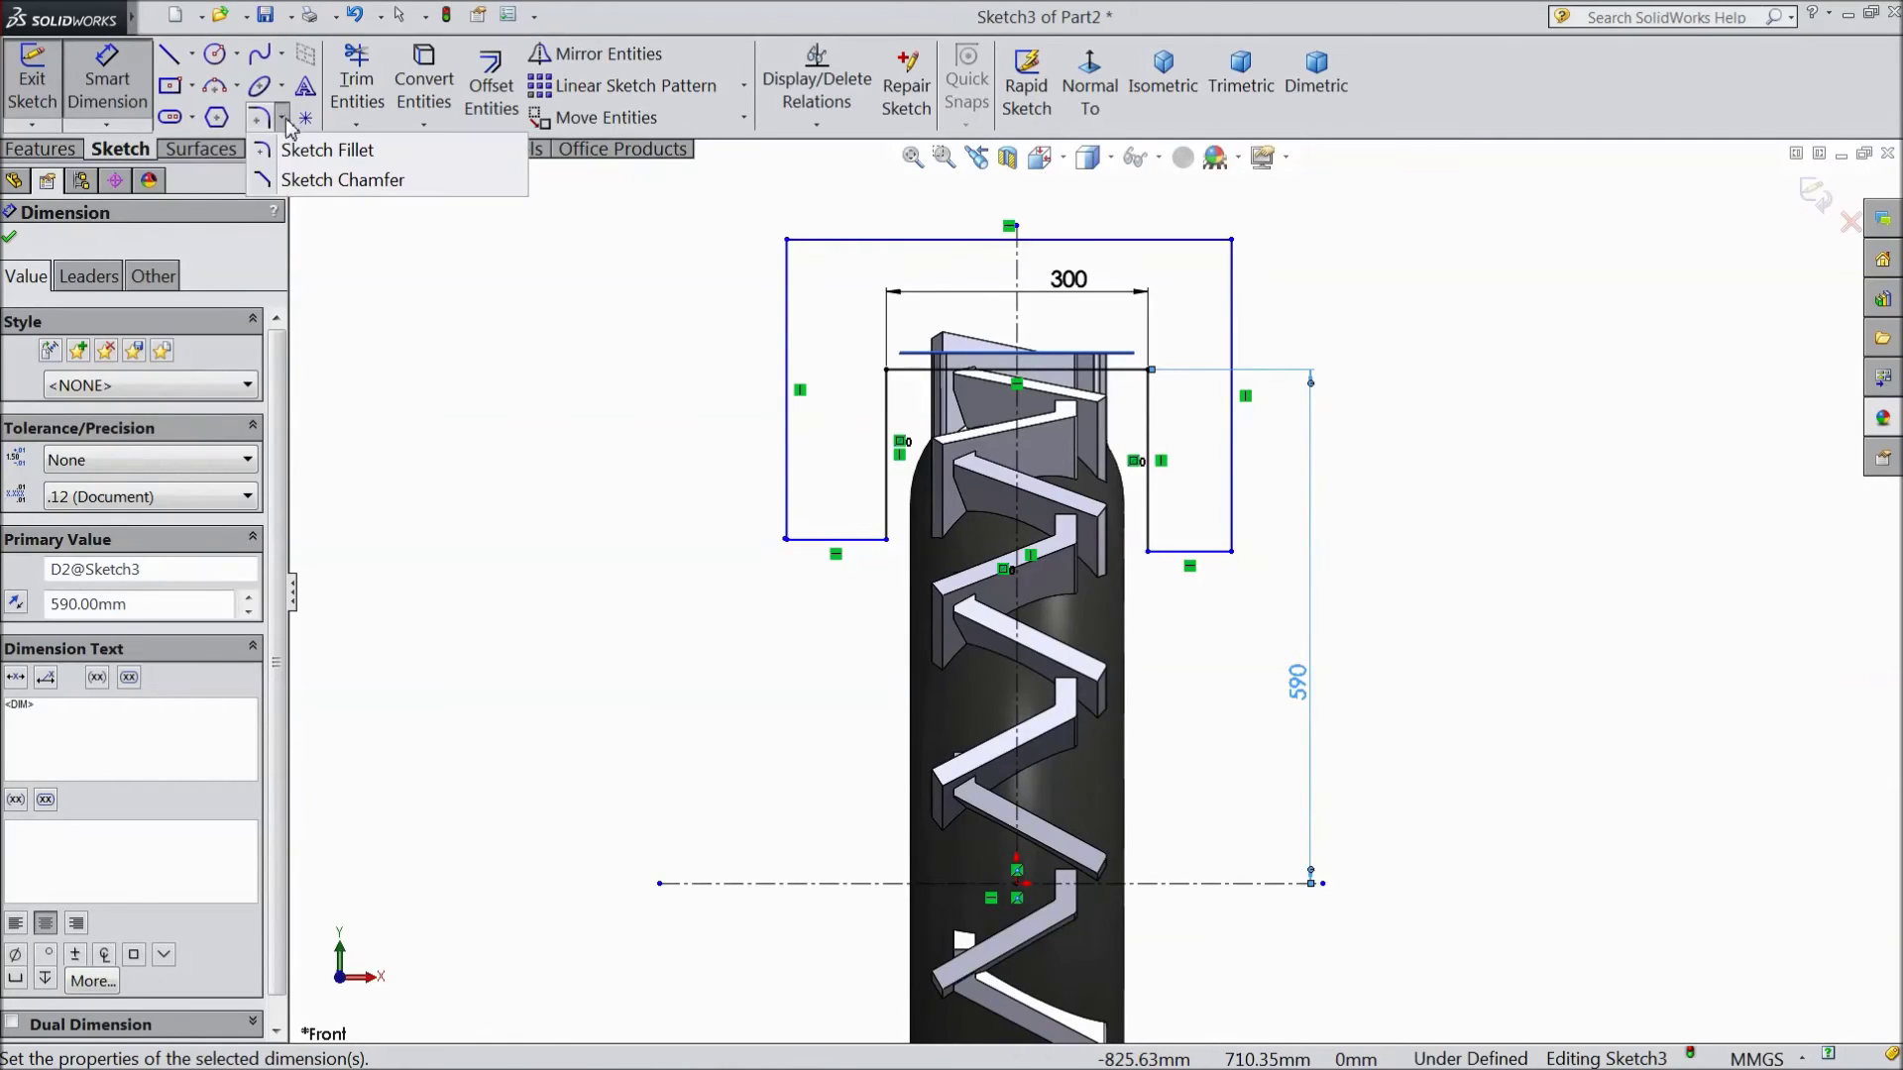
left_click(333, 181)
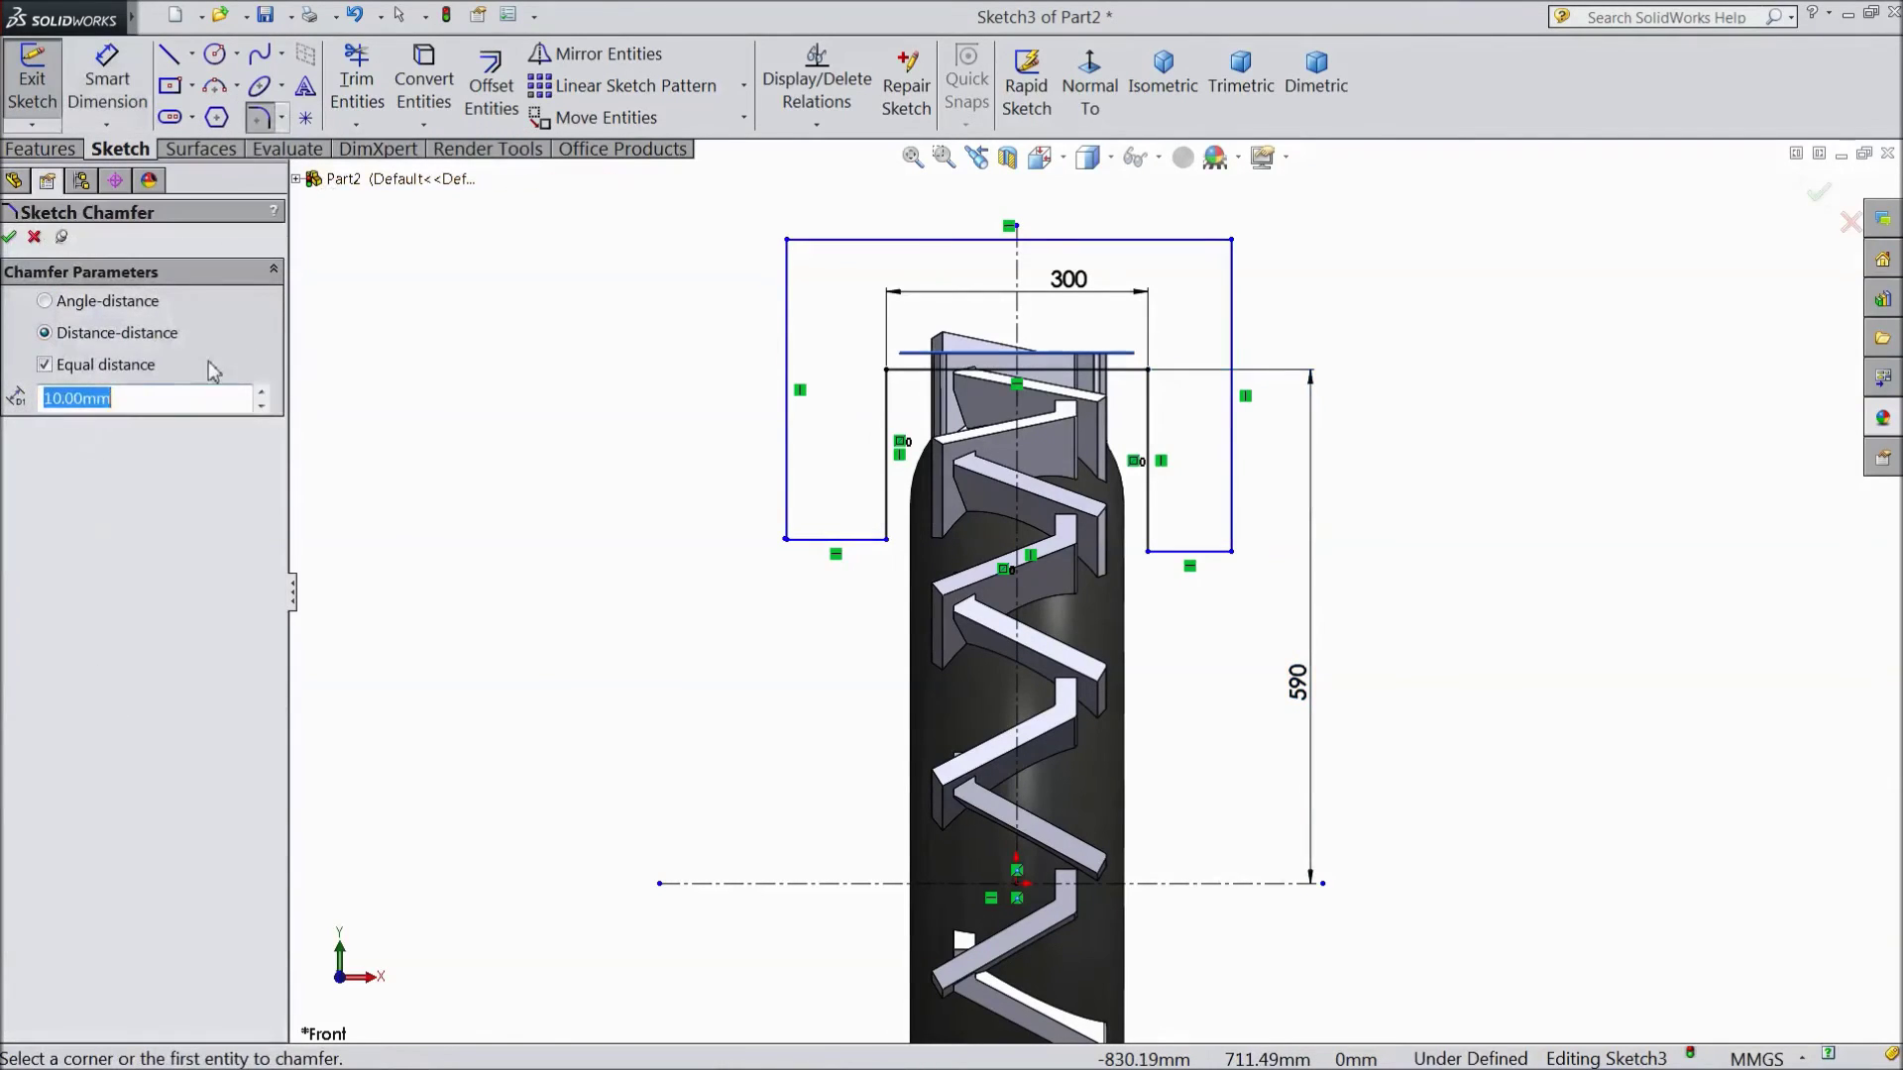
left_click(45, 366)
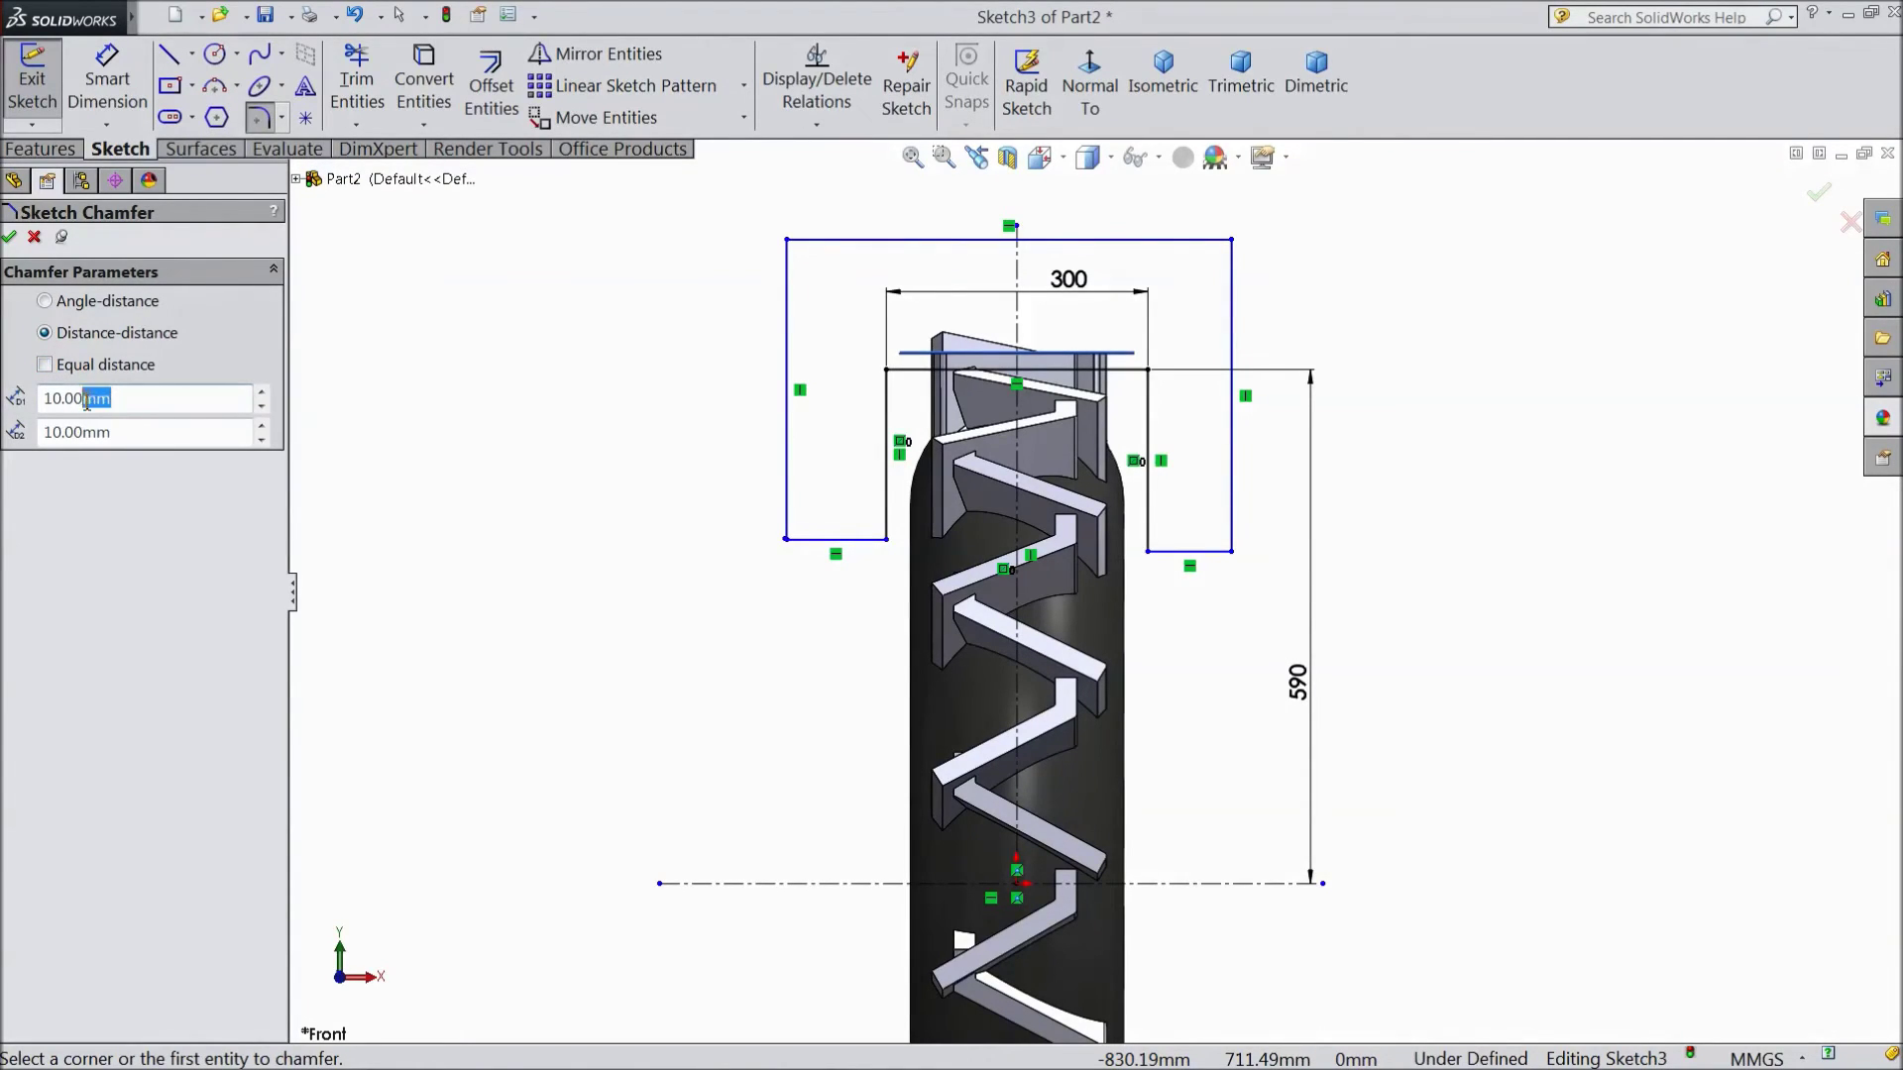
type("100")
left_click(53, 433)
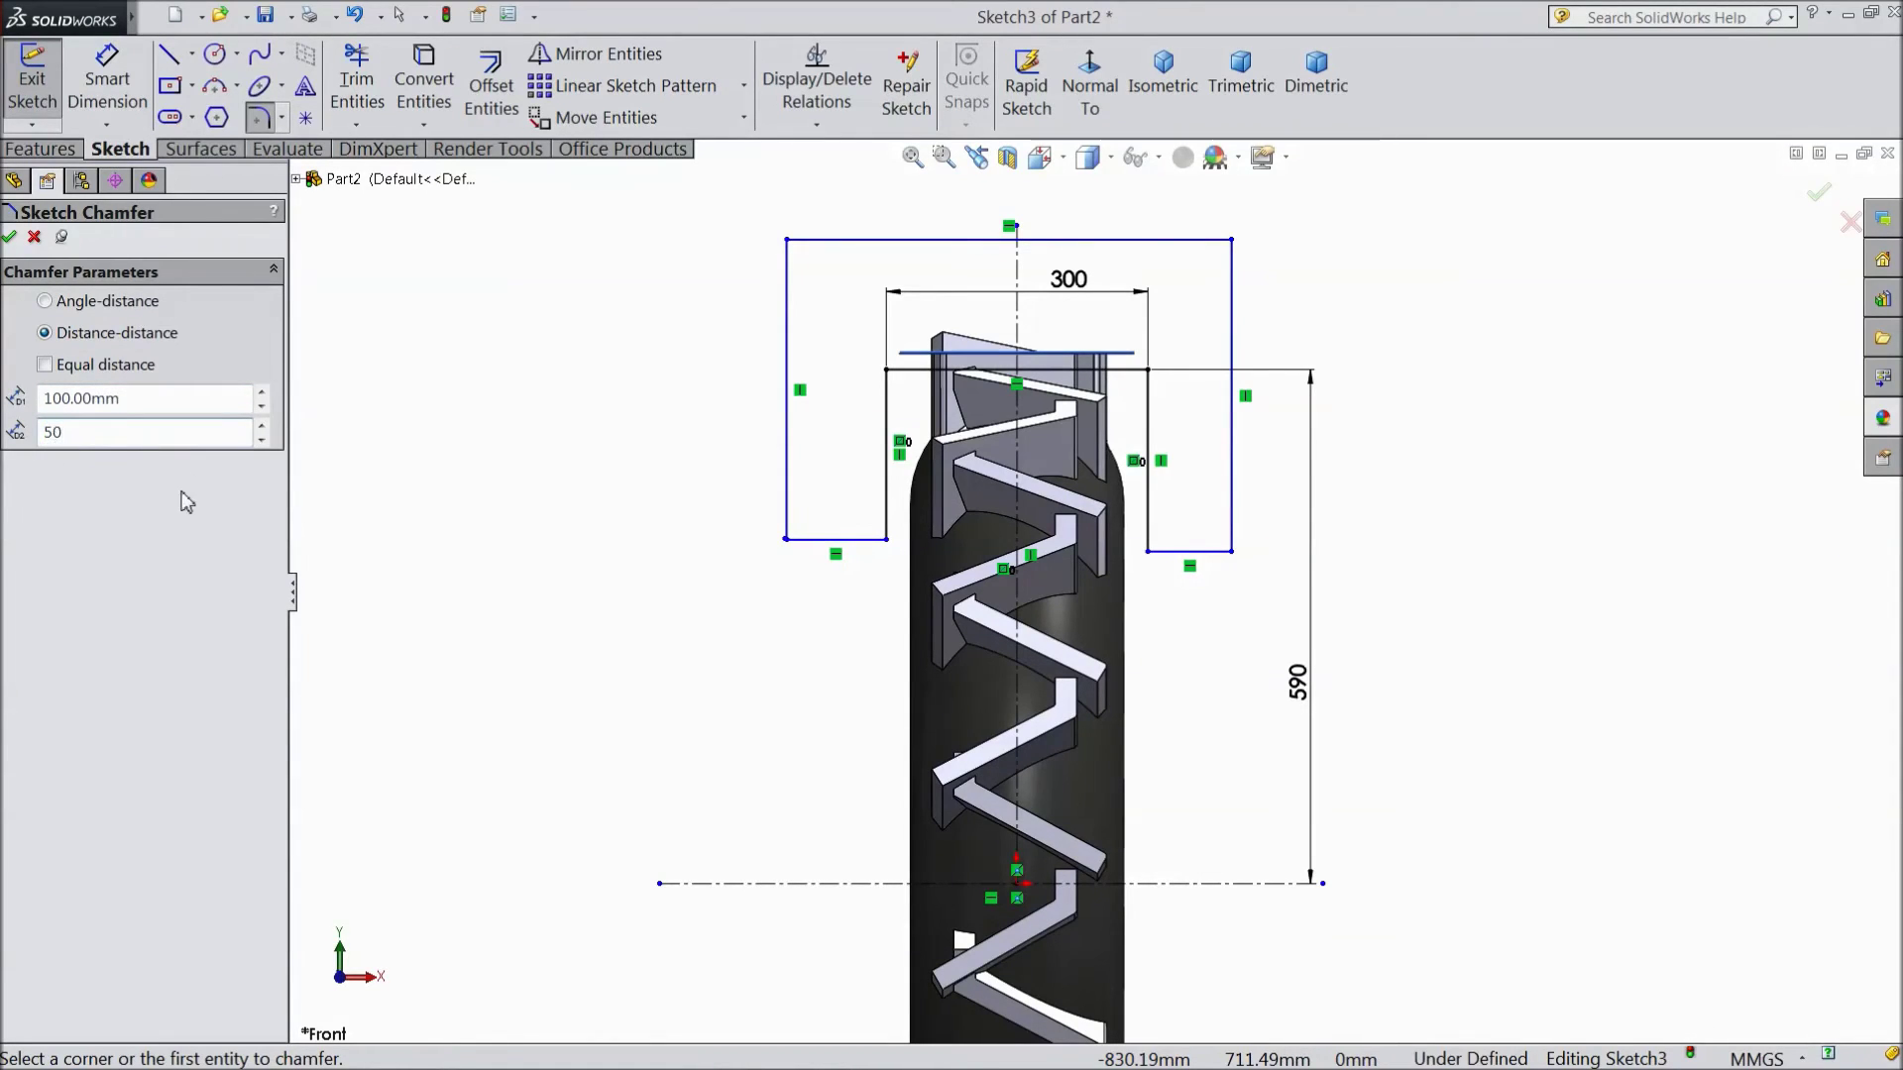
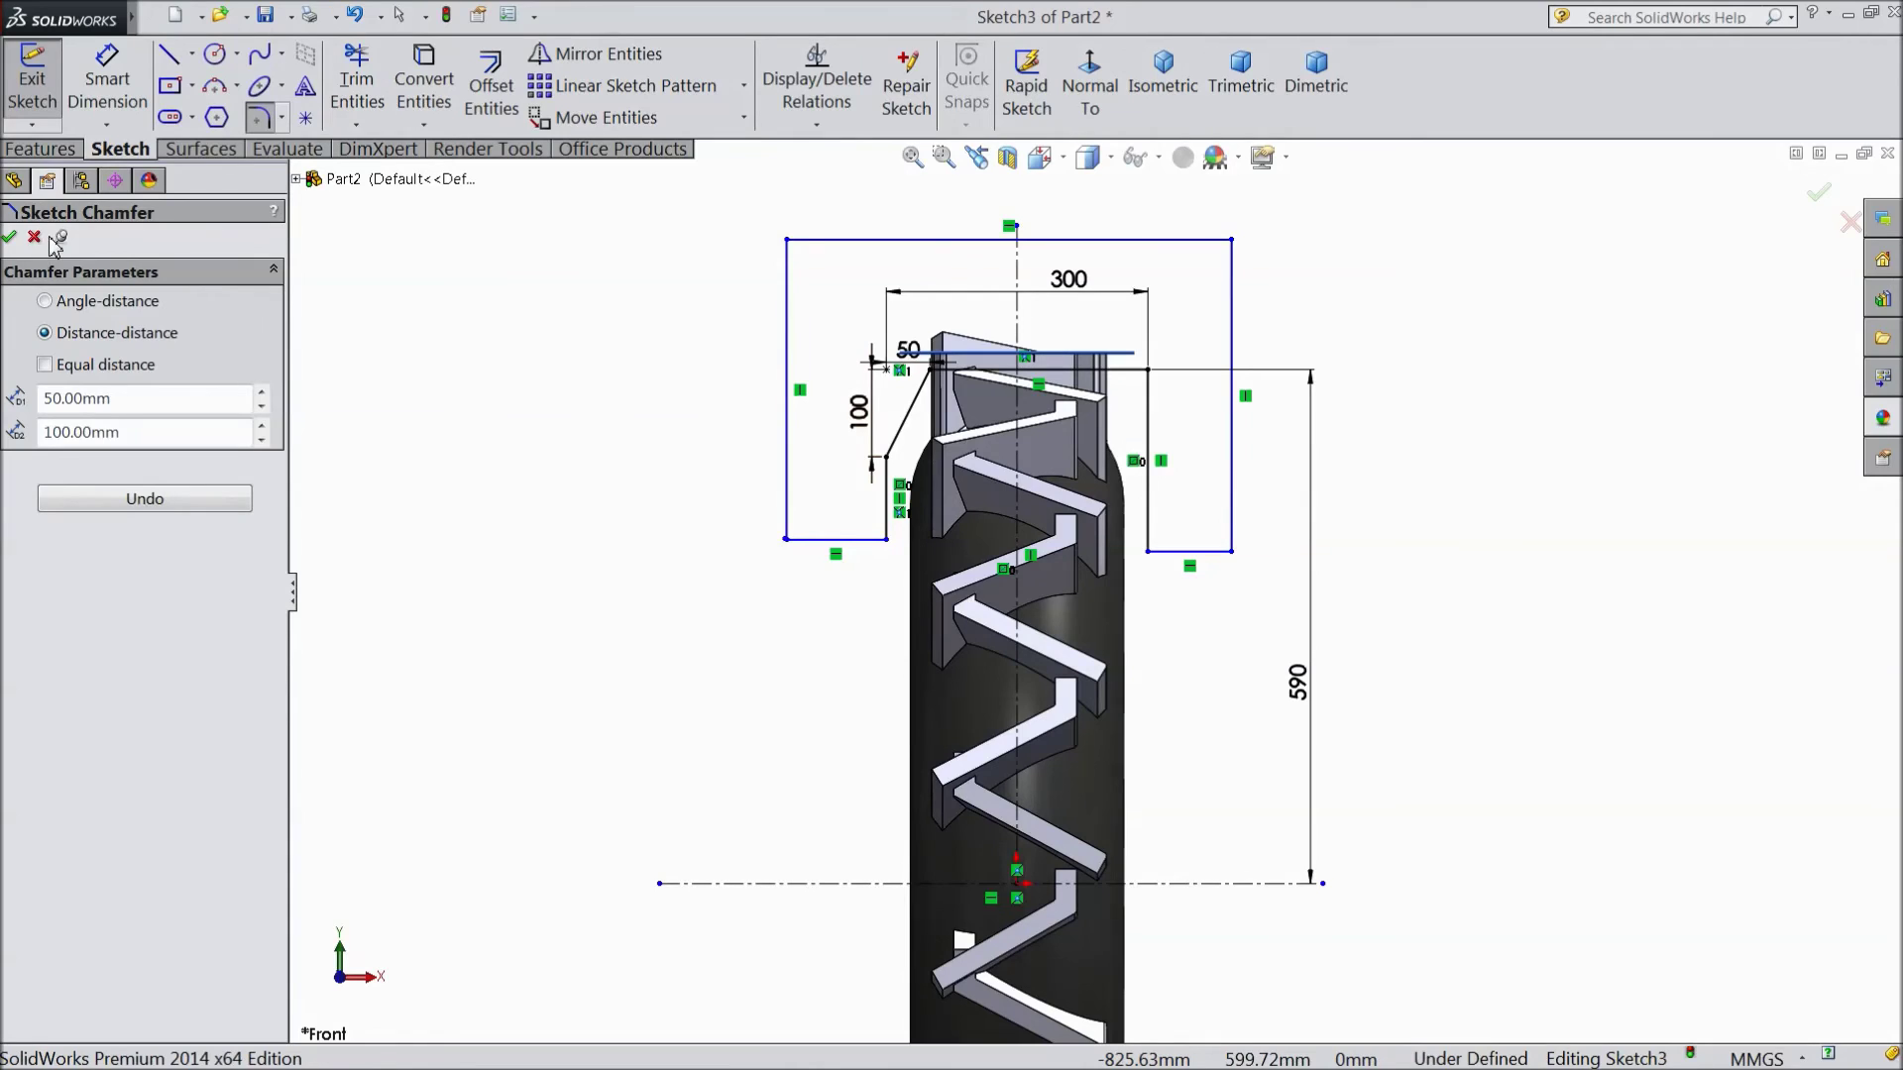
left_click(35, 238)
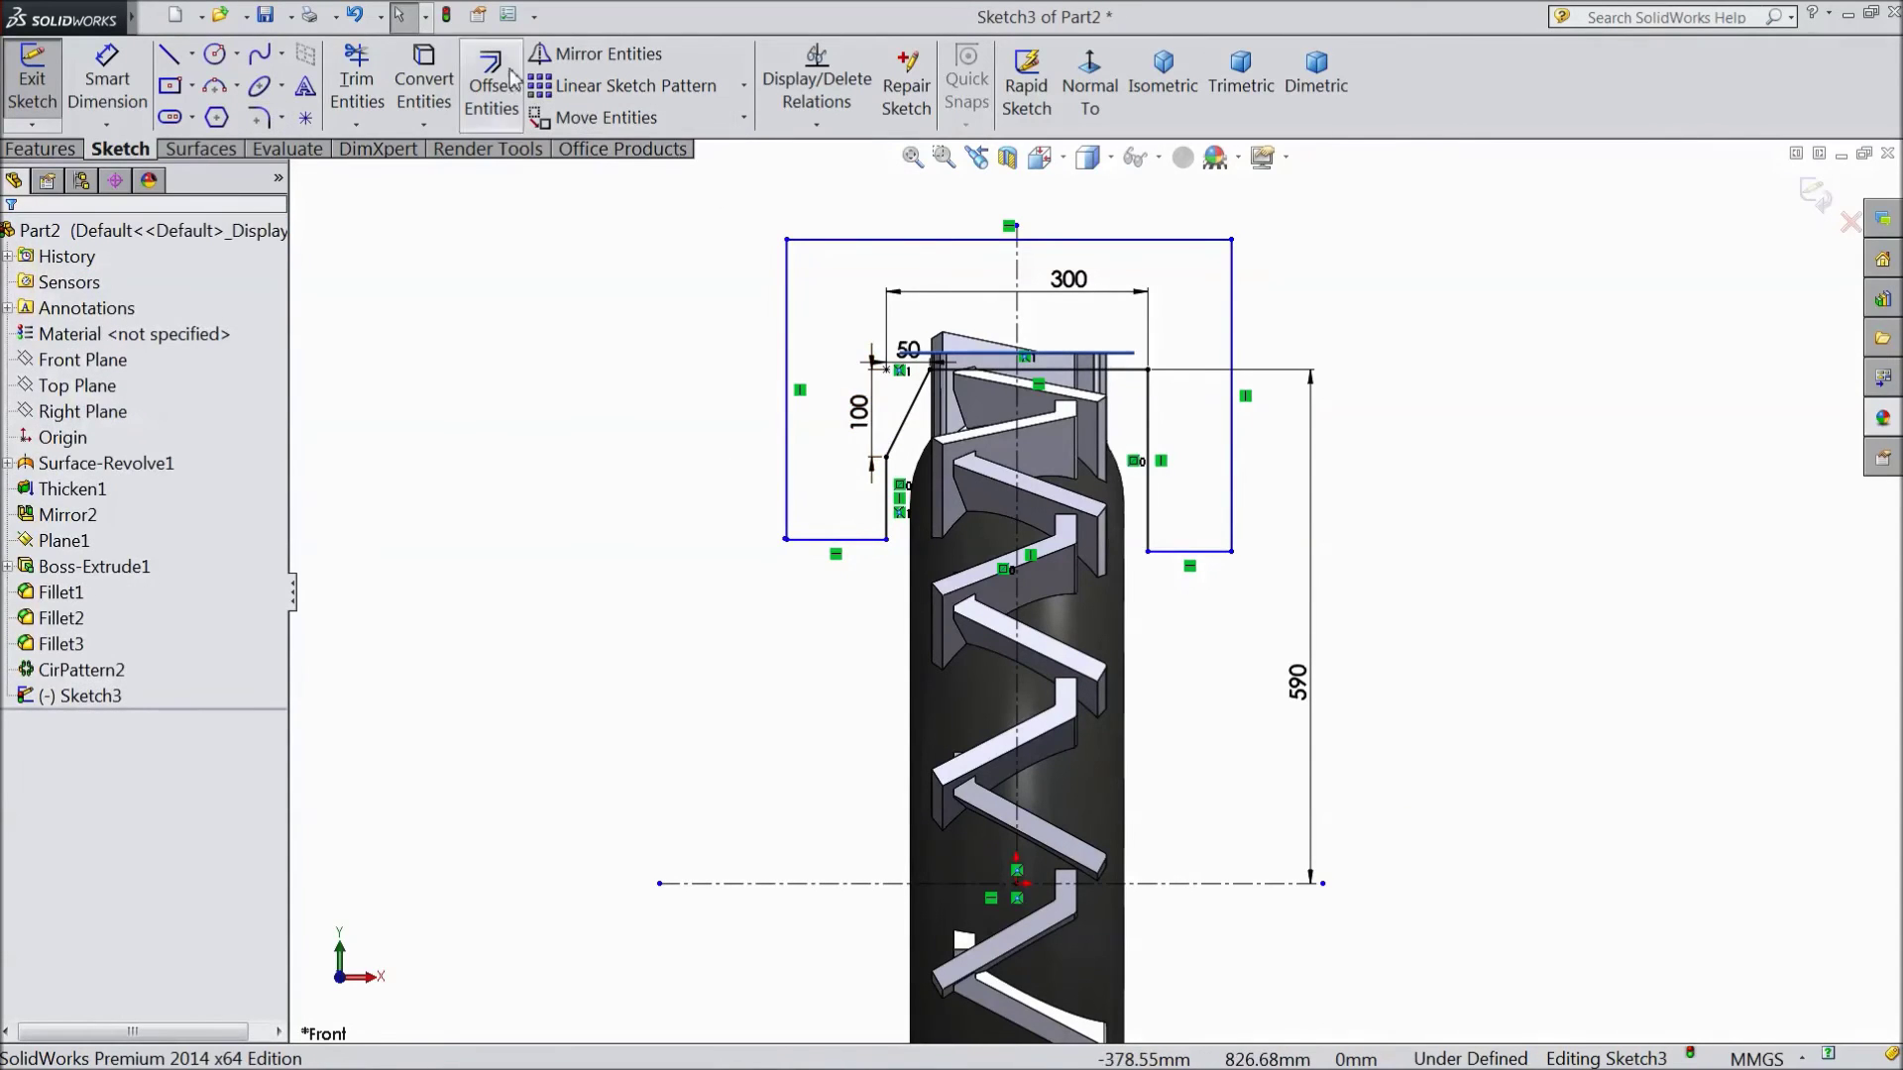
left_click(355, 16)
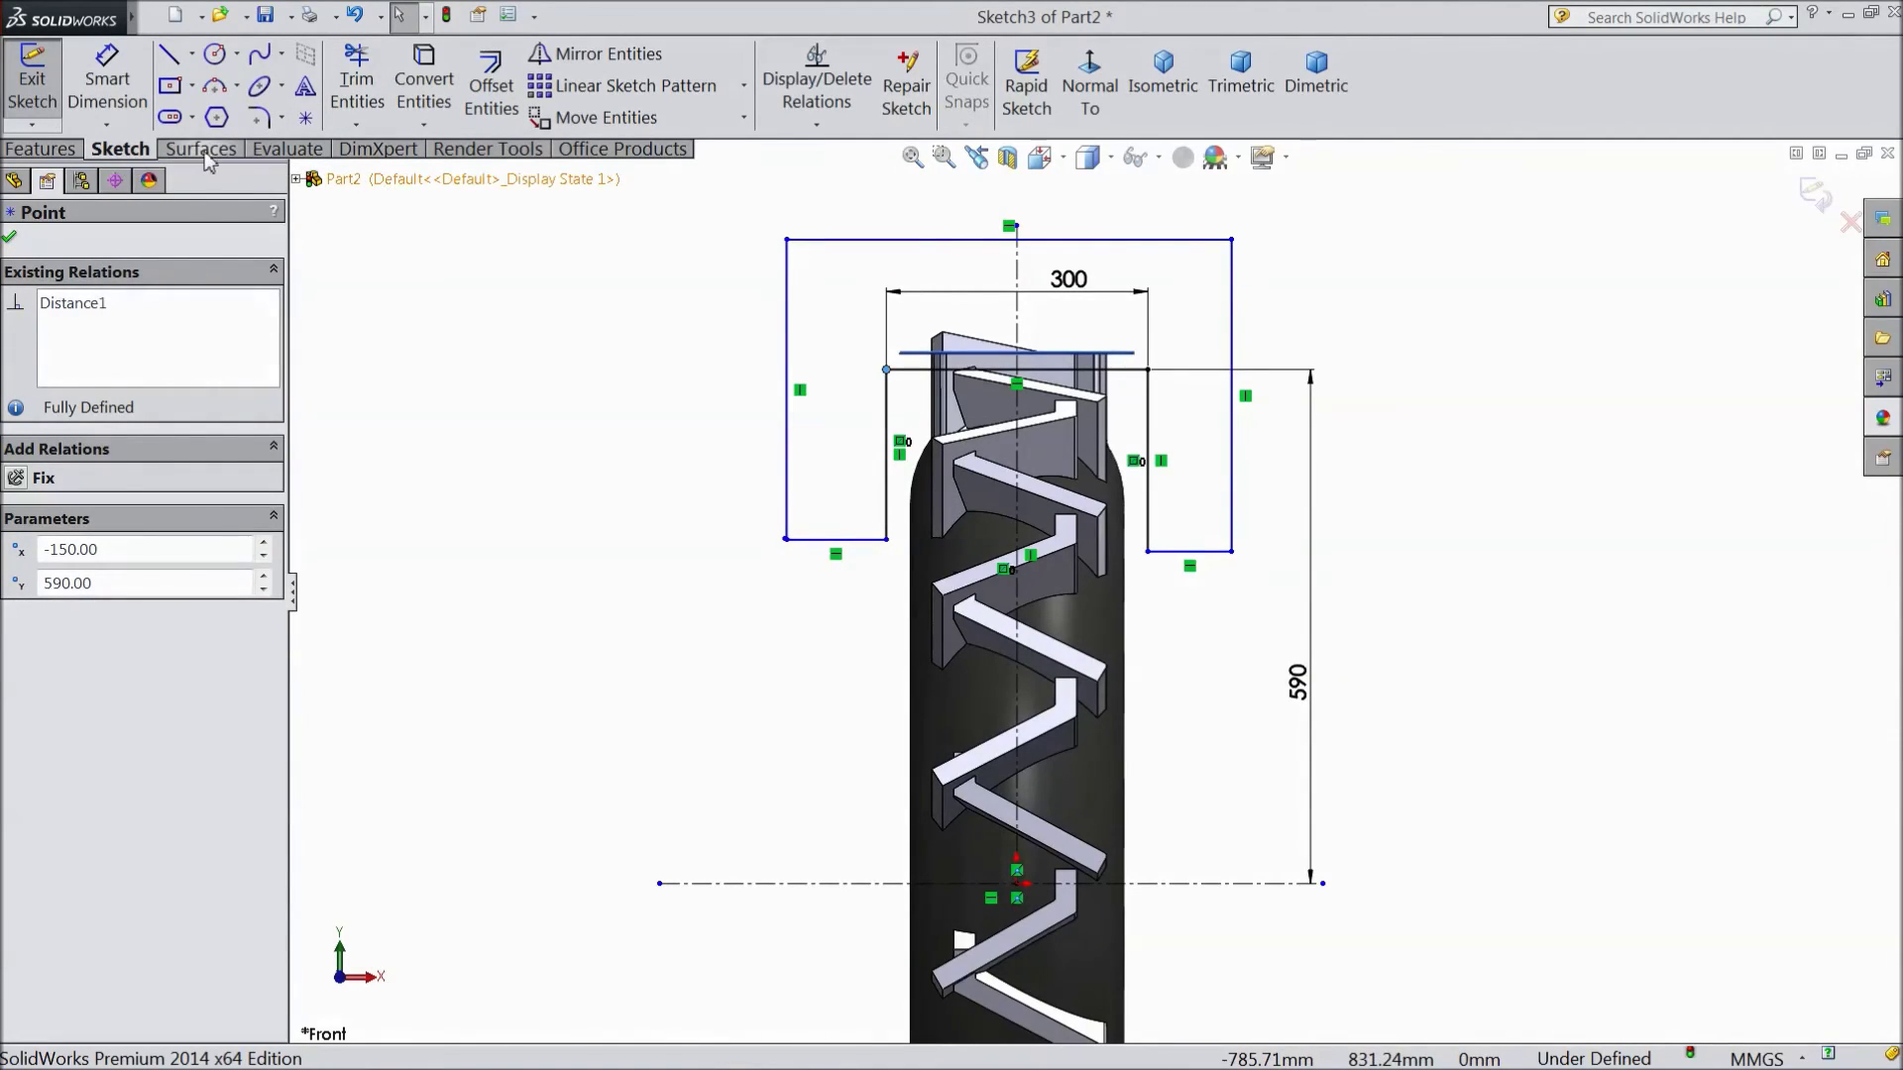
Chamfer the profile's inner left corner with distances of 50 mm down the vertical side and 100 mm along the horizontal line.
left_click(281, 117)
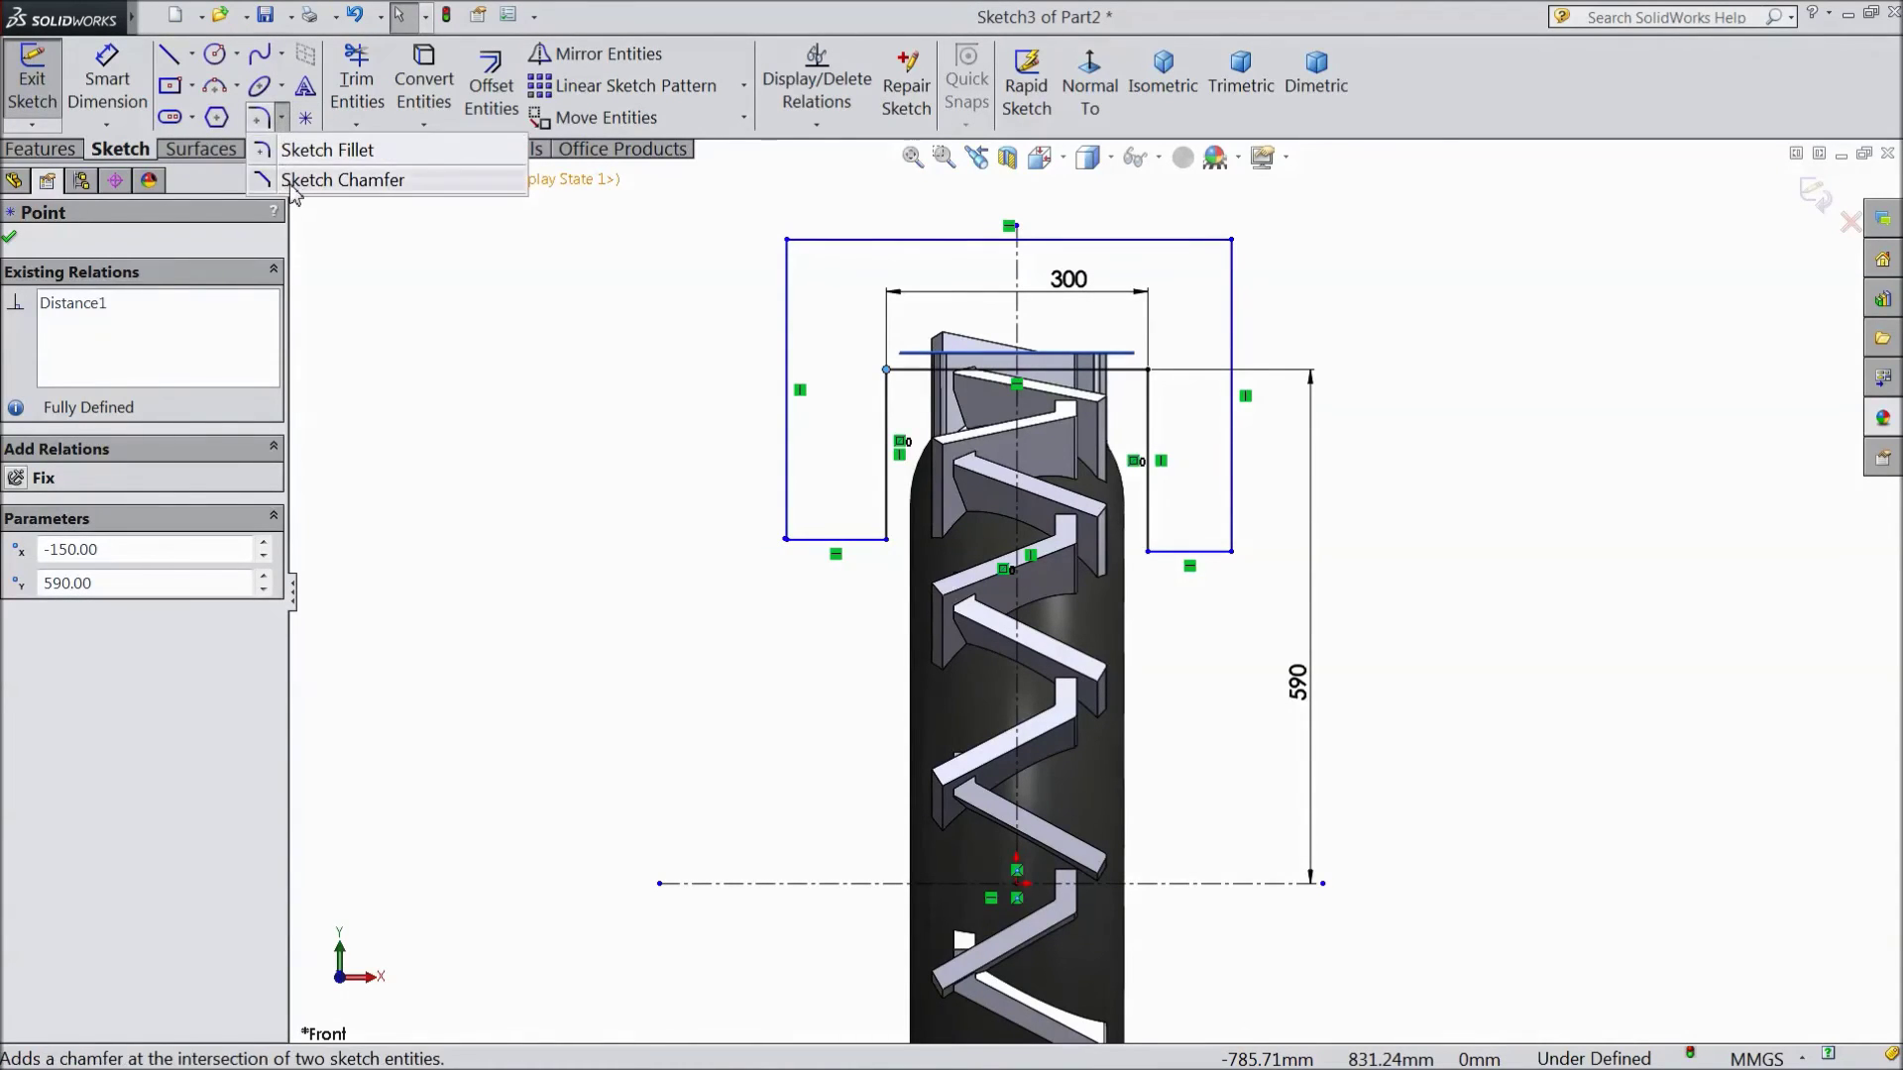
left_click(295, 186)
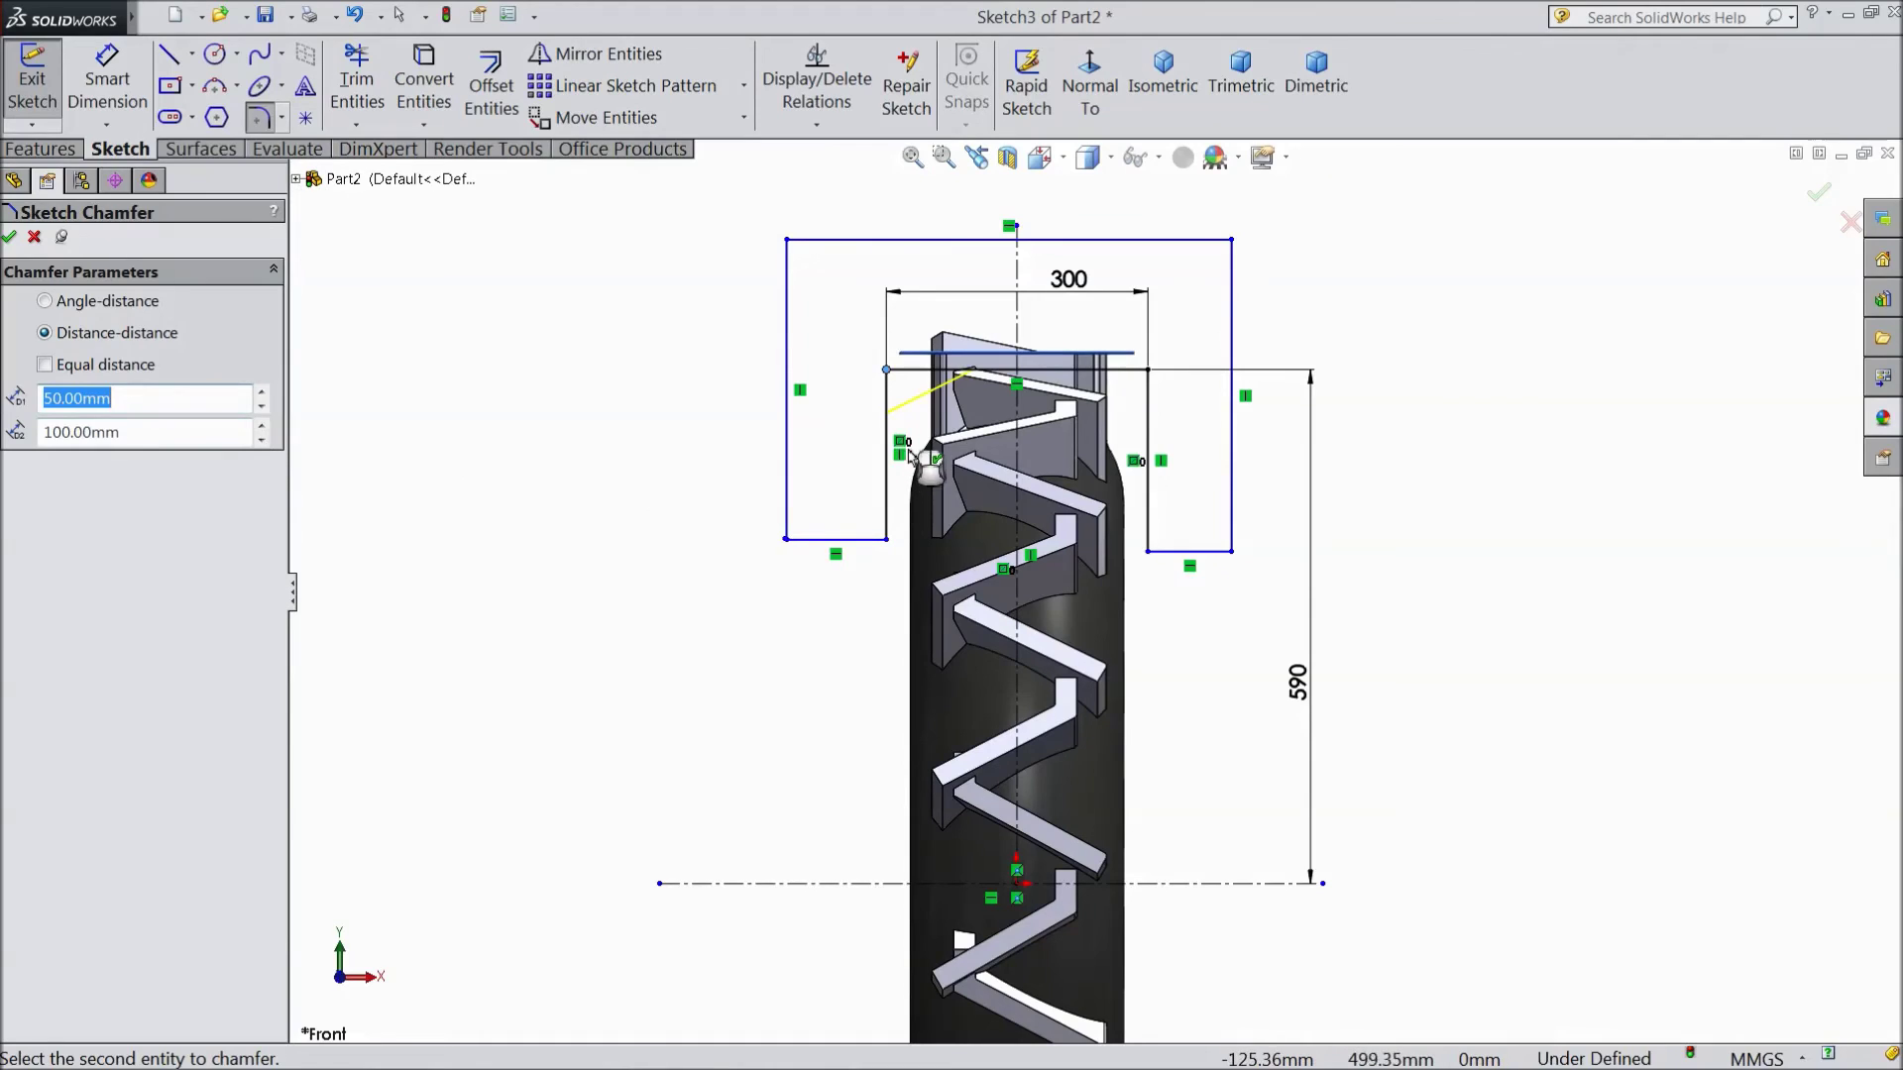
middle_click_drag(912, 413, 941, 457, "ctrl")
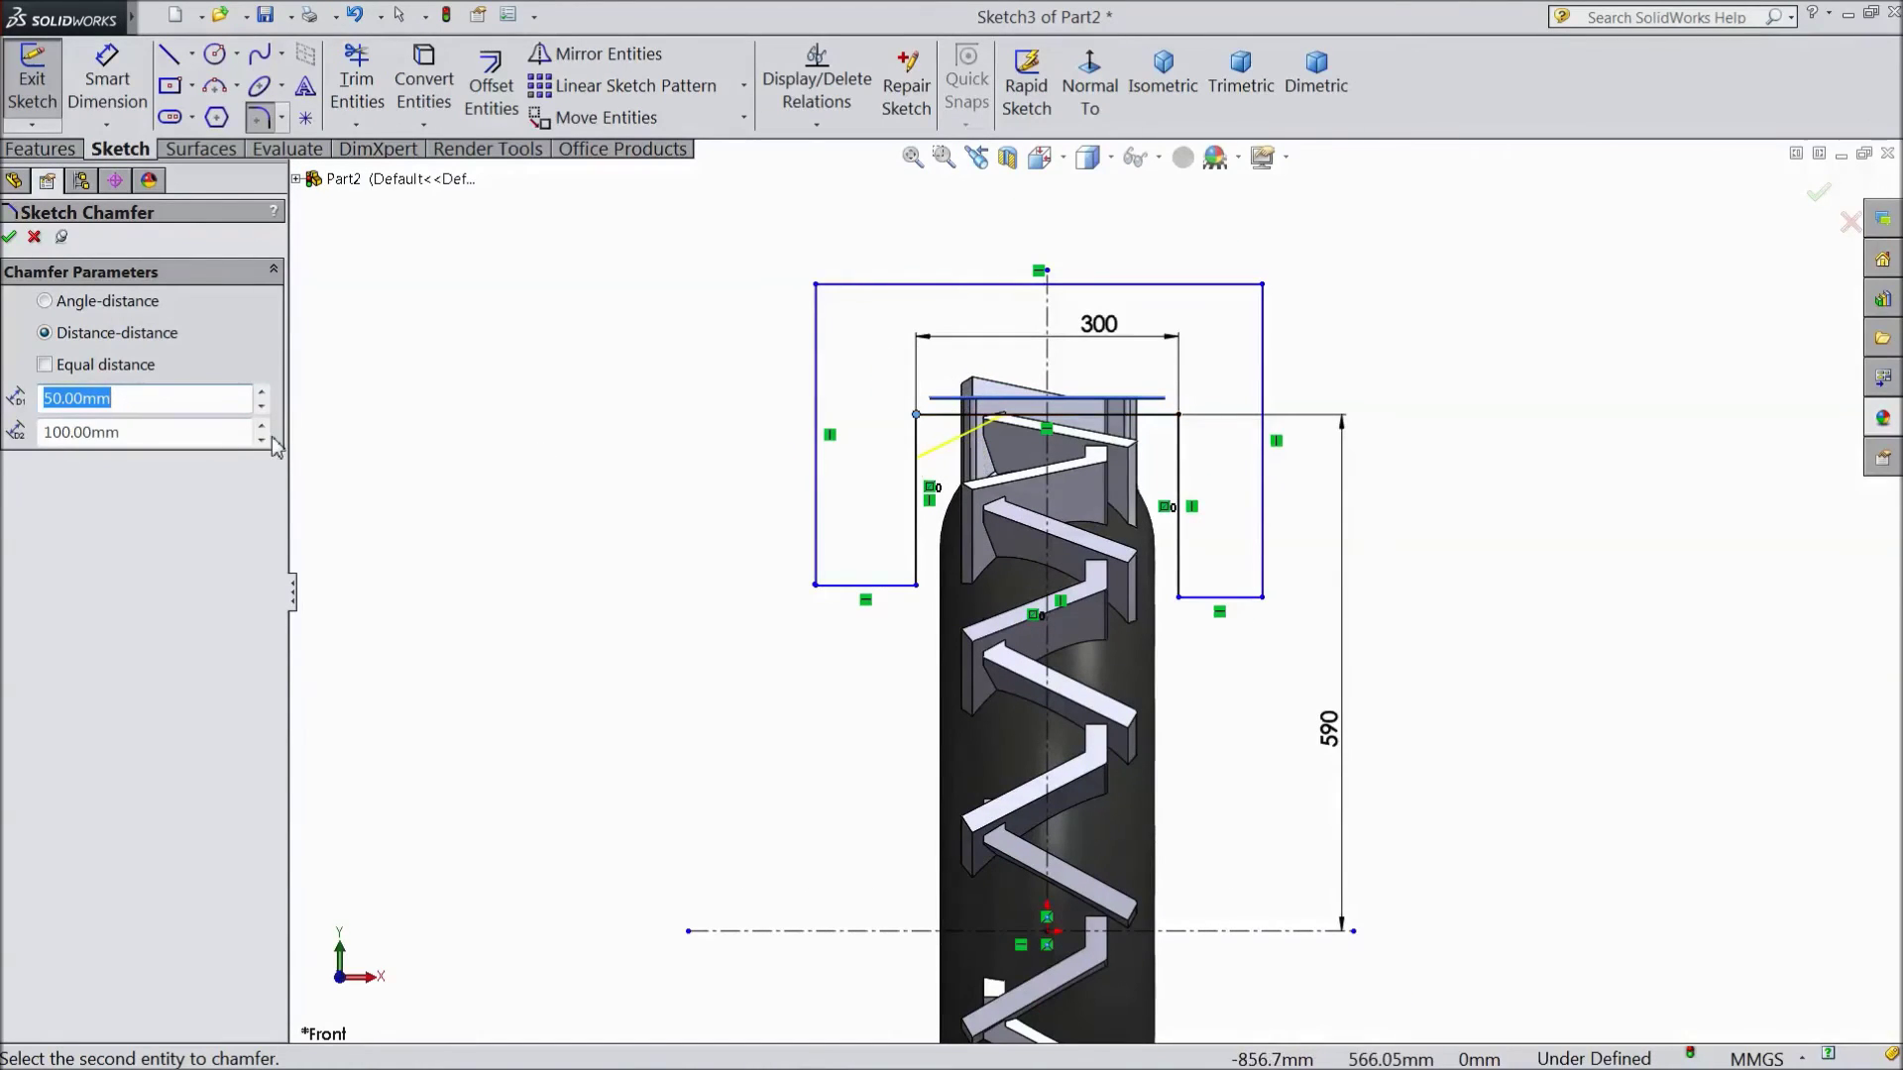
left_click(917, 416)
left_click(917, 418)
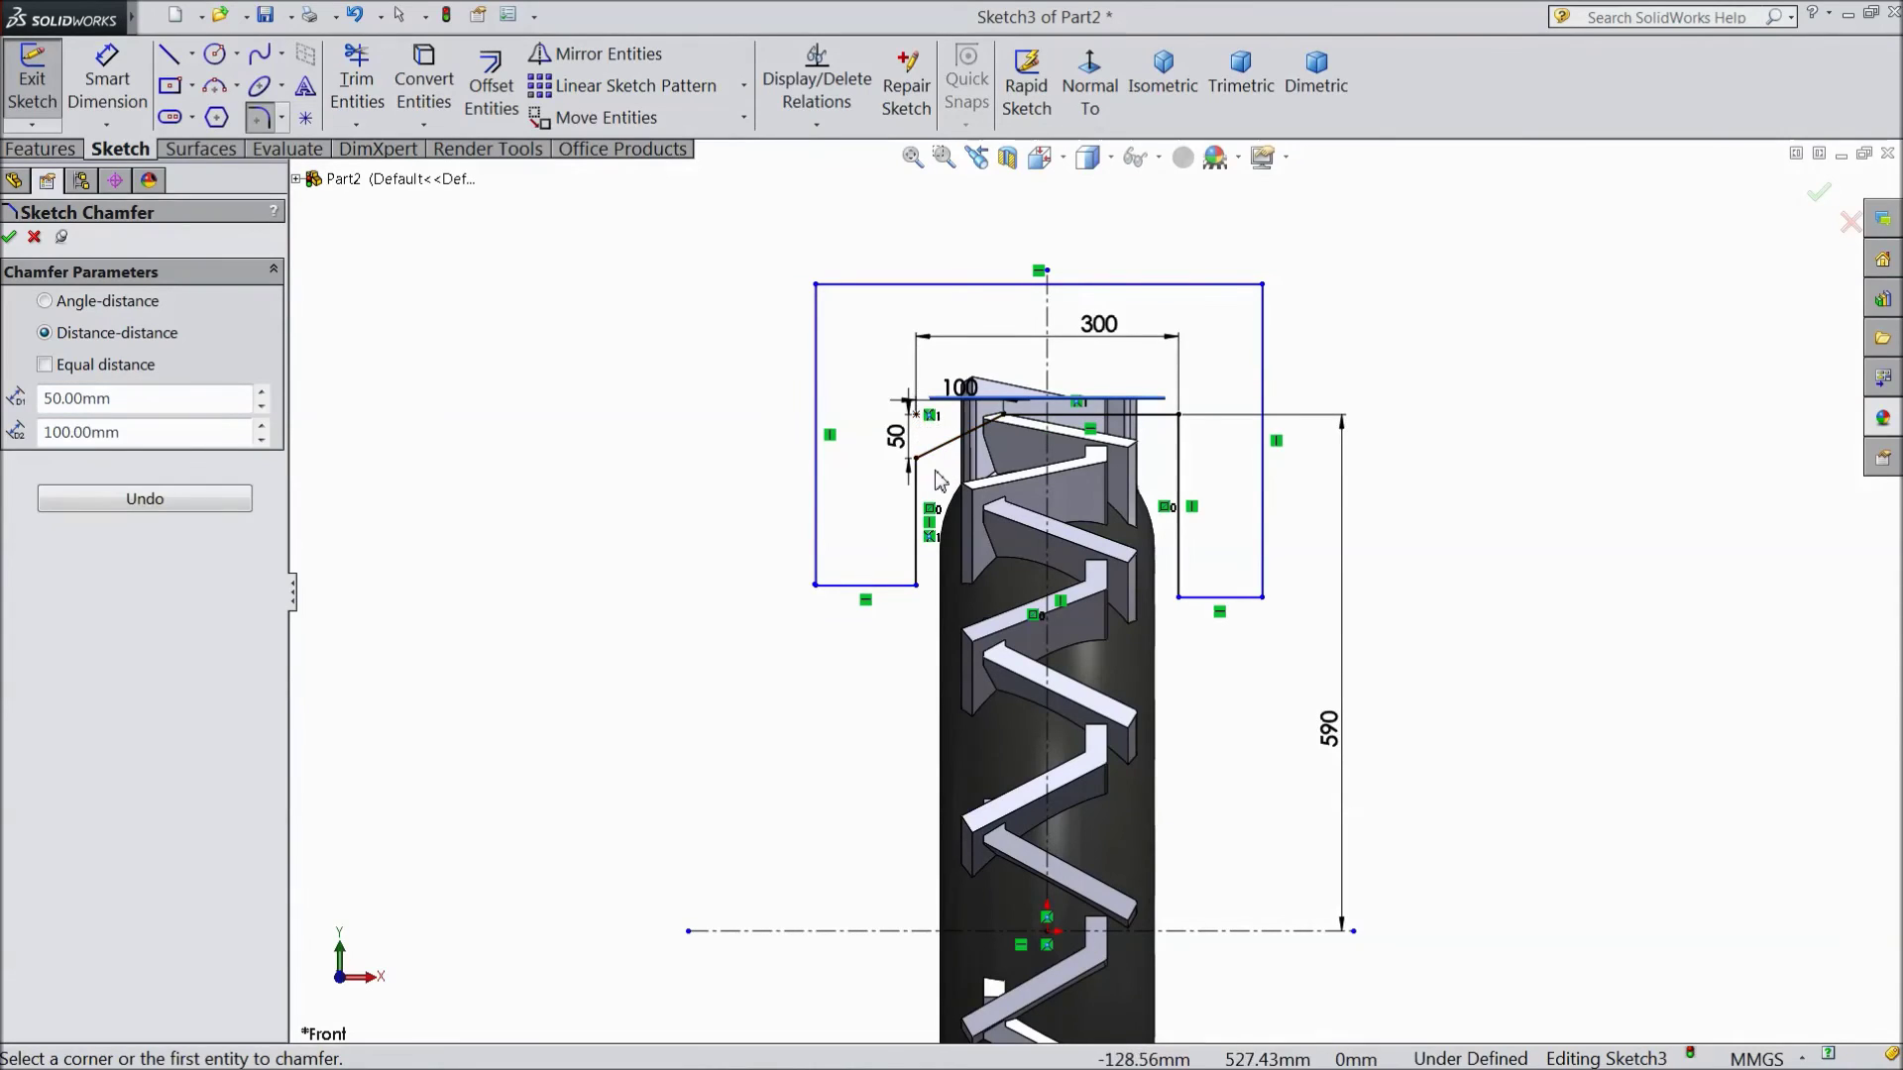
Chamfer the profile's inner right corner with distances of 100 mm along the horizontal line and 50 mm down the vertical side.
left_click(118, 399)
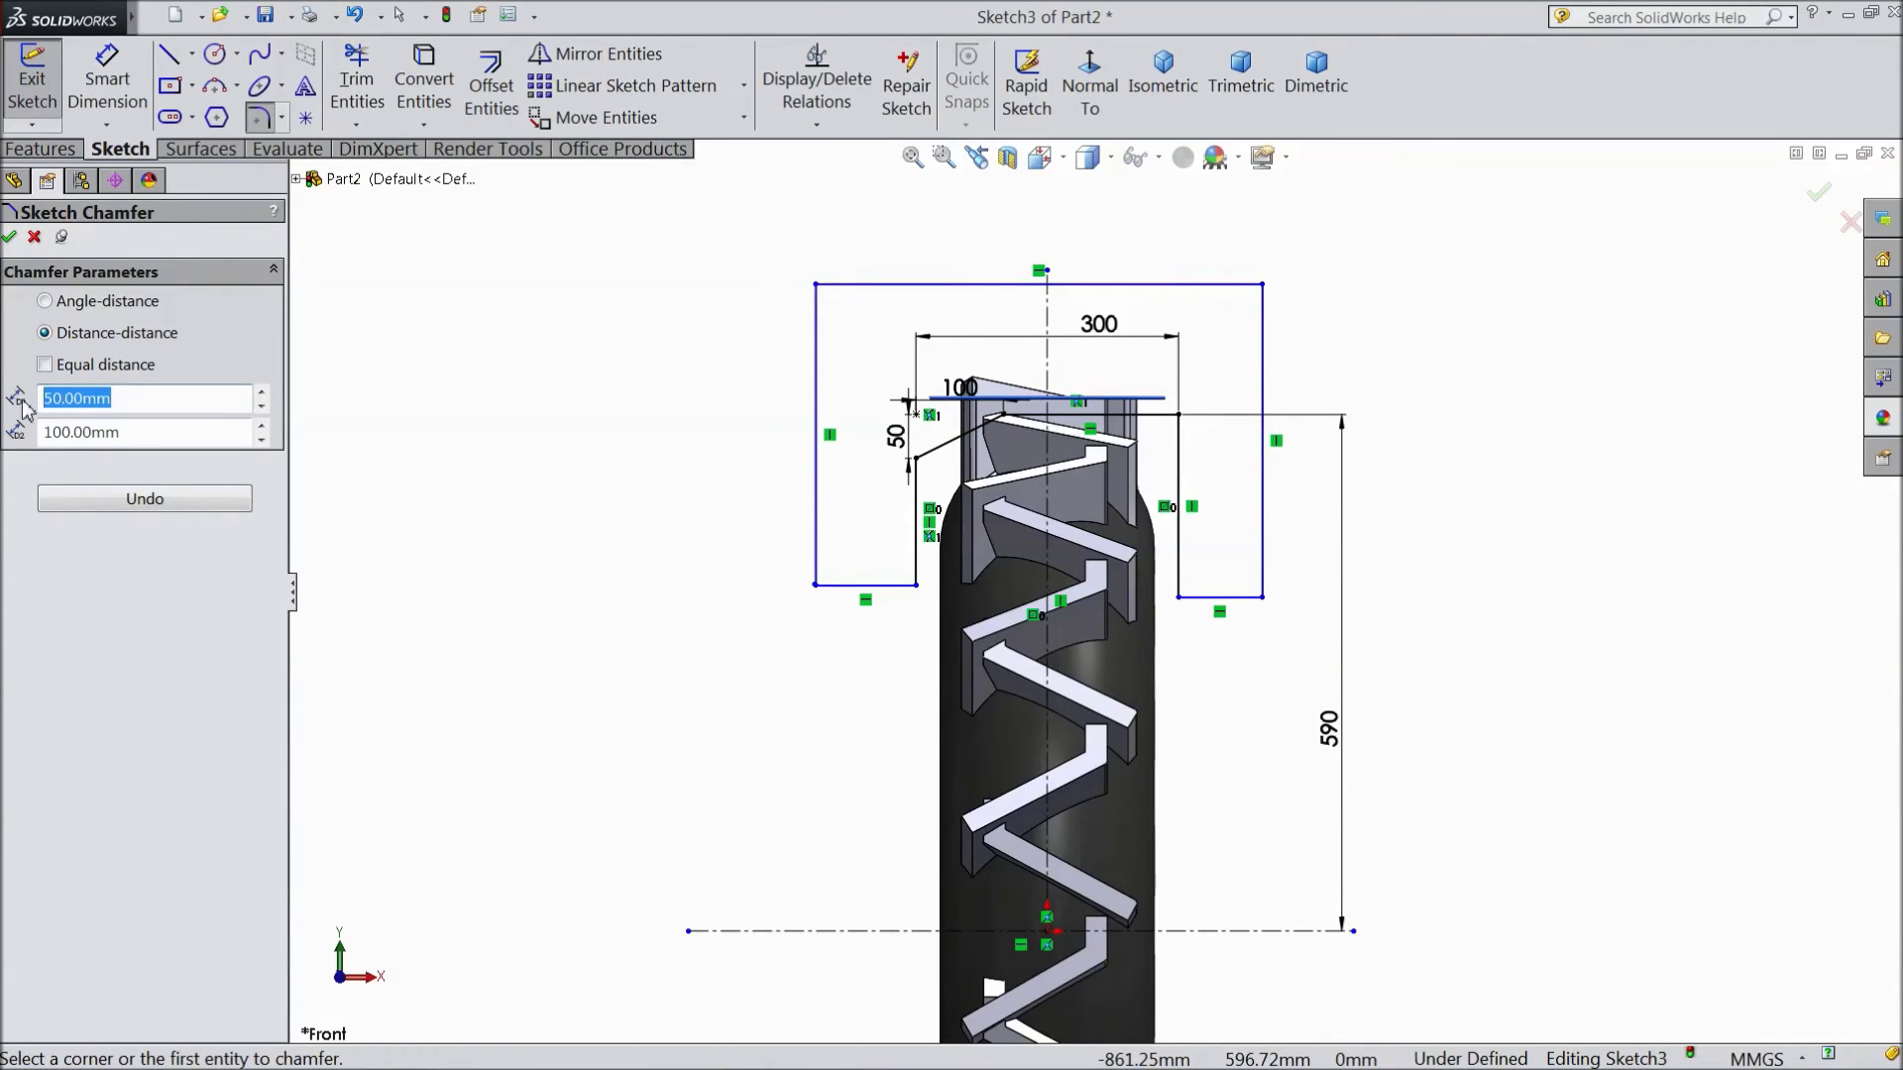
left_click_drag(122, 431, 43, 437)
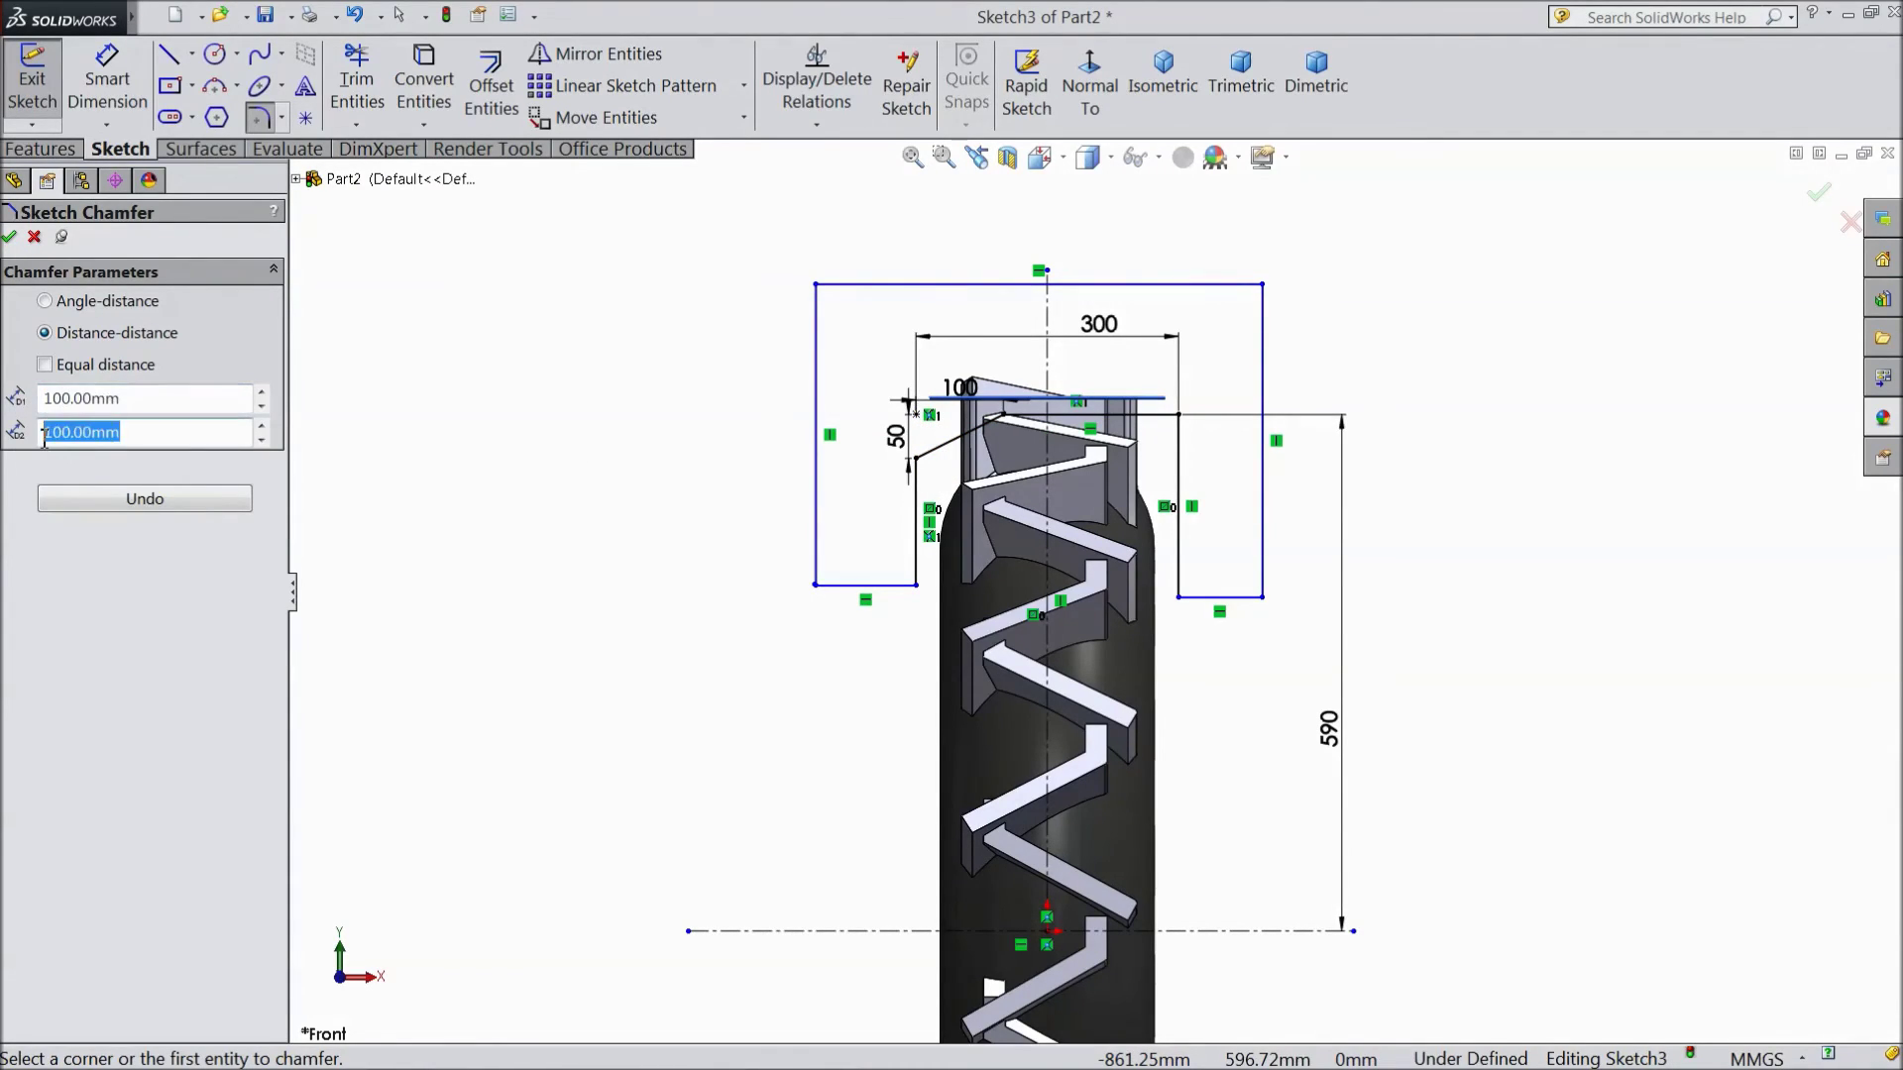
type("50")
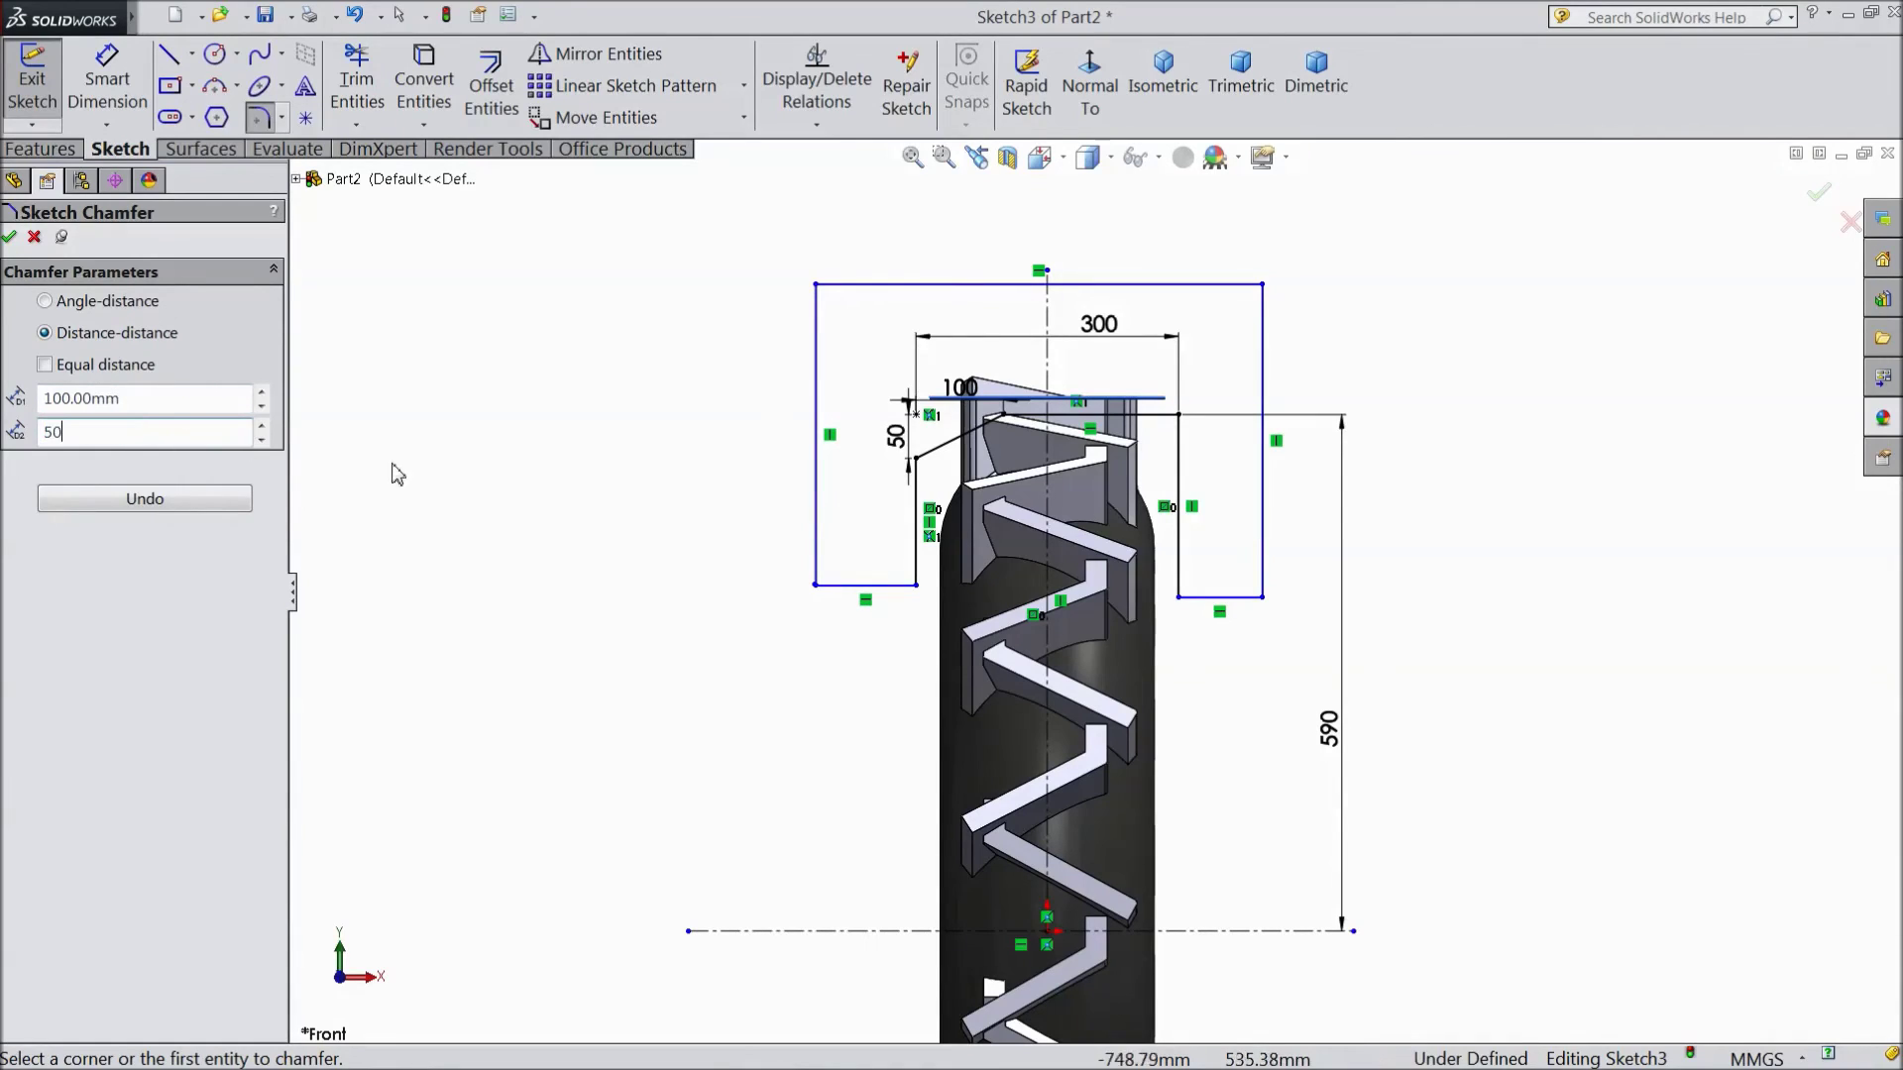
left_click(1181, 416)
scroll(1137, 396, "down", 2)
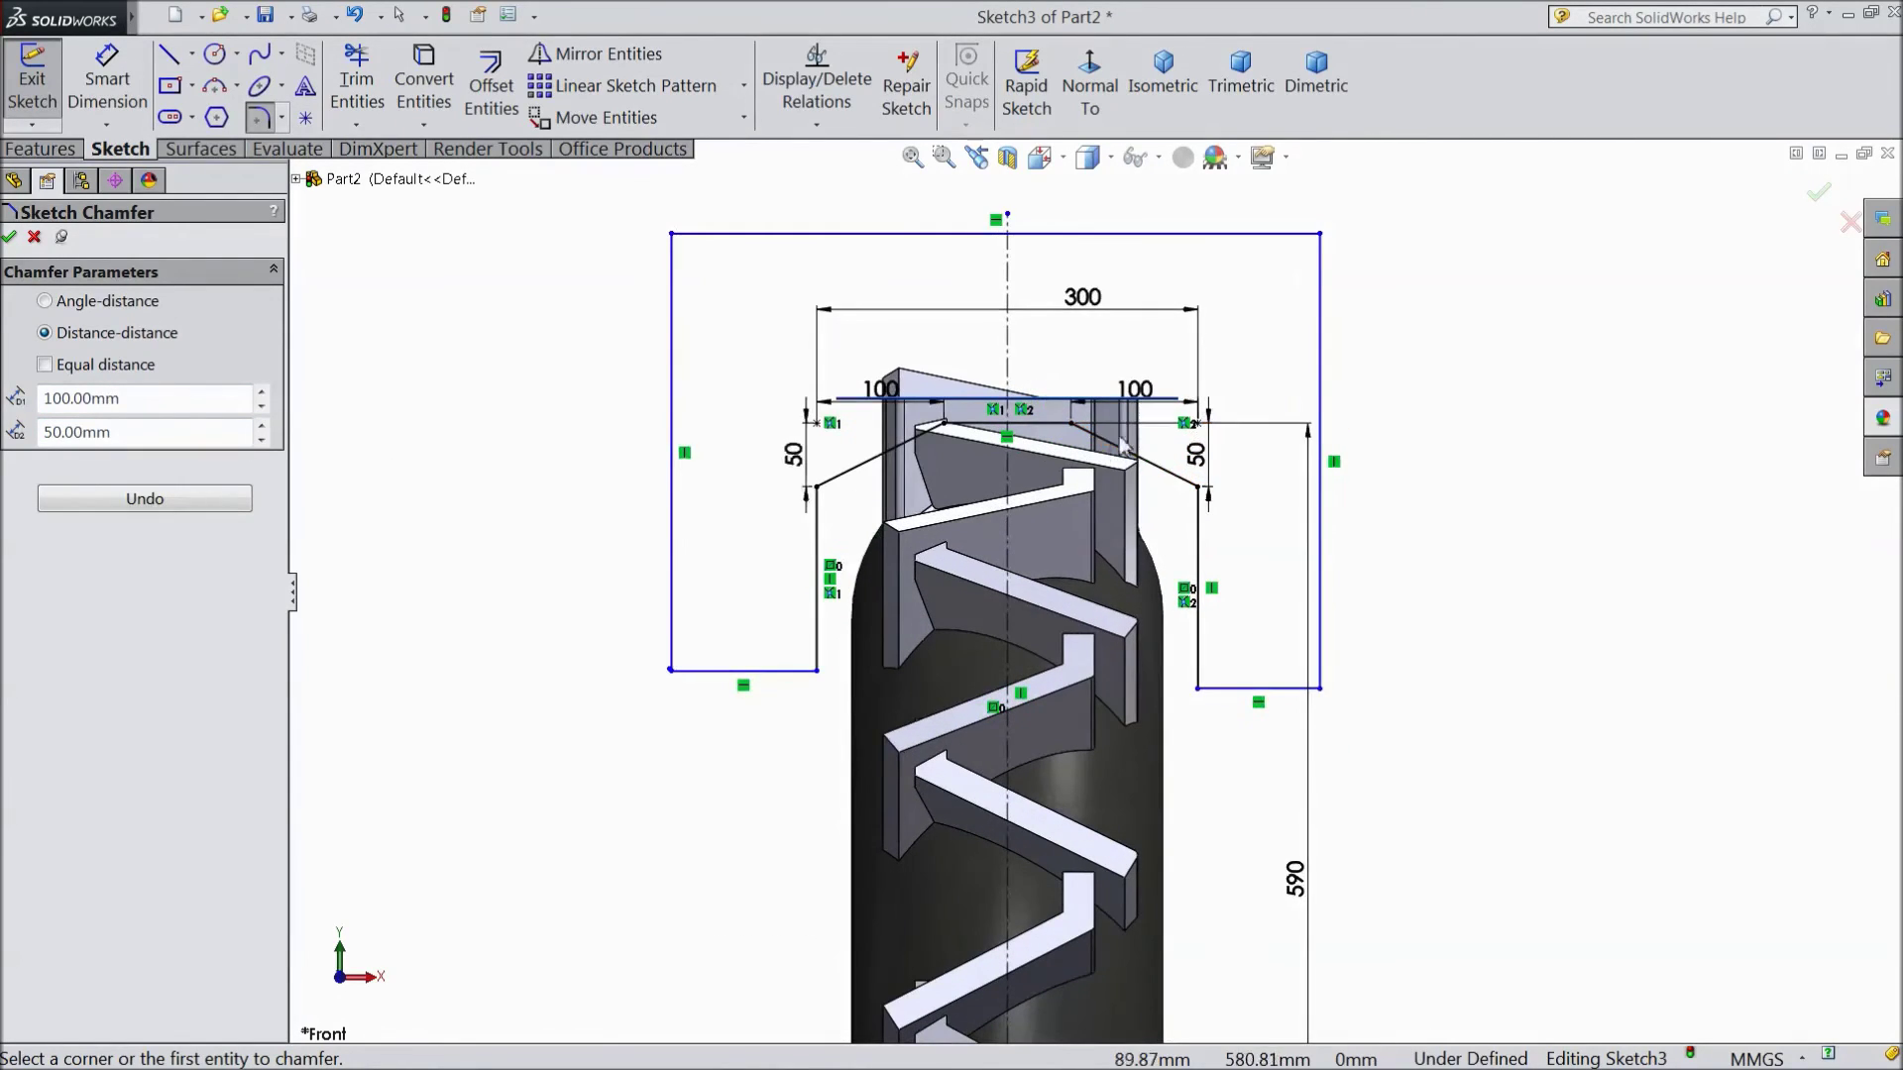
left_click(11, 239)
Fillet the two corners where the chamfer lines meet the inner horizontal line with a 10 mm radius.
left_click(258, 117)
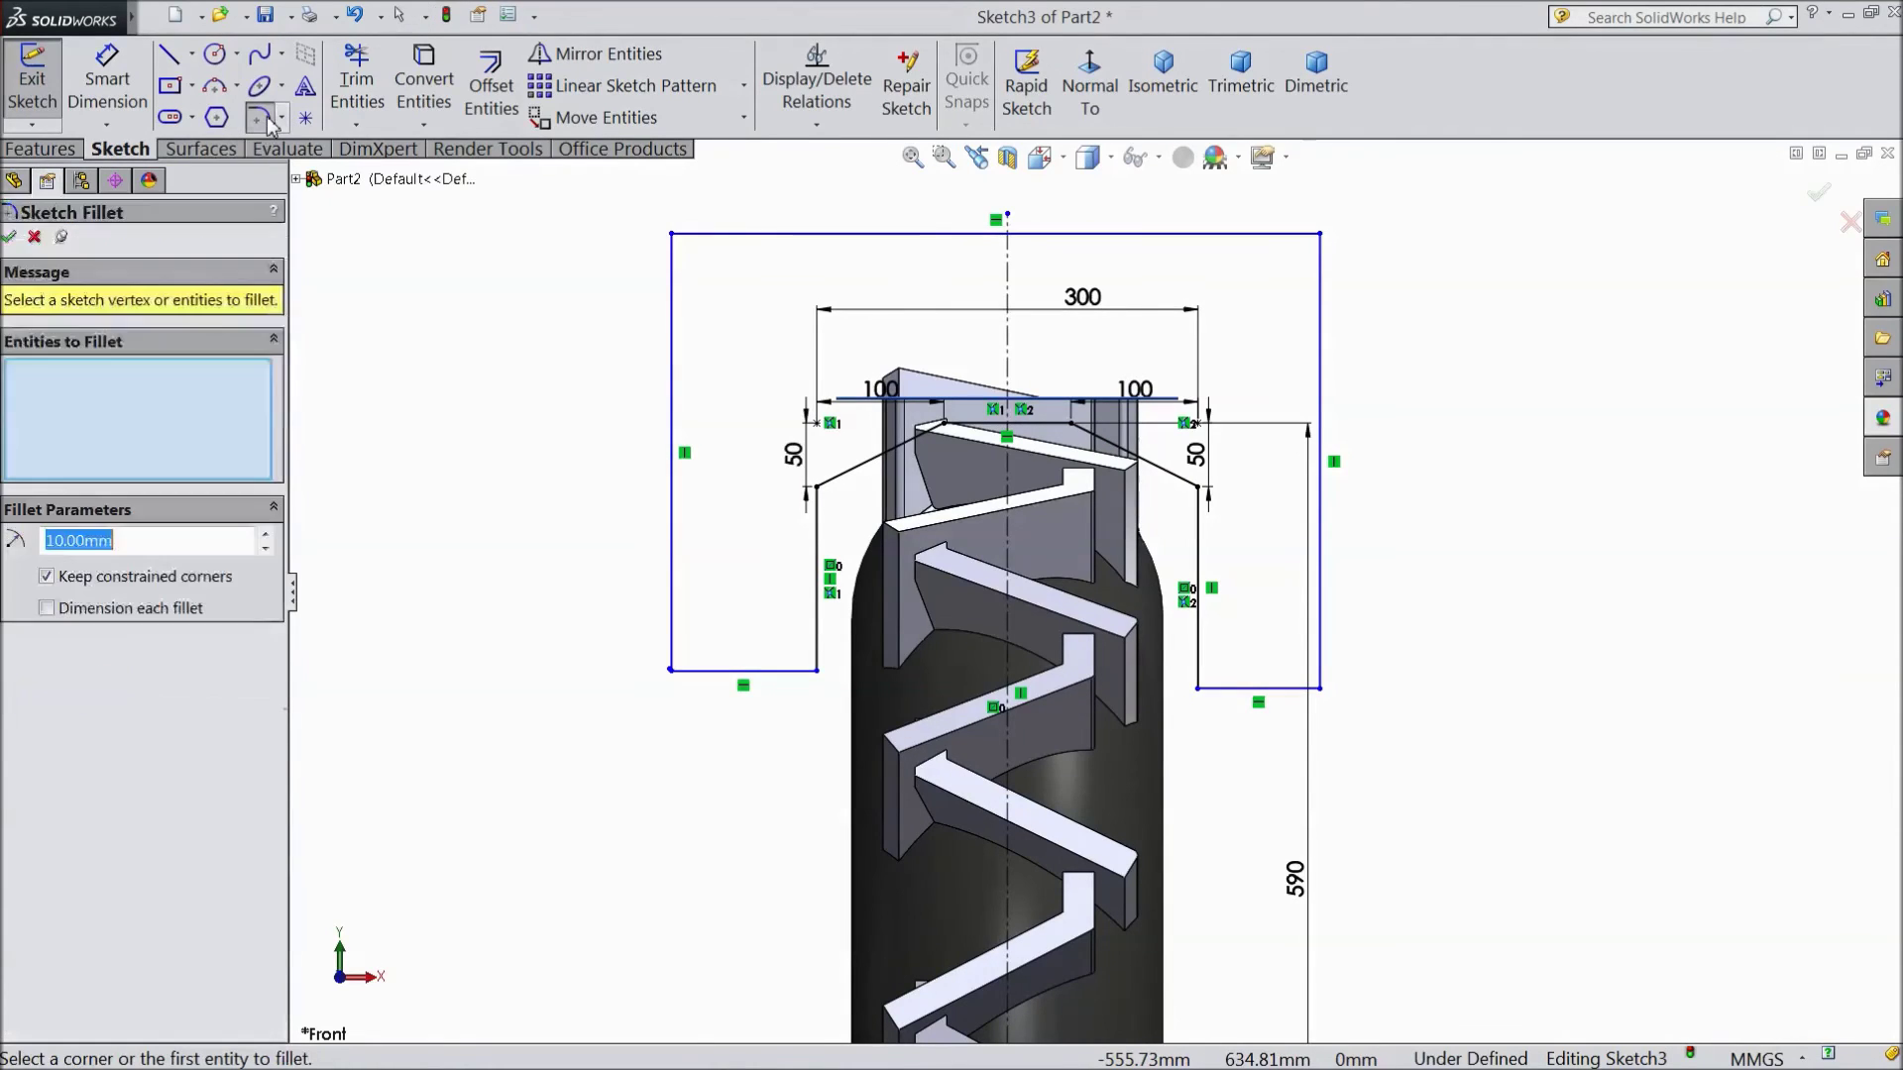
left_click(944, 426)
left_click(1072, 425)
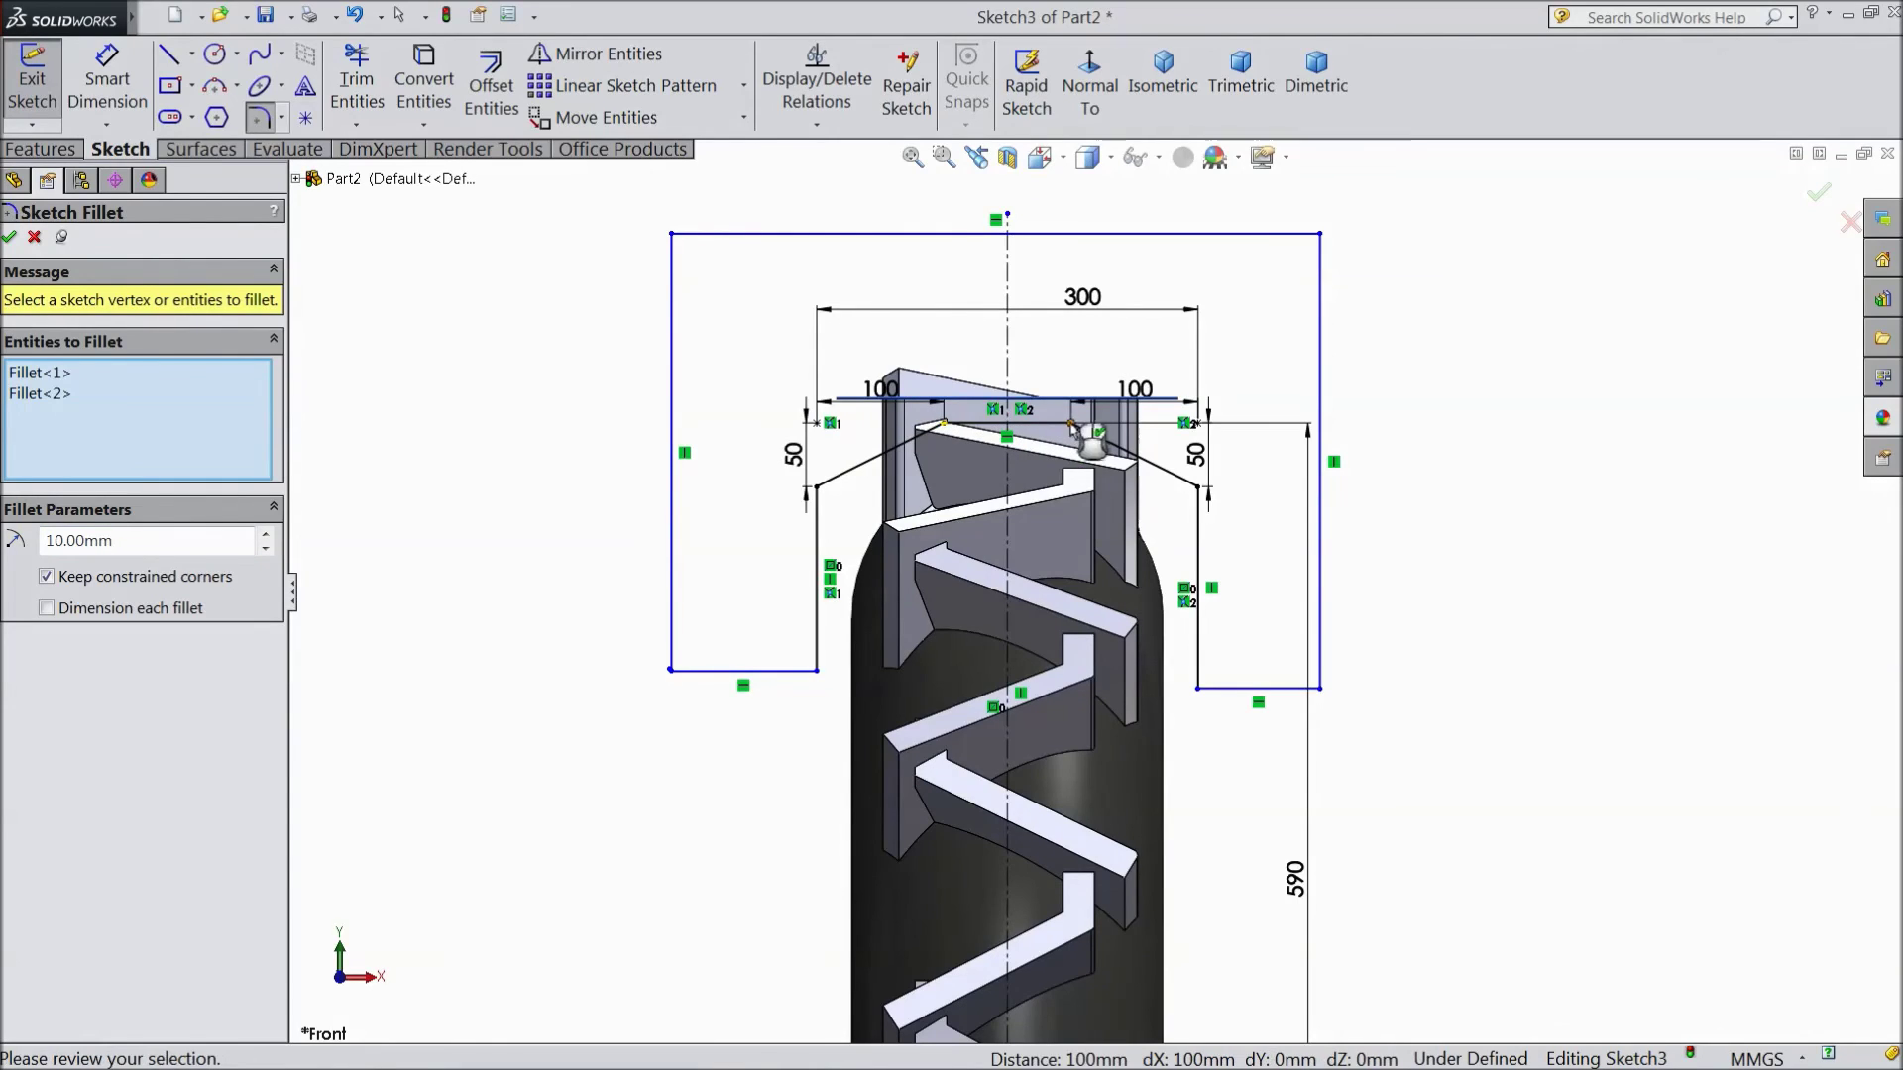
left_click(10, 238)
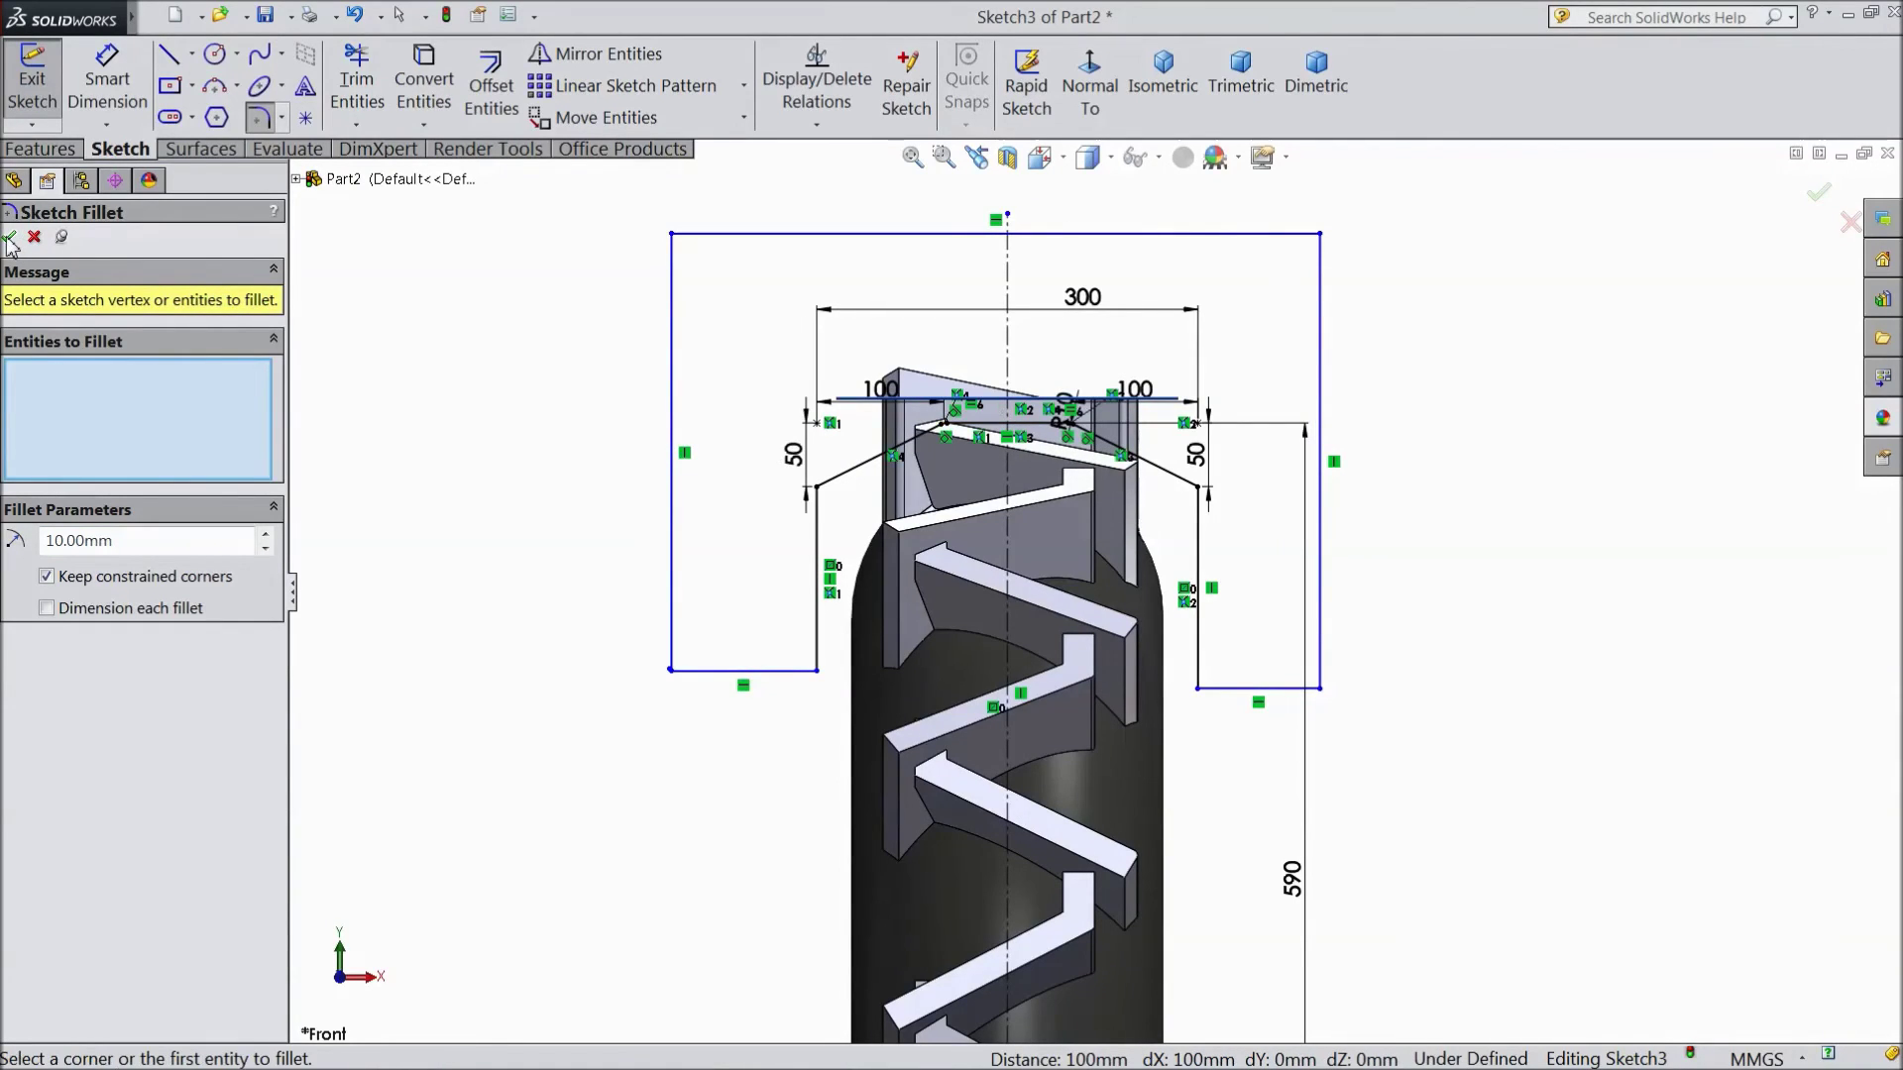
left_click(10, 238)
Cut the tread with a 360-degree Revolved Cut of the inverted-U profile region around the horizontal centerline.
left_click(40, 149)
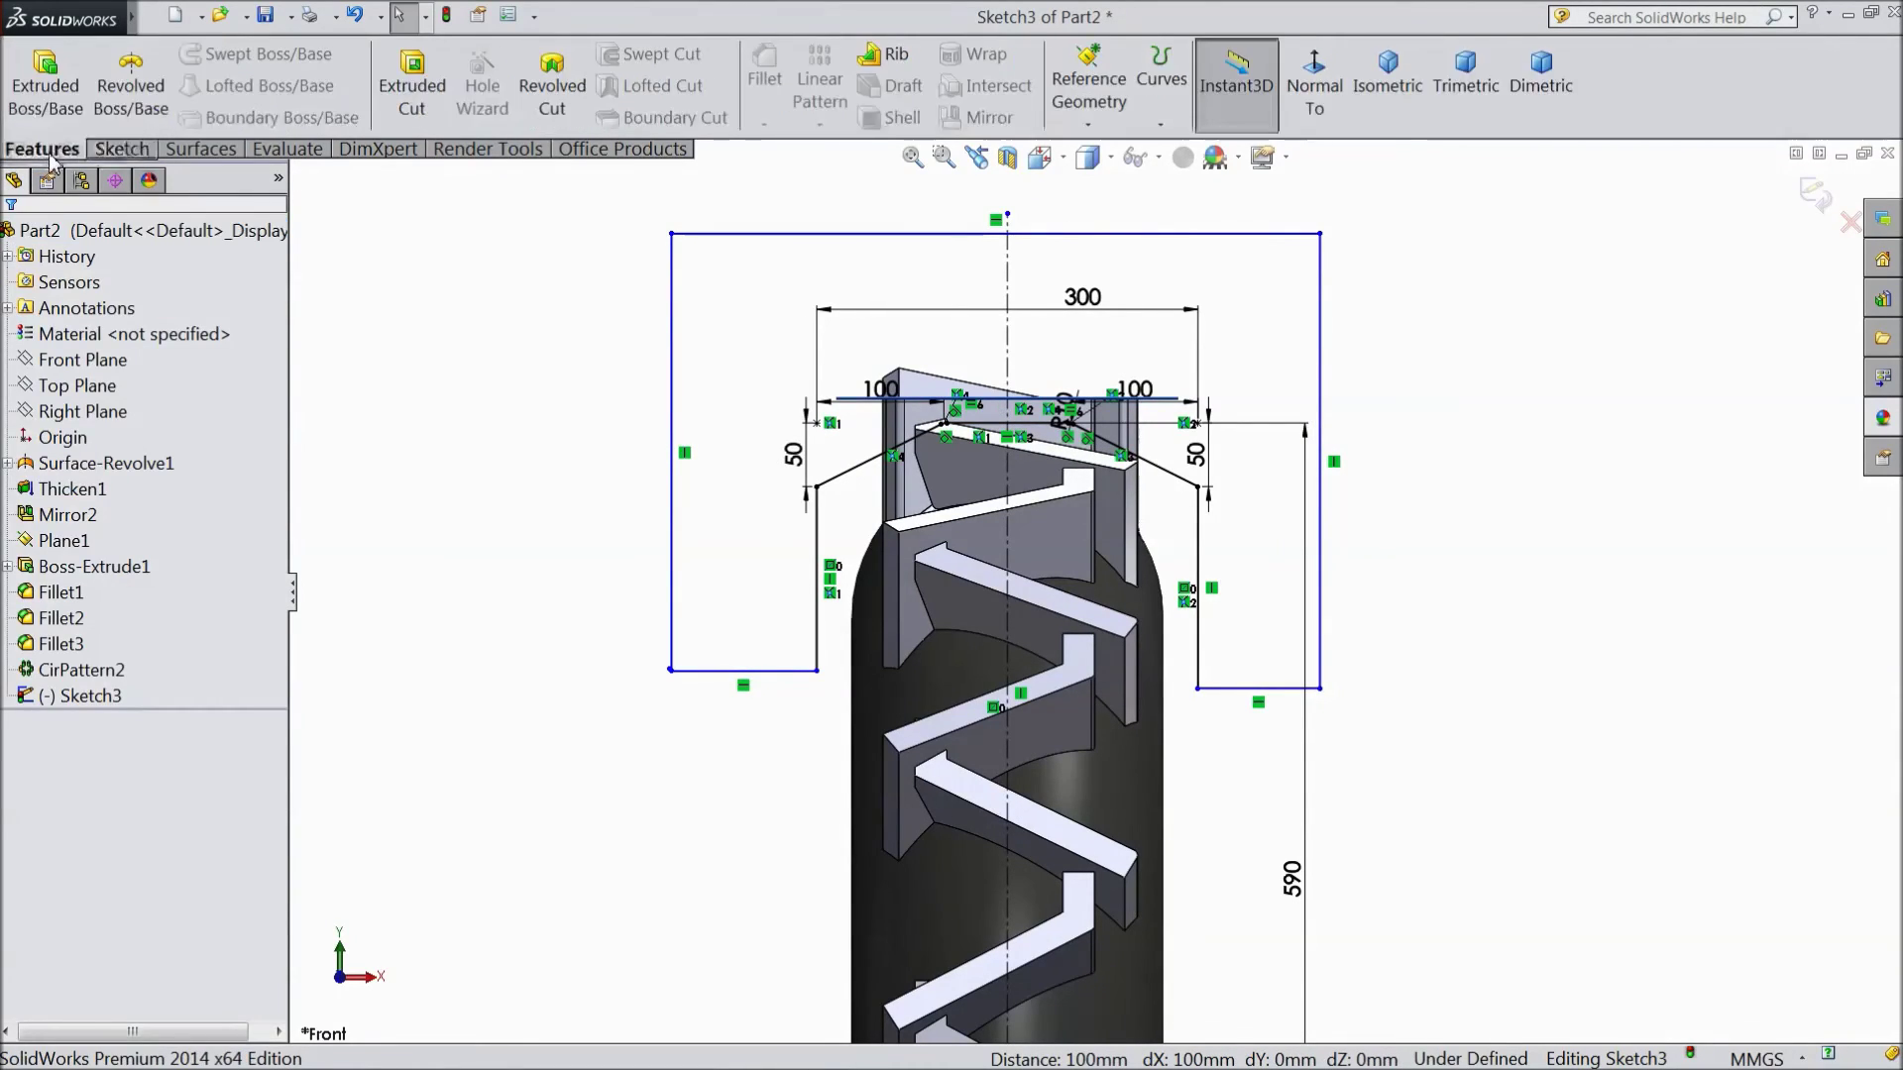
left_click(558, 117)
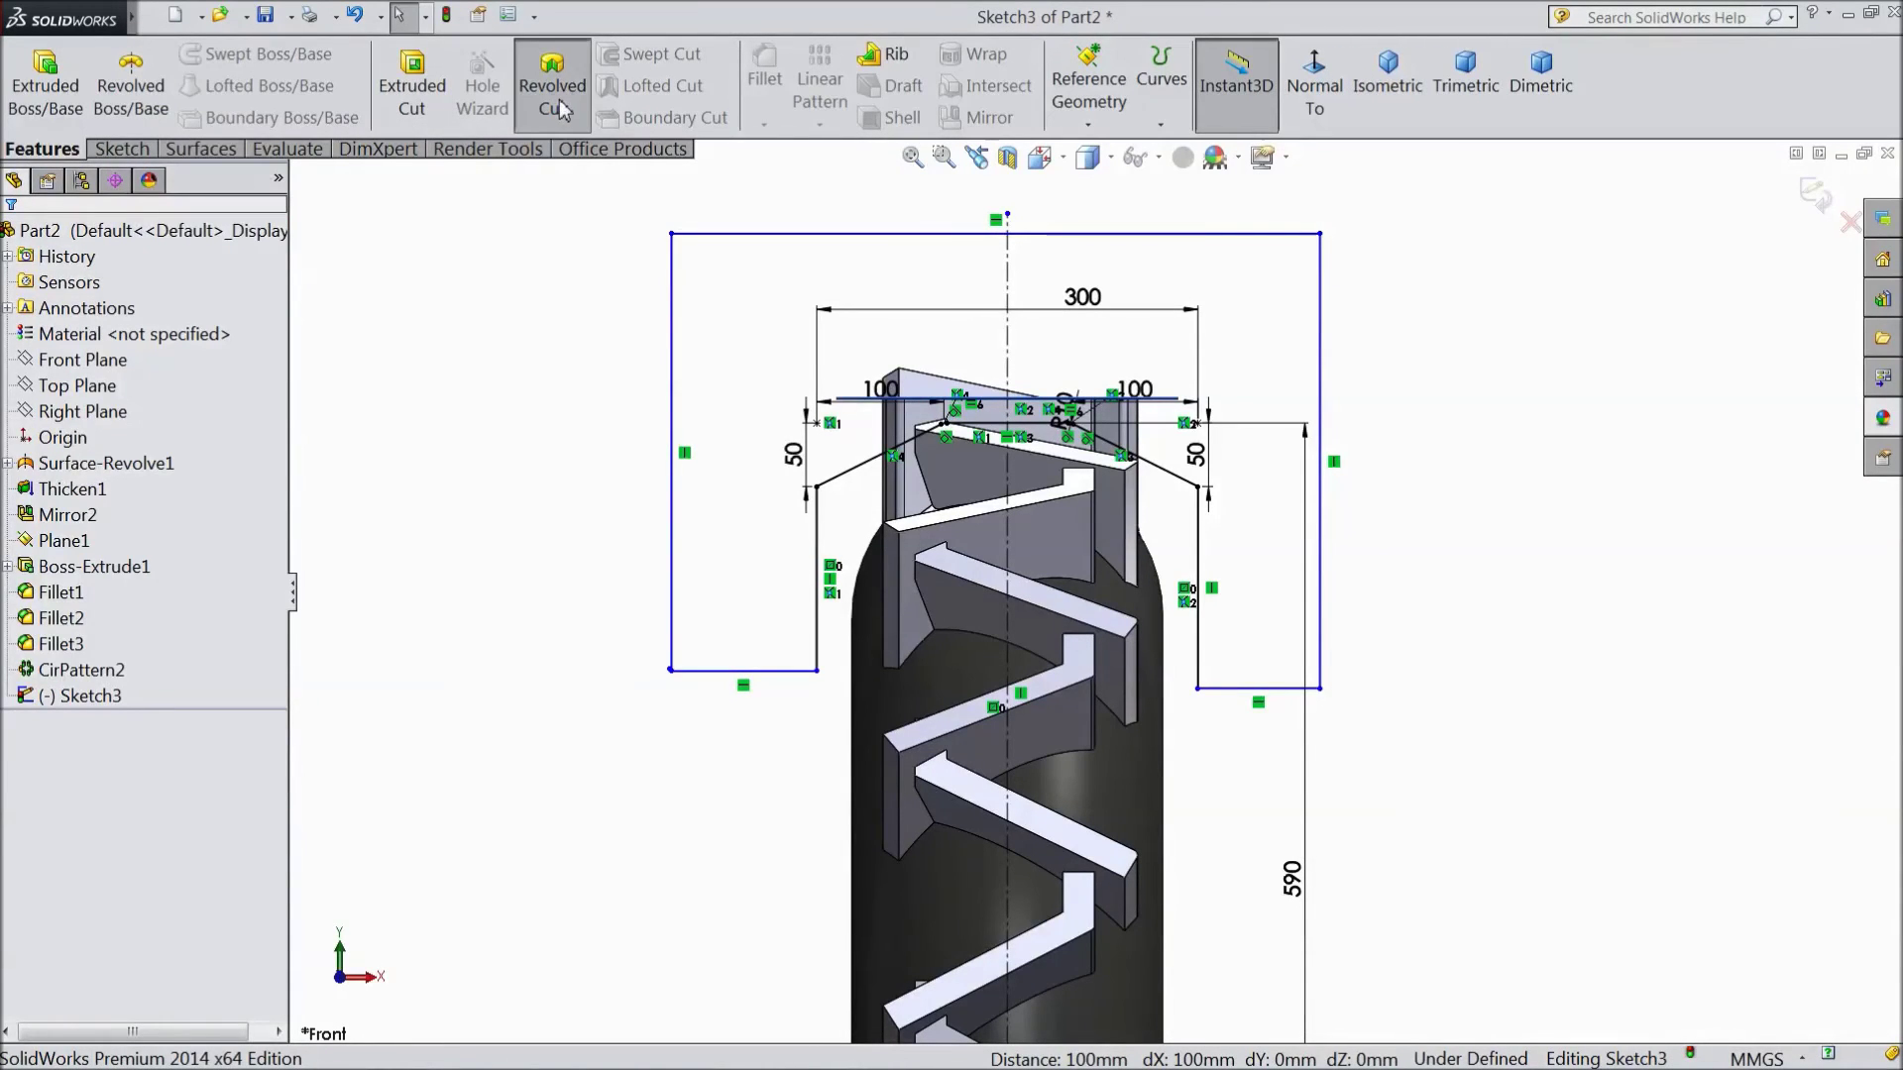
scroll(694, 585, "up", 4)
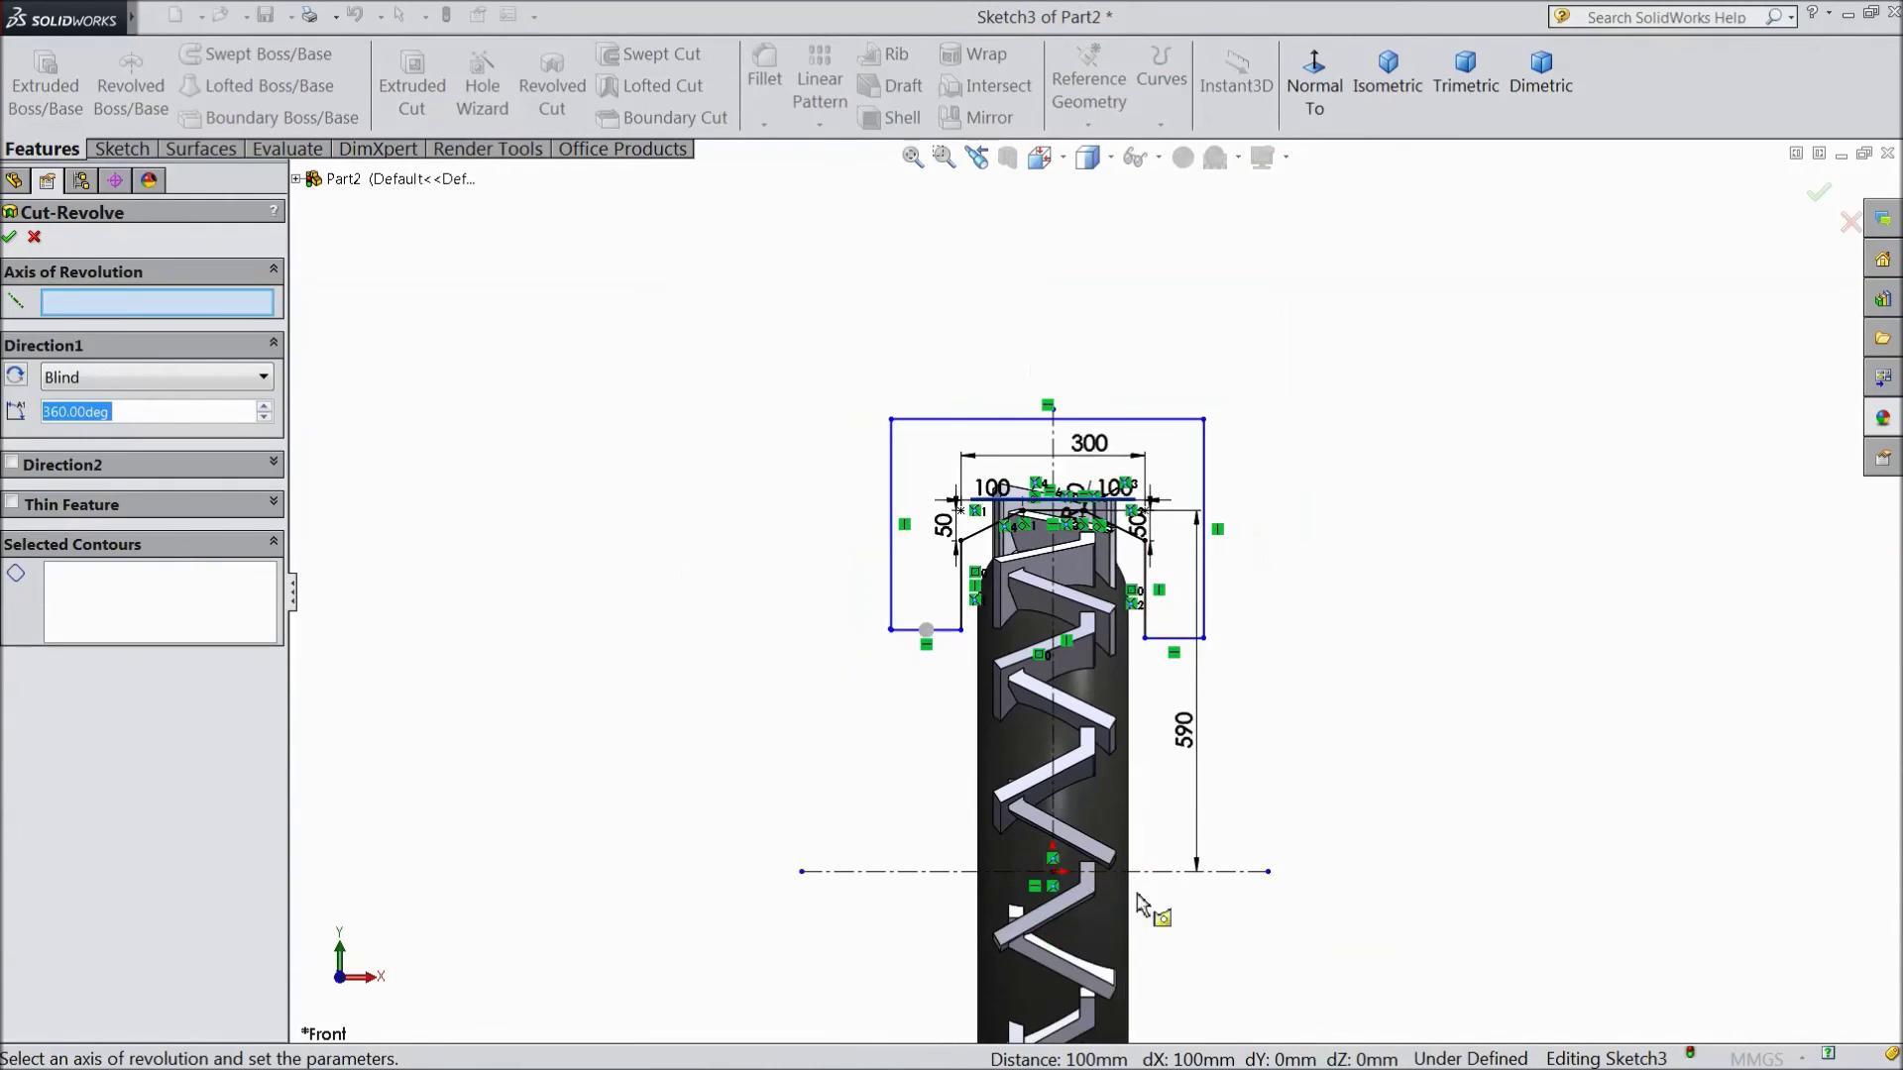
left_click(1183, 872)
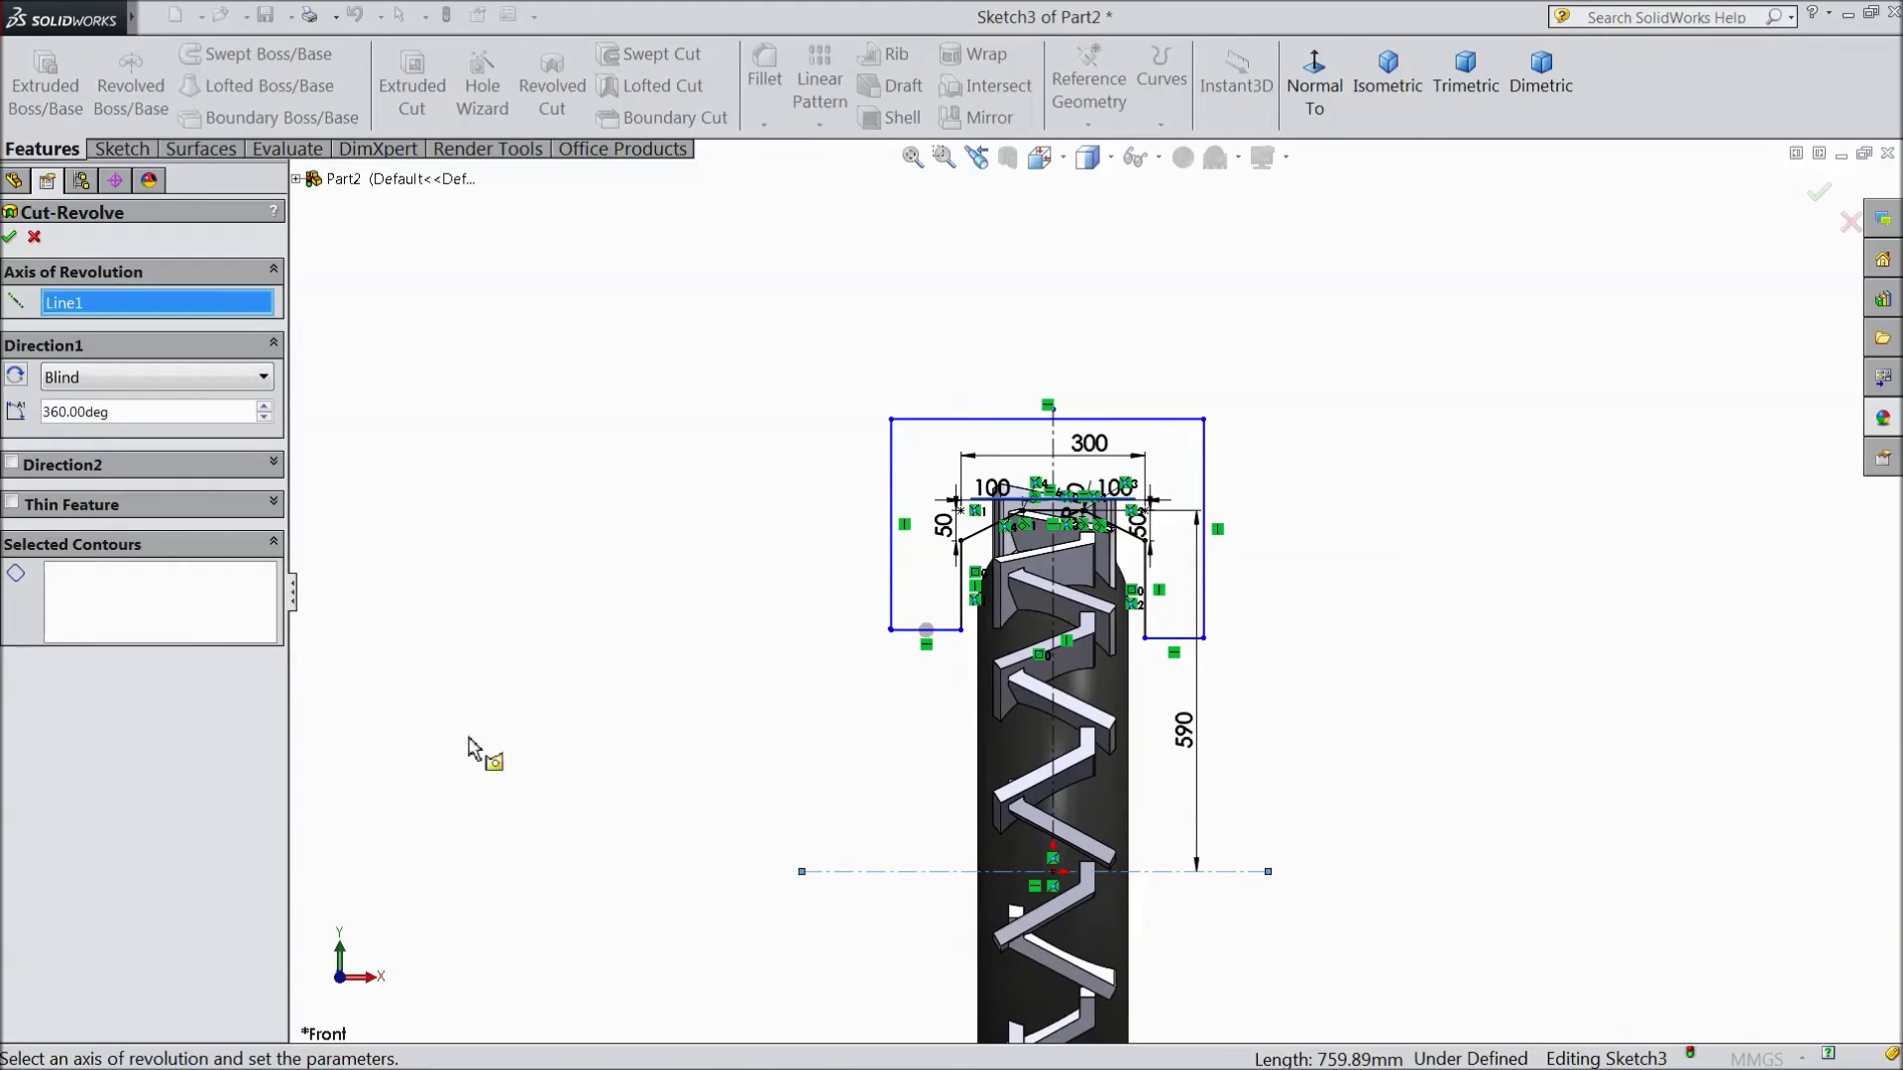
left_click(199, 603)
left_click(907, 521)
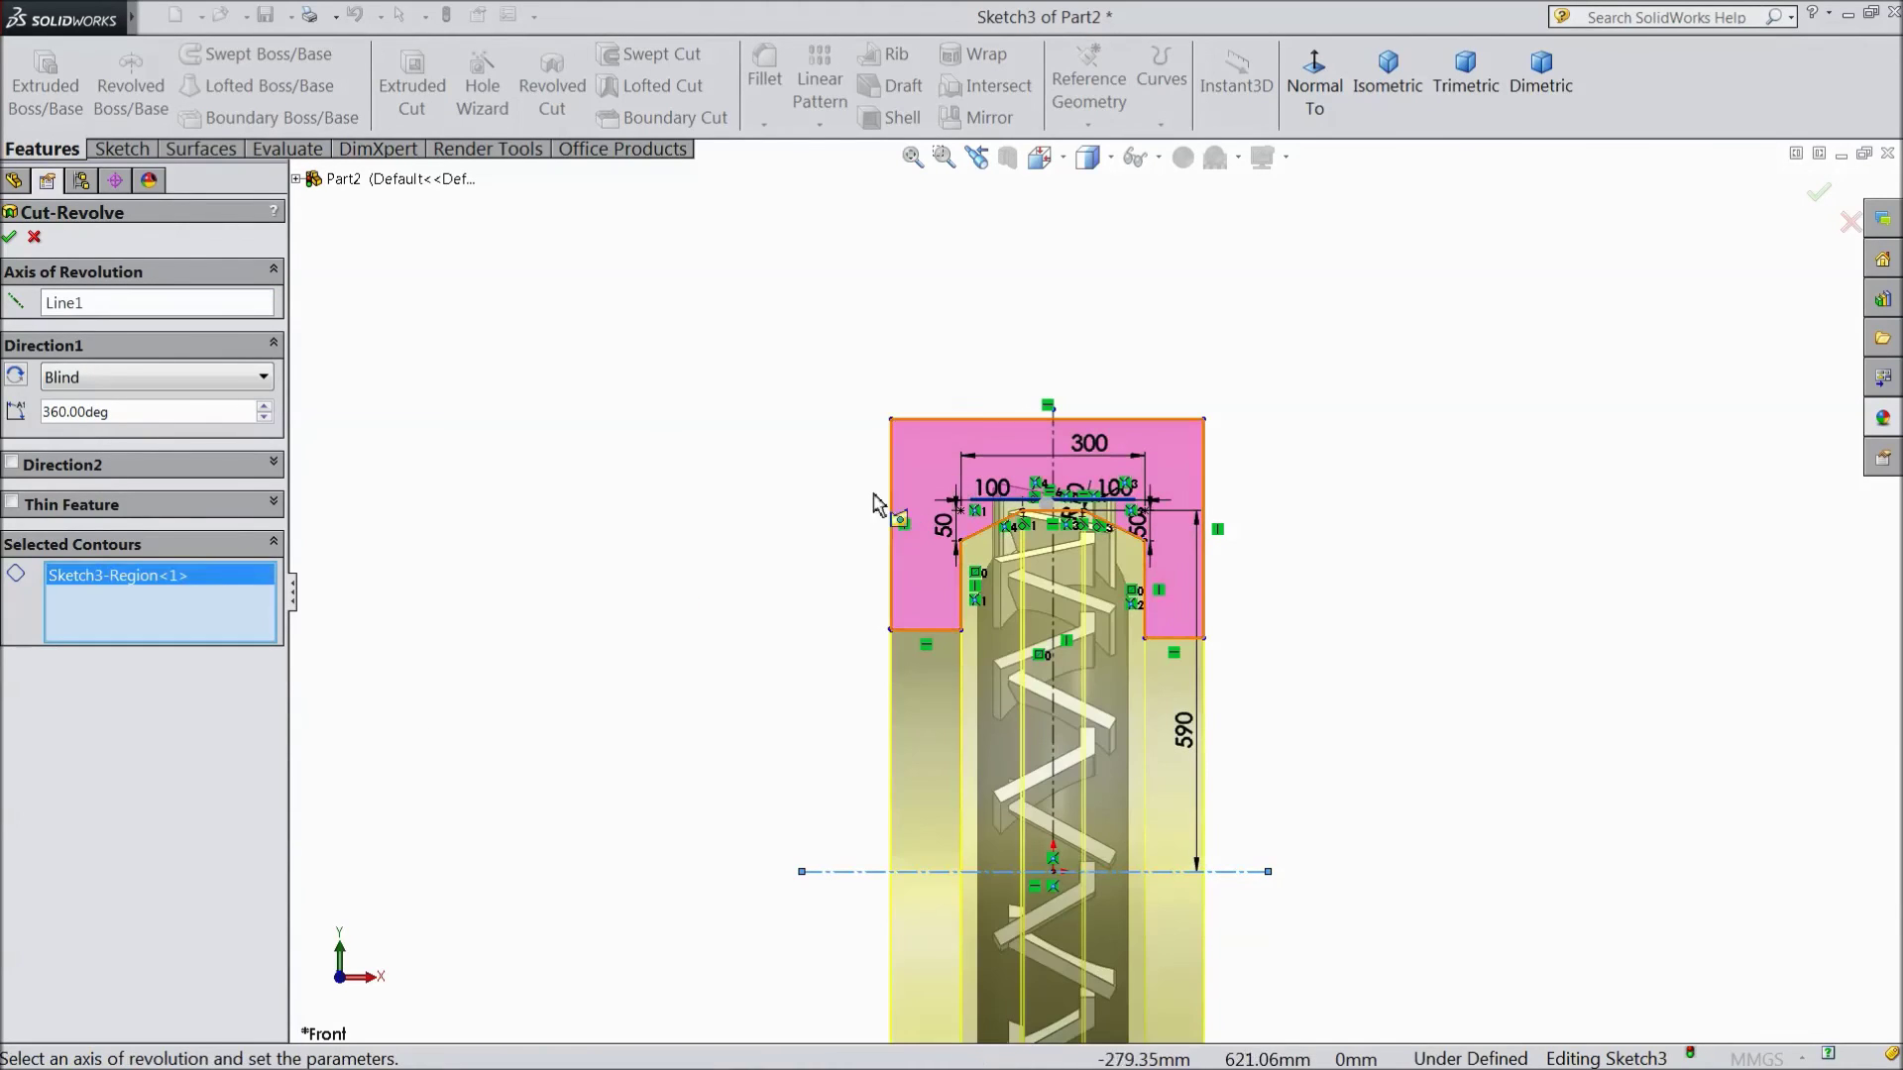
left_click(10, 240)
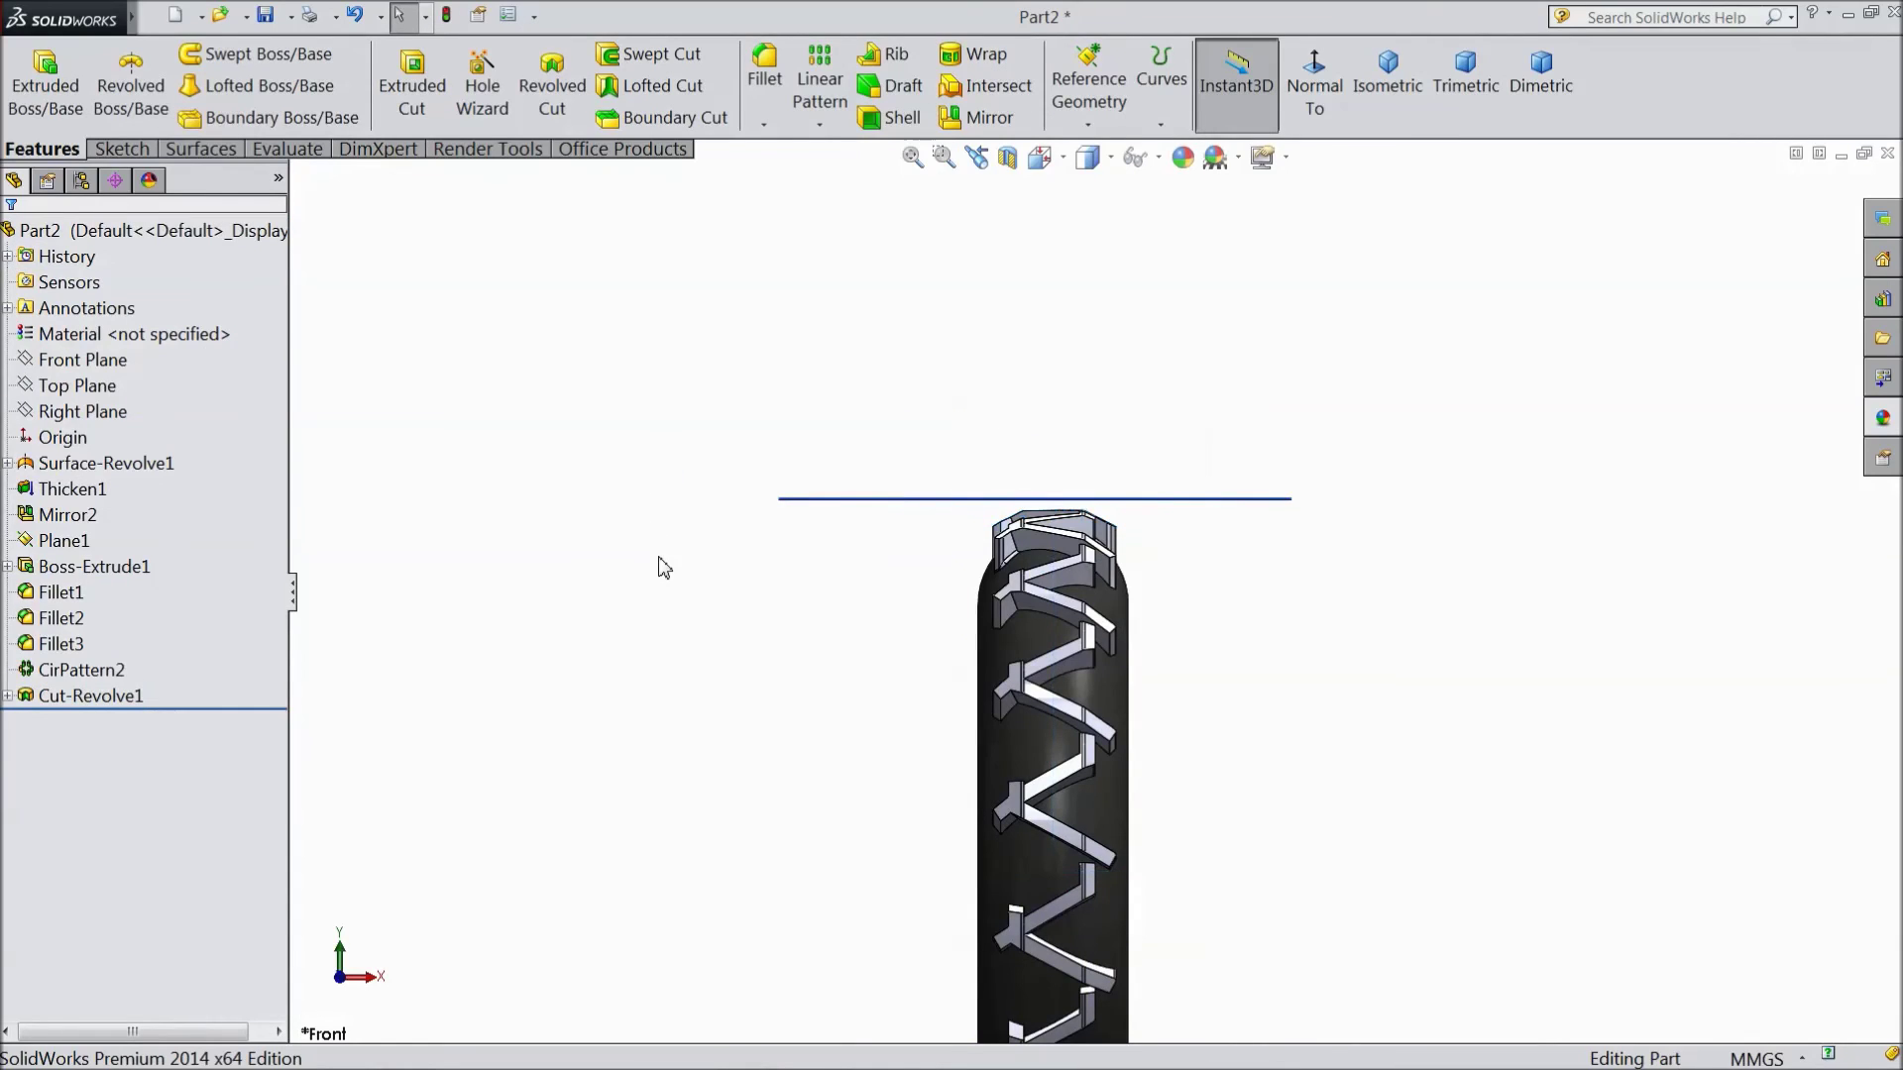
Hide the reference plane Plane1 above the tire's crown.
left_click(870, 500)
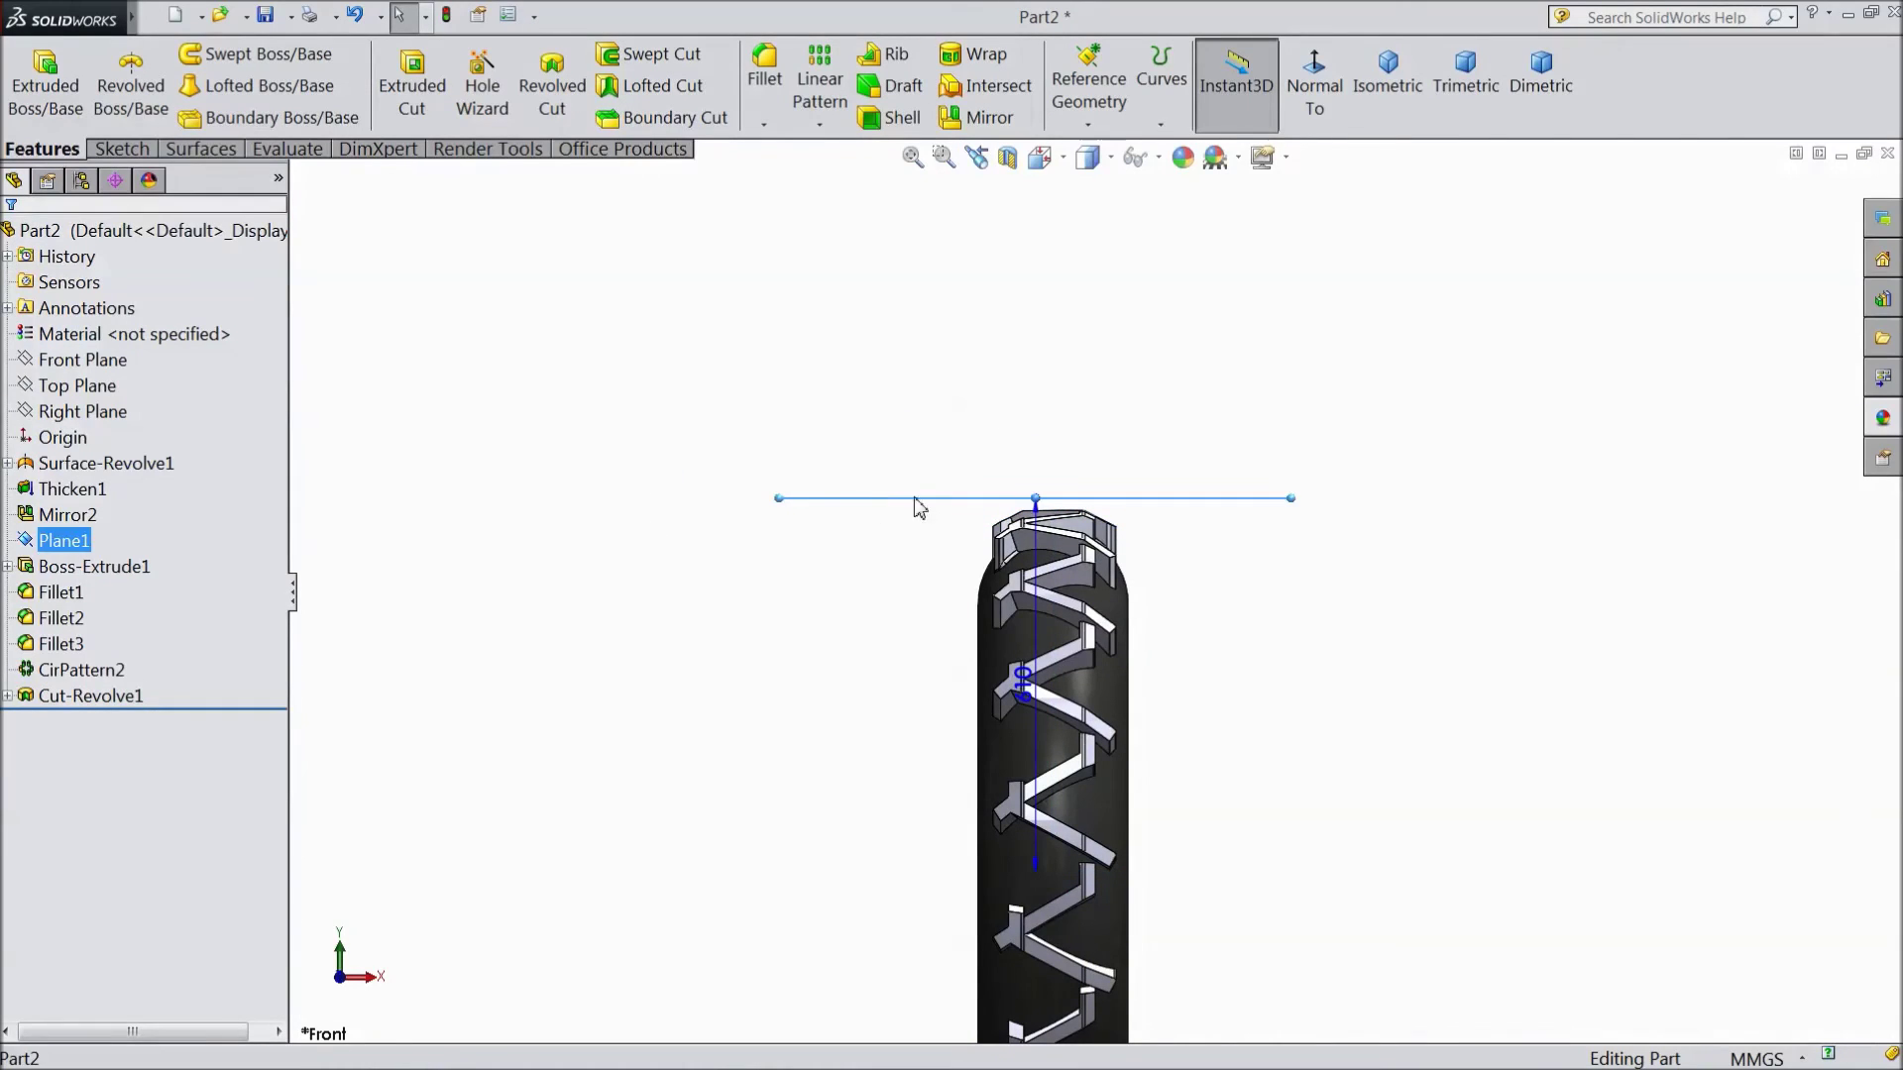
left_click(968, 449)
middle_click_drag(721, 511, 765, 607)
scroll(766, 608, "up", 4)
mouse_move(769, 692)
middle_mouse_down()
mouse_move(875, 747)
mouse_move(807, 697)
middle_mouse_up()
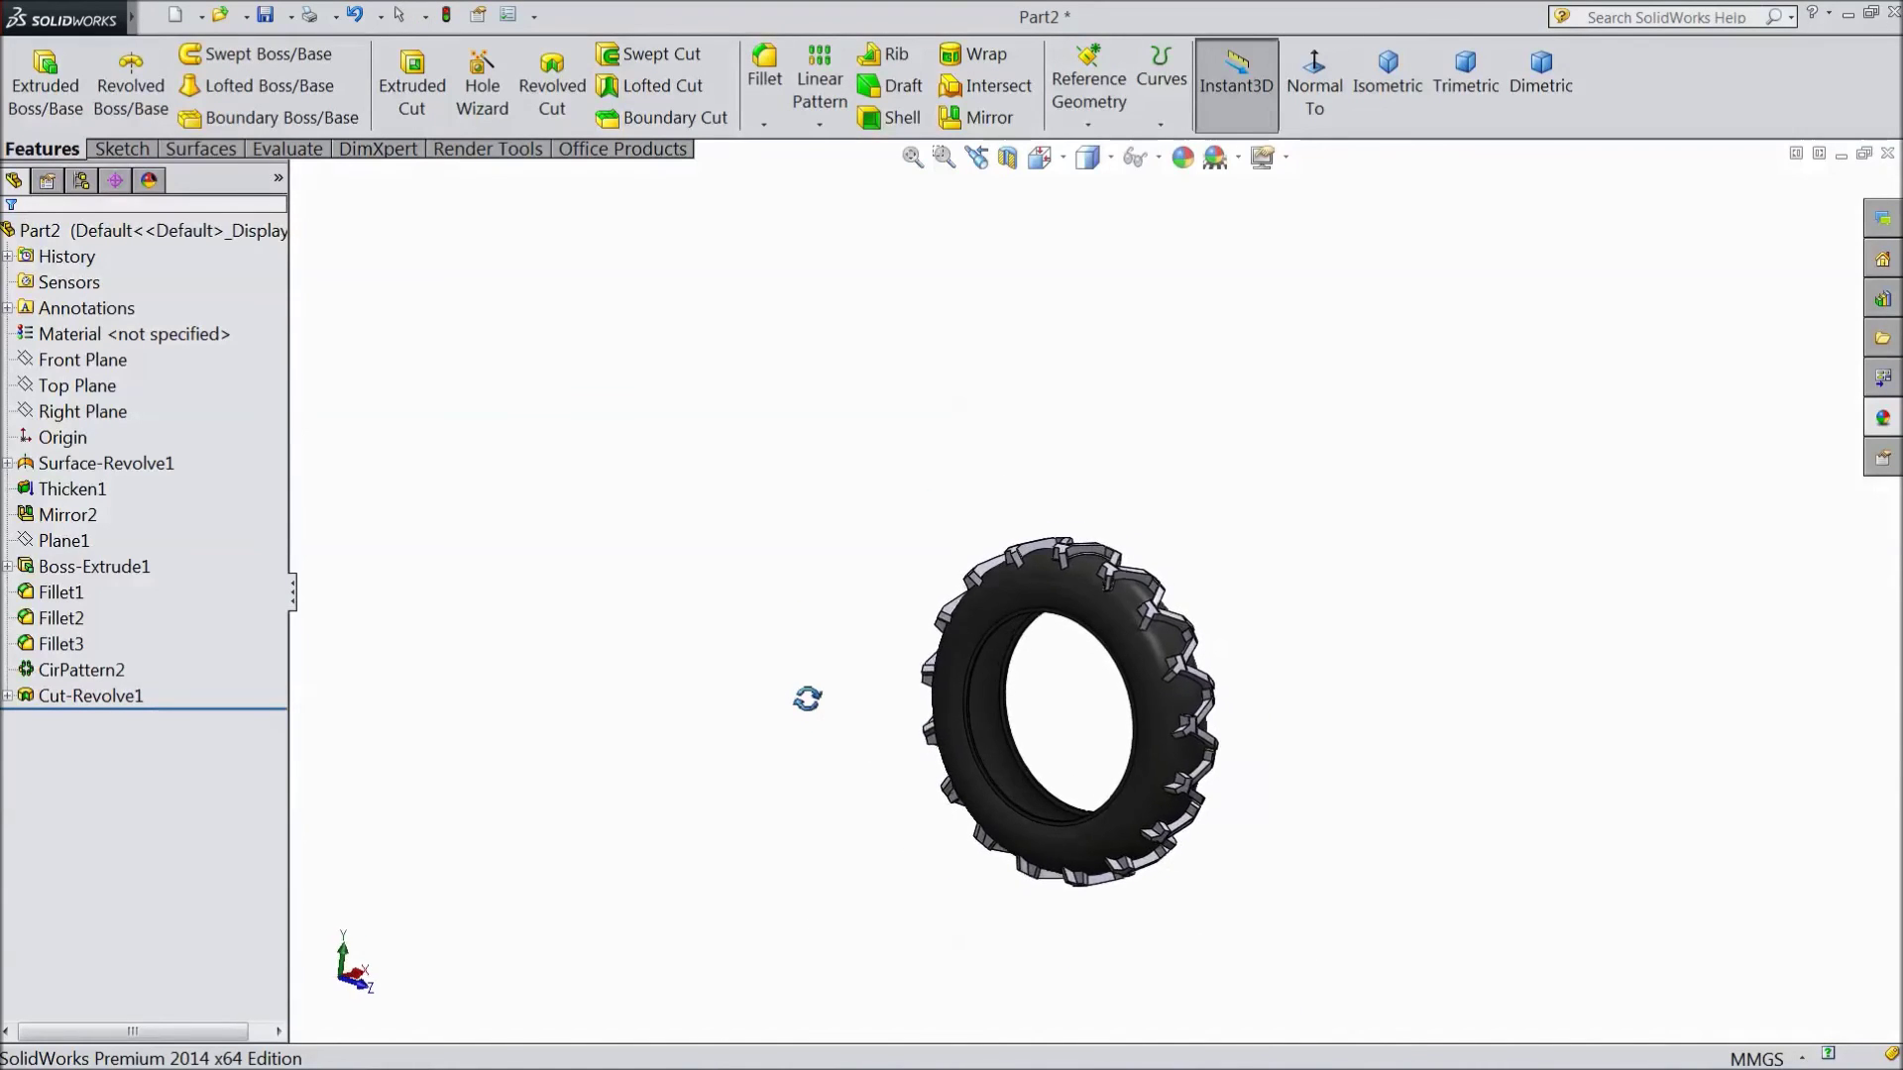
key("f")
Apply a textured appearance from the Rubber appearances' Texture category to the circular pattern of tread blocks.
left_click(84, 696)
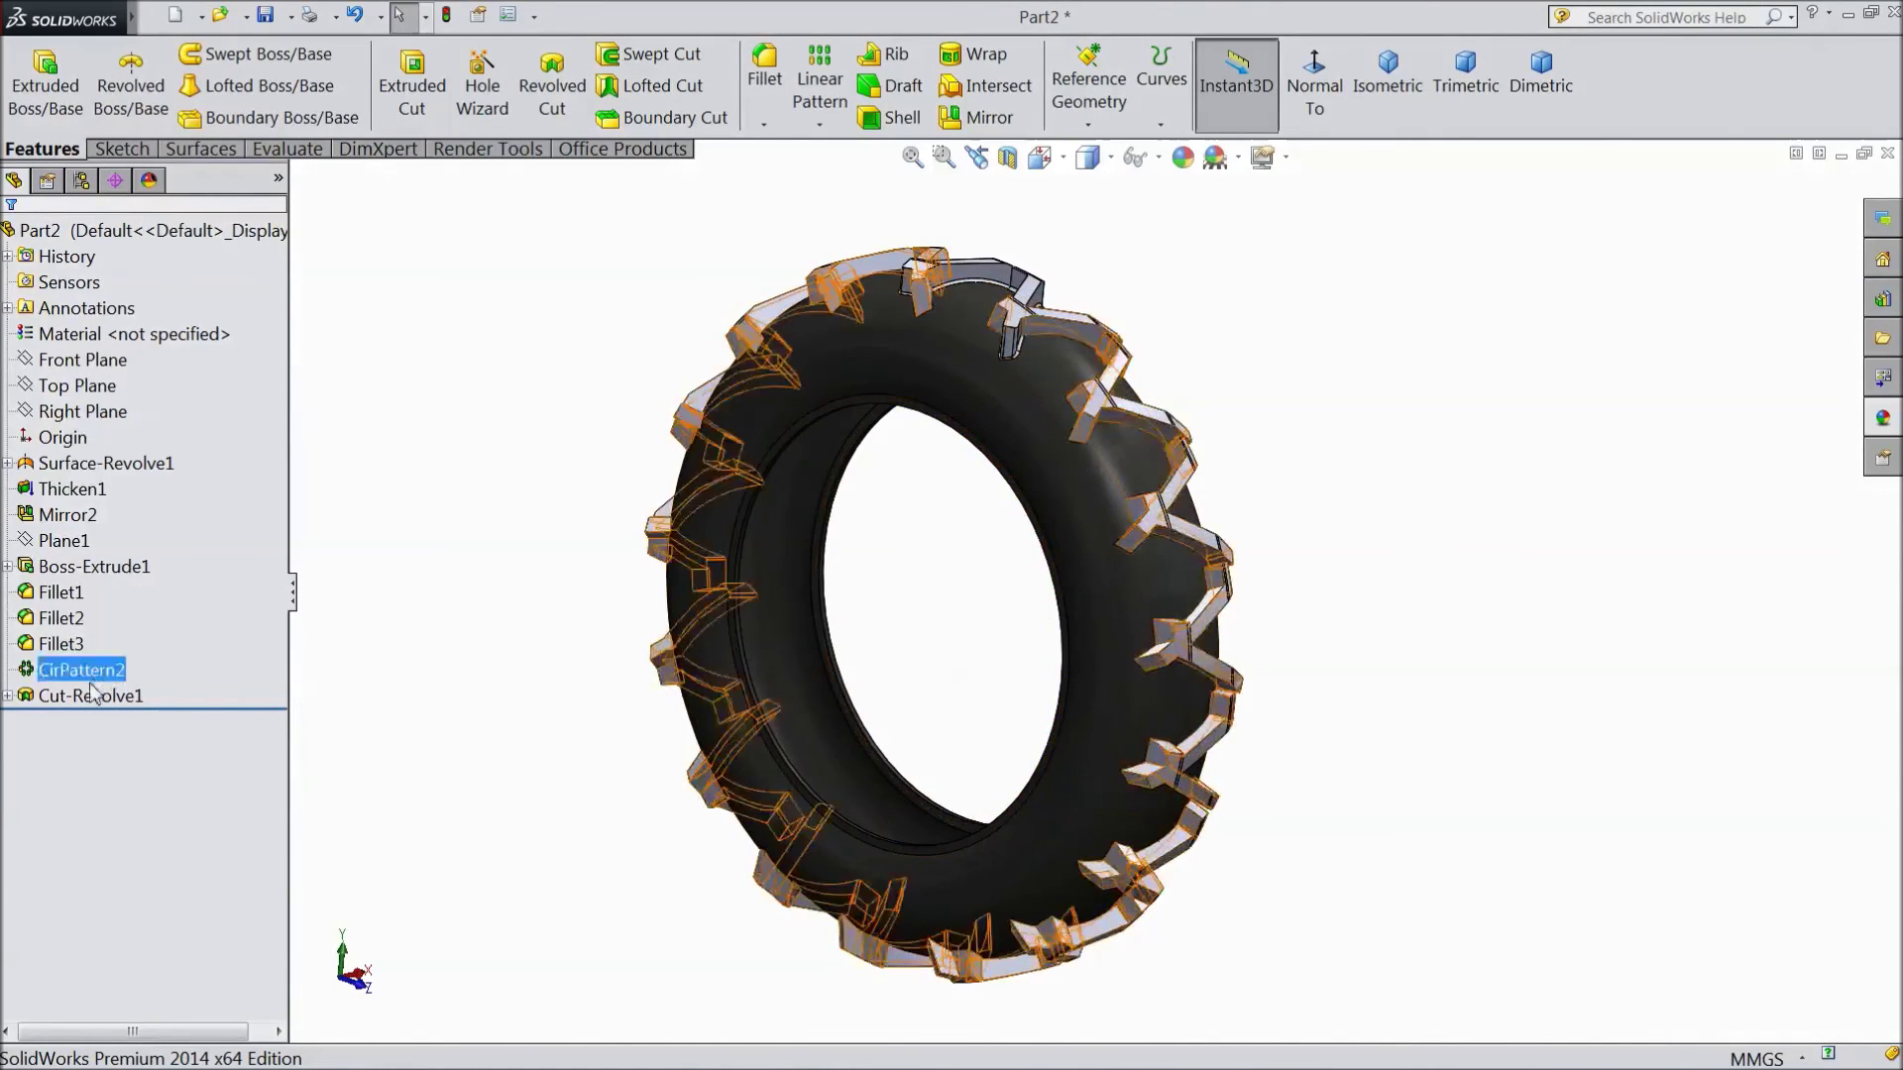
left_click(82, 670)
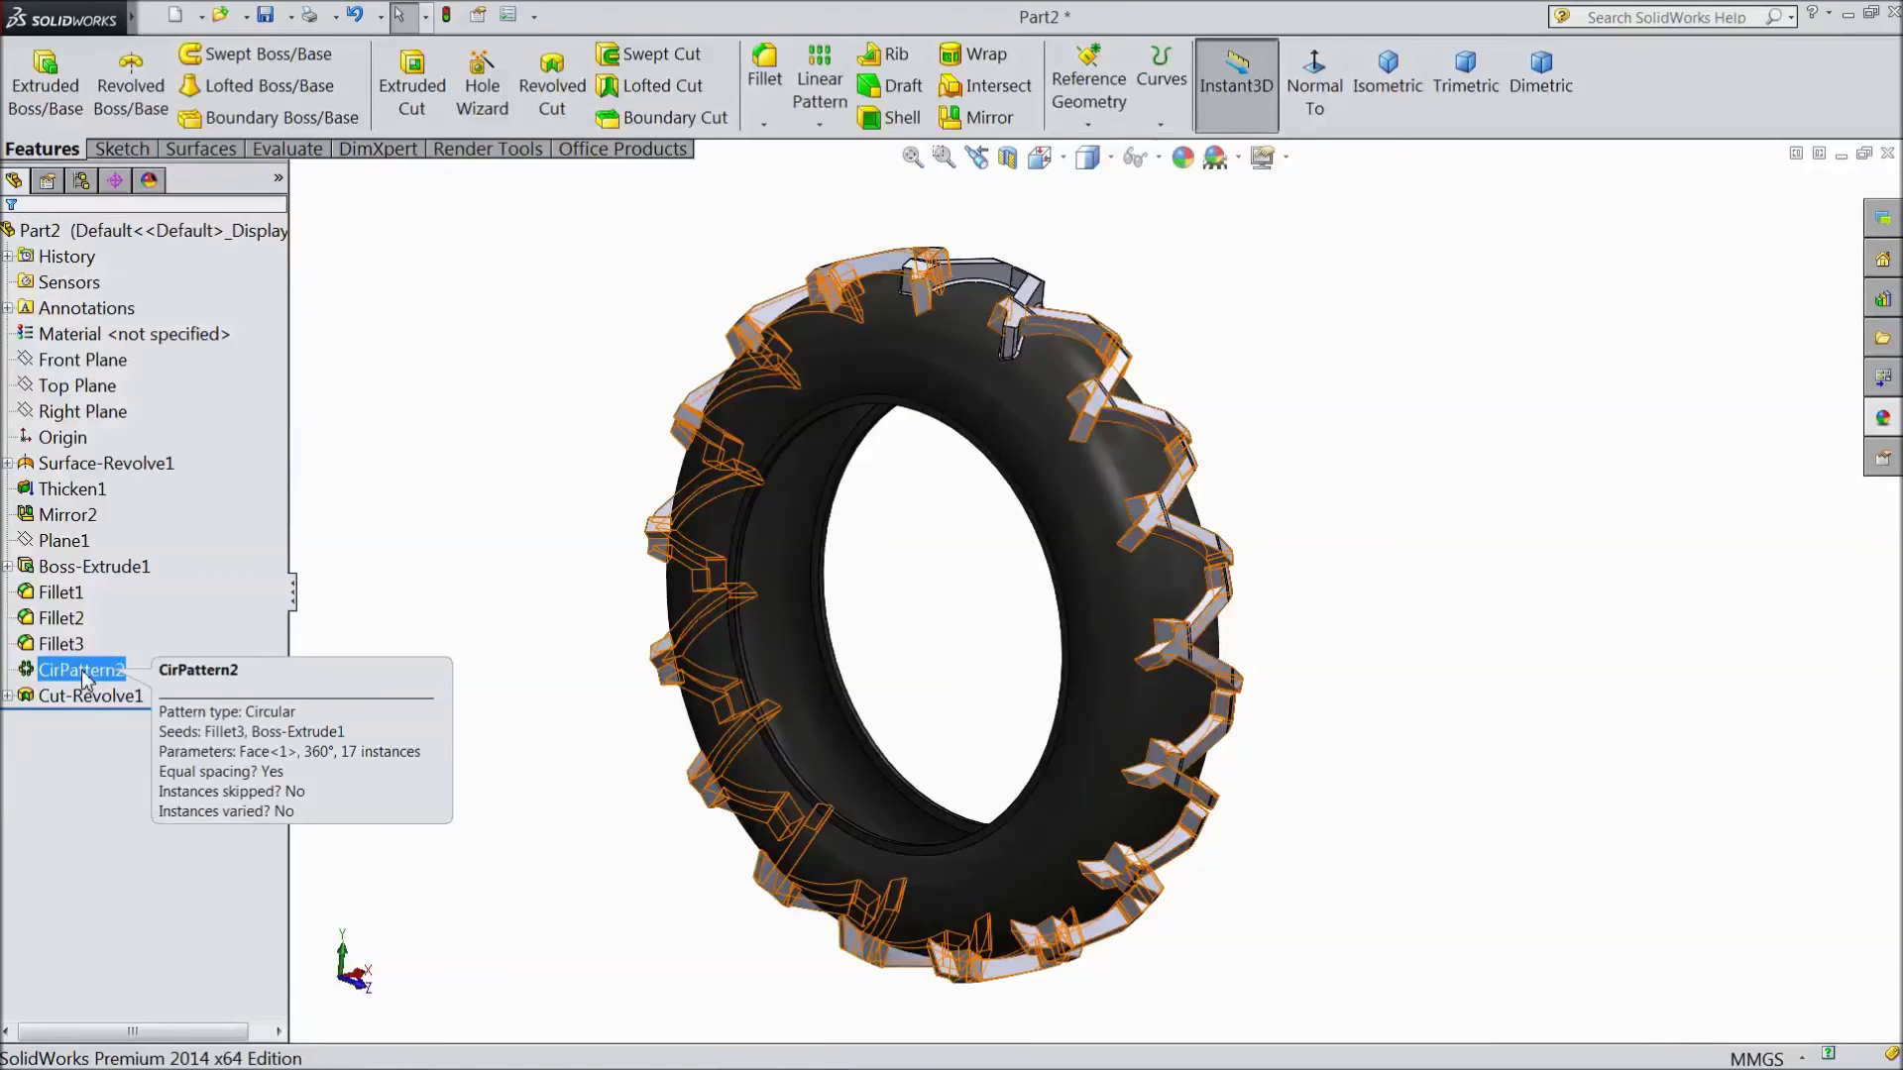
left_click(81, 670)
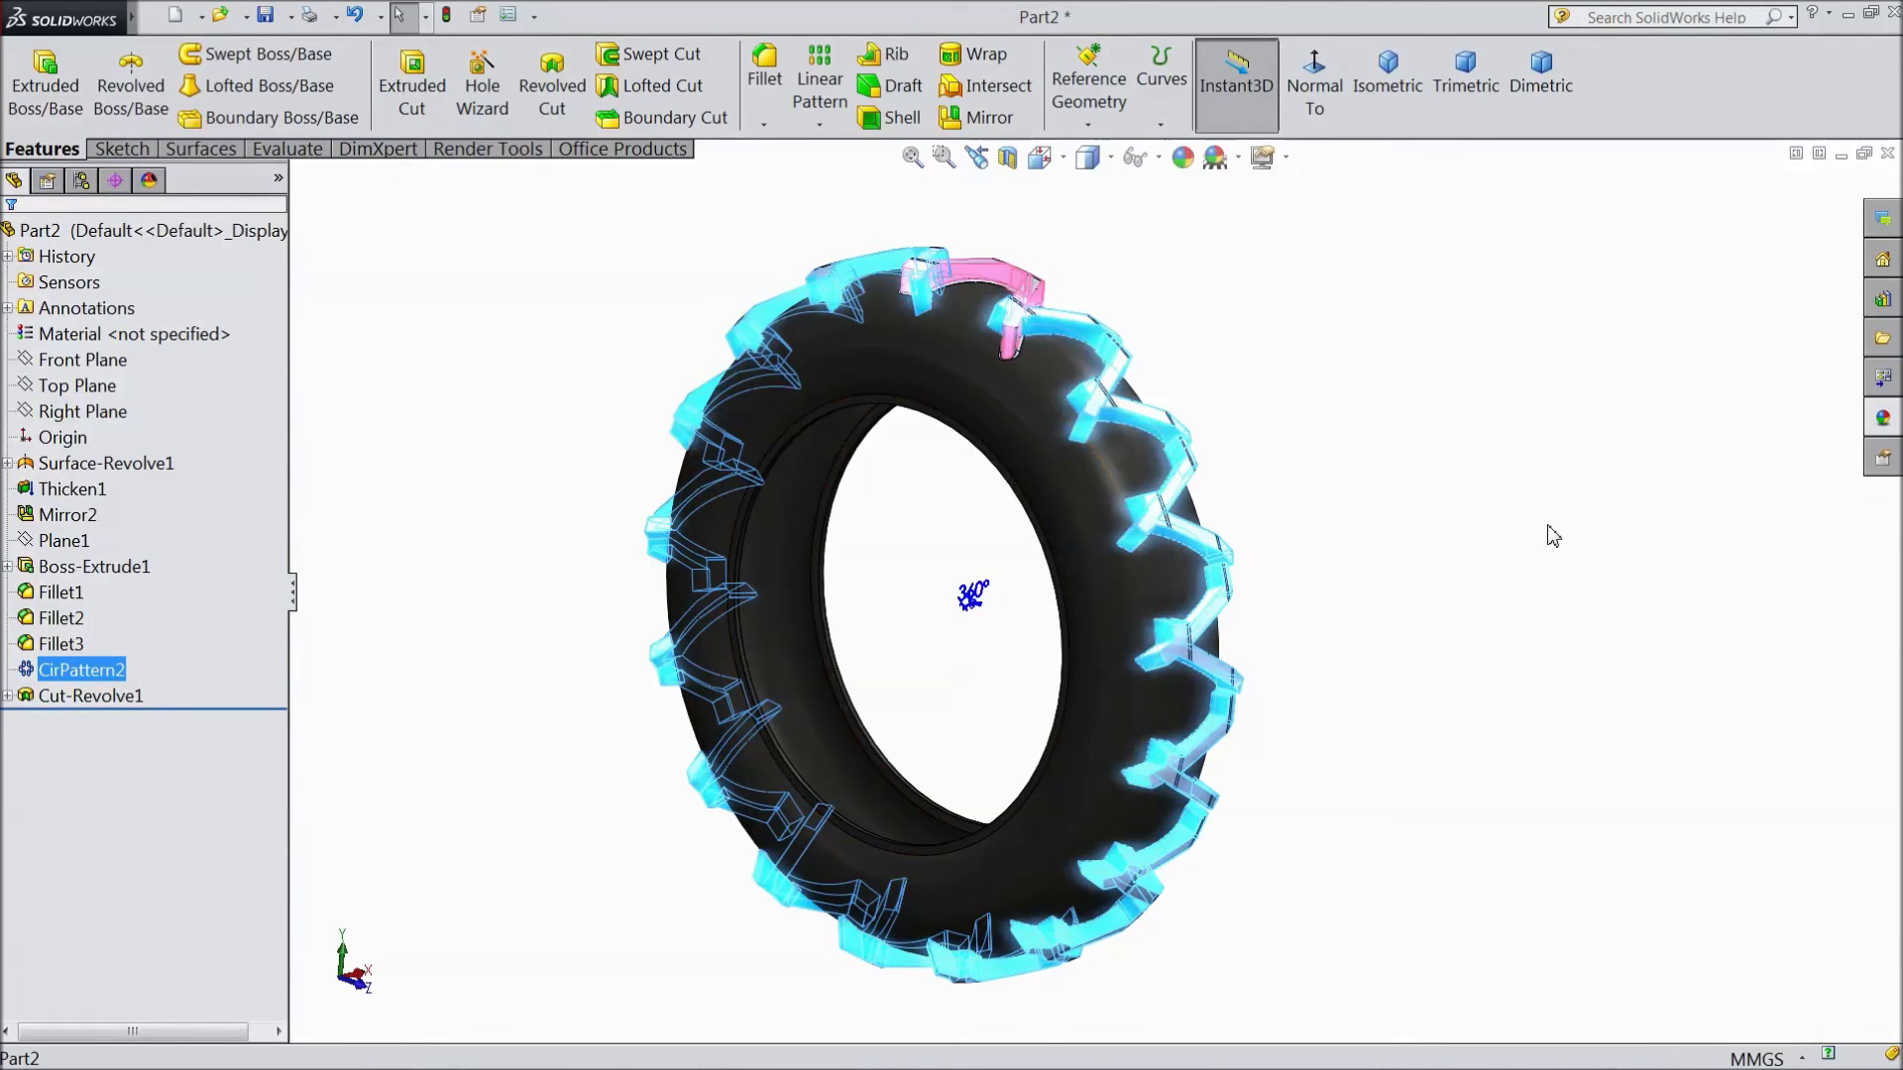
left_click(1882, 417)
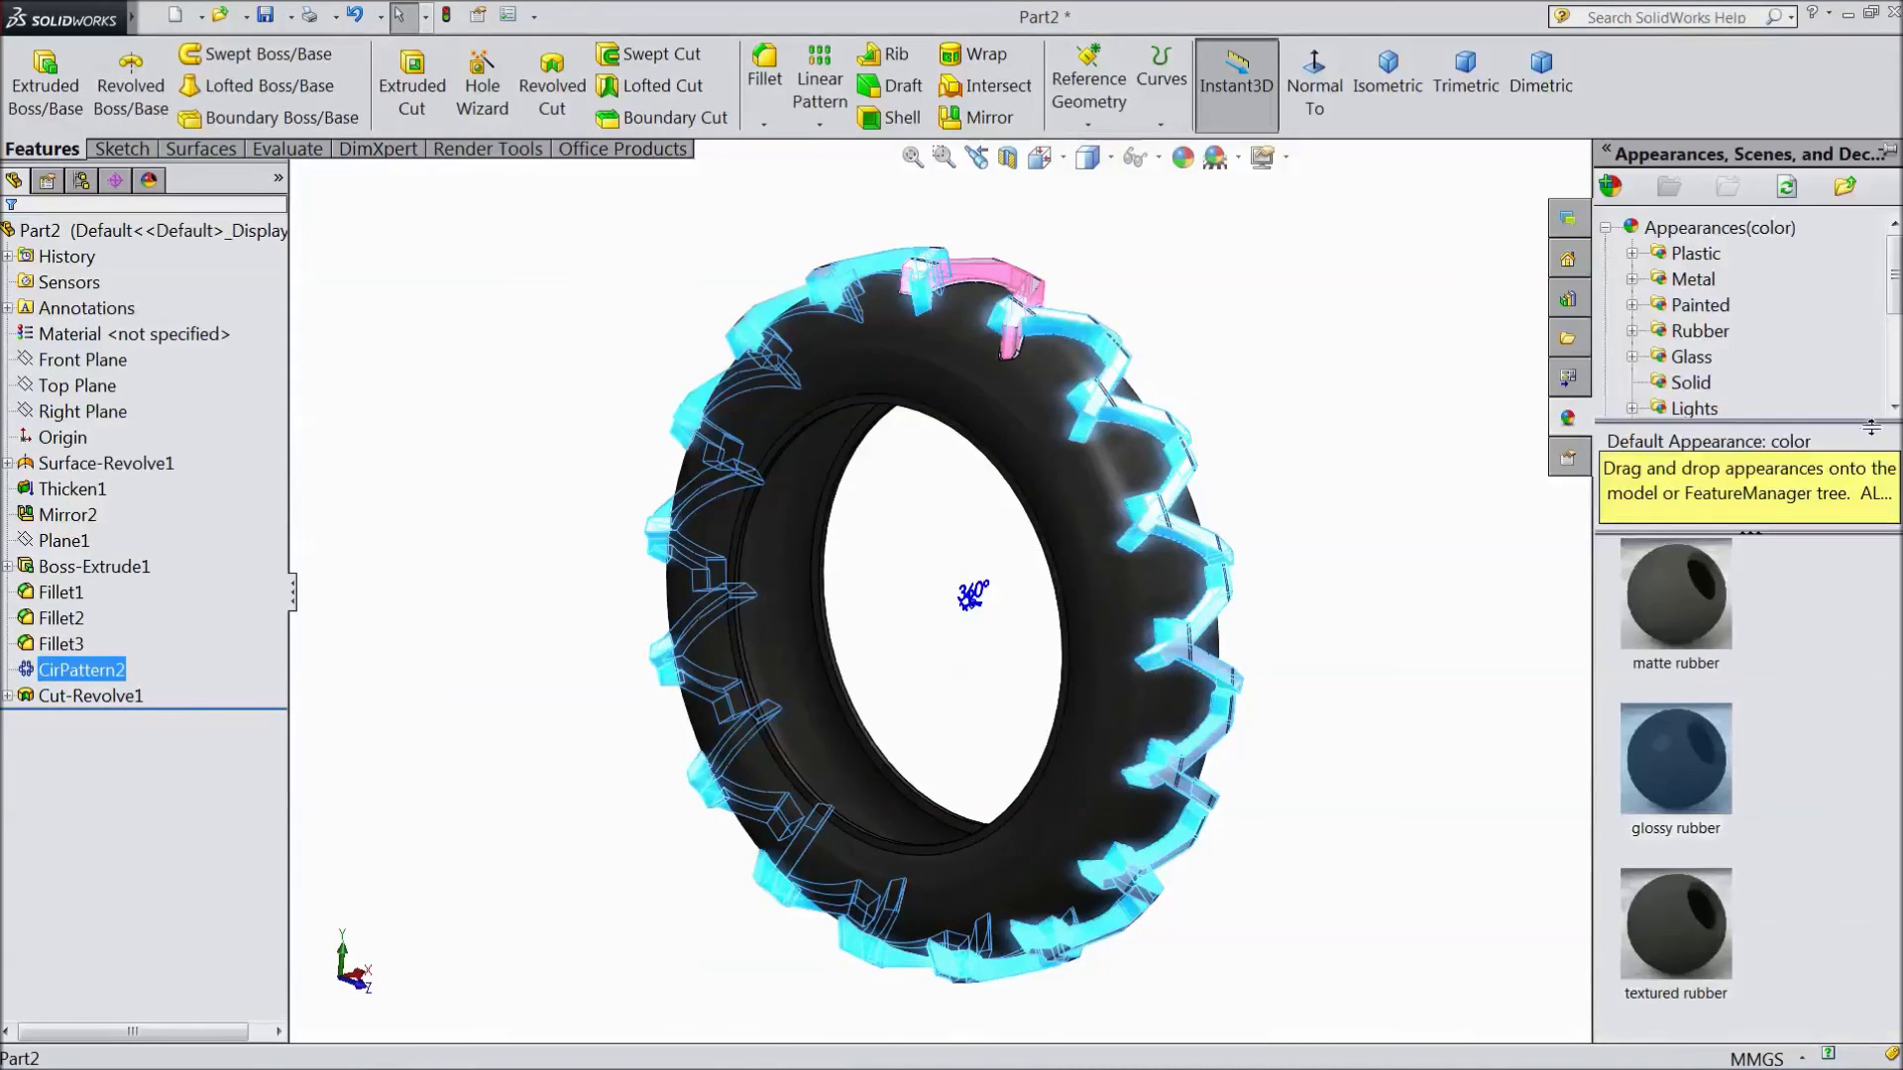
left_click(1631, 331)
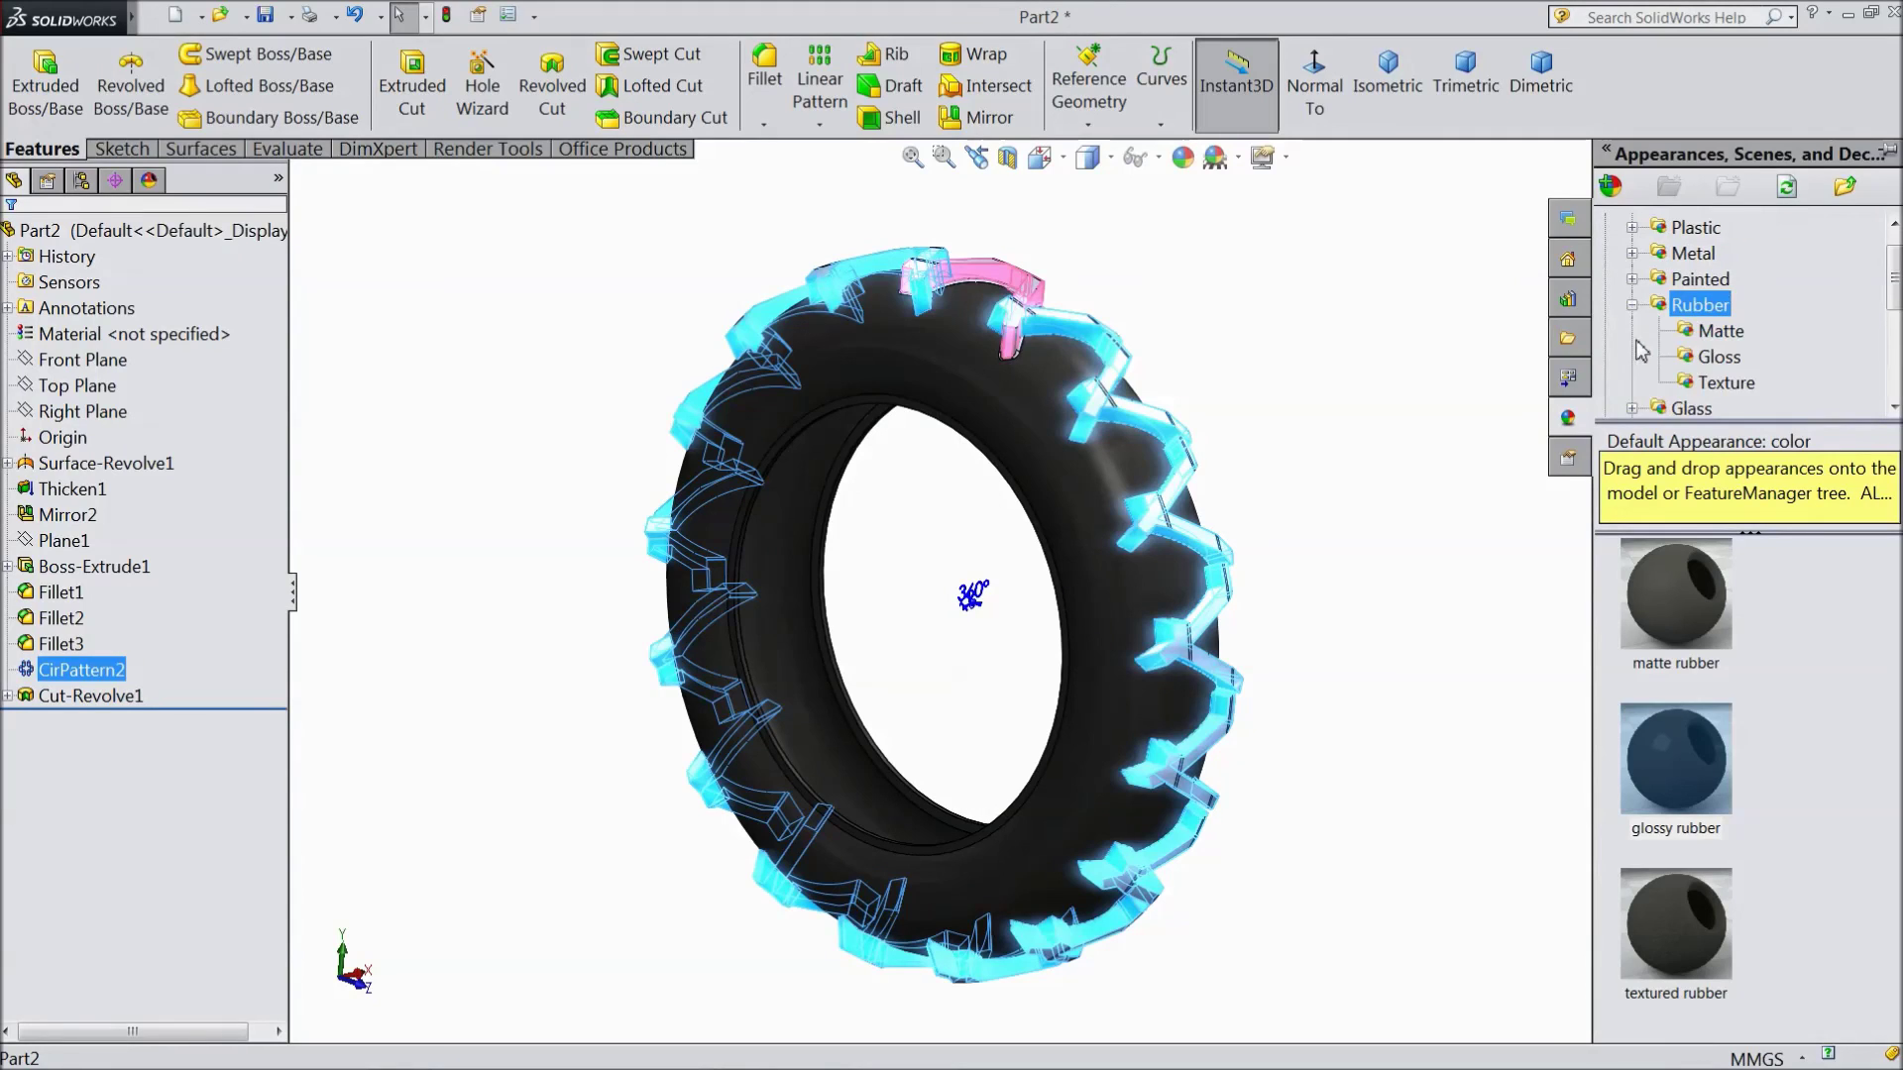
left_click(1721, 384)
double_click(1687, 608)
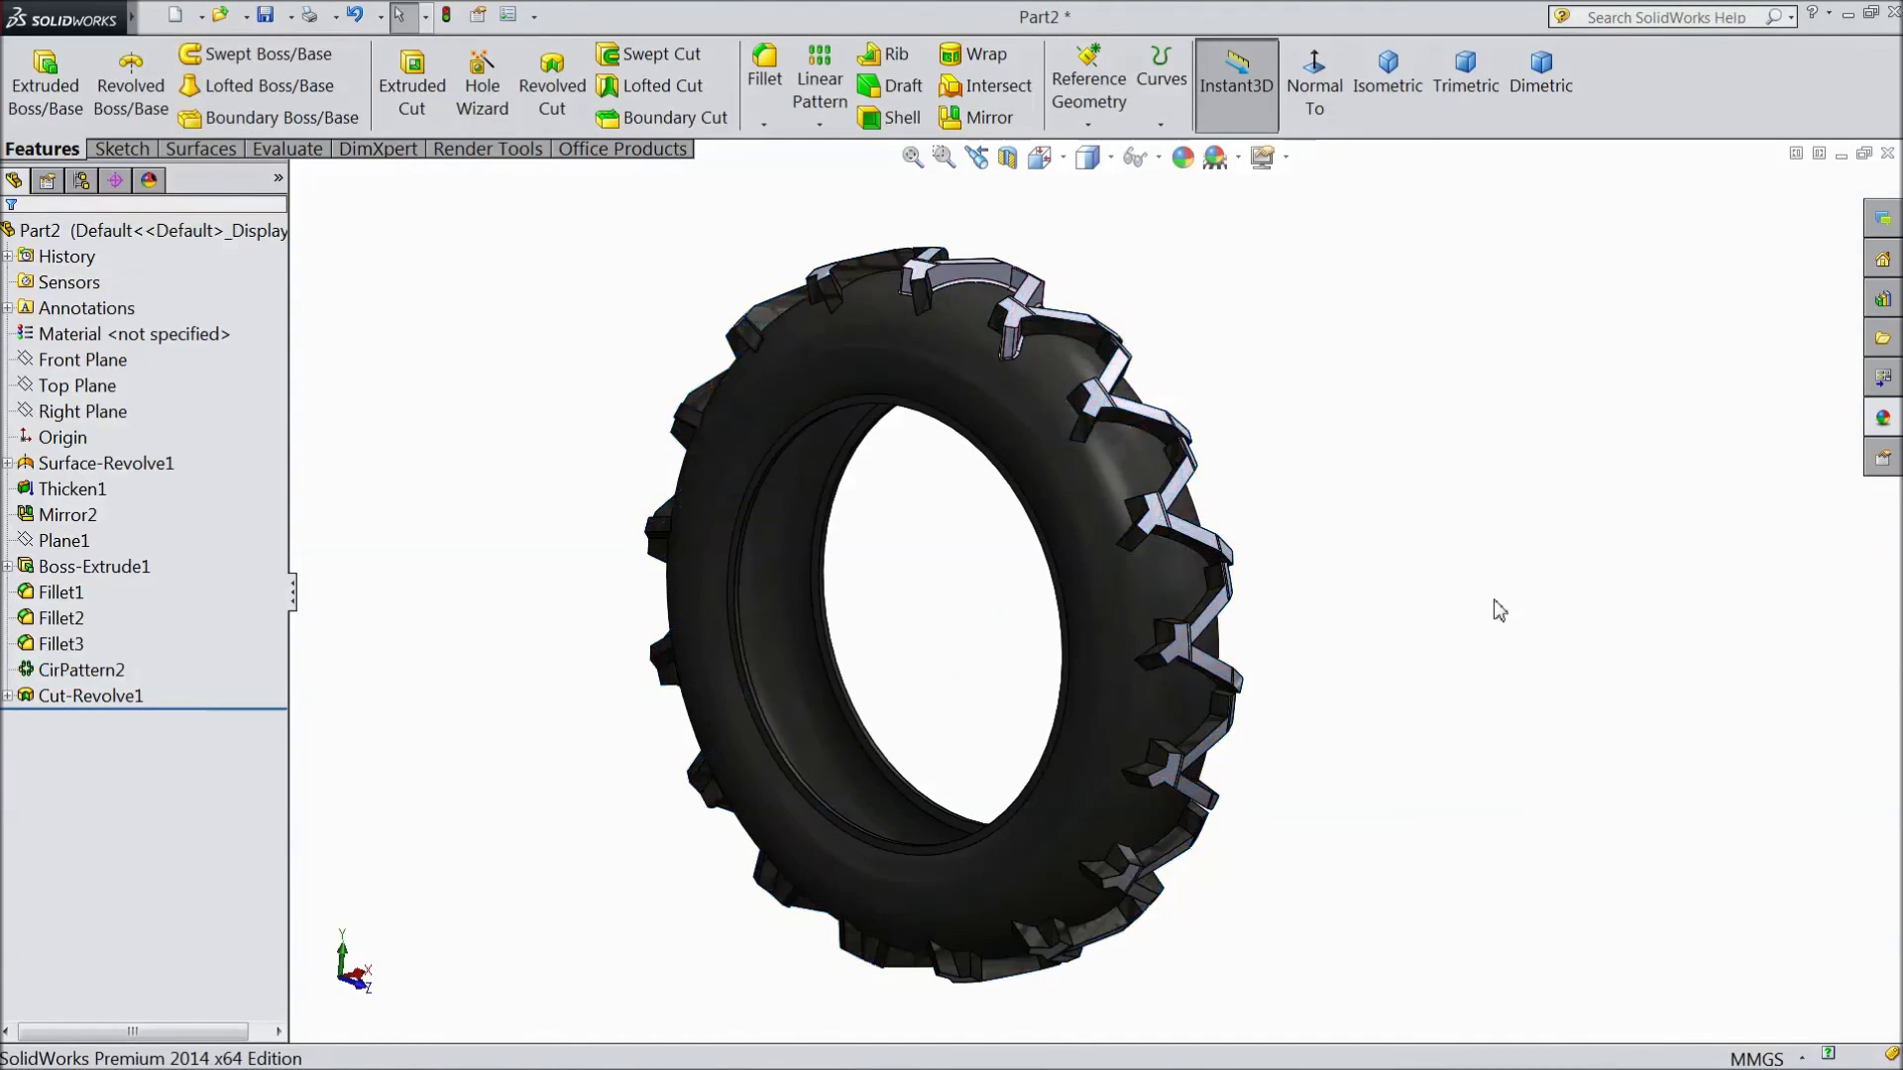
Save the finished tire part to the Desktop under the file name 21.Back tire.
middle_click_drag(1444, 539, 1656, 710)
left_click(1401, 98)
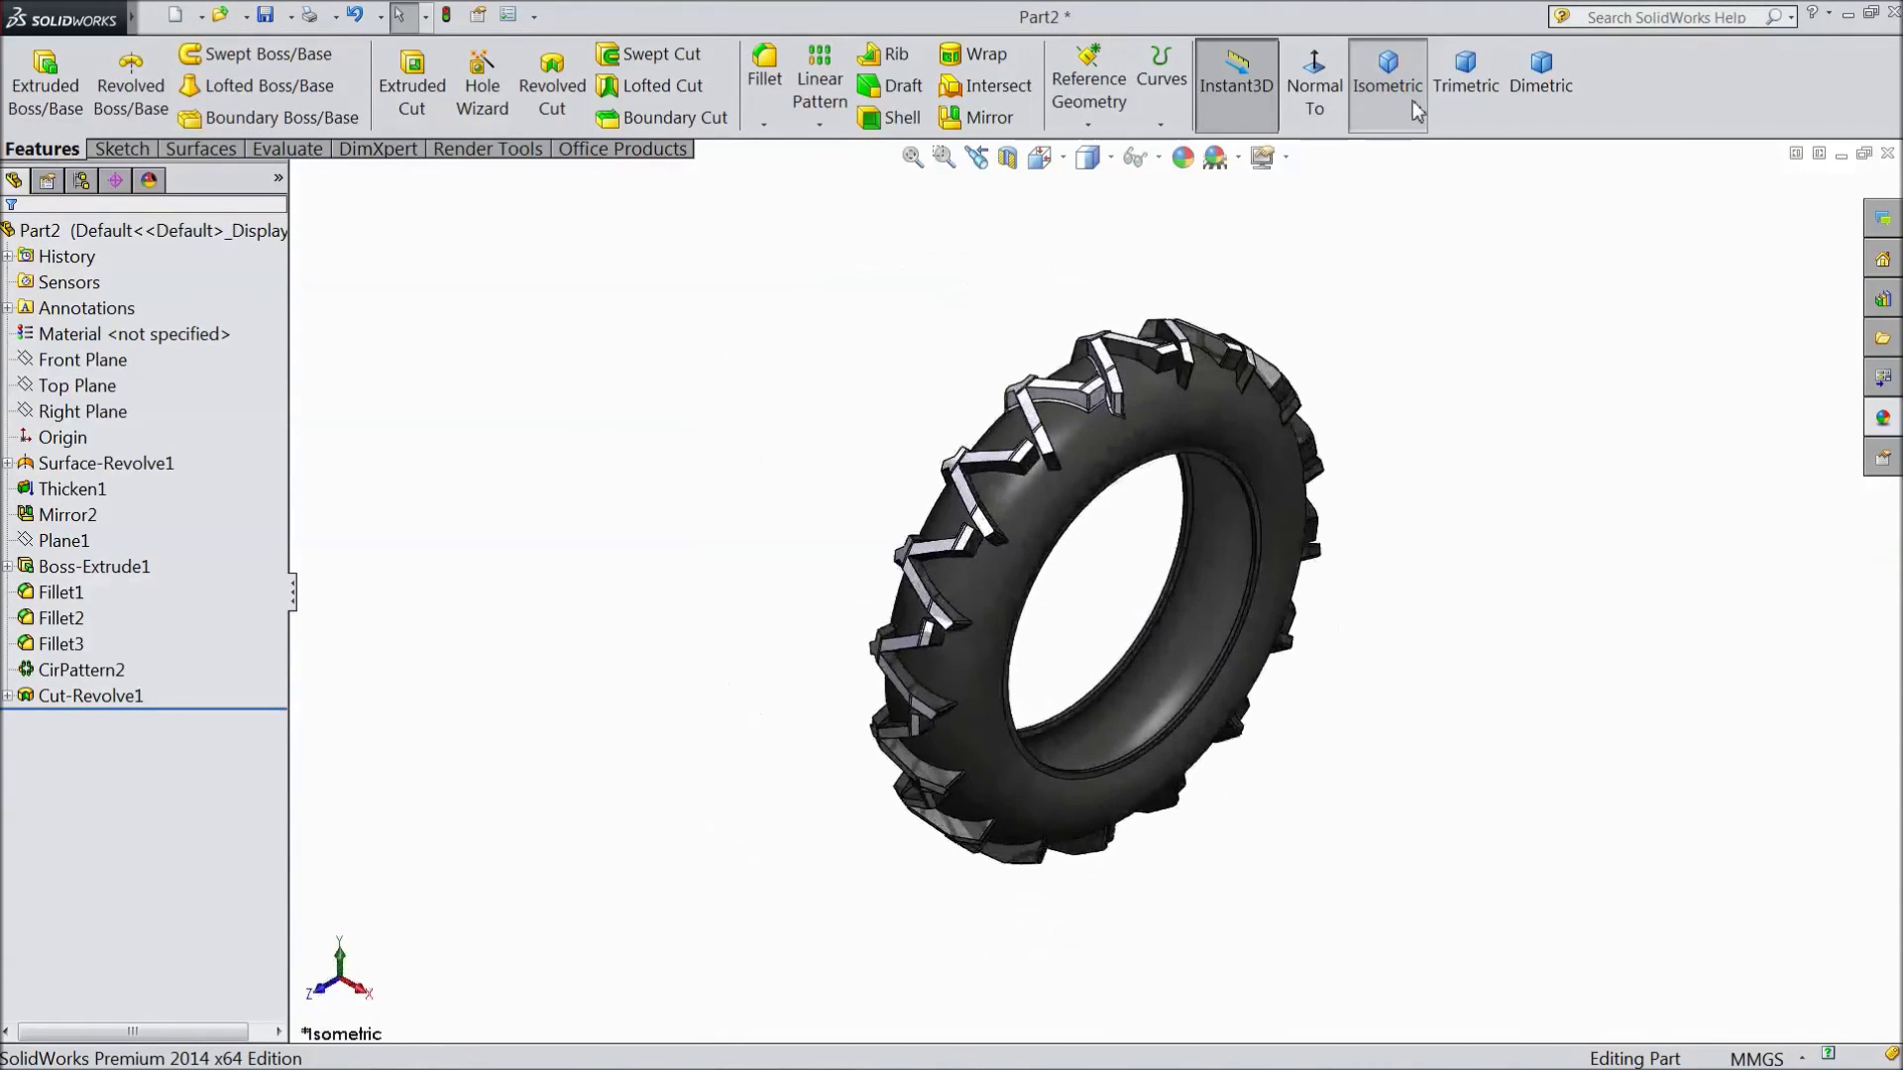
left_click(1465, 91)
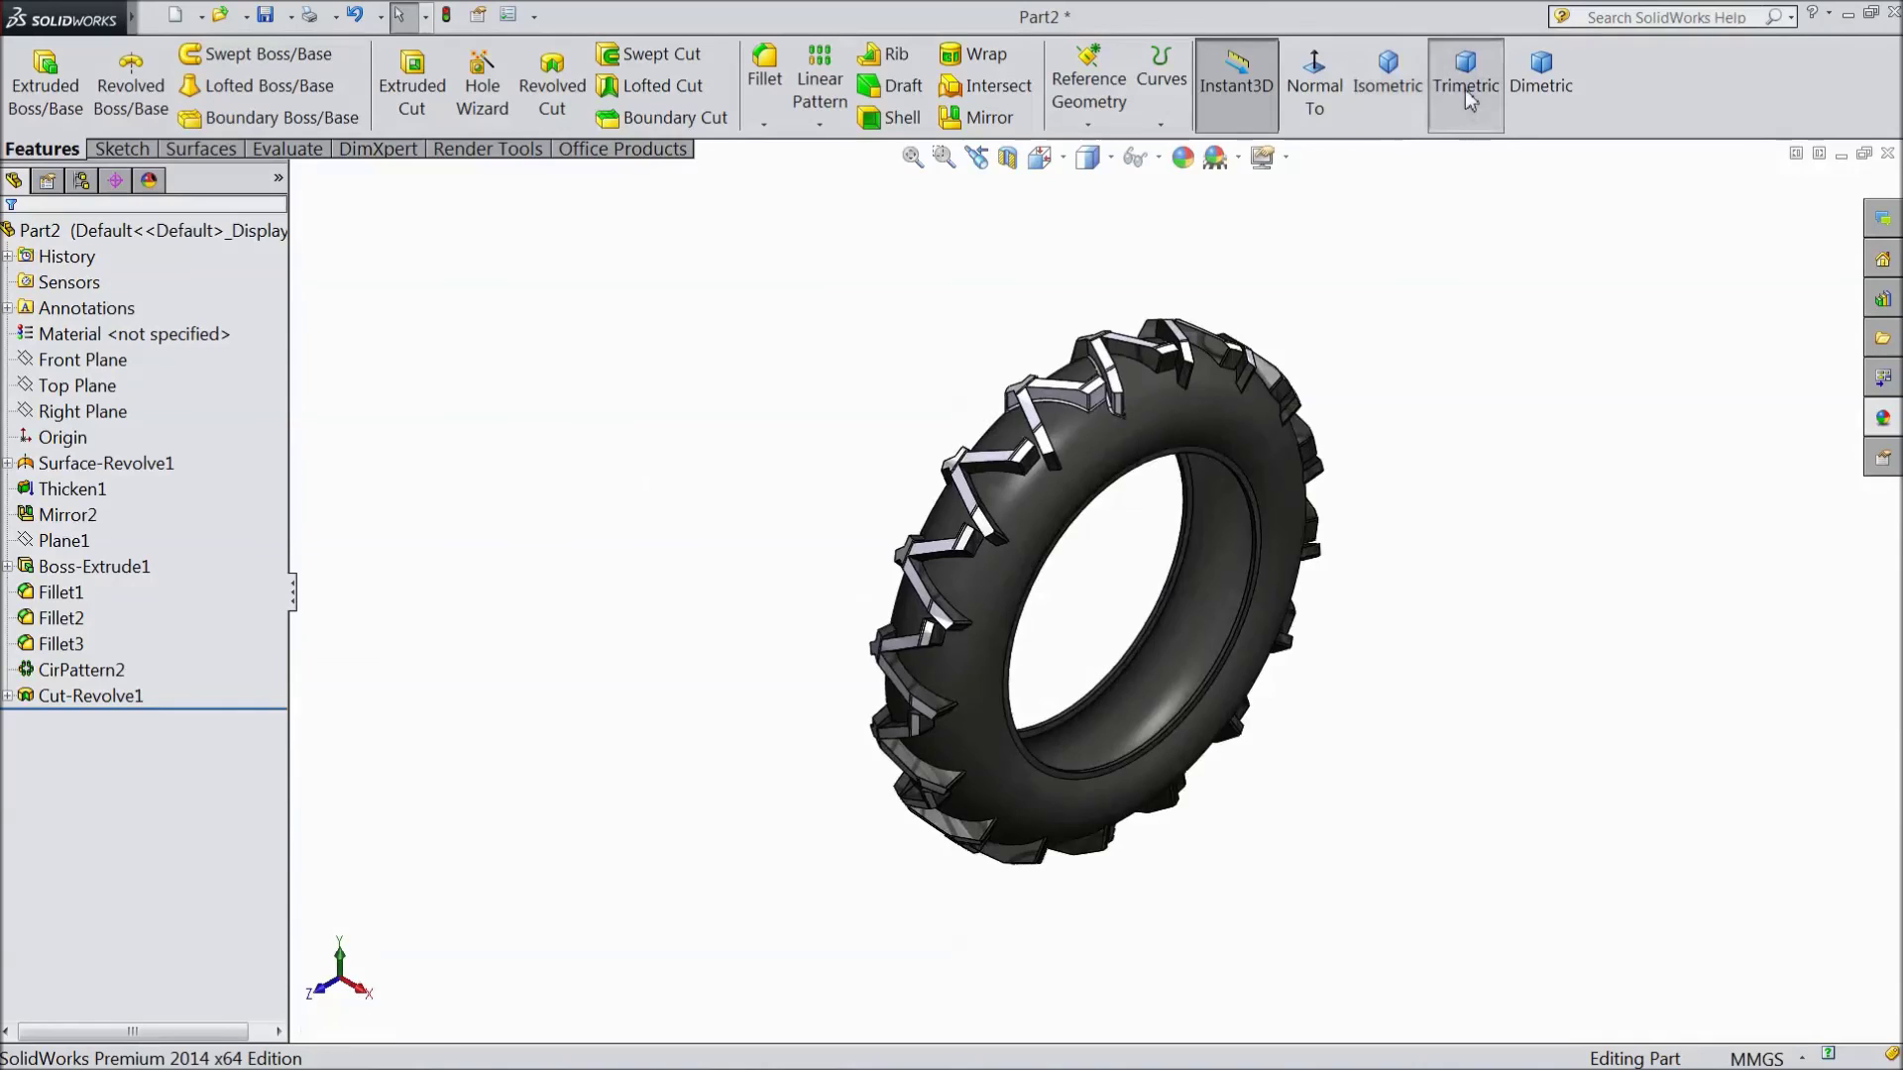
left_click(1413, 87)
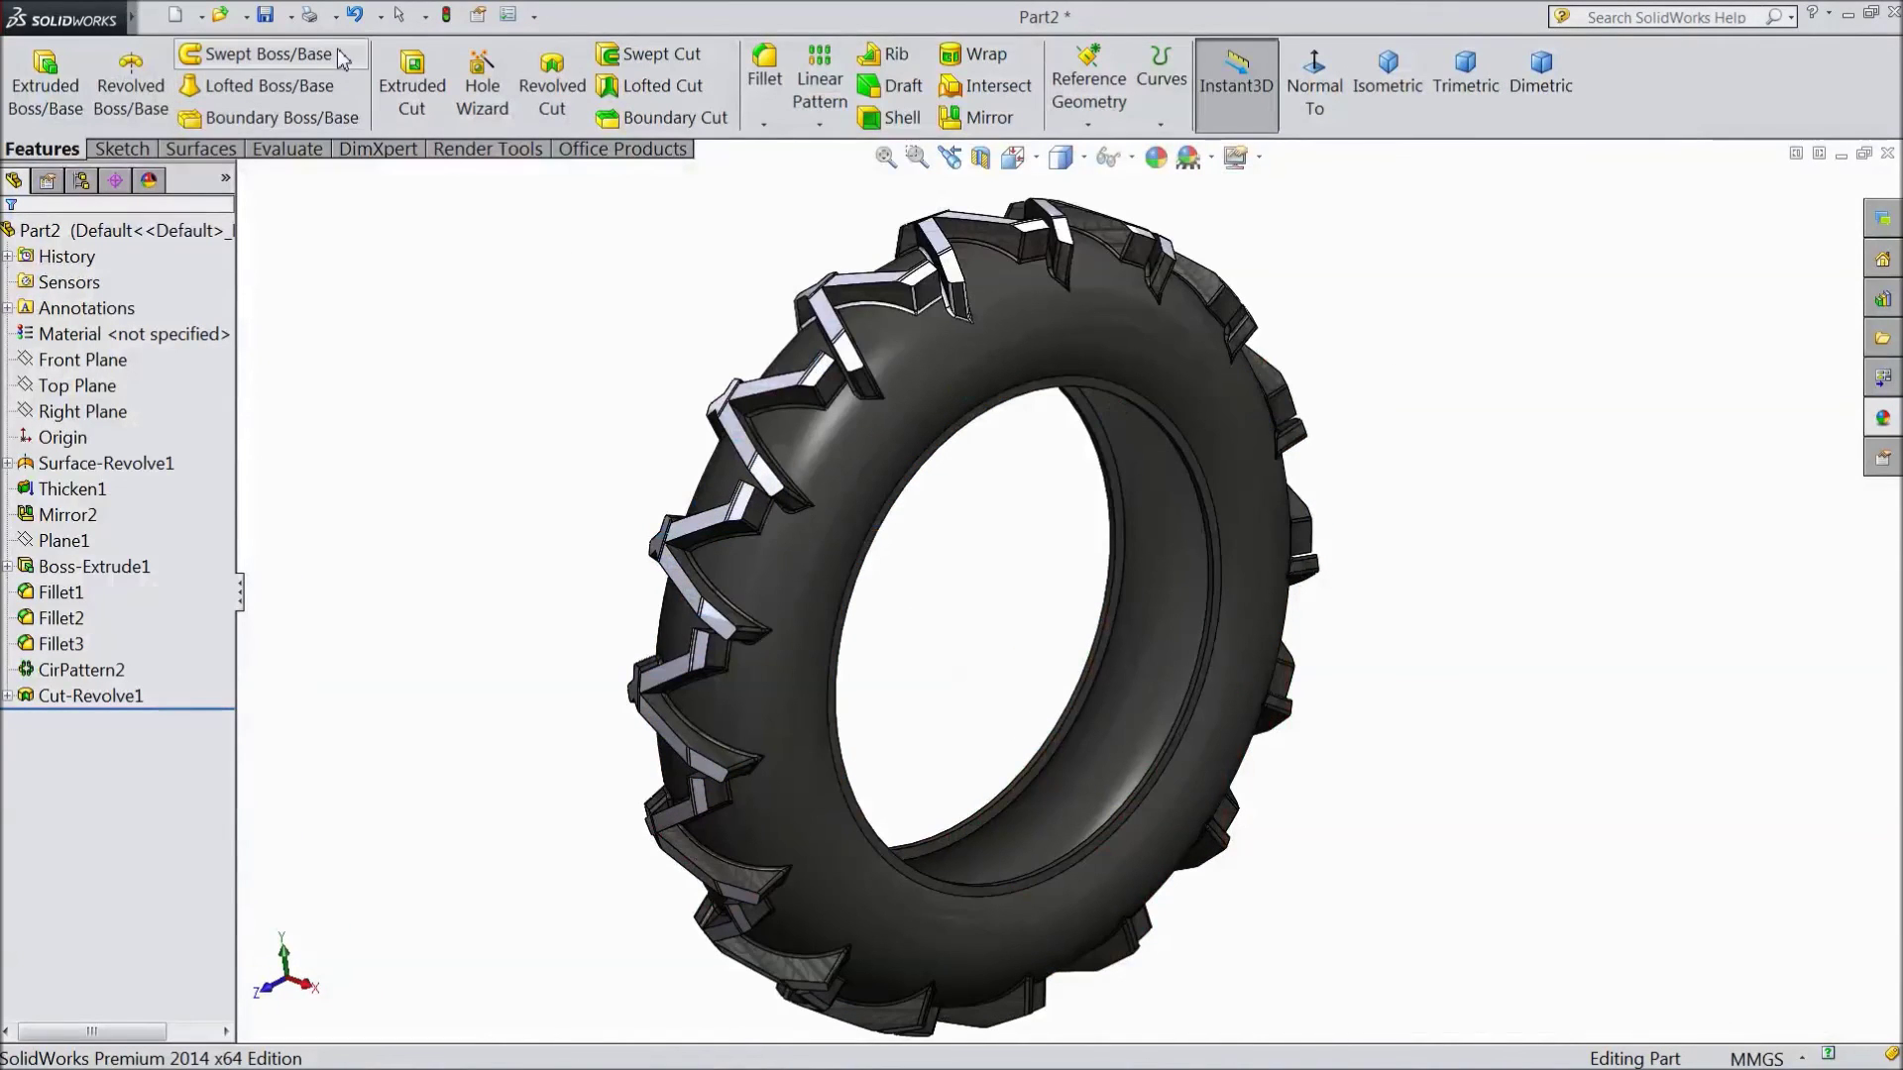
left_click(267, 17)
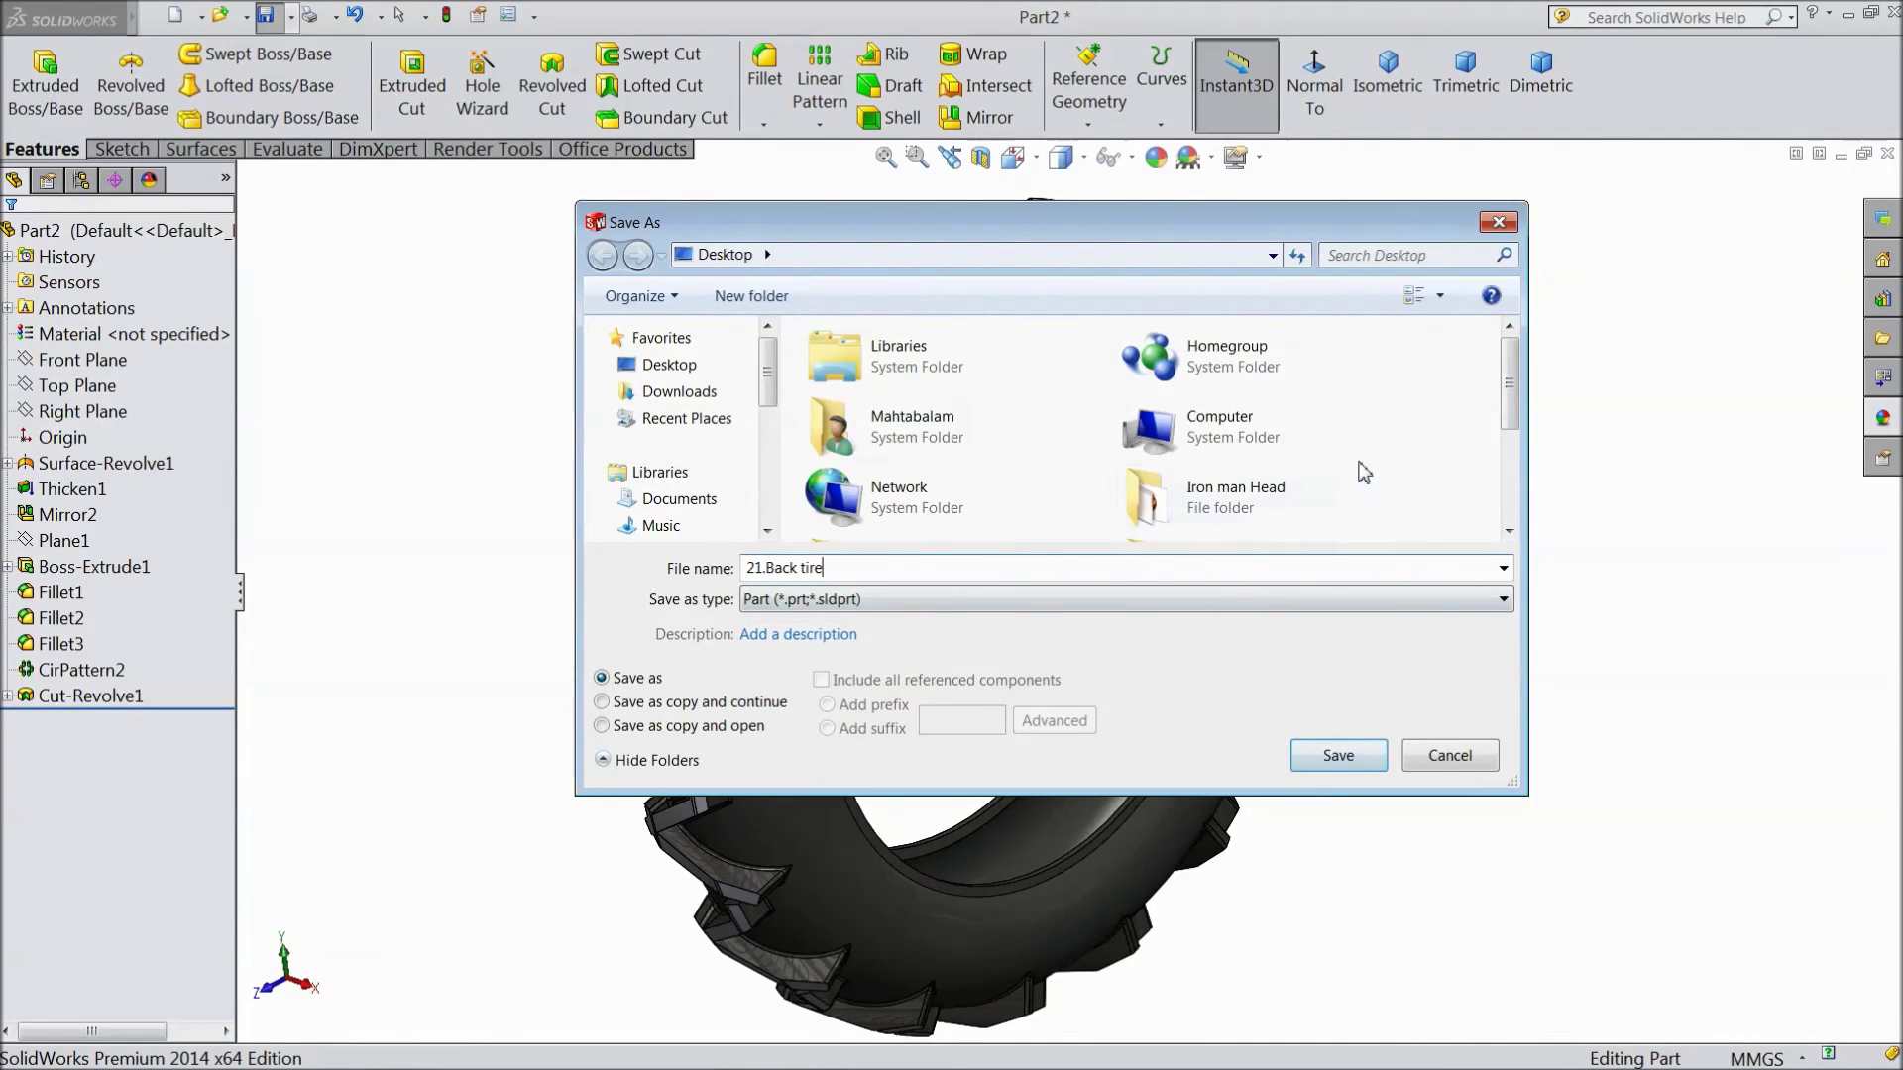
left_click(1335, 763)
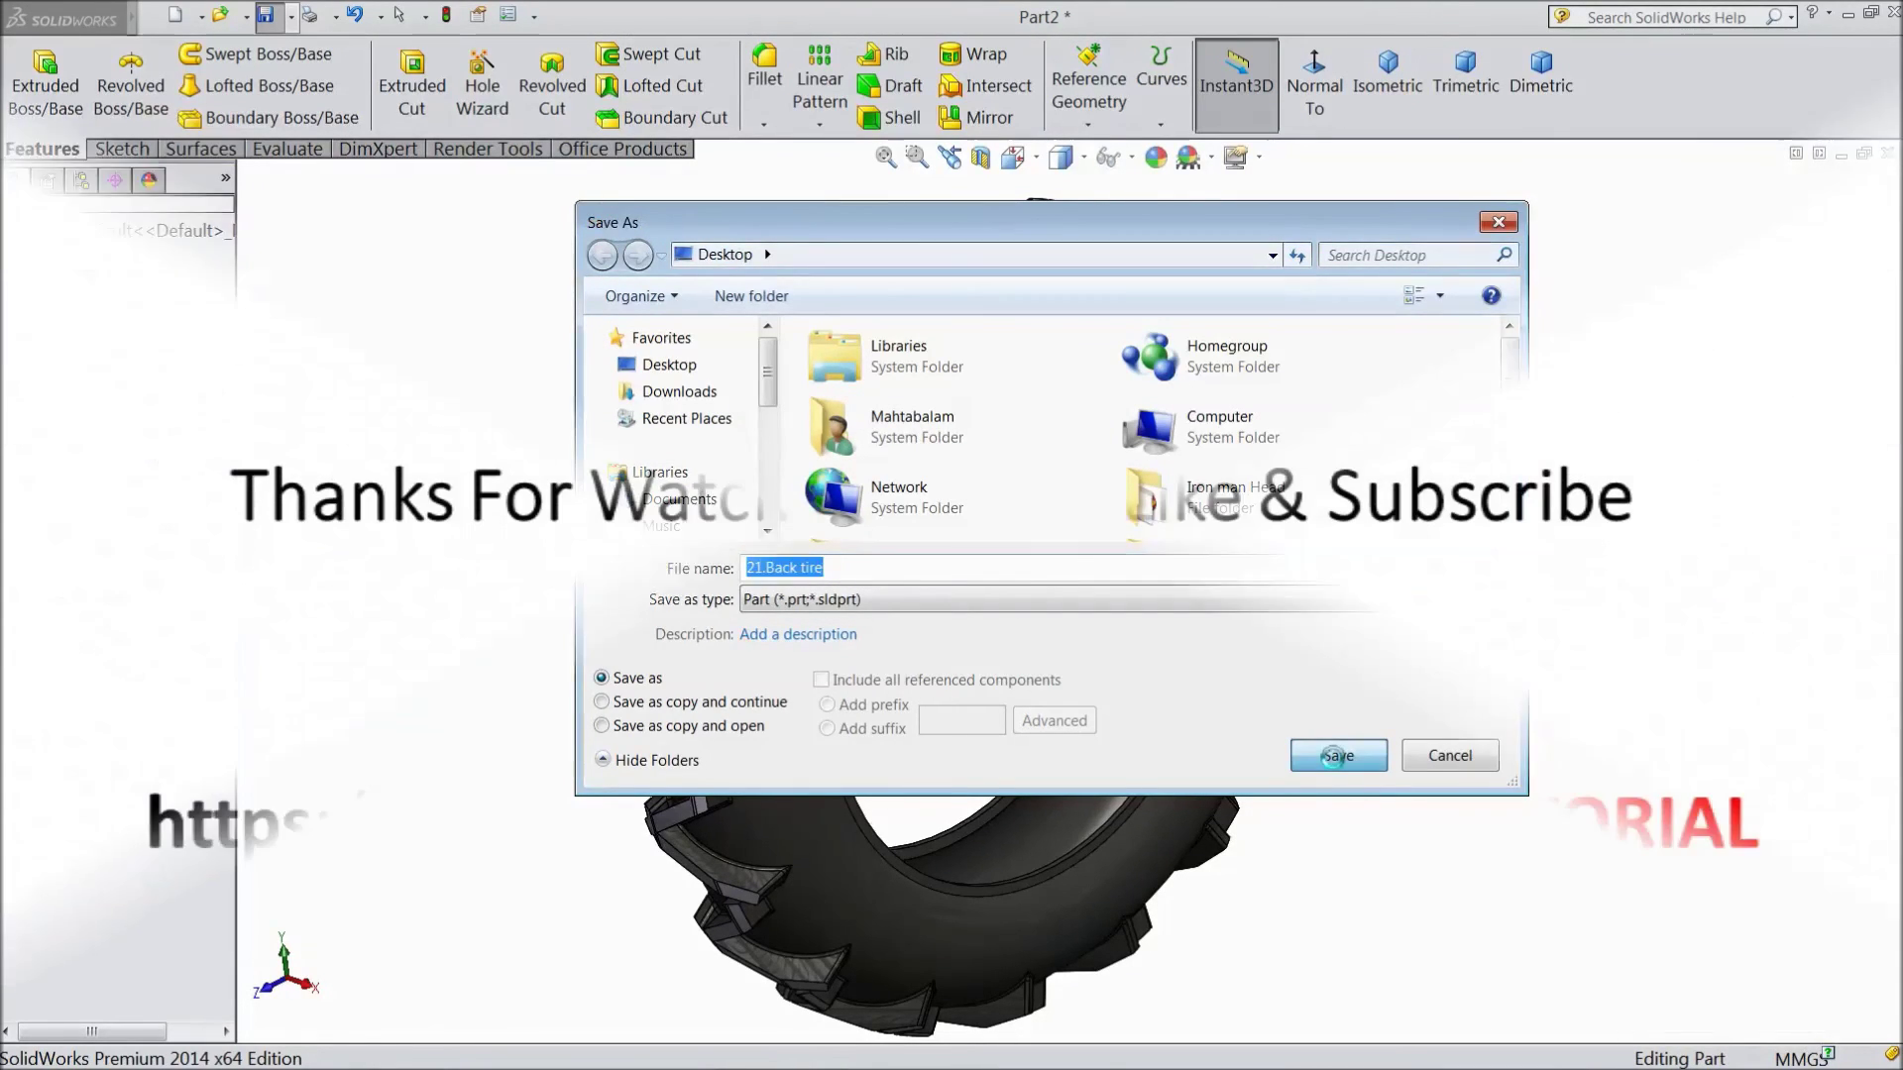